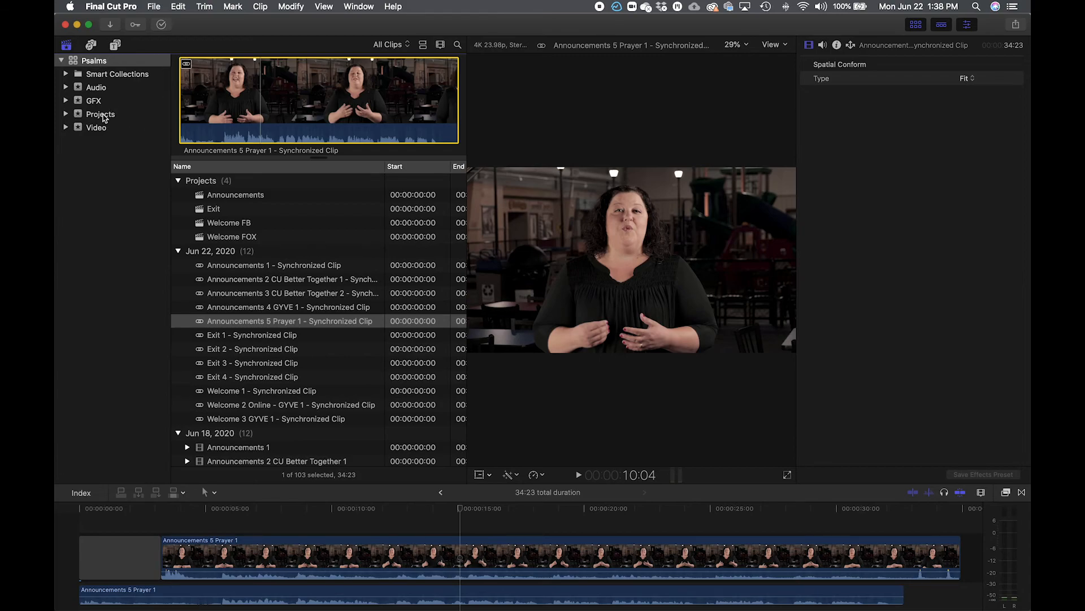
# Look through the contents of the Audio, GFX and Projects events in the Psalms library.
pyautogui.click(93, 88)
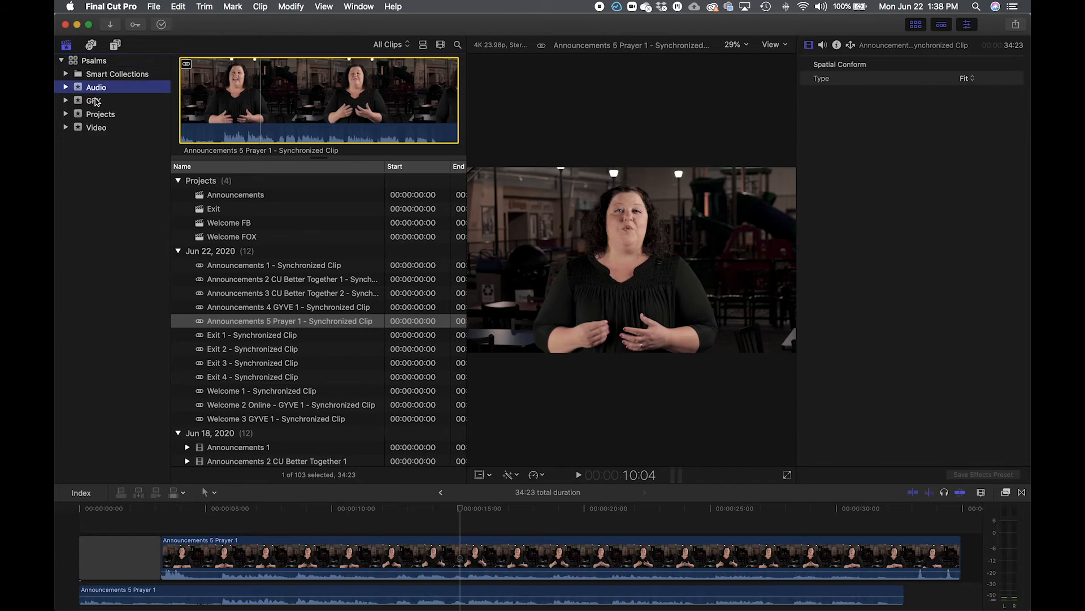
pyautogui.click(94, 101)
pyautogui.click(97, 114)
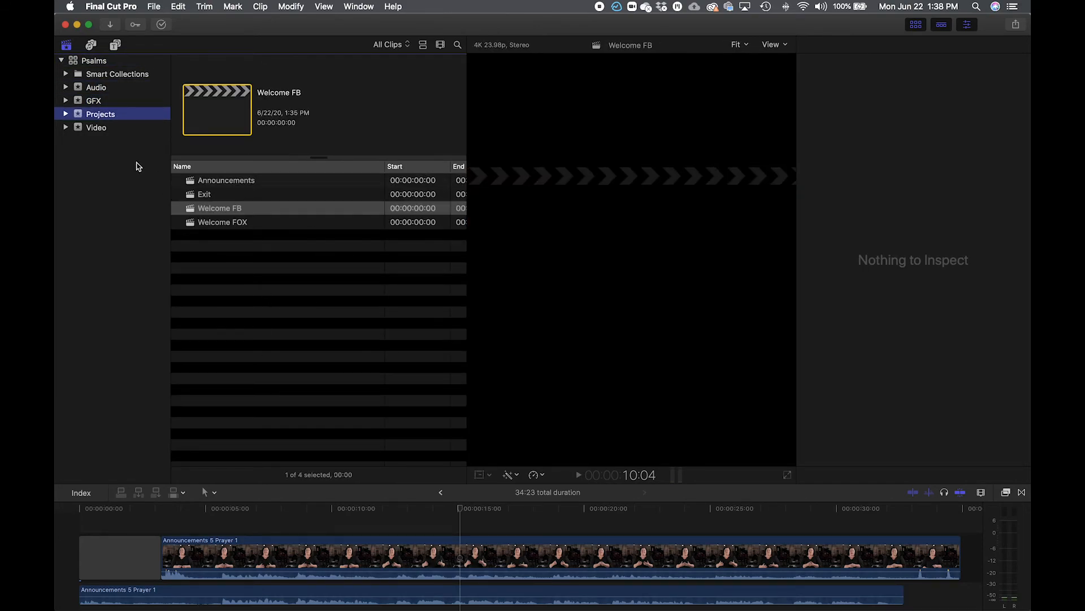
# Show the Video event's clips and widen the Name column to fit the full clip names.
pyautogui.click(108, 127)
pyautogui.click(65, 128)
pyautogui.click(65, 128)
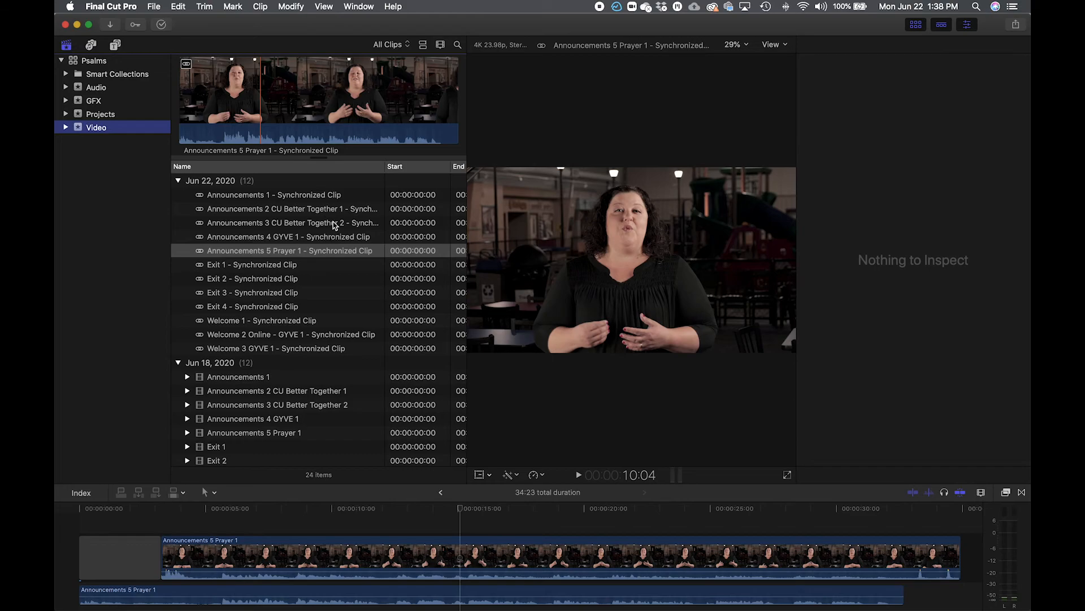
pyautogui.doubleClick(385, 167)
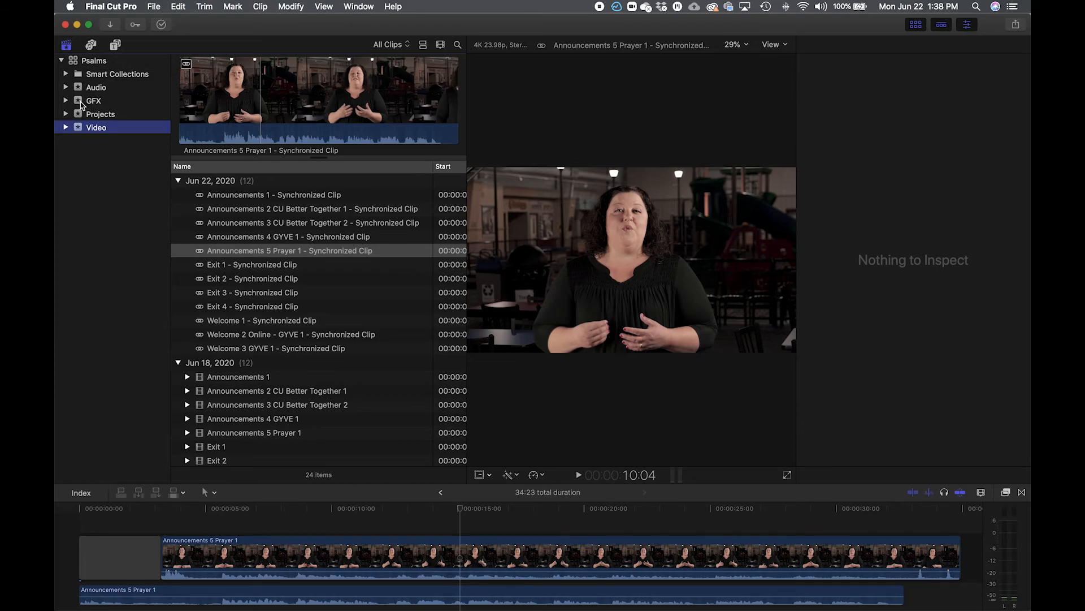
# Open the Welcome FB project from the Projects event and enlarge the timeline area.
pyautogui.click(93, 114)
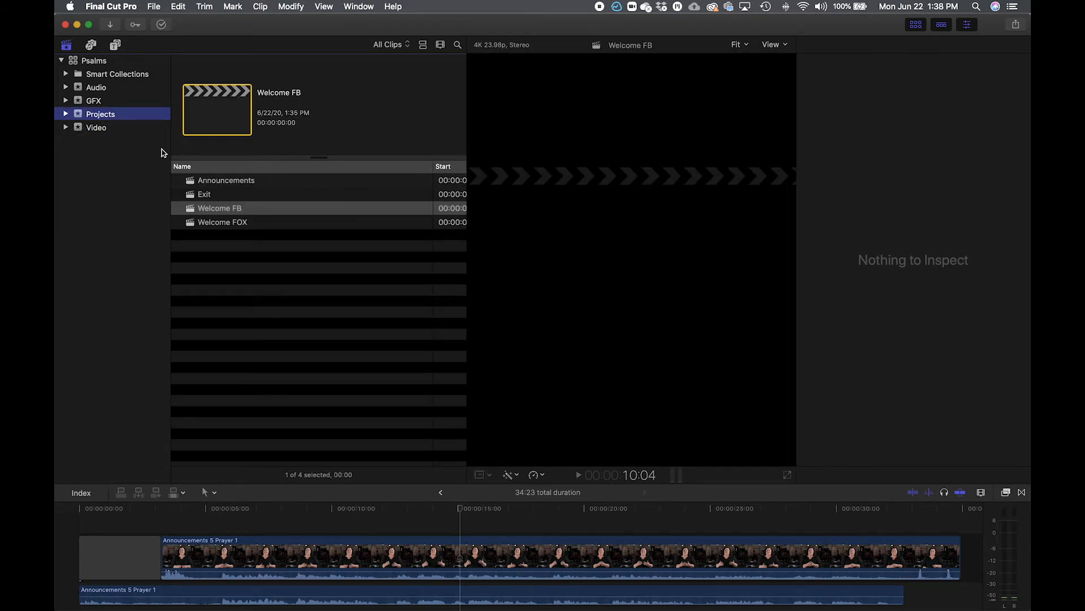
pyautogui.doubleClick(218, 208)
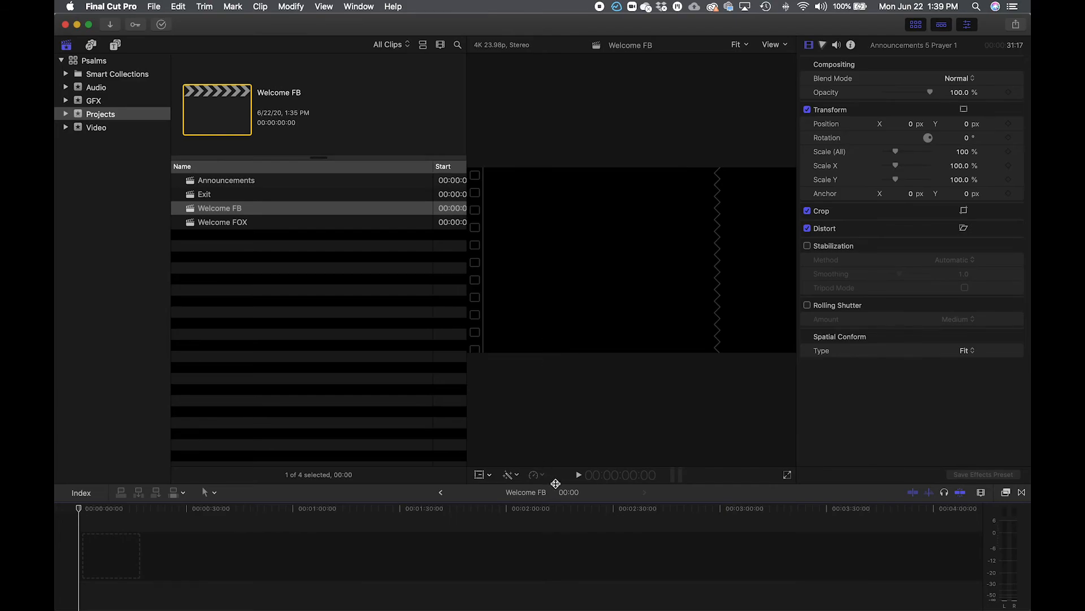
pyautogui.moveTo(556, 483); pyautogui.dragTo(562, 373)
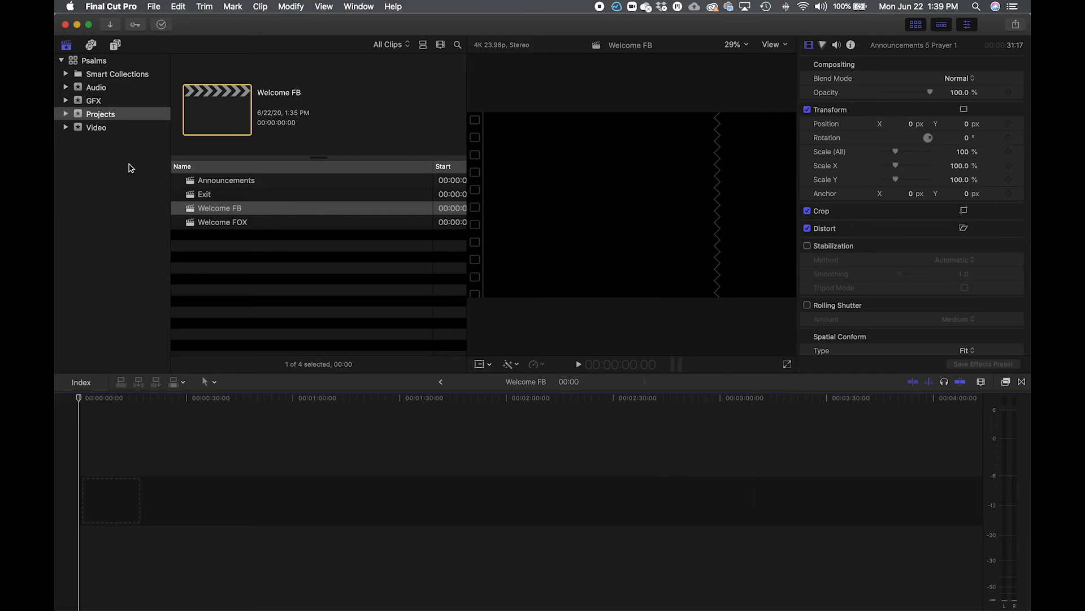
# Add the Welcome 1 synchronized clip from the Video event to the start of the empty timeline.
pyautogui.click(81, 128)
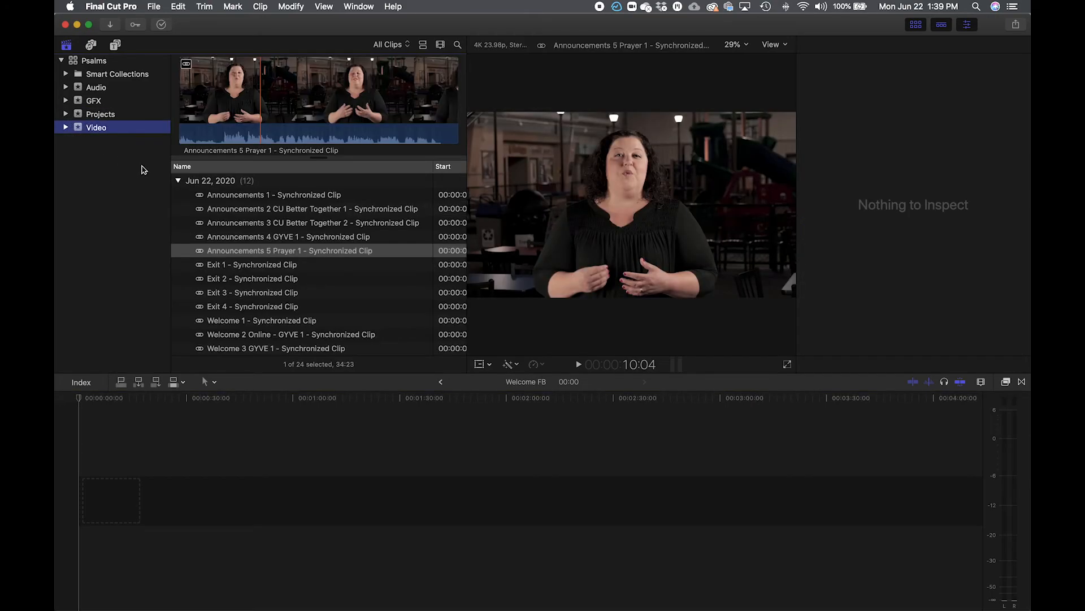
pyautogui.scroll(-1, 286, 262)
pyautogui.scroll(-4, 286, 262)
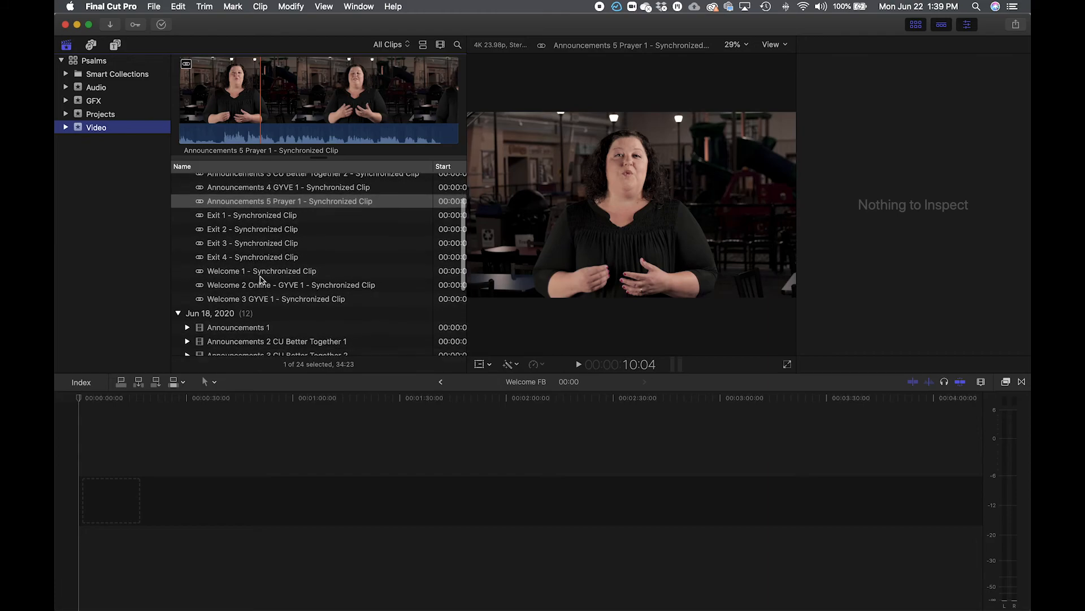
pyautogui.click(263, 273)
pyautogui.moveTo(260, 275); pyautogui.dragTo(168, 472)
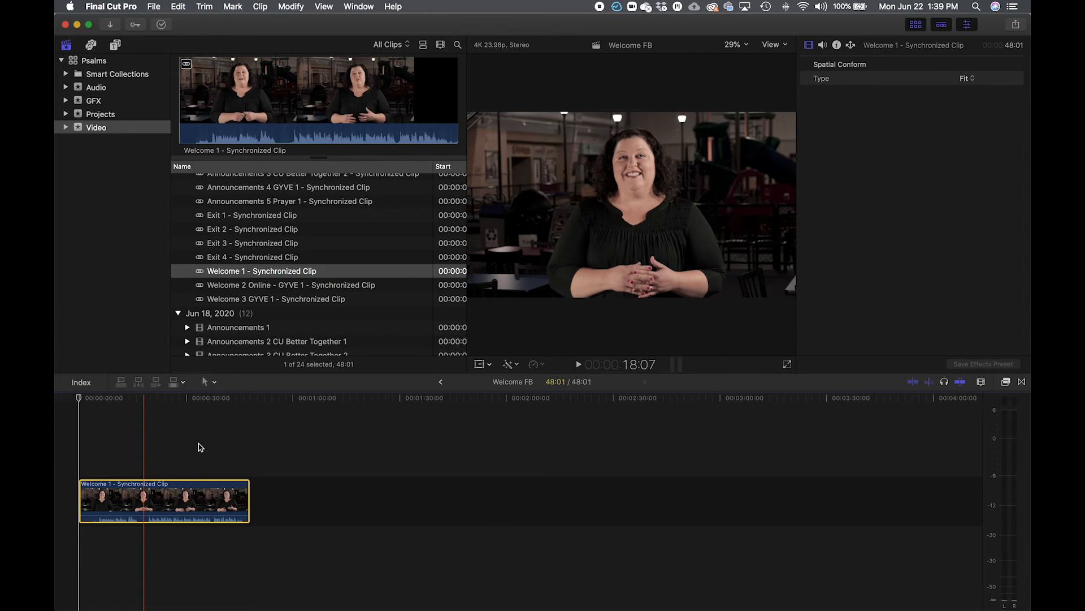
# Append the Welcome 2 Online - GYVE 1 and Welcome 3 GYVE 1 synchronized clips to the storyline, turning skimming off in between.
pyautogui.click(286, 291)
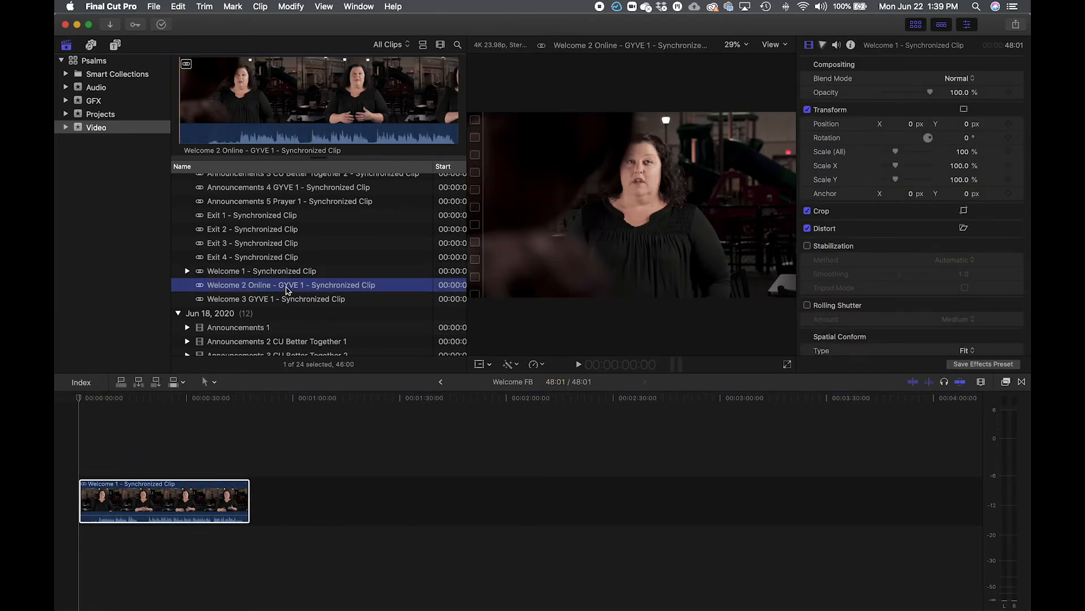
pyautogui.press('e')
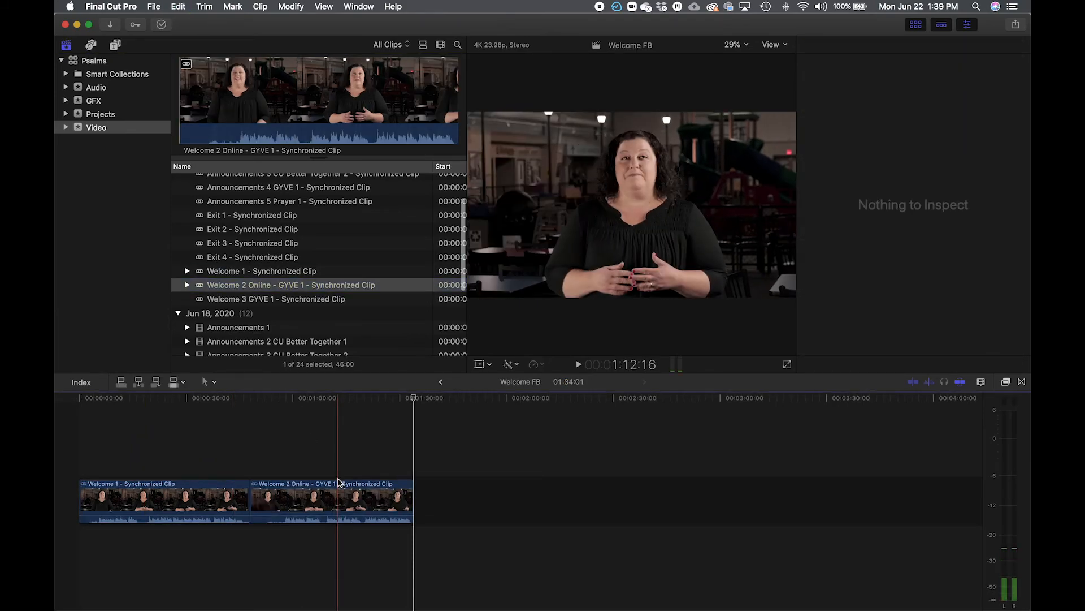
pyautogui.click(913, 381)
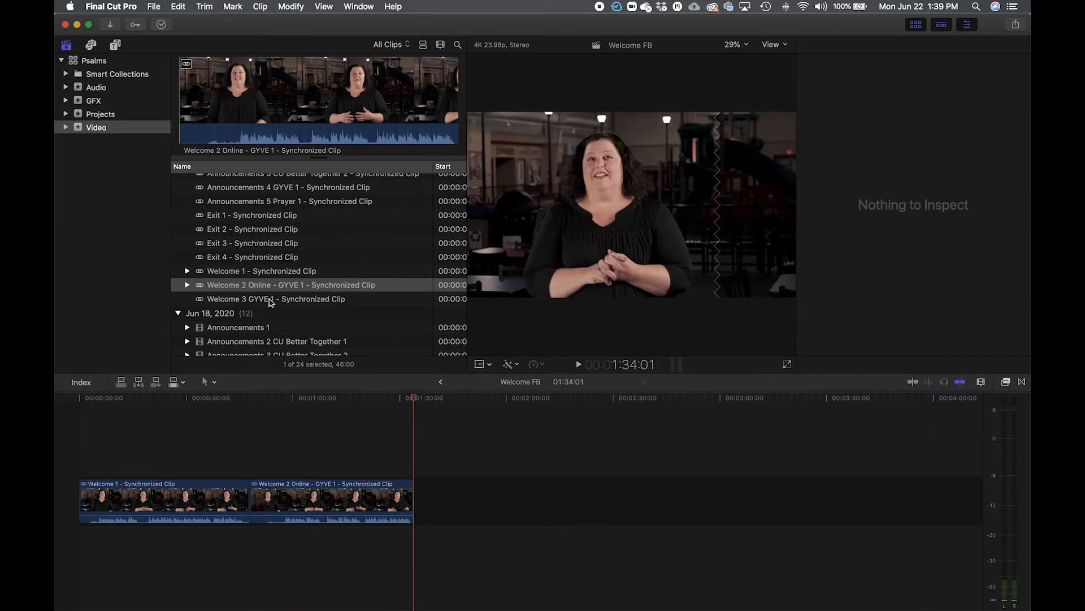
pyautogui.click(272, 301)
pyautogui.press('e')
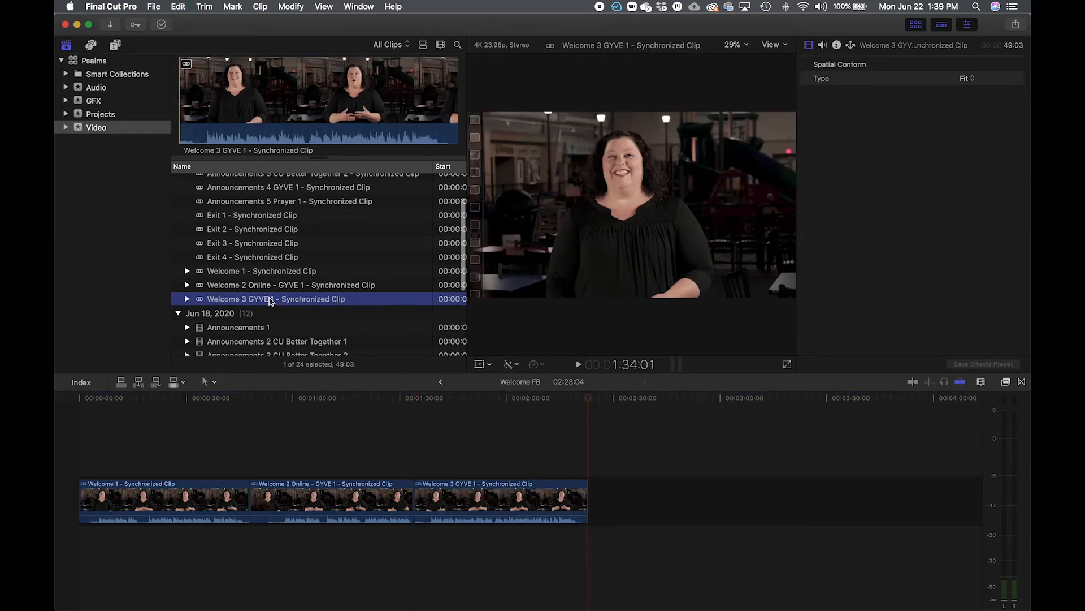
# Undo the two appended clips and place Welcome 2 Online - GYVE 1 and Welcome 3 GYVE 1 after Welcome 1 by hand.
pyautogui.press('super+z')
pyautogui.press('super+z')
pyautogui.moveTo(254, 285); pyautogui.dragTo(339, 501)
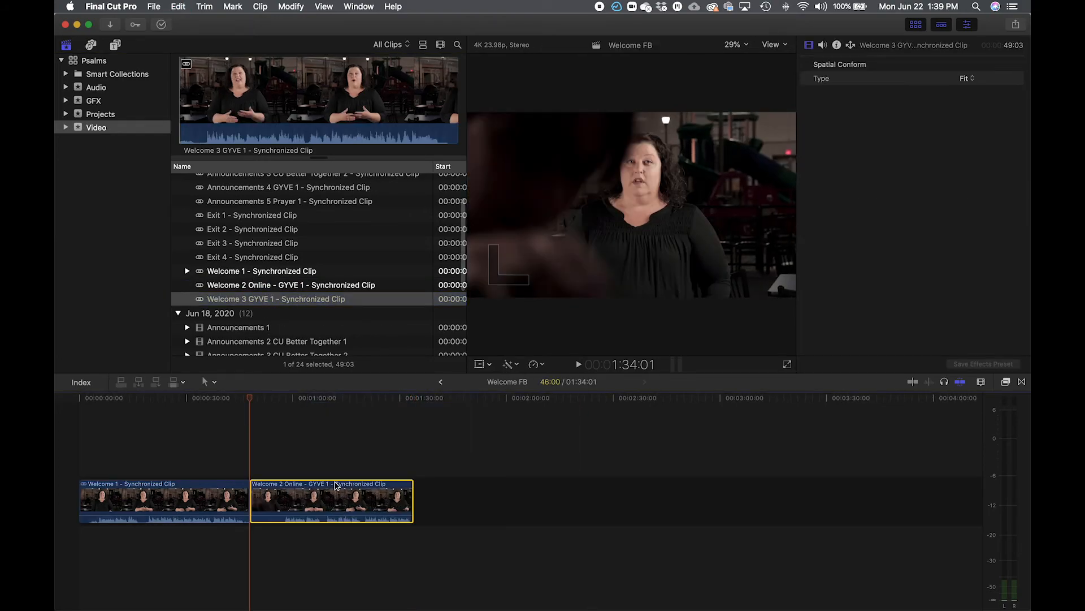
pyautogui.moveTo(278, 308); pyautogui.dragTo(424, 535)
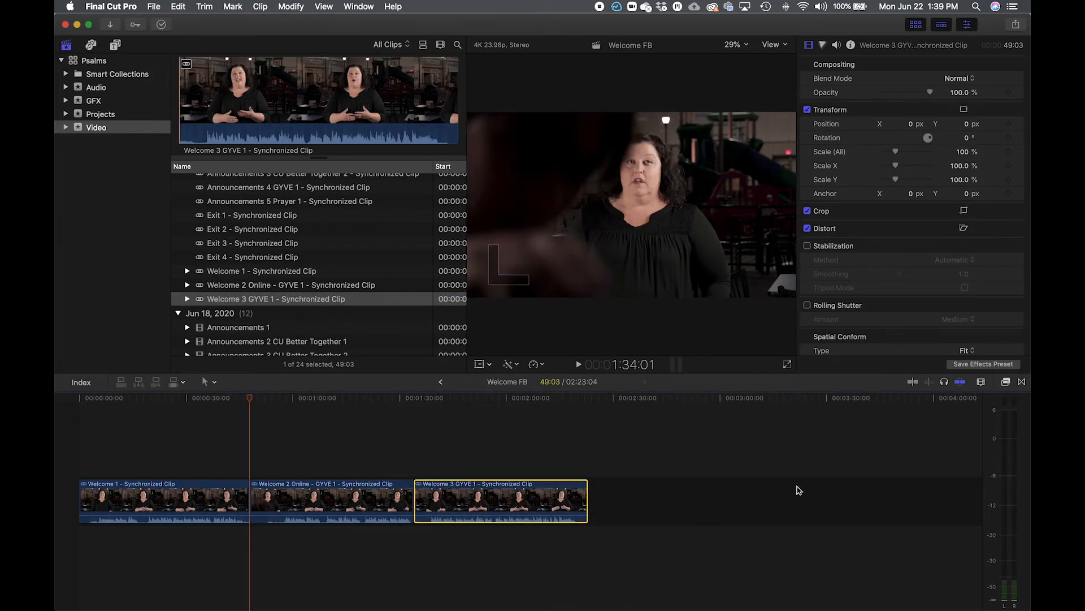
# Toggle skimming on and off again, and switch to the Blade tool and back to the Select tool.
pyautogui.click(911, 383)
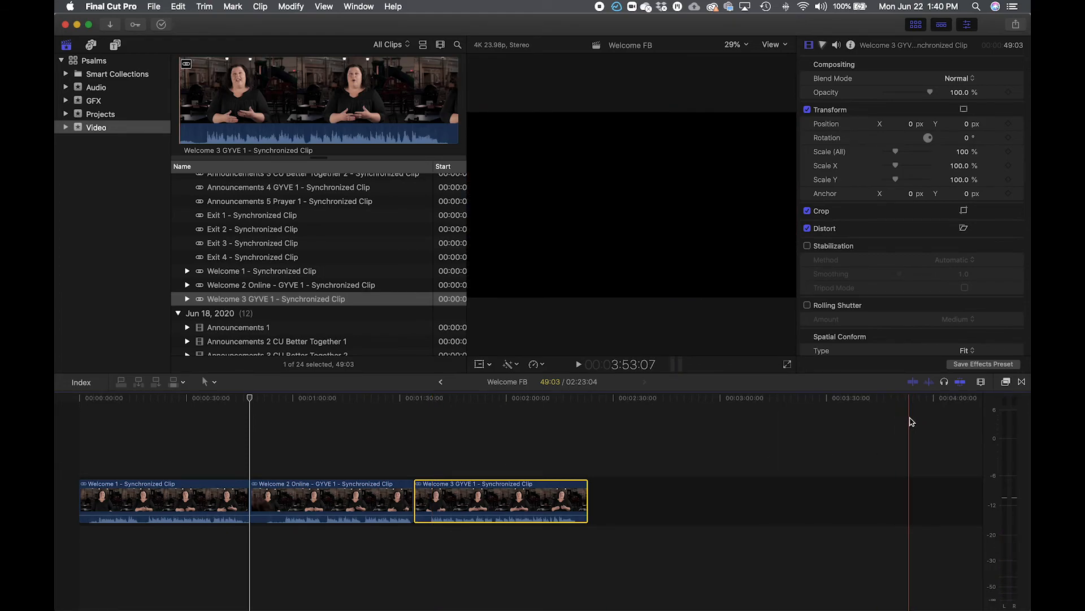
pyautogui.click(914, 382)
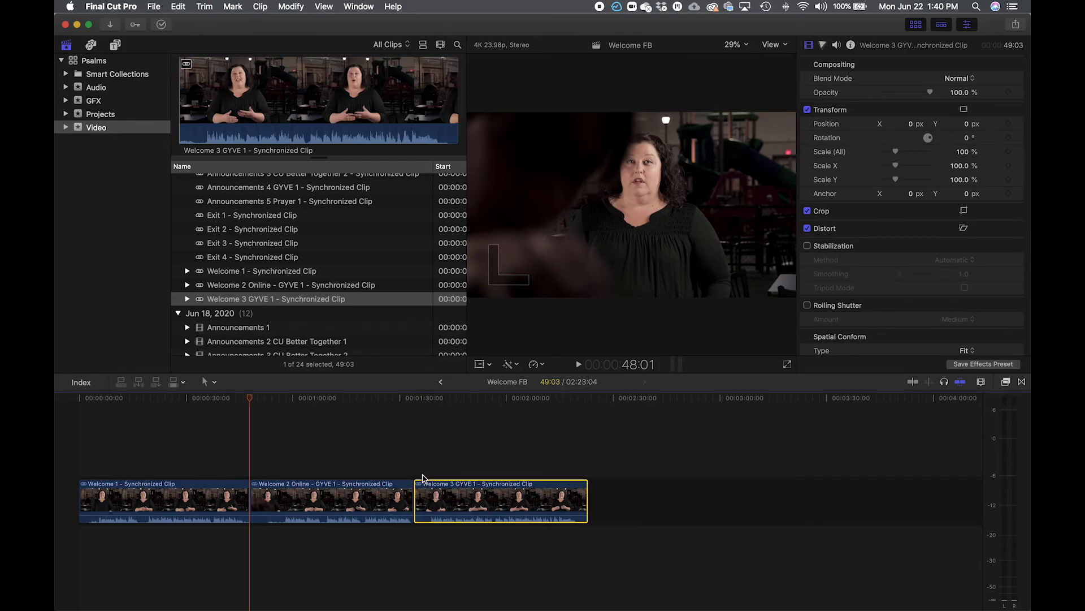
pyautogui.press('b')
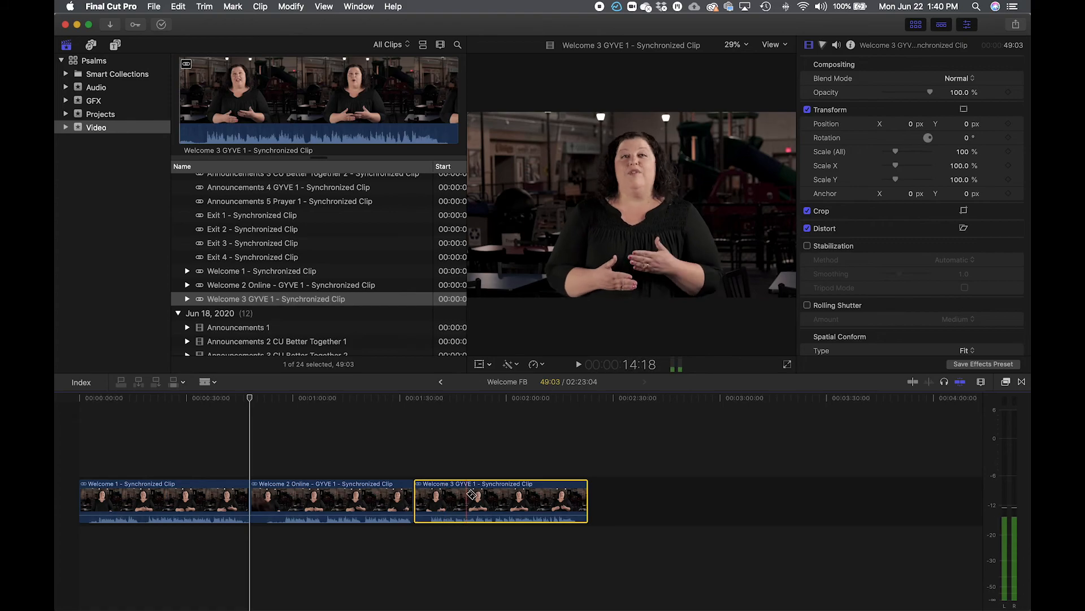
pyautogui.press('a')
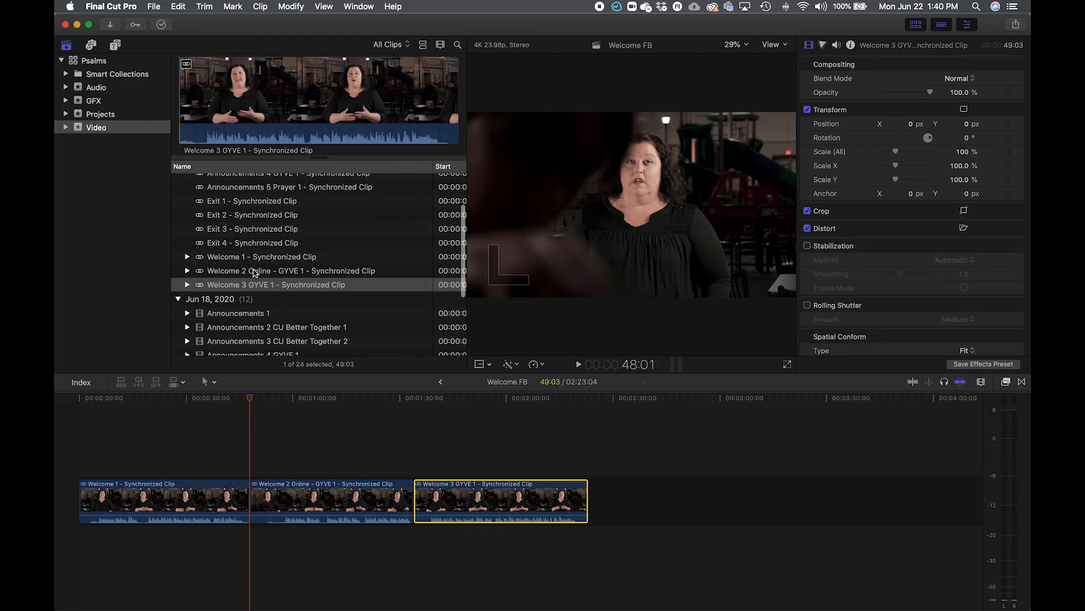
# Open the Command Editor to customize the FIRST keyboard command set.
pyautogui.hscroll(3, 315, 267)
pyautogui.scroll(3, 315, 267)
pyautogui.hscroll(-5, 315, 267)
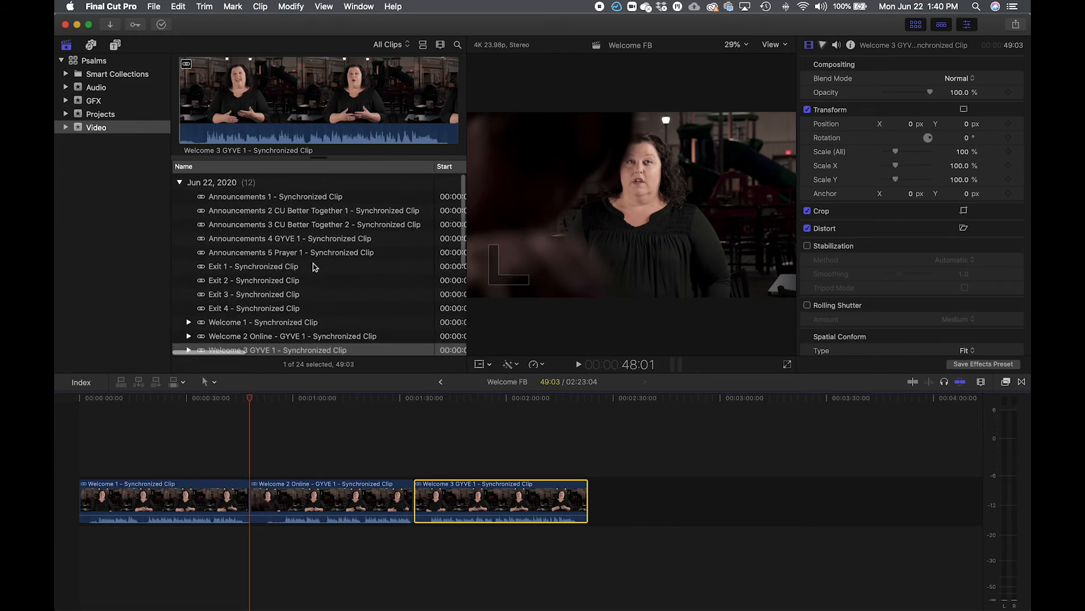
pyautogui.click(111, 6)
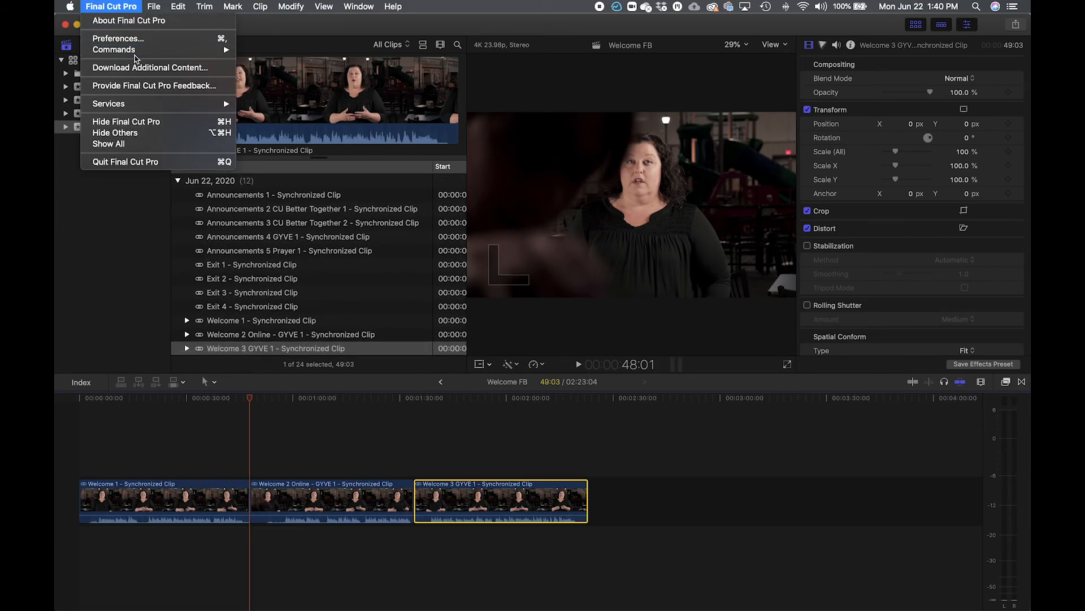
pyautogui.moveTo(135, 55)
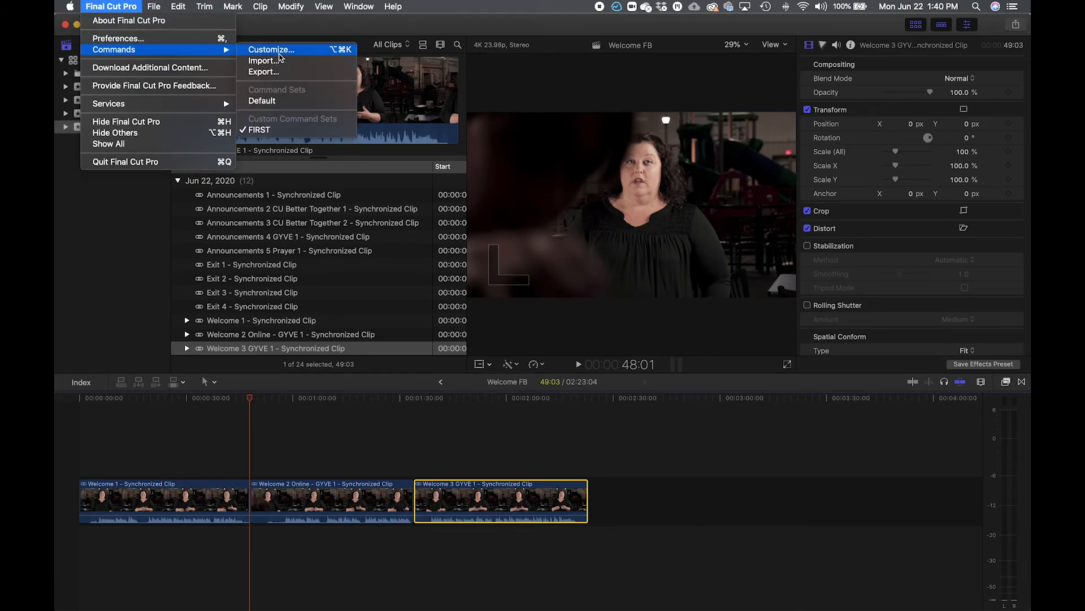
pyautogui.click(282, 50)
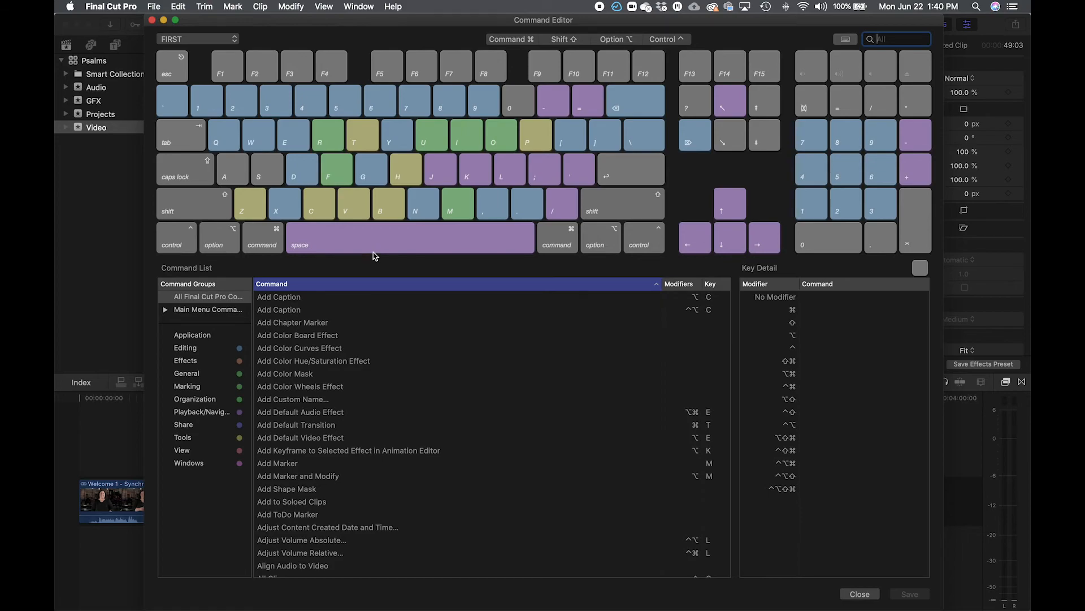
# Examine which commands are assigned to the C, X and V keys.
pyautogui.click(321, 206)
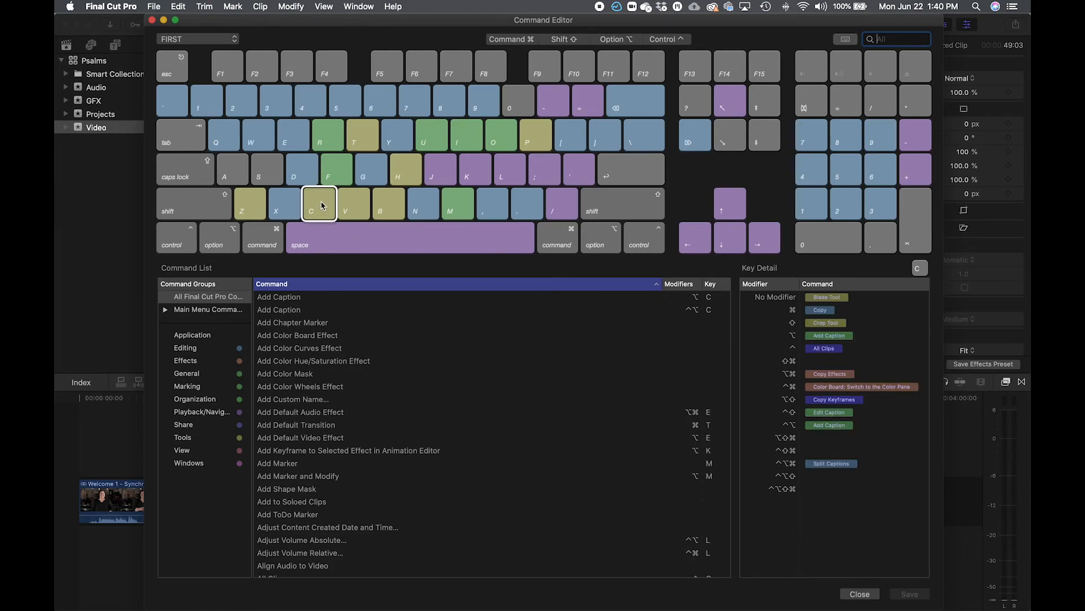
pyautogui.click(286, 205)
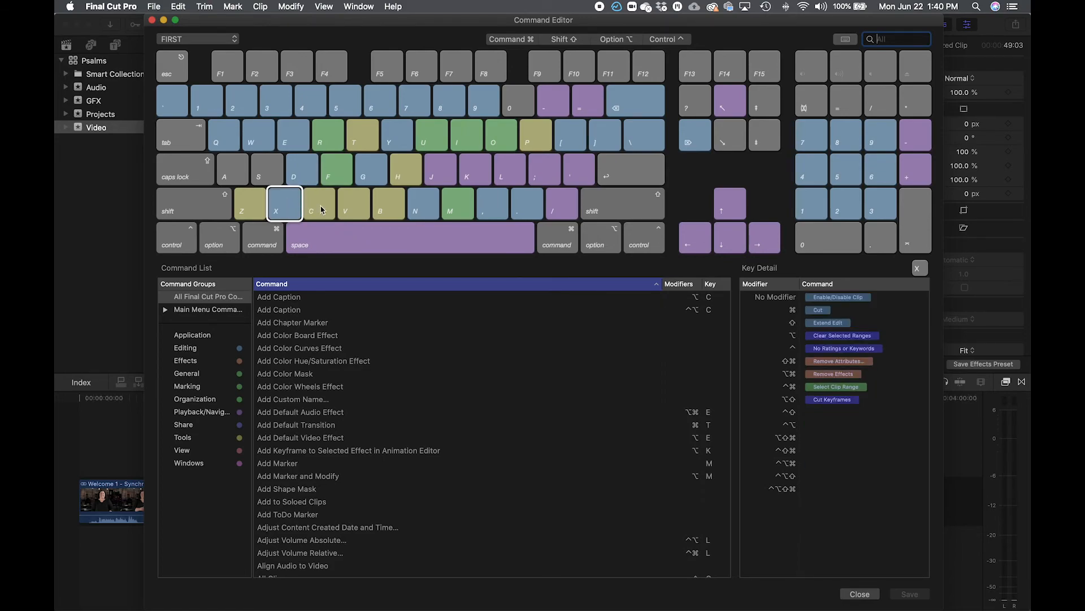
pyautogui.click(355, 205)
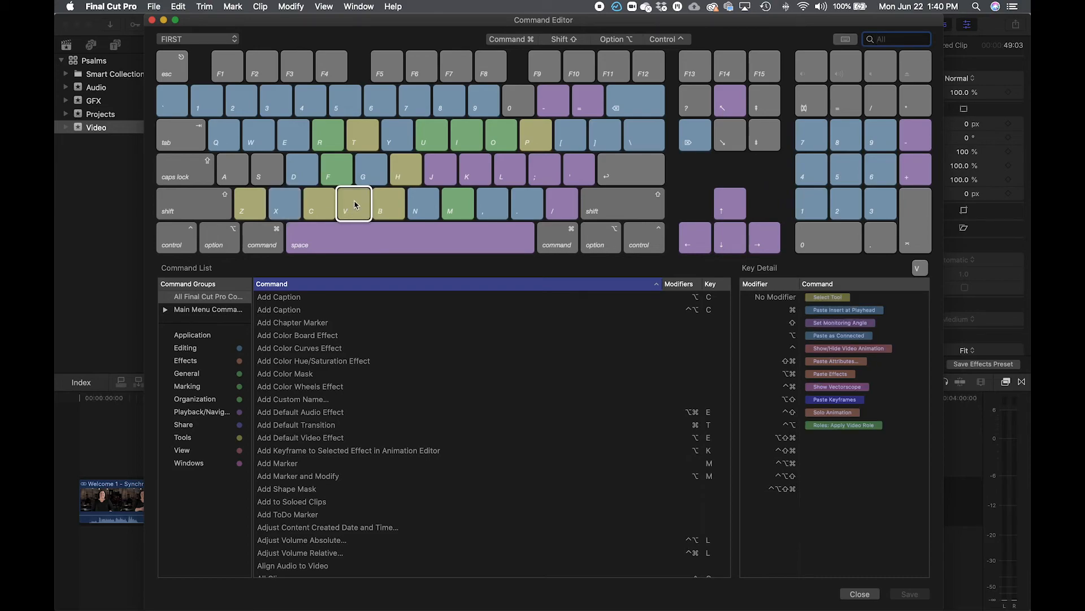
pyautogui.click(288, 207)
pyautogui.click(320, 205)
pyautogui.click(356, 206)
pyautogui.moveTo(498, 594)
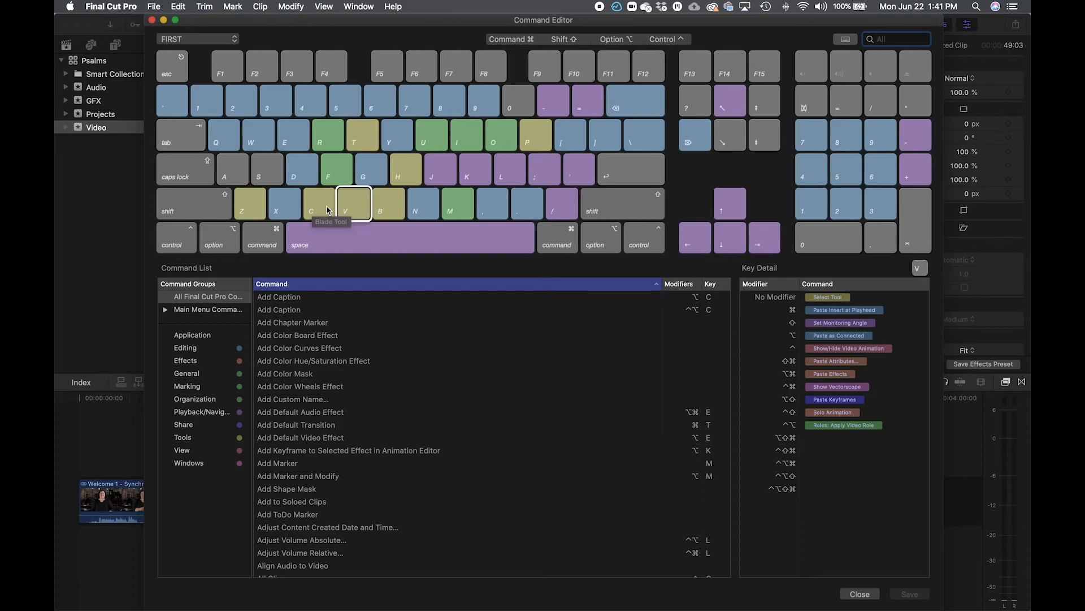
# Search the commands for "enable" and assign Enable/Disable Clip to the X key with no modifier.
pyautogui.click(293, 211)
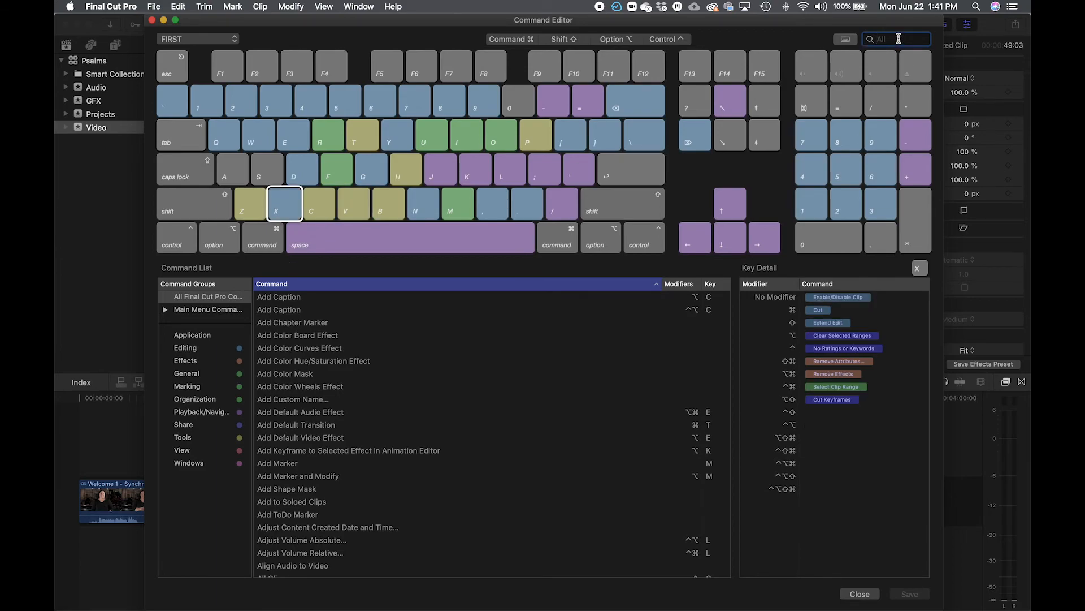
pyautogui.write('en')
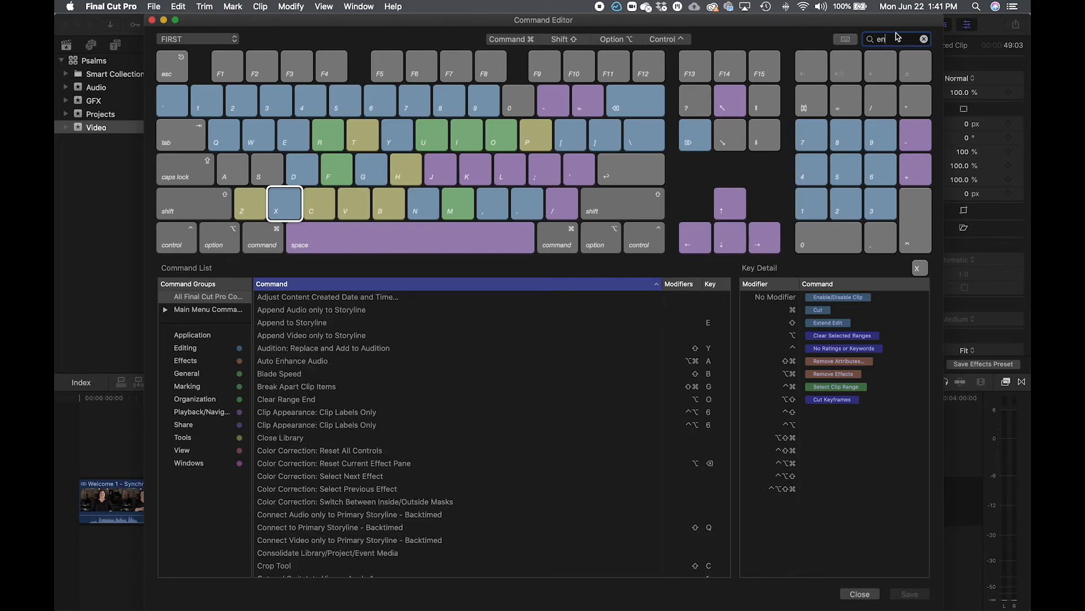
pyautogui.write('able')
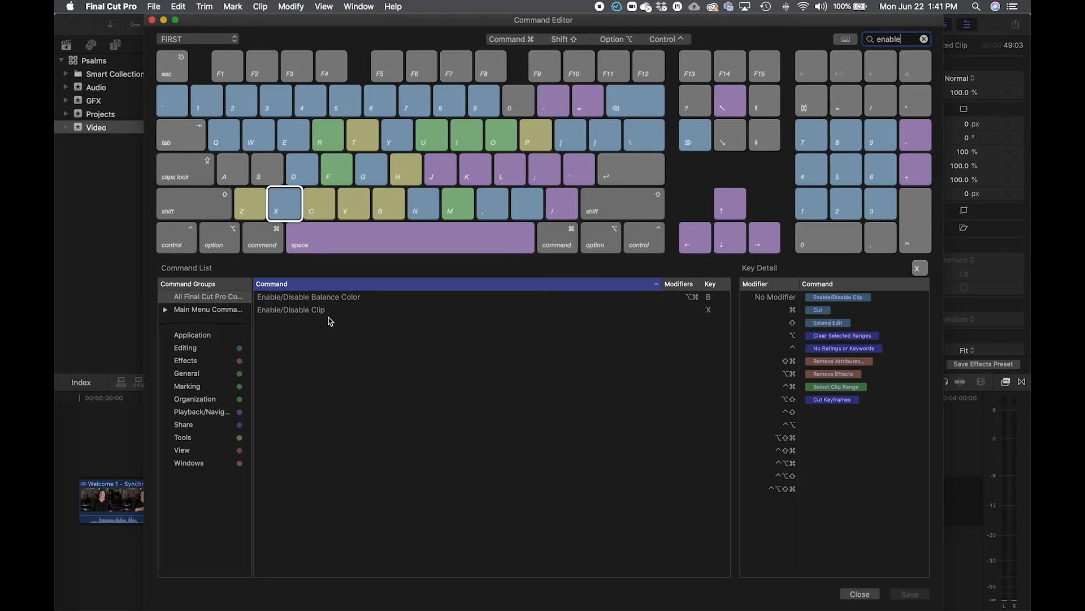
pyautogui.moveTo(281, 315); pyautogui.dragTo(832, 300)
# Search the commands for "blade" and assign Blade Tool to the C key with no modifier.
pyautogui.click(310, 207)
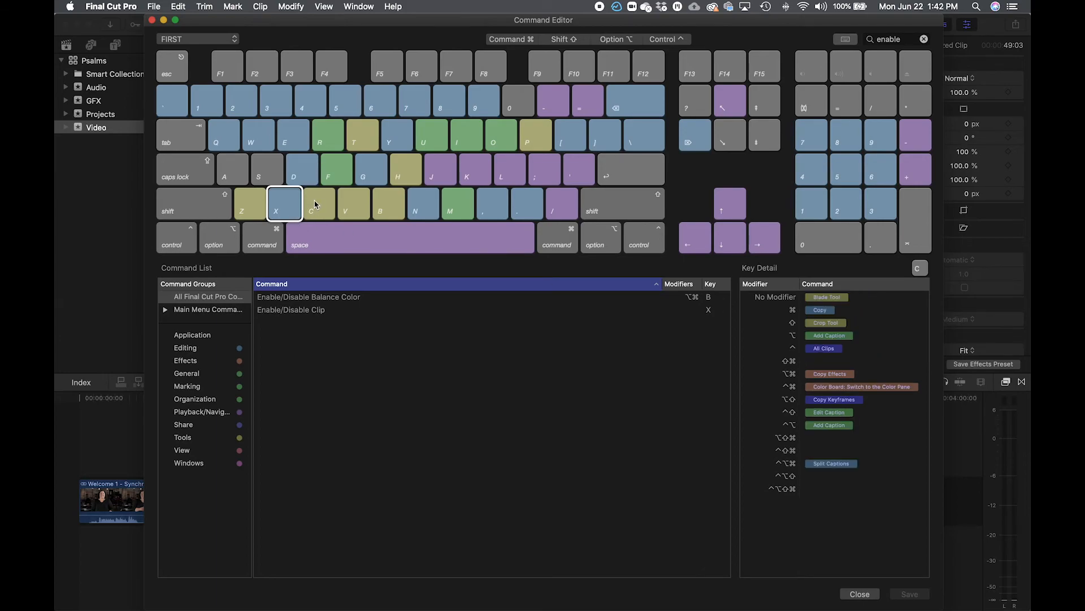
pyautogui.click(923, 39)
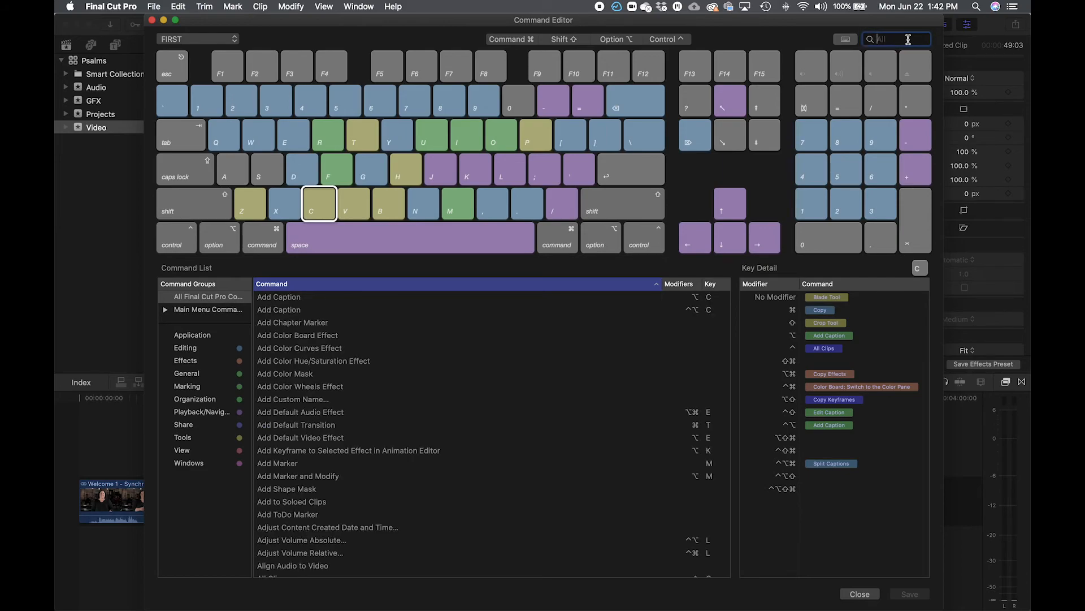
pyautogui.write('blade')
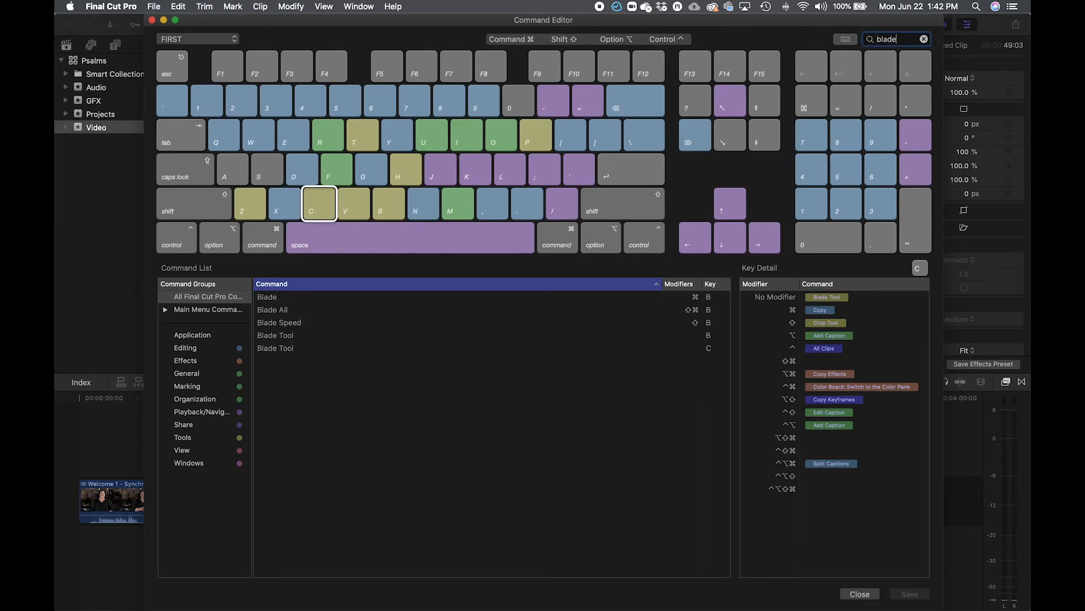
pyautogui.moveTo(271, 297); pyautogui.dragTo(820, 300)
pyautogui.moveTo(283, 337); pyautogui.dragTo(829, 296)
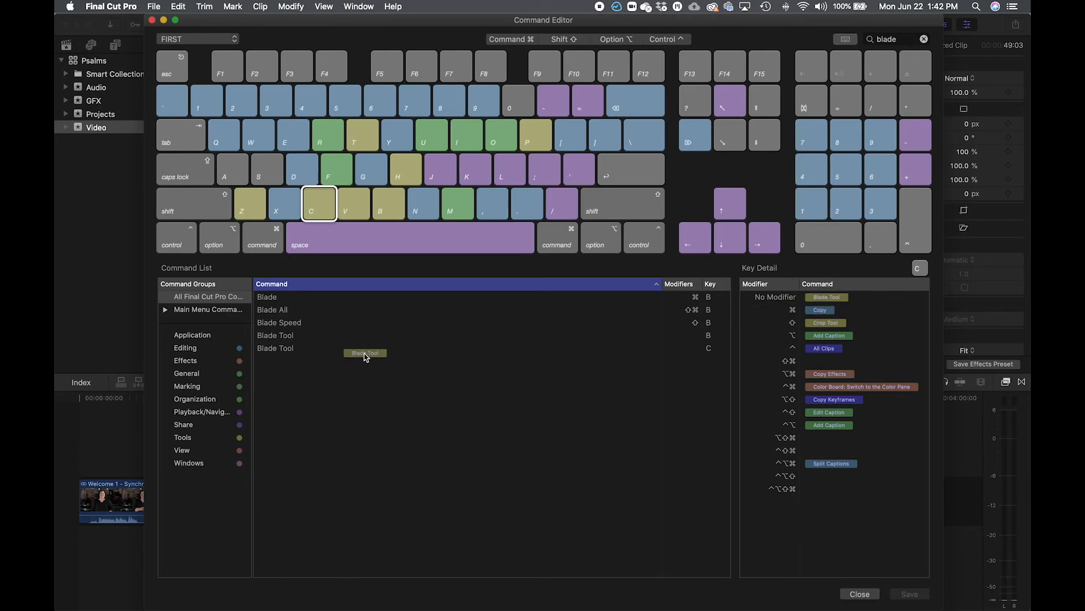
# Search the commands for "select tool", assign Select Tool to the V key with no modifier, and close the Command Editor.
pyautogui.click(925, 39)
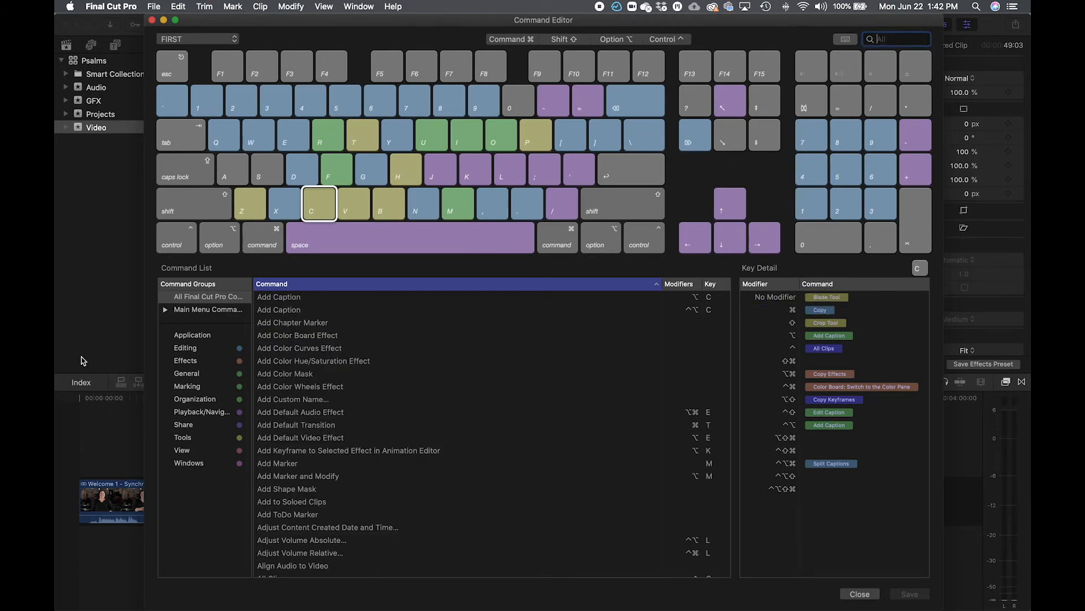
pyautogui.click(358, 208)
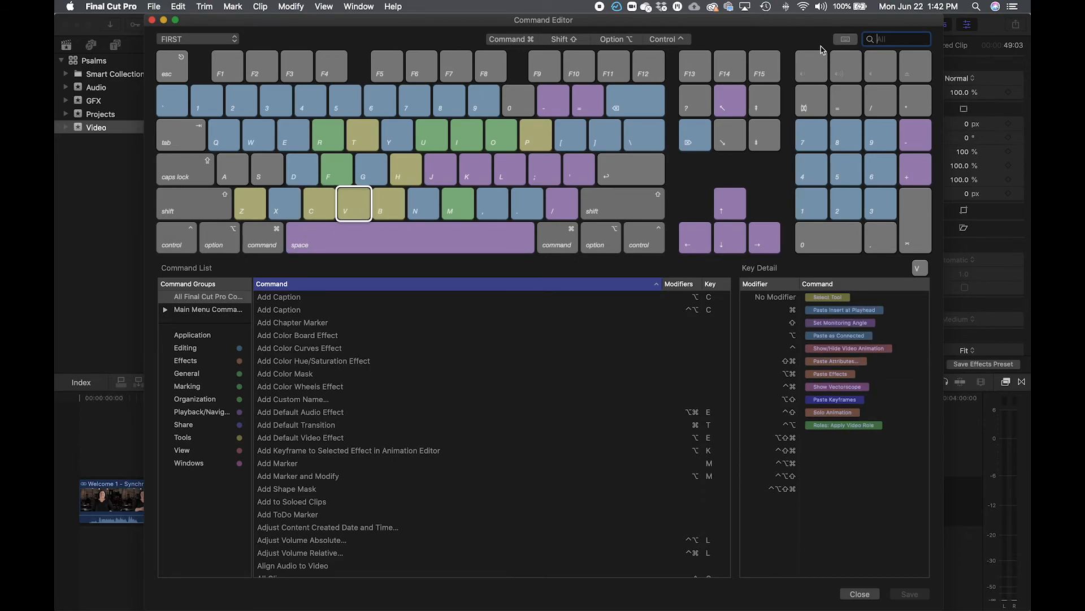
pyautogui.write('sele')
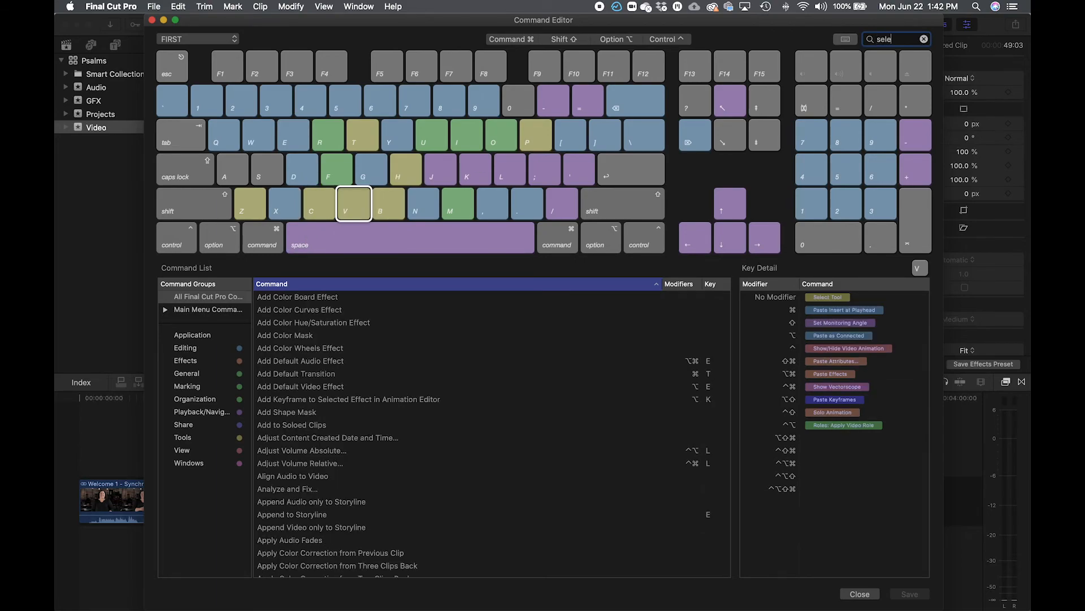
pyautogui.write('ct tool')
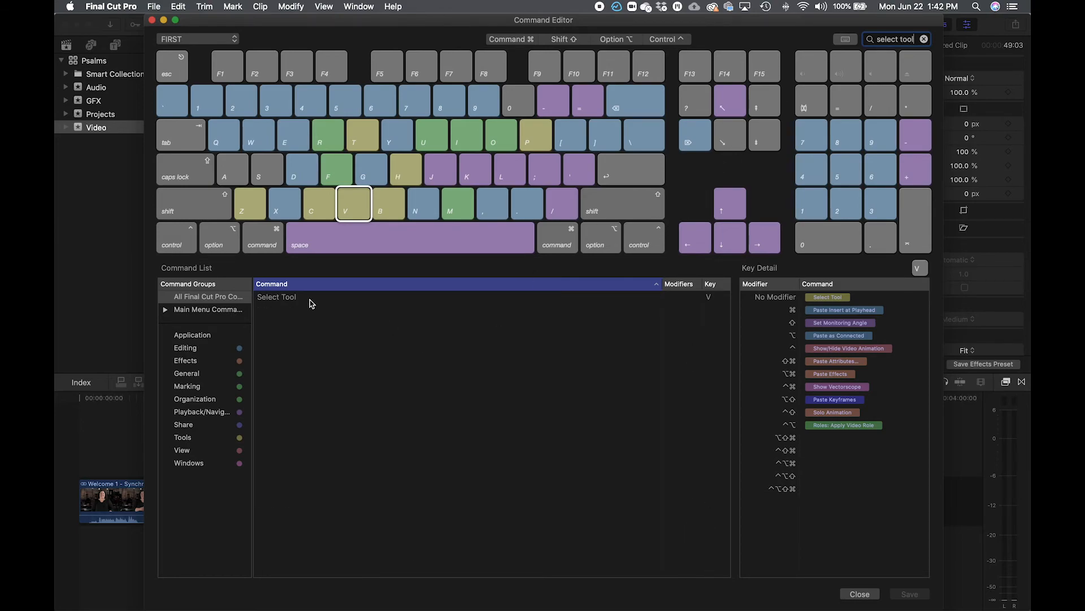
pyautogui.moveTo(310, 300); pyautogui.dragTo(360, 305)
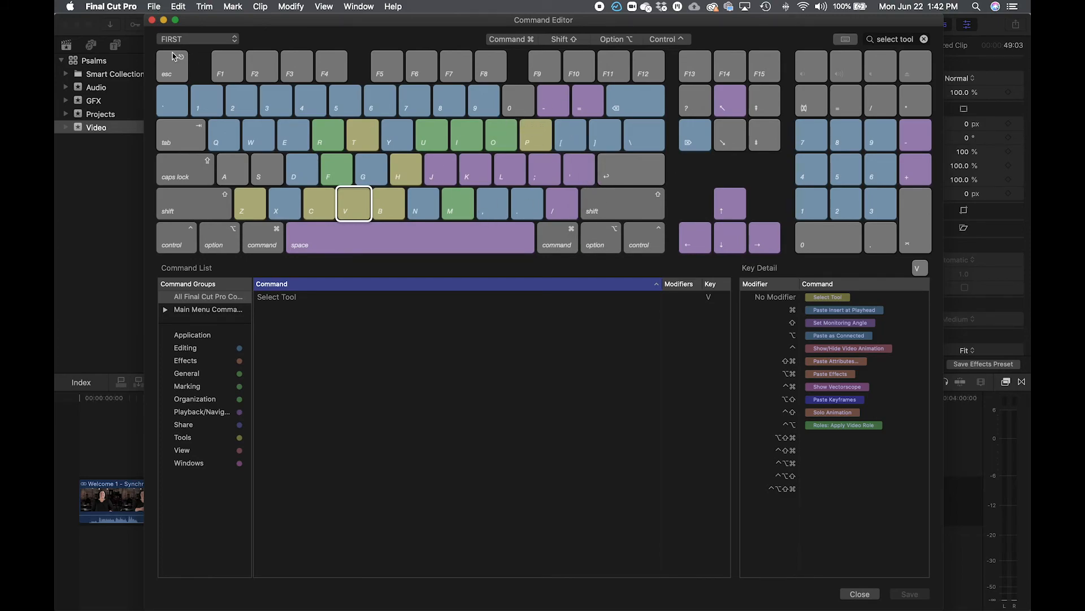
pyautogui.click(152, 21)
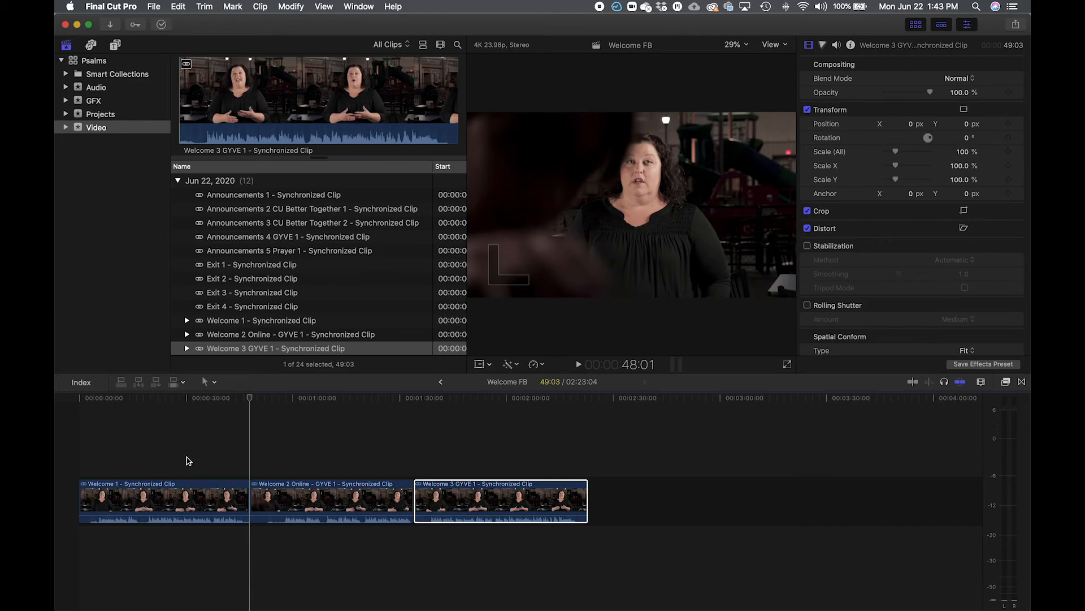
# Examine the timeline at several zoom levels around the playhead between the Welcome 1 and Welcome 2 clips.
pyautogui.press('super+equal')
pyautogui.press('super+equal')
pyautogui.press('super+equal')
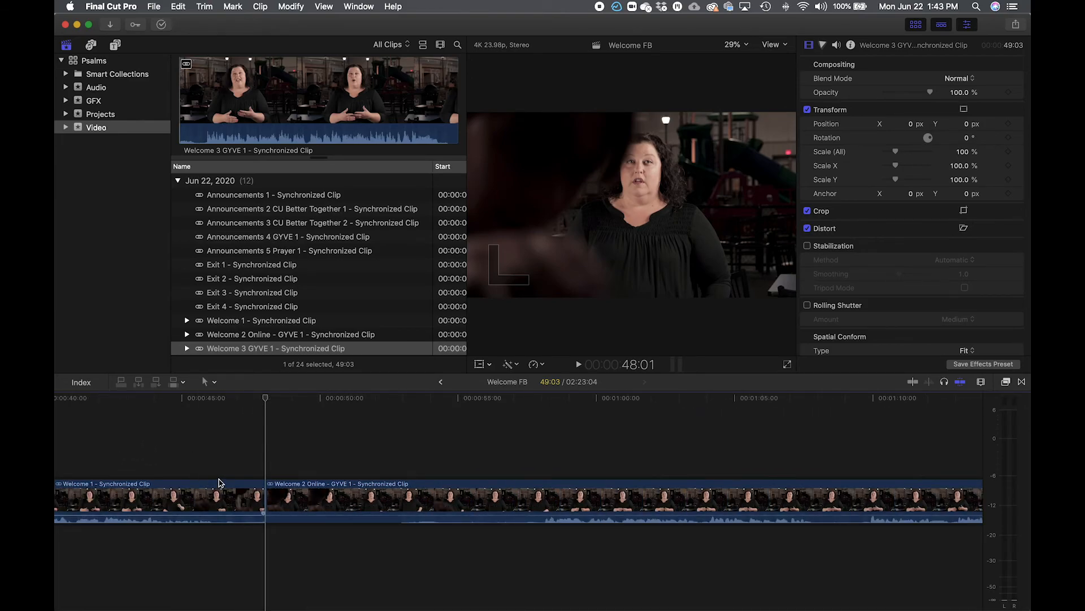
pyautogui.press('super+equal')
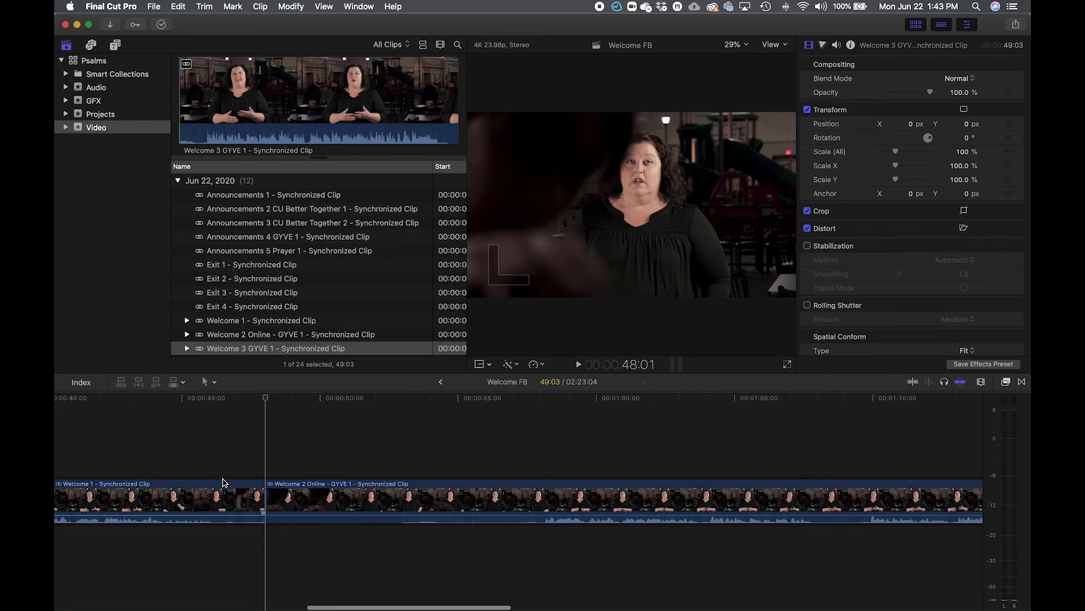
pyautogui.press('super+minus')
pyautogui.press('super+minus')
pyautogui.press('super+minus')
pyautogui.click(223, 485)
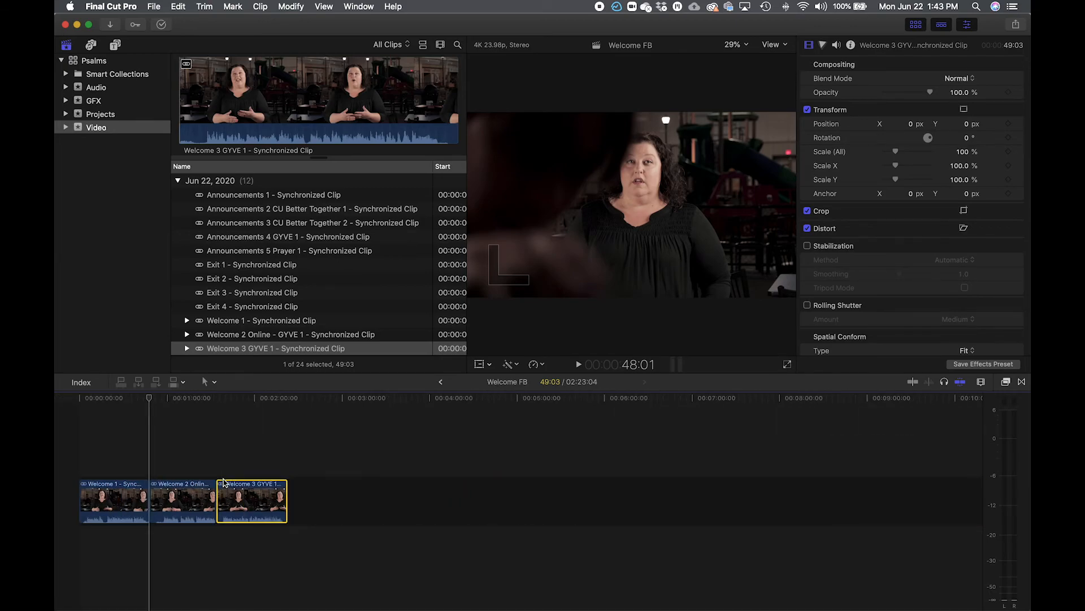
pyautogui.press('super+equal')
pyautogui.press('super+equal')
pyautogui.press('super+equal')
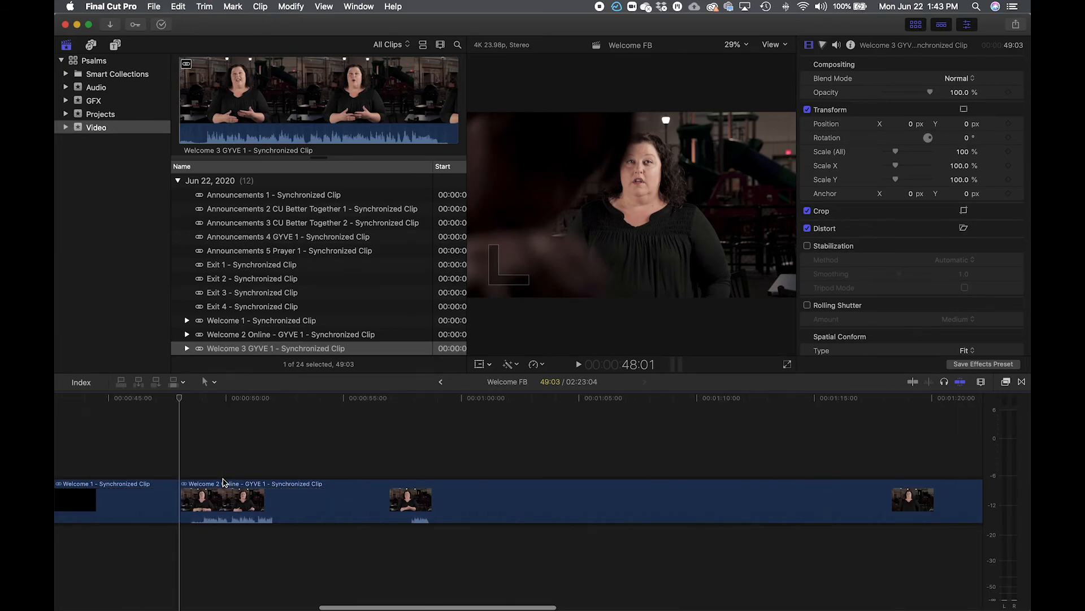
pyautogui.press('super+minus')
pyautogui.press('super+minus')
pyautogui.press('super+minus')
# Use the Zoom tool to magnify the timeline around the clips and return to the wider view.
pyautogui.press('z')
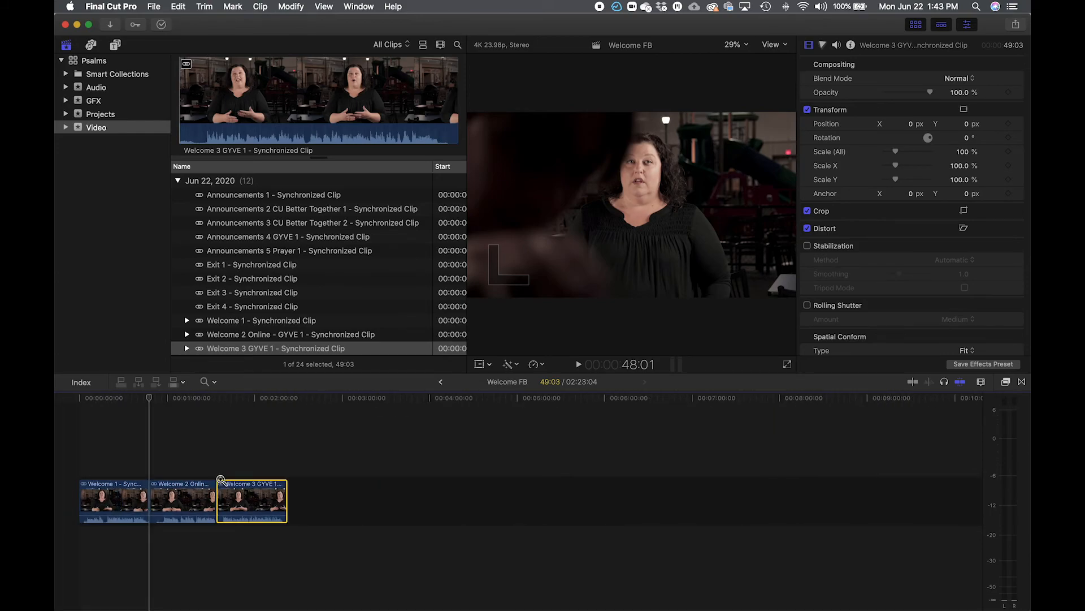
pyautogui.click(111, 477)
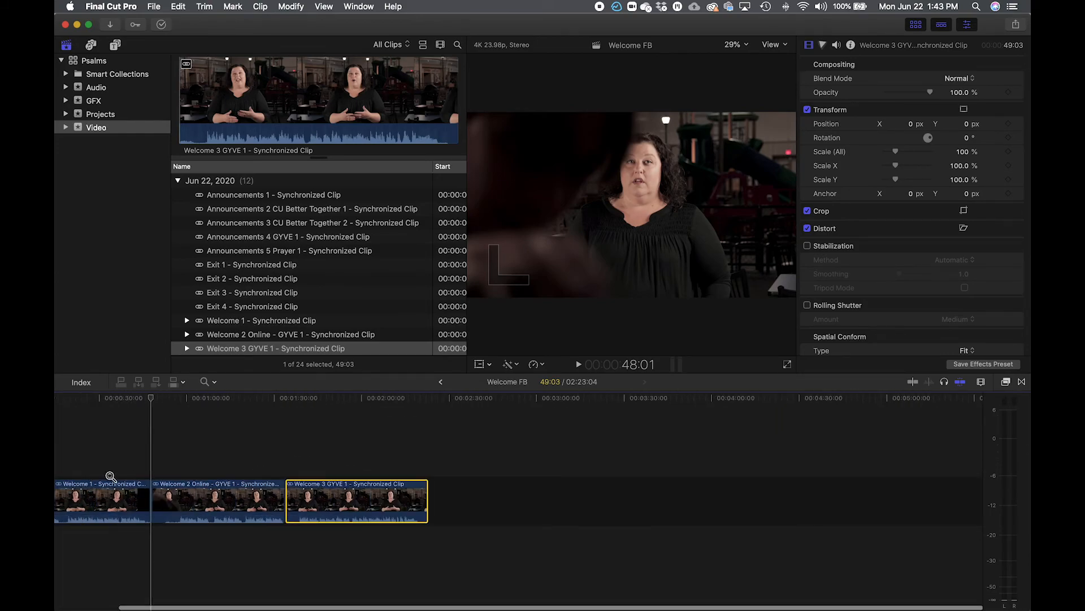
pyautogui.click(116, 461)
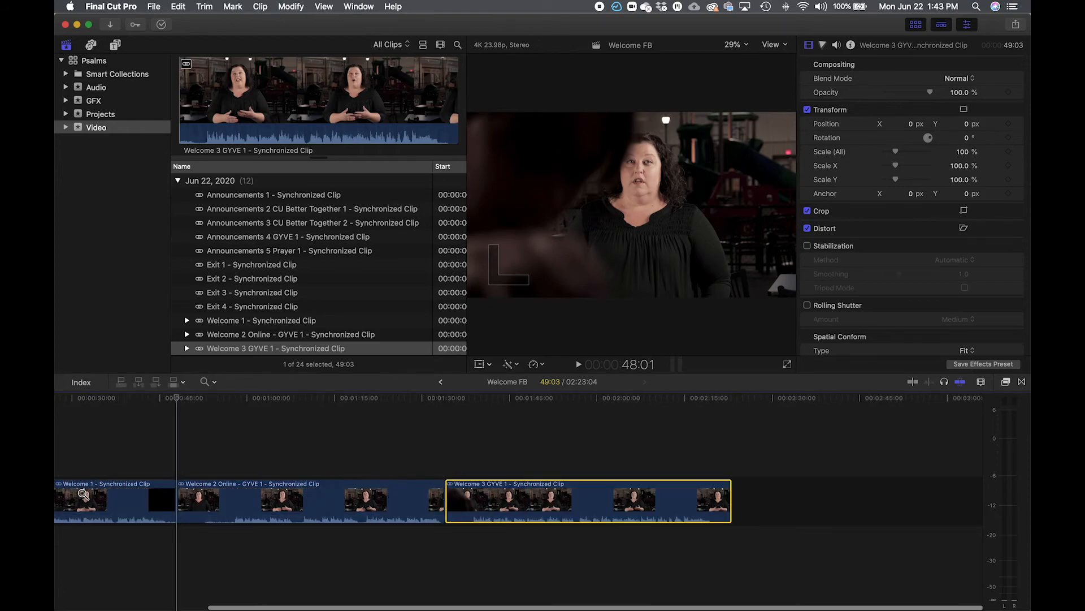
pyautogui.hscroll(-5, 115, 456)
pyautogui.press('super+minus')
pyautogui.press('super+minus')
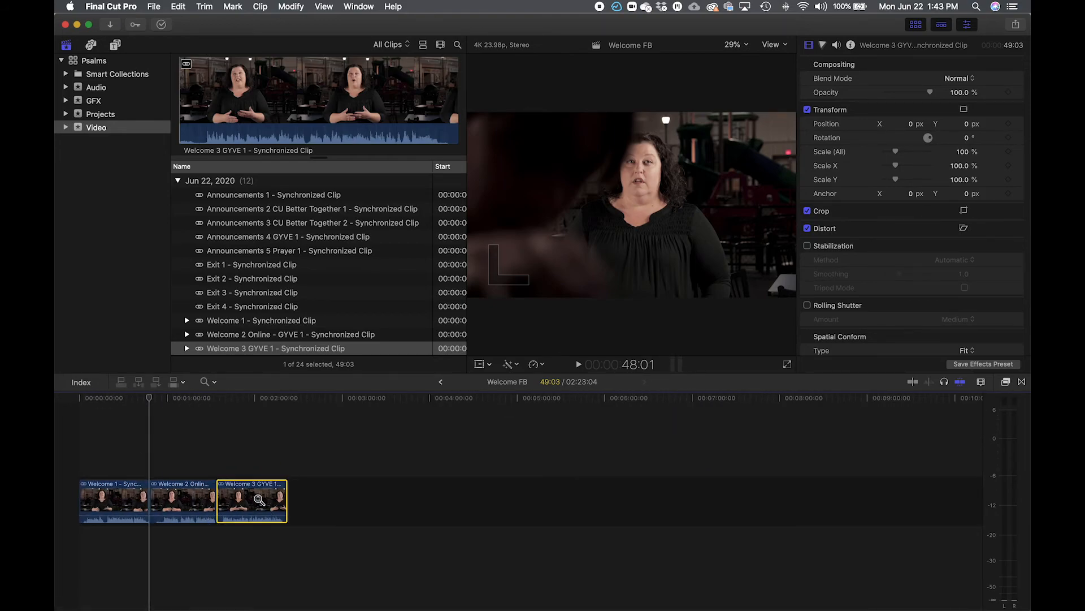
pyautogui.moveTo(261, 527); pyautogui.dragTo(114, 456)
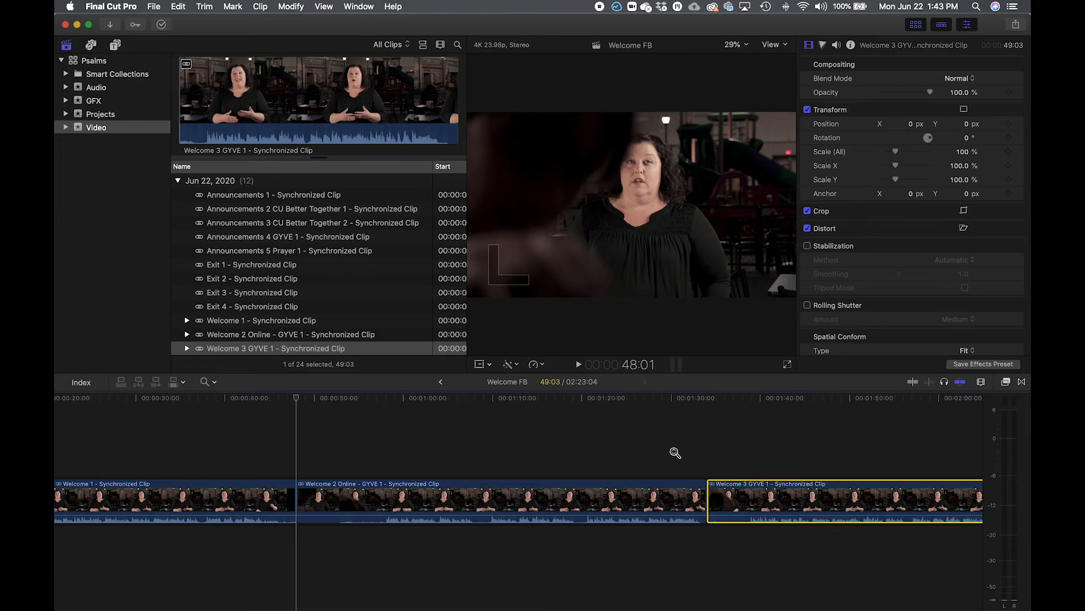
pyautogui.press('super+minus')
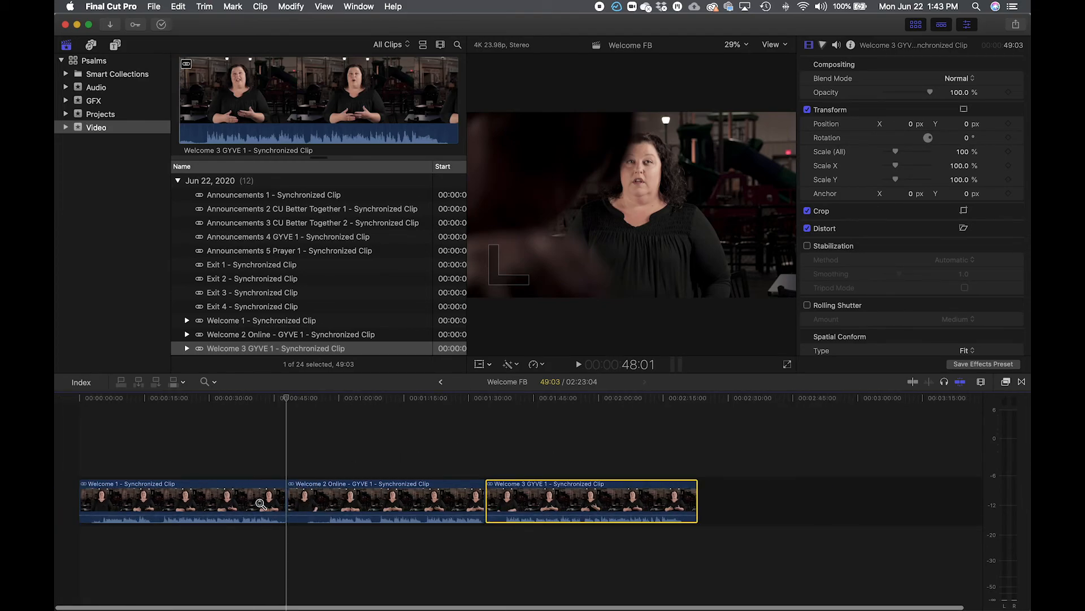
# Zoom continuously between single-frame detail at the playhead and the whole three-clip sequence.
pyautogui.scroll(10, 258, 503)
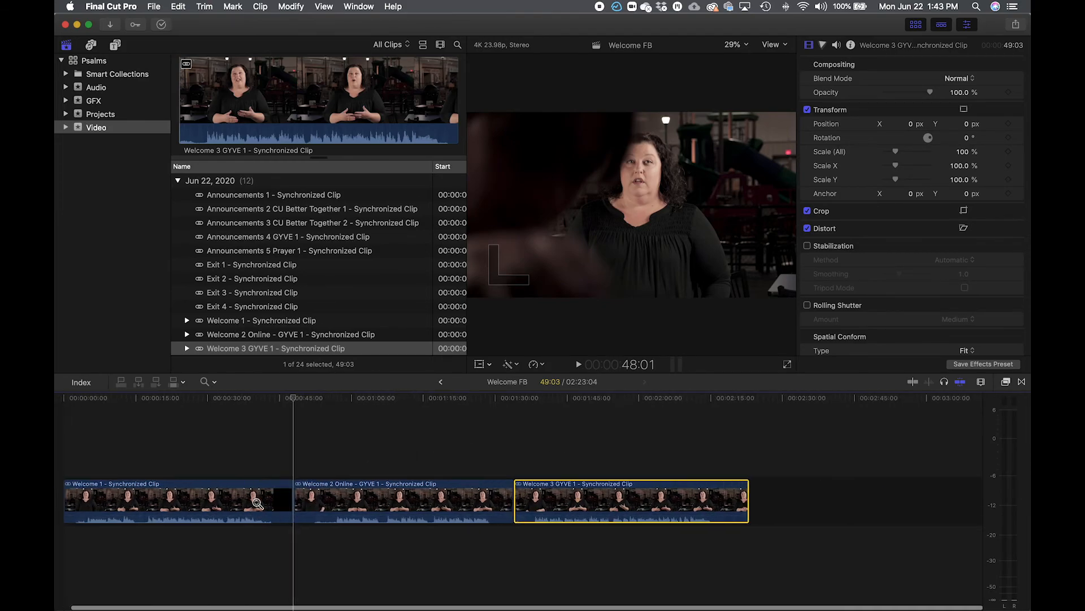
pyautogui.scroll(-10, 258, 503)
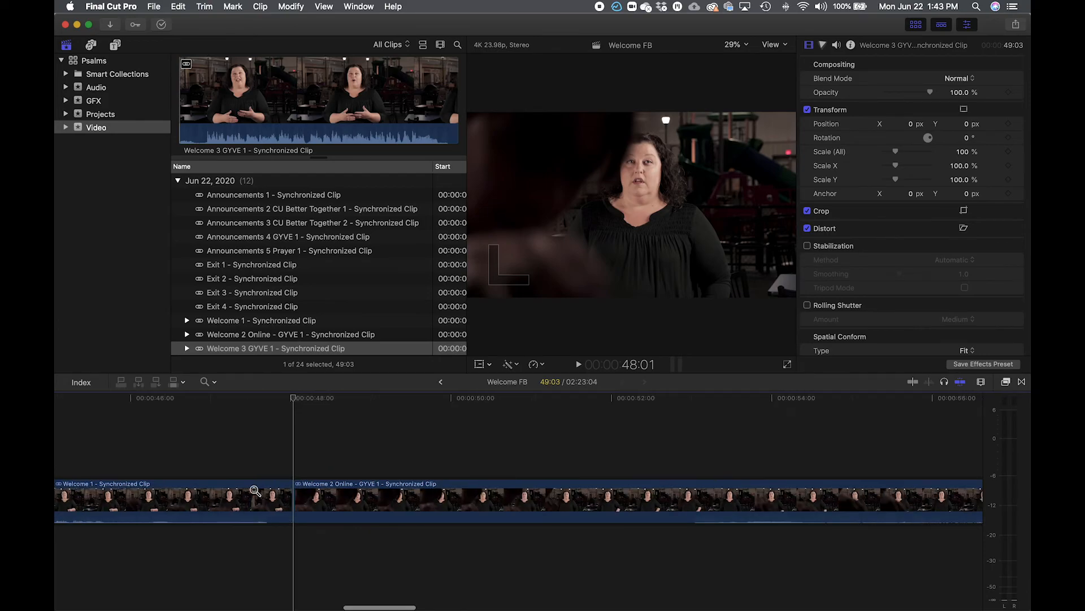
pyautogui.scroll(-5, 255, 490)
pyautogui.scroll(10, 940, 506)
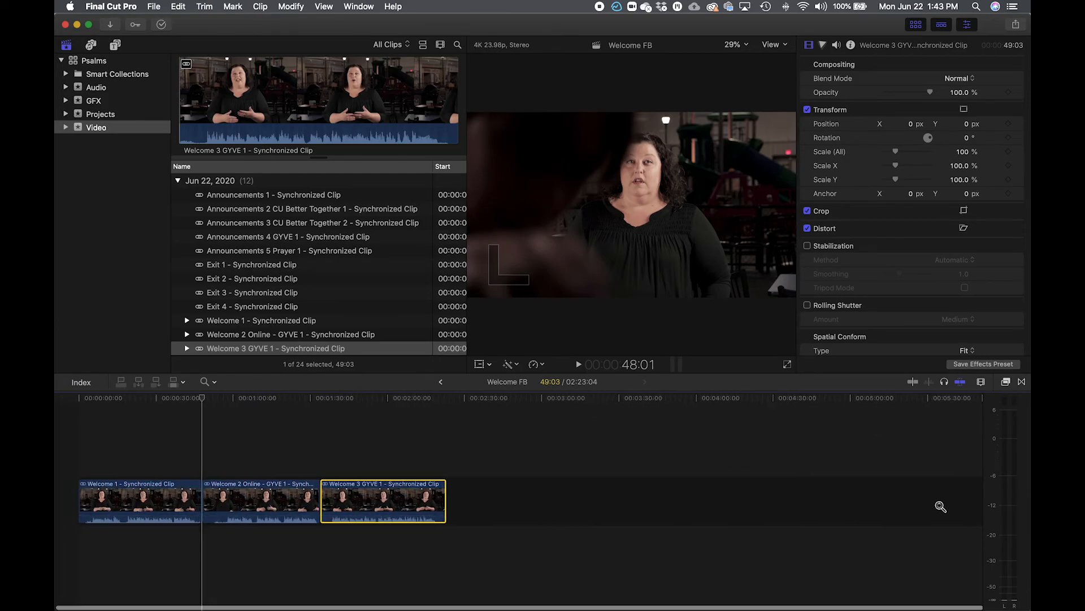
pyautogui.scroll(-5, 940, 506)
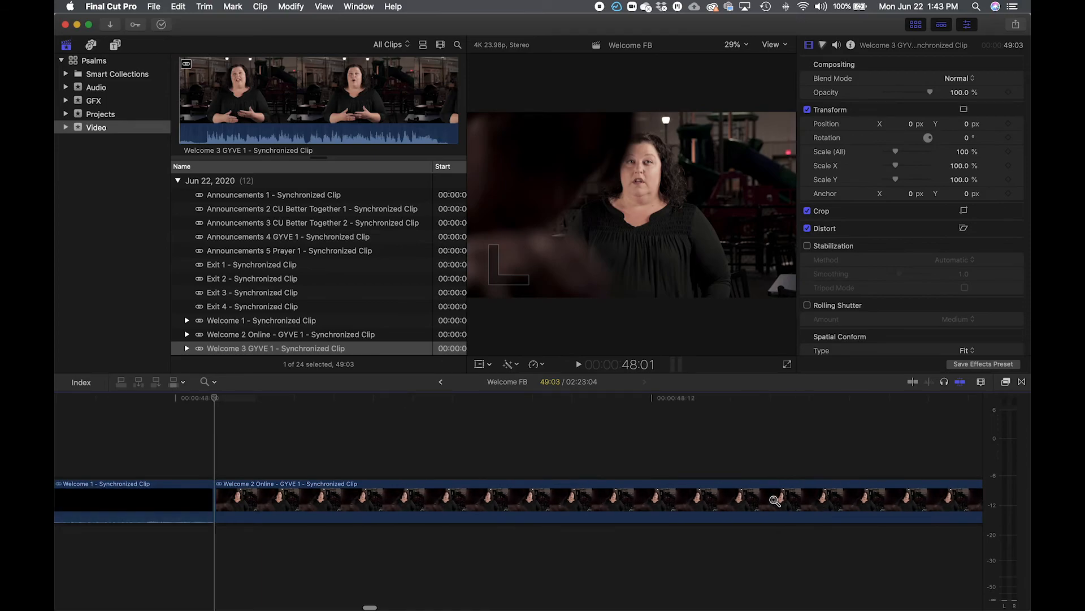
pyautogui.scroll(-6, 668, 485)
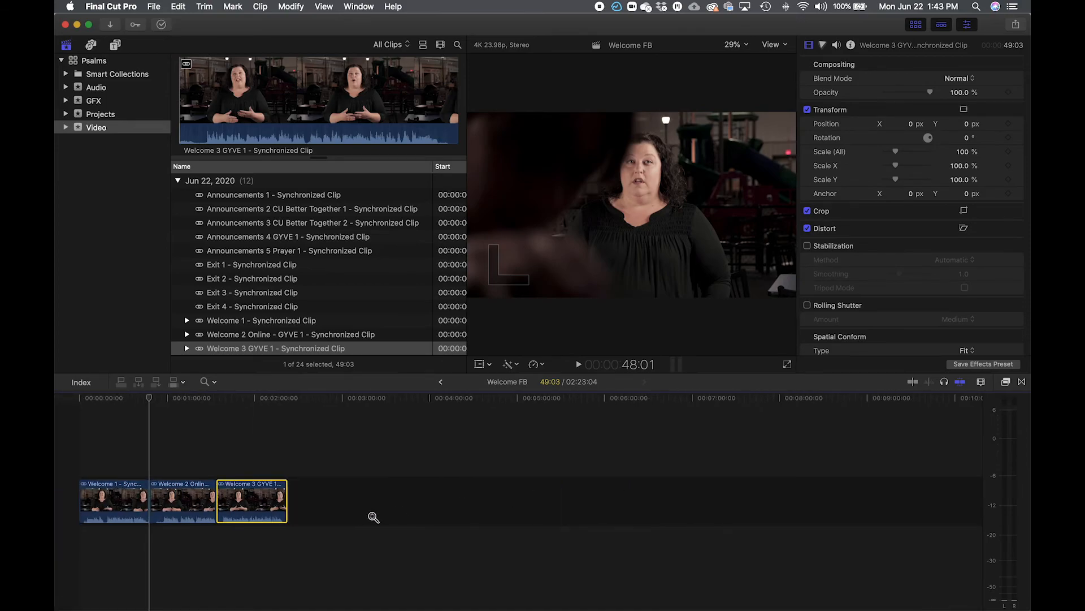
# With the Select tool, play the beginning of Welcome 1 to find where the speech starts and place the playhead at 5:05.
pyautogui.press('a')
pyautogui.press('super+equal')
pyautogui.press('super+equal')
pyautogui.press('super+equal')
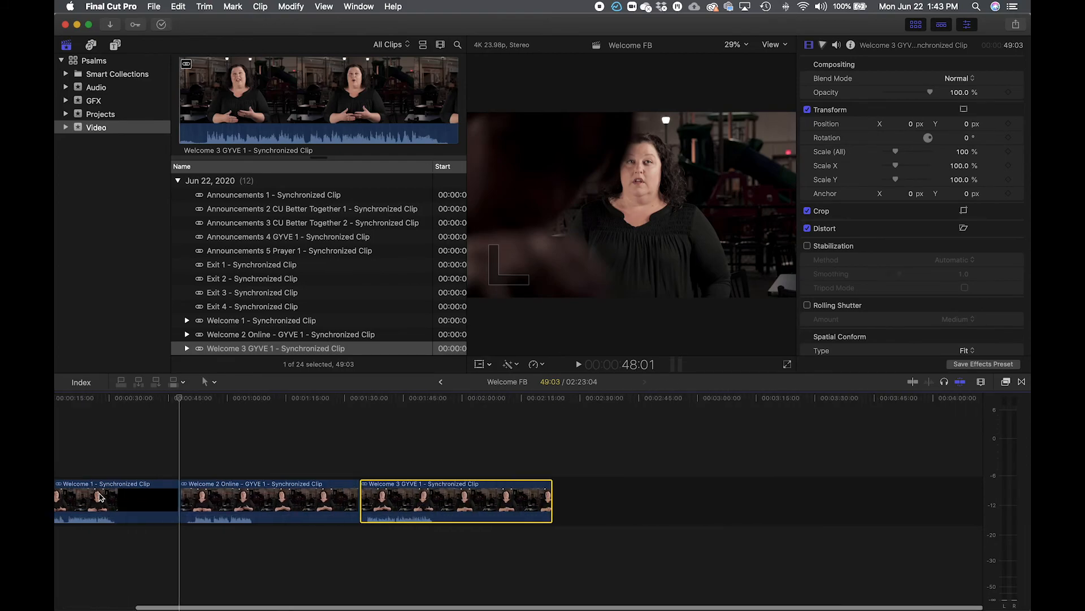
pyautogui.press('super+equal')
pyautogui.press('super+equal')
pyautogui.press('super+equal')
pyautogui.hscroll(-10, 99, 498)
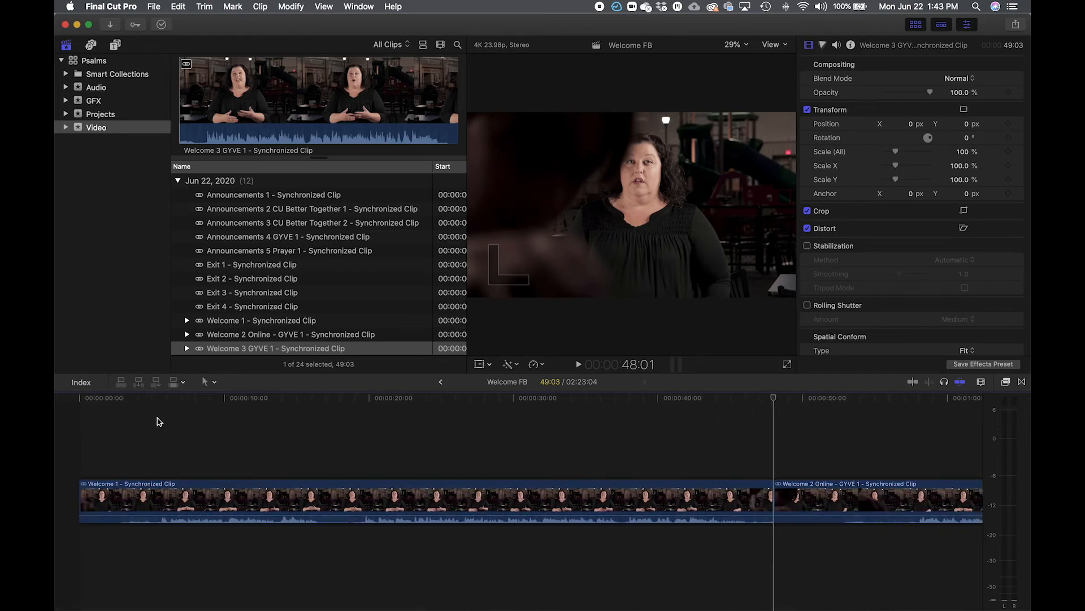
pyautogui.moveTo(109, 399); pyautogui.dragTo(64, 403)
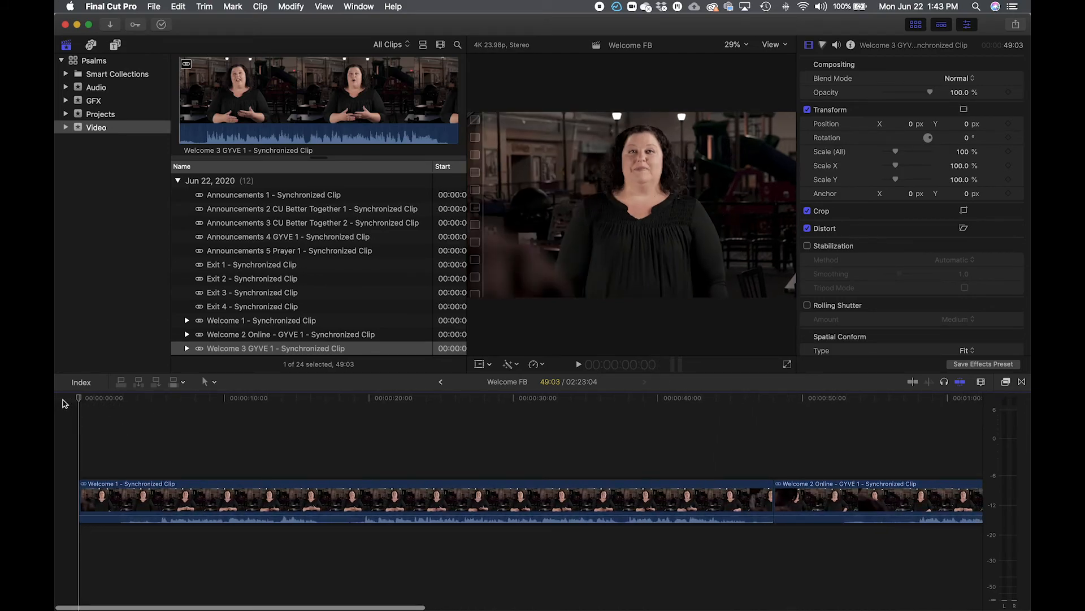
pyautogui.press('space')
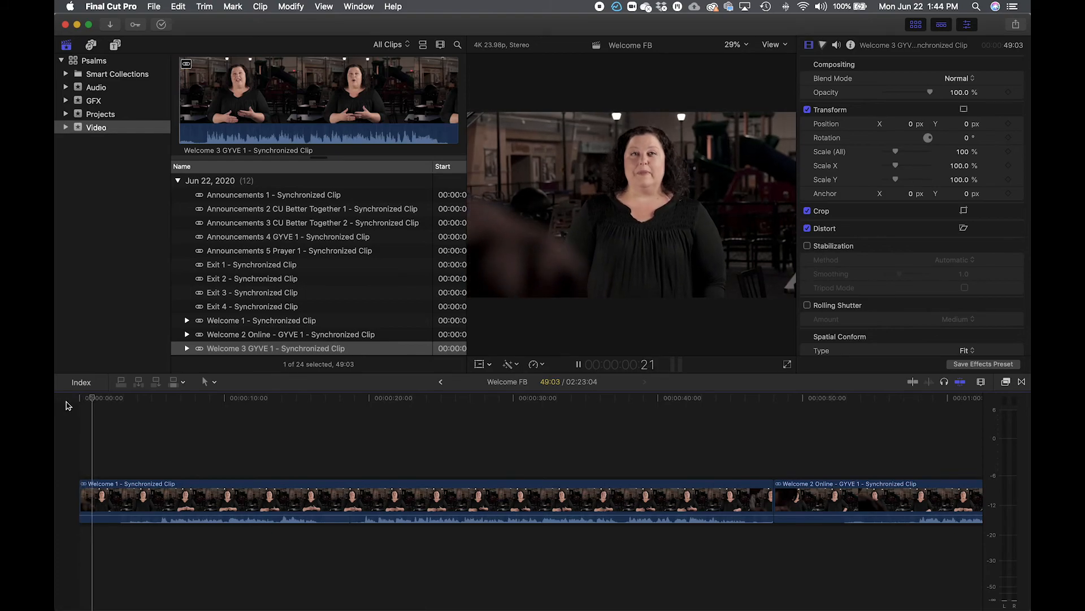
pyautogui.press('space')
pyautogui.moveTo(178, 398); pyautogui.dragTo(146, 417)
pyautogui.press('space')
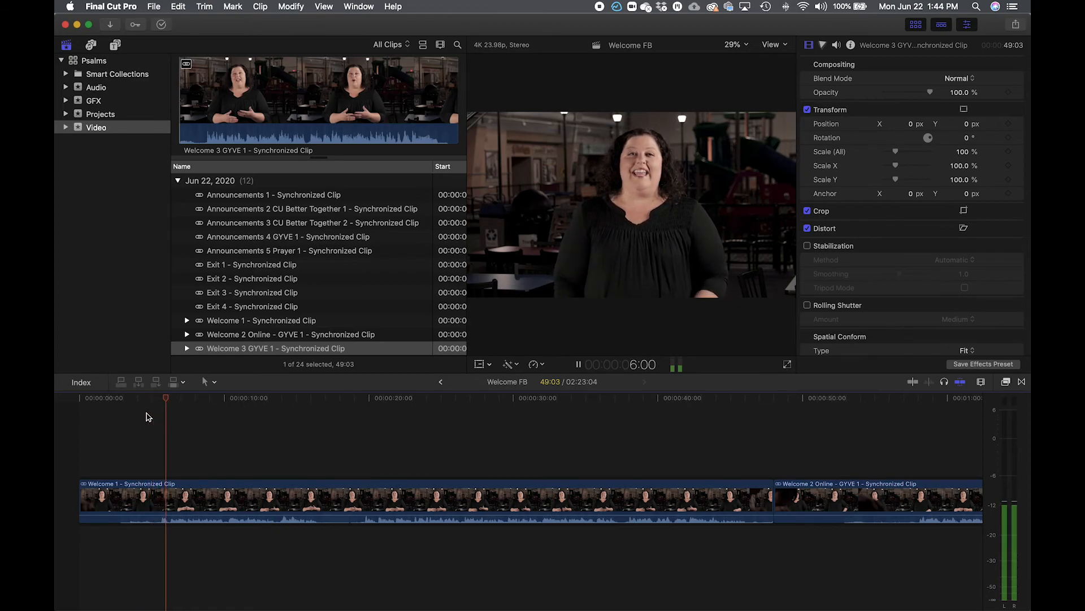
pyautogui.press('space')
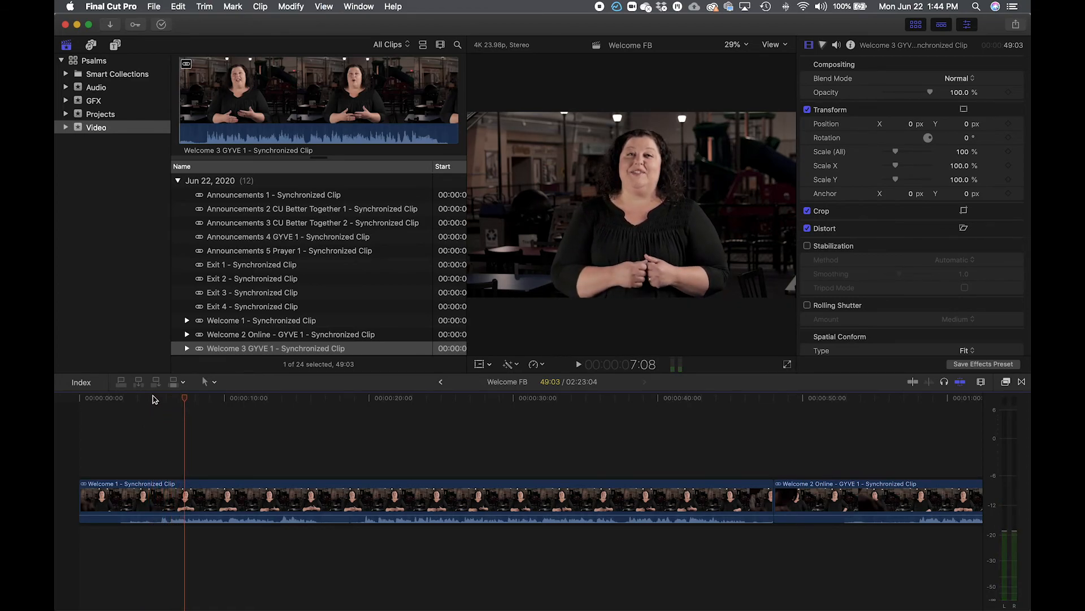
pyautogui.click(155, 399)
# Try cutting Welcome 1 at the 5:05 playhead with the Blade tool and undo the cut.
pyautogui.press('b')
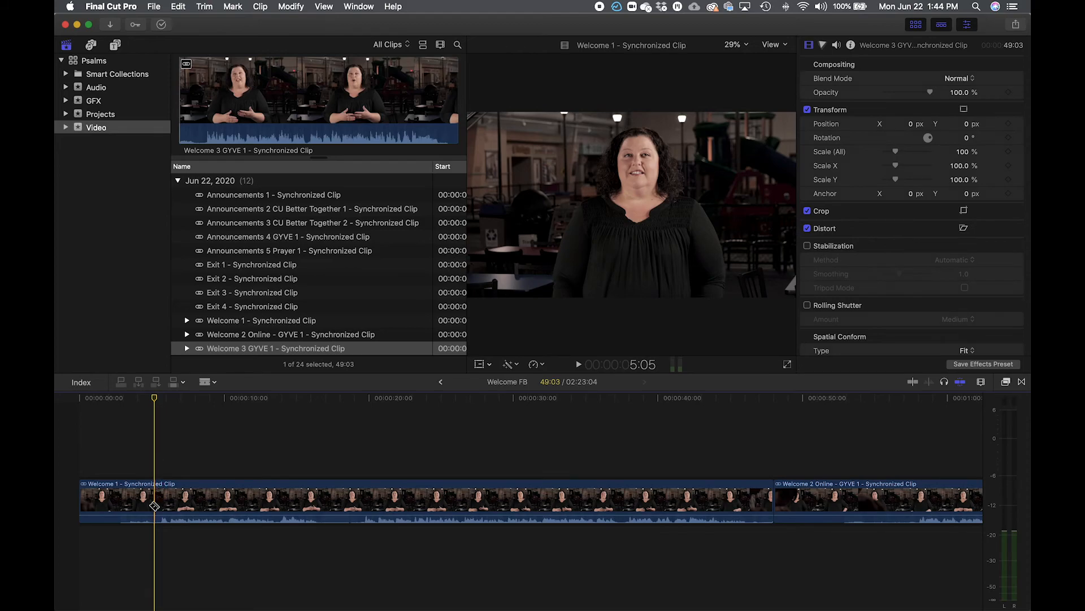
pyautogui.click(159, 502)
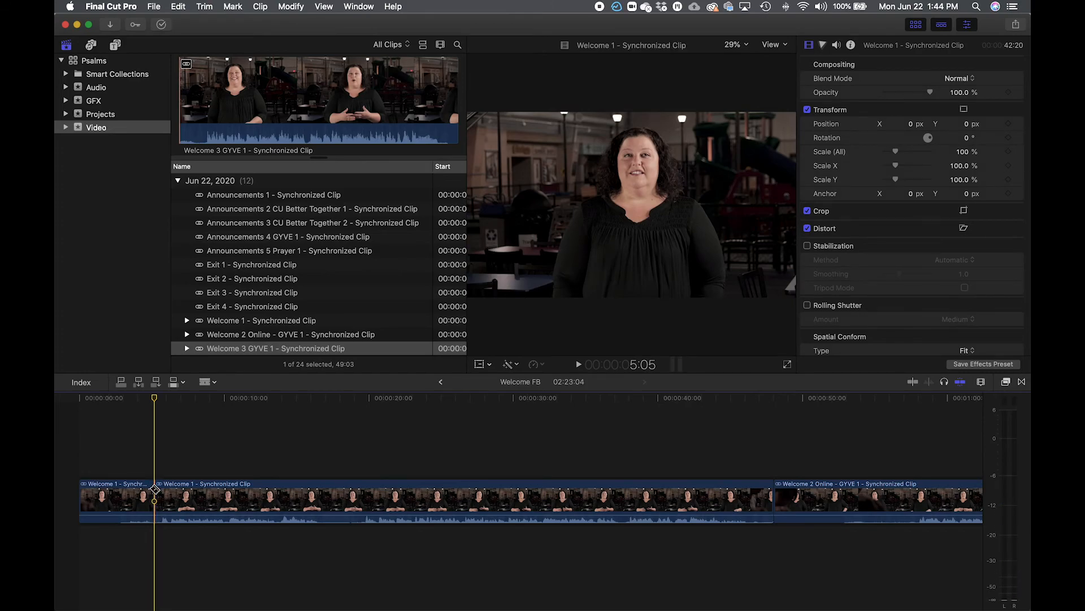
pyautogui.press('a')
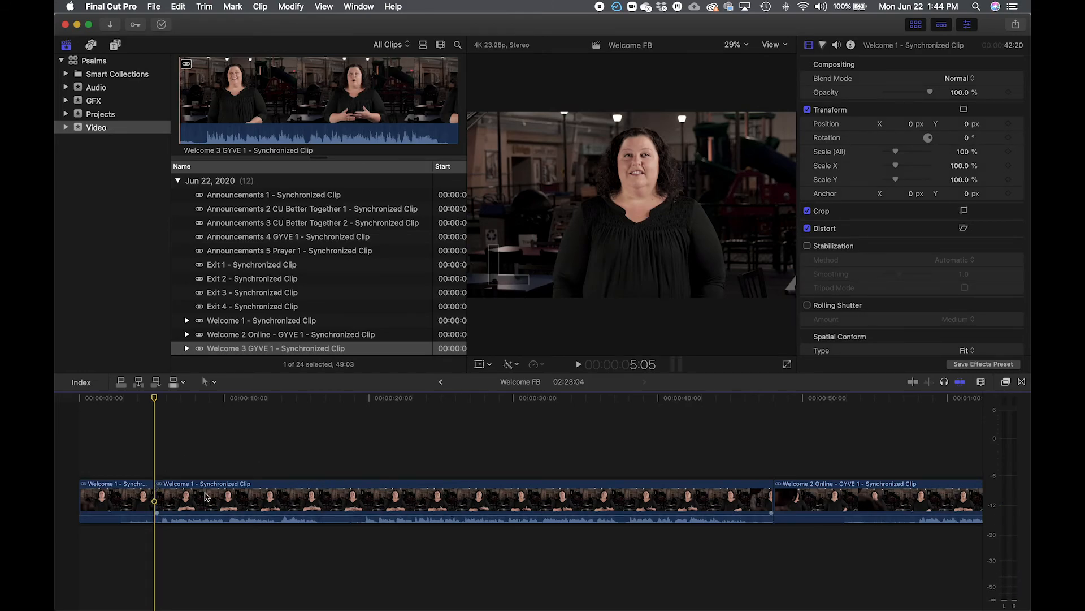
pyautogui.press('super+z')
pyautogui.click(284, 510)
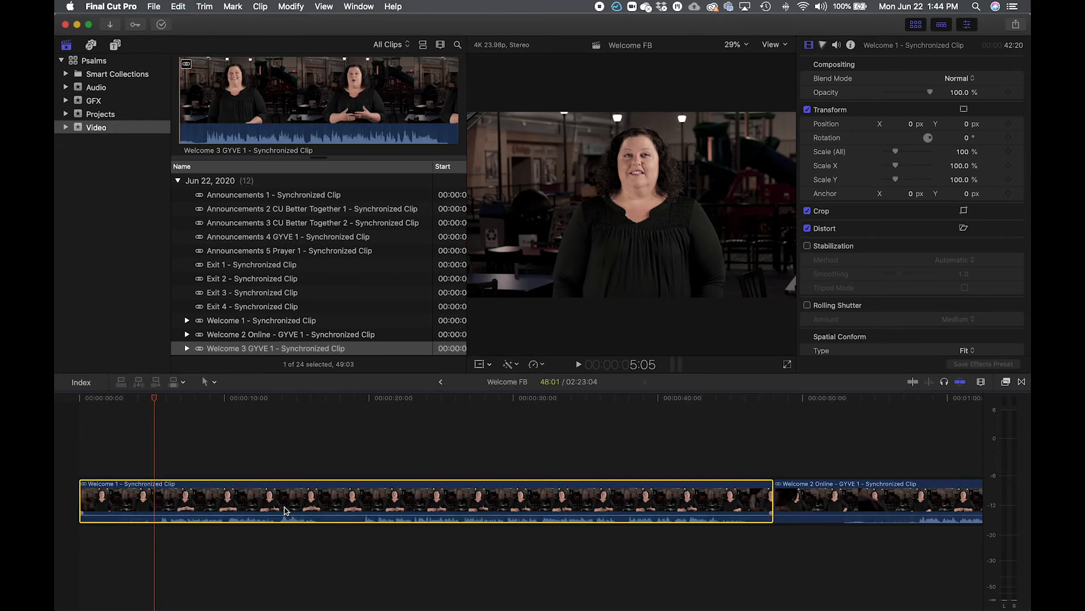
# Split the Welcome 1 clip in two at 5:05 with the Blade tool and return to the Select tool.
pyautogui.press('b')
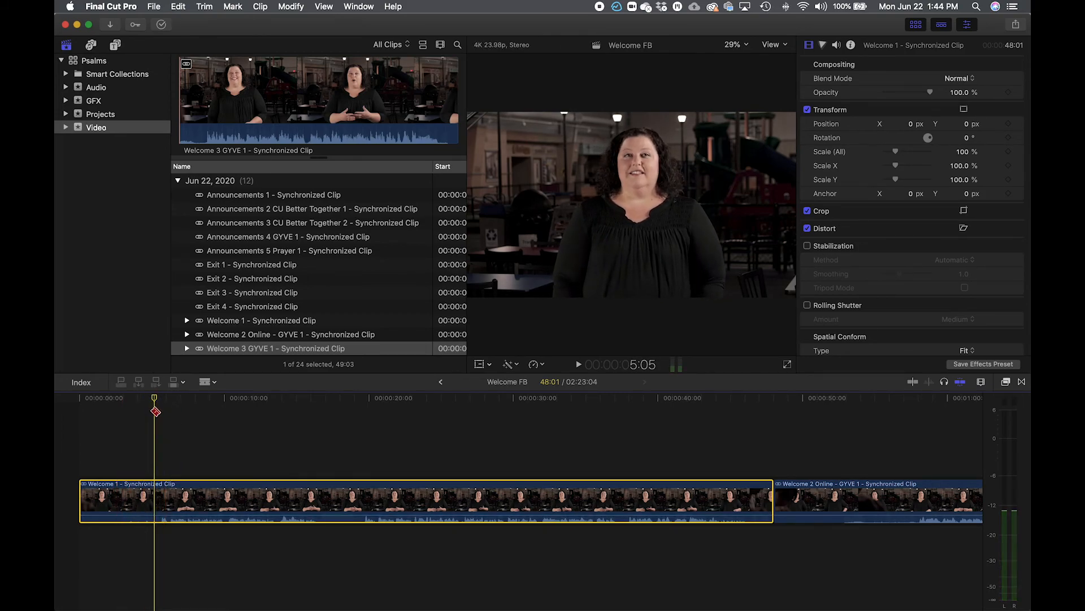
pyautogui.click(160, 504)
pyautogui.press('a')
pyautogui.click(125, 496)
pyautogui.click(191, 498)
# Delete the short opening piece of Welcome 1 before the cut and play the new beginning.
pyautogui.click(144, 496)
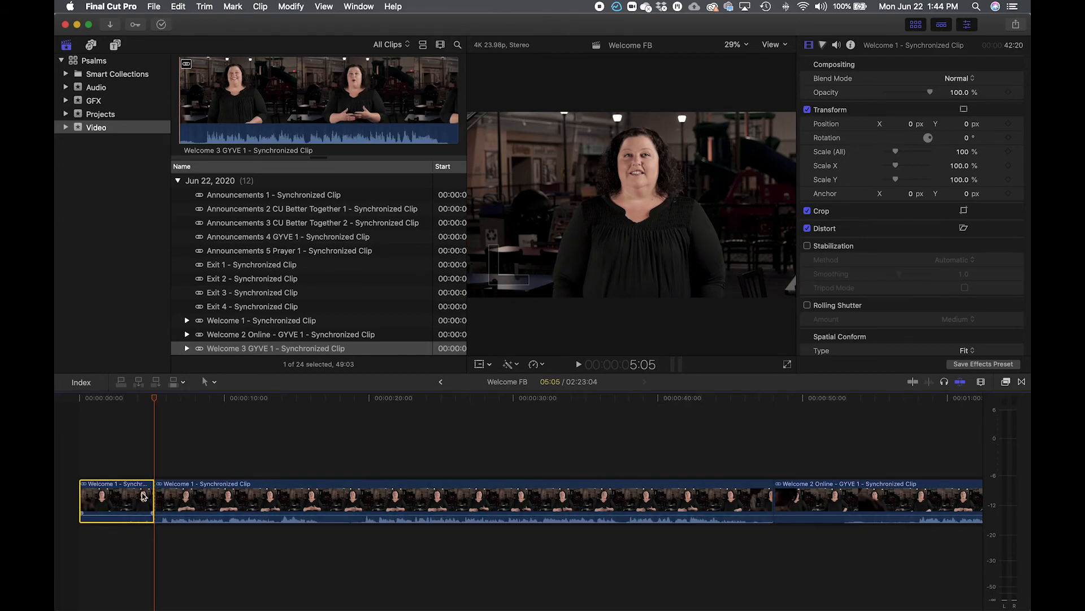
pyautogui.press('Delete')
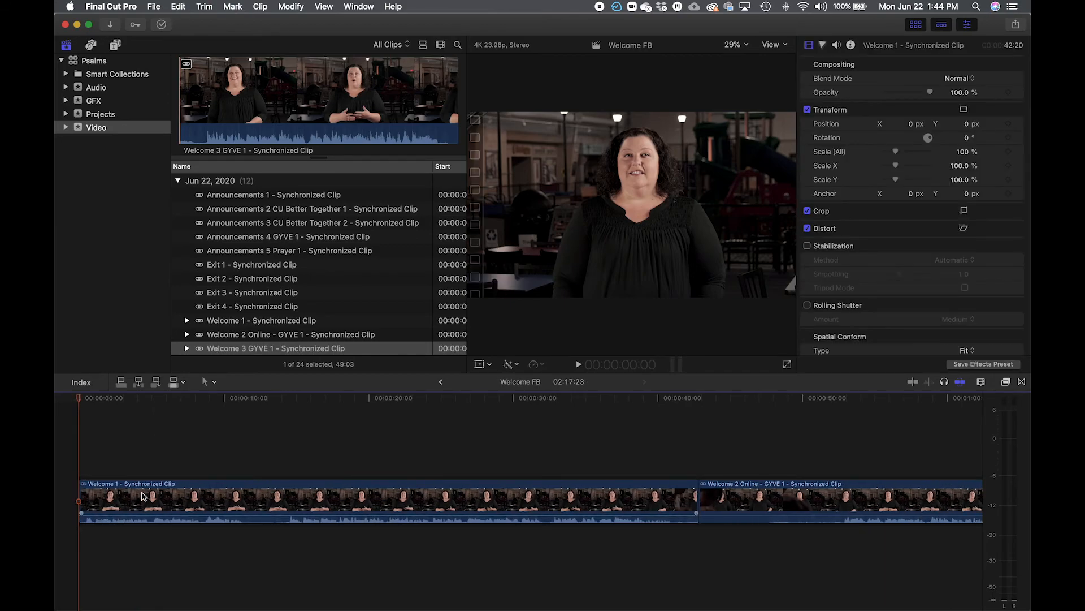
pyautogui.press('space')
pyautogui.press('space')
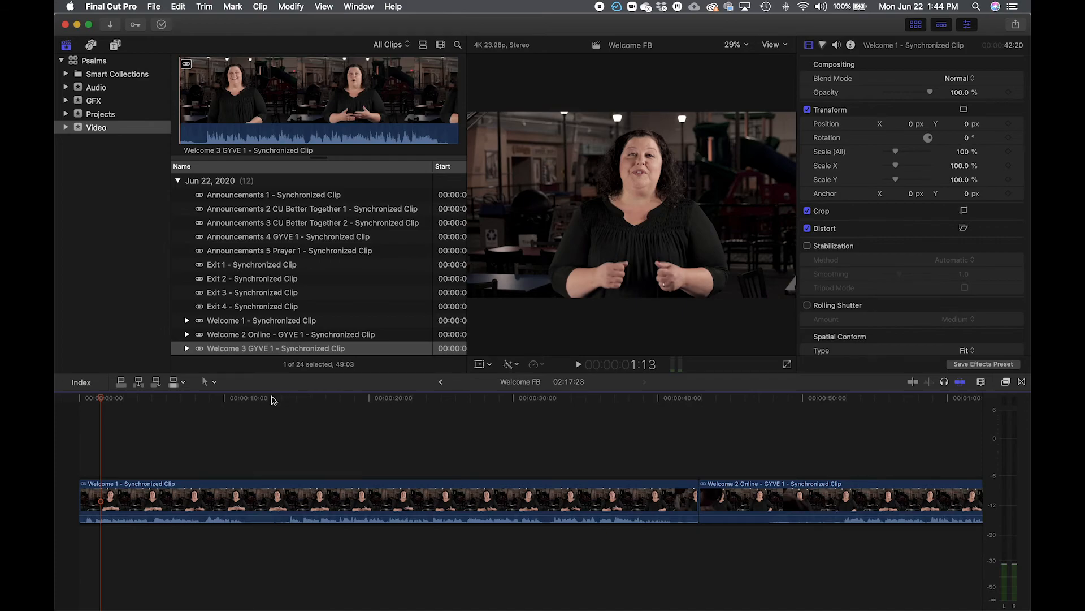
# Play Welcome 1 from about 11 seconds to find the pause, split it at 12:18 with the Blade tool, and return to the Select tool.
pyautogui.moveTo(239, 398); pyautogui.dragTo(204, 470)
pyautogui.press('space')
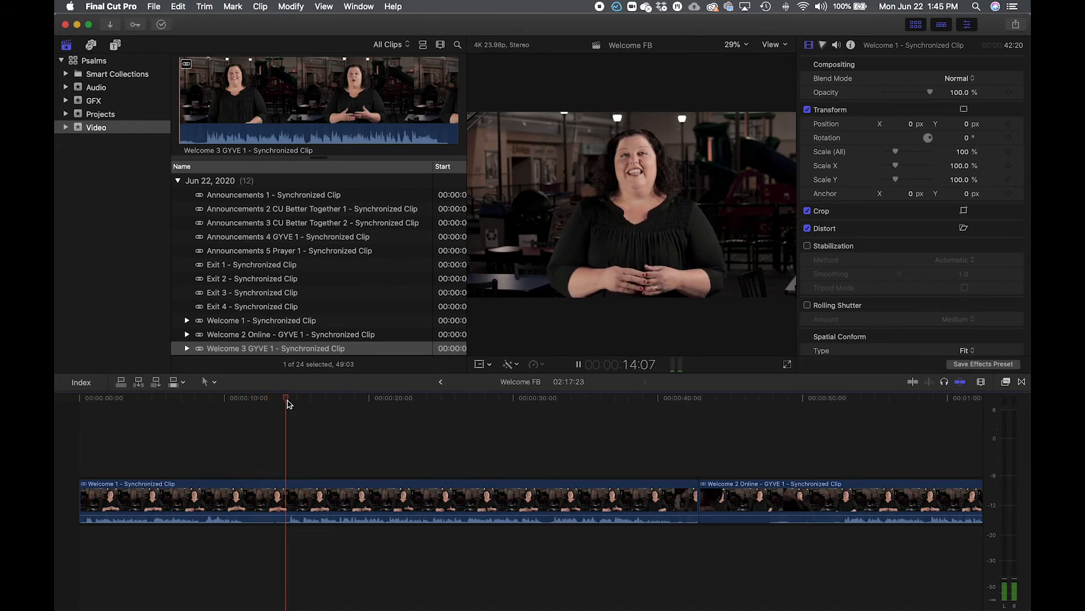
pyautogui.press('space')
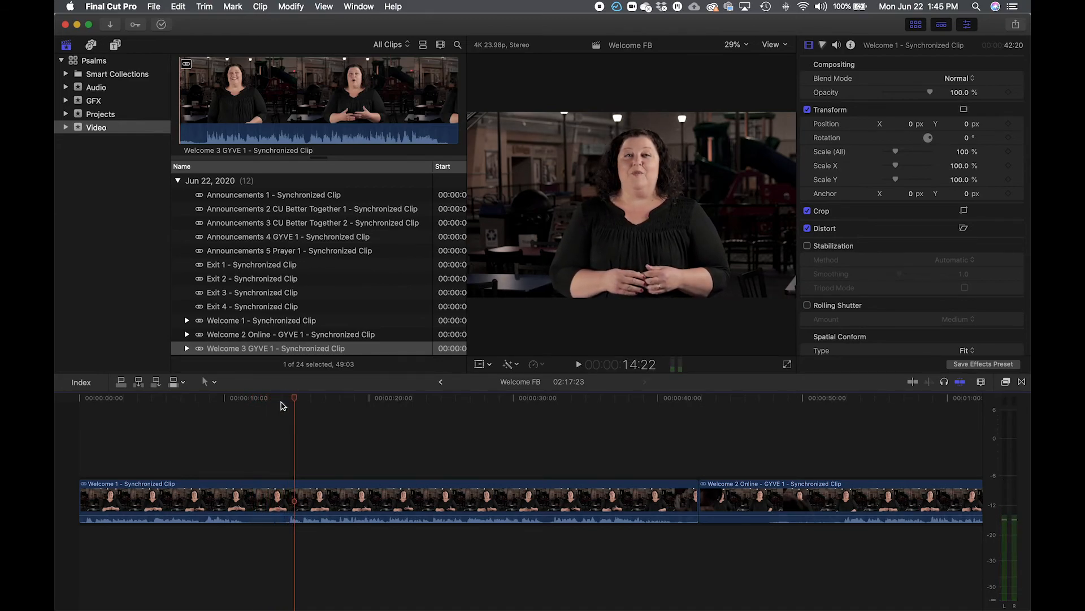
pyautogui.press('b')
pyautogui.click(264, 501)
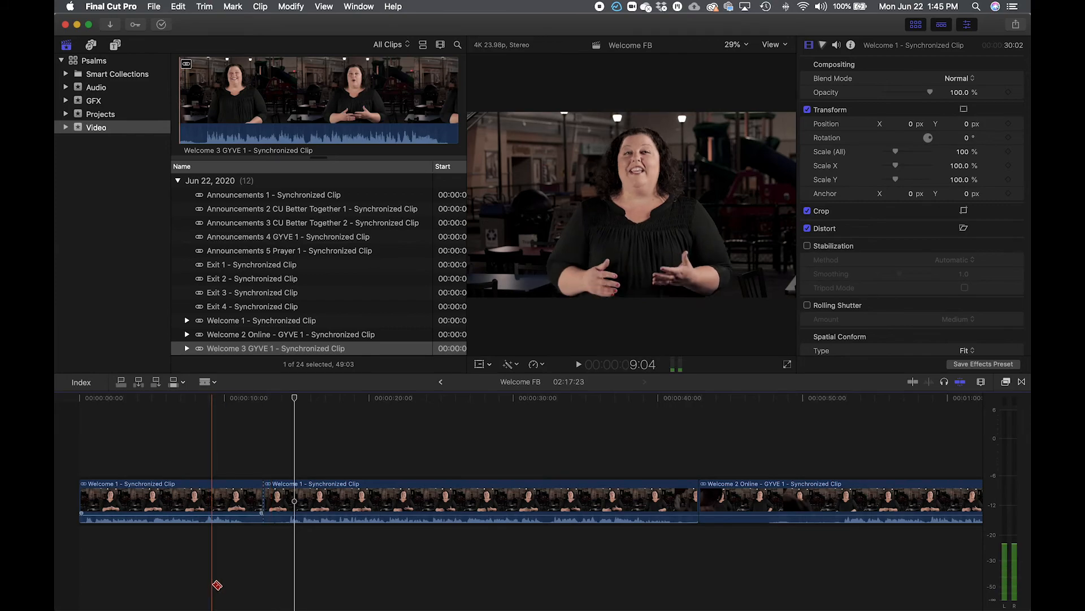
pyautogui.press('a')
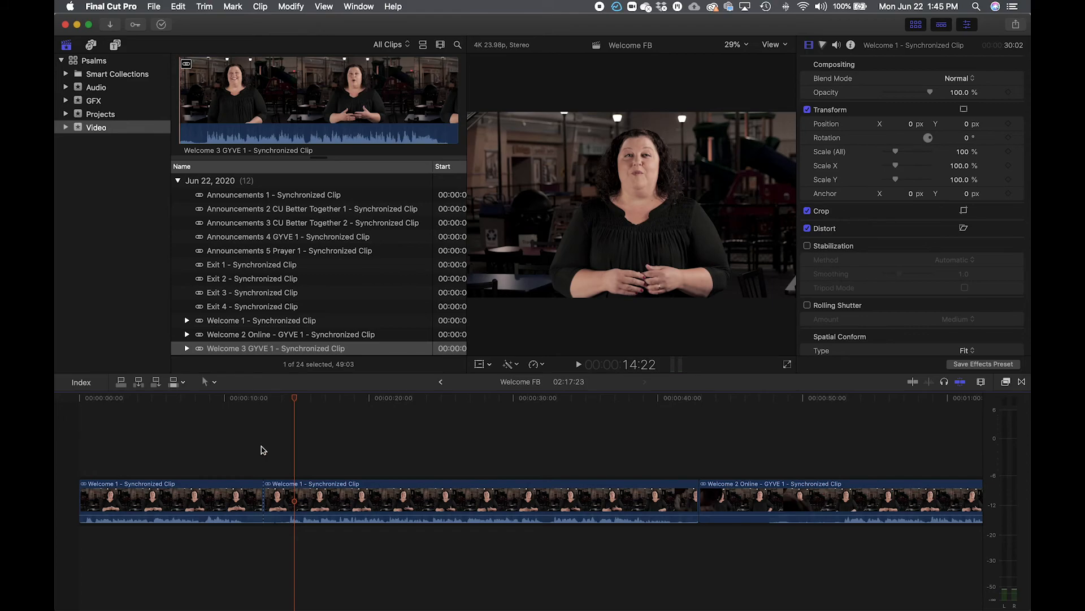
pyautogui.press('a')
pyautogui.press('b')
pyautogui.press('a')
# Select the first Welcome 1 piece and extend its end to a duration of 13:01.
pyautogui.hscroll(-1, 258, 492)
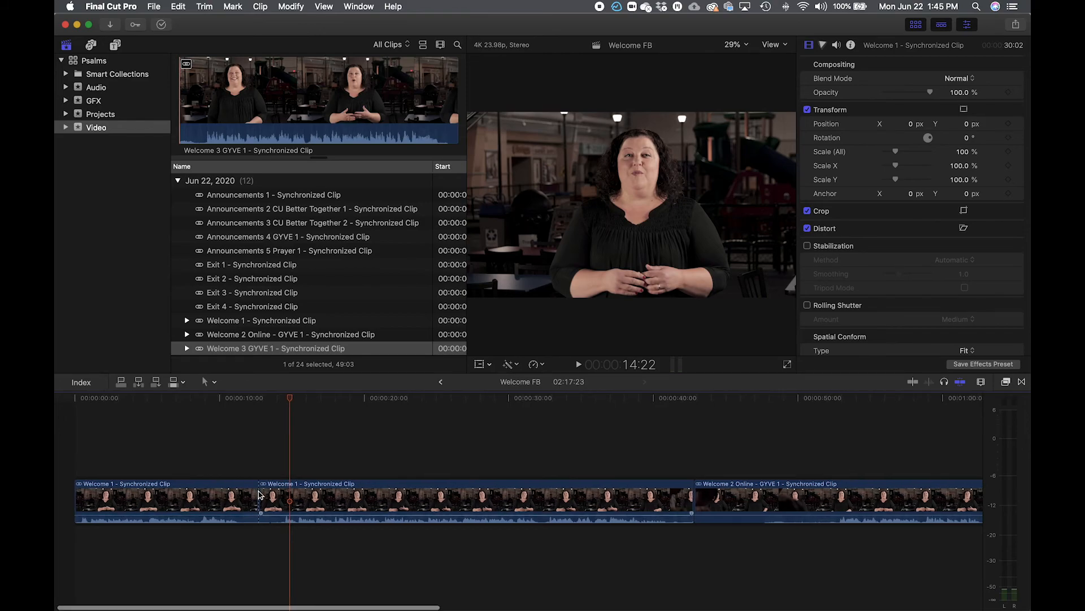
pyautogui.hscroll(1, 213, 496)
pyautogui.click(176, 498)
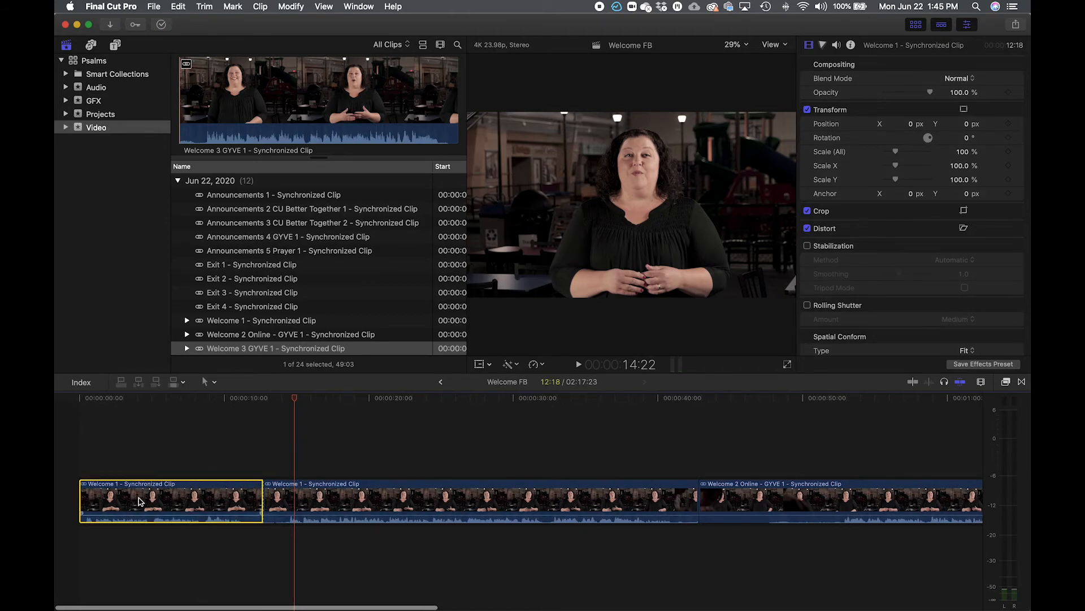
pyautogui.hscroll(1, 180, 496)
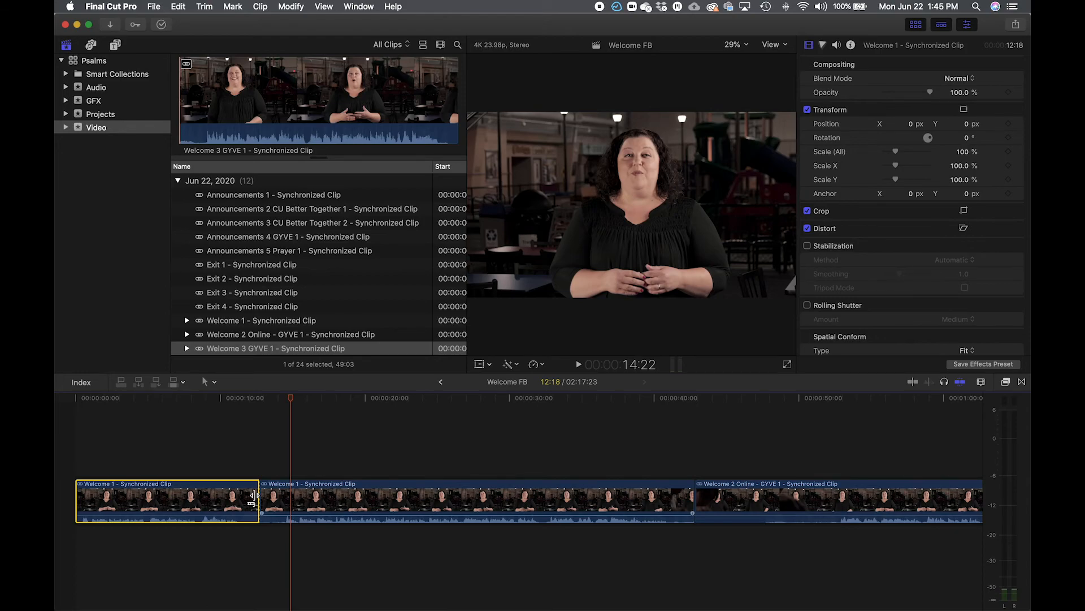
pyautogui.hscroll(1, 254, 495)
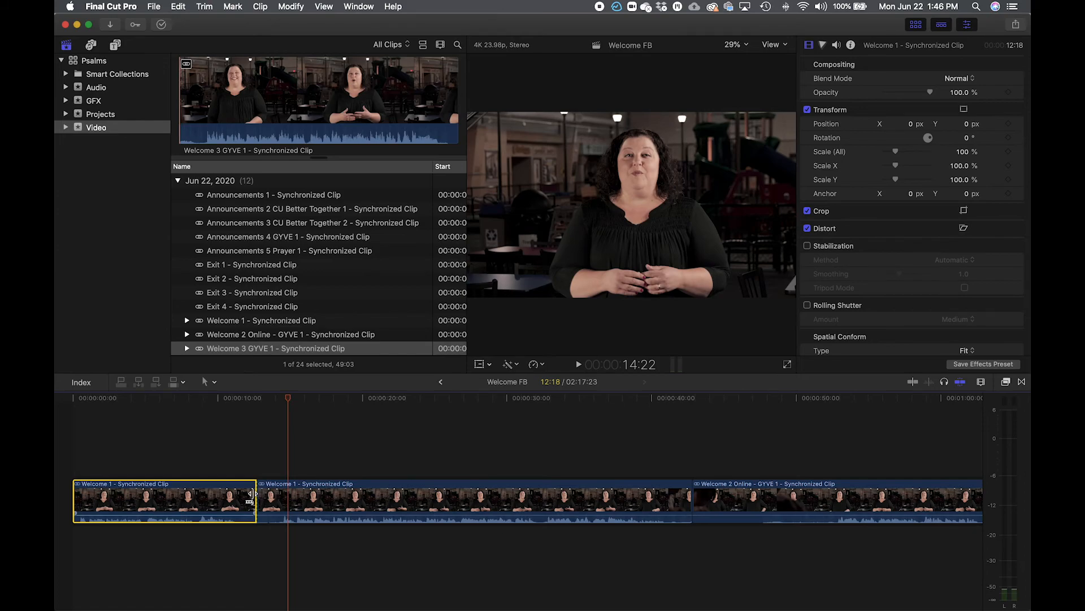
pyautogui.moveTo(252, 494); pyautogui.dragTo(249, 521)
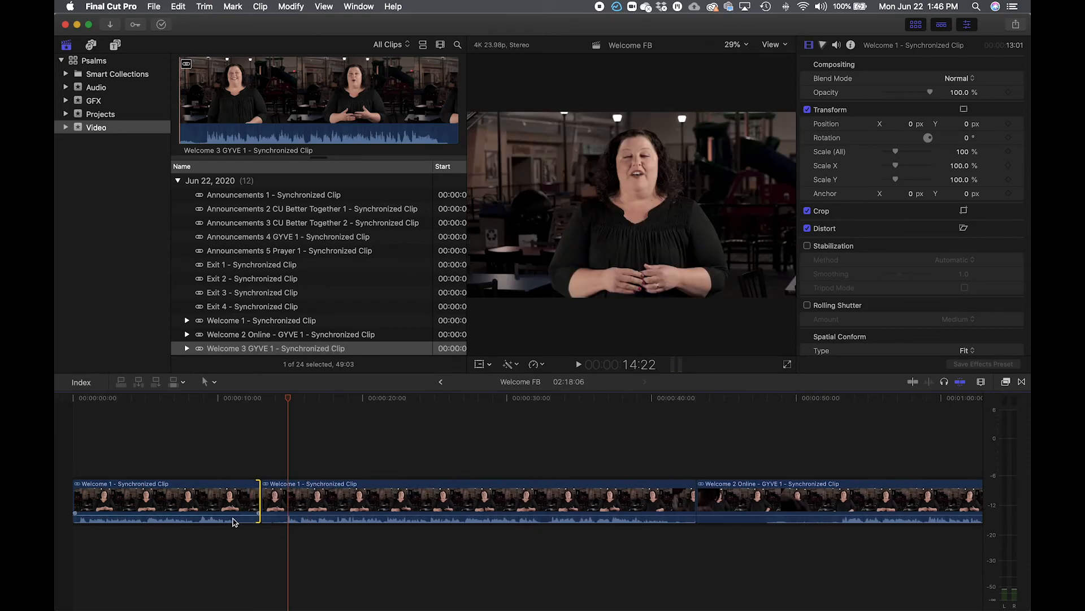
# Play the end of the first Welcome 1 piece to find where the speech stops and trim its end to a duration of 11:12.
pyautogui.press('super+equal')
pyautogui.press('super+equal')
pyautogui.press('super+equal')
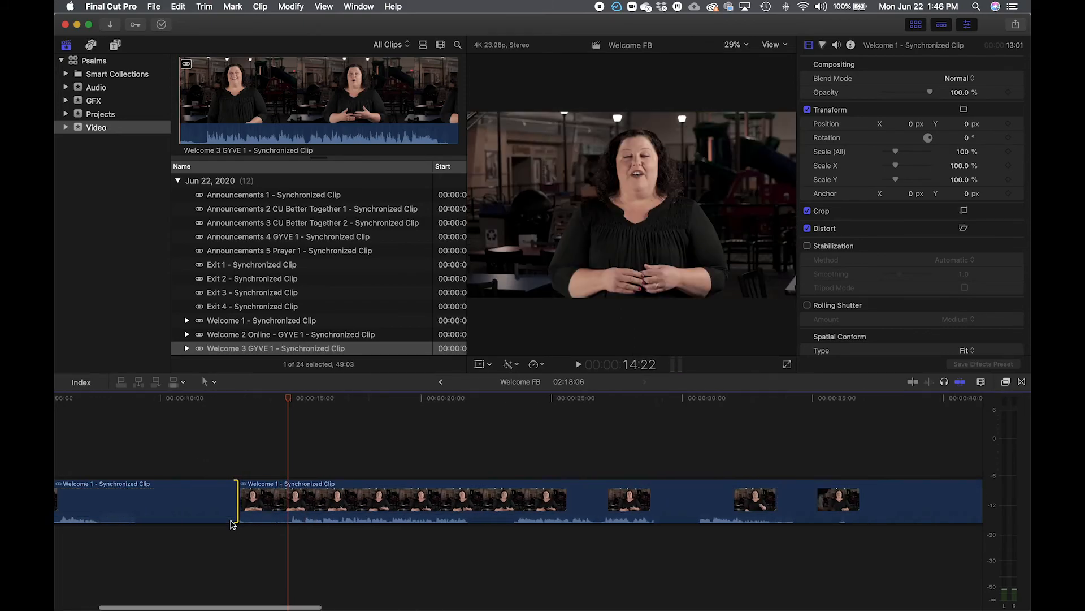
pyautogui.hscroll(-10, 232, 524)
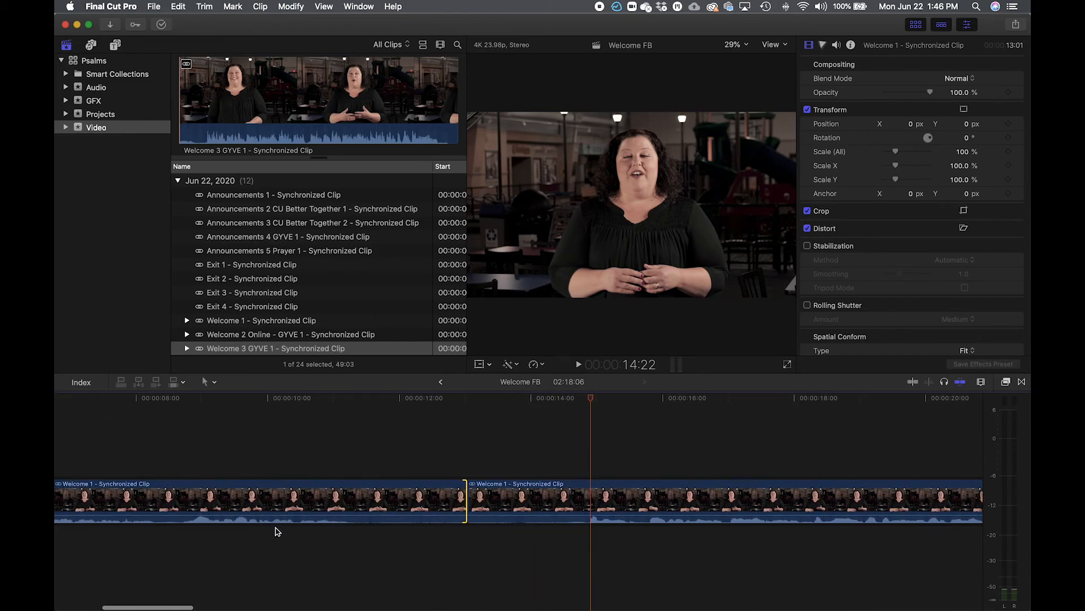
pyautogui.hscroll(-3, 274, 528)
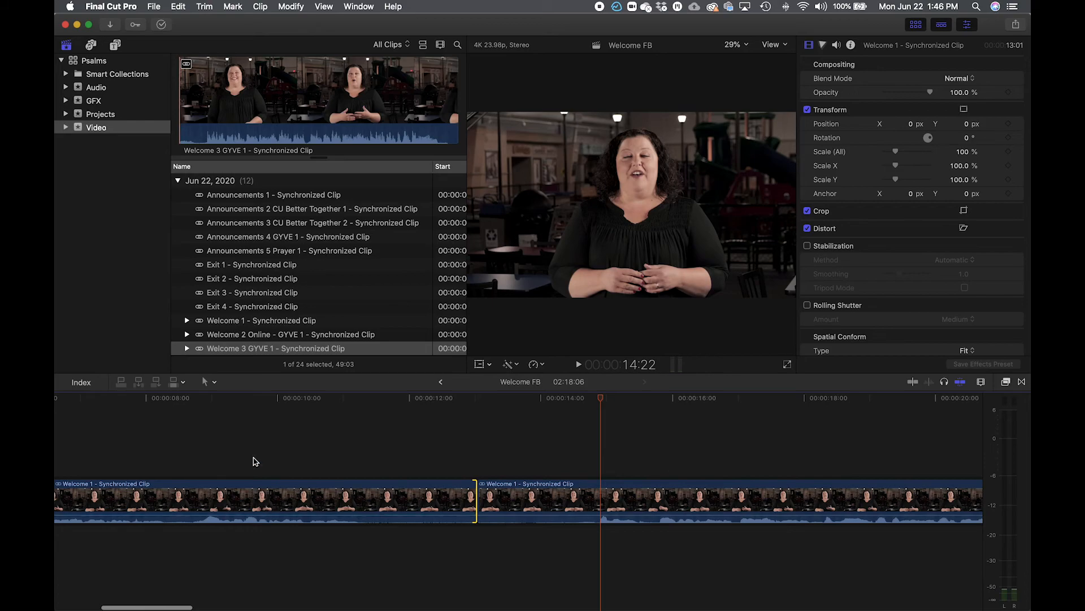
pyautogui.click(181, 399)
pyautogui.press('space')
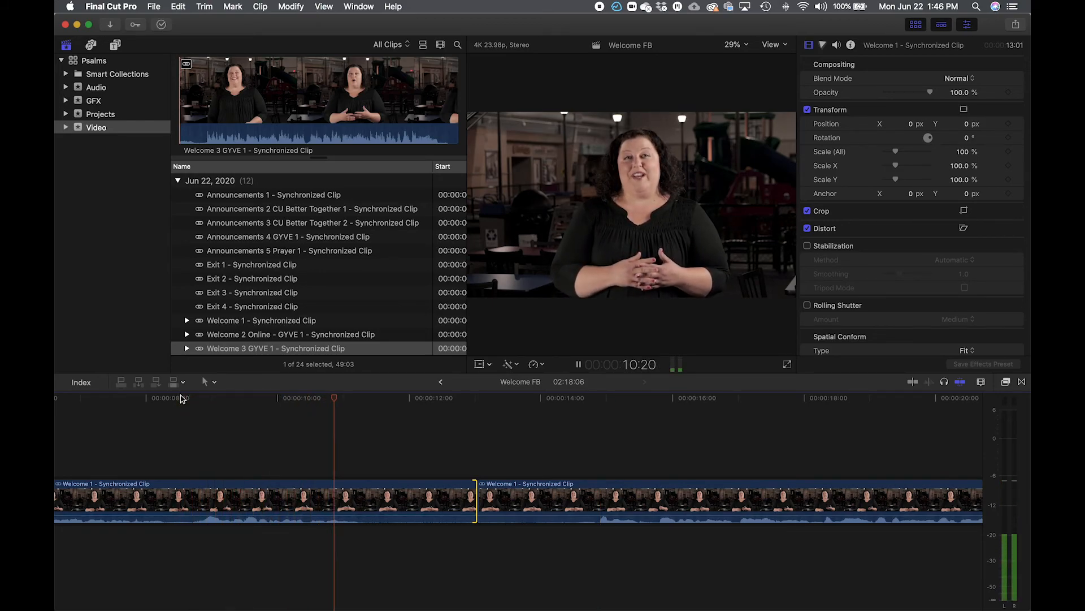
pyautogui.press('space')
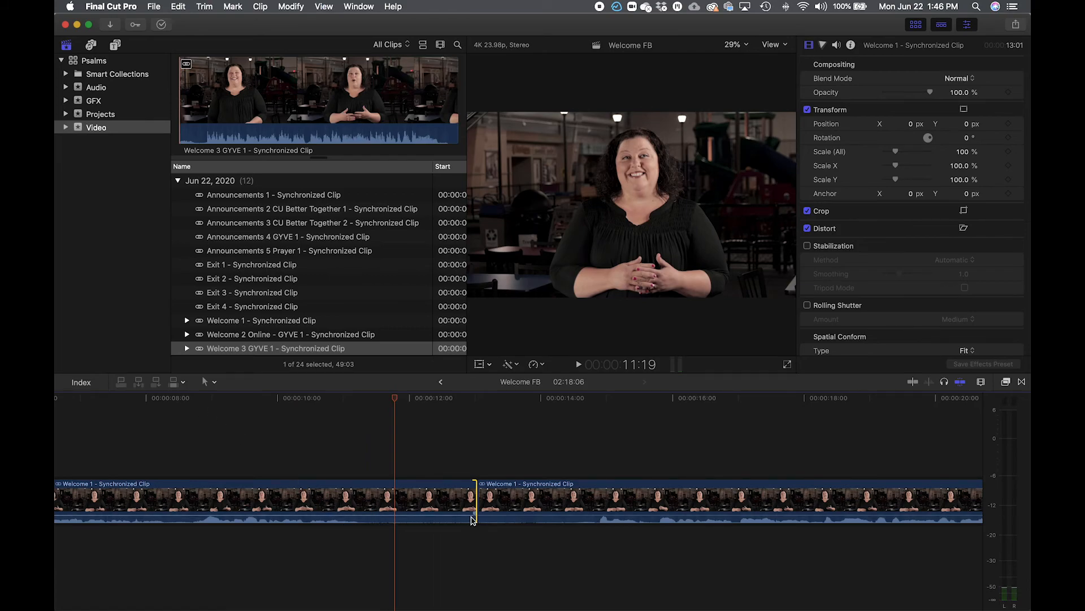
pyautogui.moveTo(474, 515); pyautogui.dragTo(396, 532)
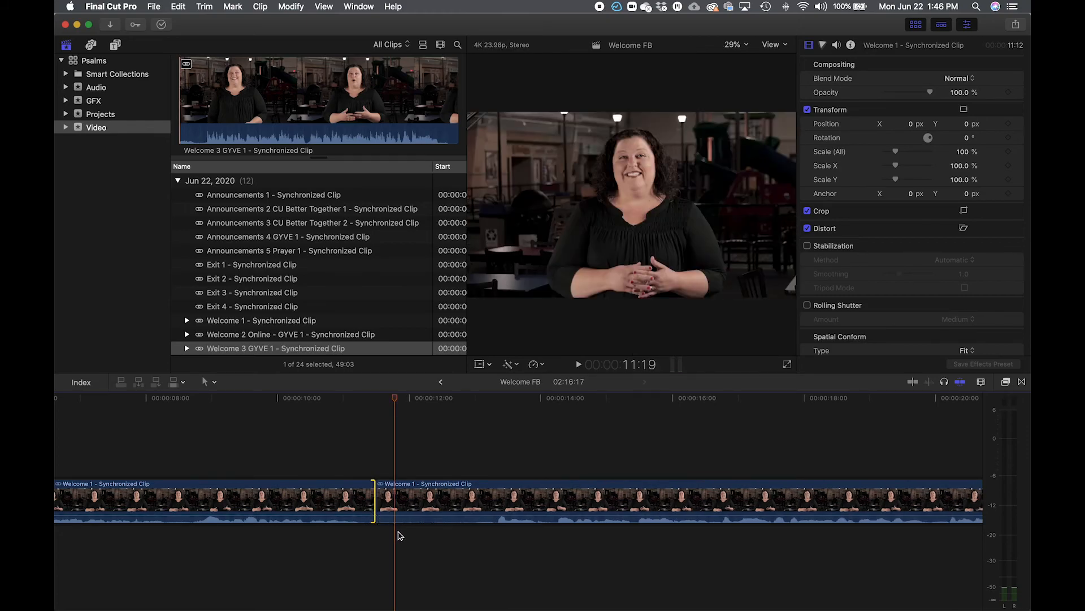
# Trim the silent beginning of the second Welcome 1 piece to a duration of 28:08 and play across the edit.
pyautogui.click(473, 399)
pyautogui.press('space')
pyautogui.press('space')
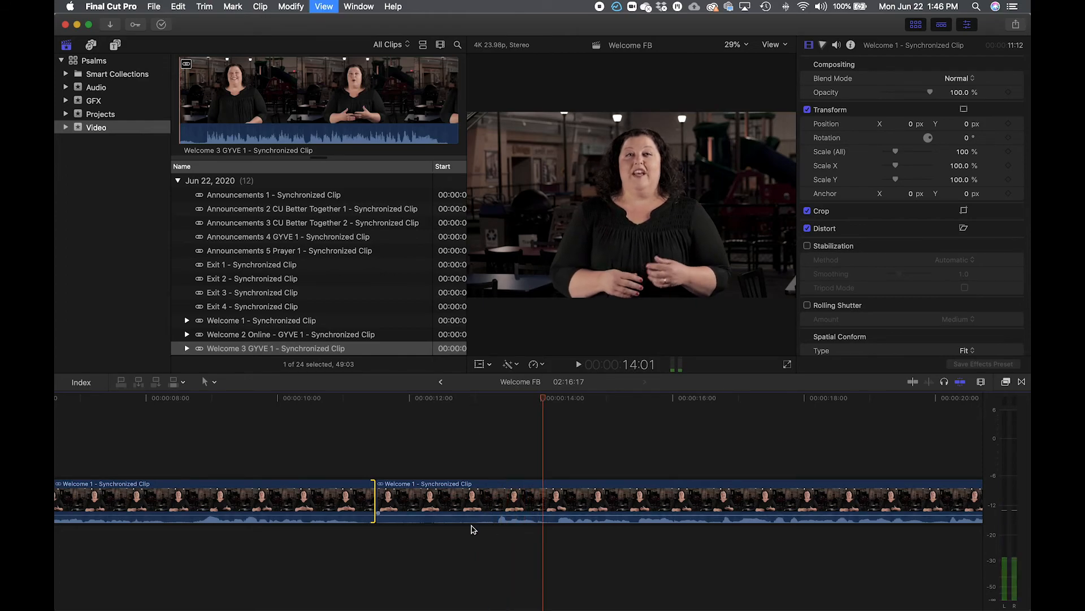
pyautogui.moveTo(379, 518); pyautogui.dragTo(494, 527)
pyautogui.click(347, 397)
pyautogui.press('space')
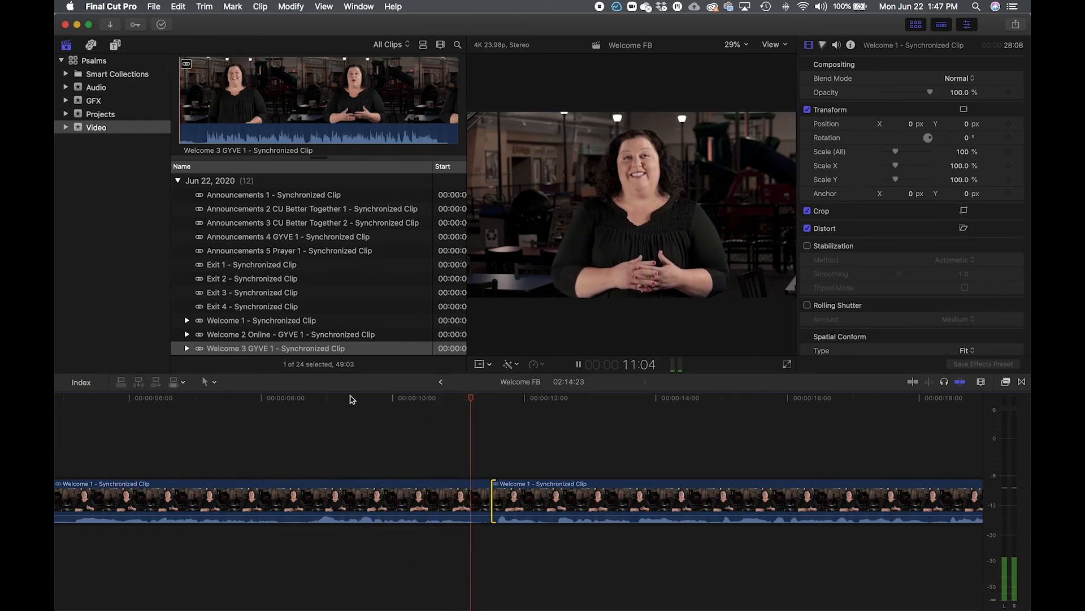
pyautogui.press('space')
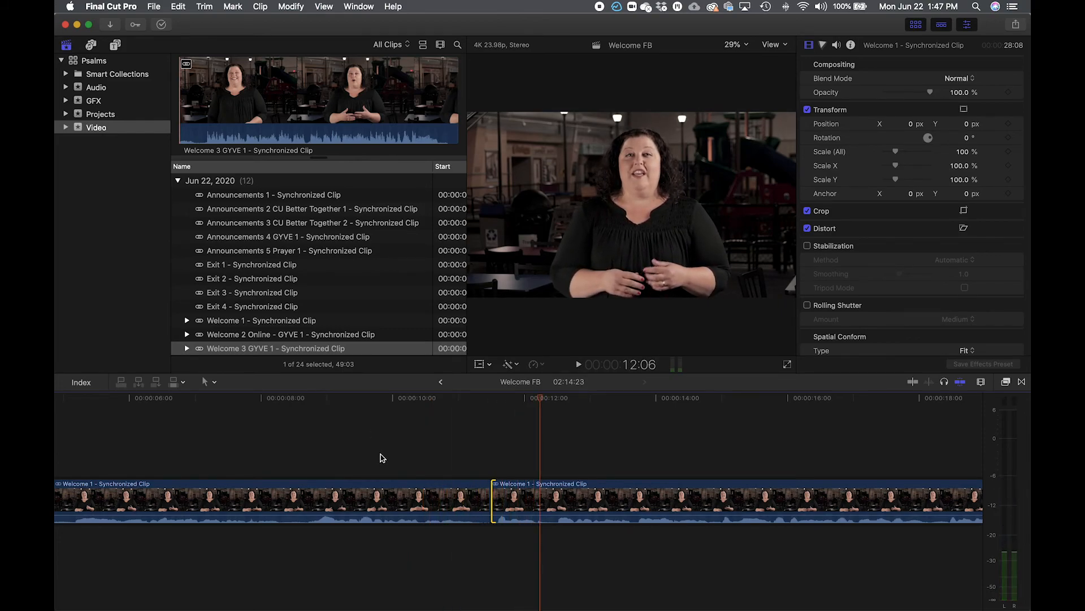
# View more of the sequence and continue playback through the second Welcome 1 piece to review its content.
pyautogui.press('super+minus')
pyautogui.press('super+minus')
pyautogui.press('super+minus')
pyautogui.press('super+minus')
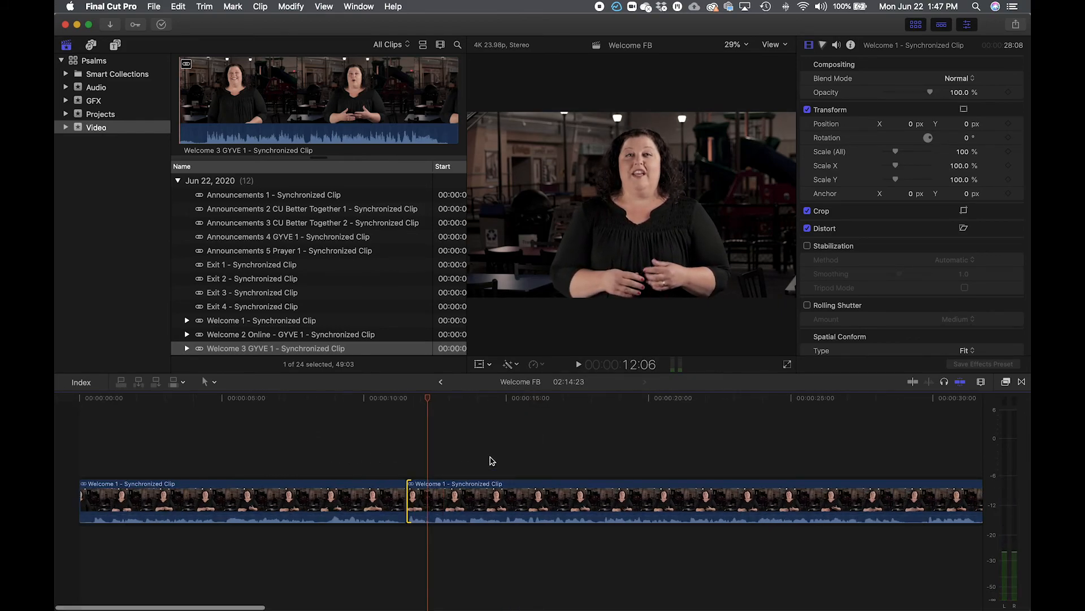
pyautogui.press('super+minus')
pyautogui.press('super+minus')
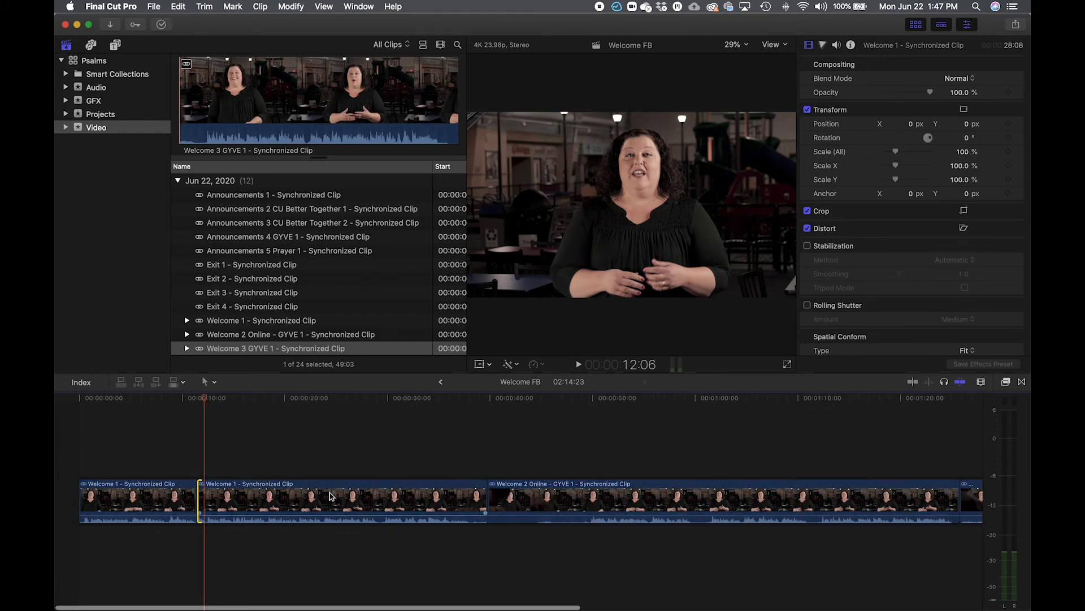
pyautogui.press('space')
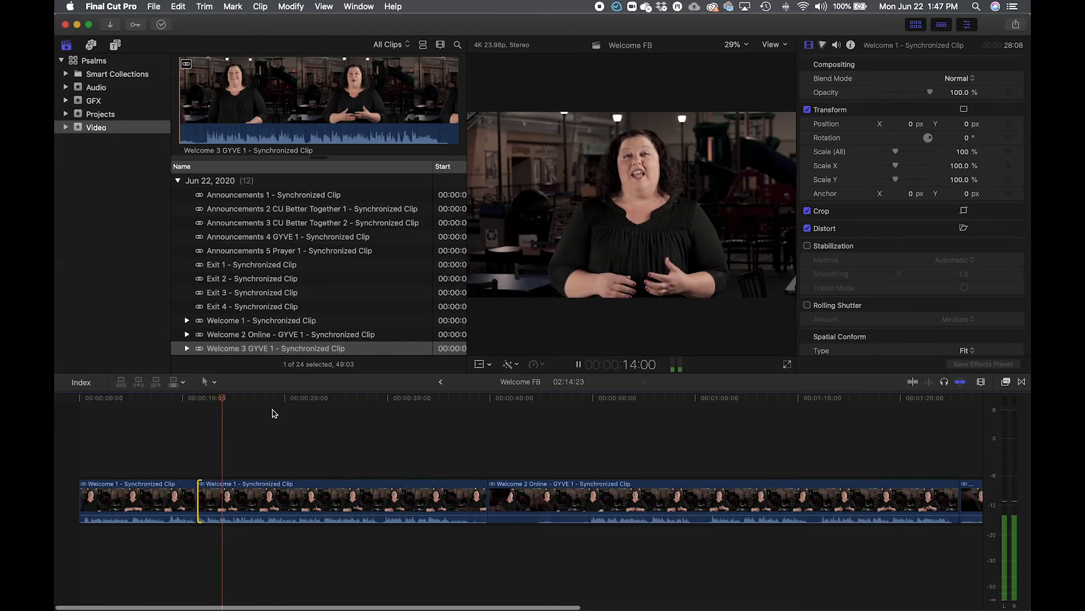
pyautogui.press('space')
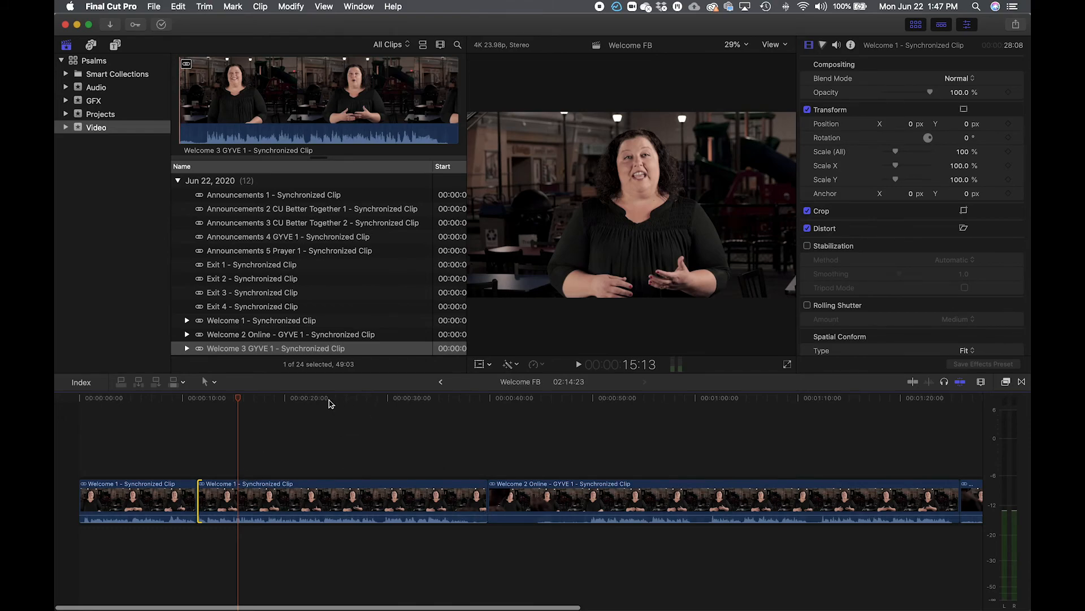
# Delete the second Welcome 1 piece so that Welcome 2 Online directly follows the first piece.
pyautogui.hscroll(1, 336, 510)
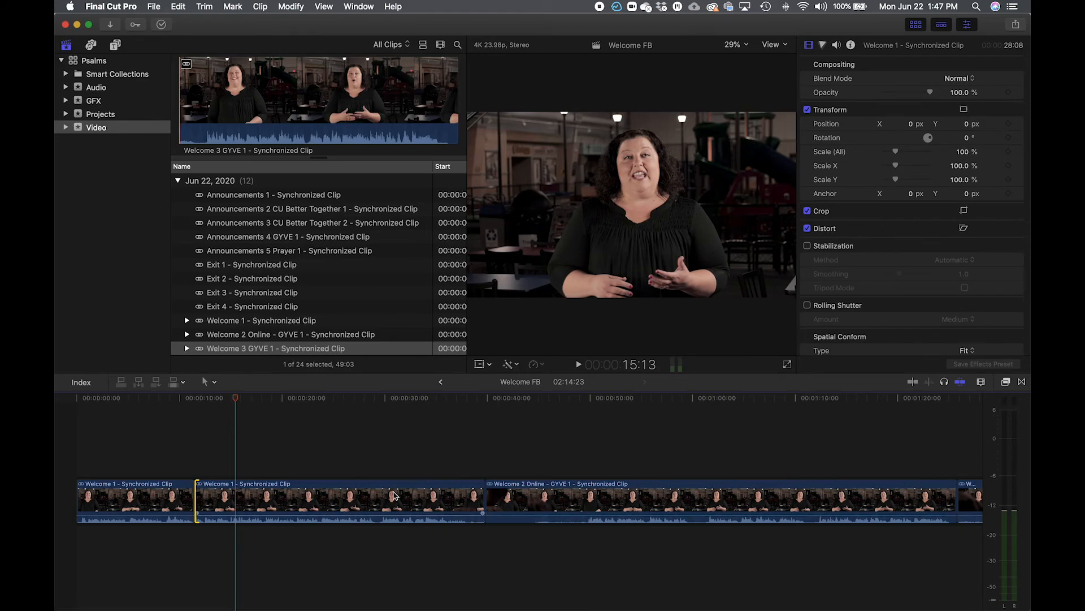
pyautogui.click(366, 496)
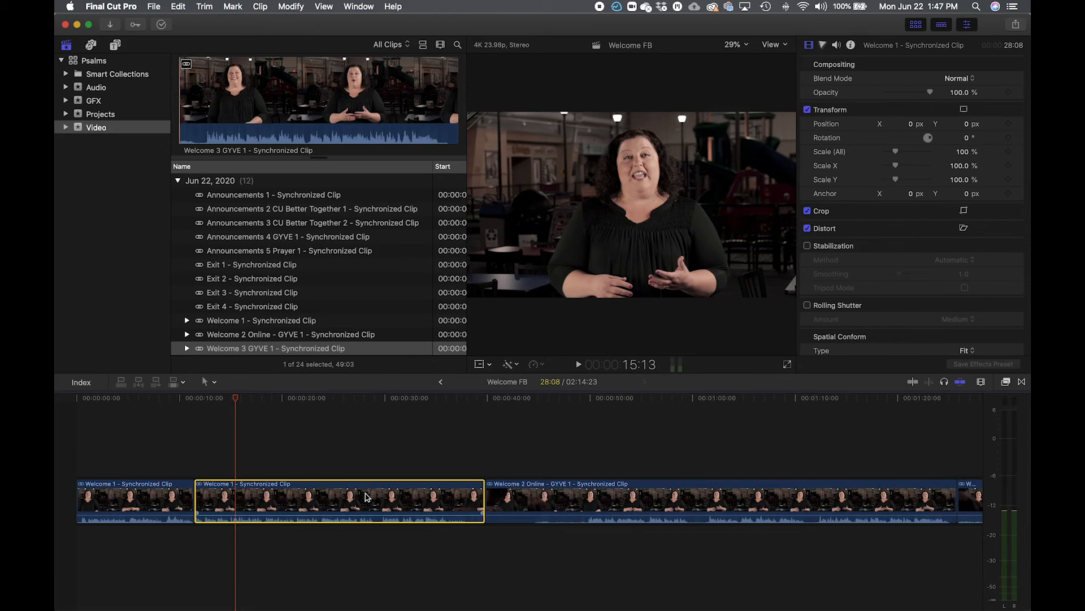
pyautogui.press('BackSpace')
pyautogui.press('super+z')
pyautogui.click(325, 505)
pyautogui.press('BackSpace')
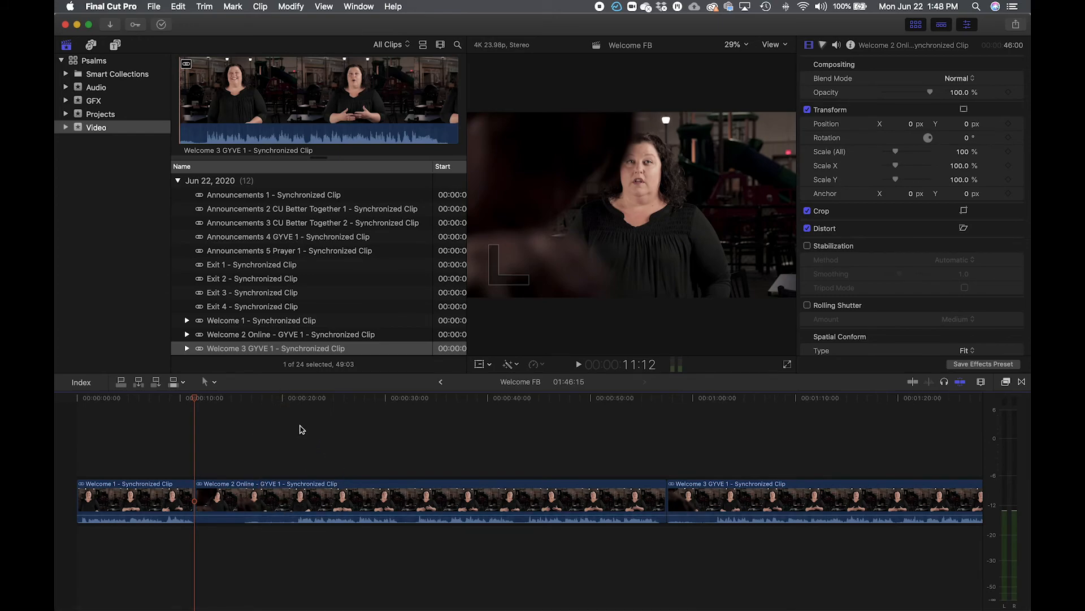
# Play Welcome 2 Online from 20:18 to find the speech start, cut the clip there, and delete its opening footage, leaving 36:05.
pyautogui.moveTo(282, 400)
pyautogui.mouseDown()
pyautogui.moveTo(296, 400)
pyautogui.moveTo(270, 400)
pyautogui.moveTo(290, 401)
pyautogui.mouseUp()
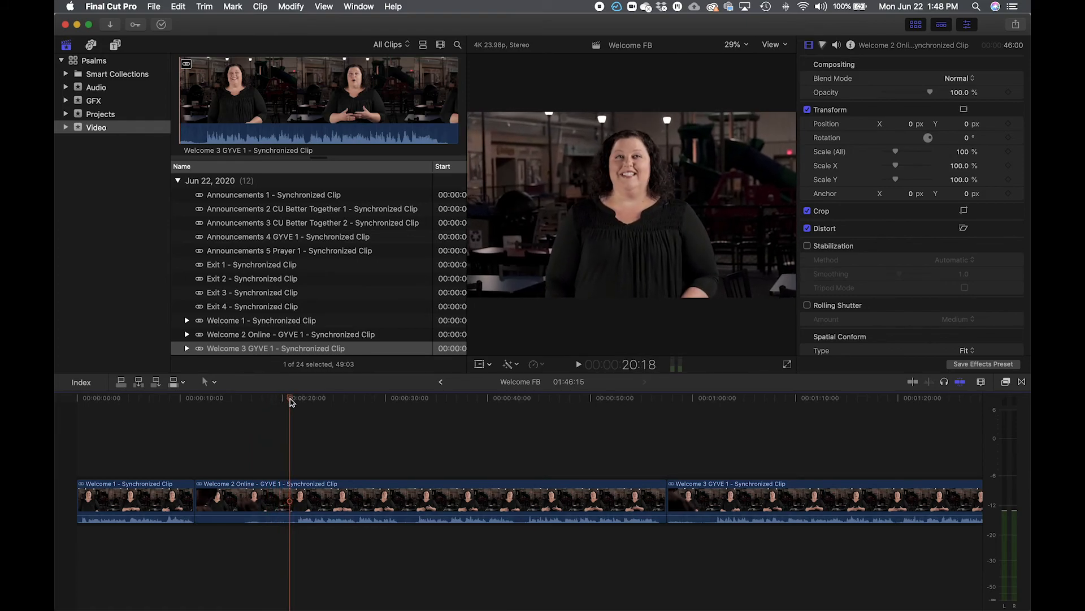
pyautogui.press('space')
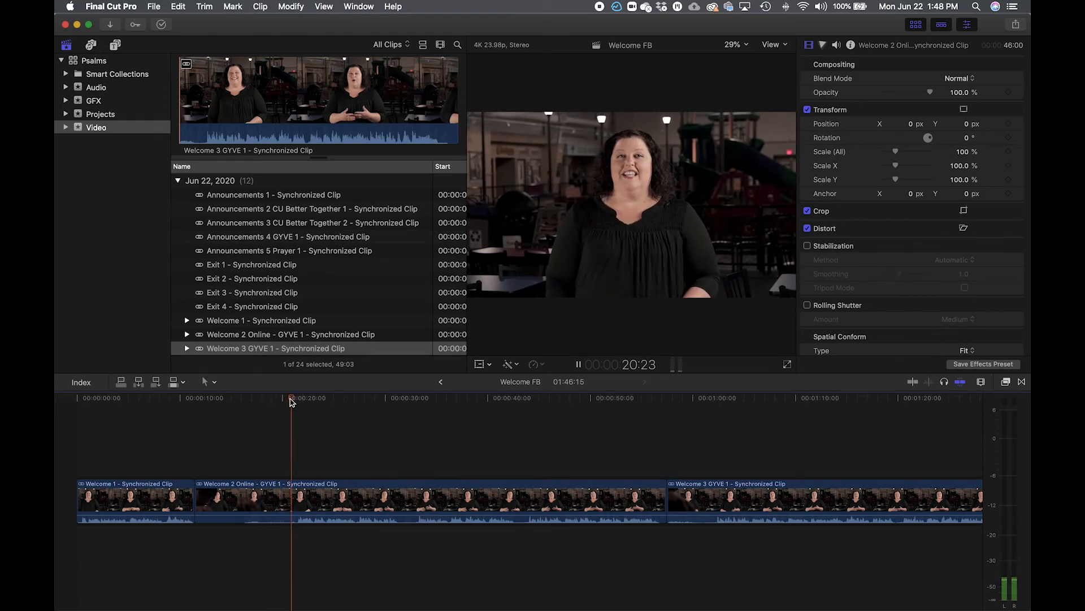
pyautogui.press('space')
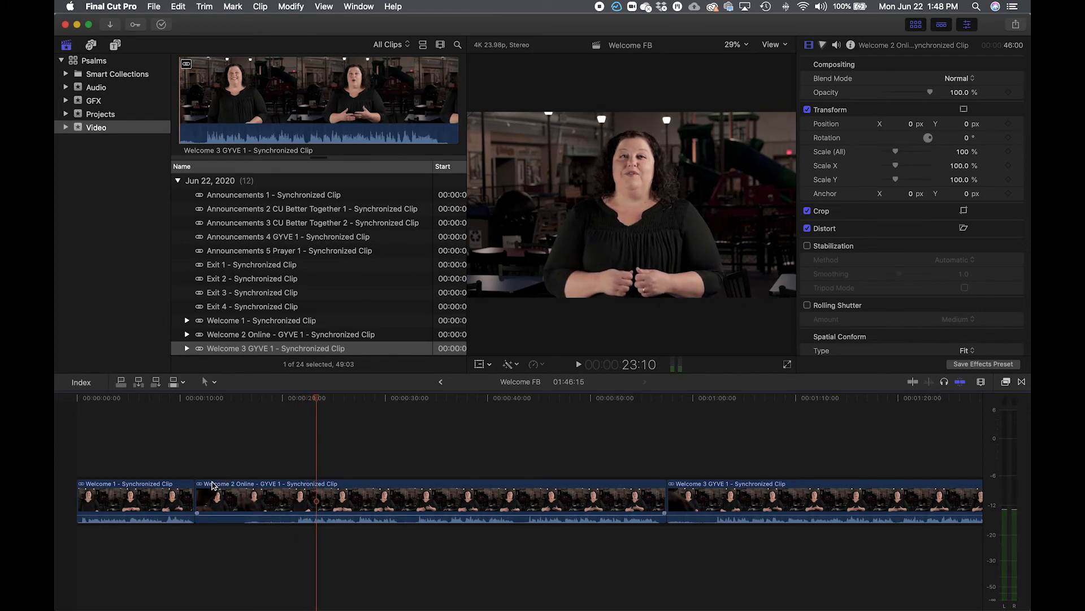
pyautogui.press('b')
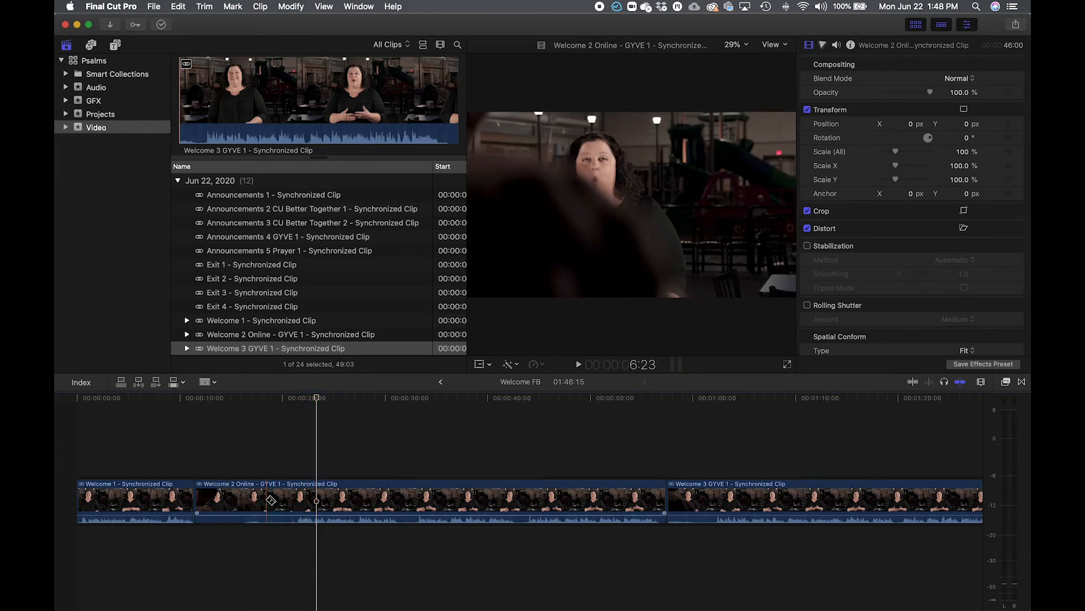
pyautogui.press('a')
pyautogui.moveTo(205, 498); pyautogui.dragTo(302, 528)
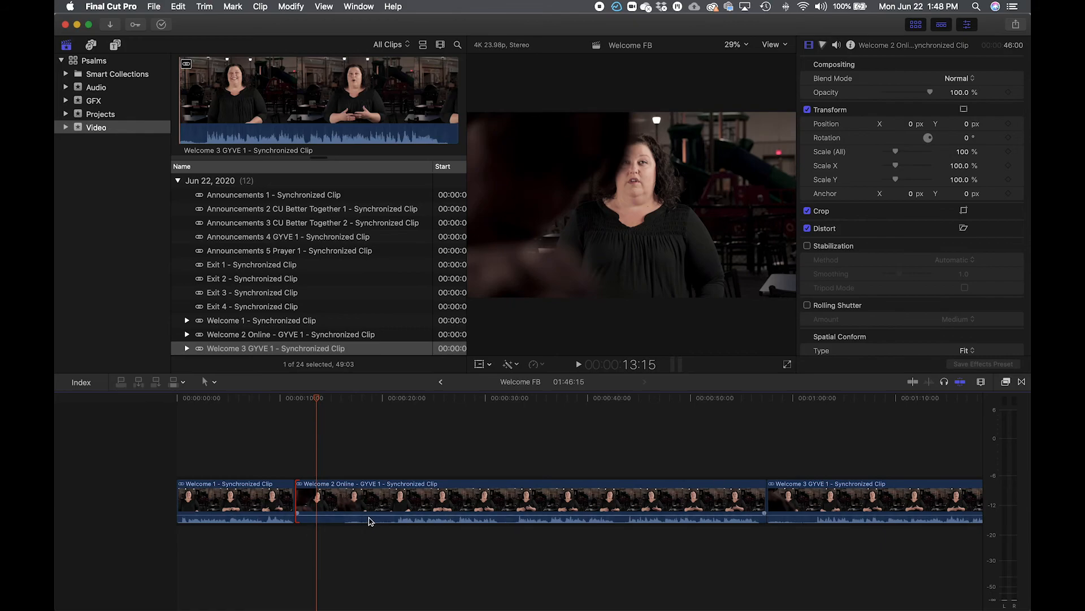
pyautogui.click(396, 505)
pyautogui.press('a')
pyautogui.click(378, 507)
pyautogui.press('Delete')
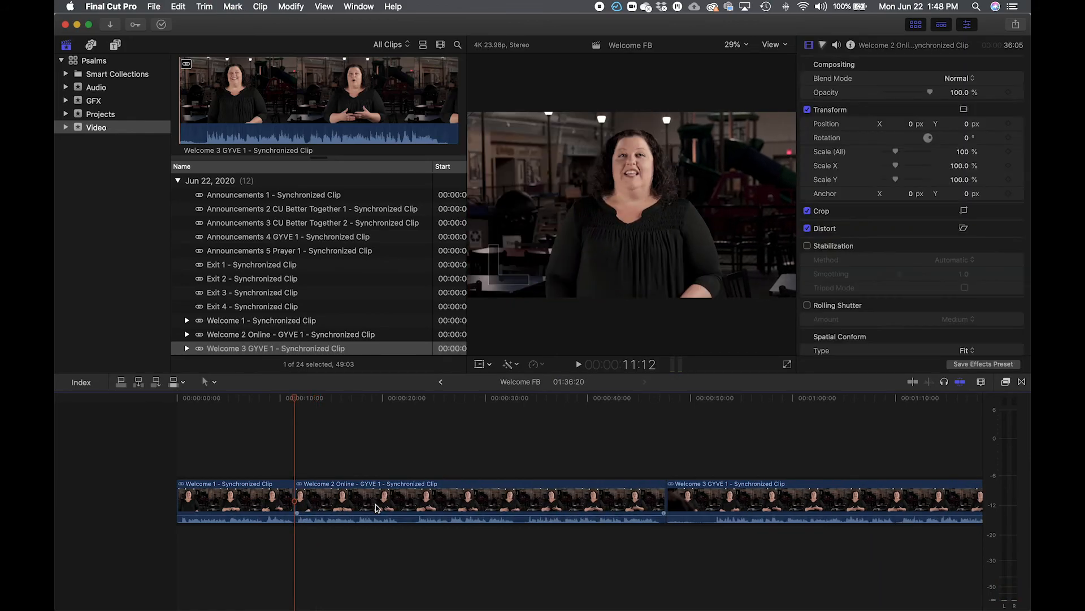
# Play from the end of Welcome 1 into Welcome 2 Online and split Welcome 2 Online at 22:17 with the Blade tool.
pyautogui.press('super+equal')
pyautogui.press('super+equal')
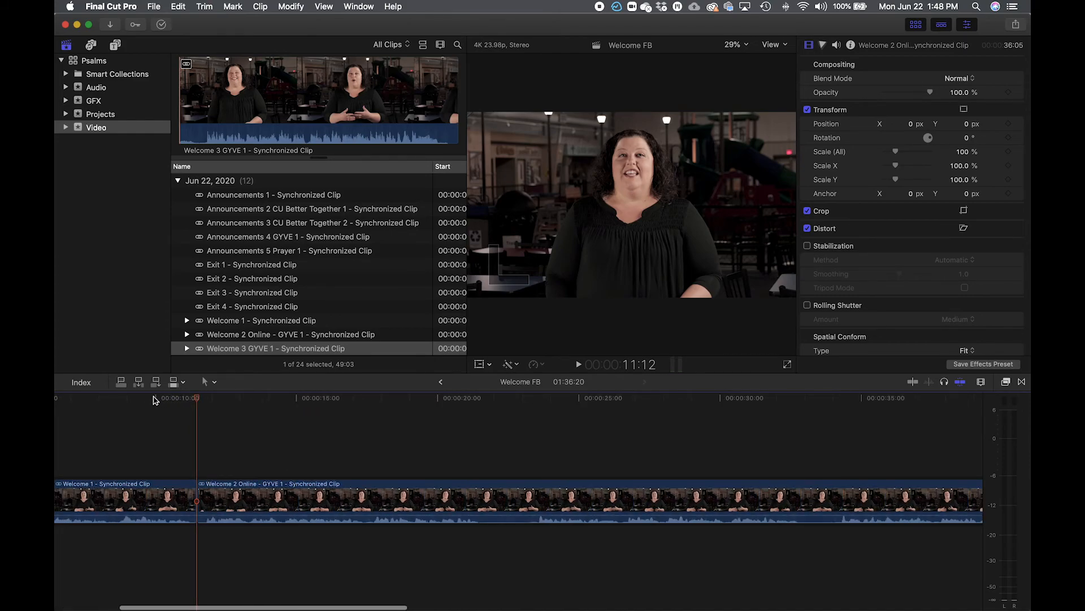
pyautogui.click(153, 397)
pyautogui.press('space')
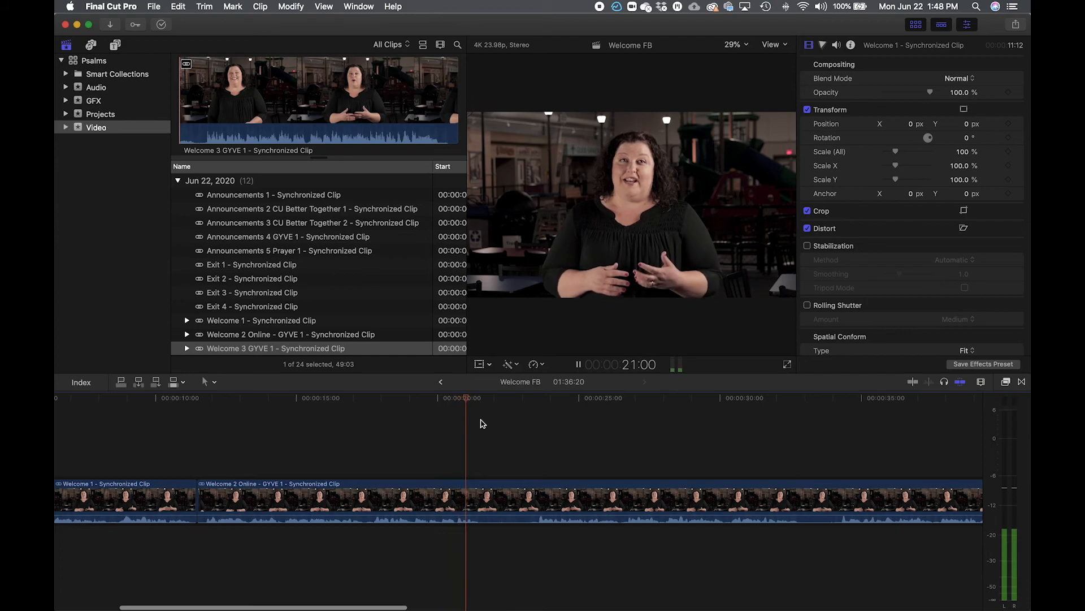
pyautogui.press('space')
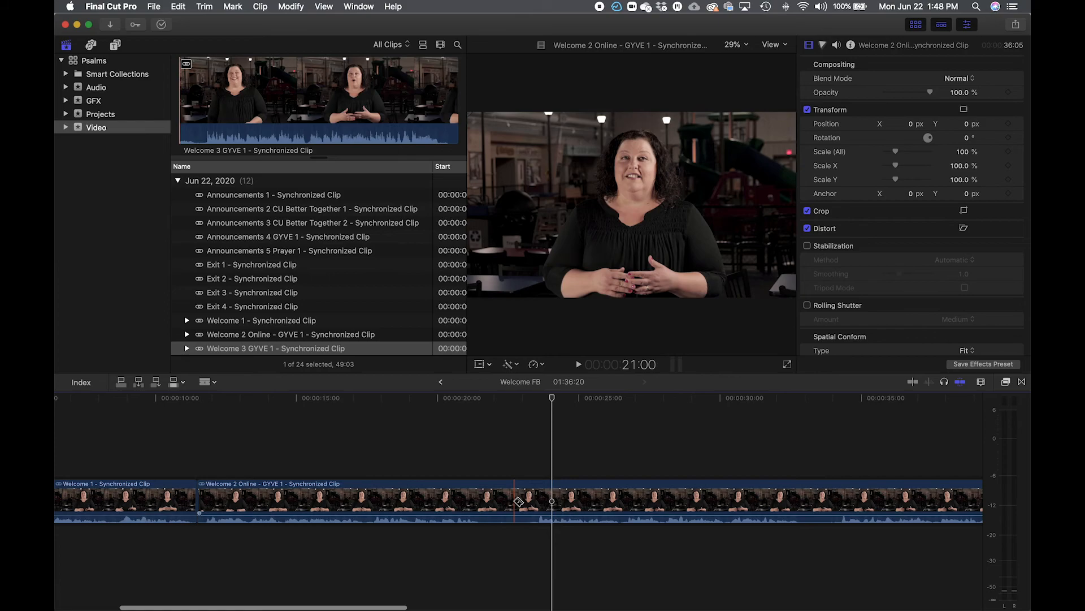
pyautogui.press('a')
pyautogui.press('b')
pyautogui.click(514, 501)
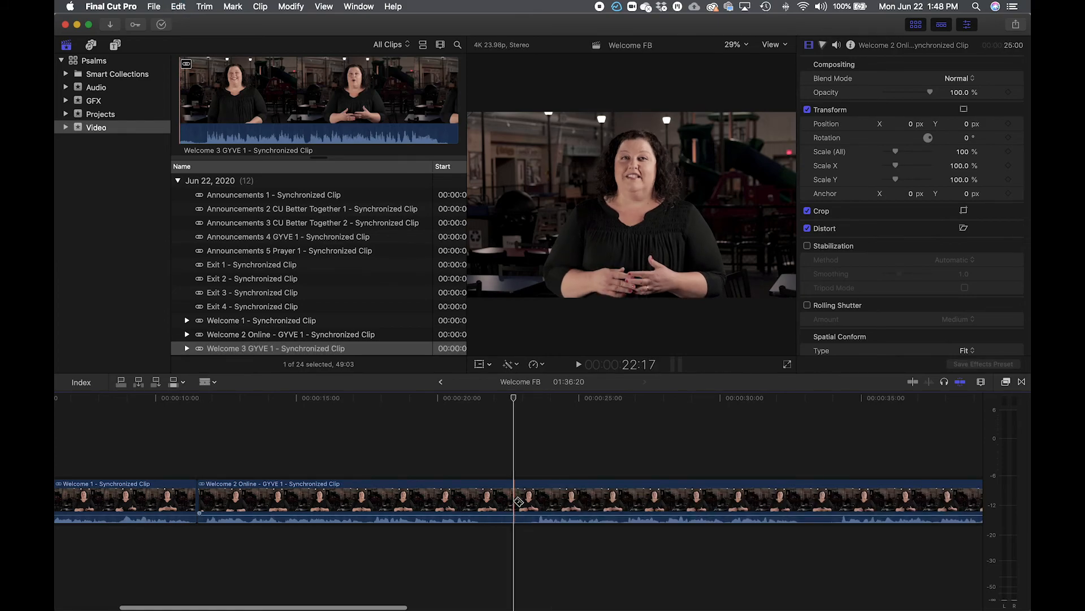
# Cut Welcome 2 Online at 21:13 and again just under two seconds further on, and delete the short piece between the cuts.
pyautogui.click(483, 502)
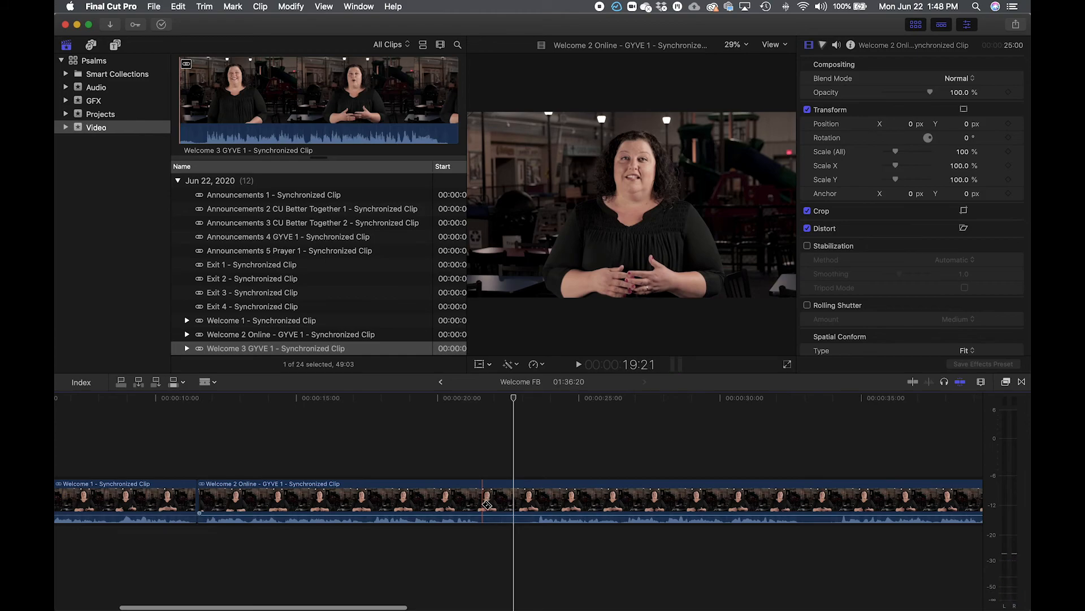
pyautogui.click(482, 502)
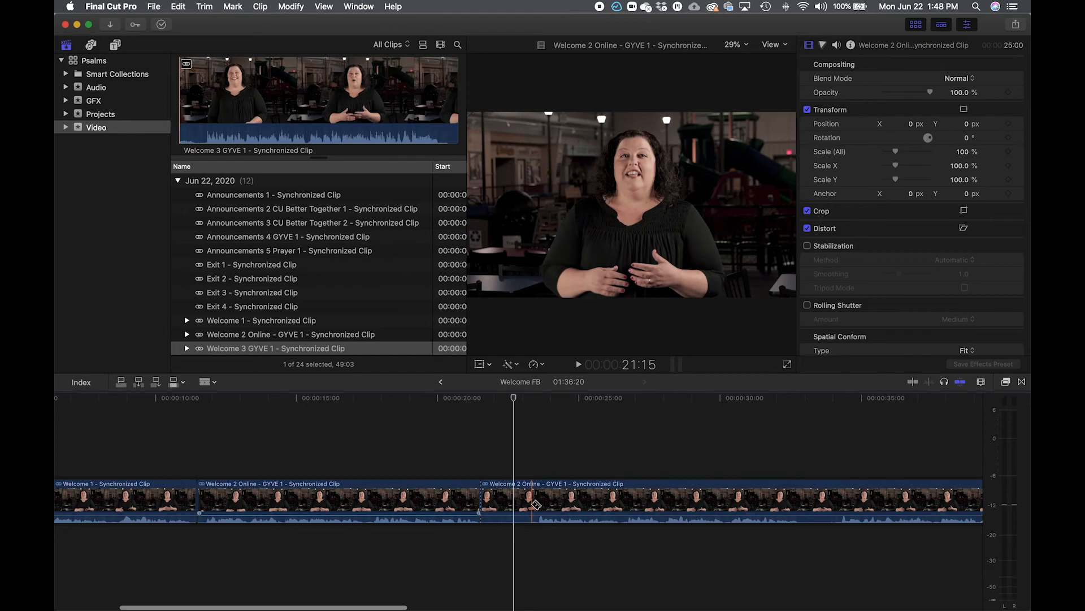
pyautogui.click(529, 503)
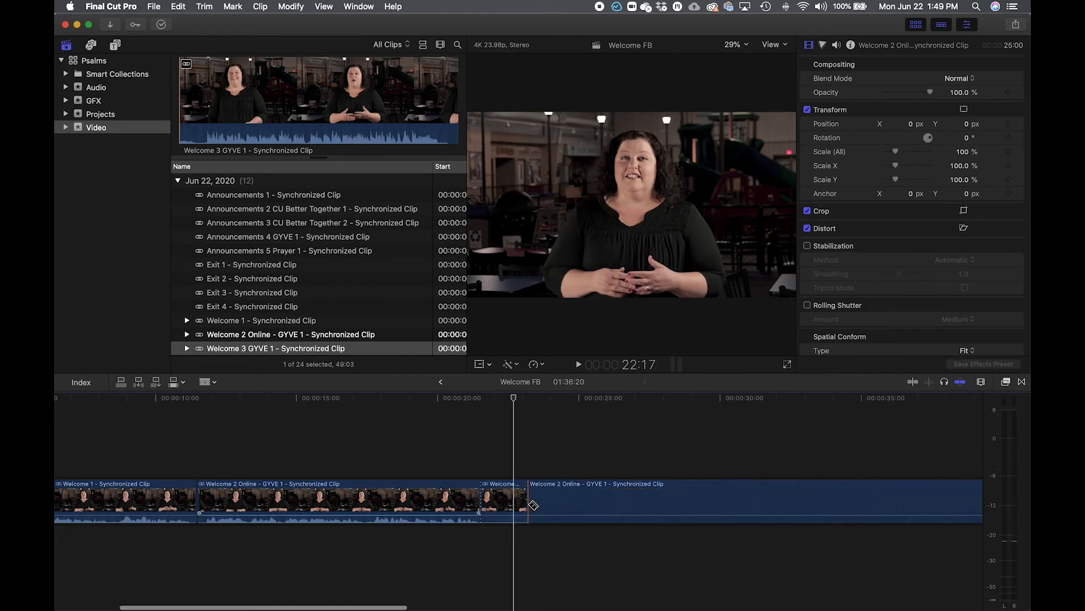
pyautogui.press('a')
pyautogui.click(509, 505)
pyautogui.press('Delete')
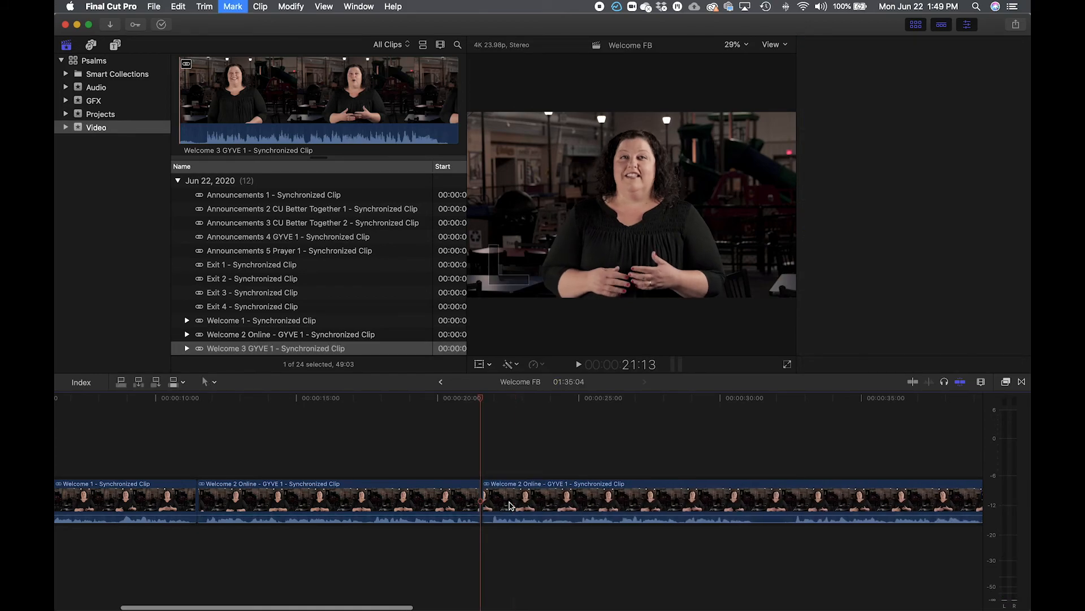
# Trim the start of the second Welcome 2 Online piece to a clip length of 24:05, checking playback across the cut before and after.
pyautogui.press('space')
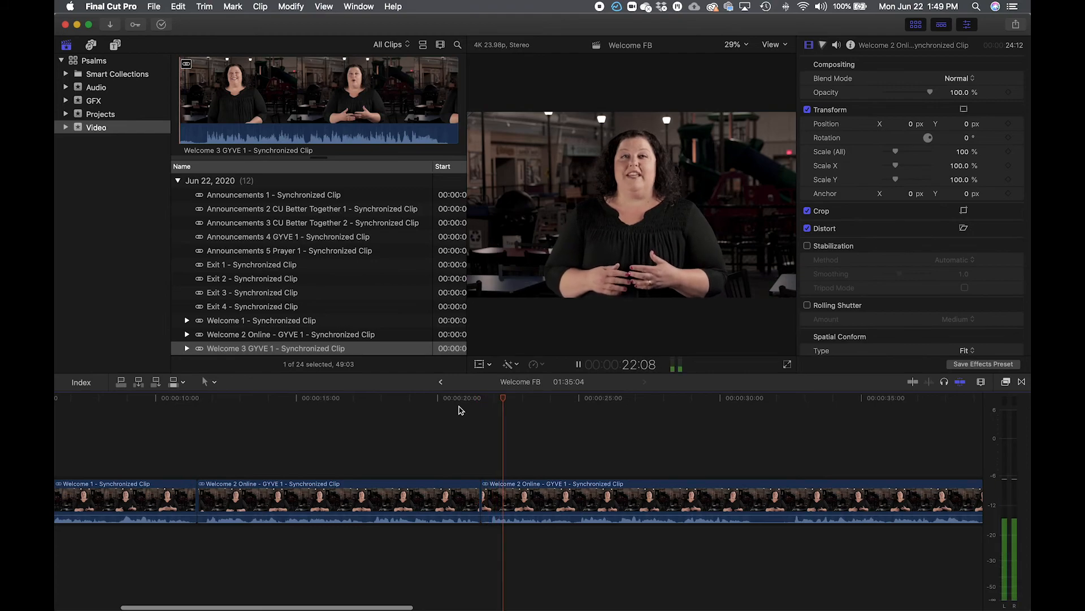
pyautogui.press('space')
pyautogui.moveTo(485, 497); pyautogui.dragTo(490, 498)
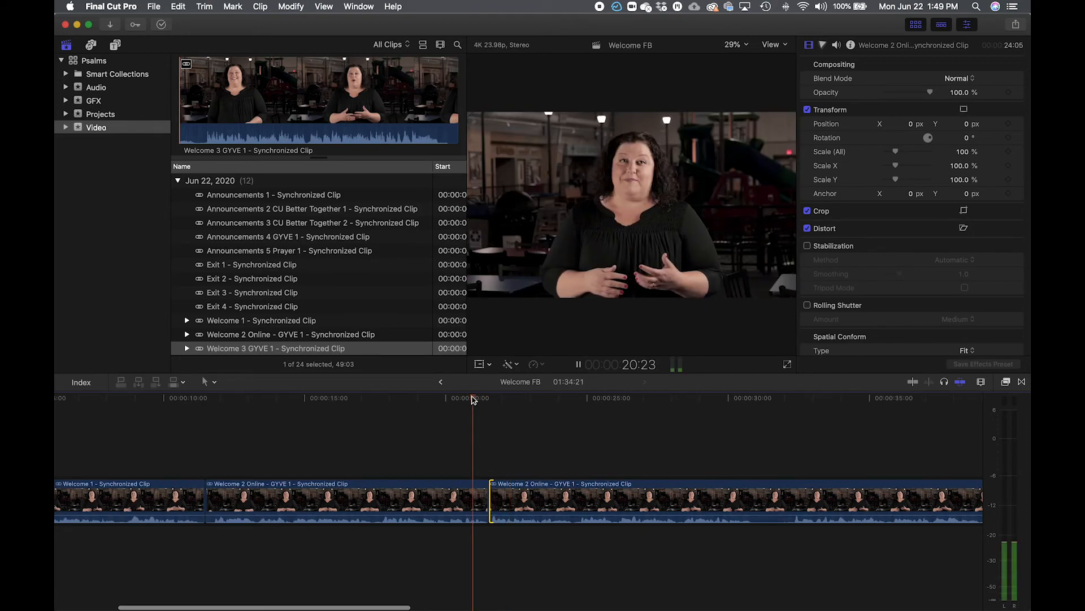
pyautogui.press('space')
pyautogui.press('space')
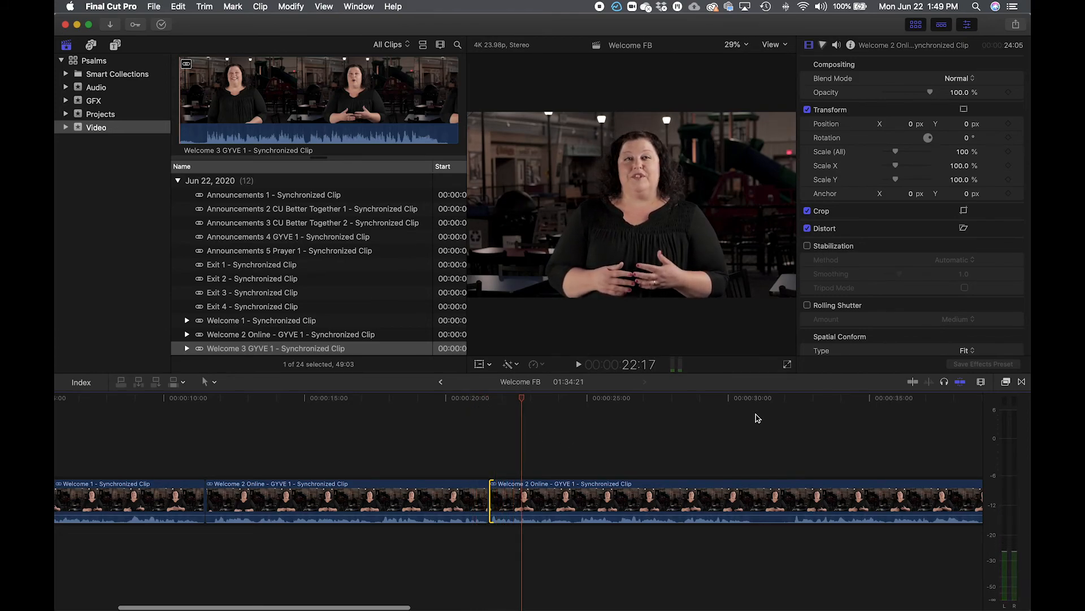
# Play on through the second Welcome 2 Online piece, split it at about 32:02, and trim the pause around the cut, leaving 13:12 after it.
pyautogui.hscroll(3, 771, 436)
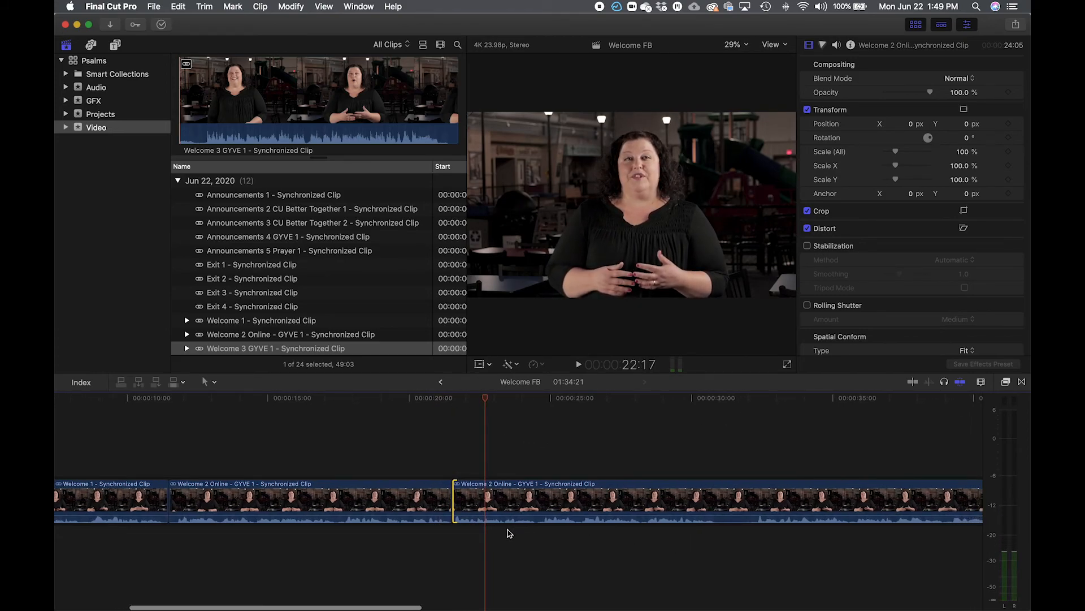
pyautogui.hscroll(1, 701, 526)
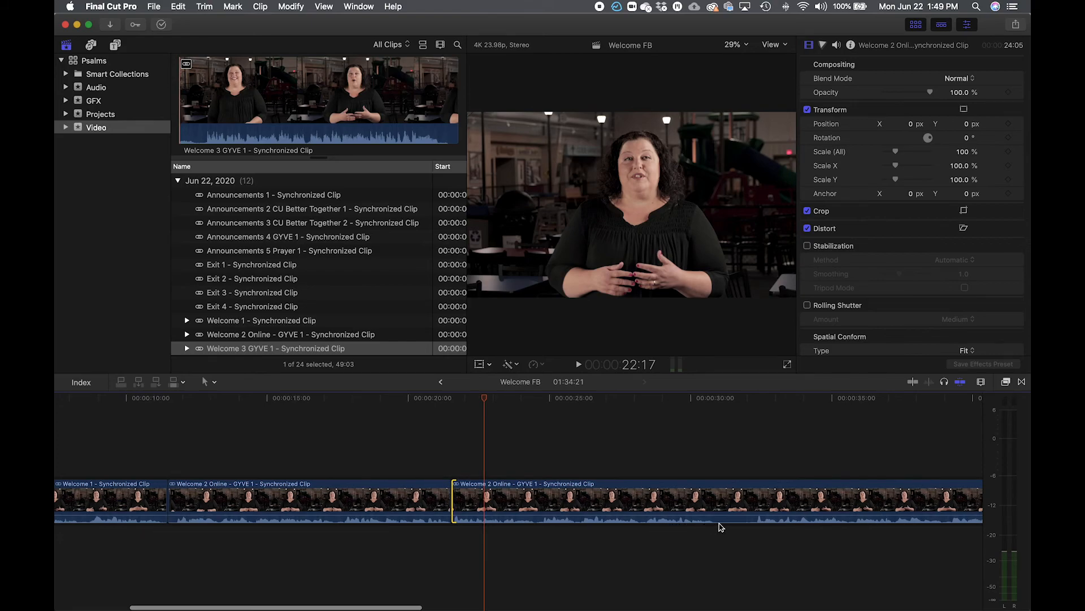
pyautogui.hscroll(6, 741, 525)
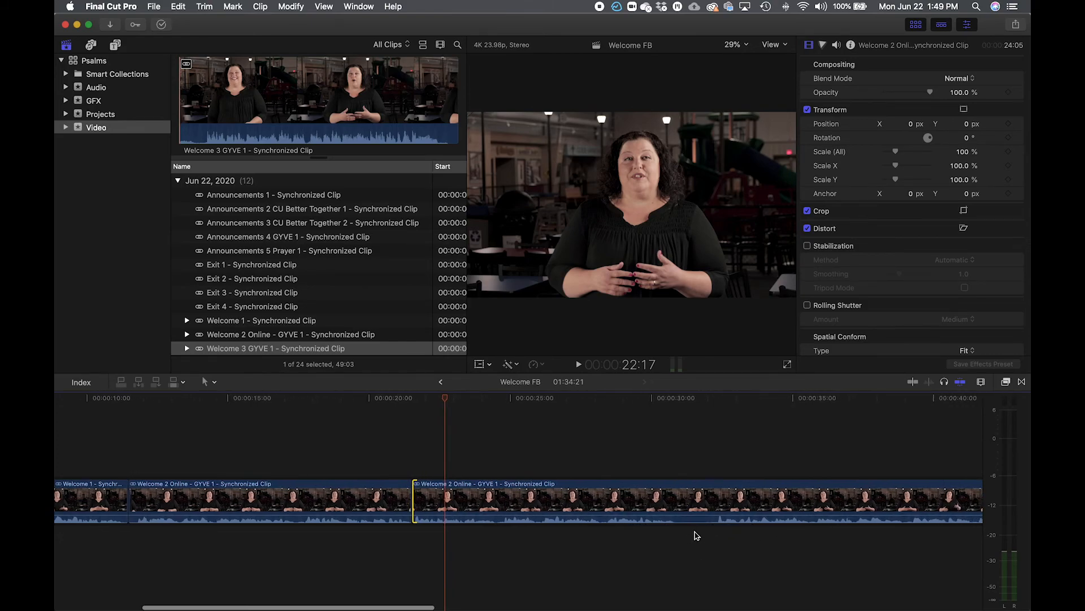
pyautogui.click(575, 398)
pyautogui.press('space')
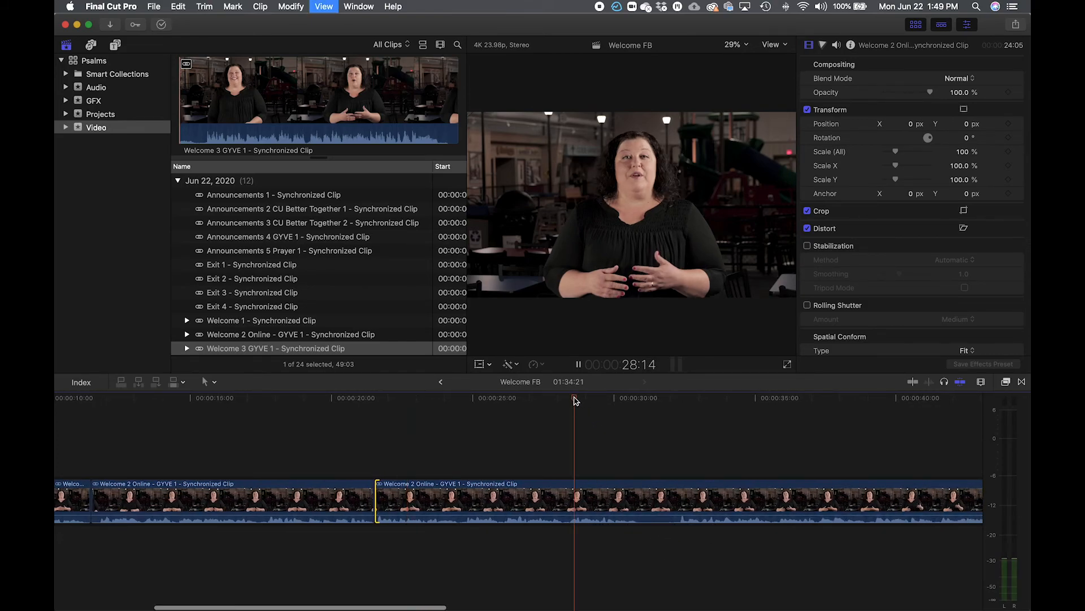
pyautogui.press('space')
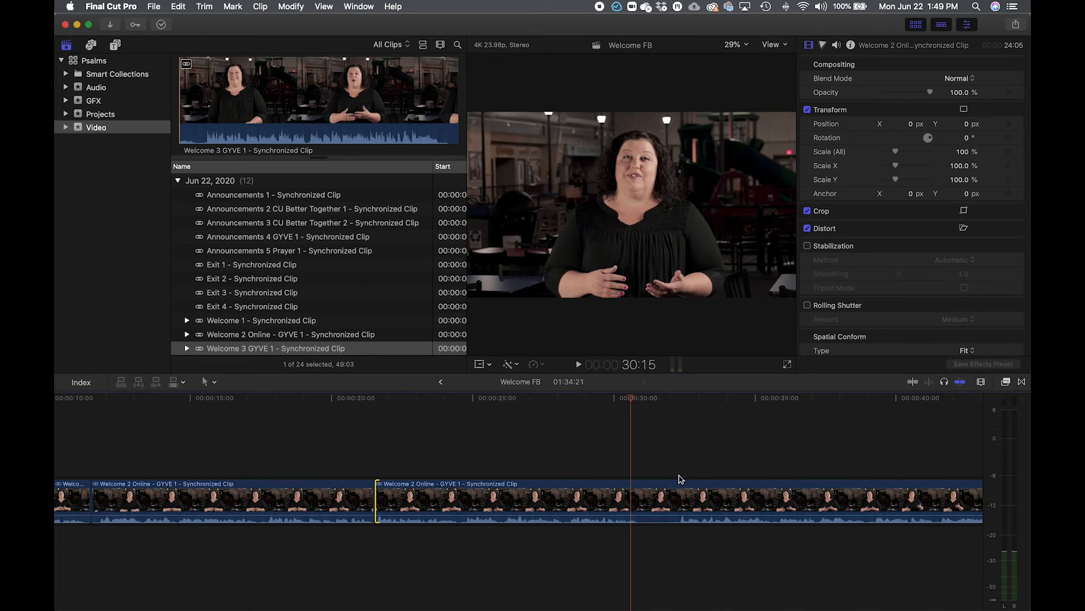
pyautogui.press('space')
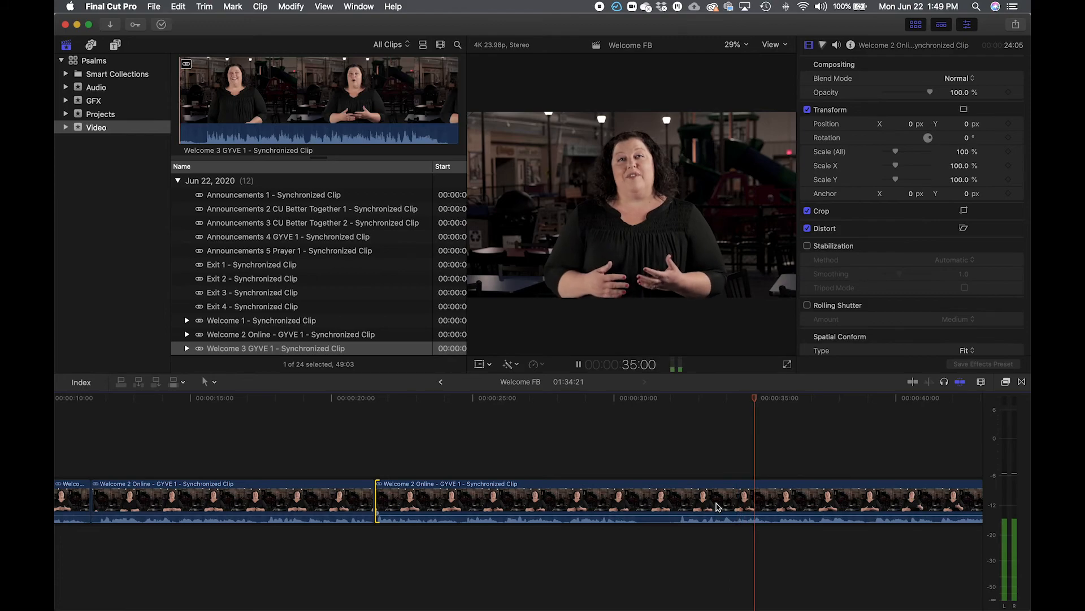
pyautogui.press('space')
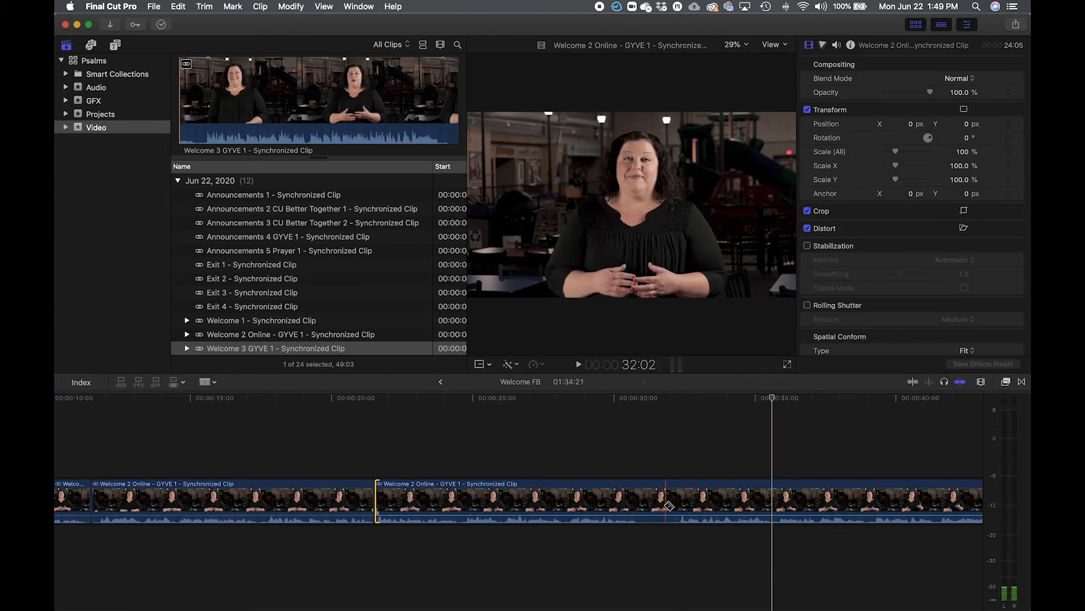
pyautogui.click(664, 505)
pyautogui.moveTo(661, 503)
pyautogui.mouseDown()
pyautogui.moveTo(642, 508)
pyautogui.moveTo(657, 506)
pyautogui.mouseUp()
# Play the last Welcome 2 Online piece from around its opening cut through to its end at 44:12 to review the content.
pyautogui.click(639, 428)
pyautogui.press('space')
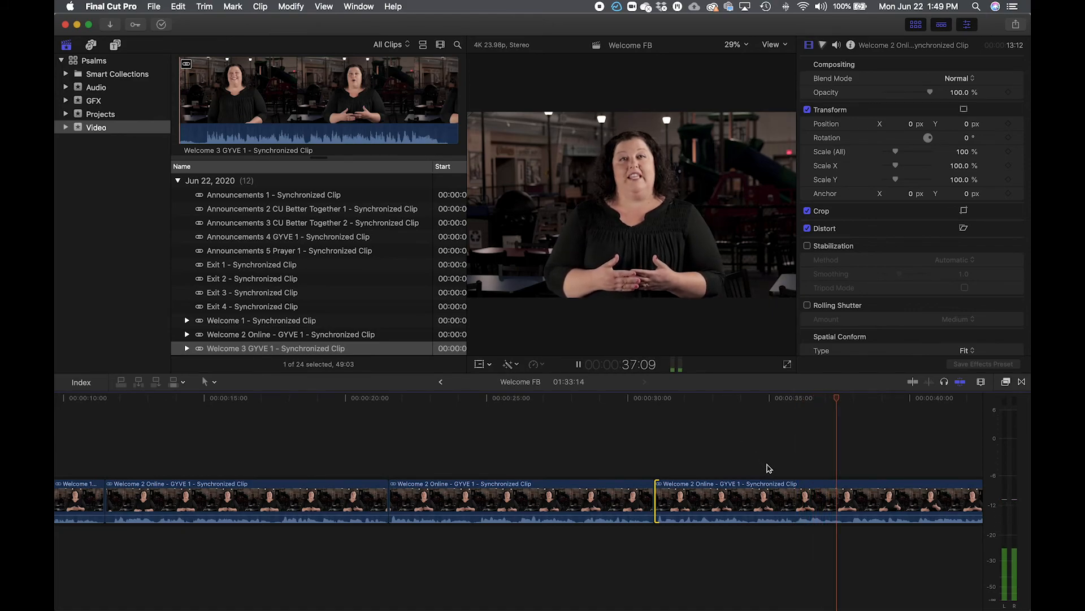
pyautogui.press('space')
pyautogui.hscroll(5, 774, 468)
pyautogui.hscroll(3, 783, 467)
pyautogui.hscroll(3, 754, 427)
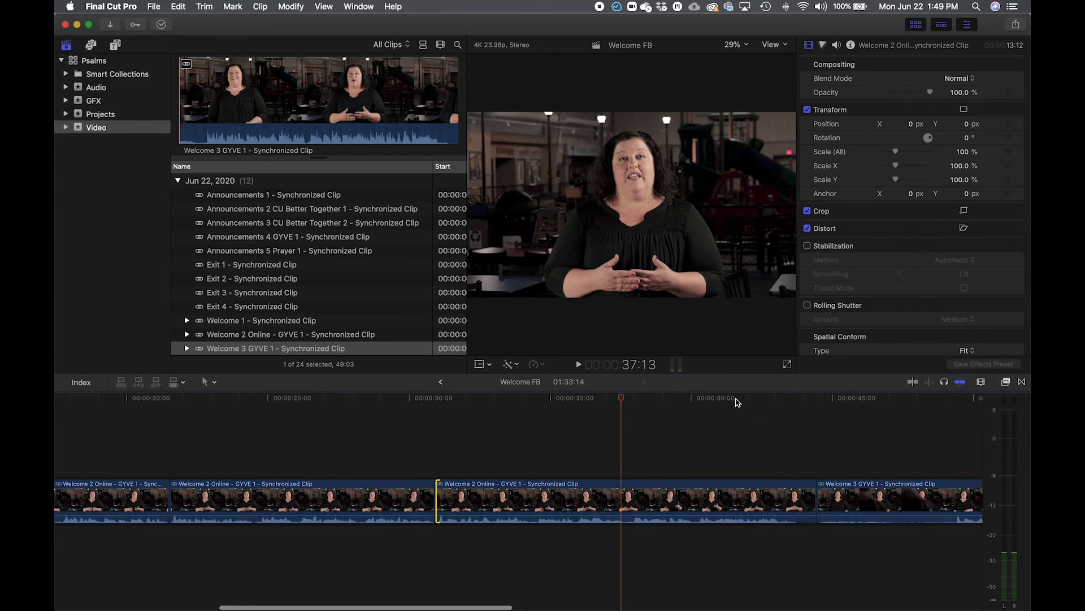
pyautogui.click(701, 398)
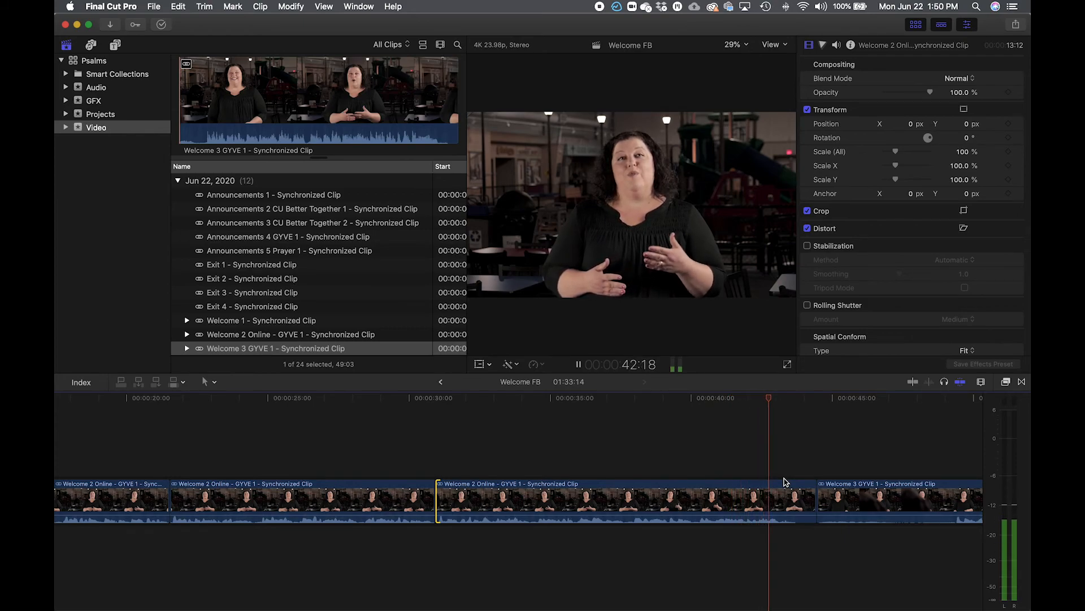
pyautogui.press('space')
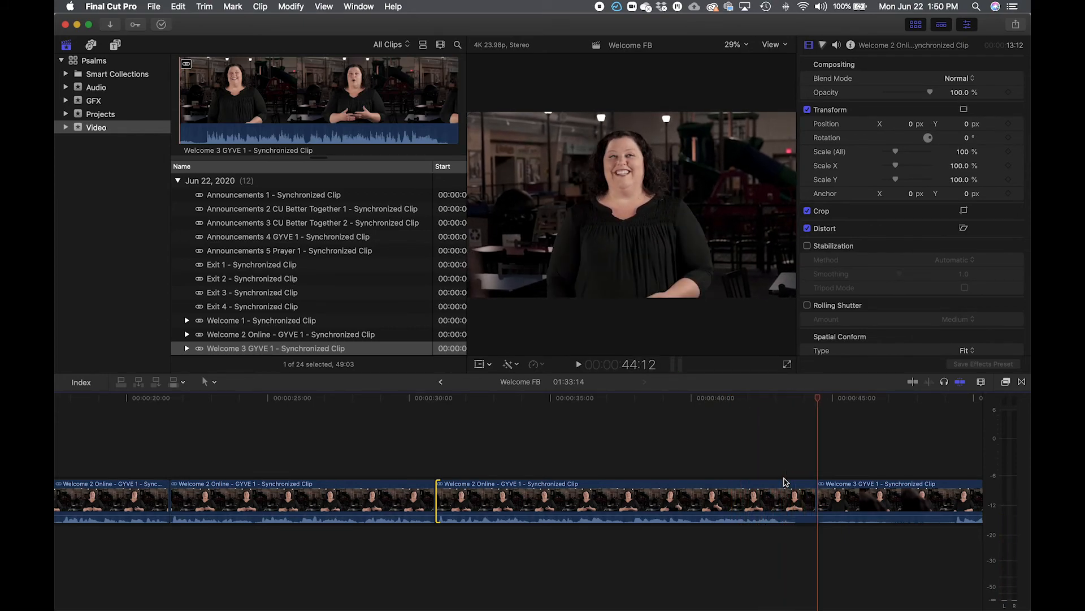
# Delete the last Welcome 2 Online piece so that Welcome 3 follows directly after the preceding piece.
pyautogui.press('super+minus')
pyautogui.press('super+minus')
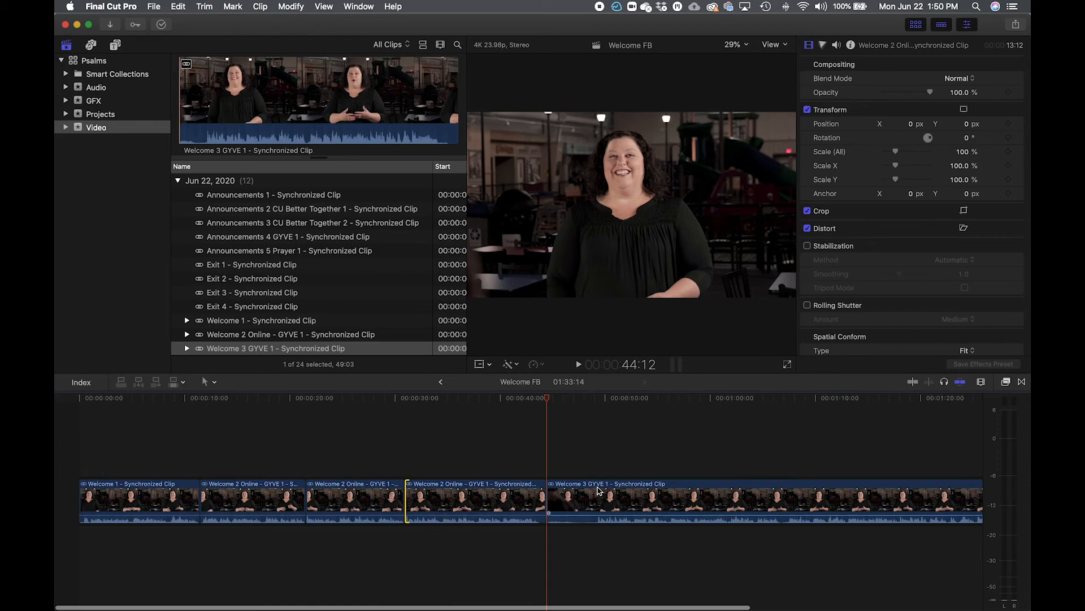
pyautogui.click(522, 498)
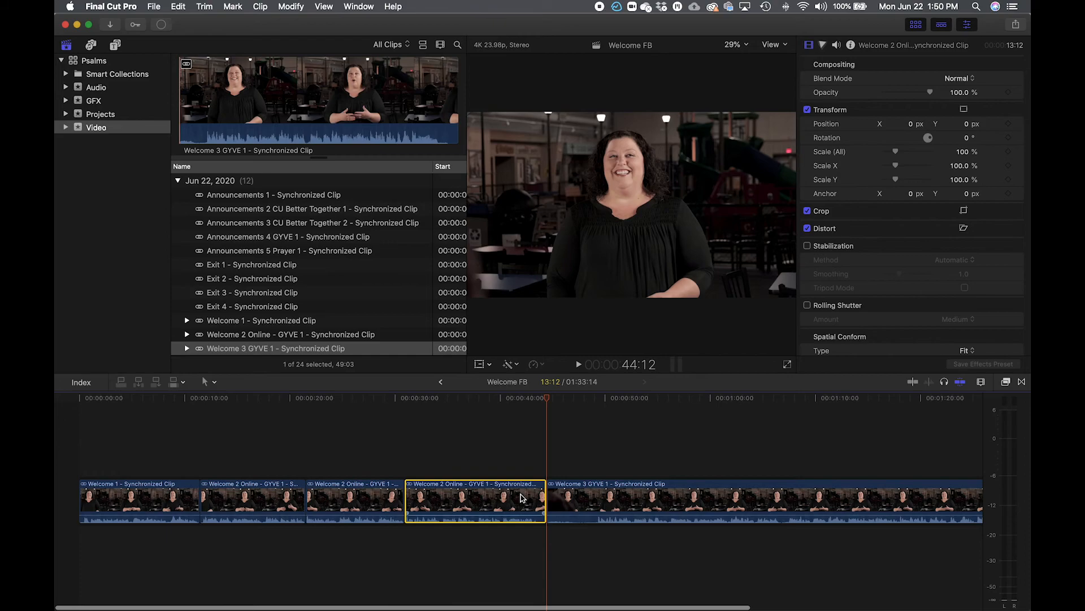
pyautogui.press('Delete')
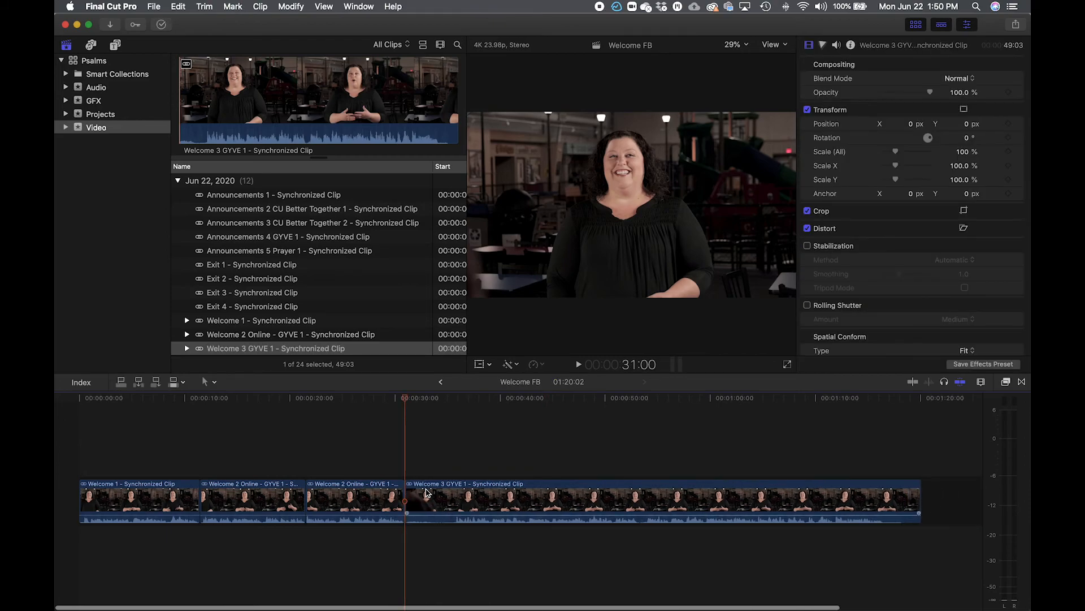
# Trim the opening of Welcome 3 to a clip length of 44:21 and start playback from the new cut.
pyautogui.moveTo(411, 492); pyautogui.dragTo(451, 542)
pyautogui.press('super+equal')
pyautogui.press('super+equal')
pyautogui.press('super+equal')
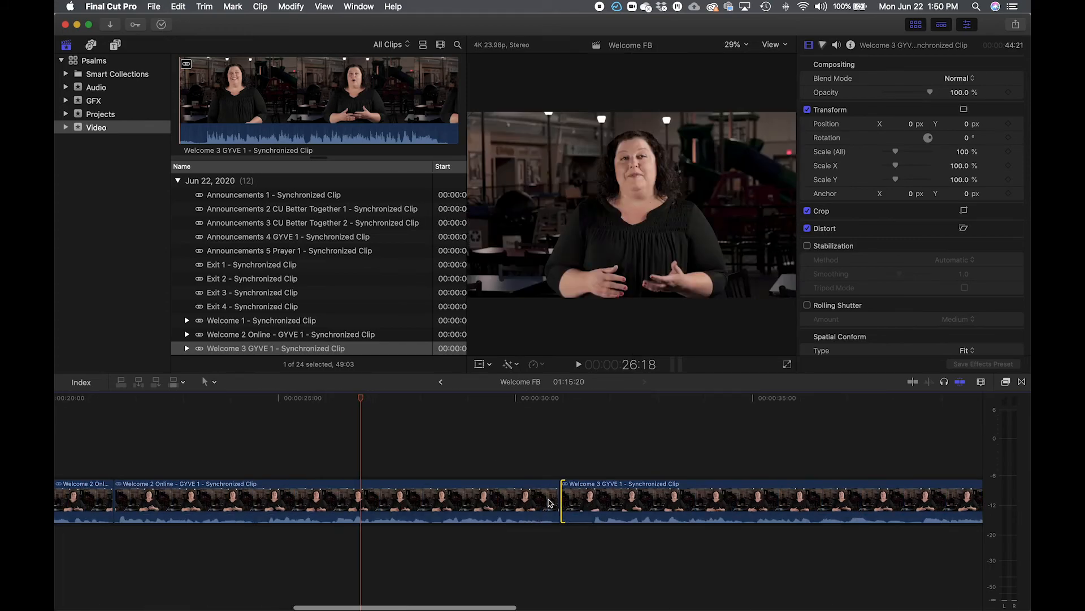
pyautogui.click(563, 399)
pyautogui.press('space')
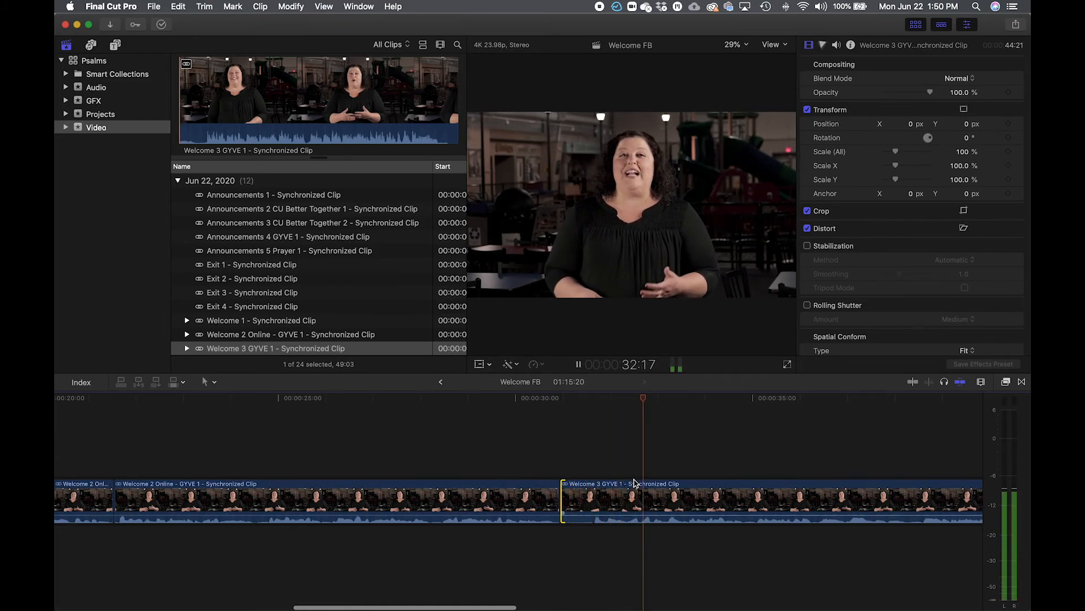
# Continue playing Welcome 3 up to 40:00 and tighten its start further to a clip length of 44:10.
pyautogui.press('super+minus')
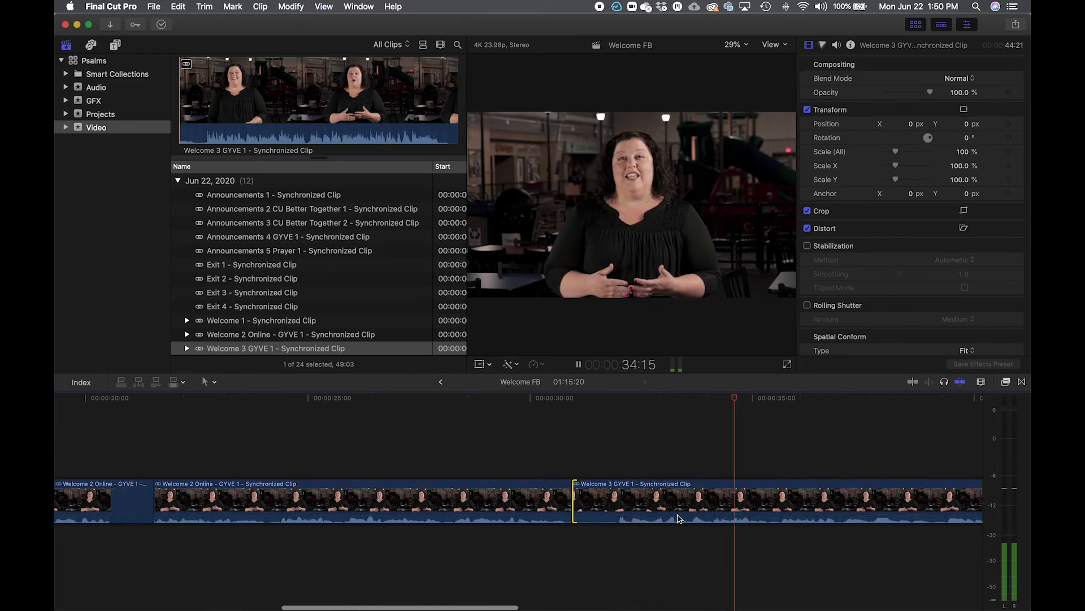
pyautogui.hscroll(3, 683, 522)
pyautogui.hscroll(5, 682, 522)
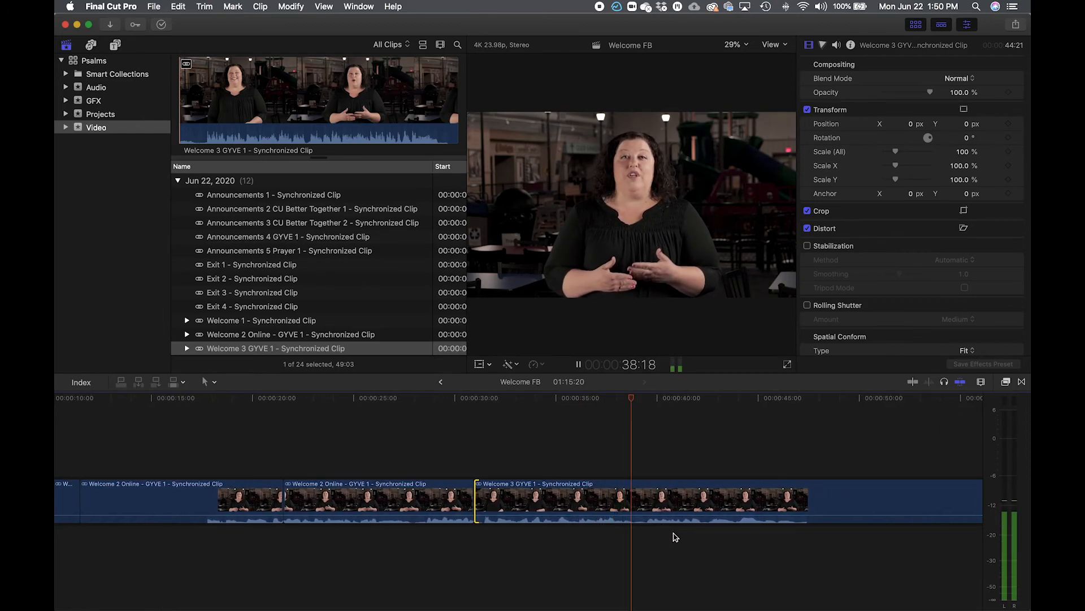
pyautogui.press('space')
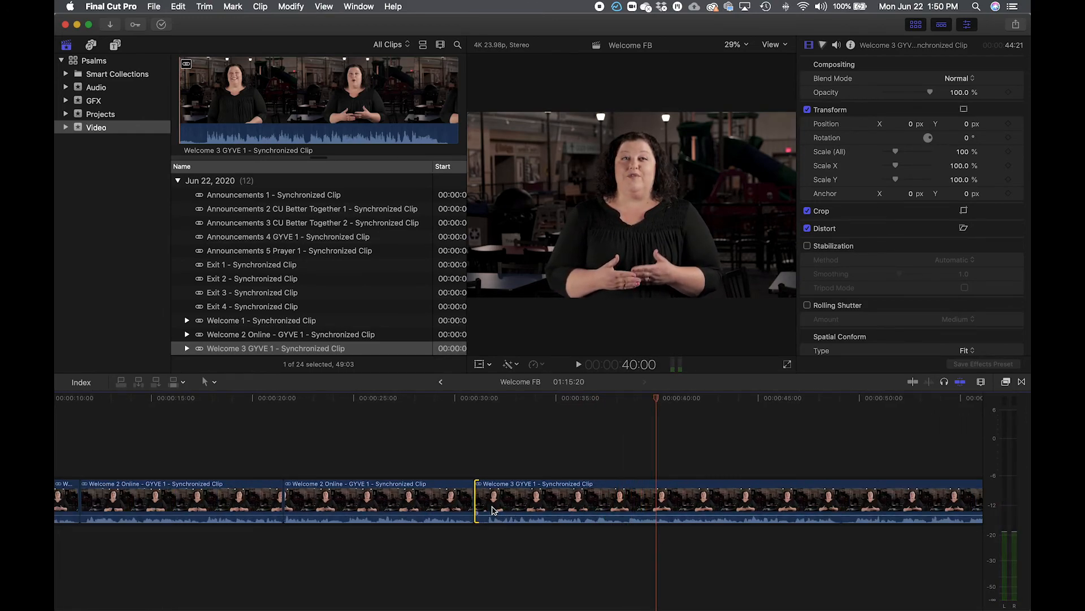
pyautogui.moveTo(480, 502); pyautogui.dragTo(485, 501)
# Play further into Welcome 3, split it at 48:15, and trim the start of the following piece to a length of 26:08.
pyautogui.hscroll(5, 609, 499)
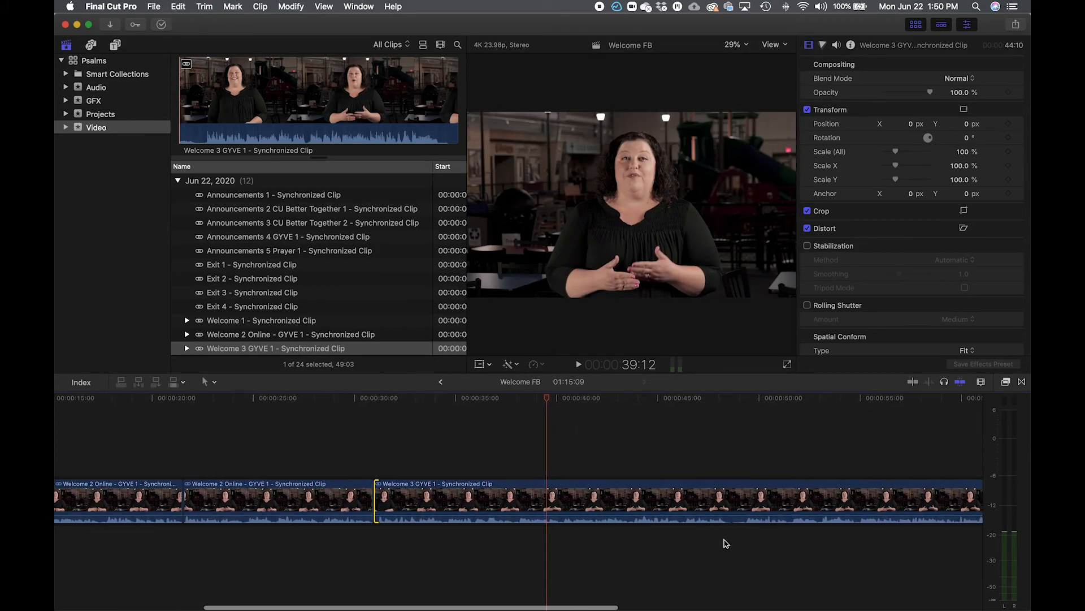
pyautogui.click(696, 399)
pyautogui.press('space')
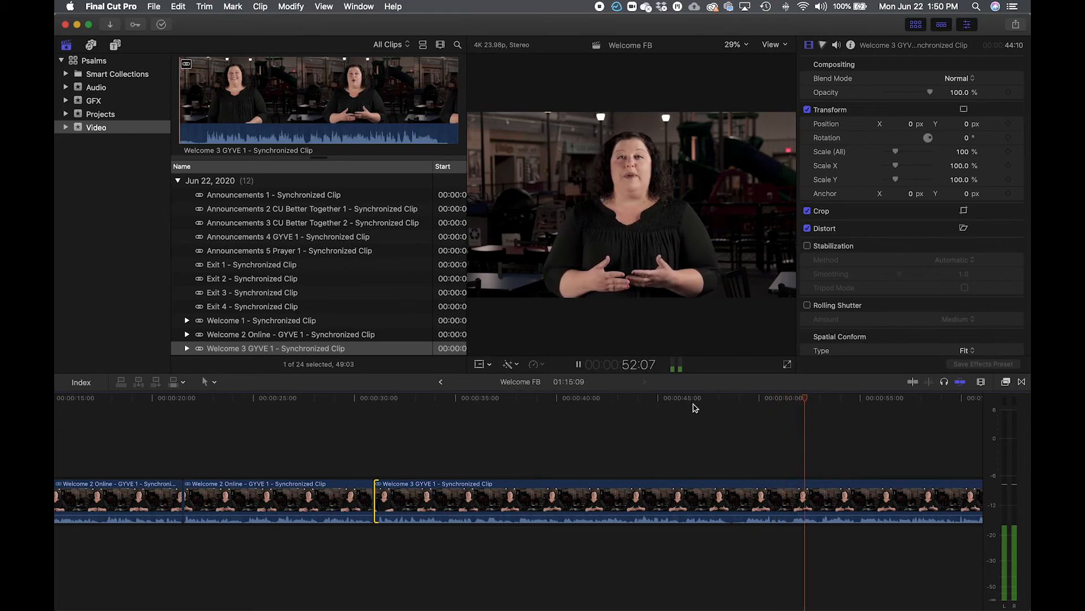
pyautogui.press('space')
pyautogui.press('s')
pyautogui.click(733, 497)
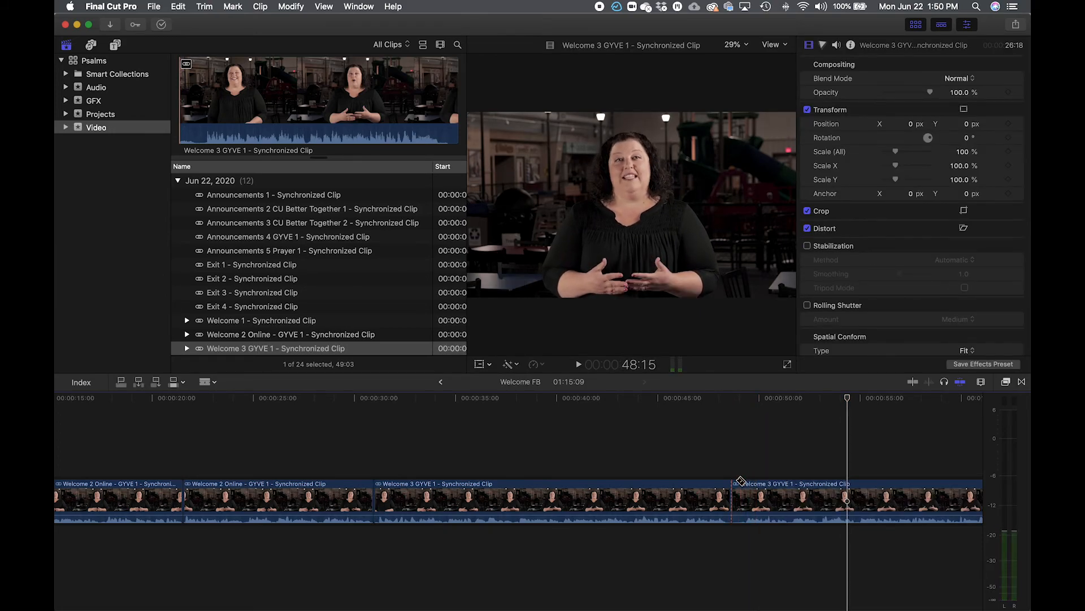
pyautogui.press('a')
pyautogui.moveTo(735, 490); pyautogui.dragTo(744, 492)
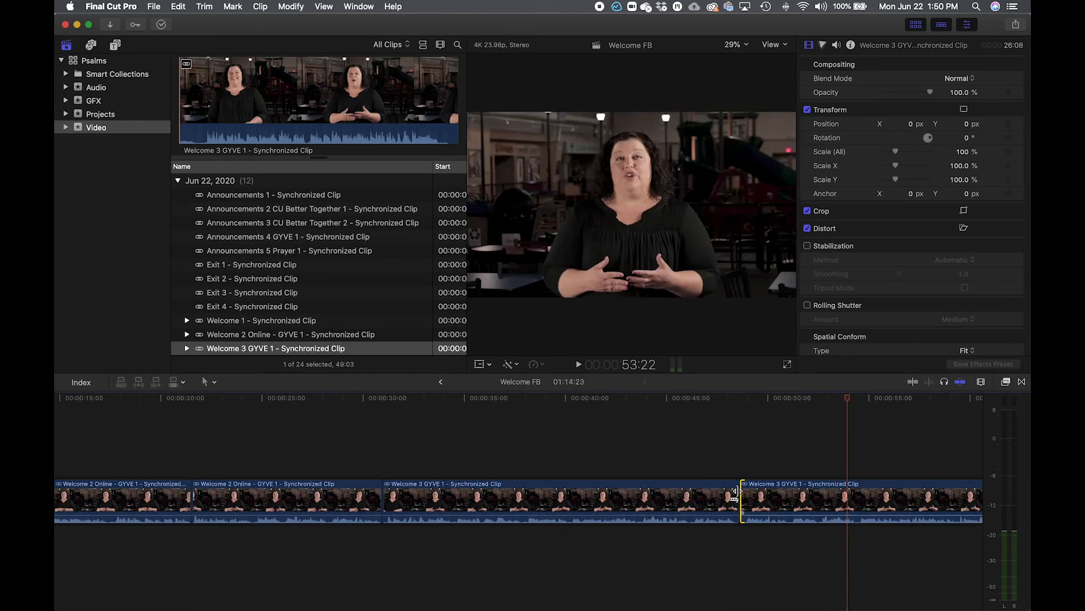
# Play the final Welcome 3 piece to the end of the speech and remove the closing footage after 1:11:21.
pyautogui.hscroll(3, 760, 395)
pyautogui.press('space')
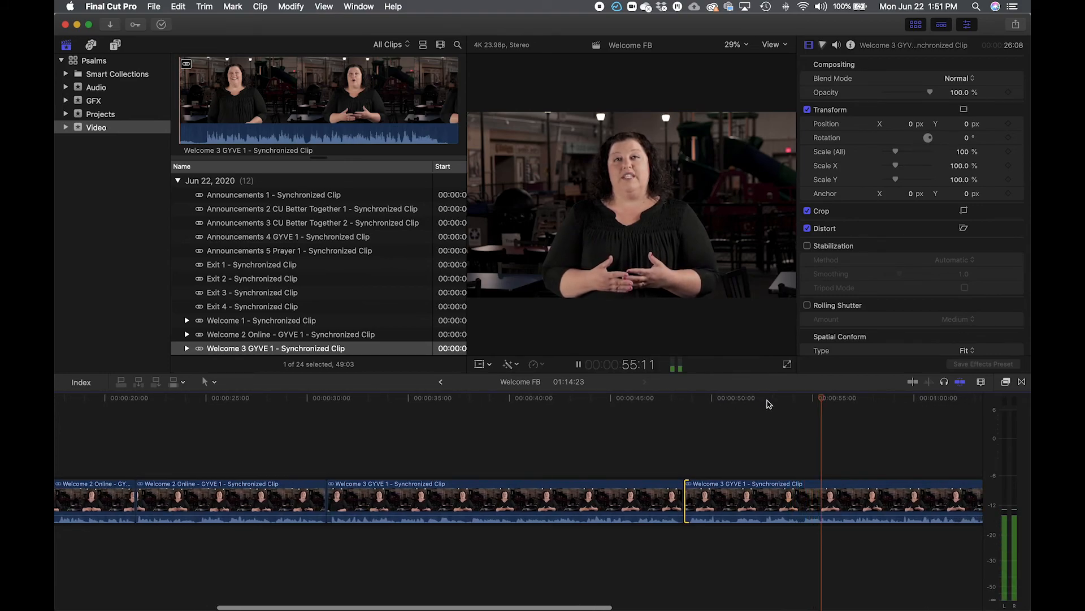
pyautogui.hscroll(5, 803, 429)
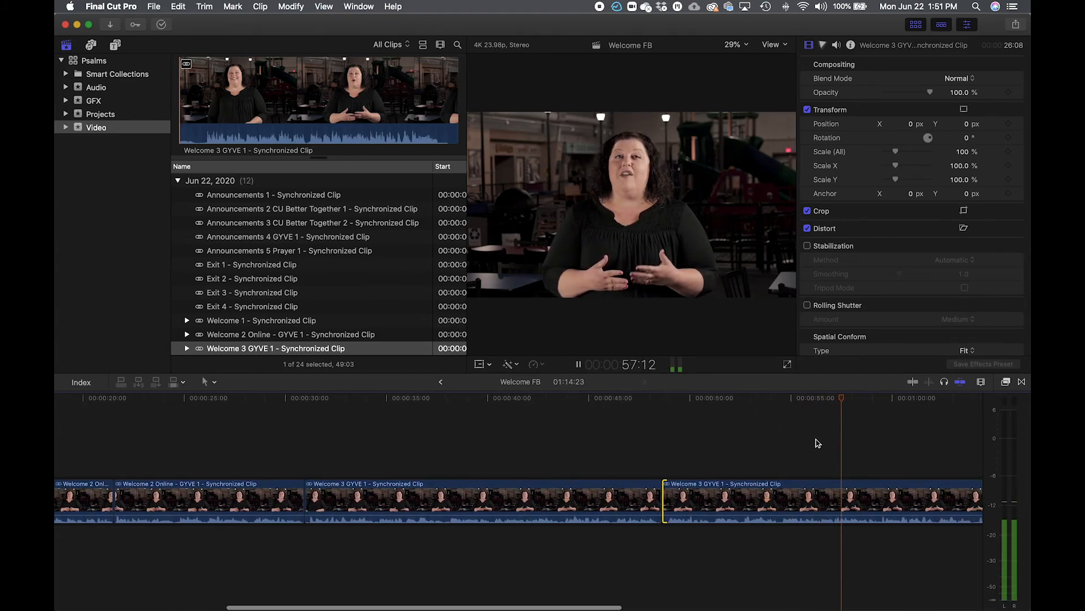
pyautogui.hscroll(2, 821, 444)
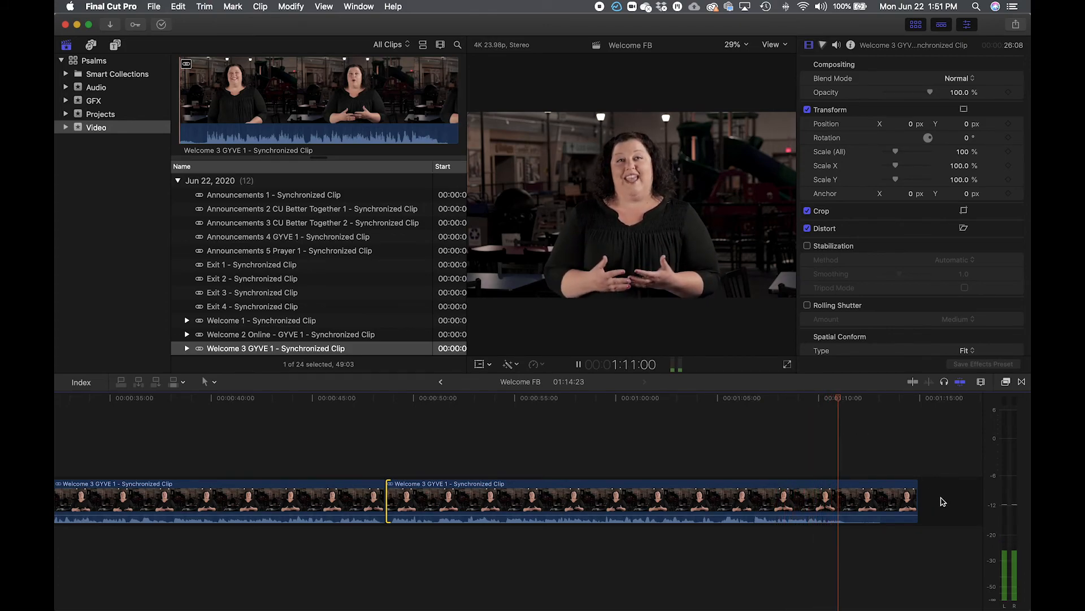
pyautogui.press('space')
pyautogui.hscroll(1, 917, 510)
pyautogui.hscroll(-1, 914, 510)
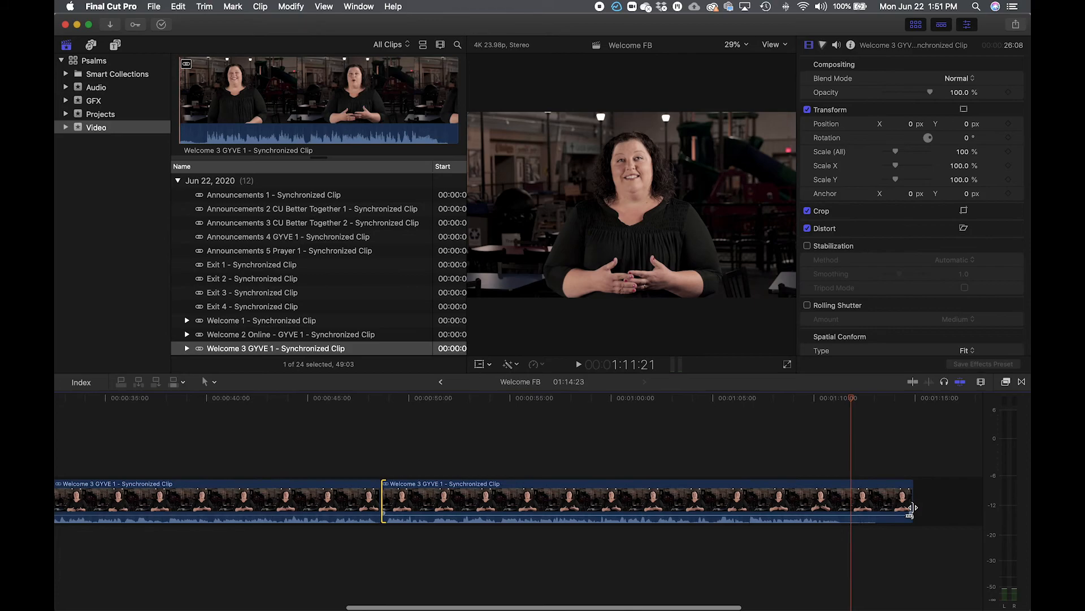
pyautogui.click(858, 497)
pyautogui.click(875, 499)
pyautogui.press('BackSpace')
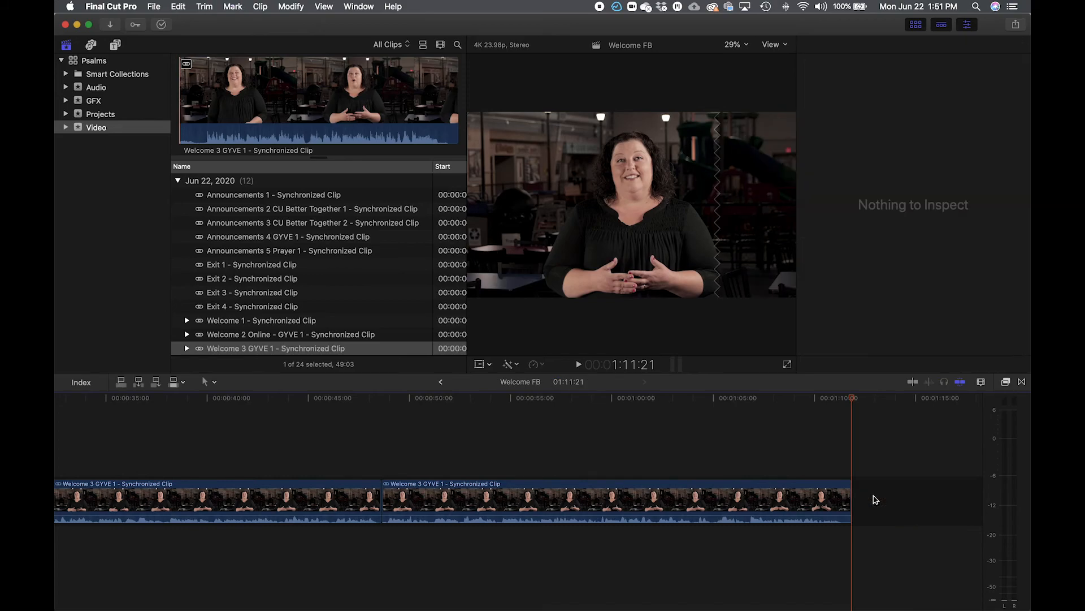
# Return to the beginning of the project, expand the GFX event, and widen the library sidebar to fit its collection names.
pyautogui.hscroll(-10, 735, 494)
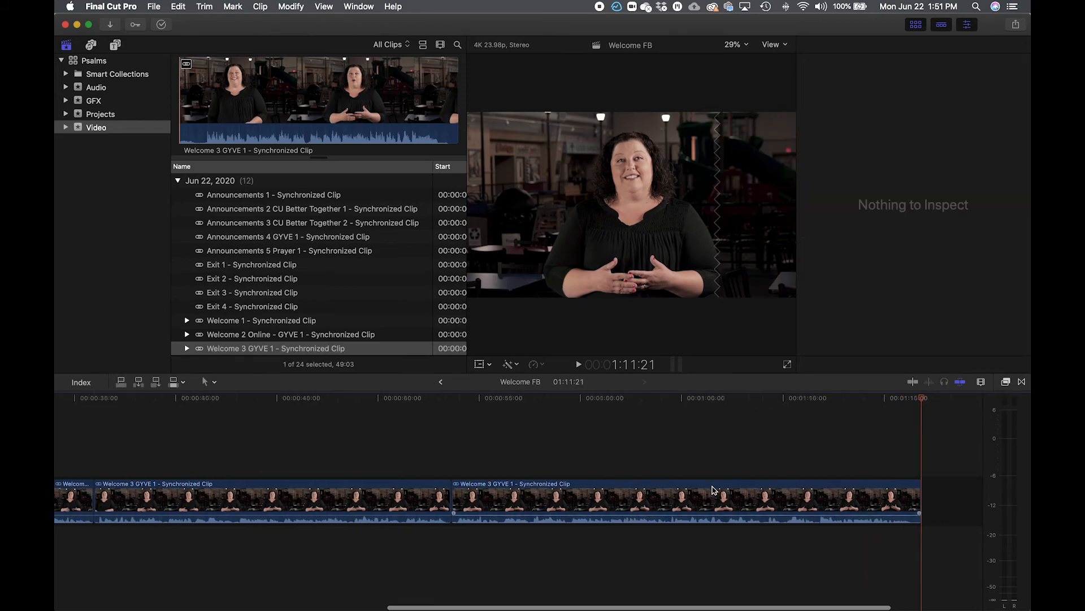
pyautogui.hscroll(-3, 713, 493)
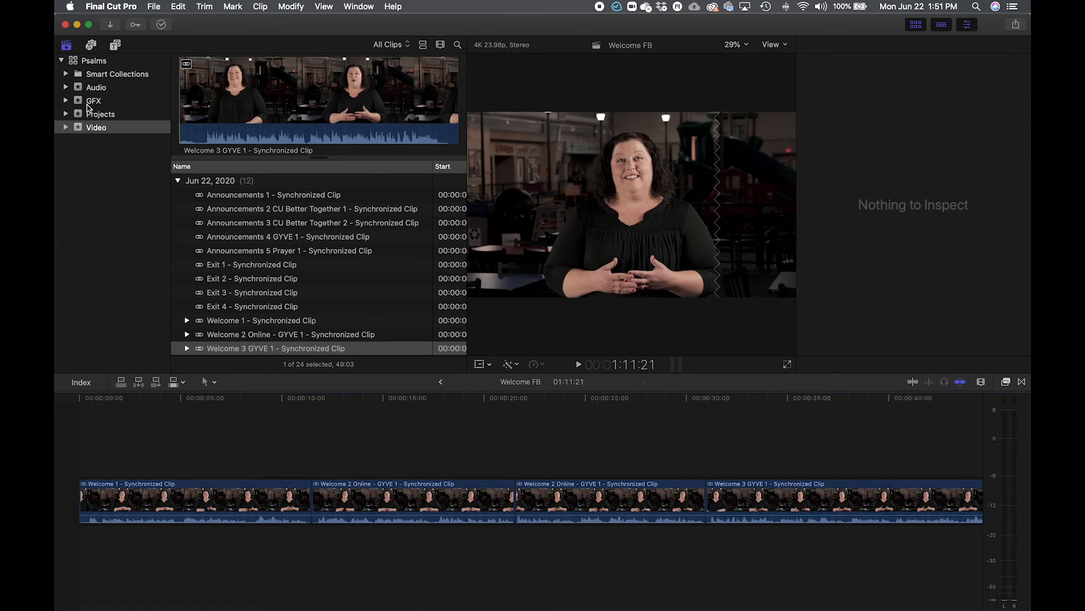
pyautogui.click(66, 101)
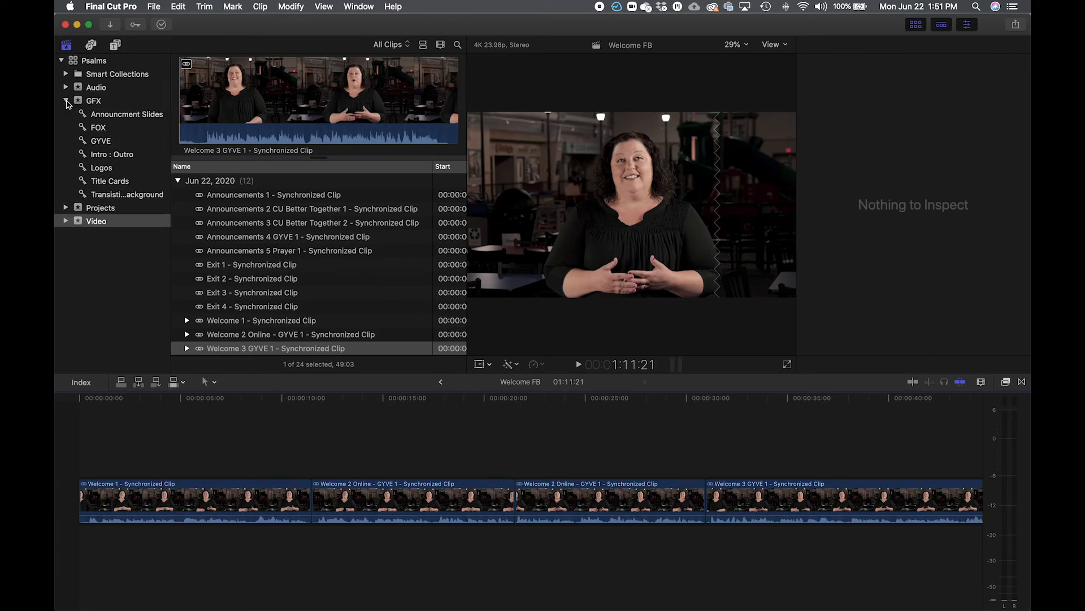
pyautogui.click(170, 169)
pyautogui.moveTo(170, 171); pyautogui.dragTo(188, 172)
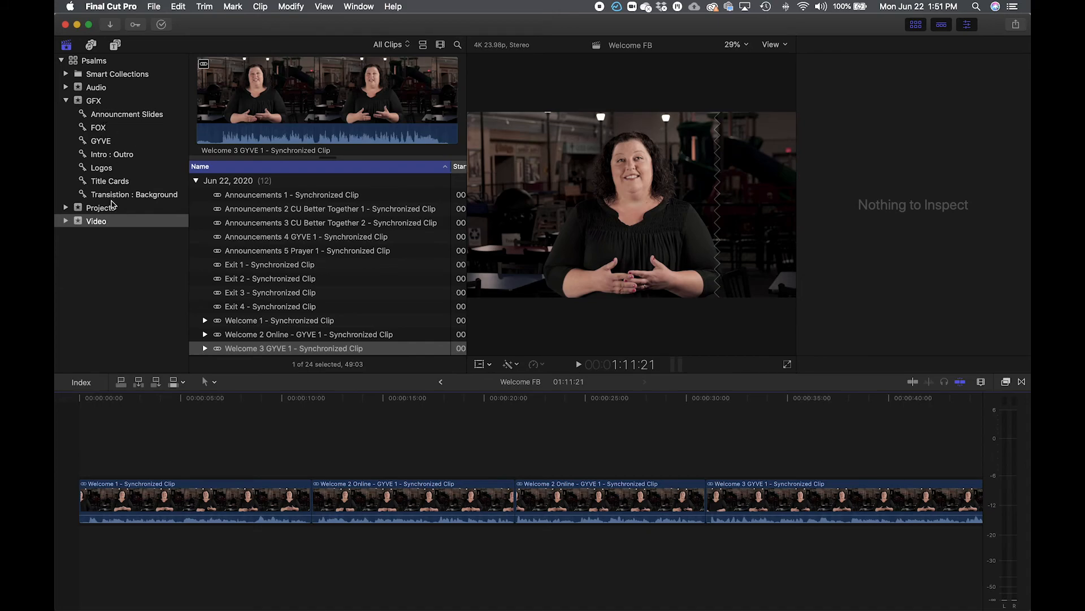
# Preview the FIRST Transistion clip from the Transistion : Background collection.
pyautogui.click(113, 196)
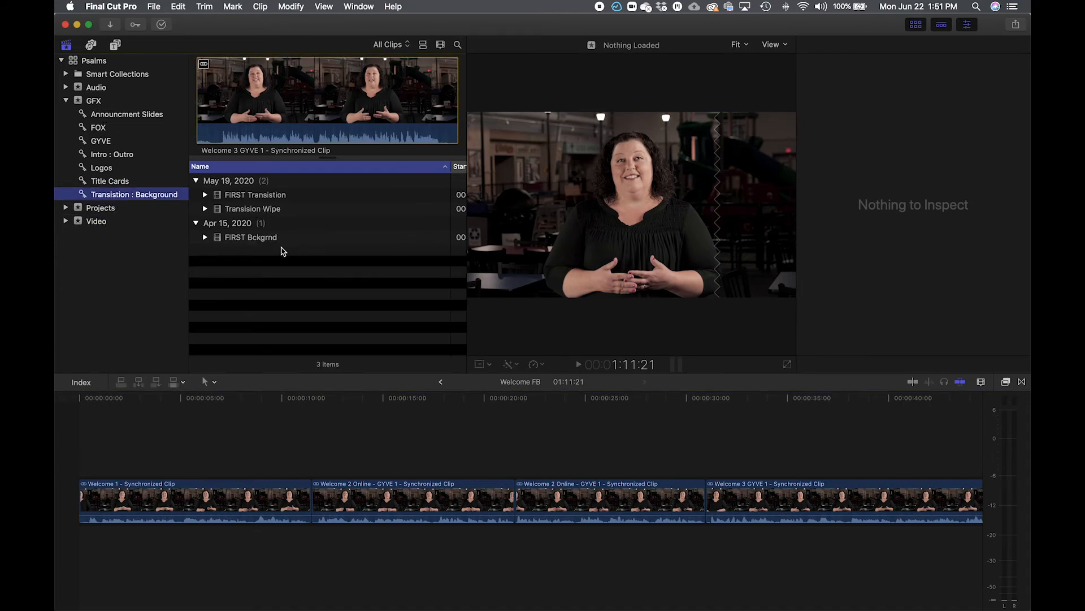
pyautogui.click(264, 195)
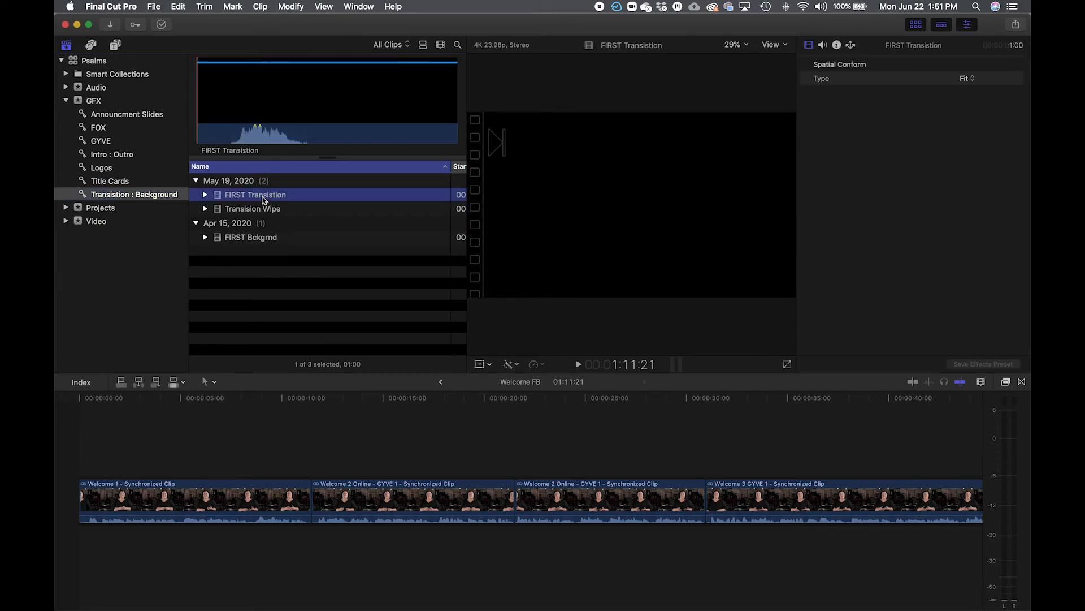
pyautogui.press('space')
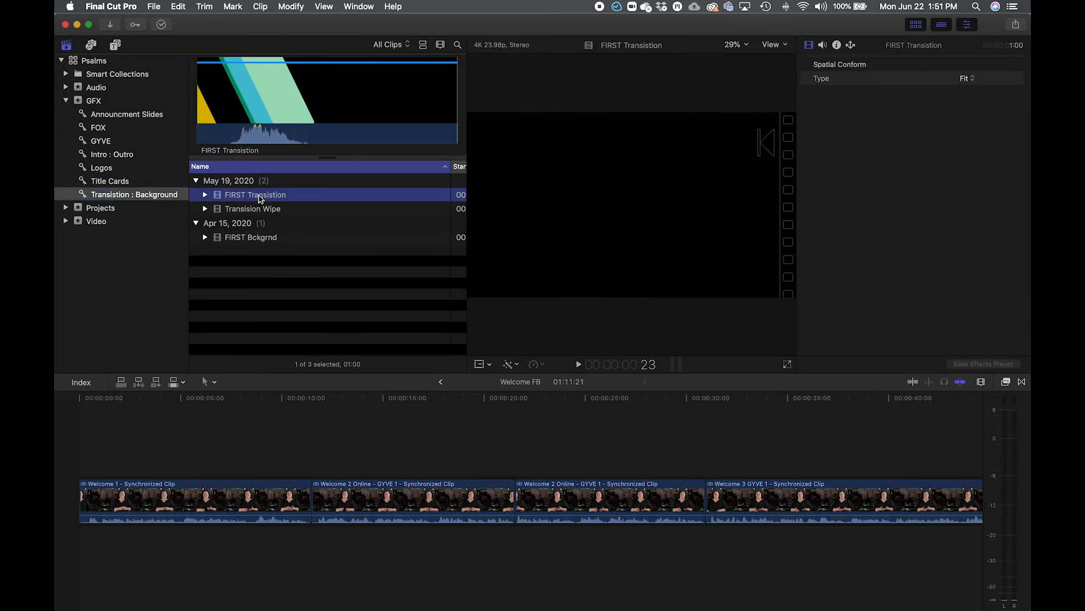
pyautogui.hscroll(1, 359, 337)
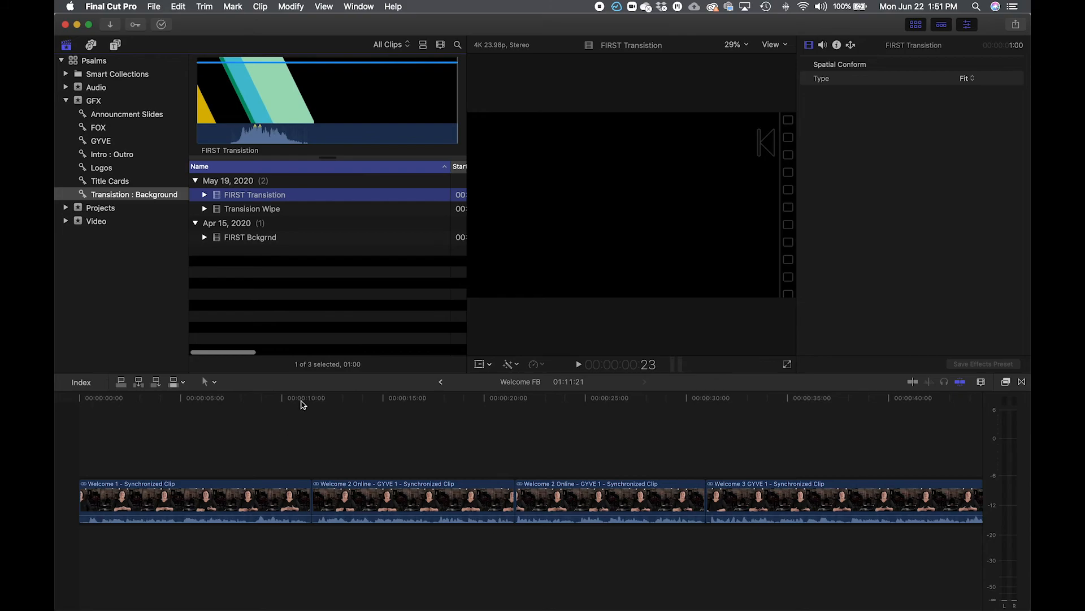
# Play the cut between Welcome 1 and the first Welcome 2 clip twice, starting a few seconds before it.
pyautogui.click(267, 400)
pyautogui.press('space')
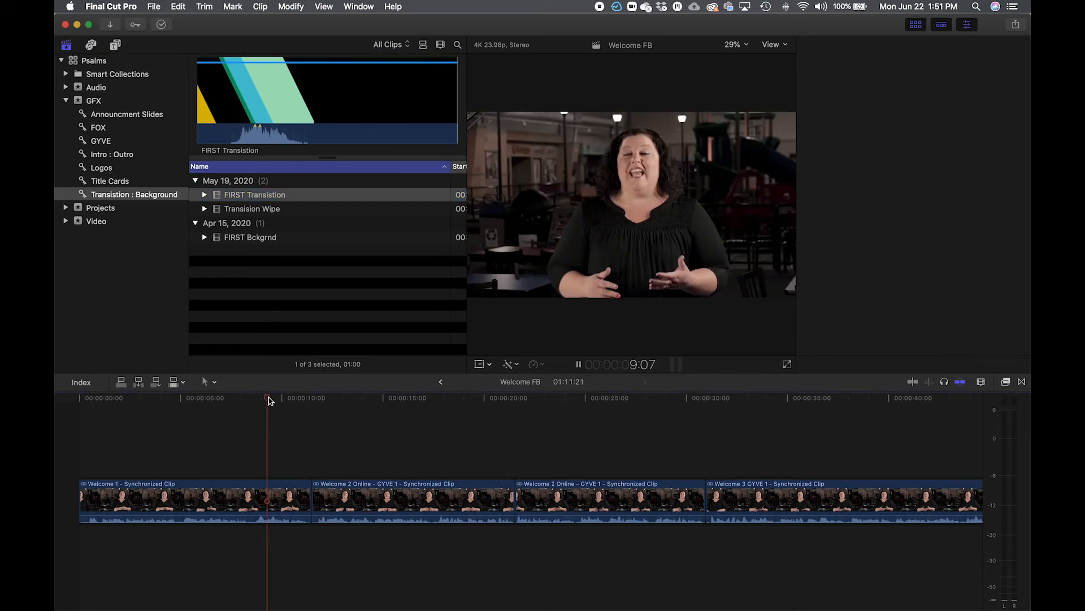
pyautogui.press('space')
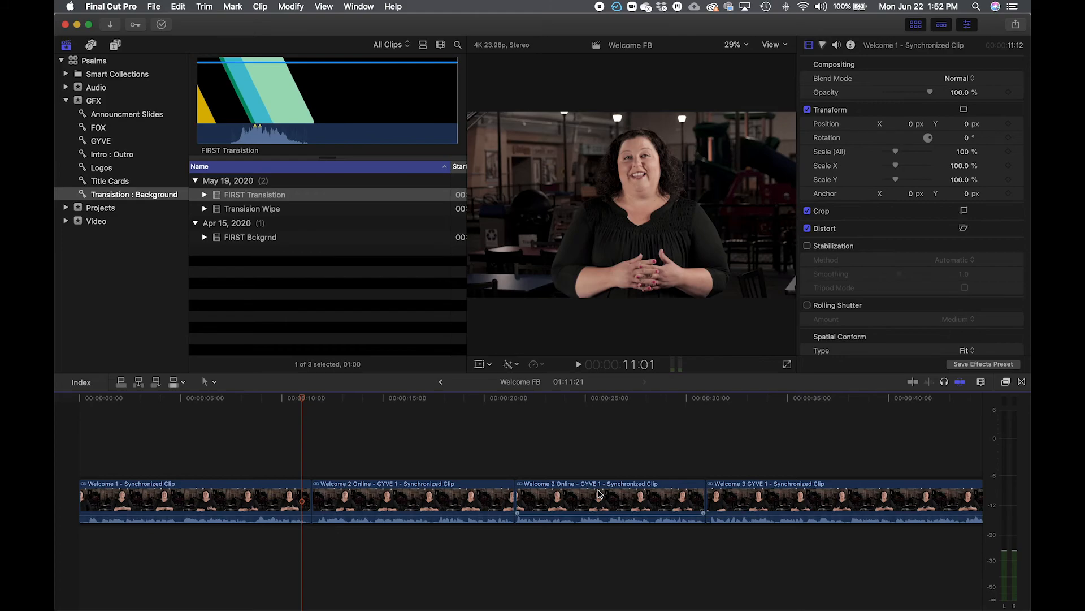
pyautogui.press('space')
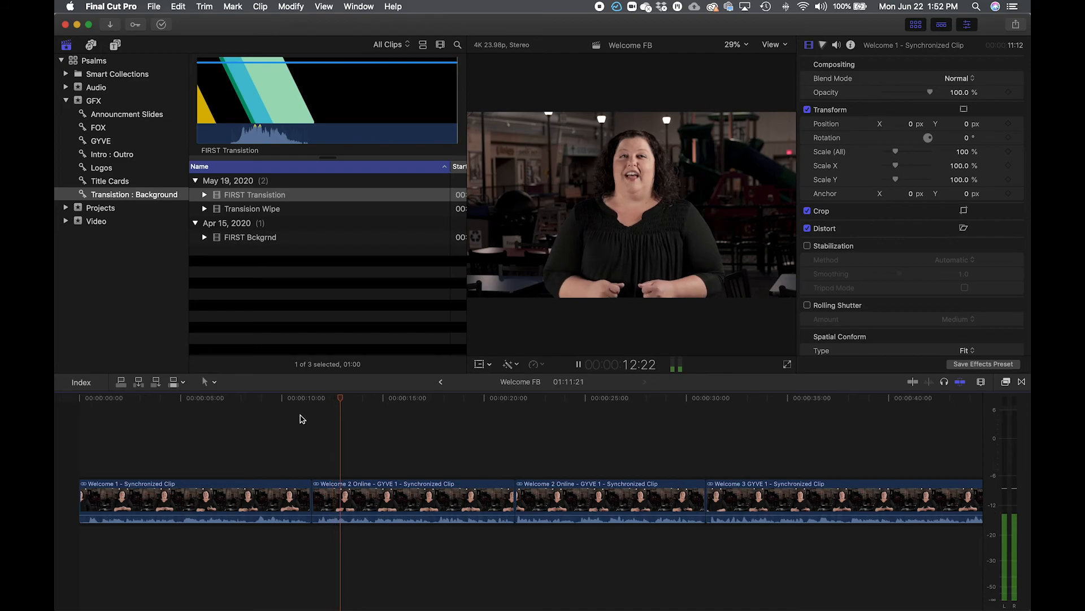
pyautogui.press('space')
pyautogui.click(264, 399)
pyautogui.press('space')
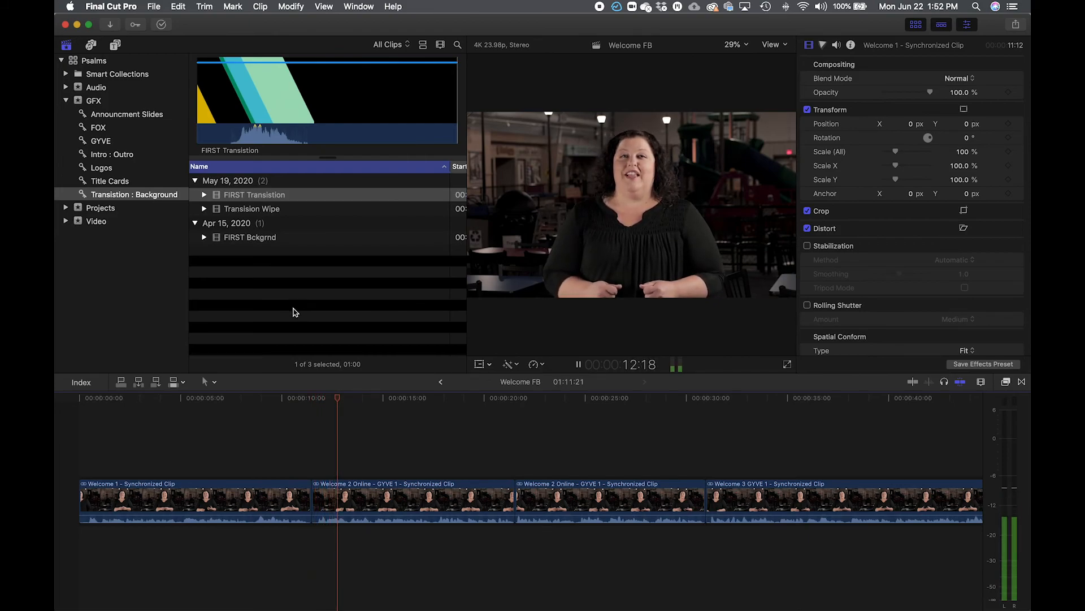
pyautogui.press('space')
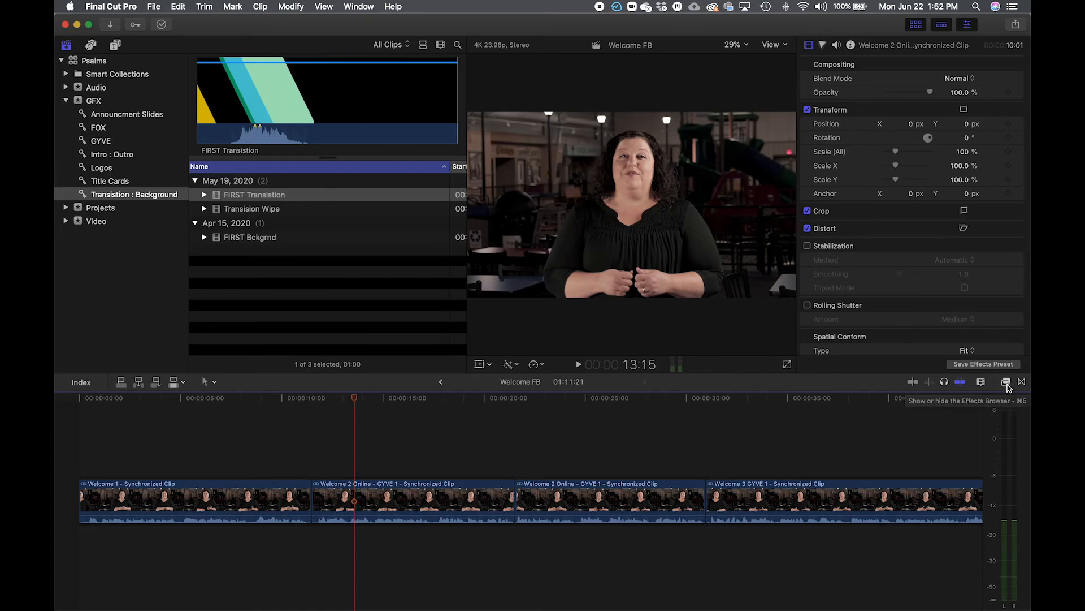
# Look through the video and audio categories of the Effects browser and close it again.
pyautogui.click(1007, 383)
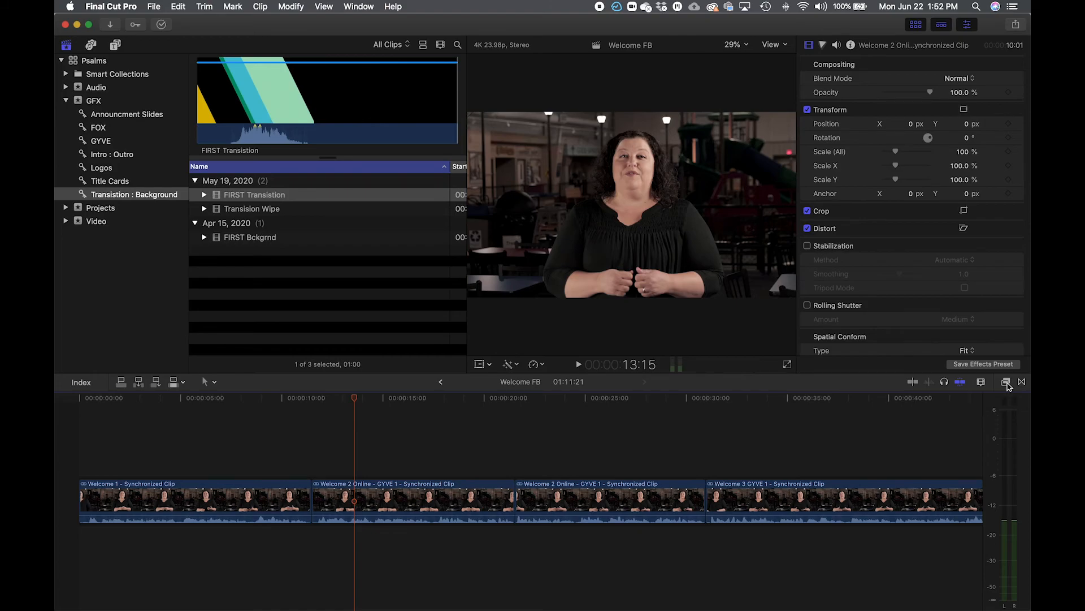
pyautogui.scroll(3, 768, 495)
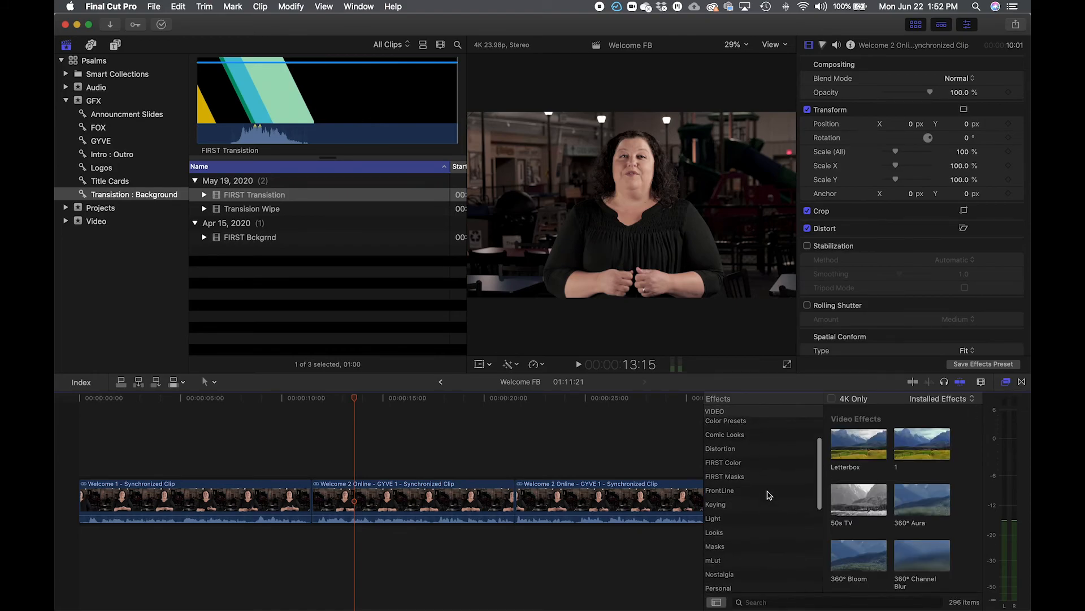
pyautogui.scroll(-10, 770, 455)
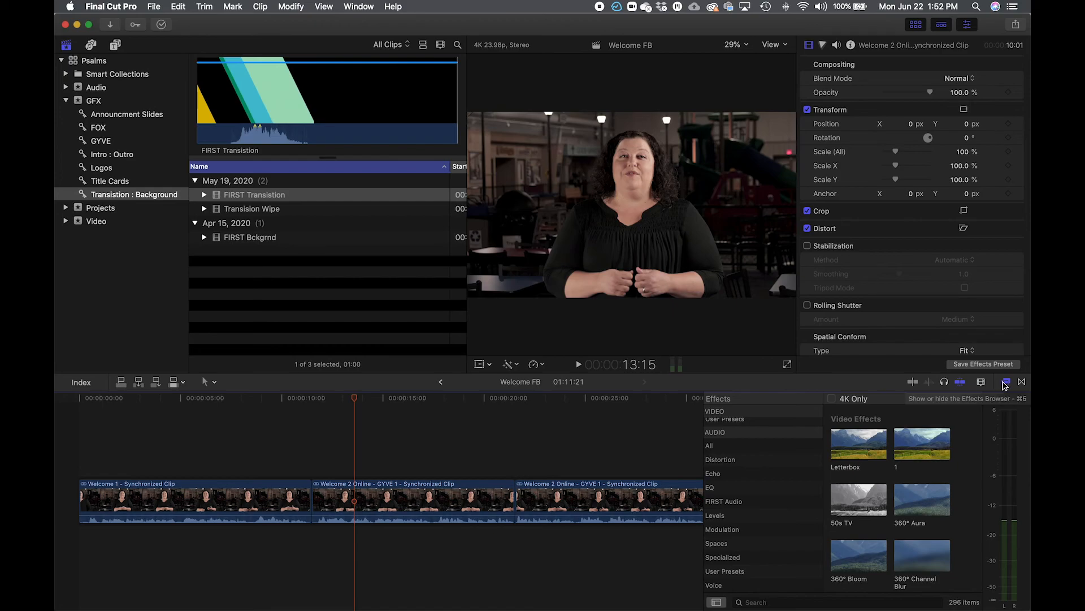
pyautogui.click(1005, 382)
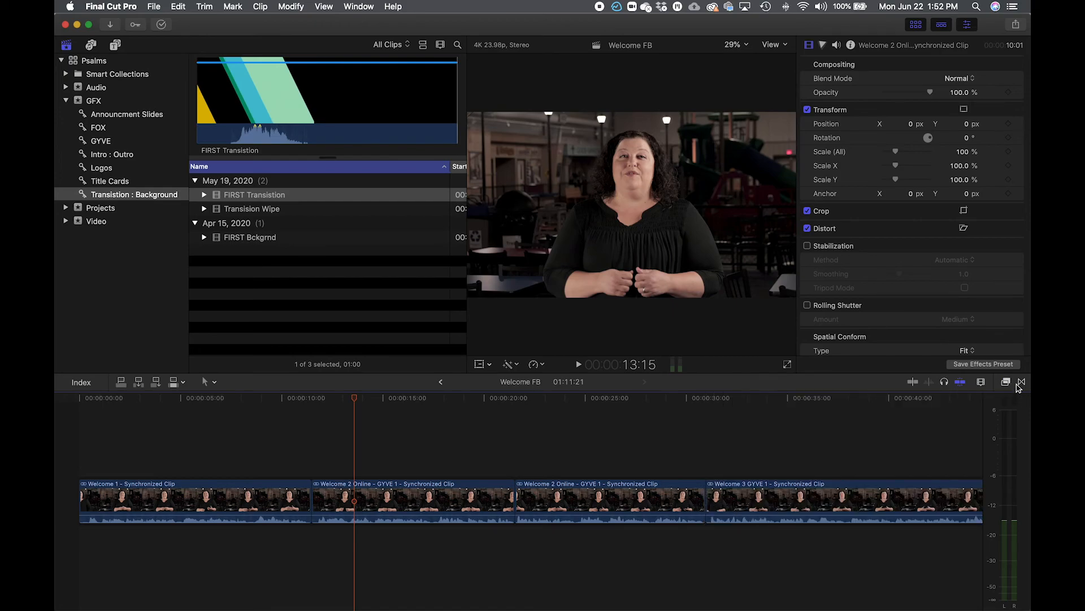
# Add a Cross Dissolve between Welcome 1 and the first Welcome 2 clip and play back the transition.
pyautogui.click(1023, 383)
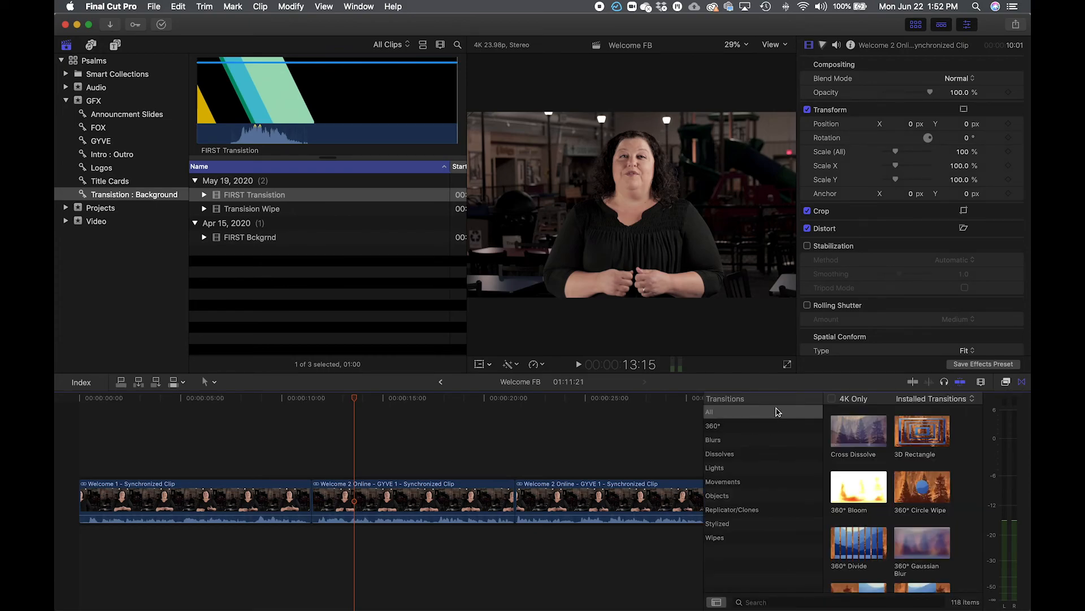
pyautogui.scroll(-5, 968, 476)
pyautogui.scroll(-3, 968, 476)
pyautogui.scroll(8, 969, 477)
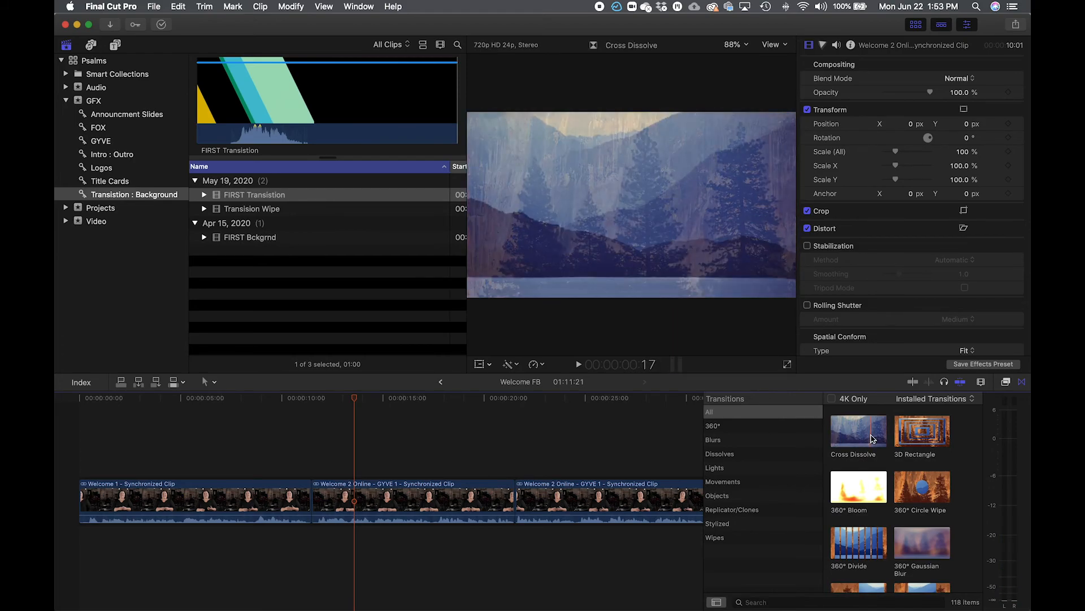
pyautogui.moveTo(874, 438); pyautogui.dragTo(311, 511)
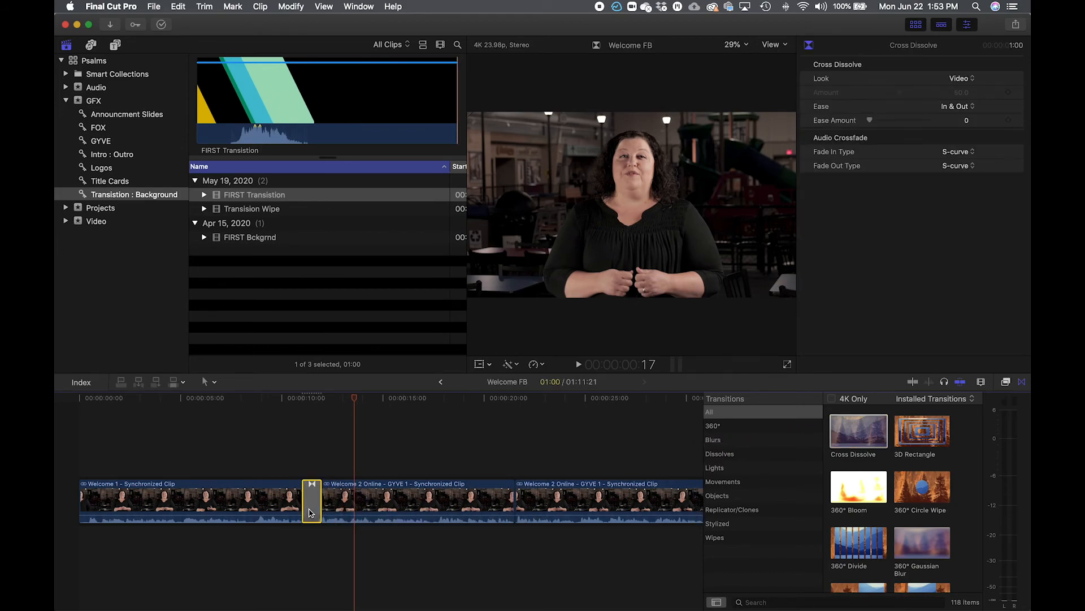
pyautogui.click(282, 399)
pyautogui.press('space')
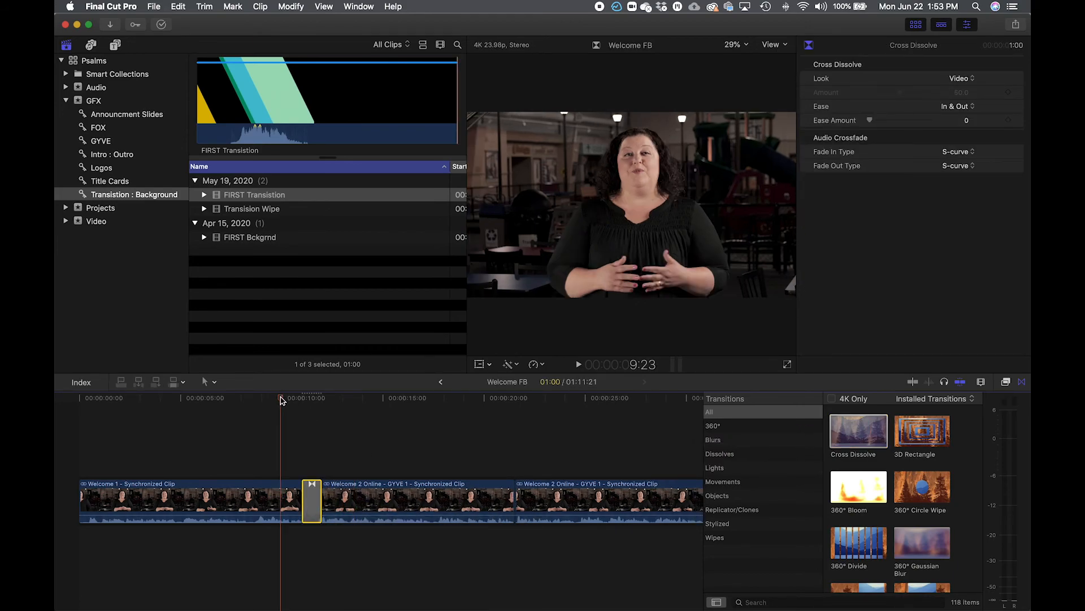
pyautogui.press('space')
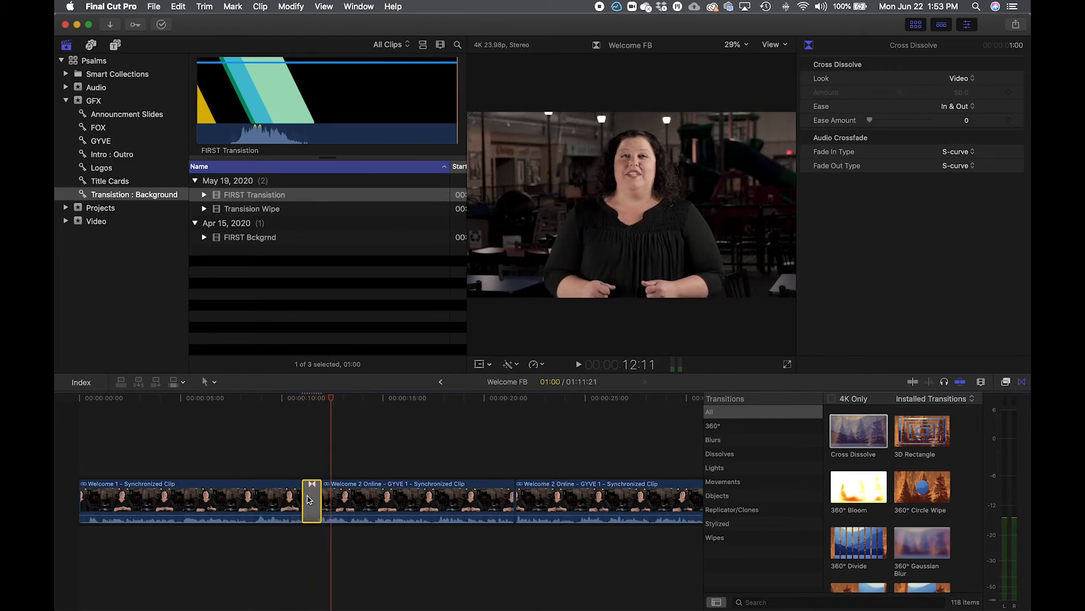
# Expand the Cross Dissolve in the precision editor and shorten it to 7 frames.
pyautogui.doubleClick(310, 499)
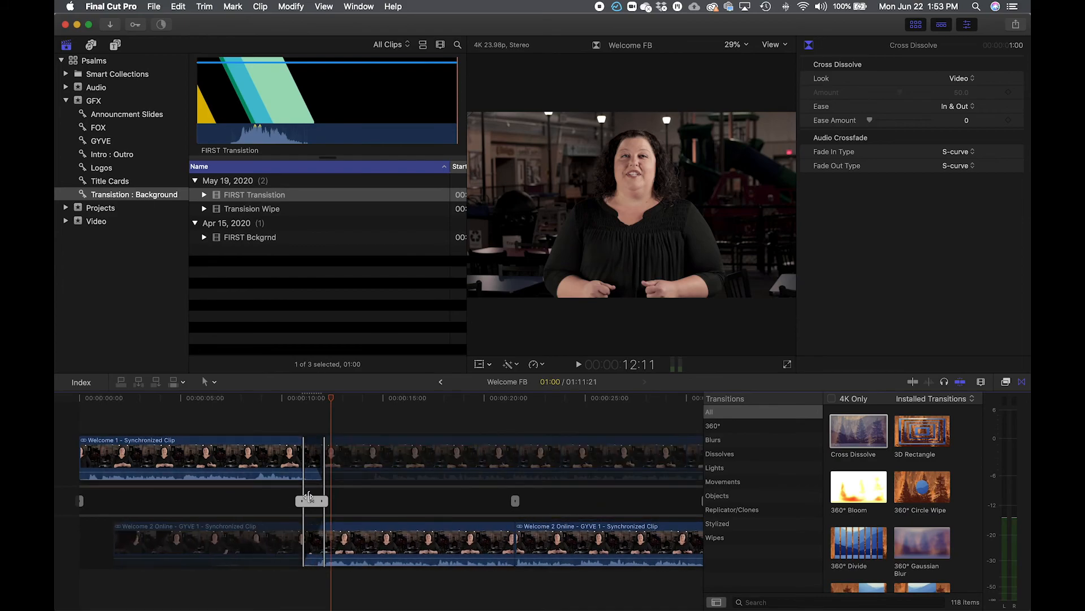
pyautogui.press('super+equal')
pyautogui.press('super+equal')
pyautogui.hscroll(-2, 354, 509)
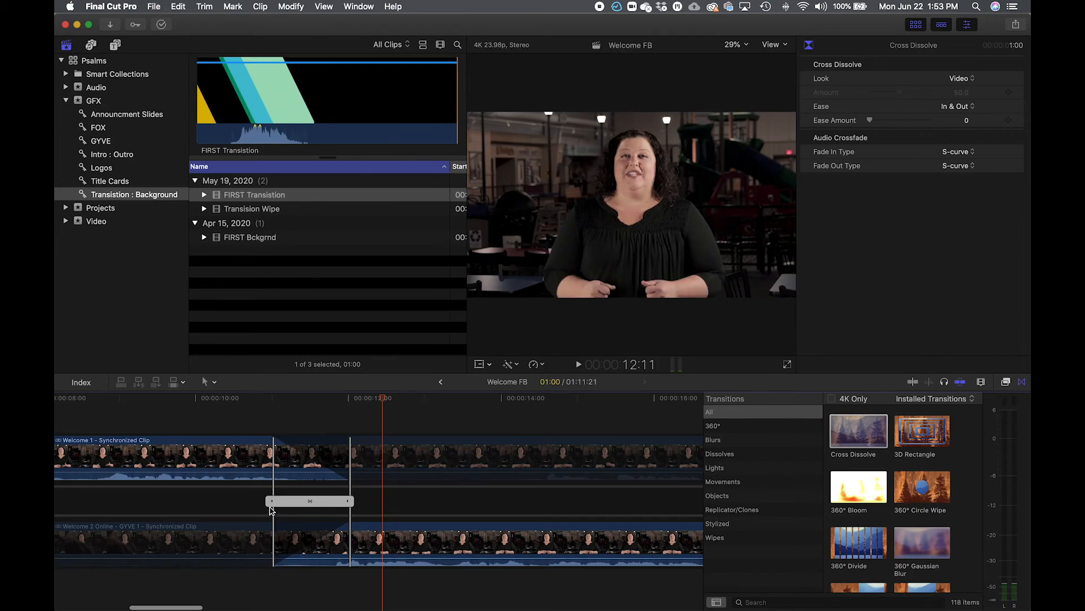
pyautogui.moveTo(272, 501); pyautogui.dragTo(299, 502)
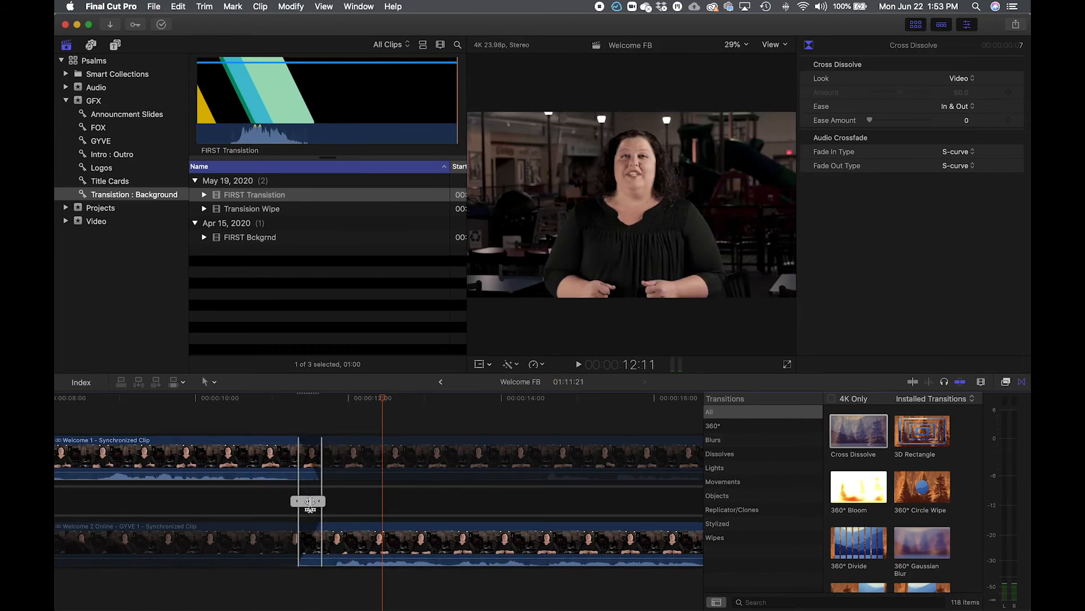
# Trim 5 frames from the start of Welcome 2 and 3 frames from the end of Welcome 1 around the dissolve.
pyautogui.moveTo(344, 538); pyautogui.dragTo(334, 539)
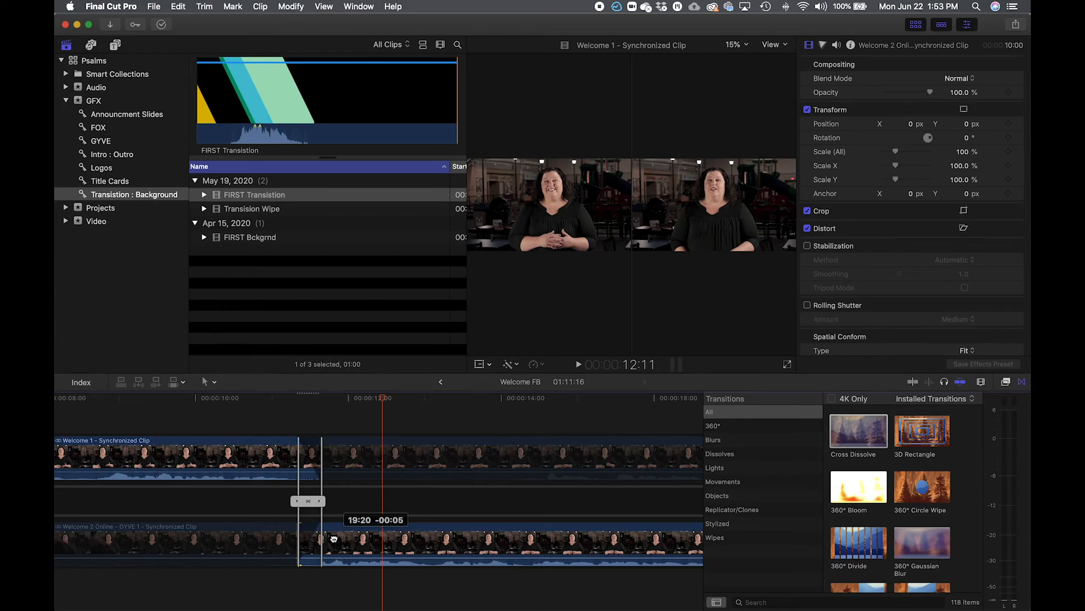
pyautogui.click(308, 503)
pyautogui.click(294, 476)
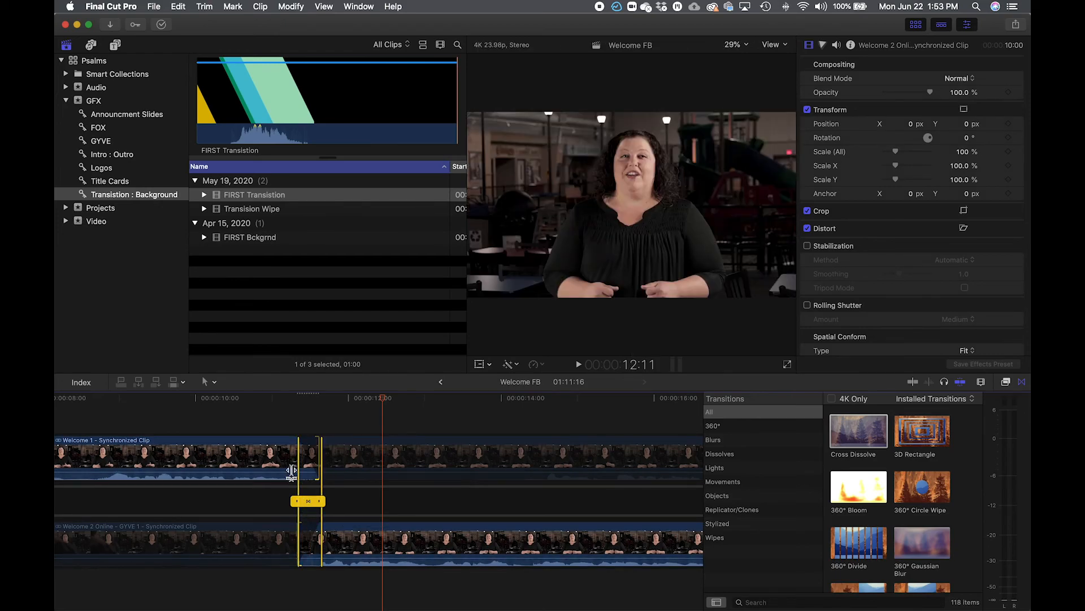
pyautogui.moveTo(285, 458); pyautogui.dragTo(294, 459)
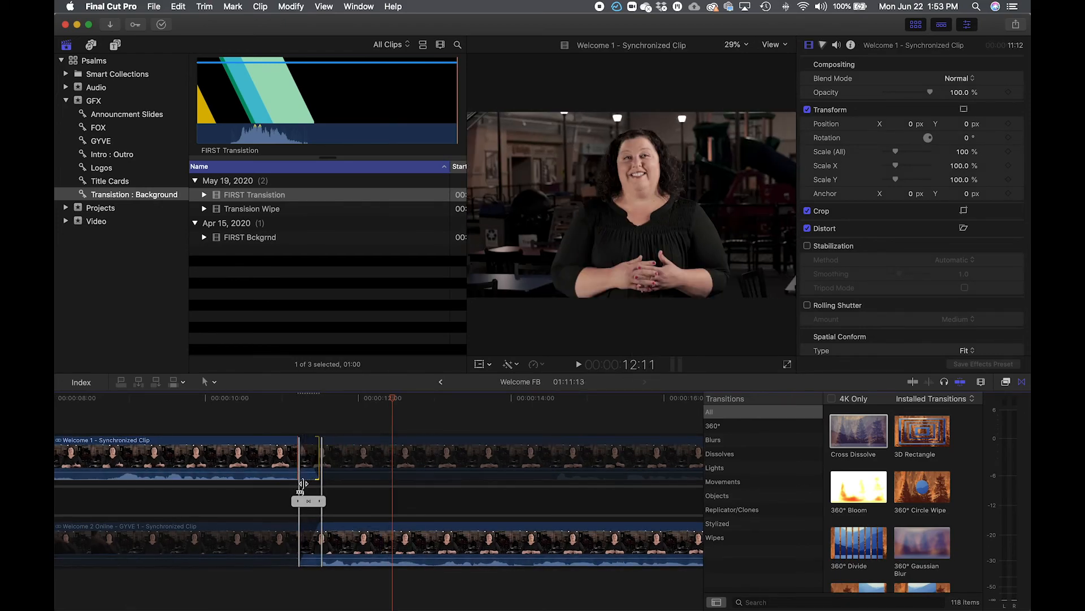
# Play through the tightened dissolve from just before the cut and close the precision editor.
pyautogui.click(236, 398)
pyautogui.press('space')
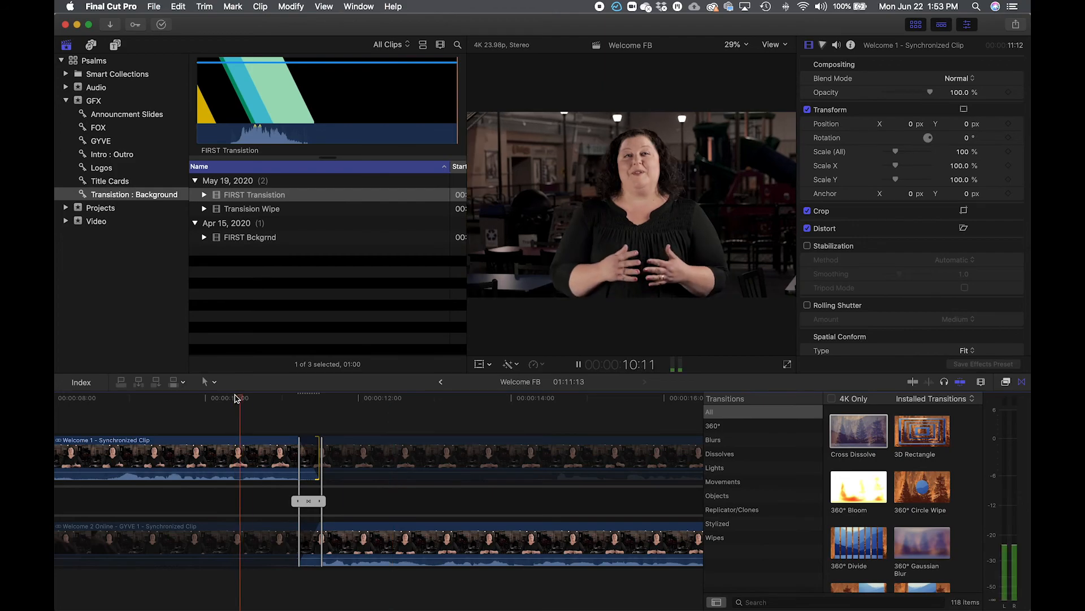
pyautogui.press('space')
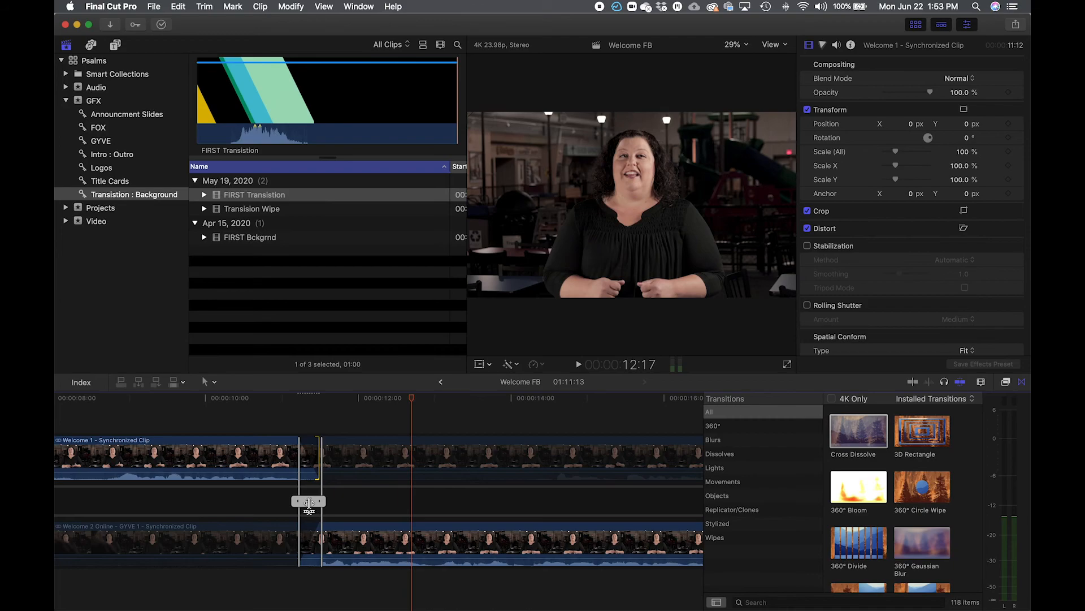
pyautogui.doubleClick(308, 502)
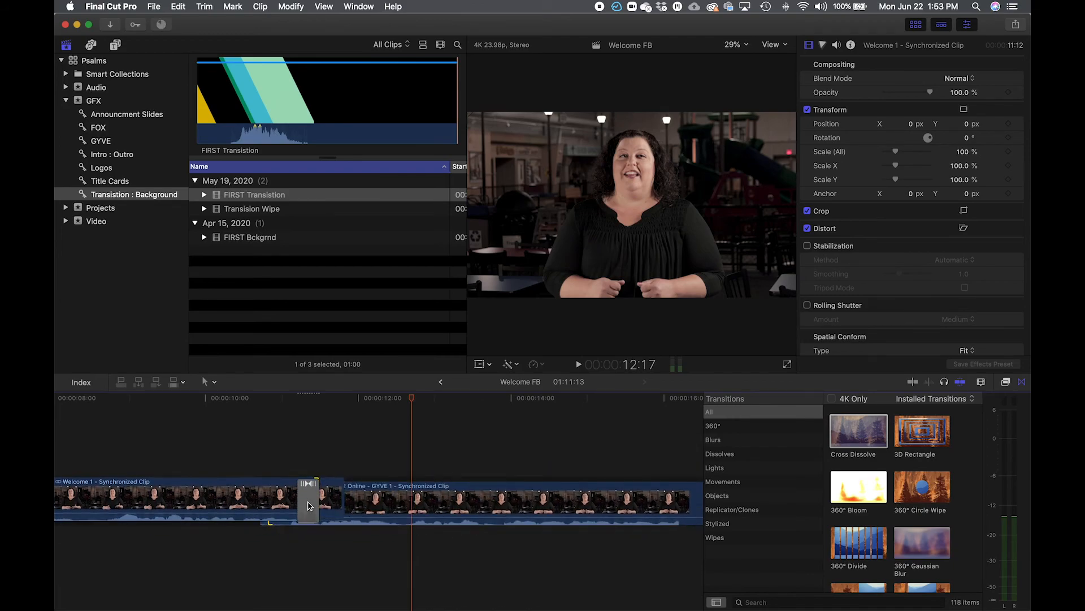
# Hide the Transitions browser and enlarge the timeline area to show more of the Welcome clips.
pyautogui.press('super+minus')
pyautogui.press('super+minus')
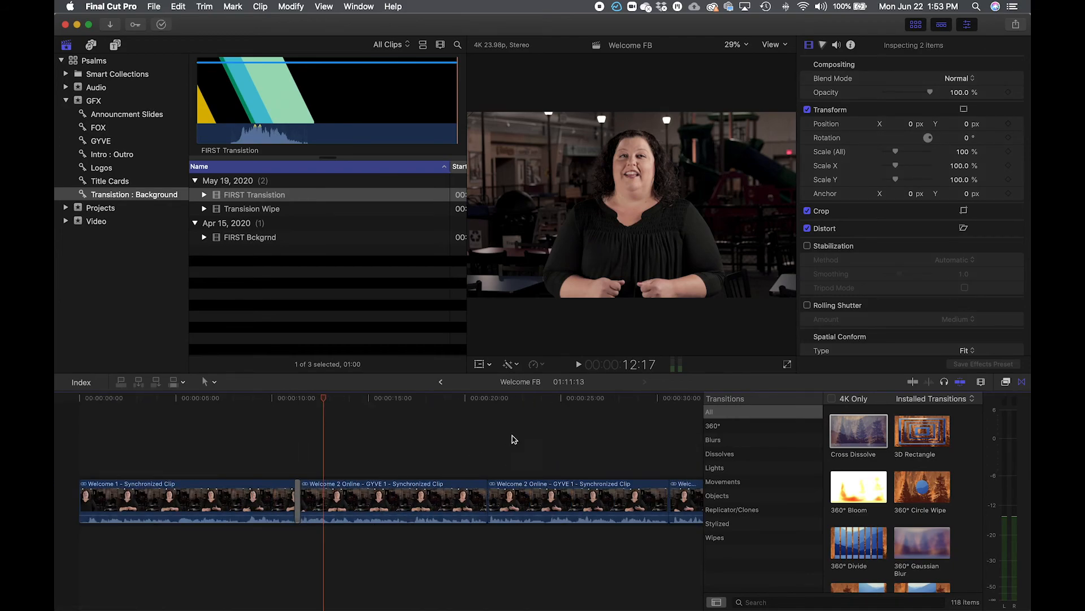
pyautogui.hscroll(3, 513, 439)
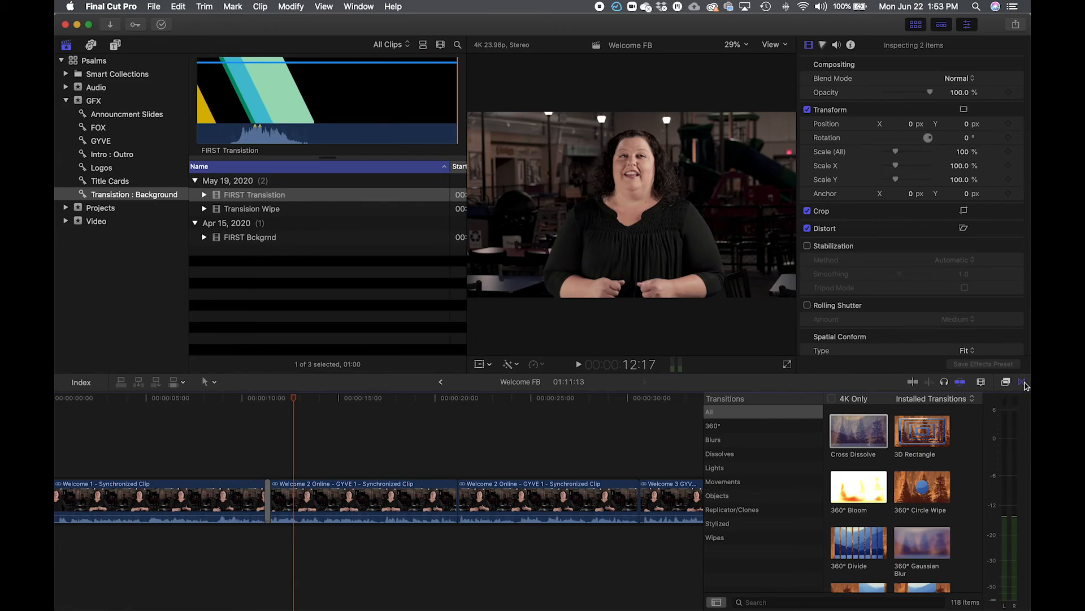
pyautogui.click(1025, 383)
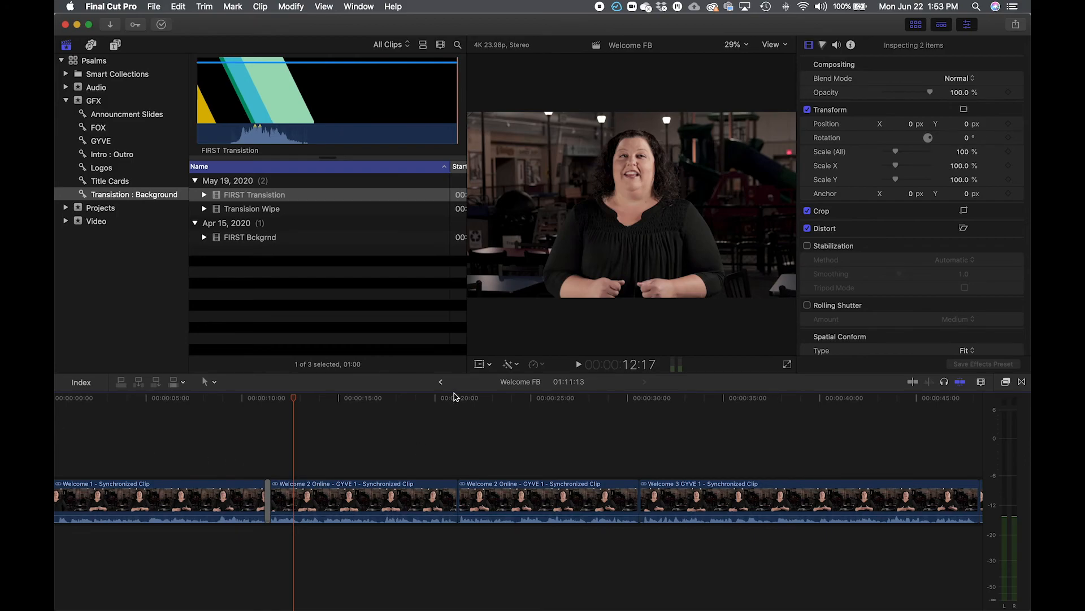
pyautogui.moveTo(455, 373); pyautogui.dragTo(456, 330)
pyautogui.press('super+equal')
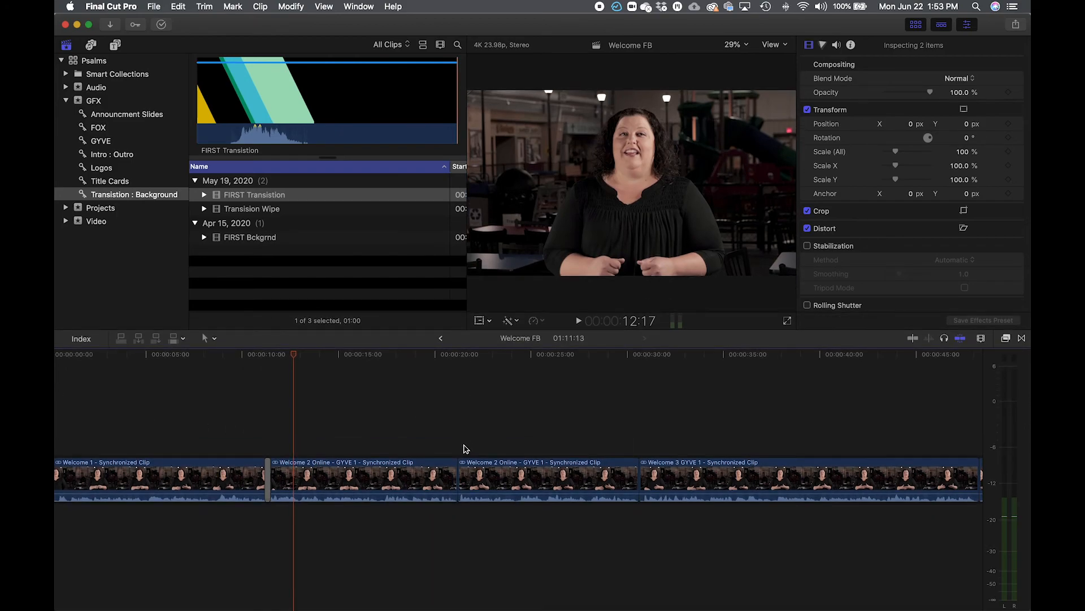
# Play through the cut between the two Welcome 2 Online clips.
pyautogui.hscroll(2, 562, 453)
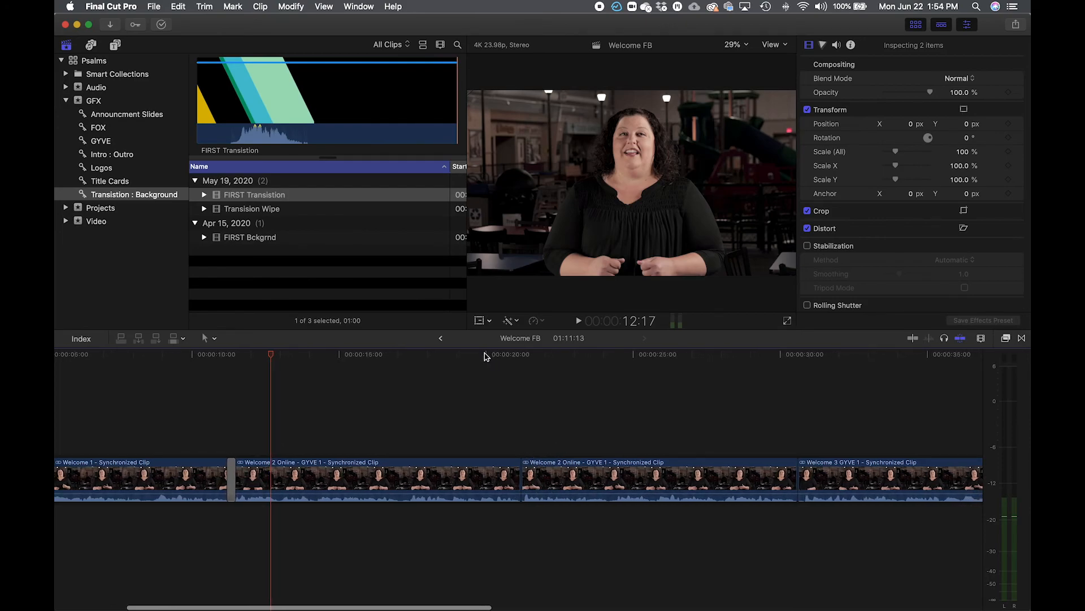
pyautogui.click(474, 355)
pyautogui.press('space')
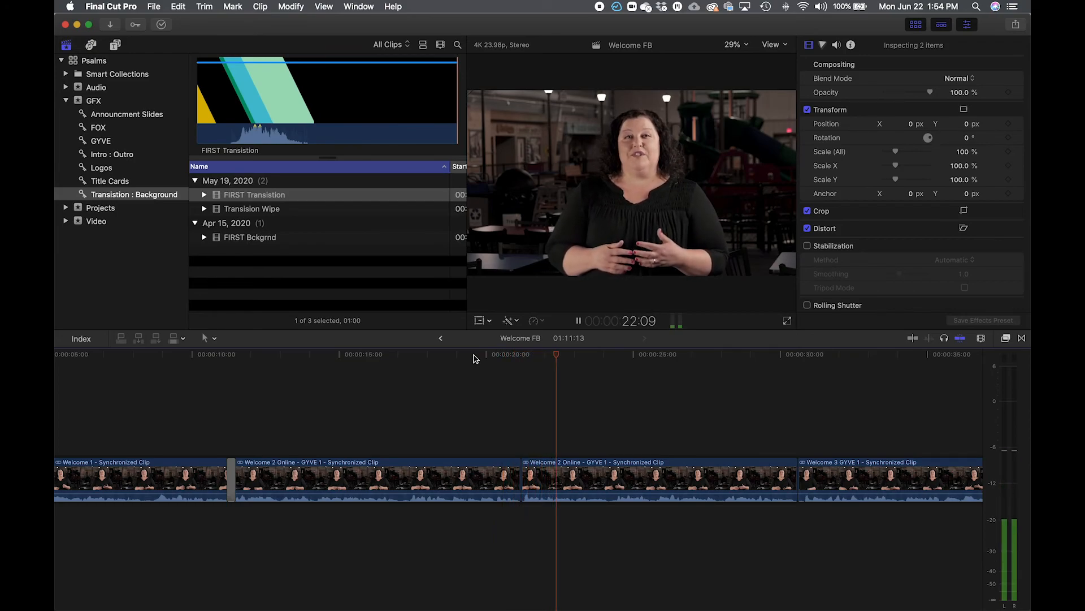
pyautogui.press('space')
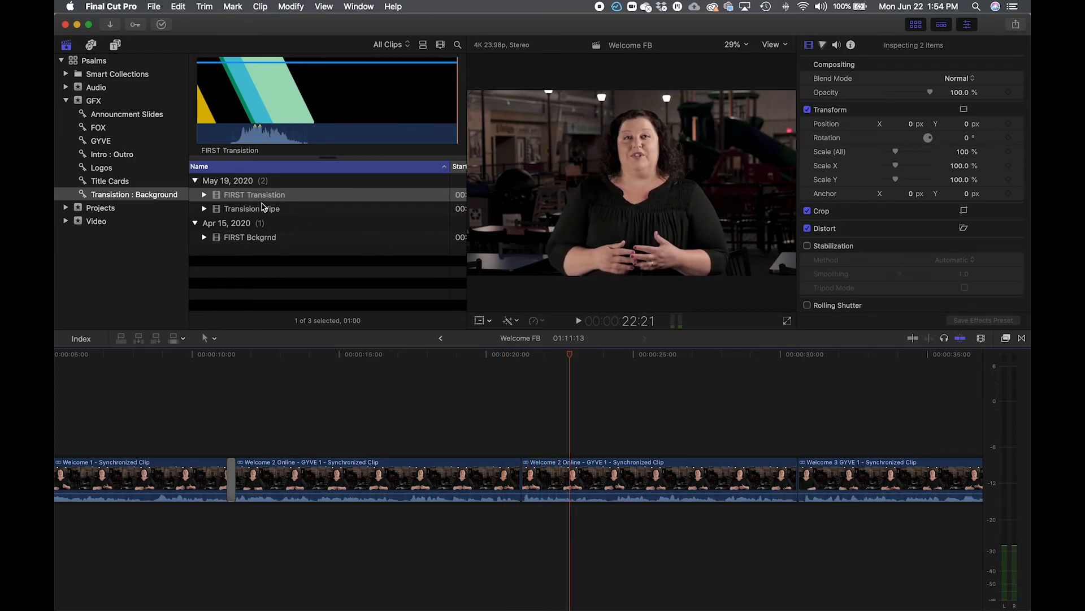
# Connect the full FIRST Transistion clip above the cut between the two Welcome 2 Online clips and scrub through it.
pyautogui.moveTo(247, 201); pyautogui.dragTo(515, 419)
pyautogui.moveTo(543, 356); pyautogui.dragTo(529, 356)
# Limit FIRST Transistion's source range to its first 16 frames and remove the full-length copy from the timeline.
pyautogui.click(347, 102)
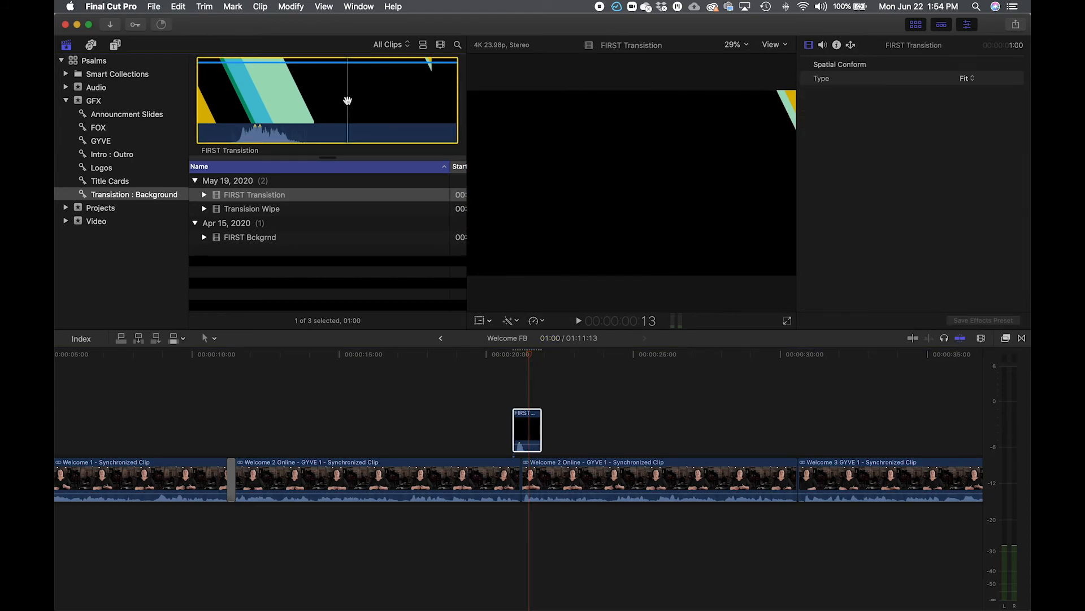
pyautogui.moveTo(460, 97); pyautogui.dragTo(339, 100)
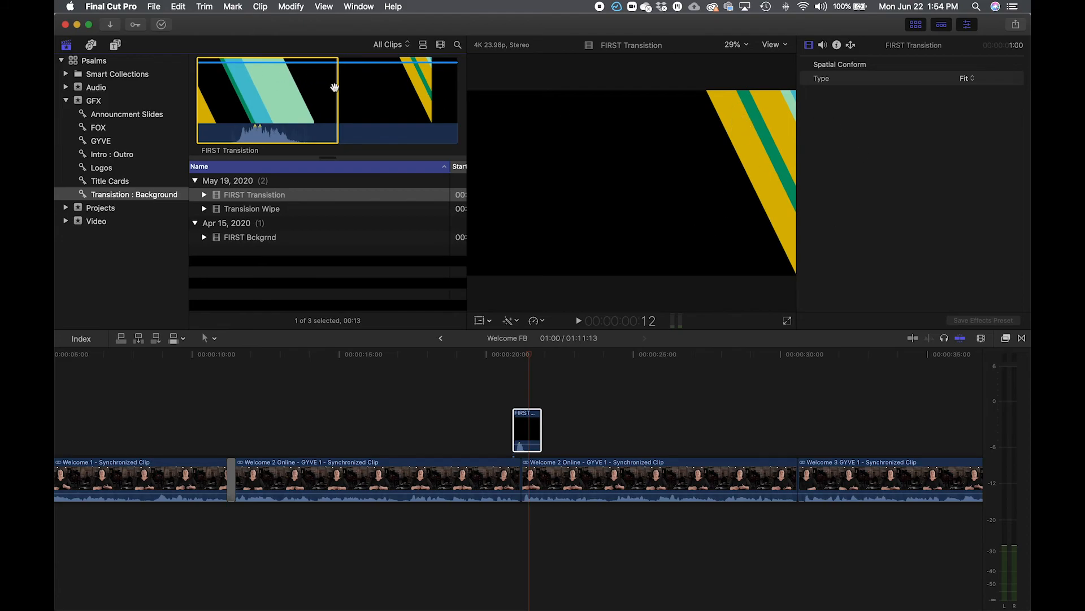
pyautogui.moveTo(338, 87); pyautogui.dragTo(364, 88)
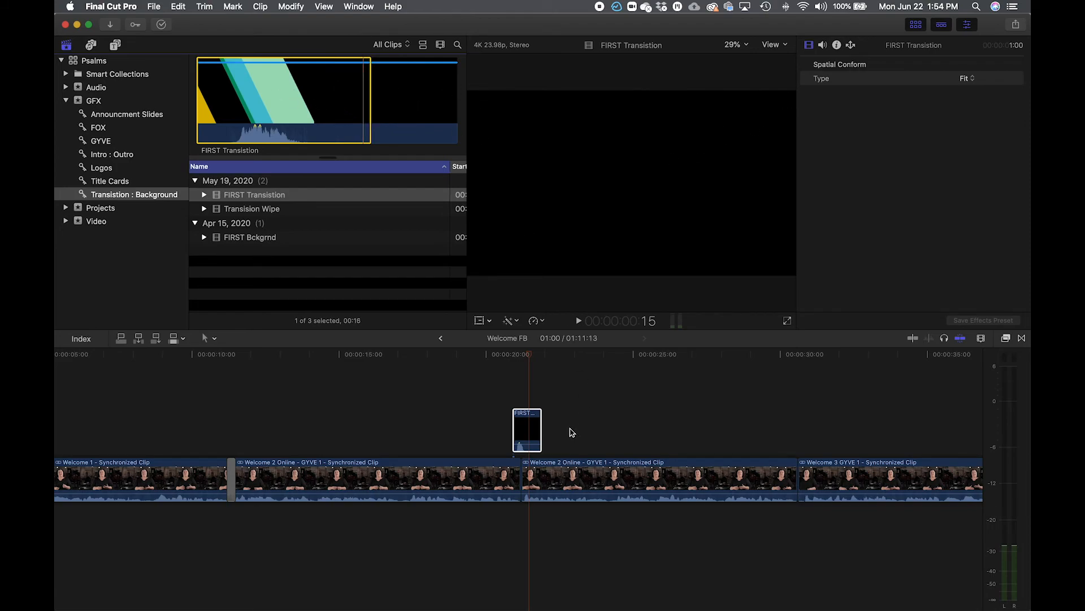
pyautogui.click(530, 428)
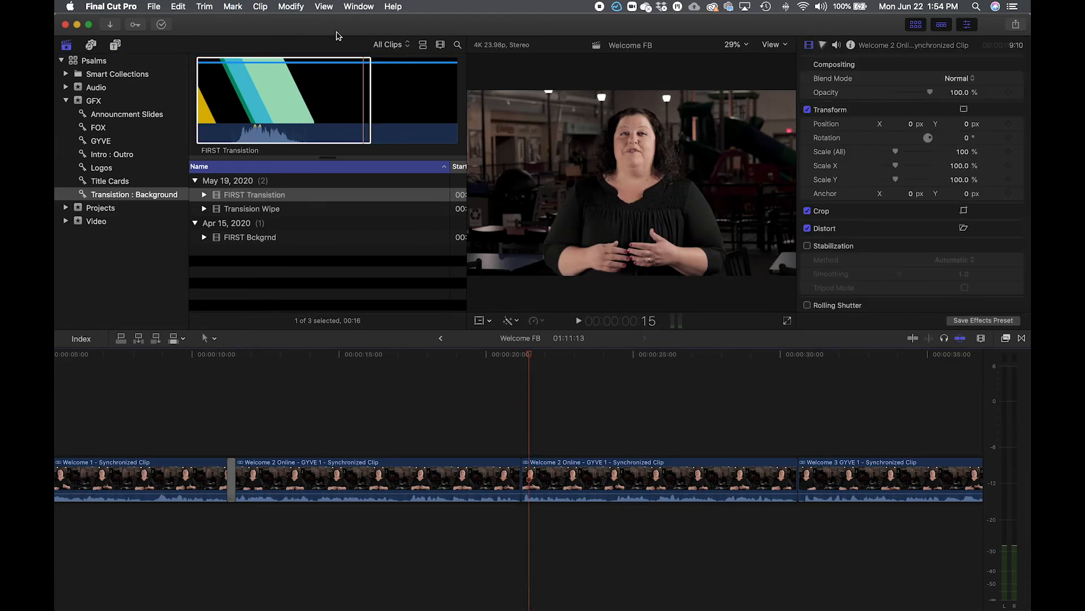
# Try starting FIRST Transistion's source range near its middle, and restore the 16-frame range from the clip's beginning.
pyautogui.click(307, 87)
pyautogui.moveTo(197, 95); pyautogui.dragTo(316, 99)
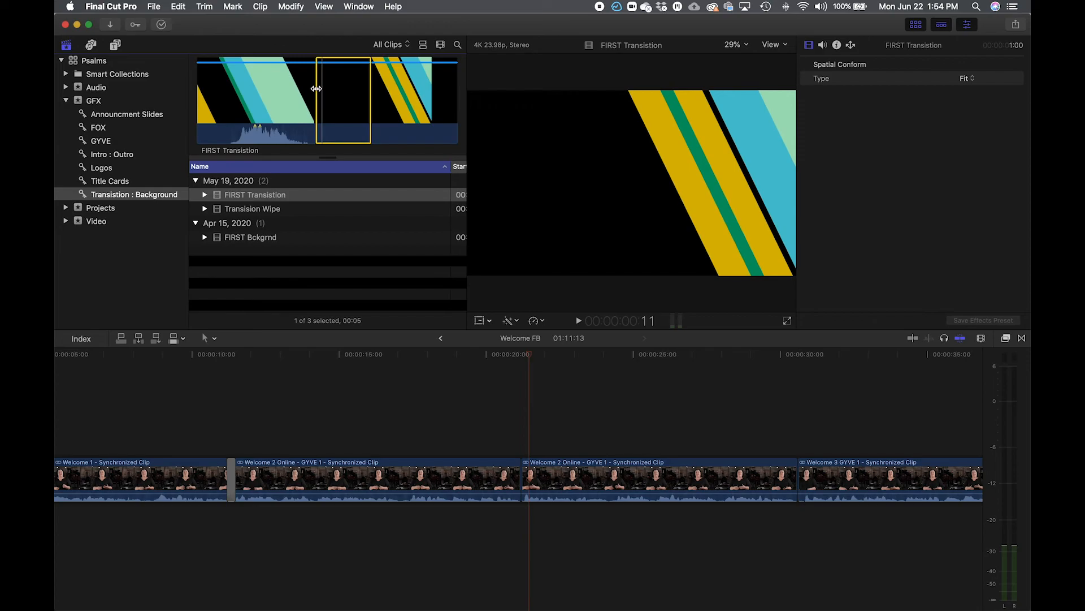
pyautogui.moveTo(317, 89); pyautogui.dragTo(198, 89)
pyautogui.moveTo(370, 90)
pyautogui.mouseDown()
pyautogui.moveTo(446, 94)
pyautogui.moveTo(356, 100)
pyautogui.moveTo(366, 100)
pyautogui.mouseUp()
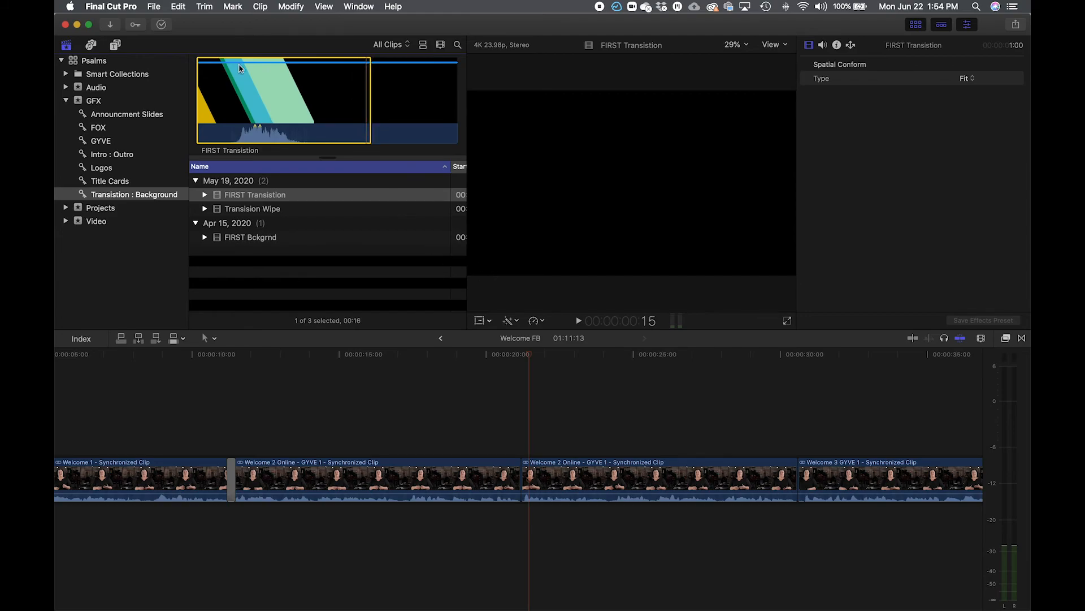
# Connect the 16-frame FIRST Transistion above the cut between the two Welcome 2 Online clips and shift it to cover the cut.
pyautogui.moveTo(240, 201); pyautogui.dragTo(517, 431)
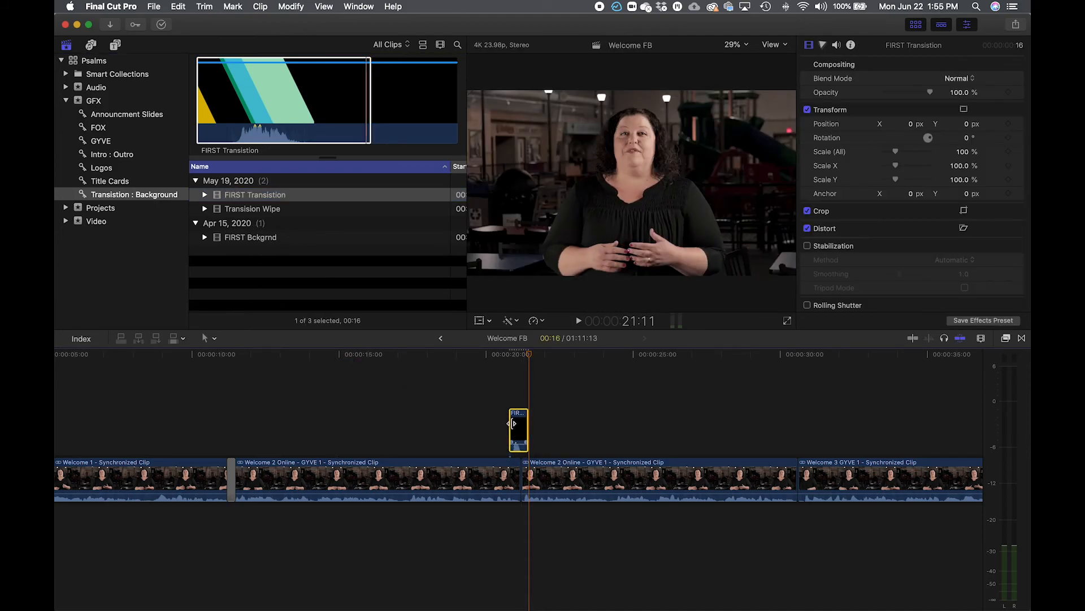
pyautogui.hscroll(-2, 531, 469)
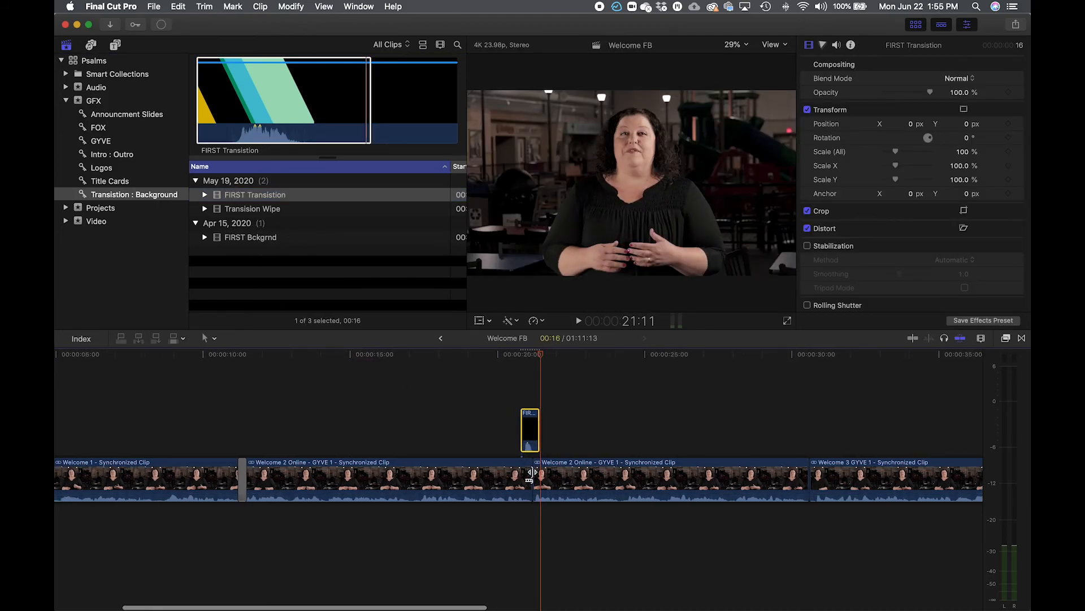
pyautogui.press('super+equal')
pyautogui.press('super+equal')
pyautogui.press('super+equal')
pyautogui.press('super+equal')
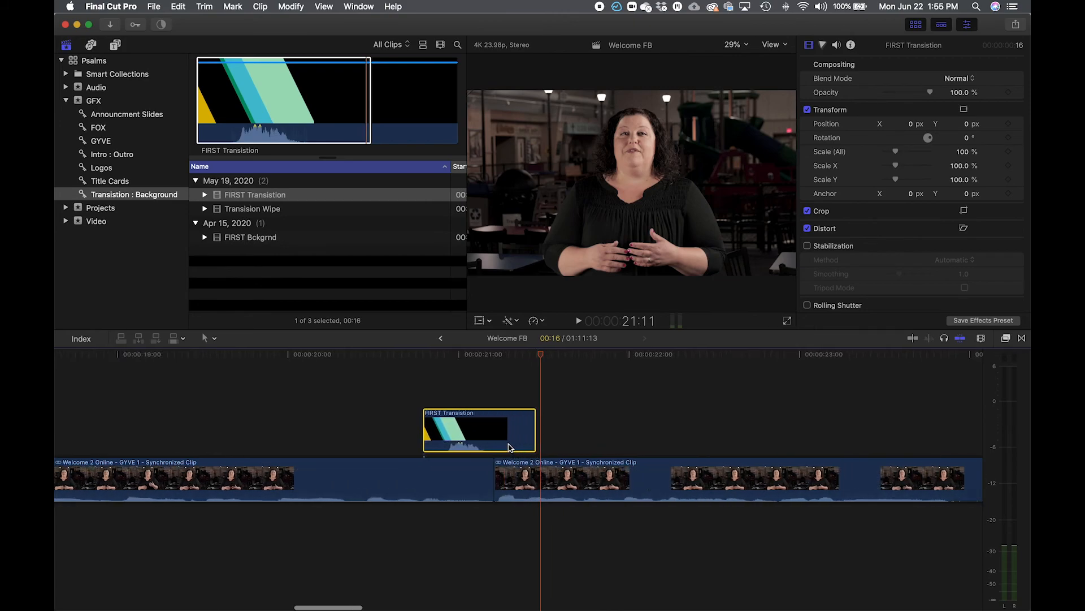
pyautogui.moveTo(453, 442); pyautogui.dragTo(494, 428)
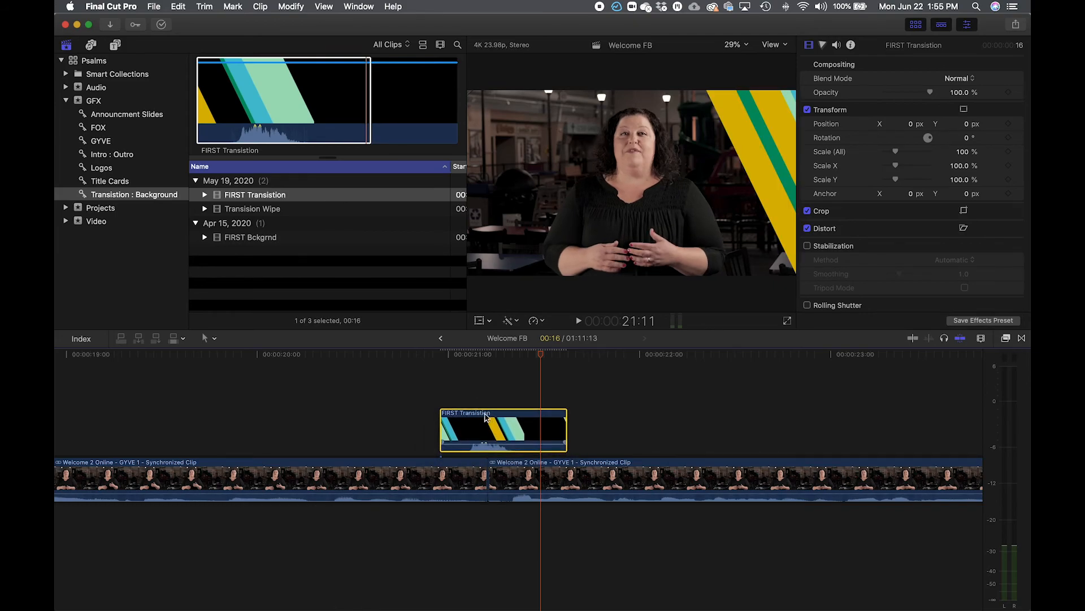
# Play the Welcome 2 Online cut with the connected FIRST Transistion from well before the graphic.
pyautogui.click(433, 354)
pyautogui.press('space')
pyautogui.press('space')
pyautogui.click(250, 354)
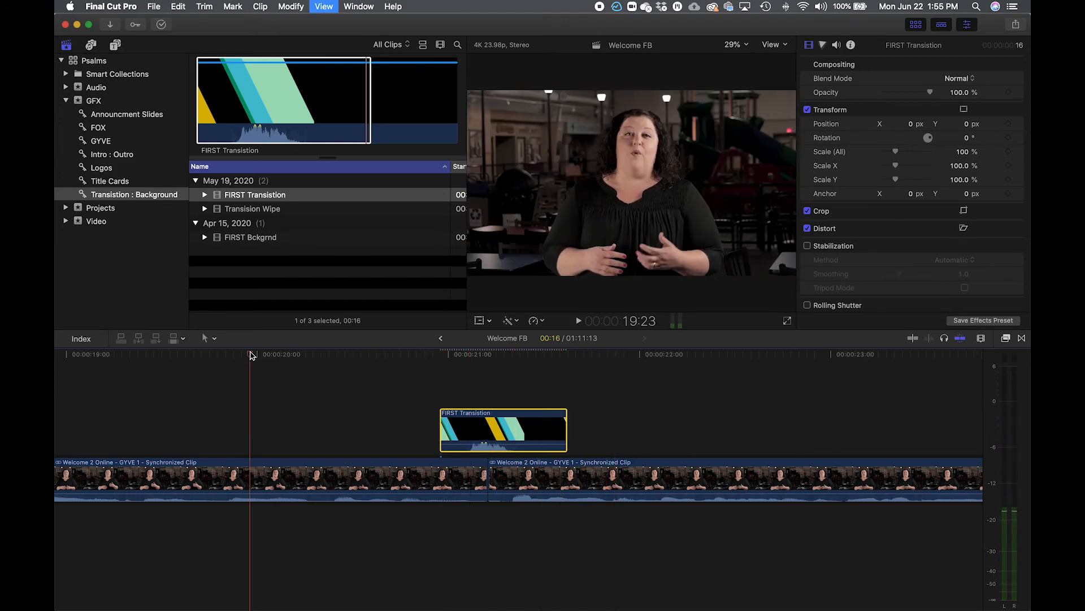
pyautogui.press('space')
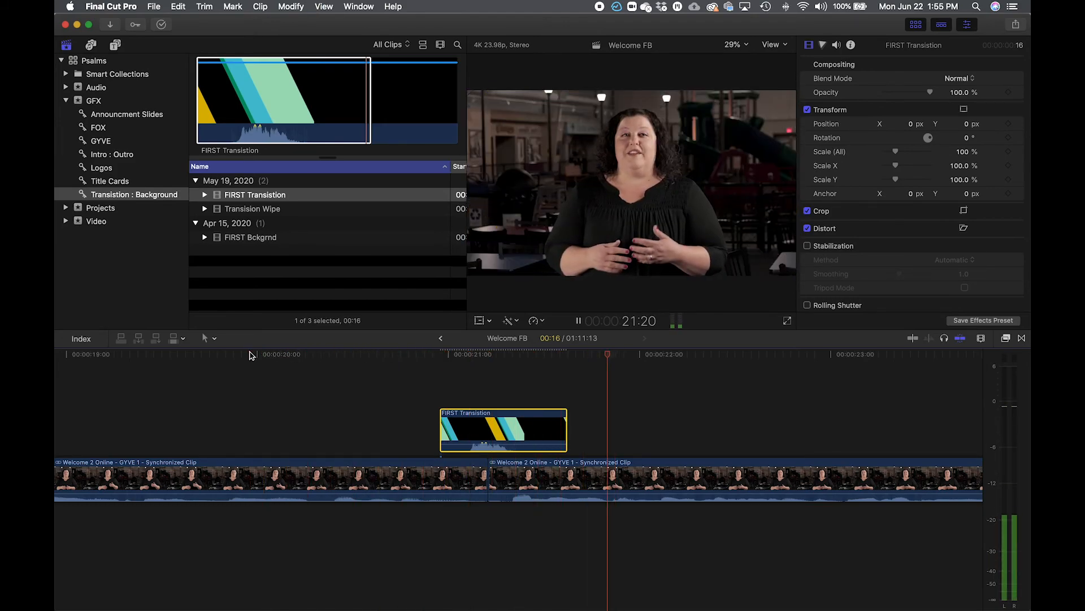
pyautogui.press('space')
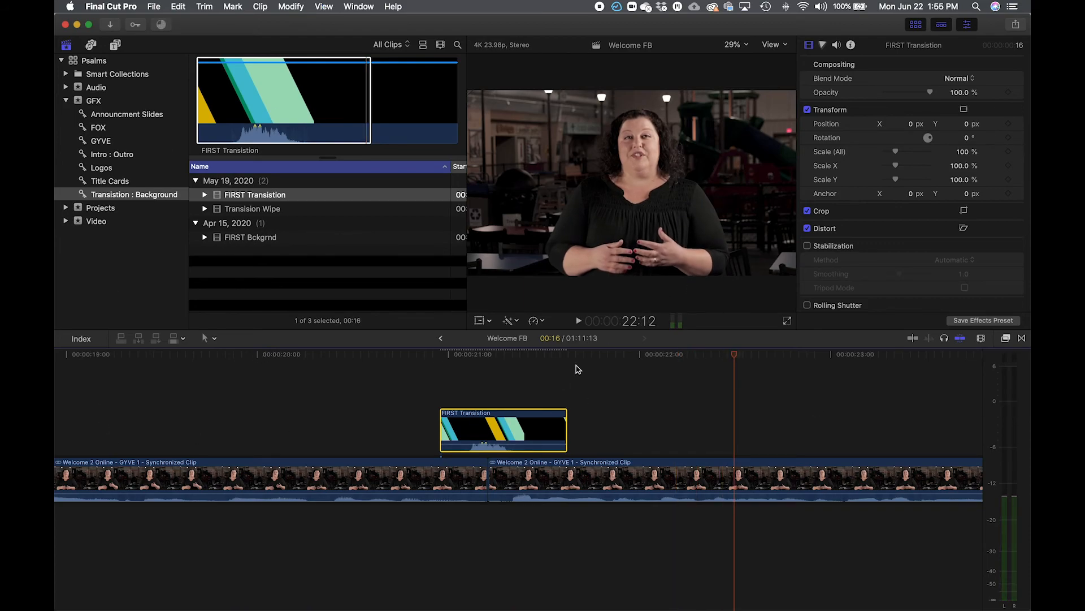
# Set the connected FIRST Transistion's volume to -6 dB and play it back over the cut.
pyautogui.click(836, 45)
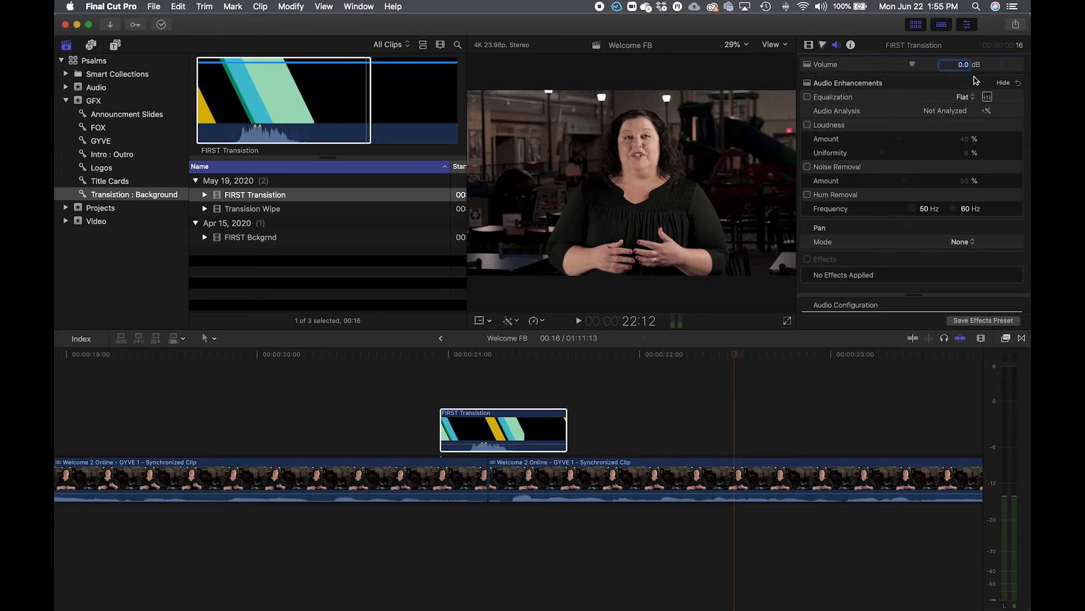
pyautogui.press('ctrl+super+q')
pyautogui.press('Return')
pyautogui.click(394, 357)
pyautogui.press('space')
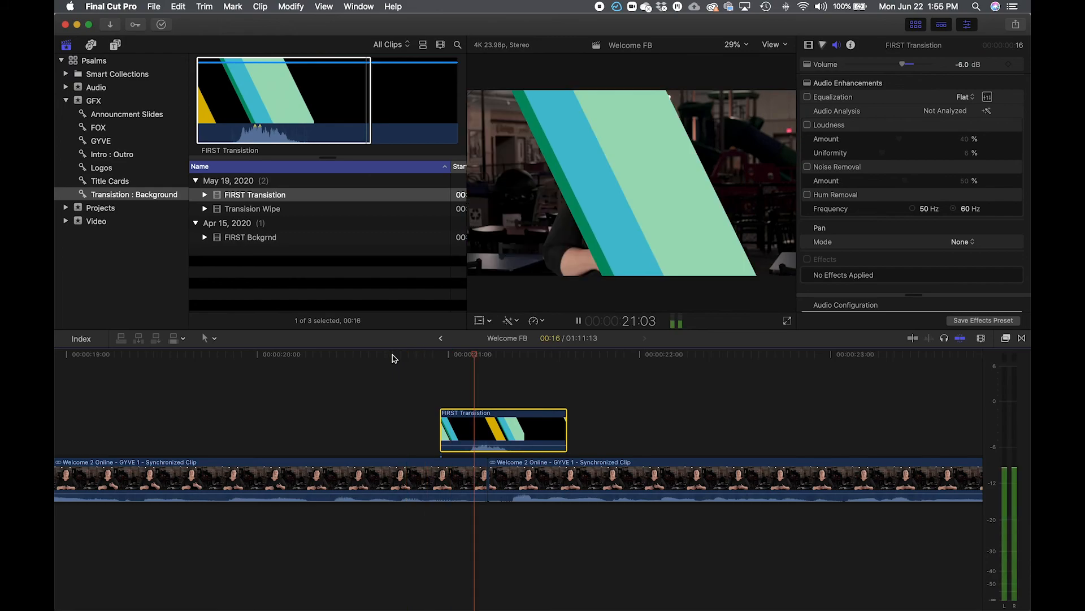
pyautogui.press('space')
# Play through the cut between the second Welcome 2 Online clip and the first Welcome 3 clip.
pyautogui.press('super+minus')
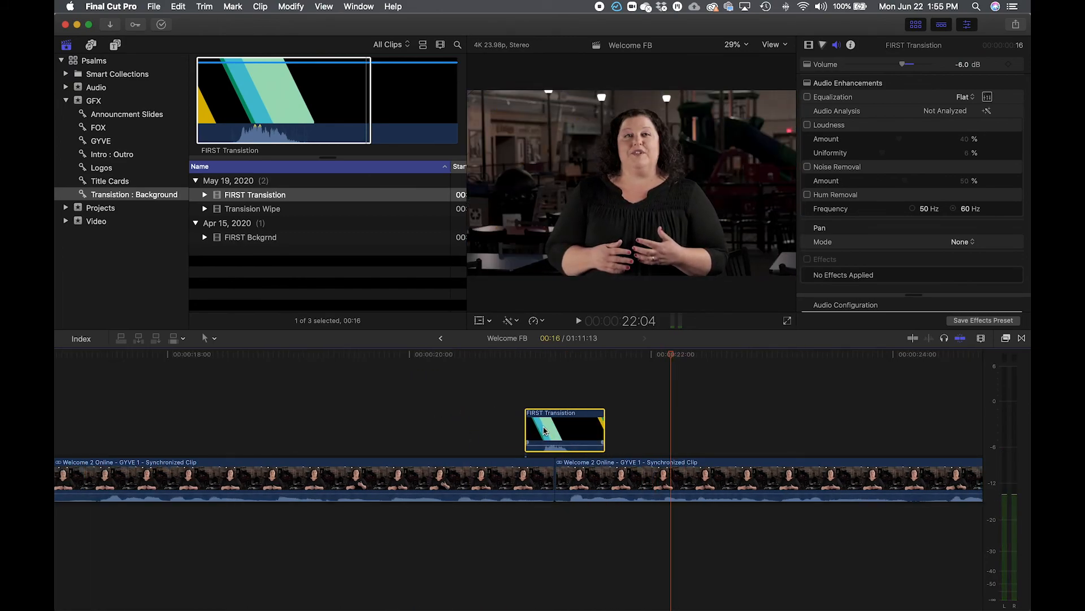
pyautogui.press('super+minus')
pyautogui.press('super+minus')
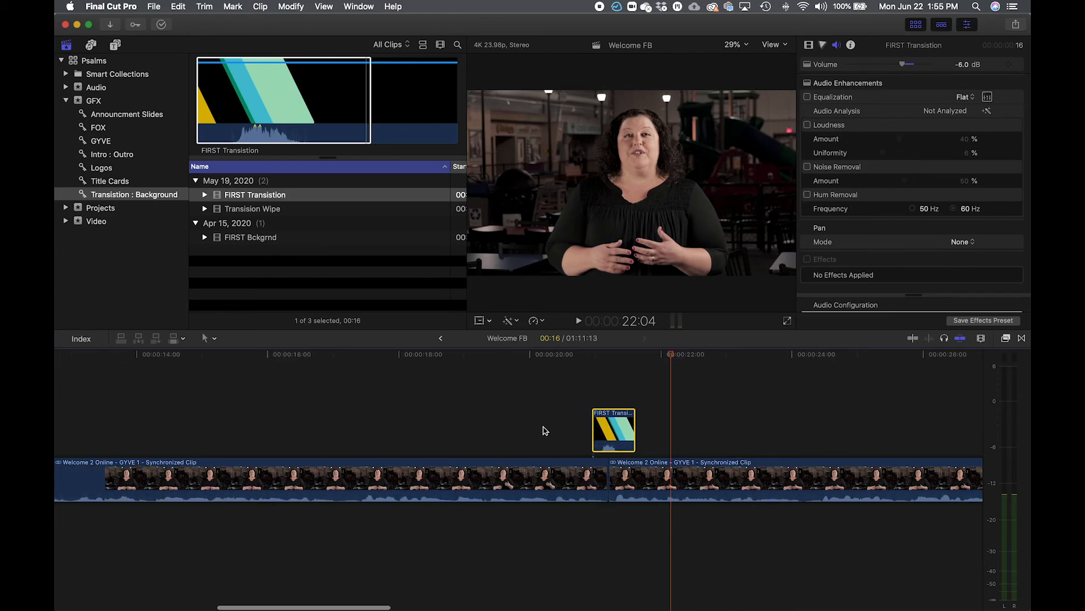
pyautogui.hscroll(10, 757, 463)
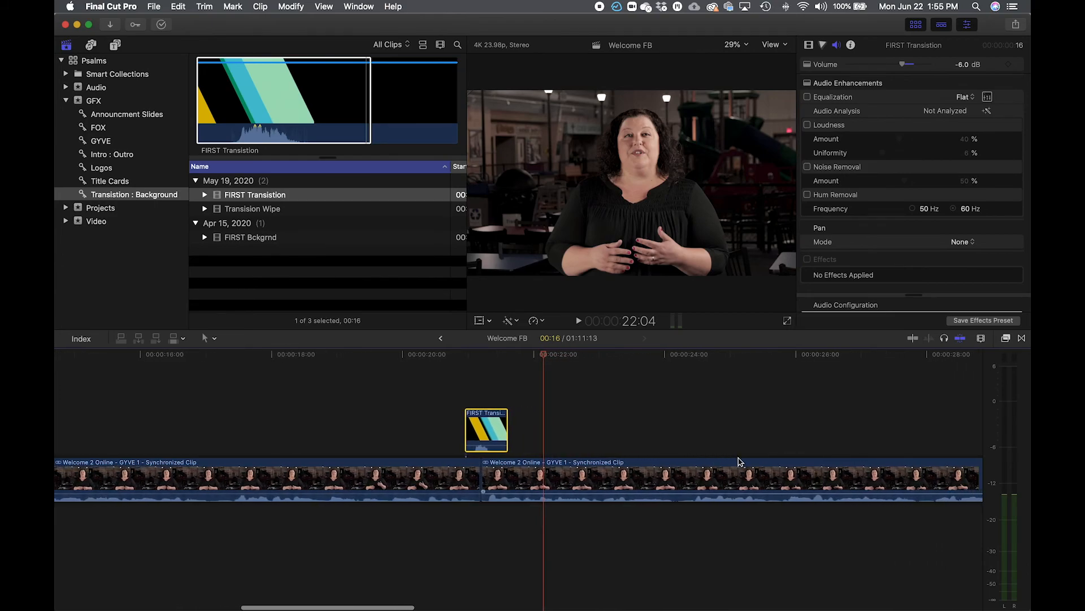
pyautogui.hscroll(14, 739, 462)
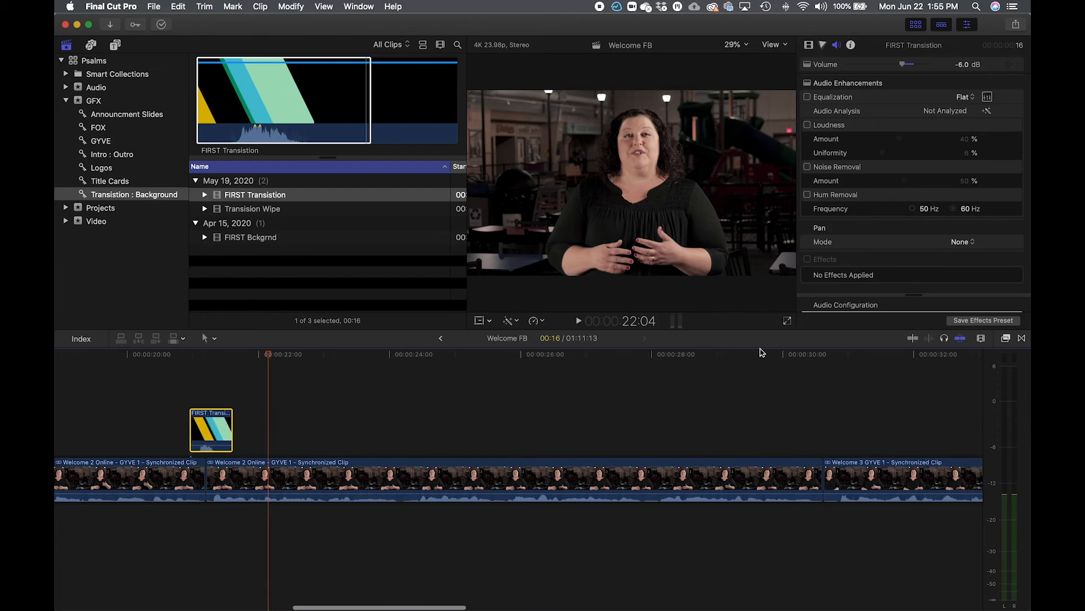
pyautogui.hscroll(2, 729, 475)
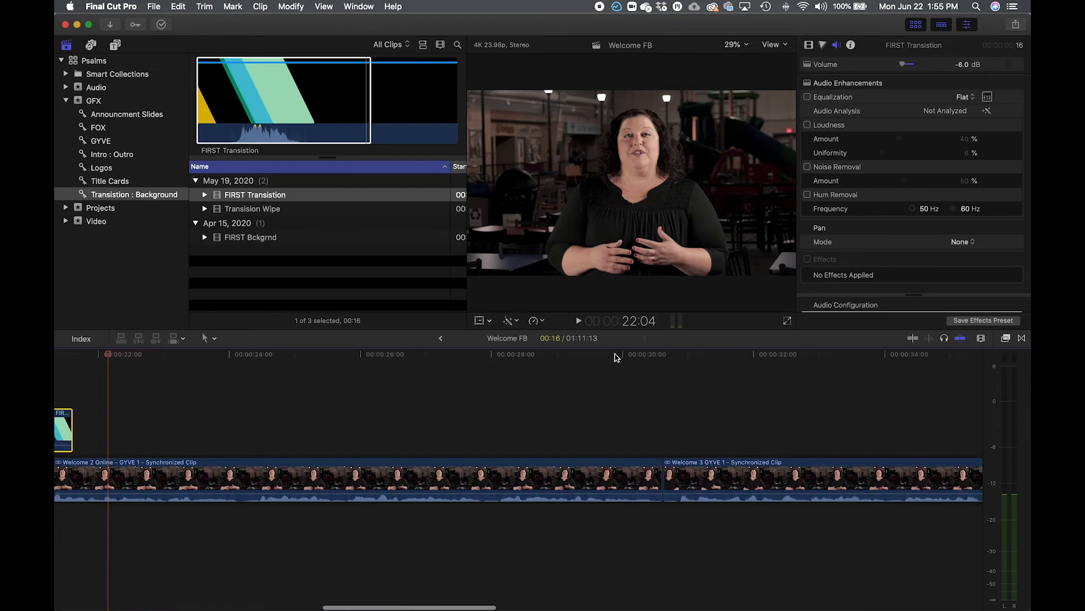
pyautogui.click(583, 358)
pyautogui.press('space')
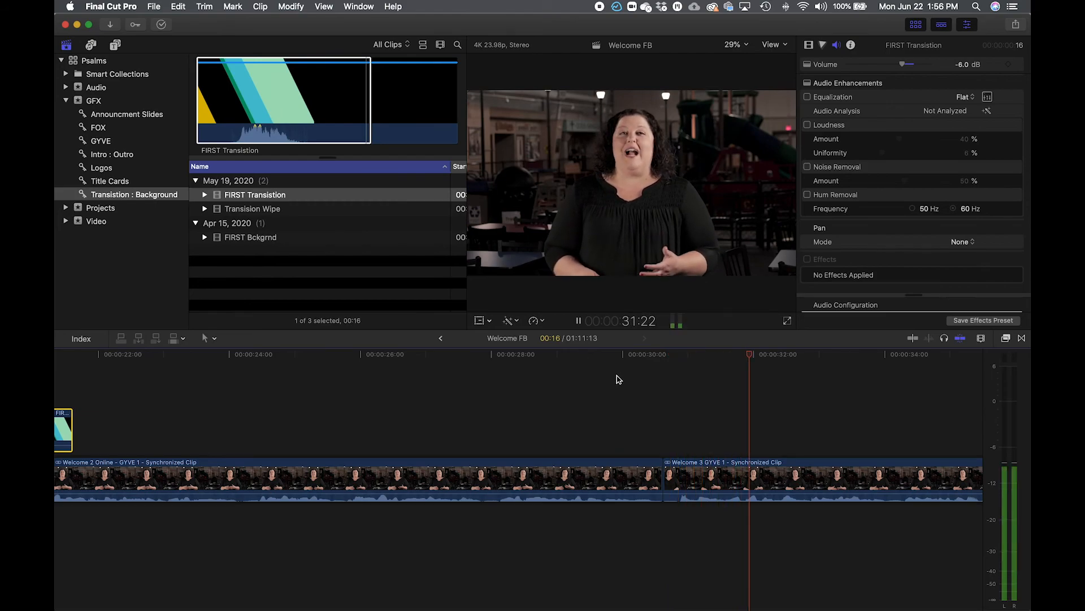
pyautogui.press('space')
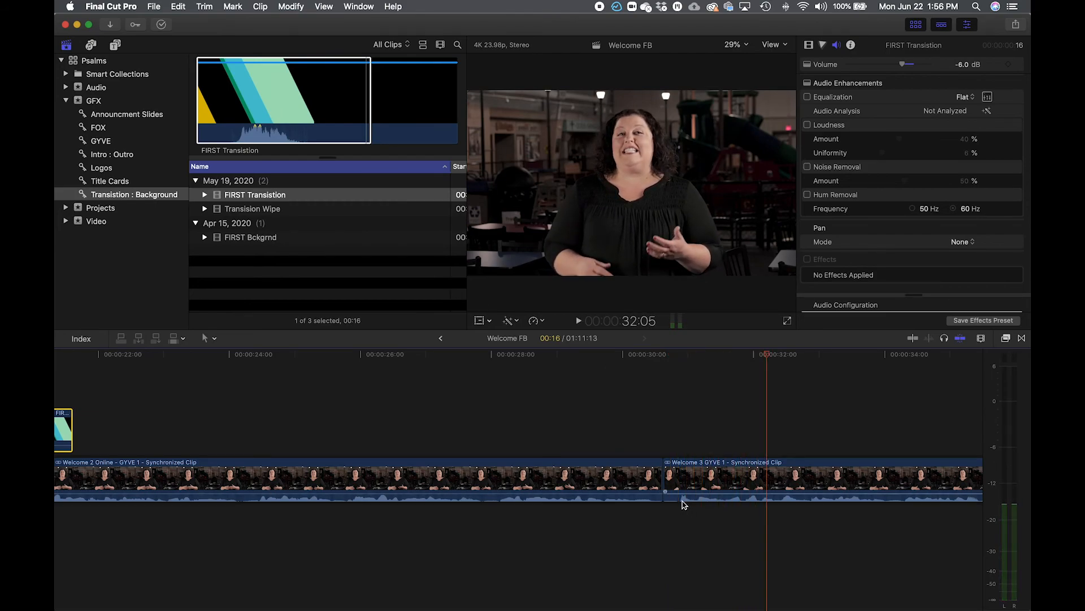
# Trim 3 frames from the start of the first Welcome 3 clip and connect the 16-frame FIRST Transistion above that cut.
pyautogui.scroll(1, 671, 480)
pyautogui.scroll(2, 673, 481)
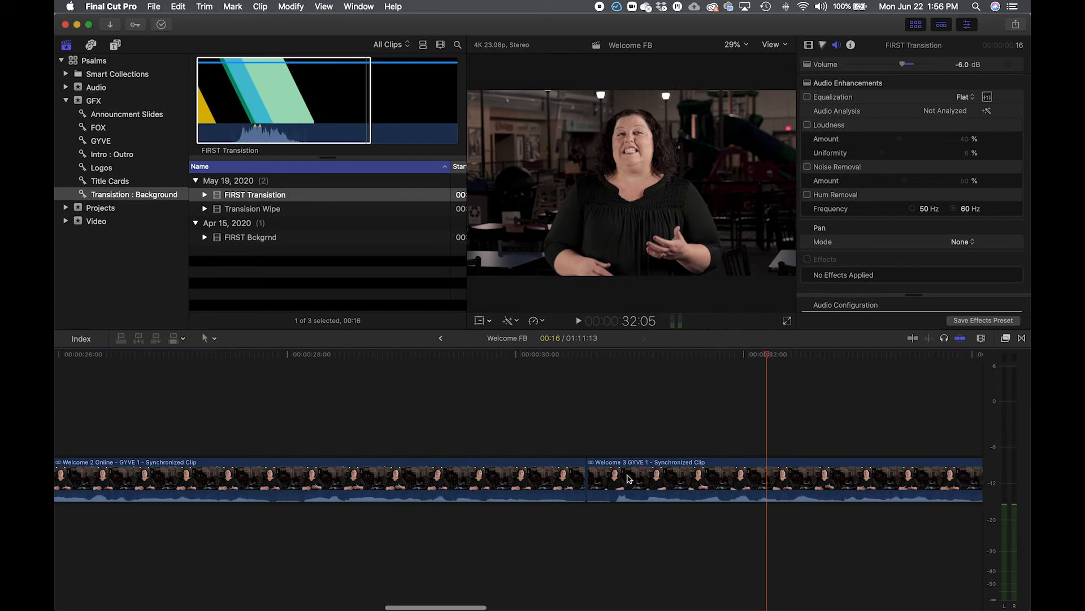
pyautogui.moveTo(588, 479); pyautogui.dragTo(602, 479)
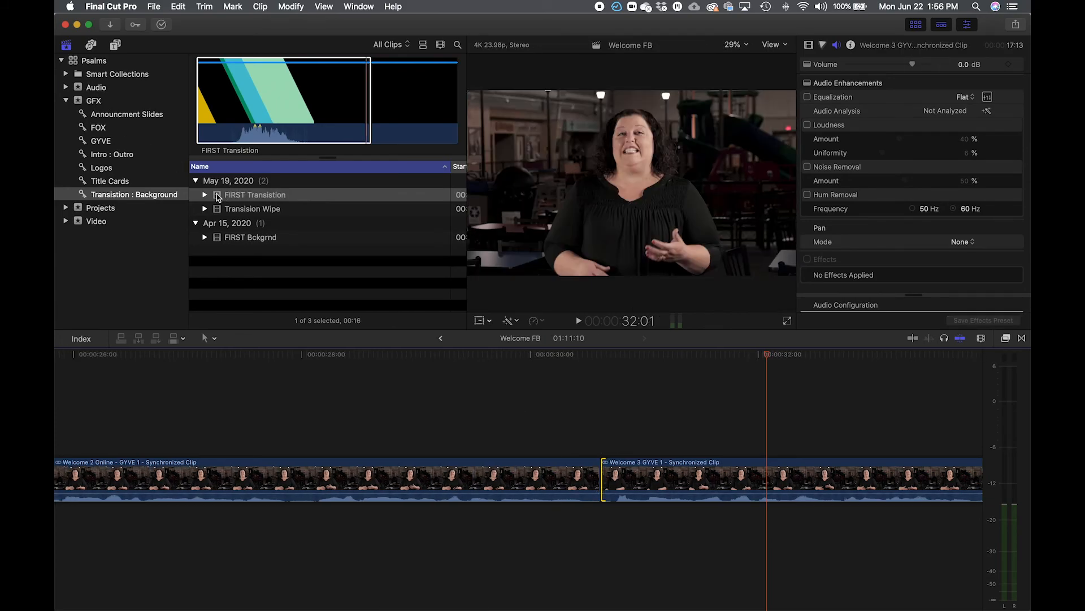
pyautogui.moveTo(217, 196); pyautogui.dragTo(576, 434)
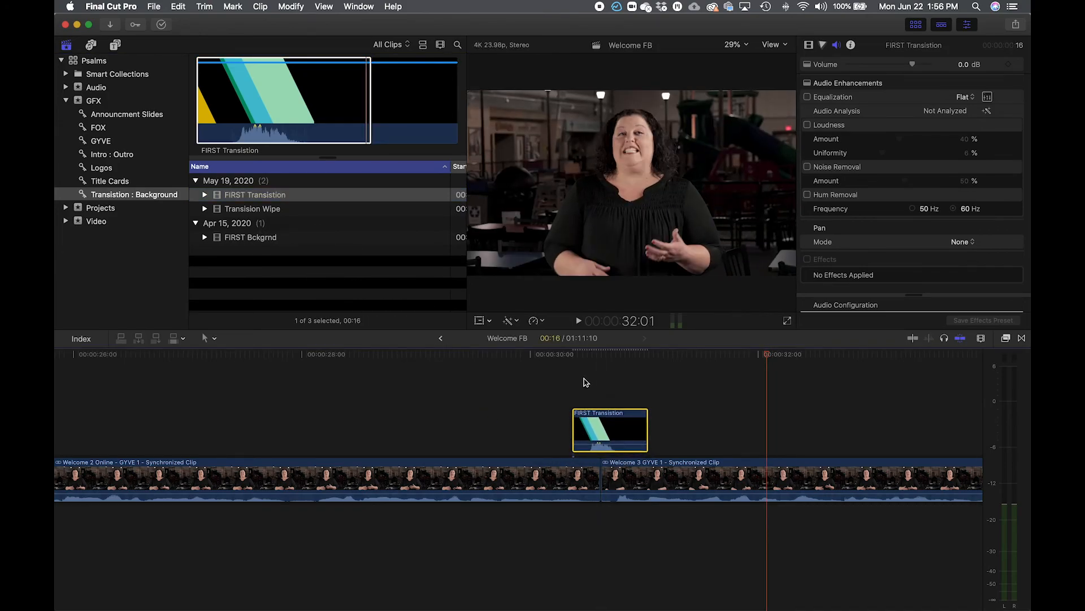
# Play over the cut, trim 2 frames from the end of Welcome 2 Online, and shift the connected transition earlier to match.
pyautogui.click(458, 355)
pyautogui.press('space')
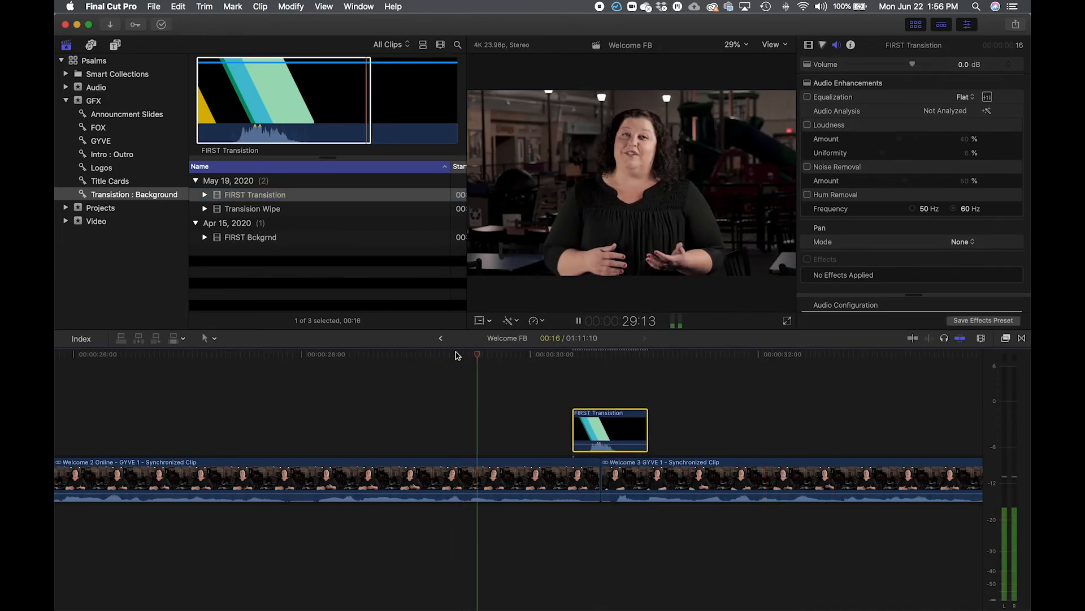
pyautogui.press('space')
pyautogui.click(597, 480)
pyautogui.moveTo(597, 480); pyautogui.dragTo(589, 484)
pyautogui.moveTo(610, 423); pyautogui.dragTo(606, 423)
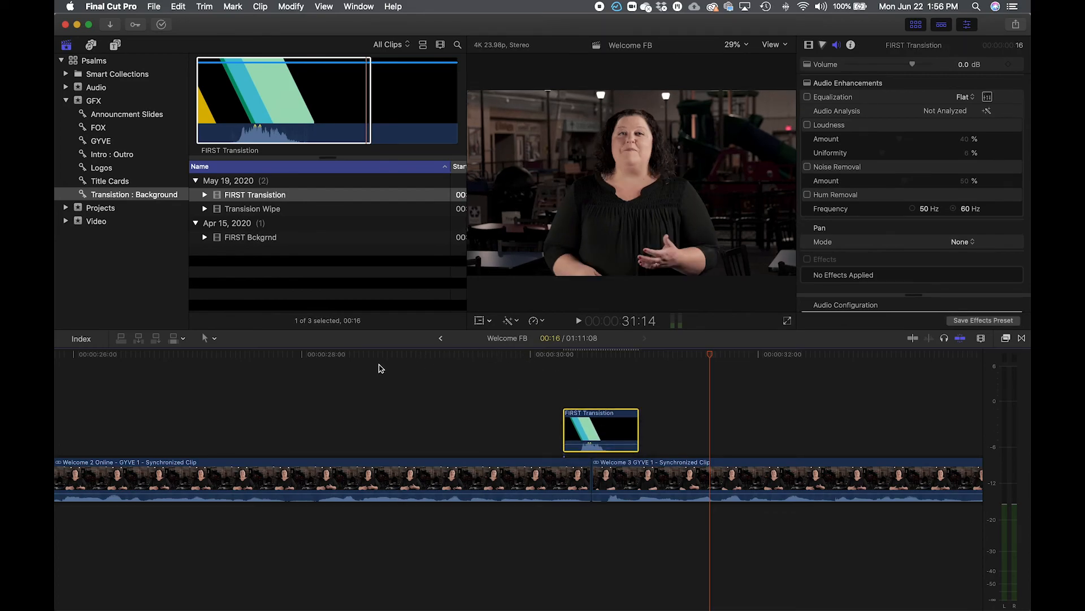
# Play back the transition into Welcome 3 and set its volume to -6 dB.
pyautogui.click(283, 357)
pyautogui.press('space')
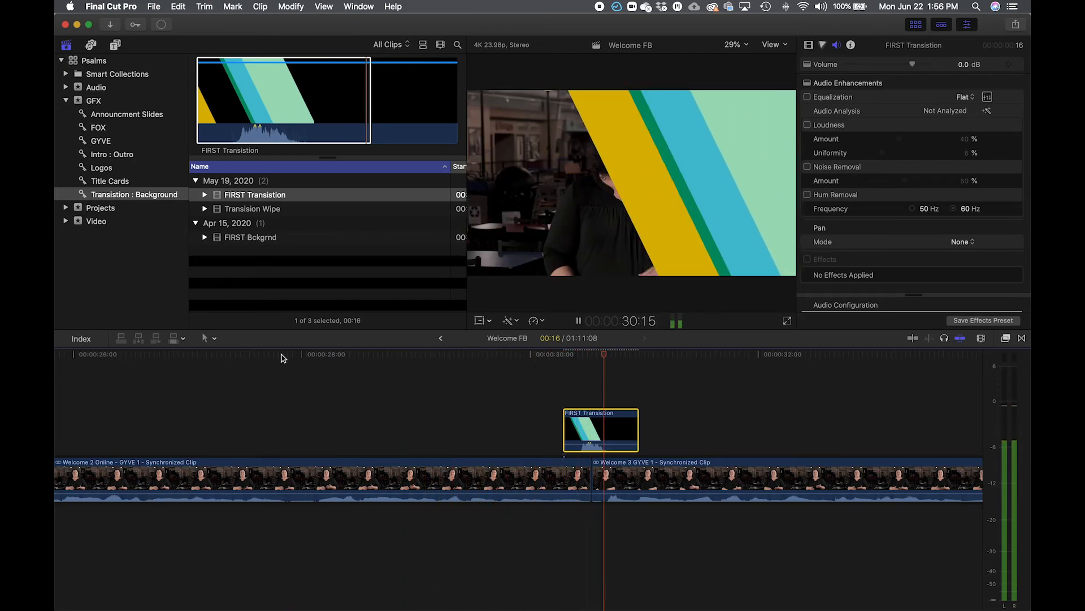
pyautogui.press('space')
pyautogui.click(964, 64)
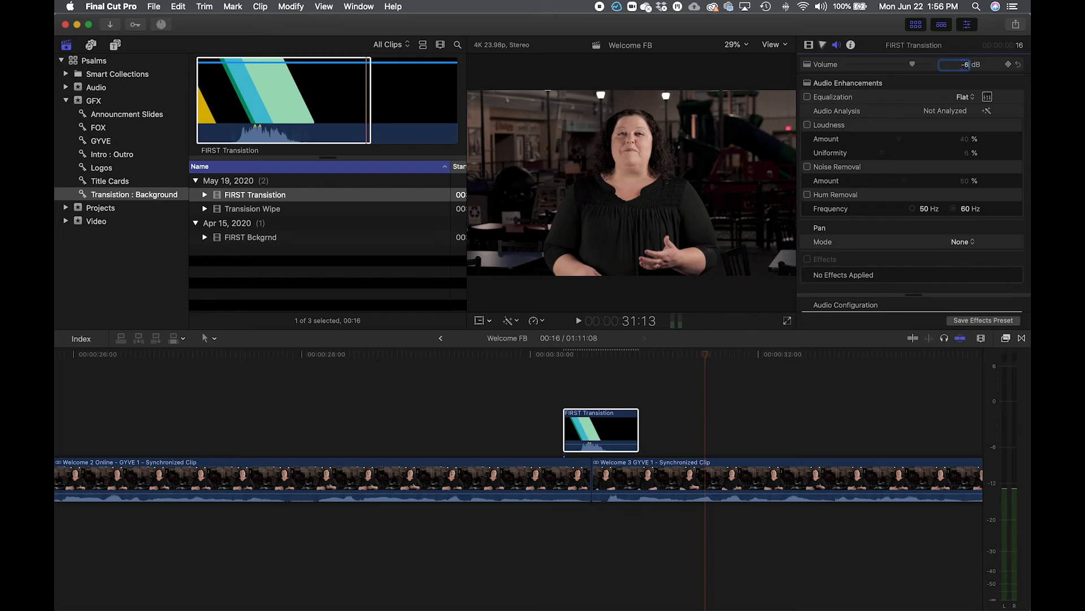
pyautogui.write('-6')
pyautogui.press('Return')
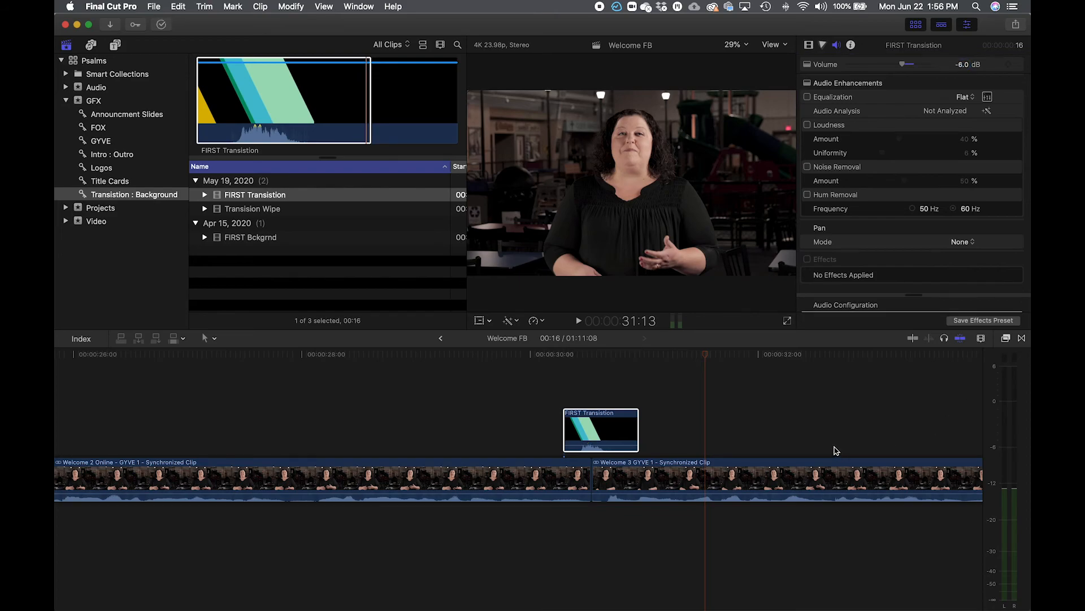
# Play through the cut between the two Welcome 3 clips.
pyautogui.press('super+minus')
pyautogui.press('super+minus')
pyautogui.press('super+minus')
pyautogui.press('super+minus')
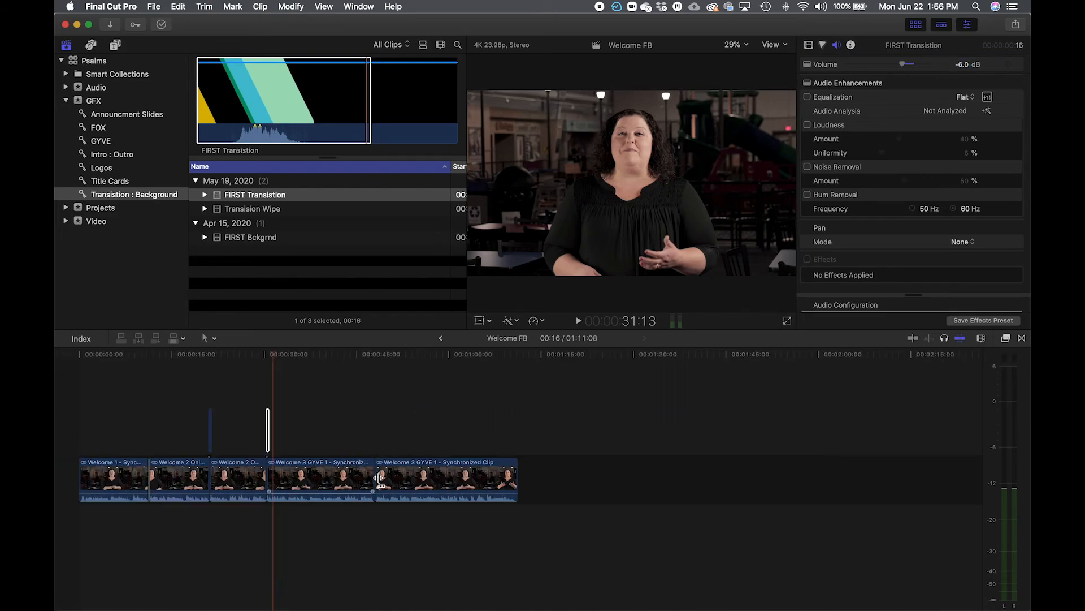
pyautogui.press('super+equal')
pyautogui.press('super+equal')
pyautogui.press('super+equal')
pyautogui.press('super+equal')
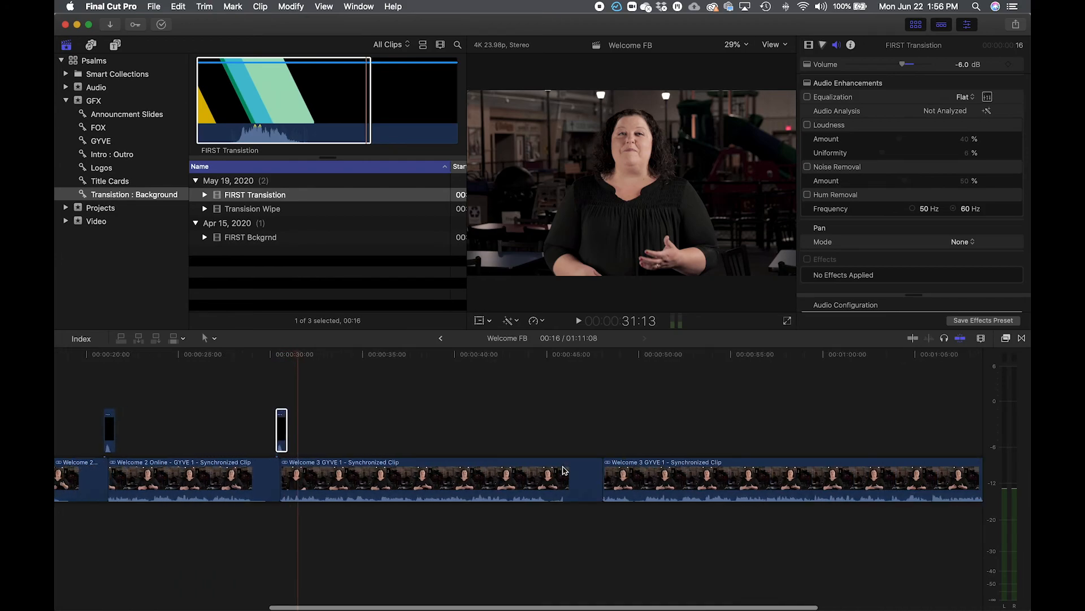
pyautogui.hscroll(3, 654, 465)
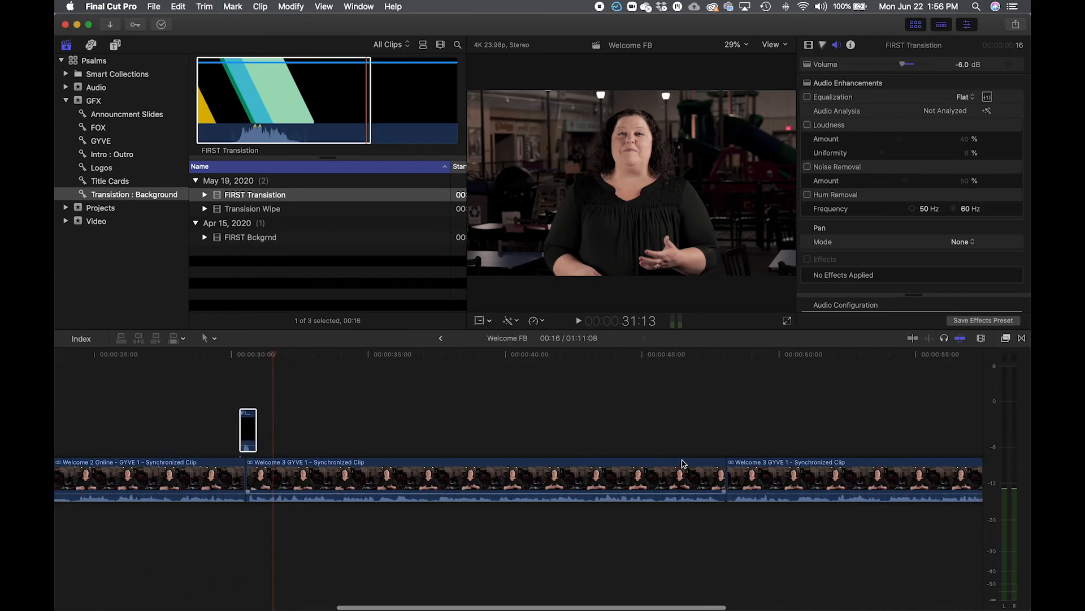
pyautogui.click(649, 355)
pyautogui.press('space')
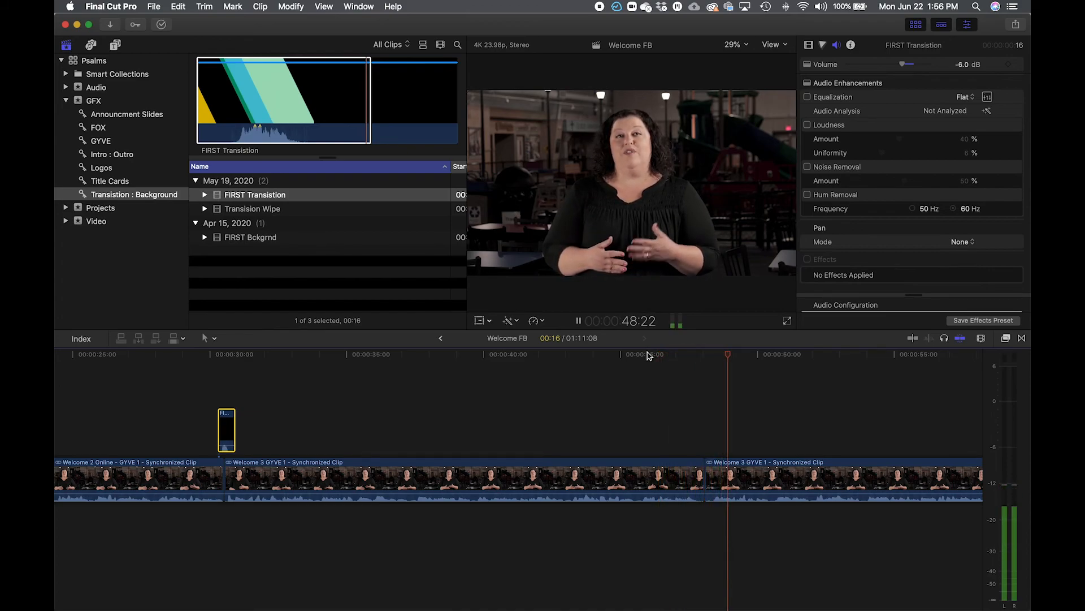
pyautogui.press('space')
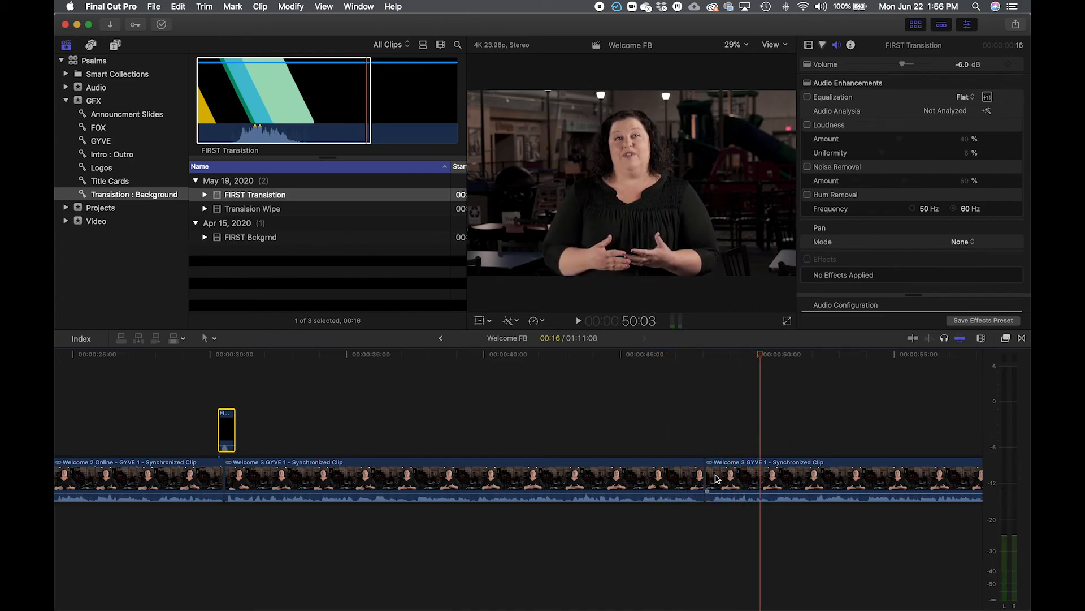
# Connect the 16-frame FIRST Transistion above the cut between the two Welcome 3 clips and play it back.
pyautogui.press('super+equal')
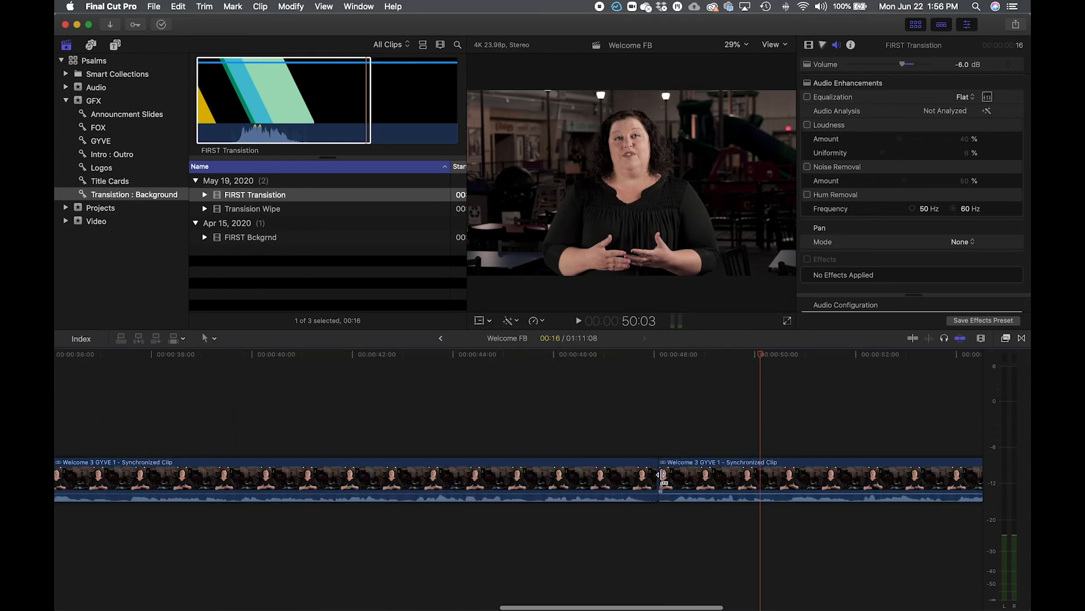
pyautogui.moveTo(220, 198); pyautogui.dragTo(649, 433)
pyautogui.click(631, 355)
pyautogui.press('space')
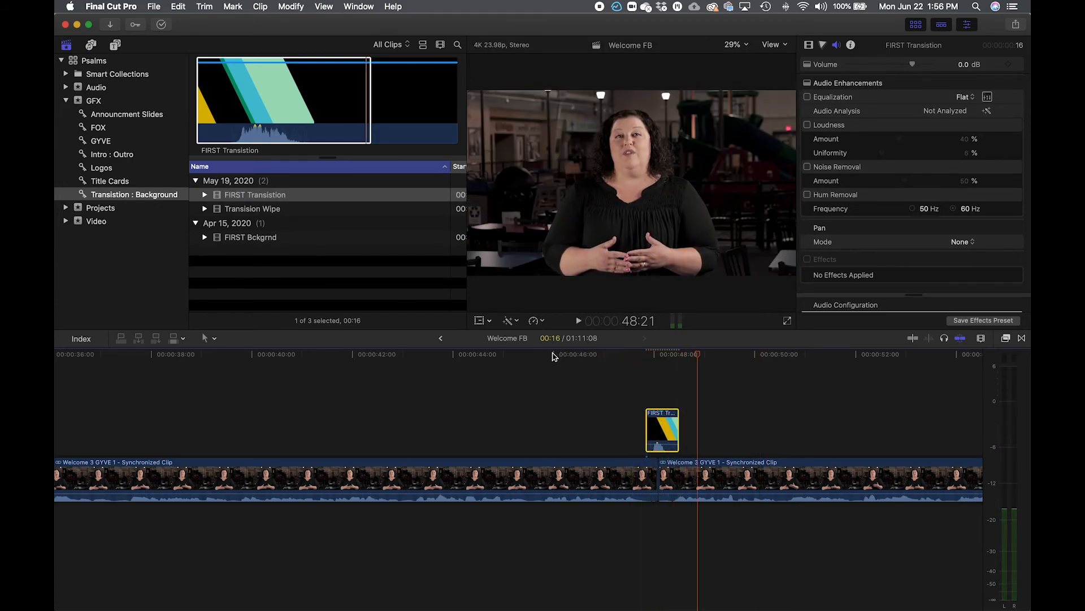
pyautogui.click(555, 356)
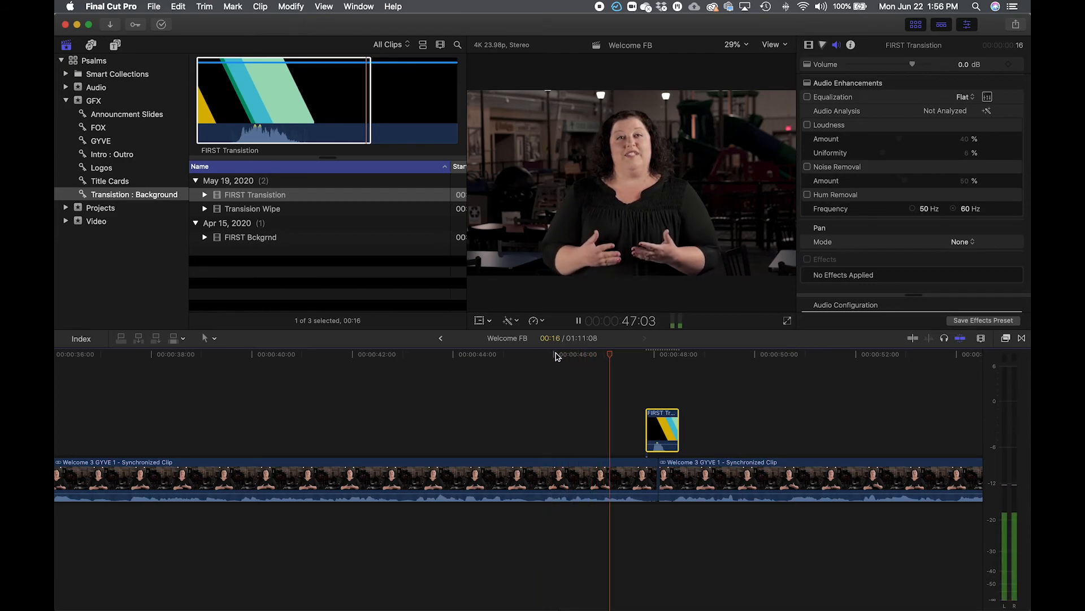
pyautogui.press('space')
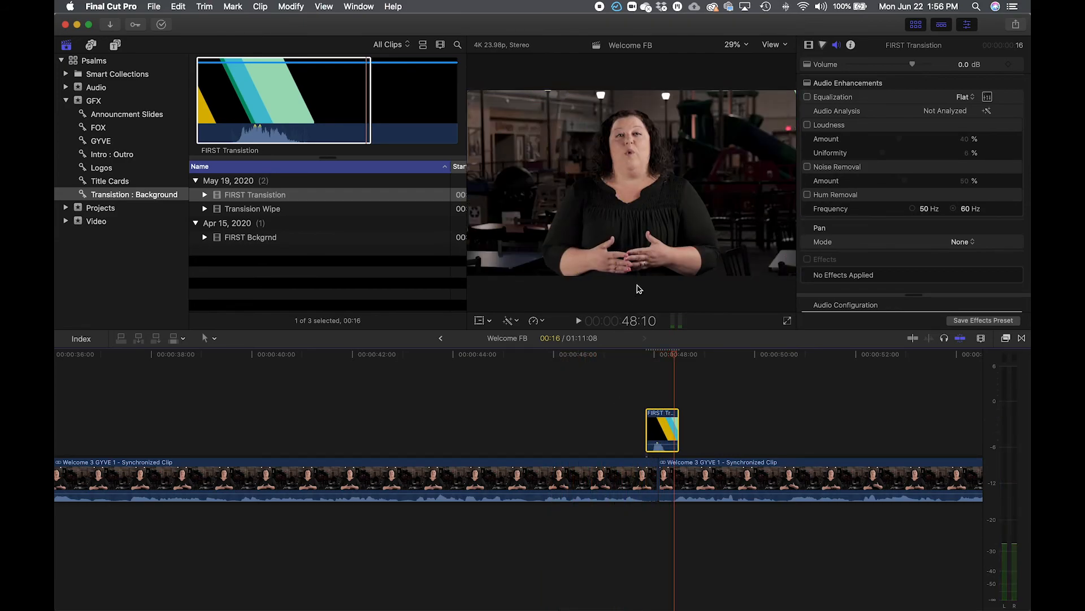
pyautogui.click(624, 354)
pyautogui.press('space')
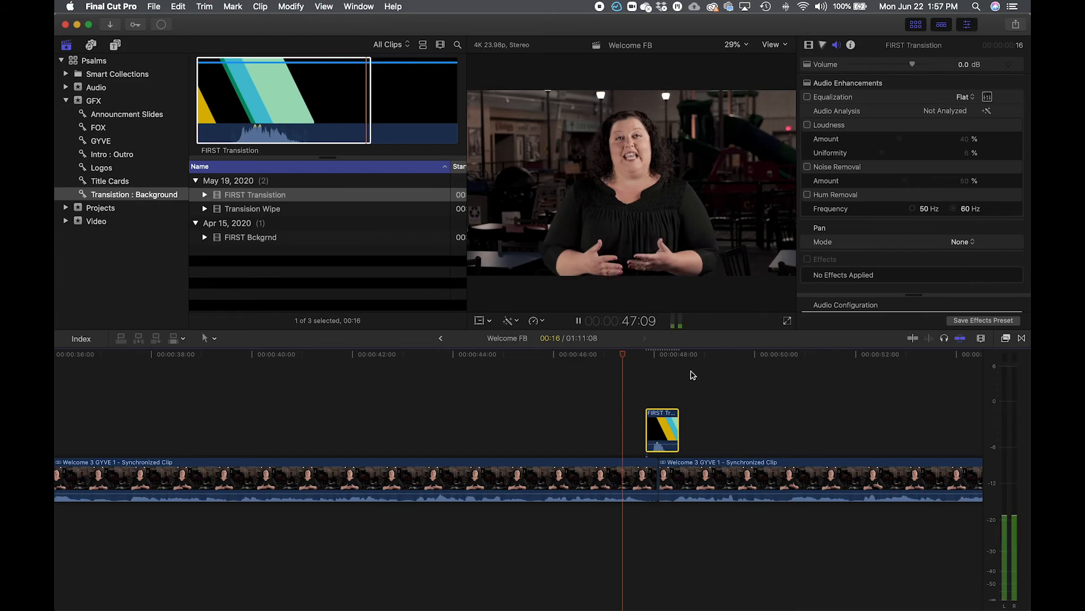
# Trim 6 frames from the end of the first Welcome 3 clip and shift the connected transition earlier to match.
pyautogui.press('super+equal')
pyautogui.press('super+equal')
pyautogui.press('super+equal')
pyautogui.press('super+equal')
pyautogui.press('super+equal')
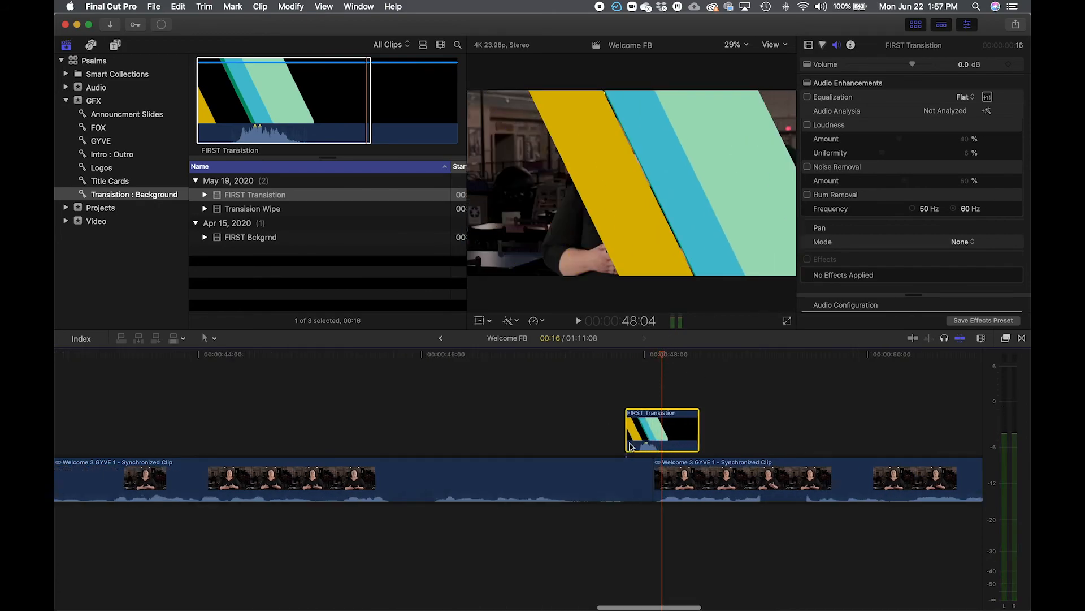
pyautogui.moveTo(640, 472); pyautogui.dragTo(560, 475)
pyautogui.moveTo(640, 427); pyautogui.dragTo(581, 427)
pyautogui.press('super+minus')
pyautogui.press('super+minus')
pyautogui.press('super+minus')
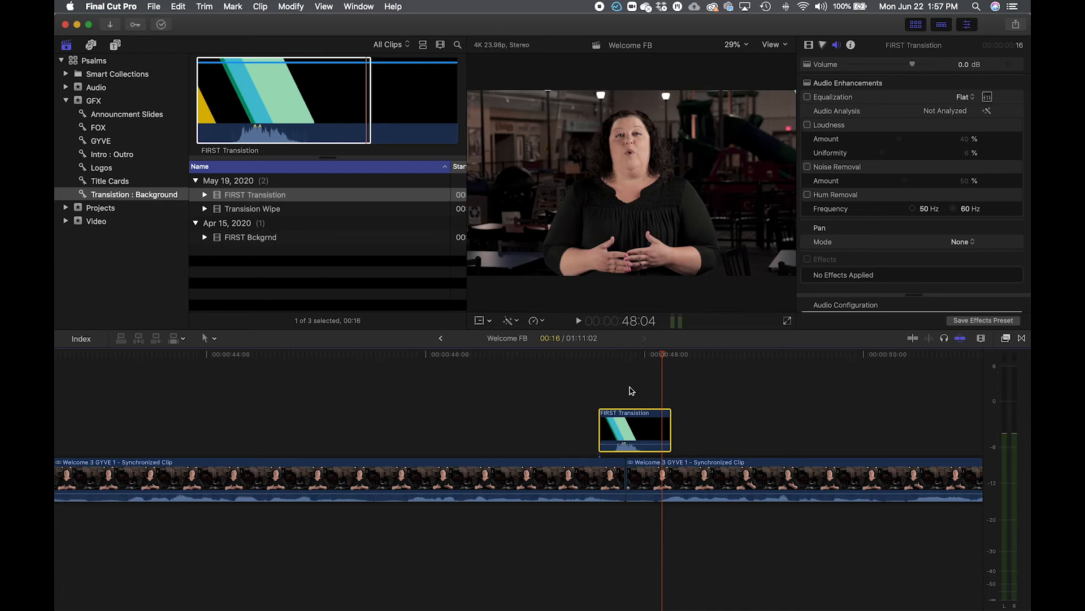
# Play over the tightened cut and trim 4 frames from the start of the second Welcome 3 clip.
pyautogui.click(444, 354)
pyautogui.press('space')
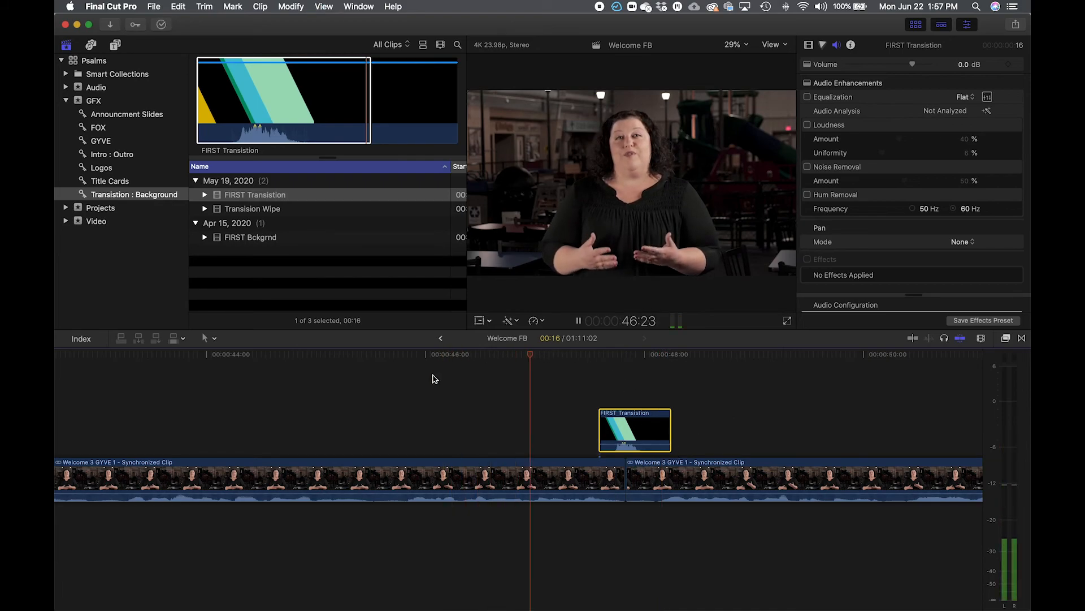
pyautogui.press('space')
pyautogui.click(632, 481)
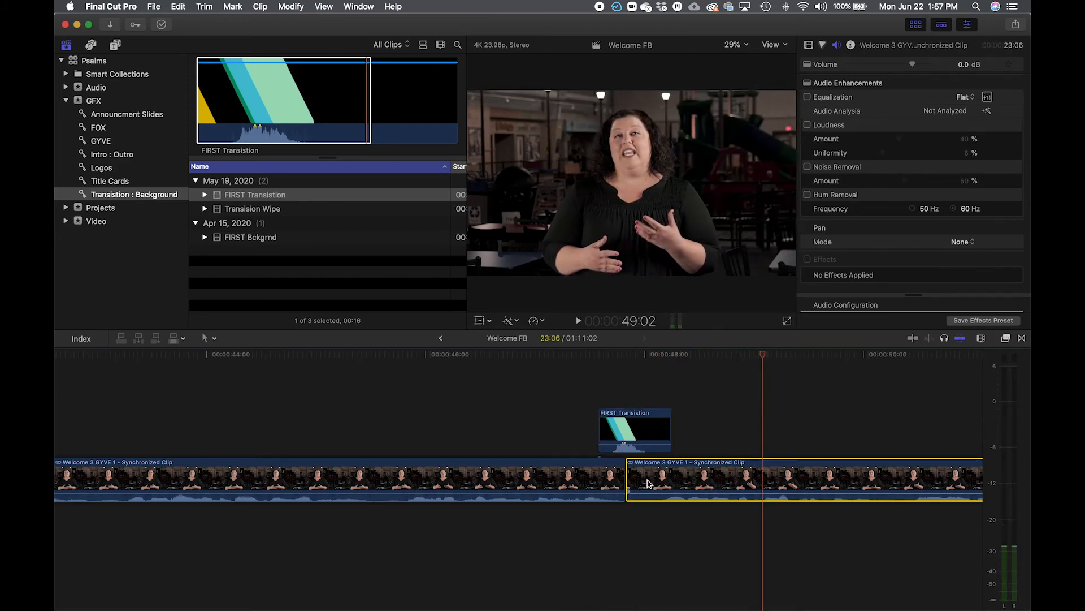
pyautogui.press('super+equal')
pyautogui.press('super+equal')
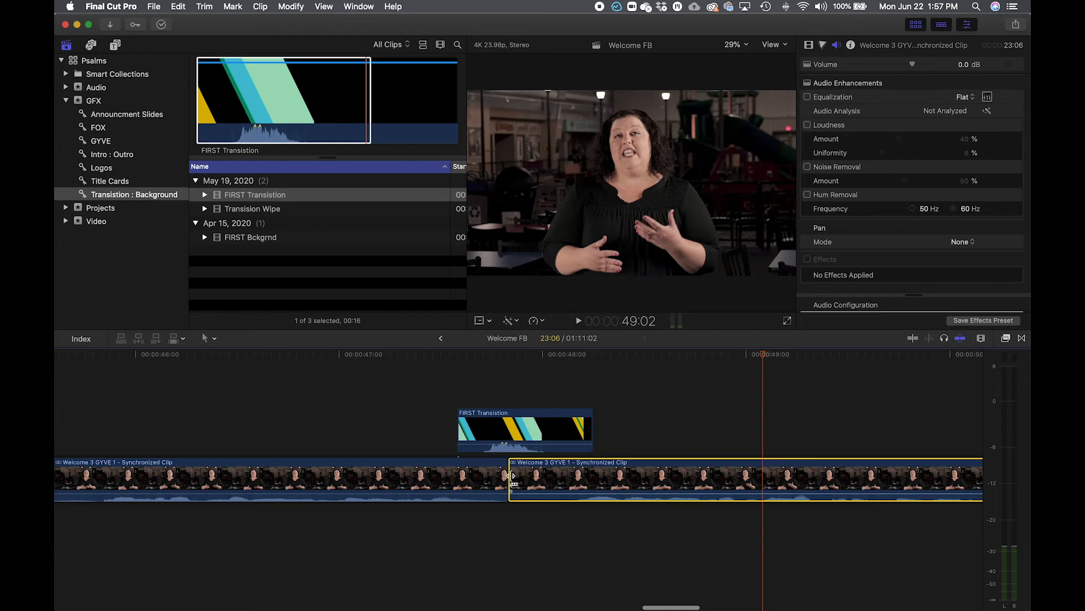
pyautogui.moveTo(513, 476); pyautogui.dragTo(548, 476)
pyautogui.press('super+minus')
pyautogui.press('super+minus')
pyautogui.press('super+minus')
pyautogui.press('super+minus')
# Play back the transition between the Welcome 3 clips and set its volume to -6 dB.
pyautogui.click(574, 356)
pyautogui.press('space')
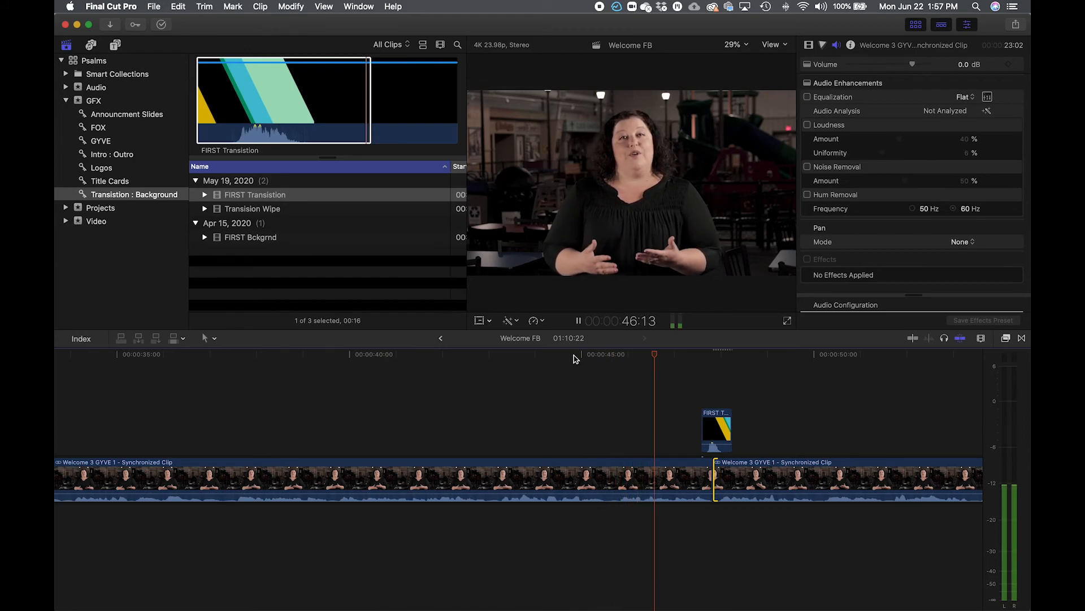
pyautogui.press('space')
pyautogui.click(719, 423)
pyautogui.hscroll(-1, 721, 423)
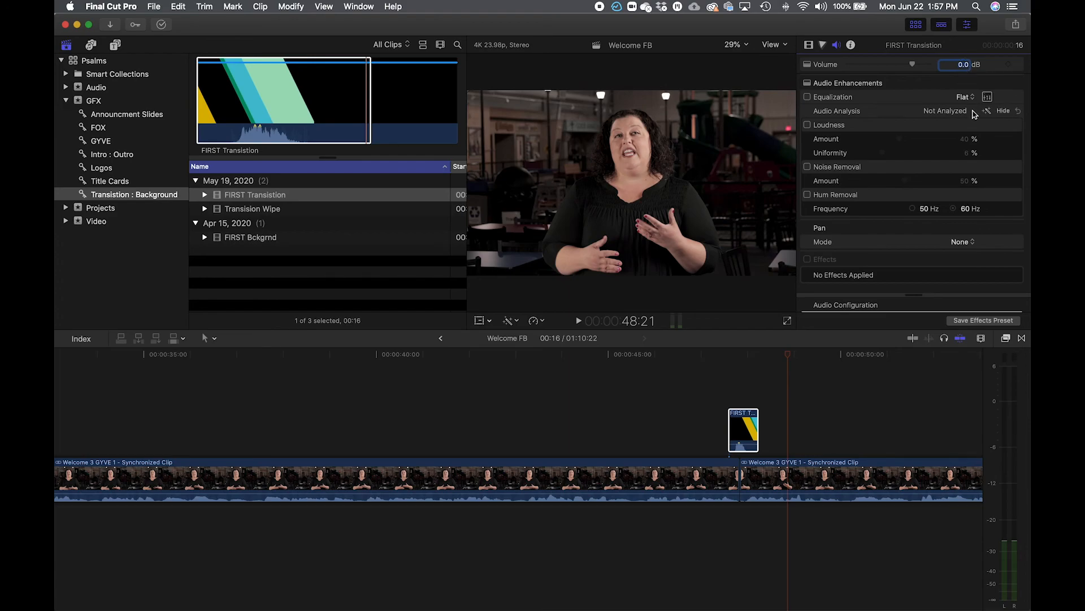
pyautogui.write('6')
pyautogui.press('Return')
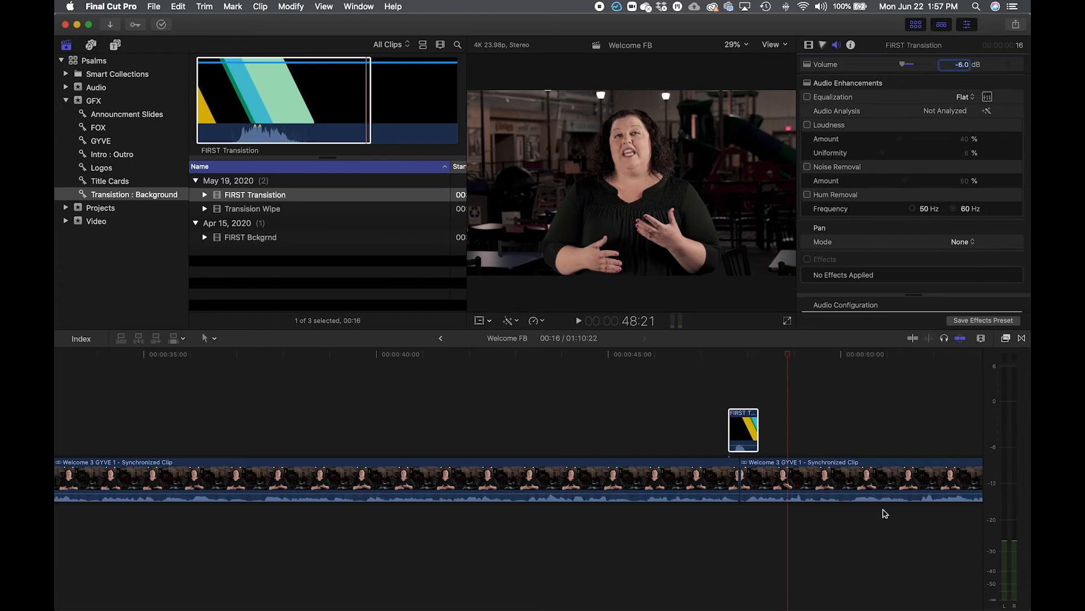
# Return the playhead to the project start, then find and preview the Champaign Location Pastor card in the GFX Title Cards collection.
pyautogui.scroll(-10, 886, 514)
pyautogui.scroll(-5, 838, 547)
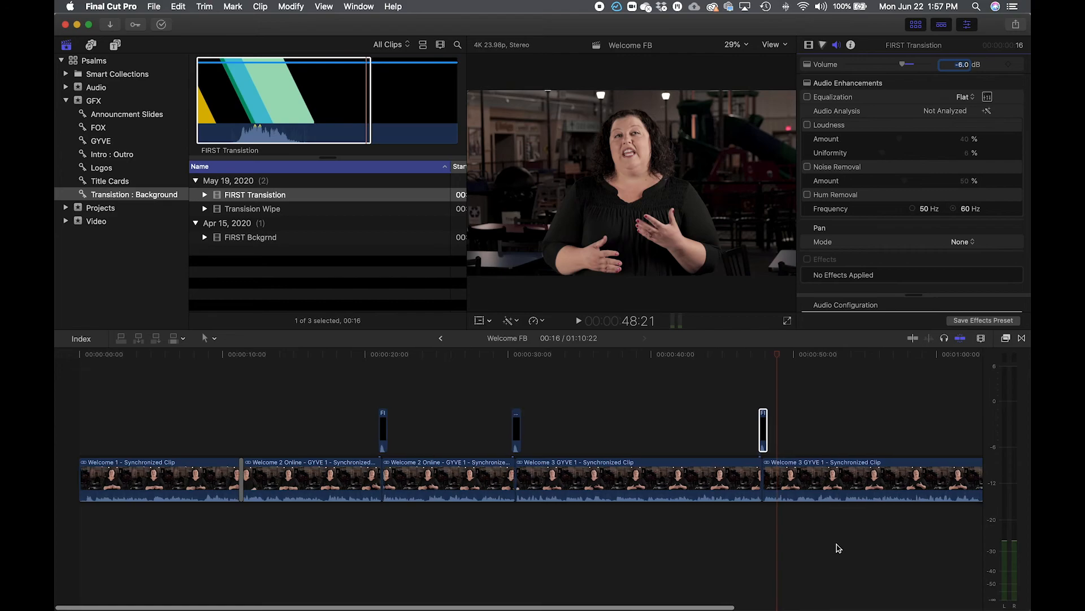
pyautogui.click(385, 580)
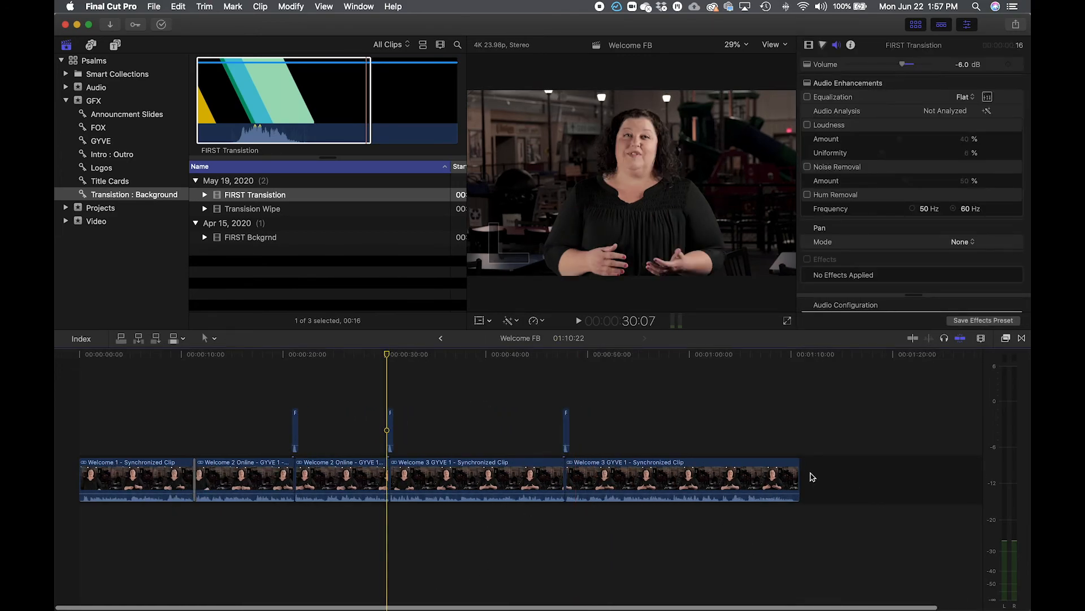
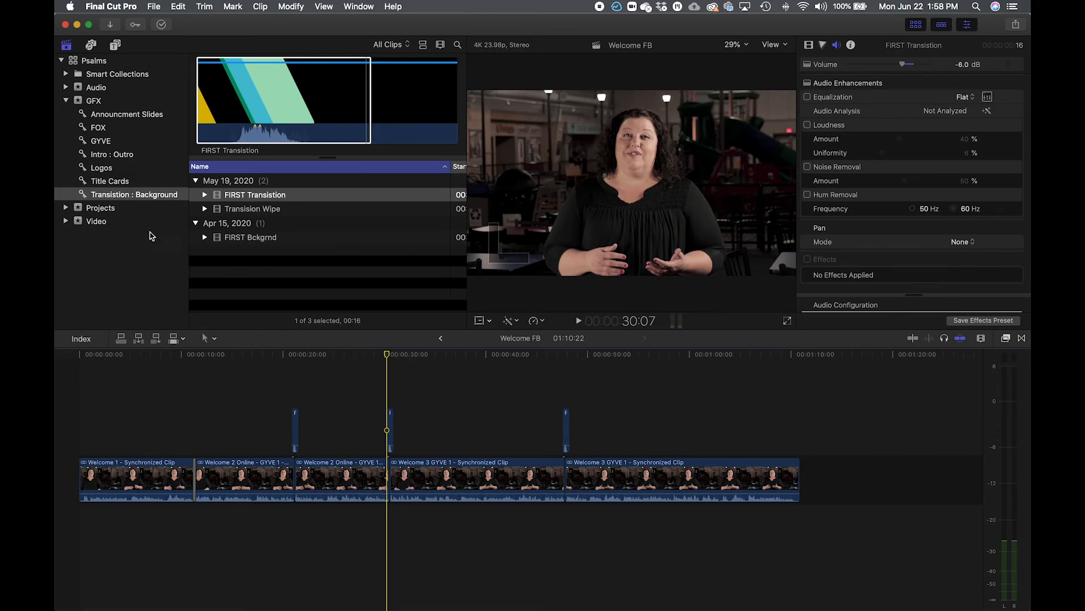
pyautogui.click(110, 181)
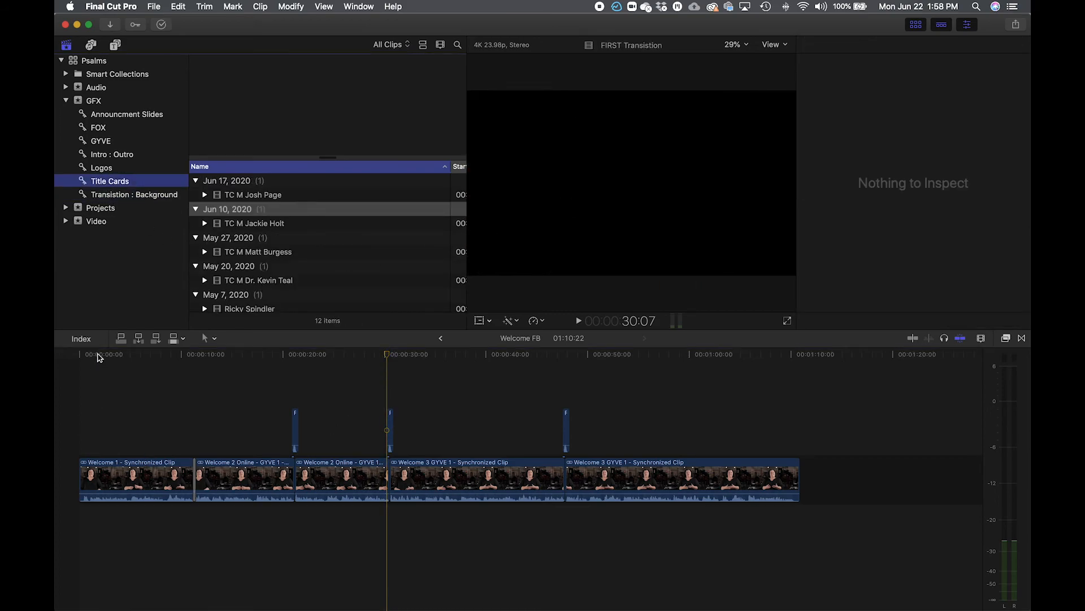
pyautogui.click(80, 356)
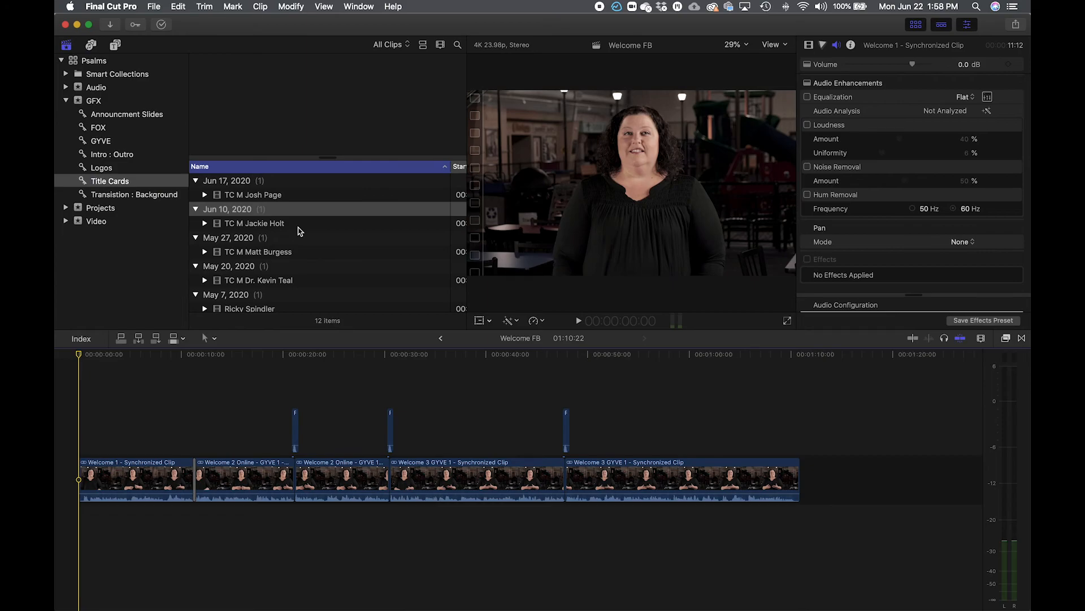
pyautogui.scroll(-5, 294, 228)
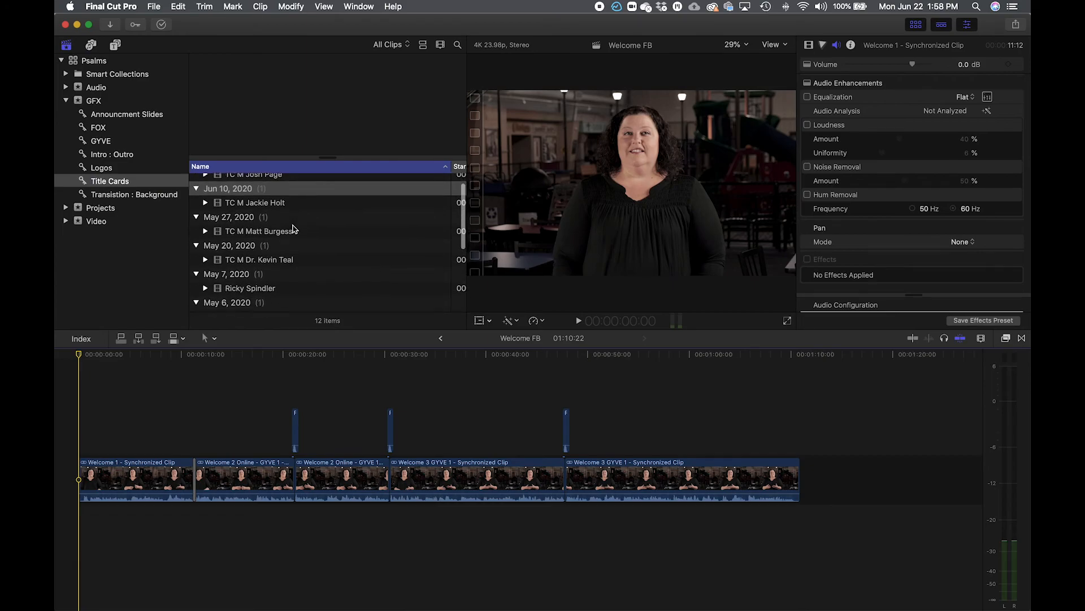
pyautogui.scroll(-6, 279, 264)
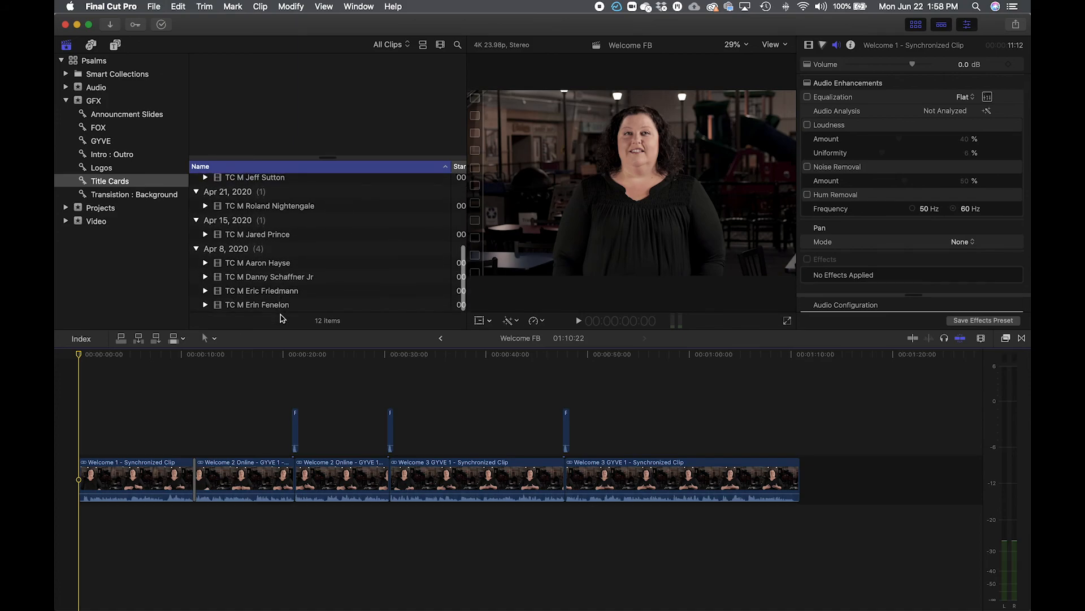
pyautogui.hscroll(2, 281, 312)
pyautogui.hscroll(-2, 282, 310)
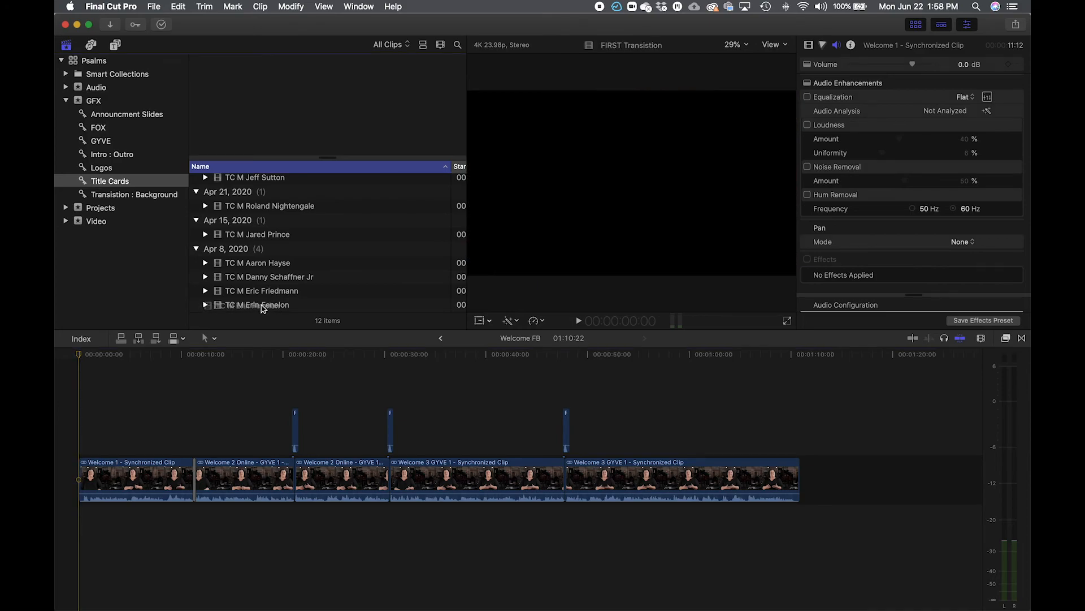
pyautogui.click(227, 307)
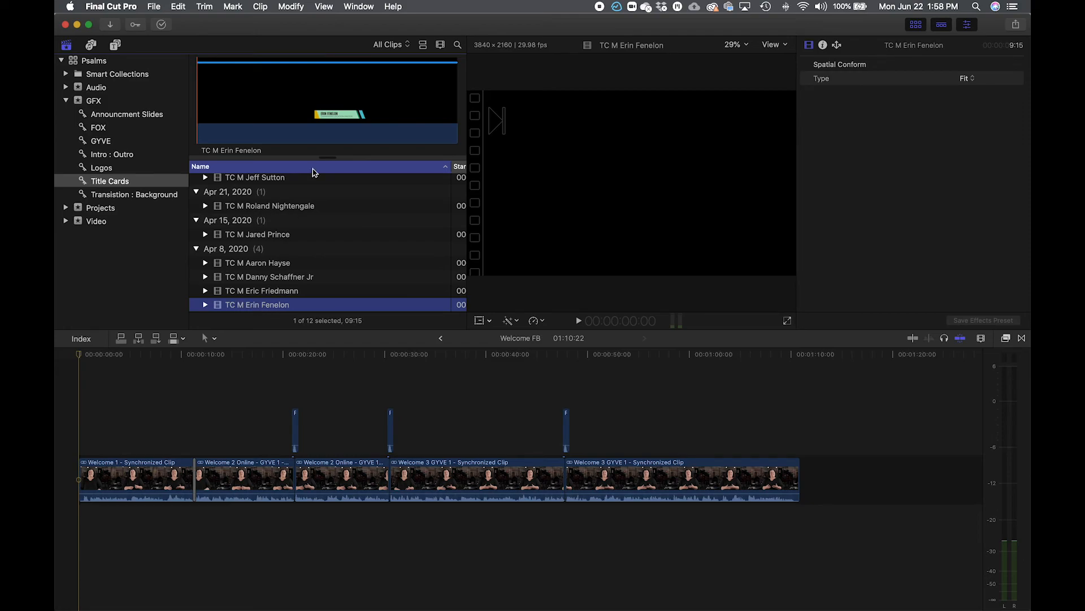
pyautogui.press('space')
pyautogui.press('Return')
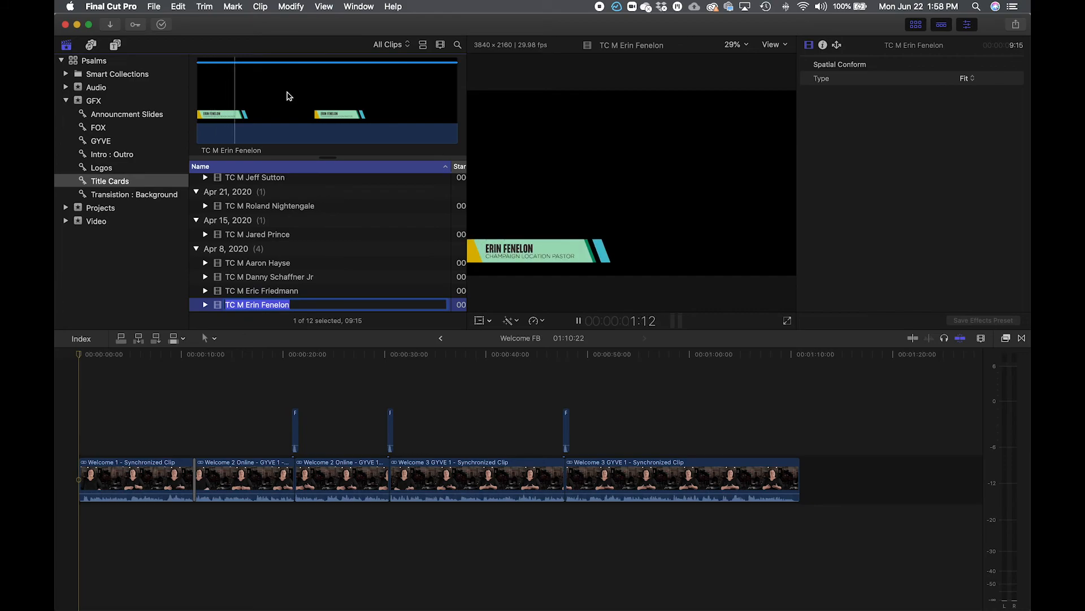
pyautogui.press('BackSpace')
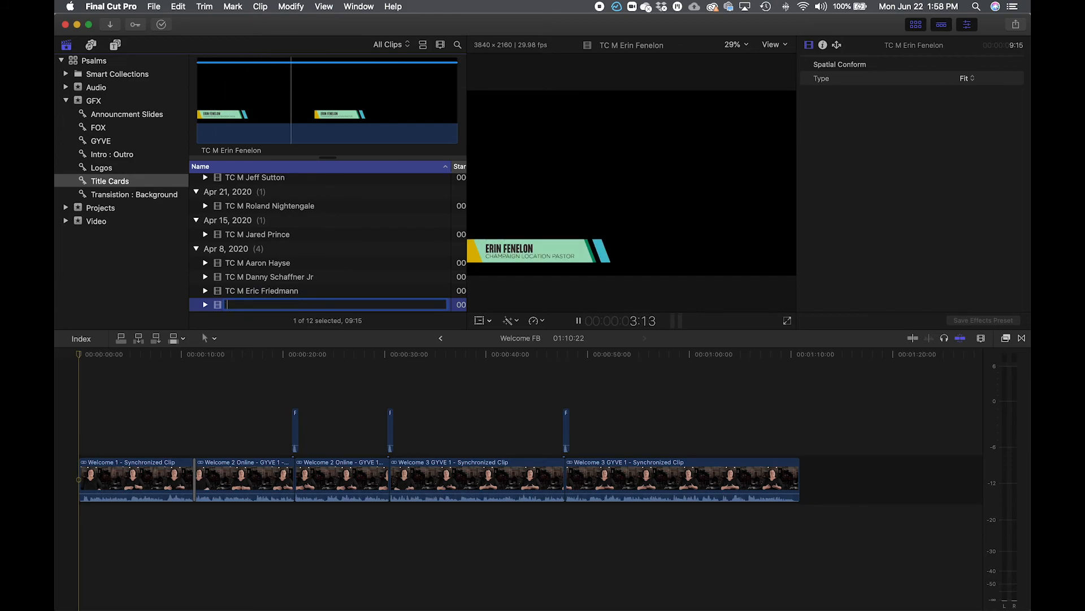
pyautogui.press('super+z')
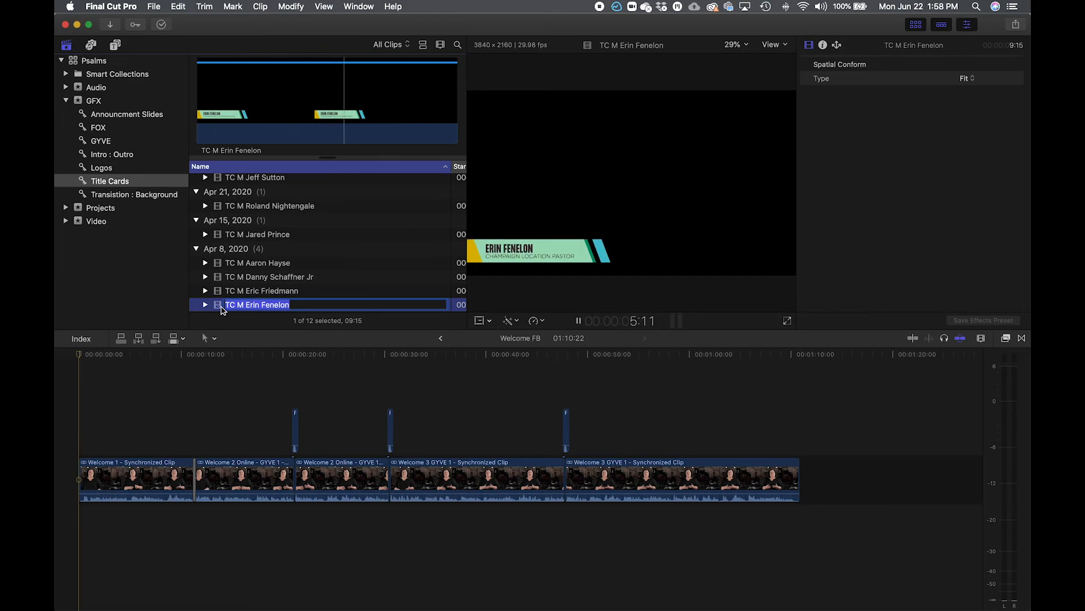
pyautogui.press('Return')
# Connect the Champaign Location Pastor title card above the start of the Welcome 1 clip.
pyautogui.press('space')
pyautogui.scroll(-1, 222, 307)
pyautogui.moveTo(219, 305); pyautogui.dragTo(76, 438)
pyautogui.press('super+equal')
pyautogui.press('super+equal')
pyautogui.press('super+equal')
pyautogui.press('super+equal')
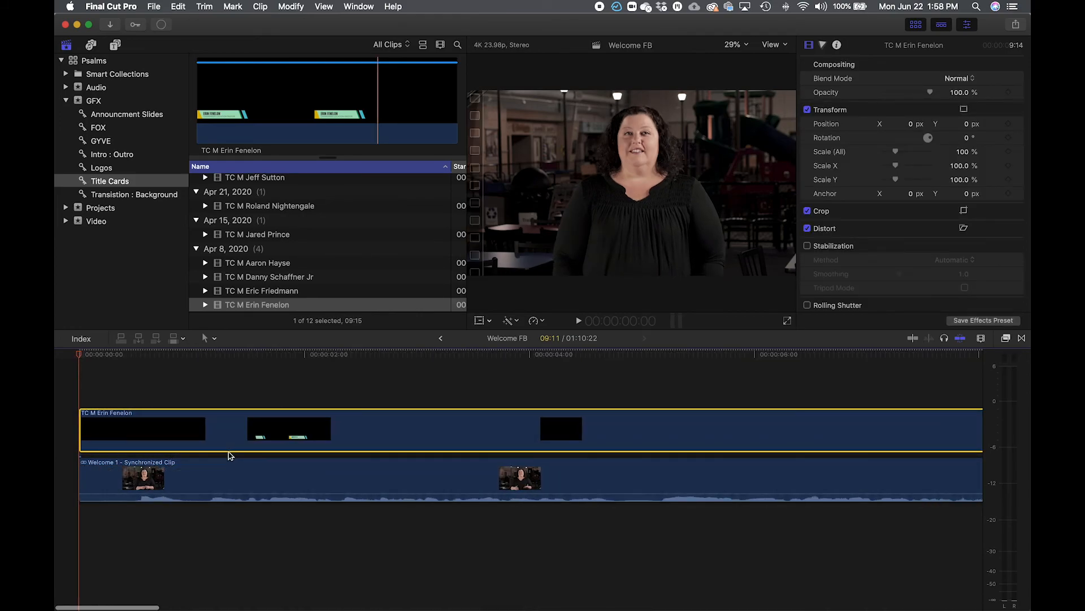
pyautogui.press('super+minus')
pyautogui.press('super+minus')
pyautogui.press('super+minus')
pyautogui.press('super+minus')
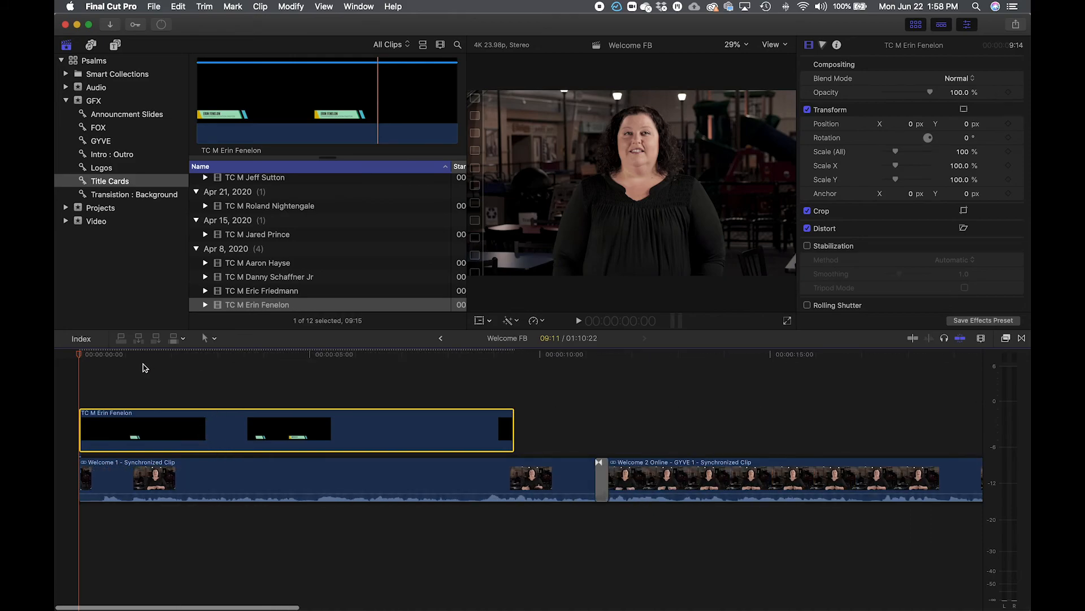
# Play back the opening of Welcome 1 with the title card over it and return the playhead to about 4:16.
pyautogui.press('space')
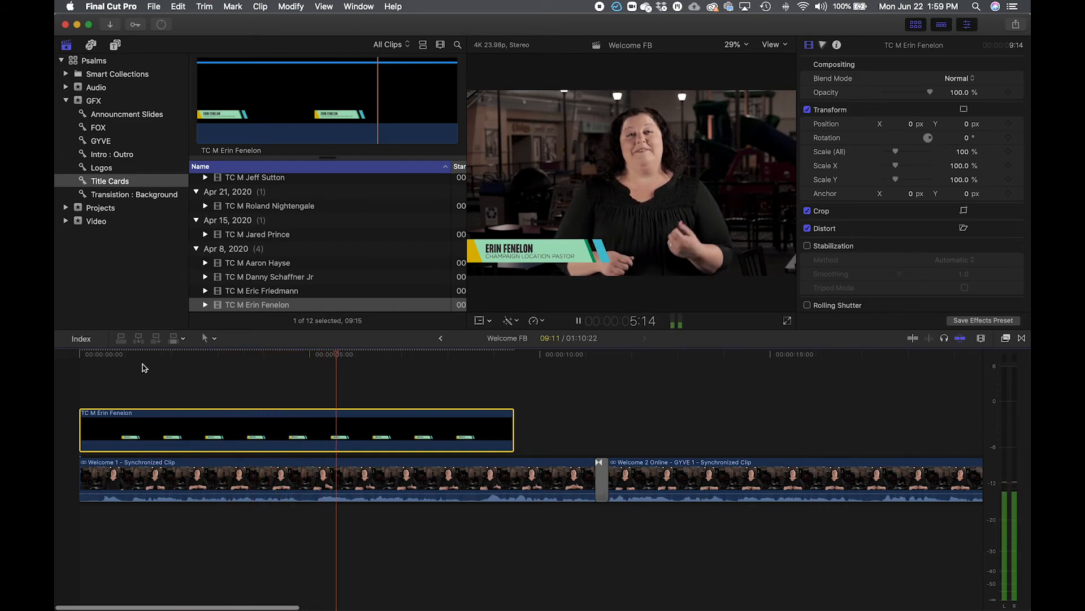
pyautogui.press('space')
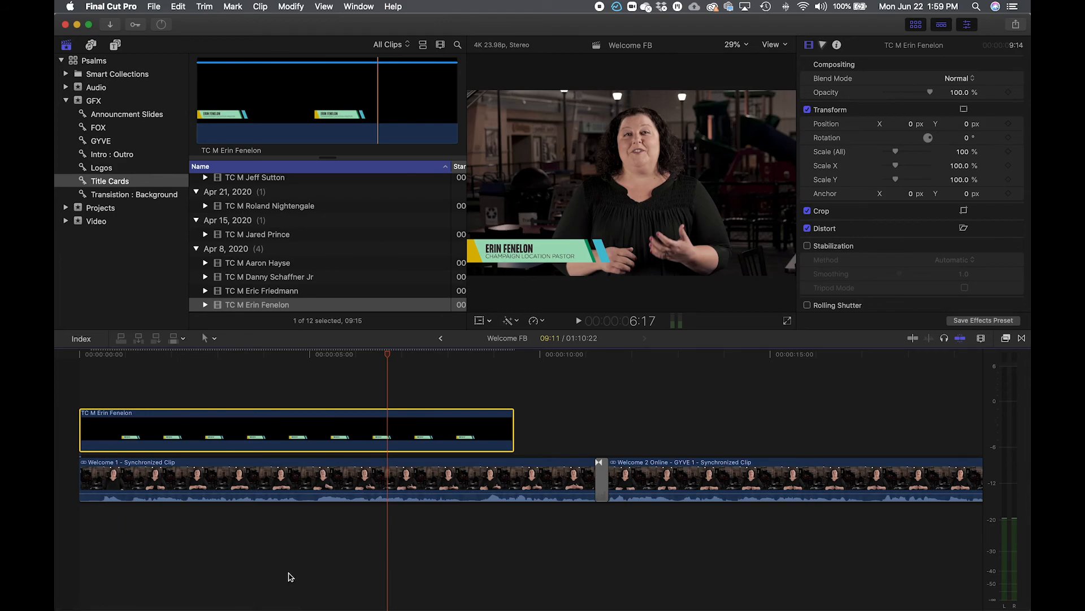
pyautogui.moveTo(150, 424); pyautogui.dragTo(154, 423)
pyautogui.click(295, 354)
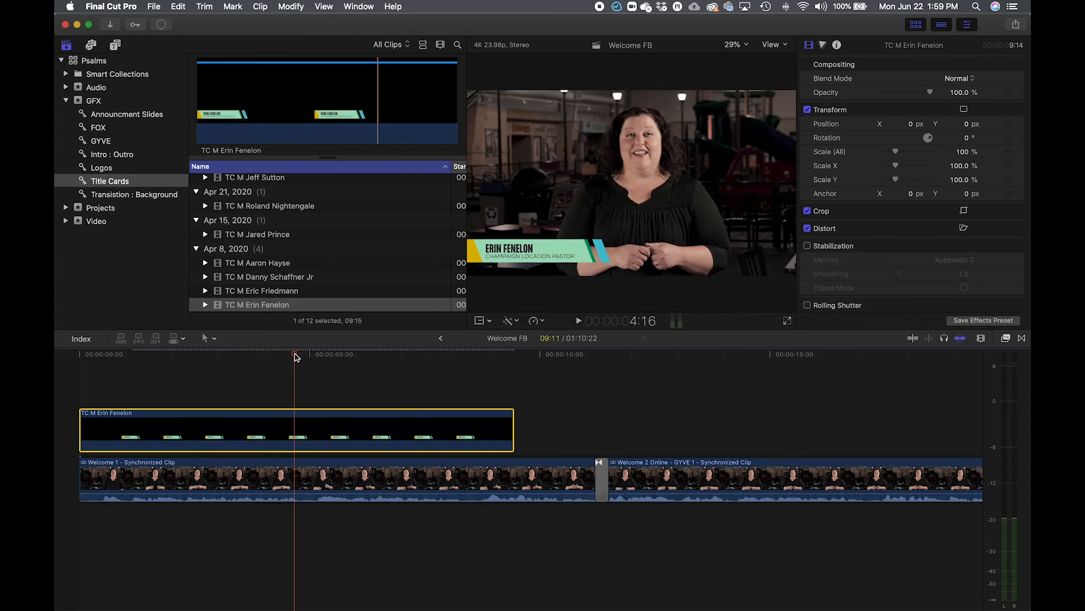
# Move the Champaign Location Pastor title card along the timeline so it starts at 5:07.
pyautogui.press('space')
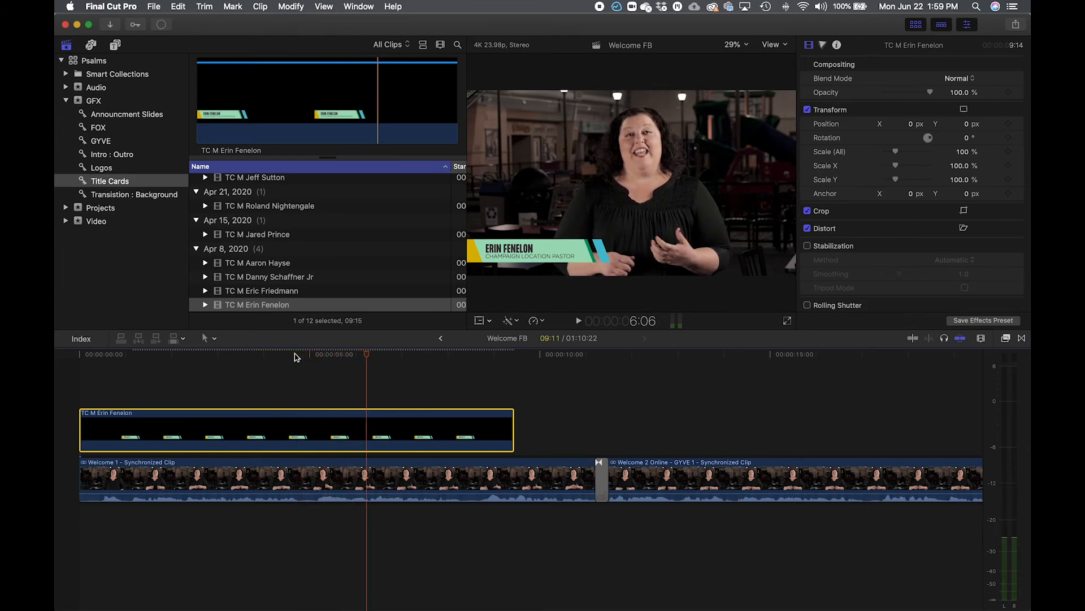
pyautogui.moveTo(322, 354); pyautogui.dragTo(324, 355)
pyautogui.moveTo(111, 442); pyautogui.dragTo(359, 440)
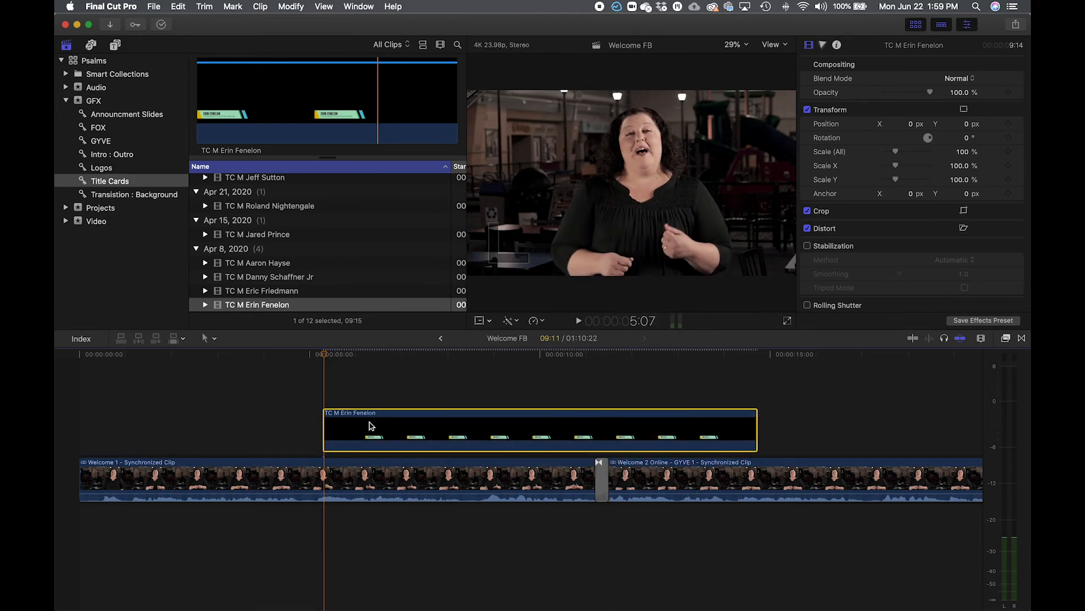
# Play back the opening from 2:07 through the end of the title card to about 16:06.
pyautogui.click(186, 355)
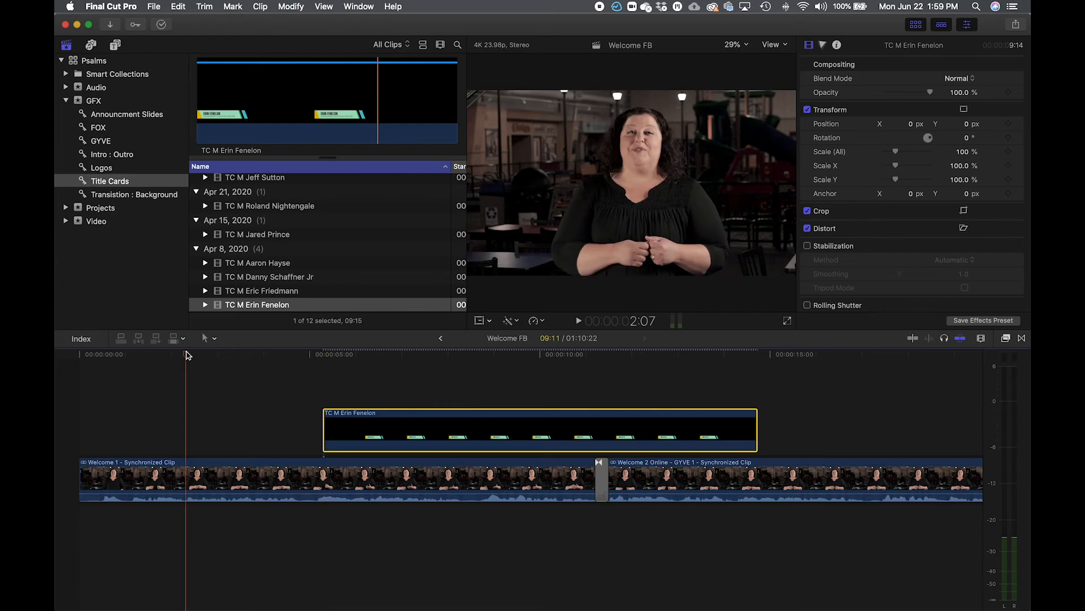
pyautogui.press('space')
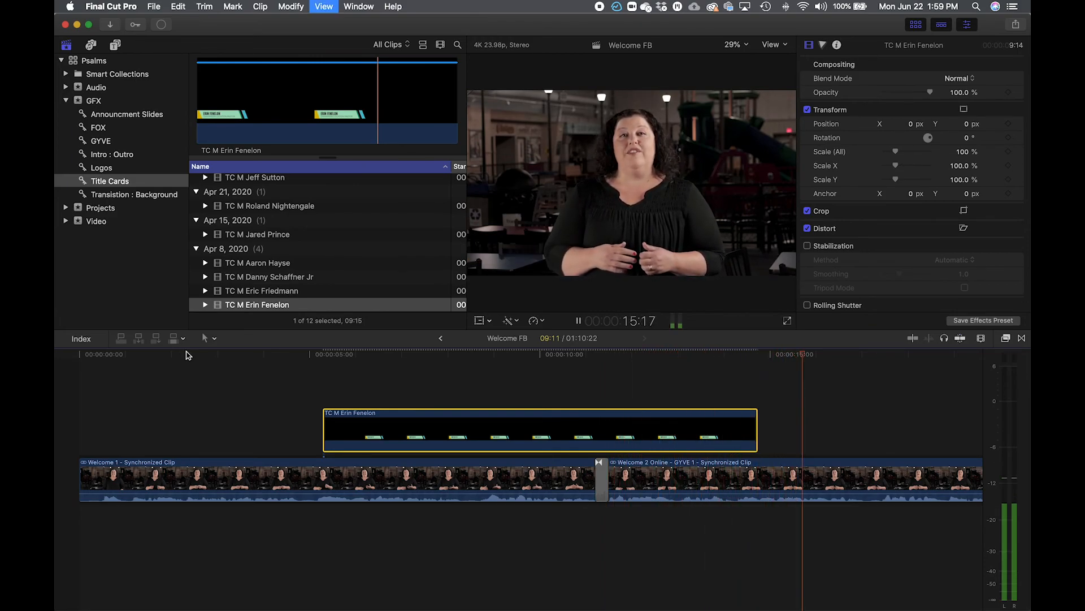
pyautogui.press('space')
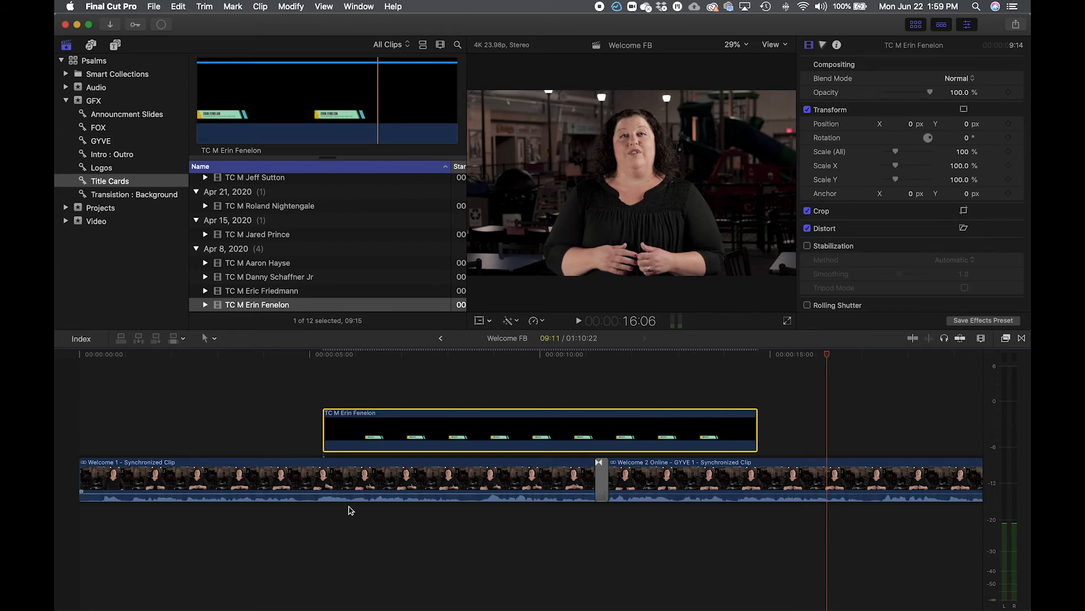
# Preview the Intro All White, Intro Charcole and Intro Logo + URL TEST graphics in the GFX Intro : Outro collection.
pyautogui.scroll(-2, 720, 567)
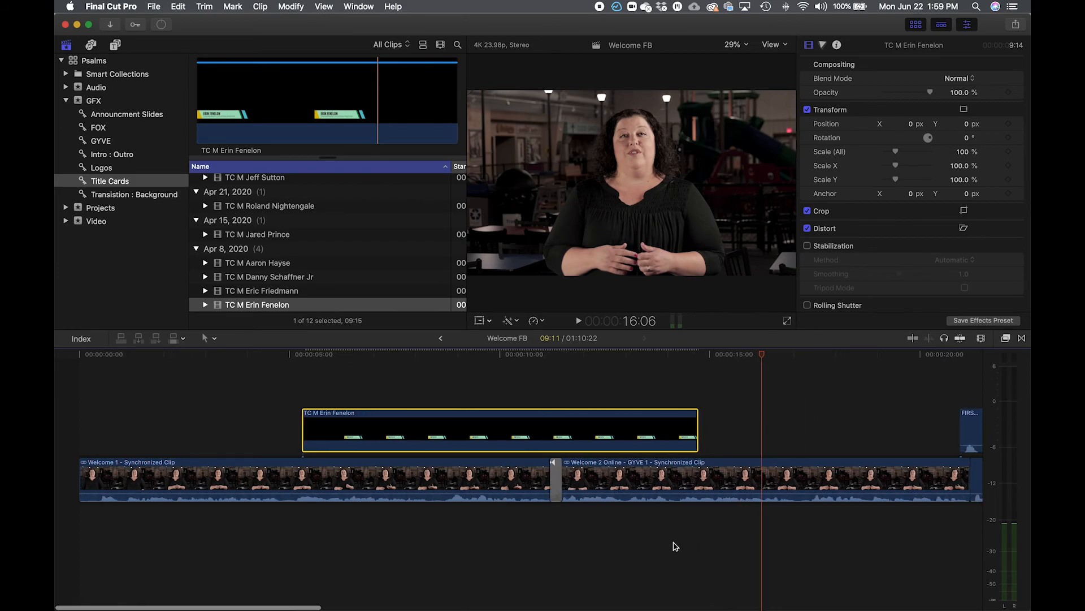
pyautogui.scroll(-3, 674, 546)
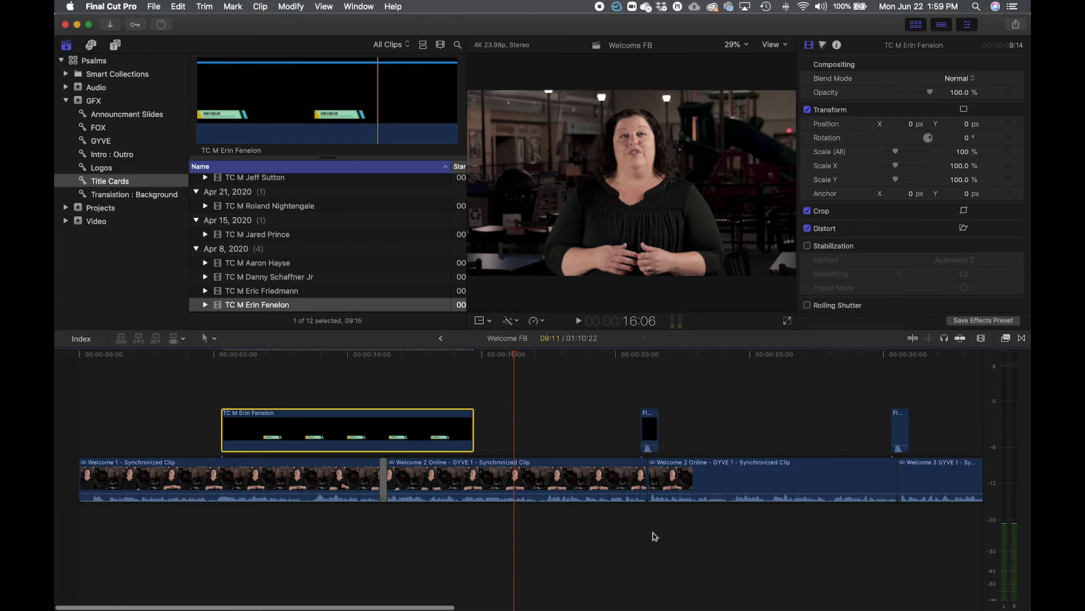
pyautogui.hscroll(1, 672, 396)
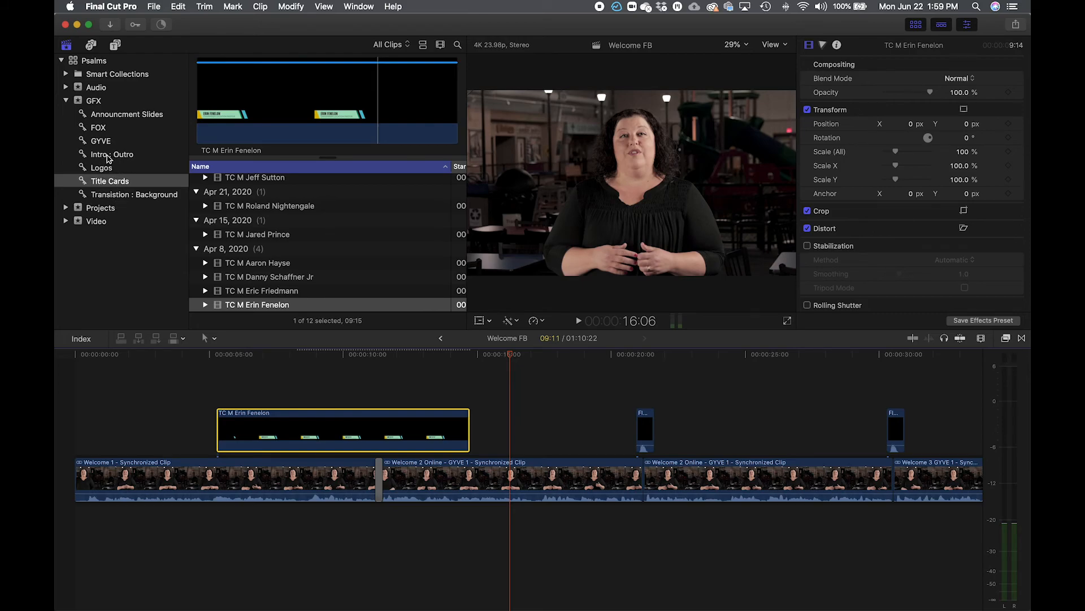
pyautogui.click(109, 156)
pyautogui.hscroll(1, 290, 222)
pyautogui.hscroll(-1, 290, 221)
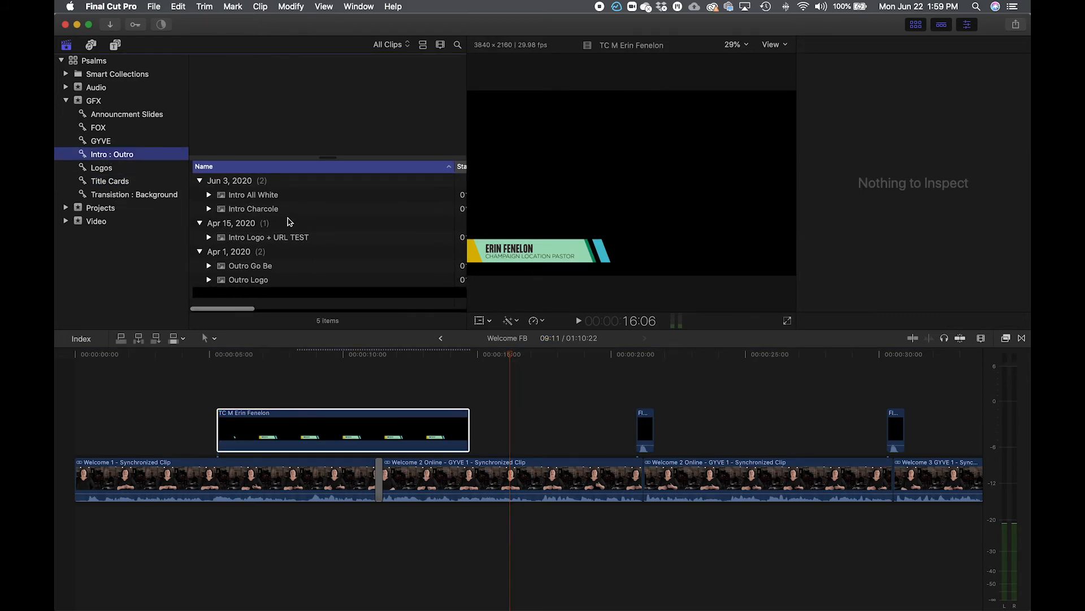
pyautogui.click(252, 199)
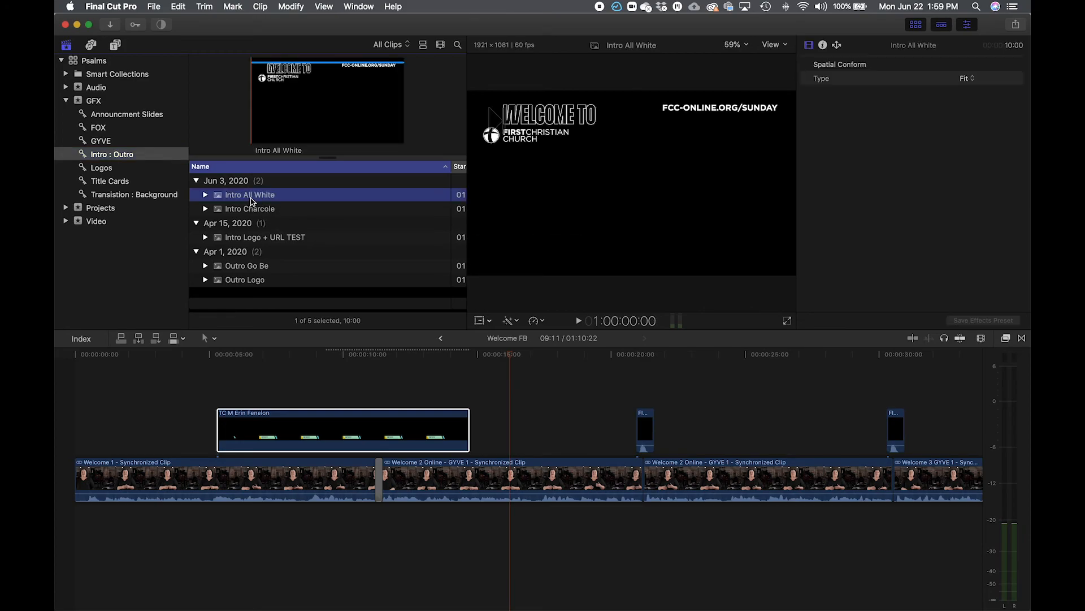
pyautogui.click(238, 209)
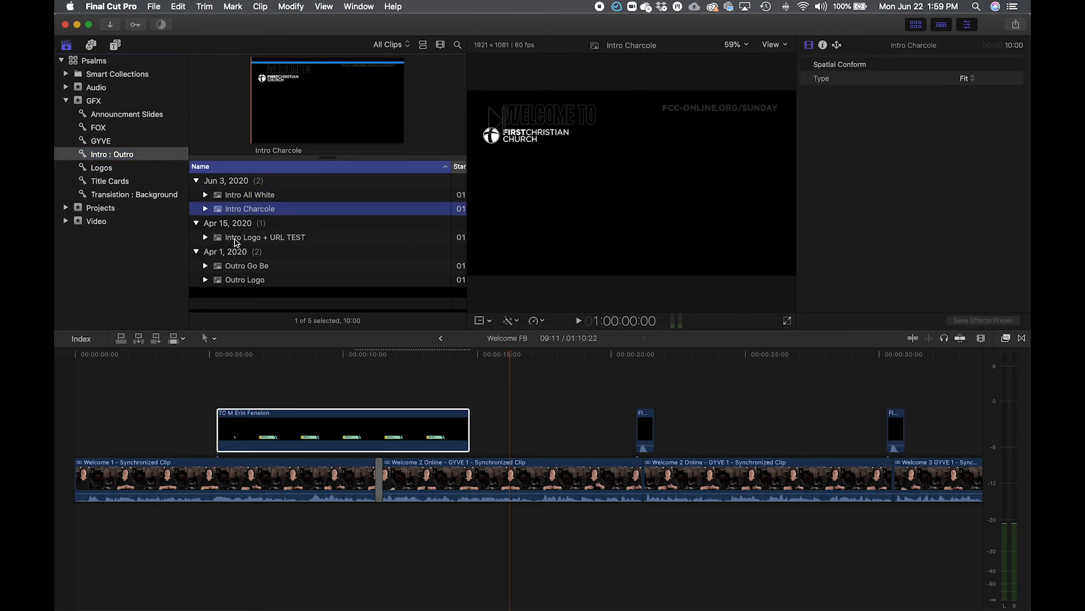
pyautogui.click(232, 240)
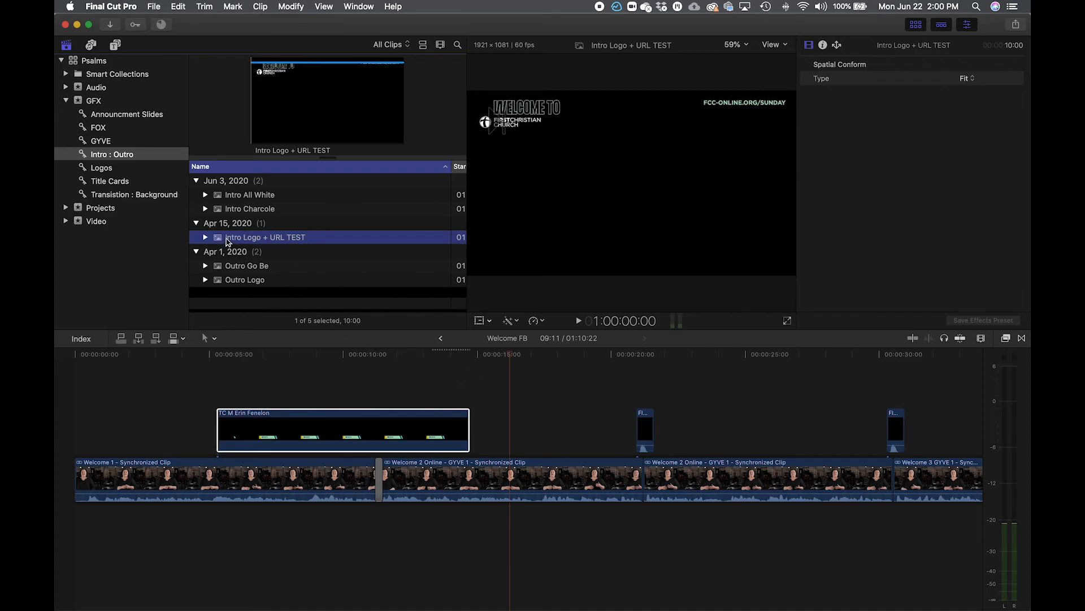
# Set the playhead to 17:10 over the first Welcome 2 clip and compare the Intro graphics in the browser again.
pyautogui.click(542, 357)
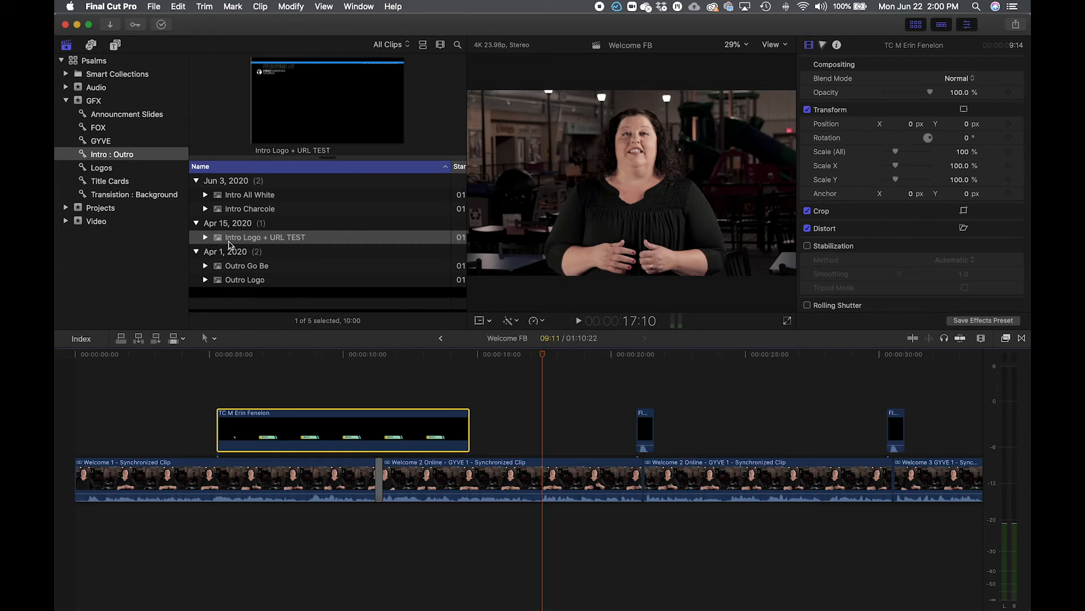
pyautogui.click(236, 209)
pyautogui.press('Up')
pyautogui.press('Down')
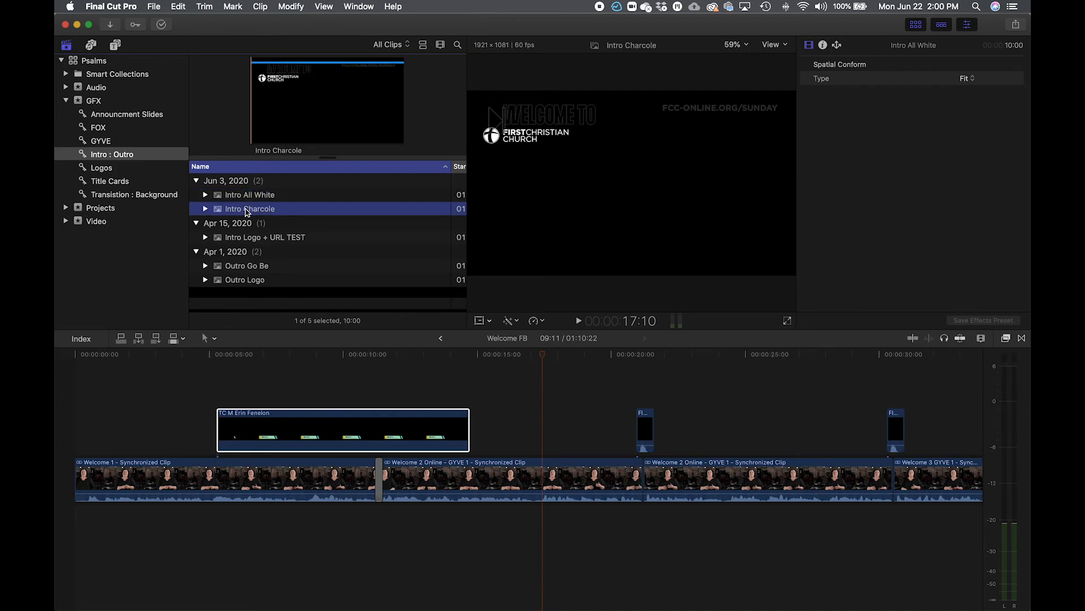
pyautogui.click(264, 240)
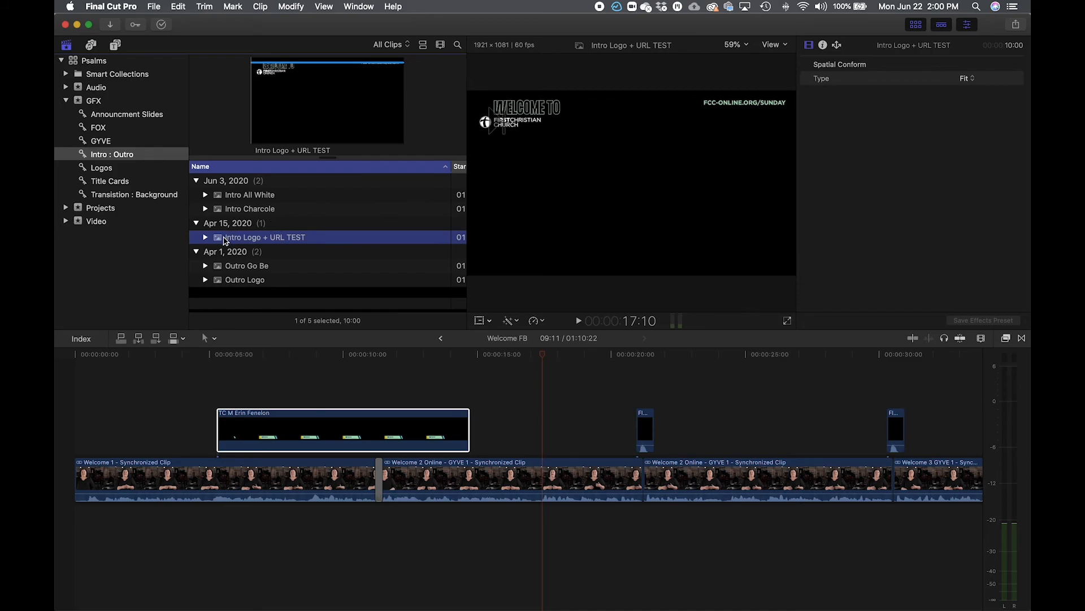
# Try the Intro Logo + URL TEST, Intro Charcole and Intro All White graphics one by one above Welcome 2, deleting each from the timeline.
pyautogui.moveTo(225, 241); pyautogui.dragTo(488, 376)
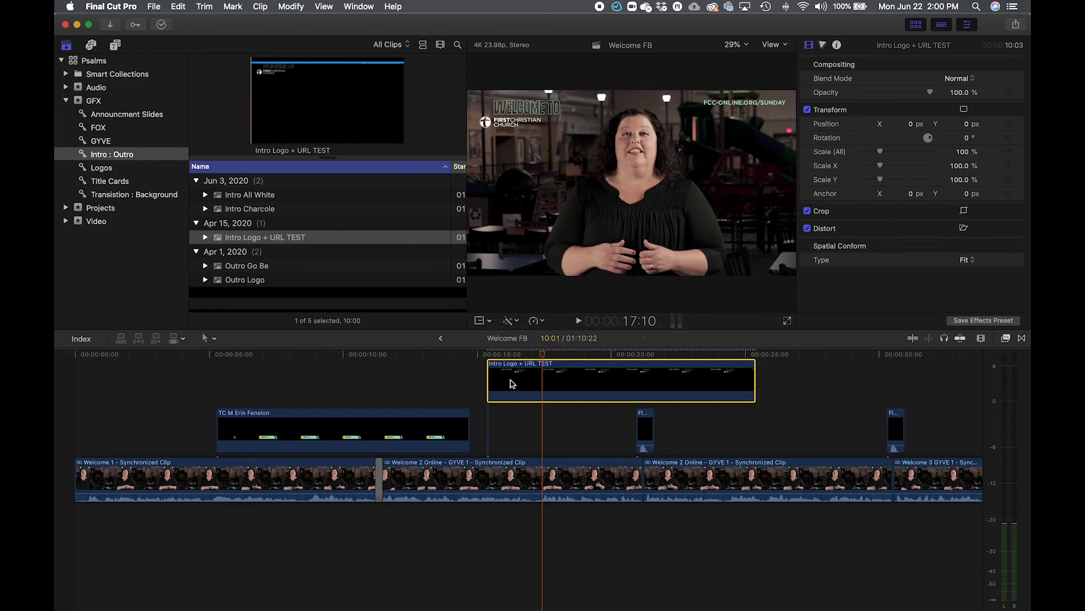
pyautogui.press('Delete')
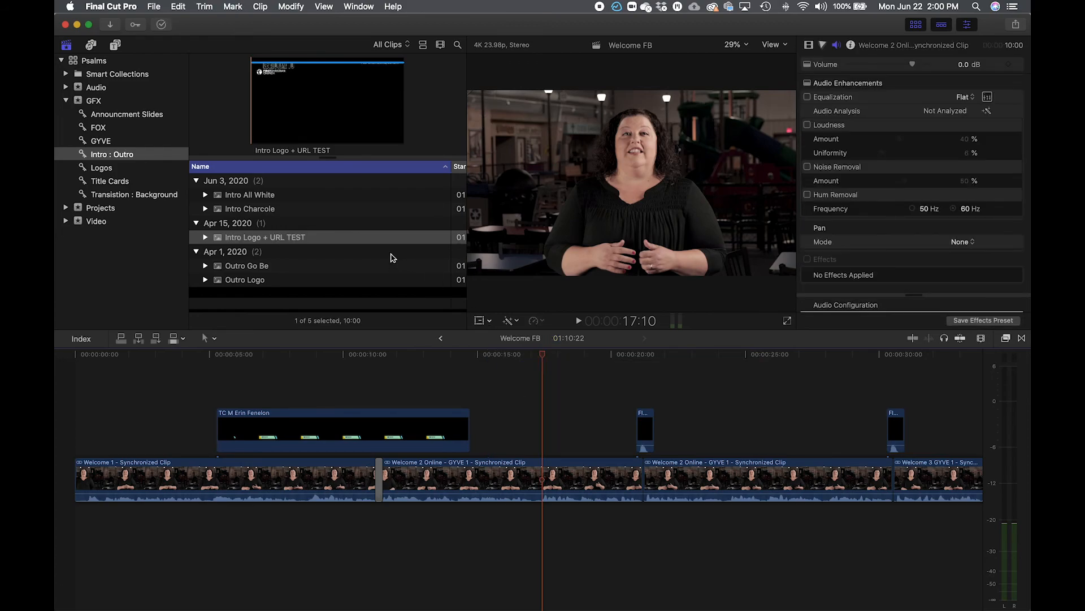
pyautogui.moveTo(257, 210); pyautogui.dragTo(502, 383)
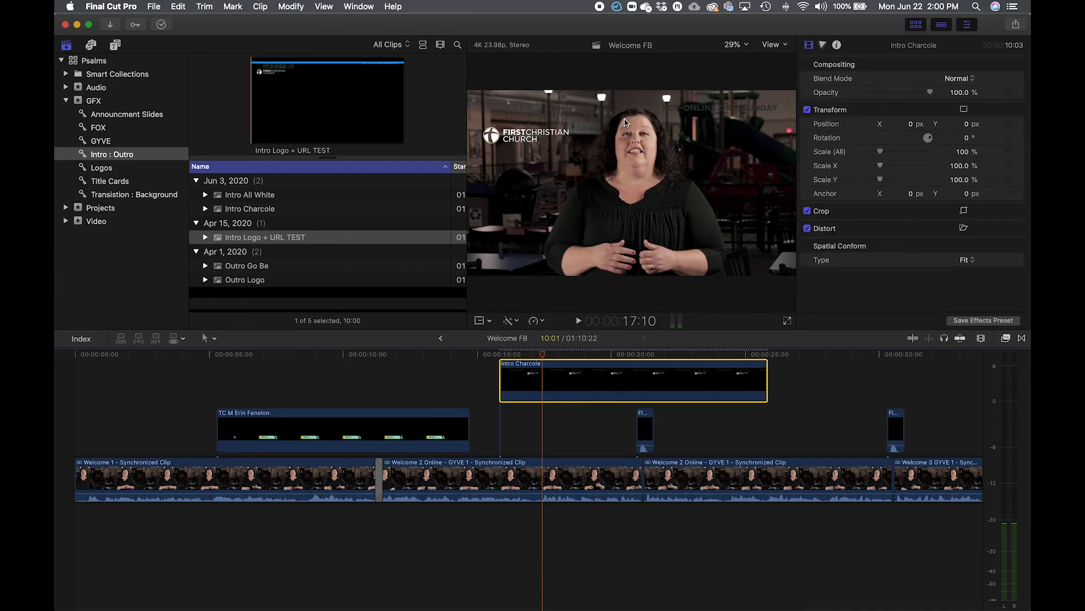
pyautogui.press('Delete')
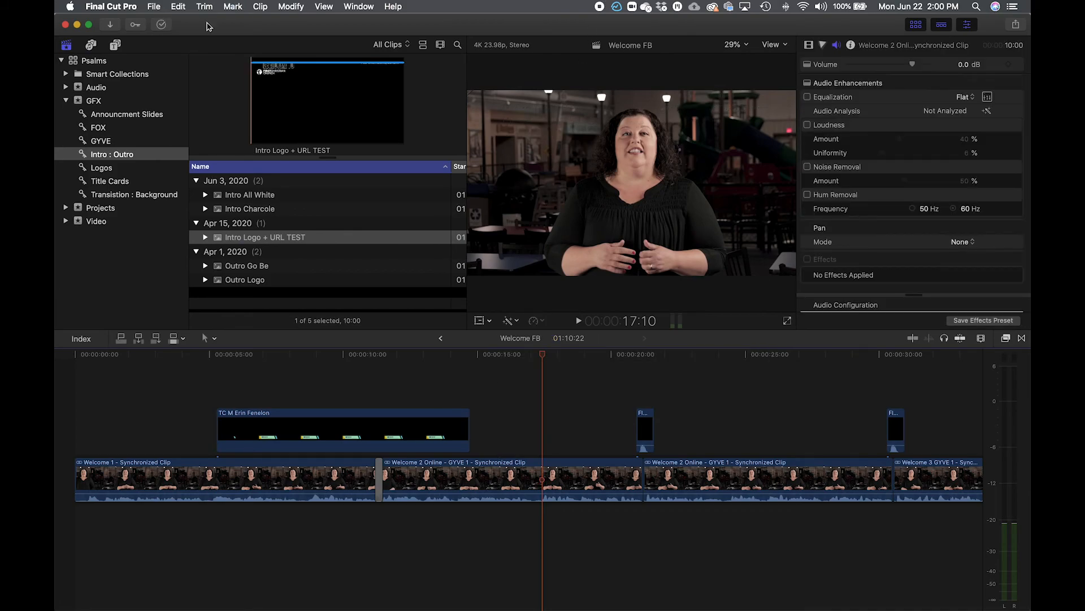
pyautogui.moveTo(238, 196); pyautogui.dragTo(505, 388)
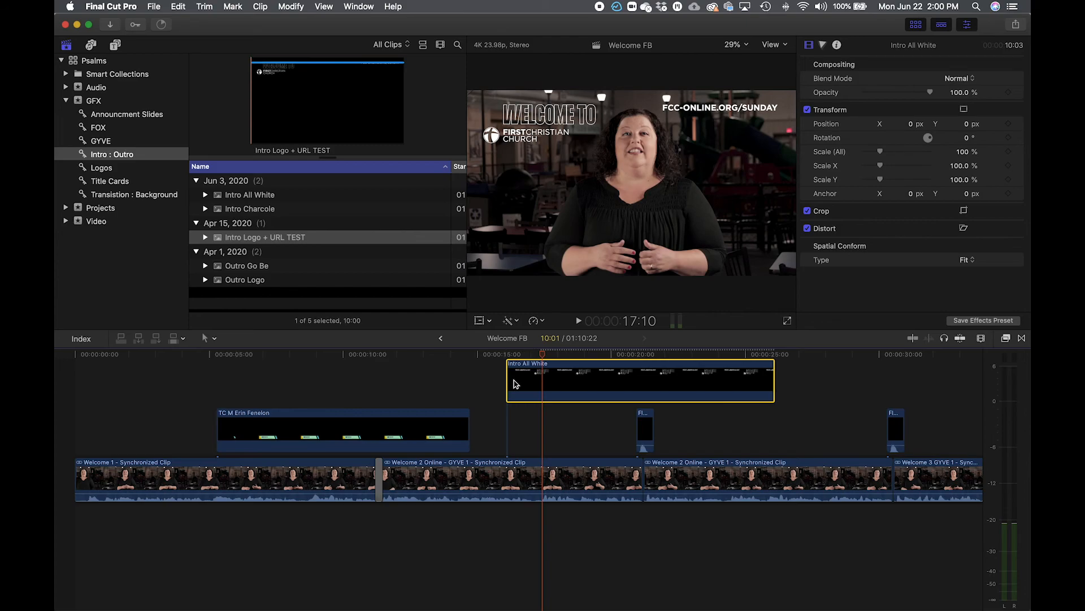
pyautogui.press('Delete')
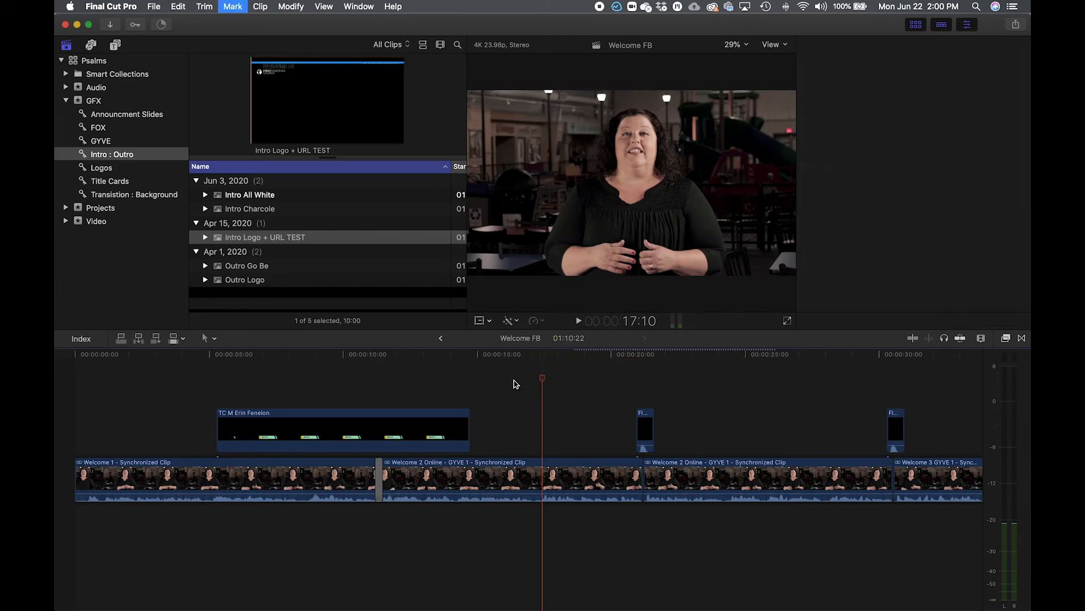
# Connect the Intro Logo + URL TEST graphic above the title card track and extend its start to the project beginning.
pyautogui.moveTo(247, 240); pyautogui.dragTo(477, 345)
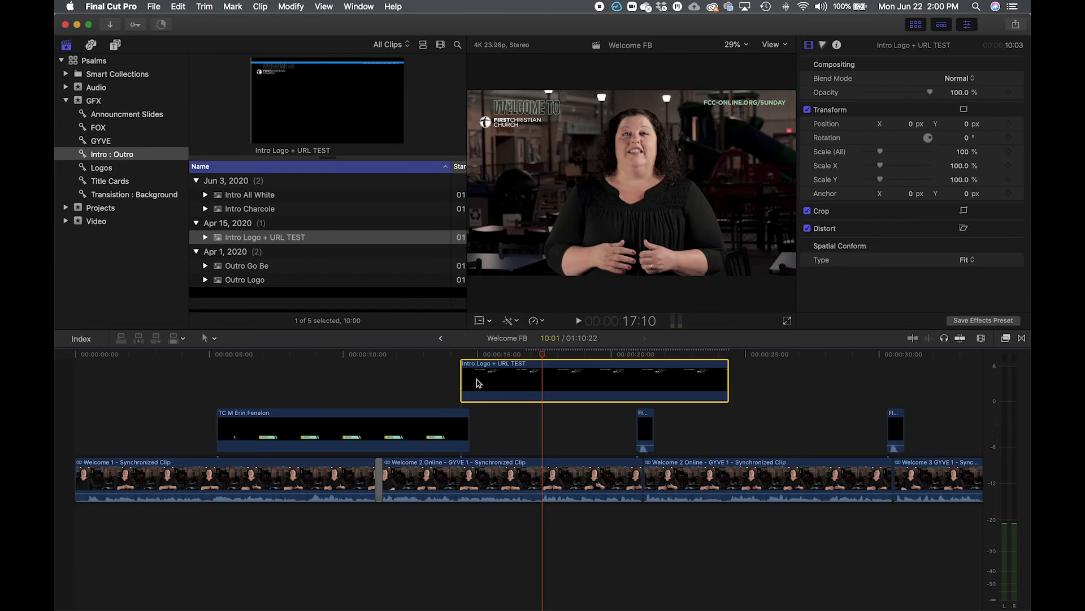
pyautogui.press('super+minus')
pyautogui.press('super+minus')
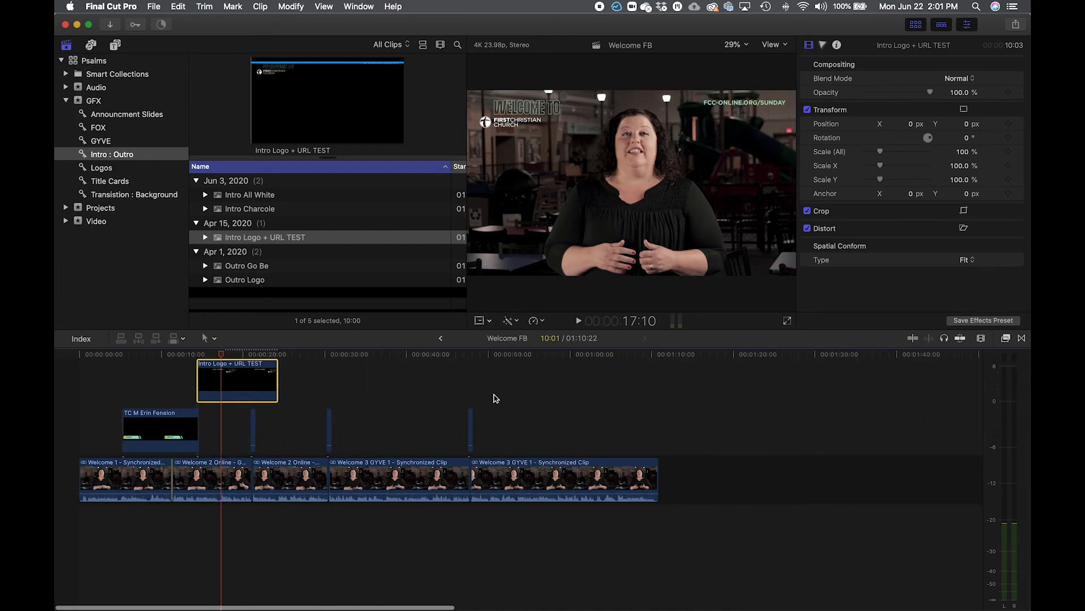
pyautogui.scroll(1, 230, 378)
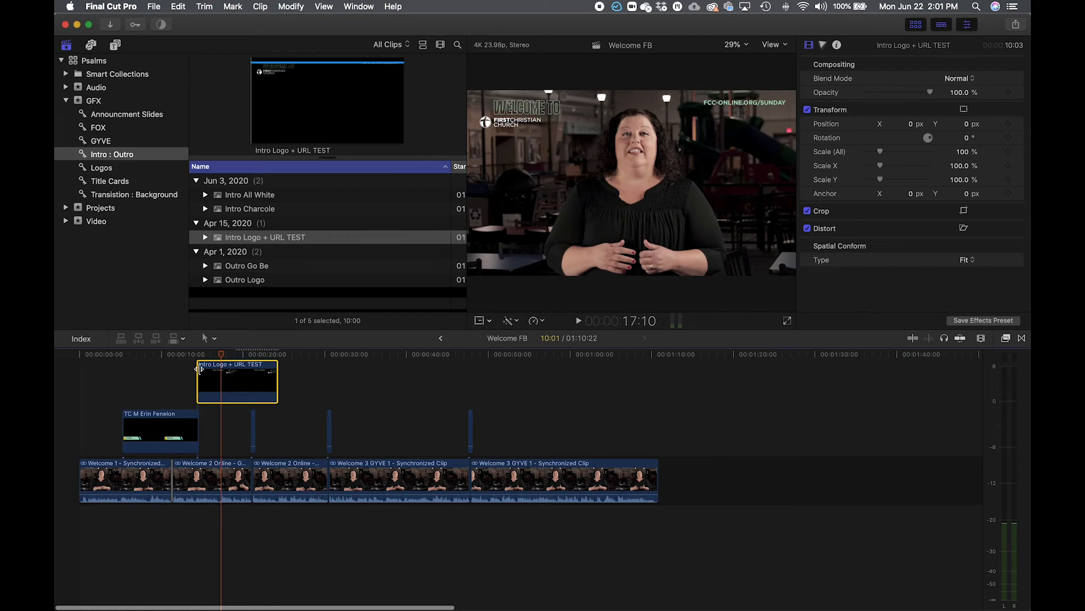
pyautogui.moveTo(200, 374); pyautogui.dragTo(56, 382)
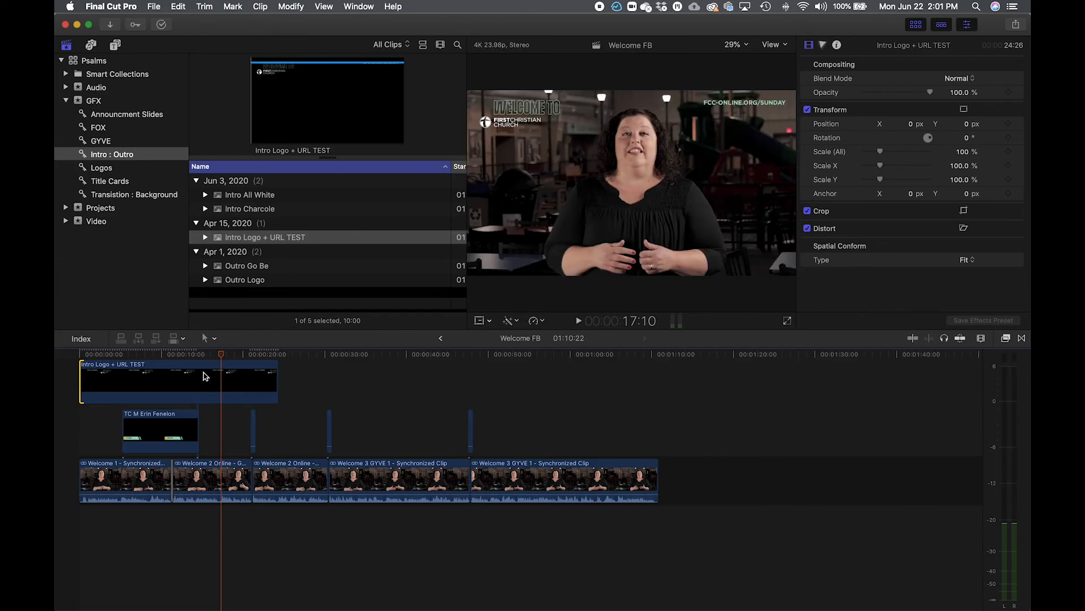
# Extend the end of the Intro Logo + URL TEST graphic to the end of the last Welcome 3 clip, with snapping turned on.
pyautogui.click(280, 376)
pyautogui.click(278, 376)
pyautogui.moveTo(326, 373); pyautogui.dragTo(656, 419)
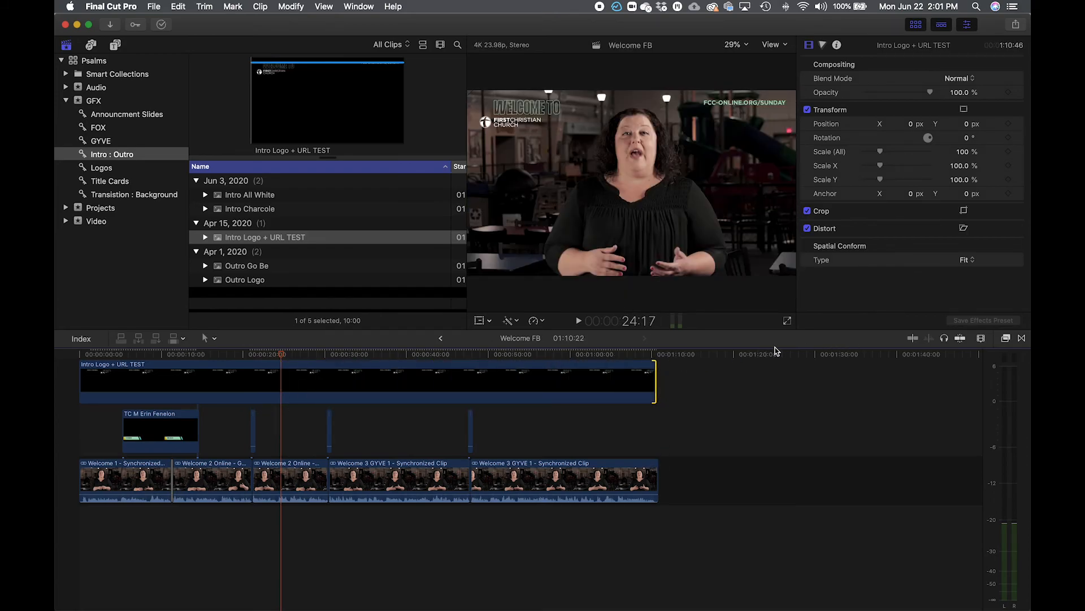
pyautogui.moveTo(656, 373); pyautogui.dragTo(653, 416)
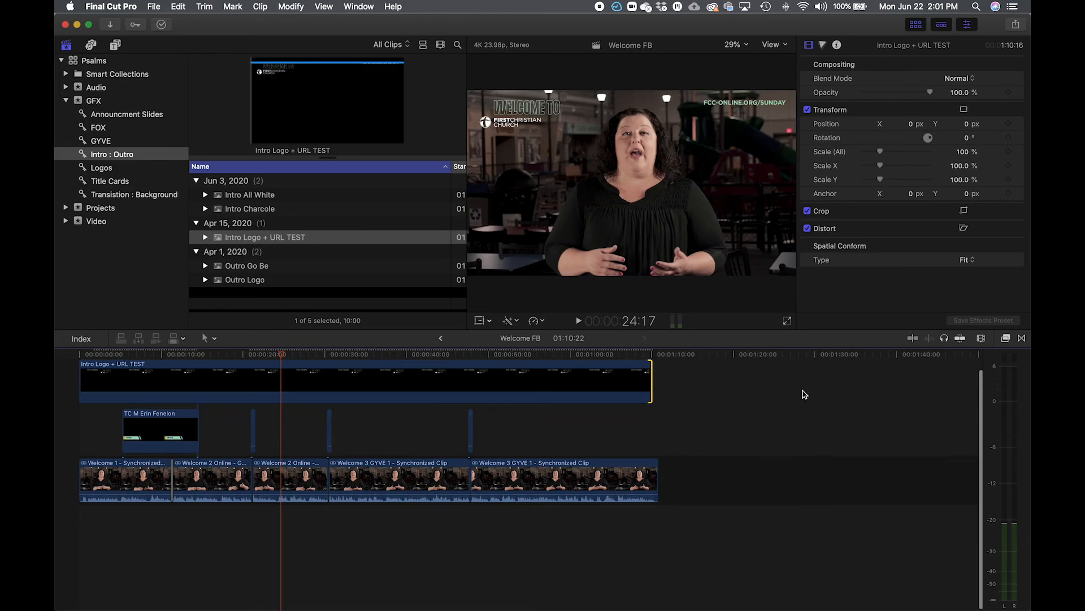
pyautogui.click(913, 341)
pyautogui.click(913, 341)
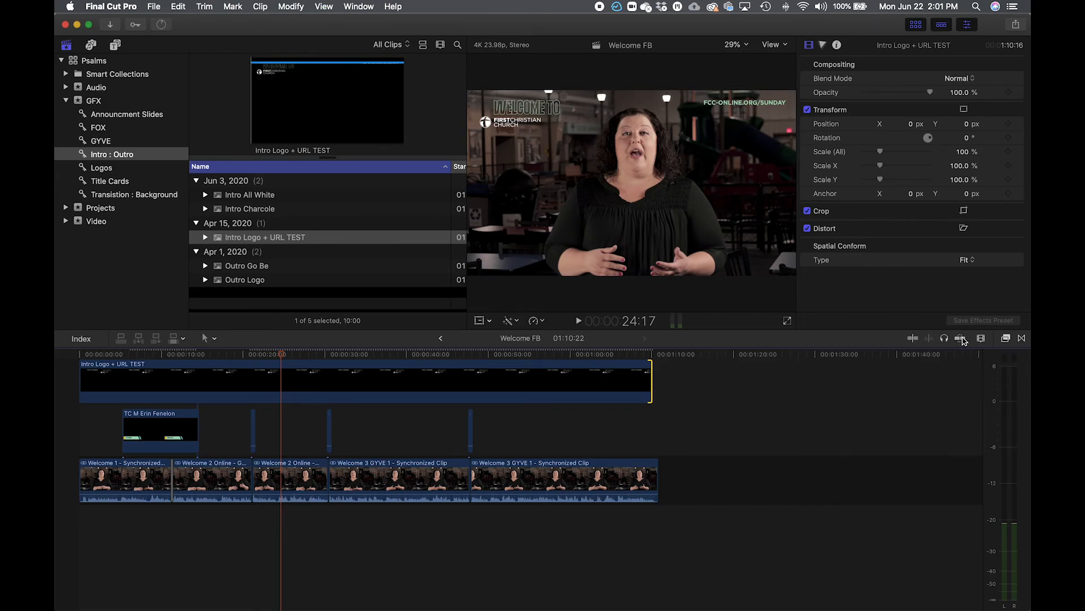
pyautogui.moveTo(648, 386)
pyautogui.mouseDown()
pyautogui.moveTo(582, 389)
pyautogui.moveTo(657, 394)
pyautogui.mouseUp()
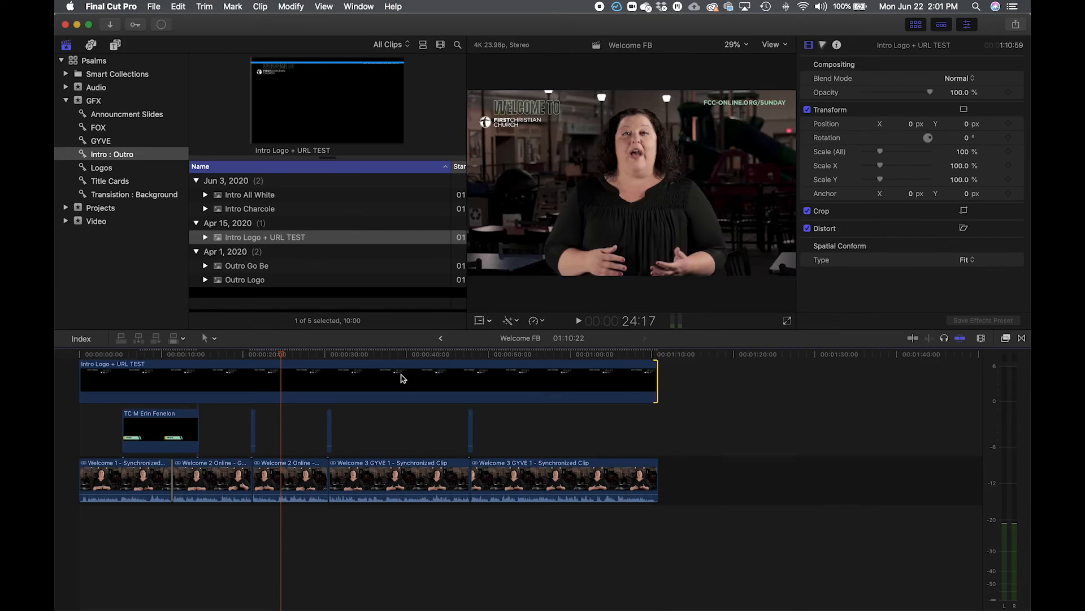
# Examine how the Intro Logo + URL TEST graphic overlaps the FIRST Transistion graphic at 30:13.
pyautogui.click(456, 385)
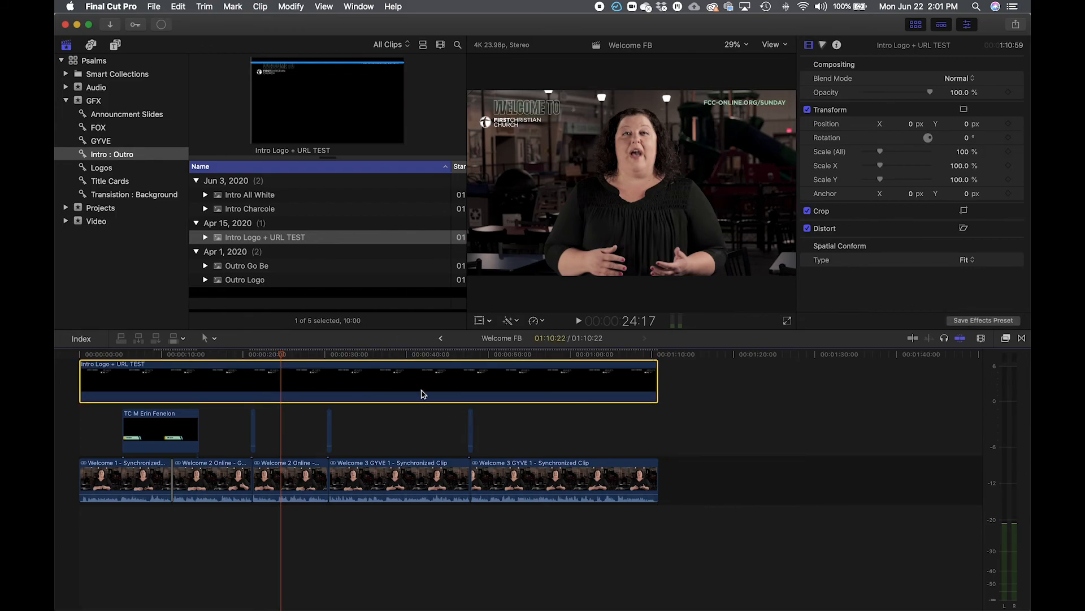
pyautogui.click(334, 355)
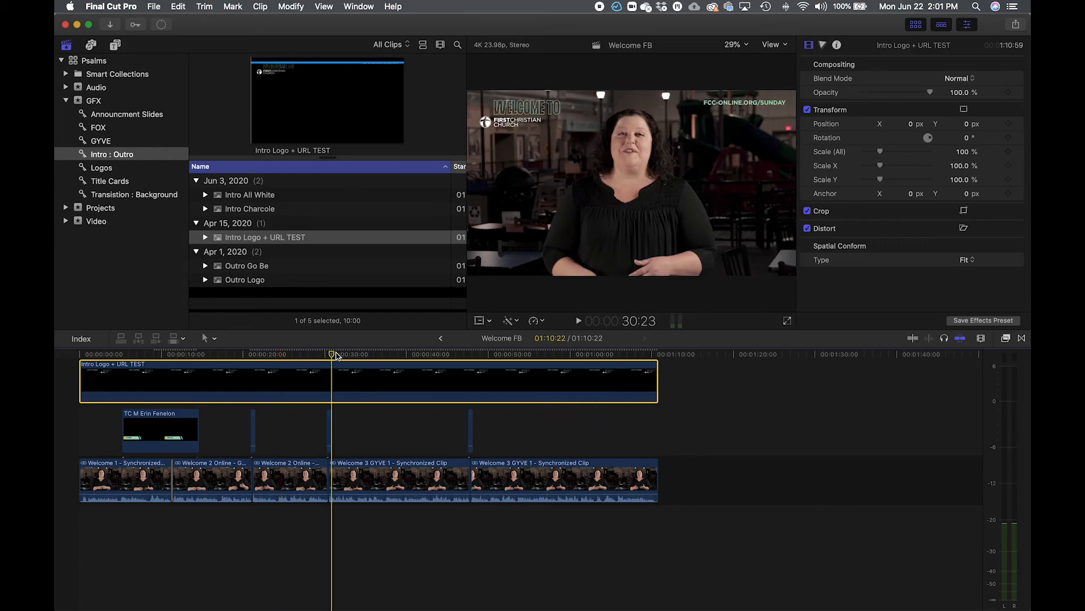
pyautogui.press('super+equal')
pyautogui.press('super+equal')
pyautogui.press('super+equal')
pyautogui.press('super+equal')
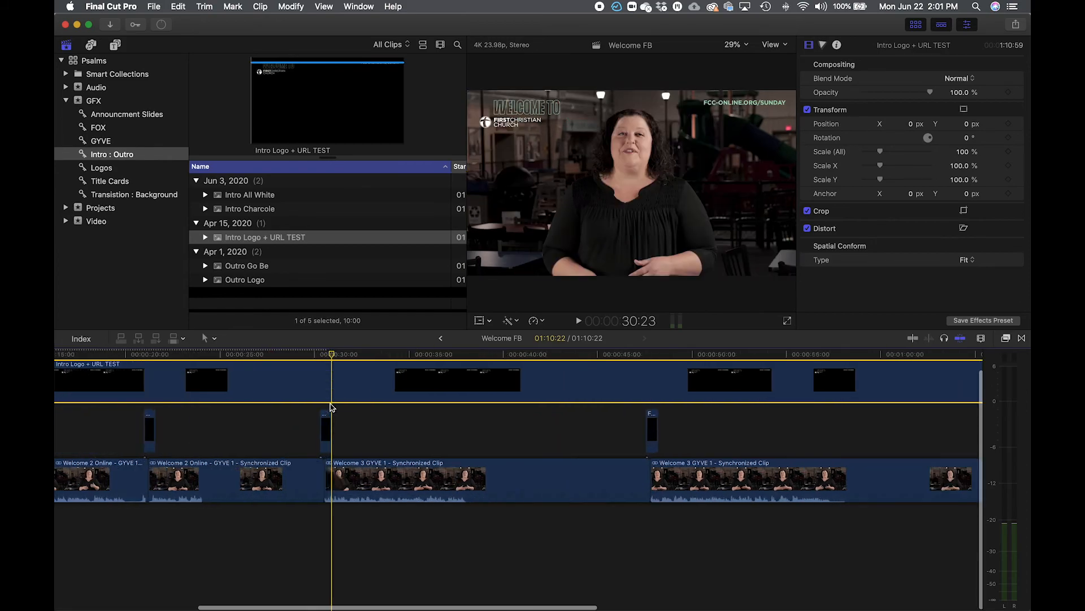
pyautogui.click(316, 355)
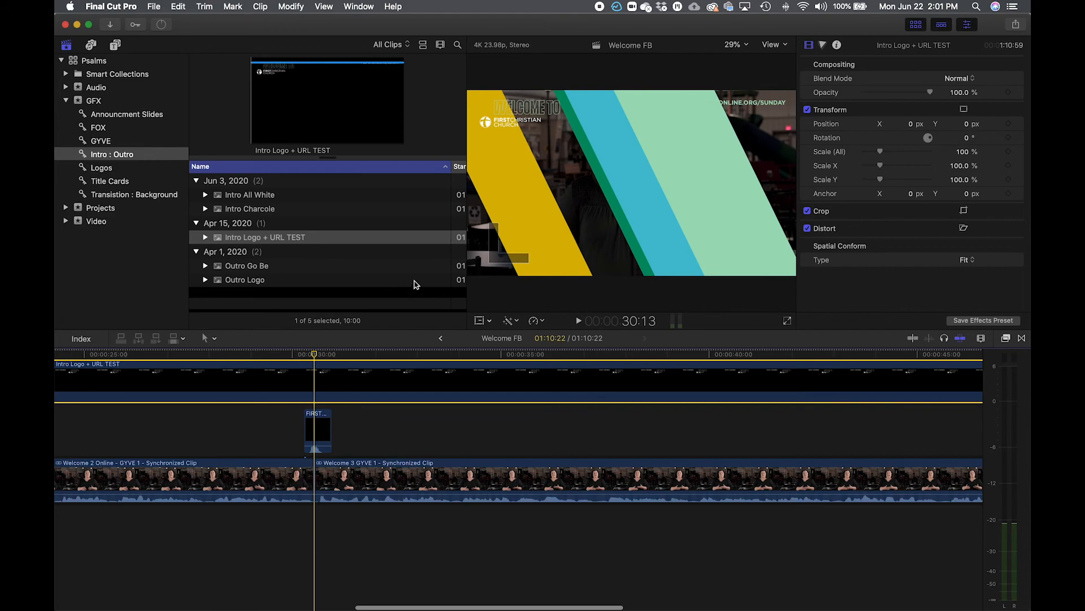
pyautogui.press('super+minus')
pyautogui.press('super+minus')
pyautogui.press('super+minus')
pyautogui.press('super+minus')
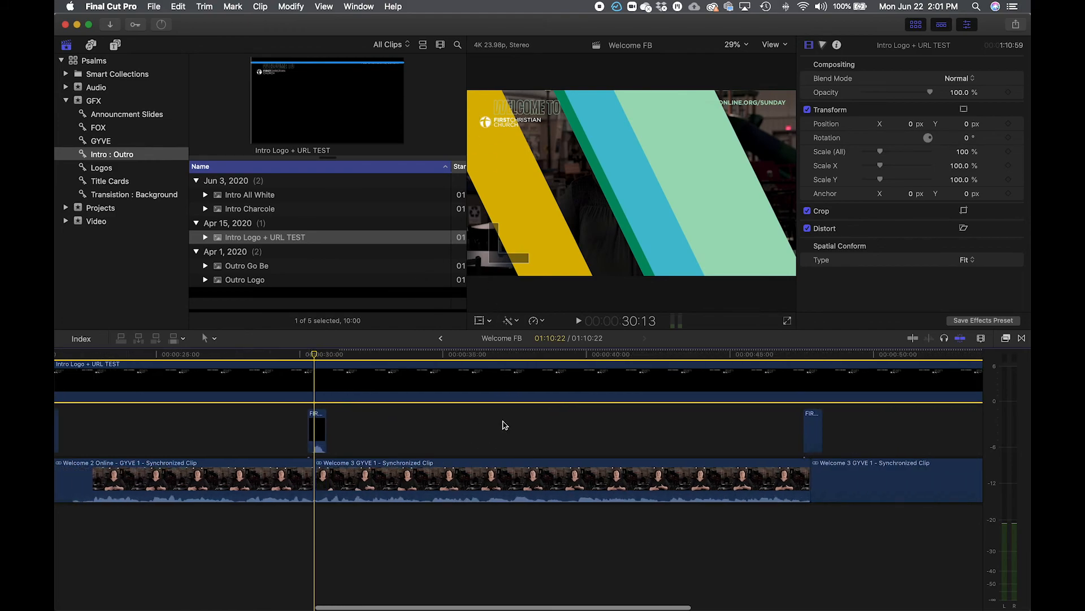
pyautogui.press('super+minus')
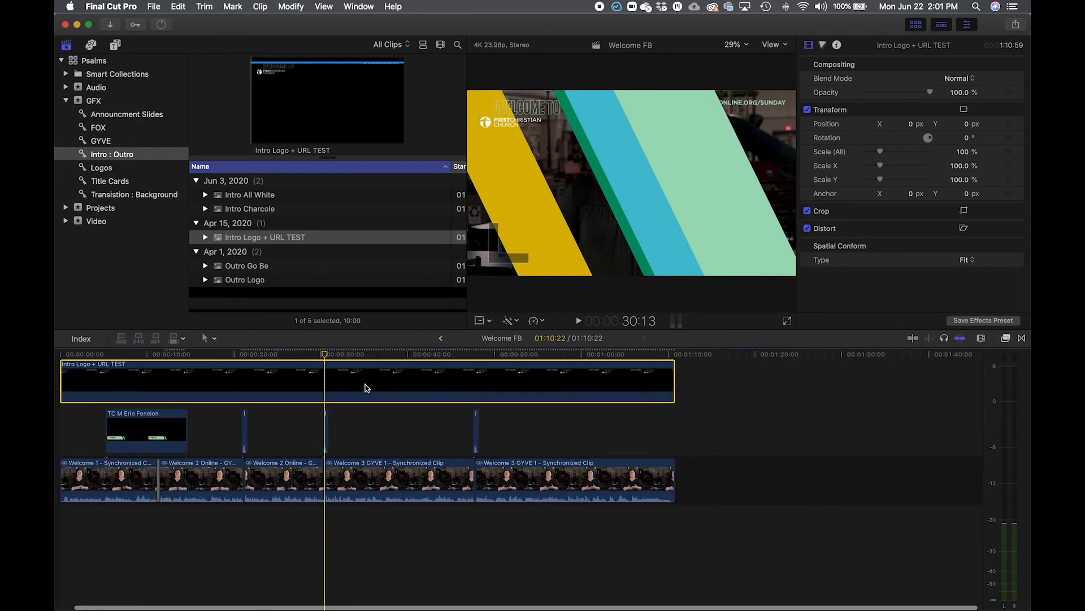
# Move the Intro Logo + URL TEST graphic beneath the title card and transition graphics, directly above the main clips.
pyautogui.moveTo(351, 384); pyautogui.dragTo(356, 437)
pyautogui.hscroll(-3, 301, 418)
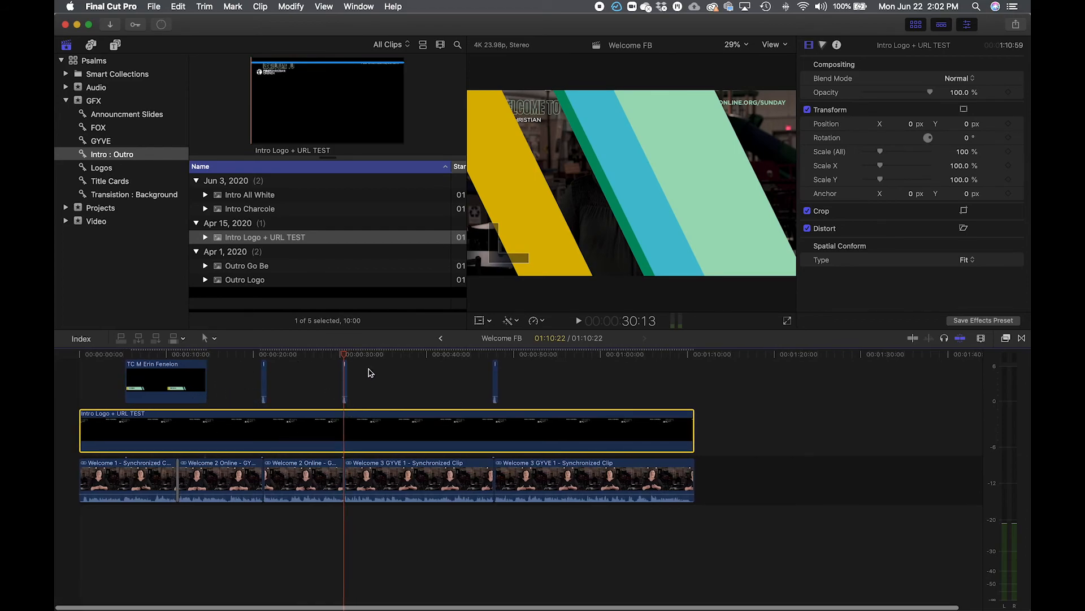
# Play the sections around the transitions near 20 and 30 seconds and the stretch after 40 seconds to check the logo and URL overlay.
pyautogui.press('super+=')
pyautogui.press('super+=')
pyautogui.hscroll(-10, 403, 453)
pyautogui.click(463, 354)
pyautogui.press('space')
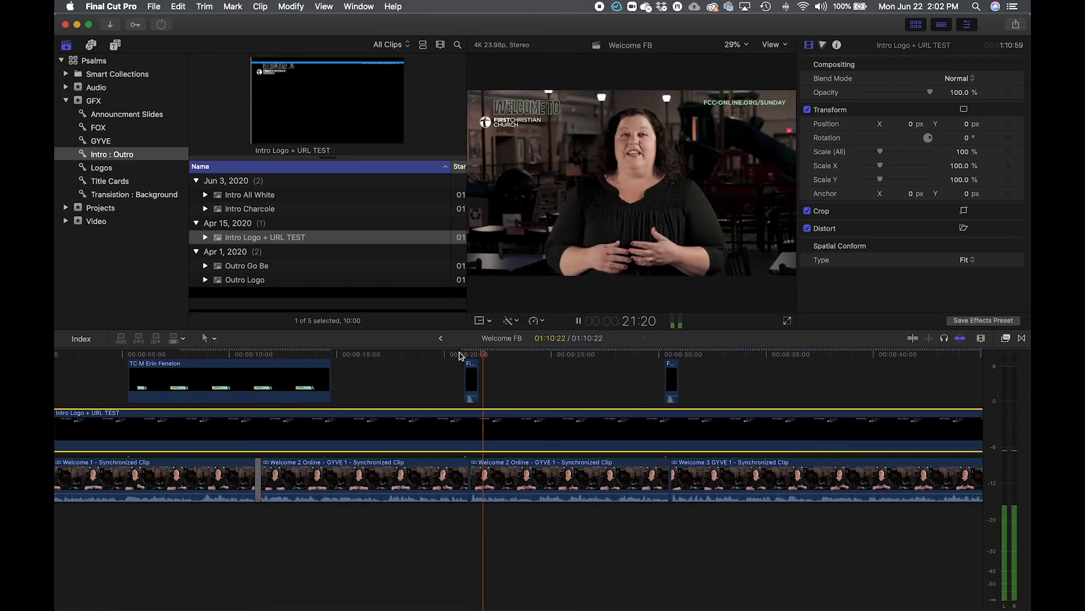
pyautogui.press('space')
pyautogui.hscroll(3, 699, 390)
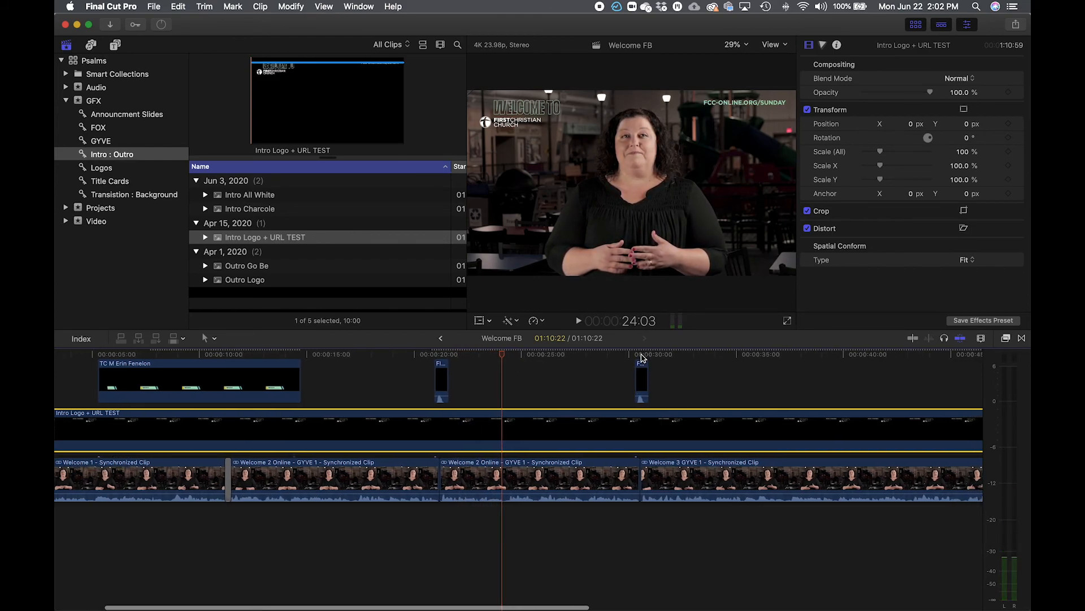
pyautogui.click(640, 355)
pyautogui.press('space')
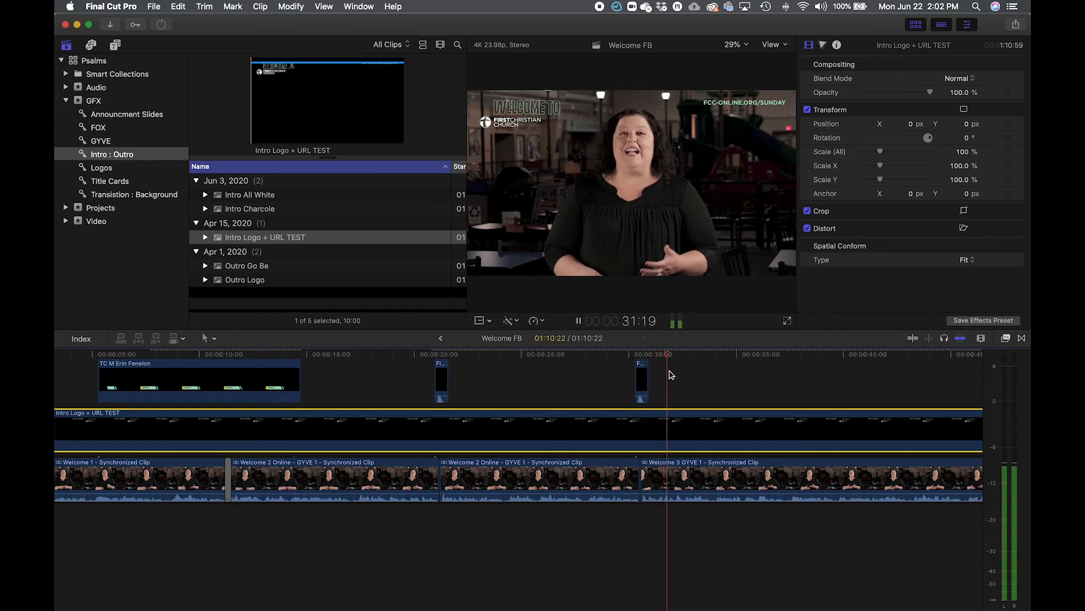
pyautogui.press('space')
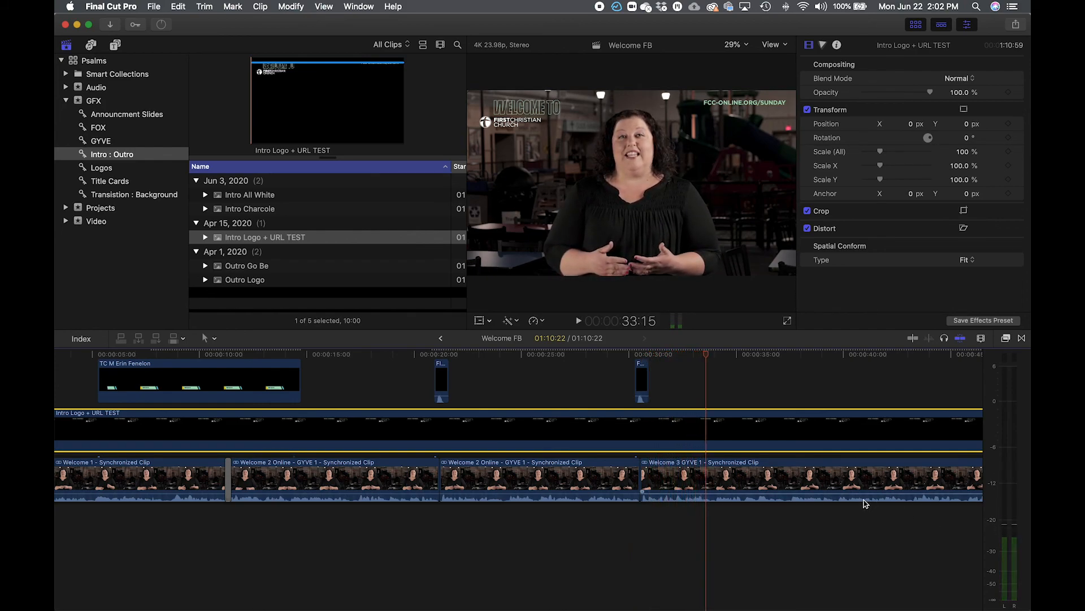
pyautogui.hscroll(5, 865, 502)
pyautogui.press('space')
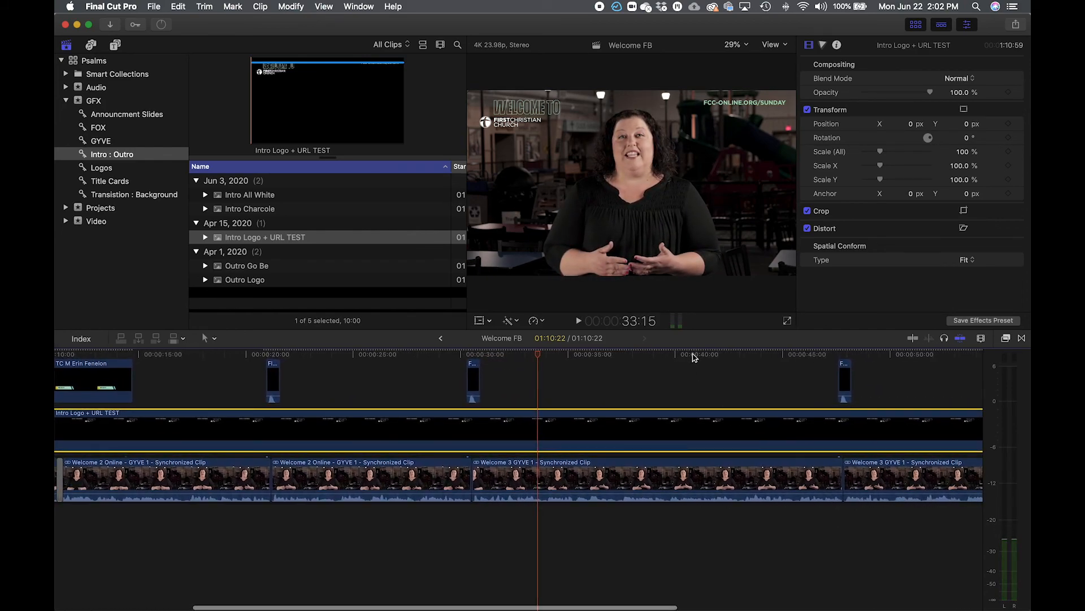
pyautogui.click(694, 357)
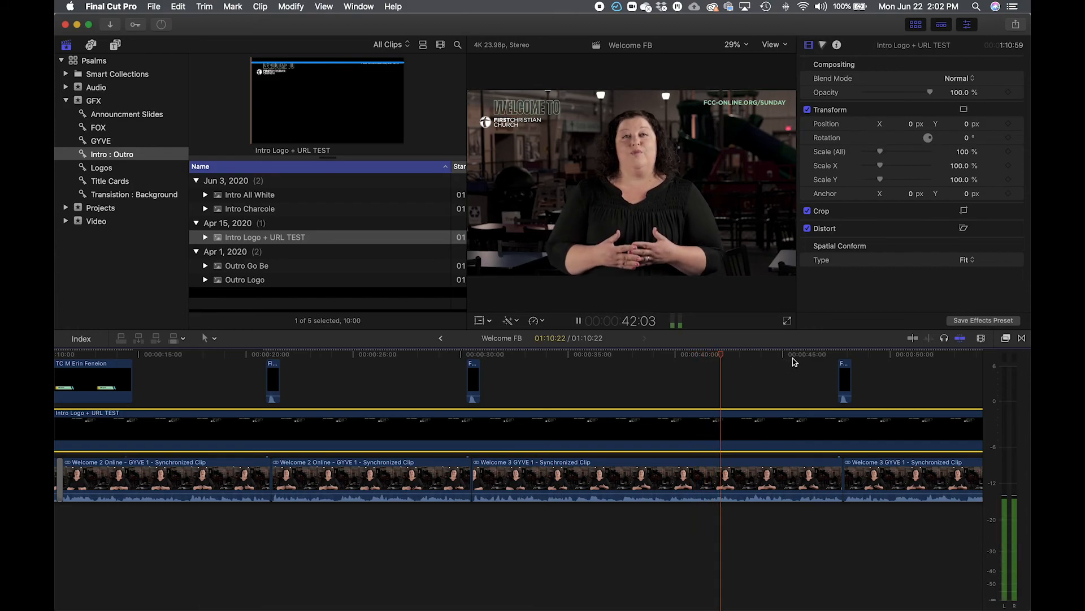
pyautogui.press('space')
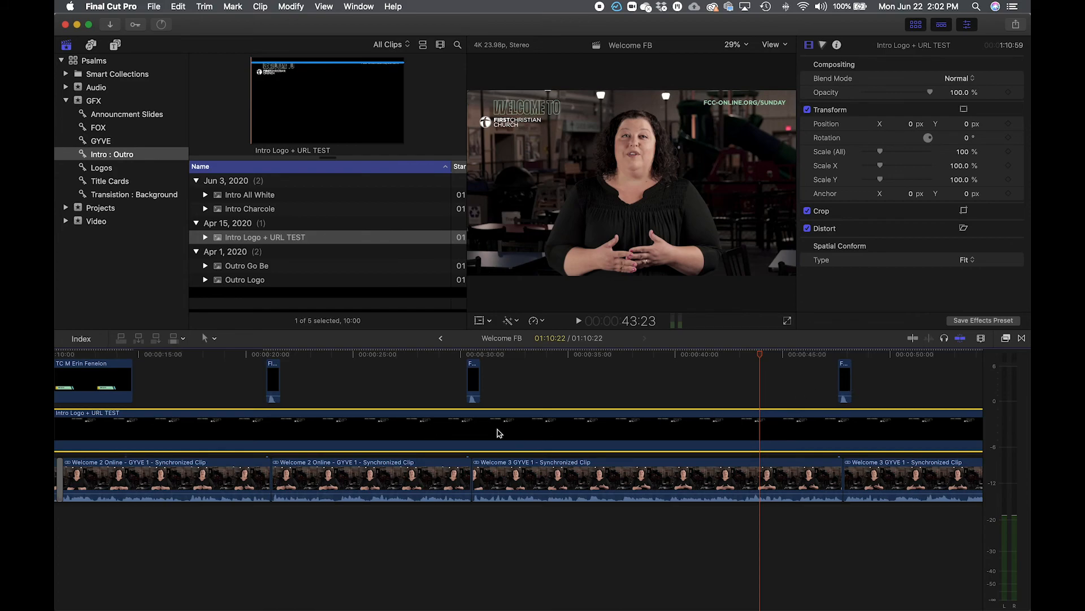
# Try splitting the Intro Logo + URL TEST graphic at 32:10 above Welcome 3 and undo the cut.
pyautogui.press('b')
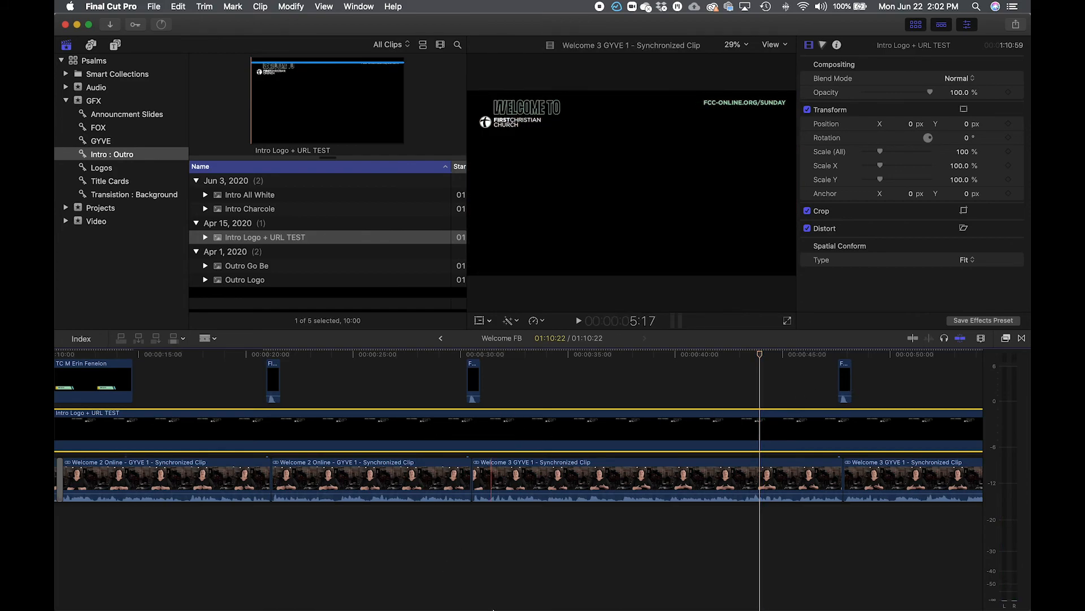
pyautogui.click(515, 423)
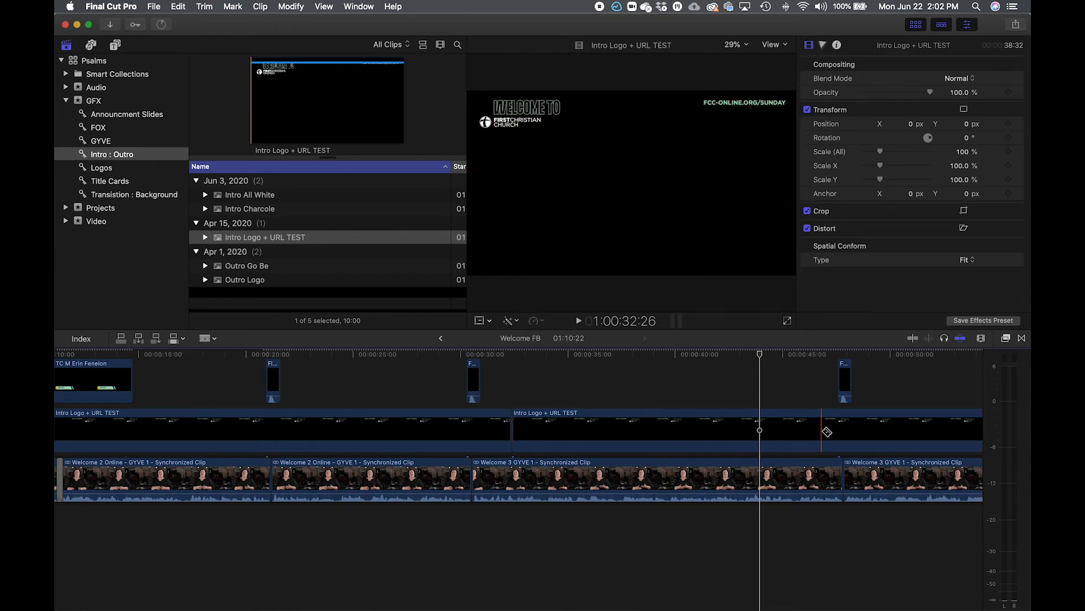
pyautogui.press('super+z')
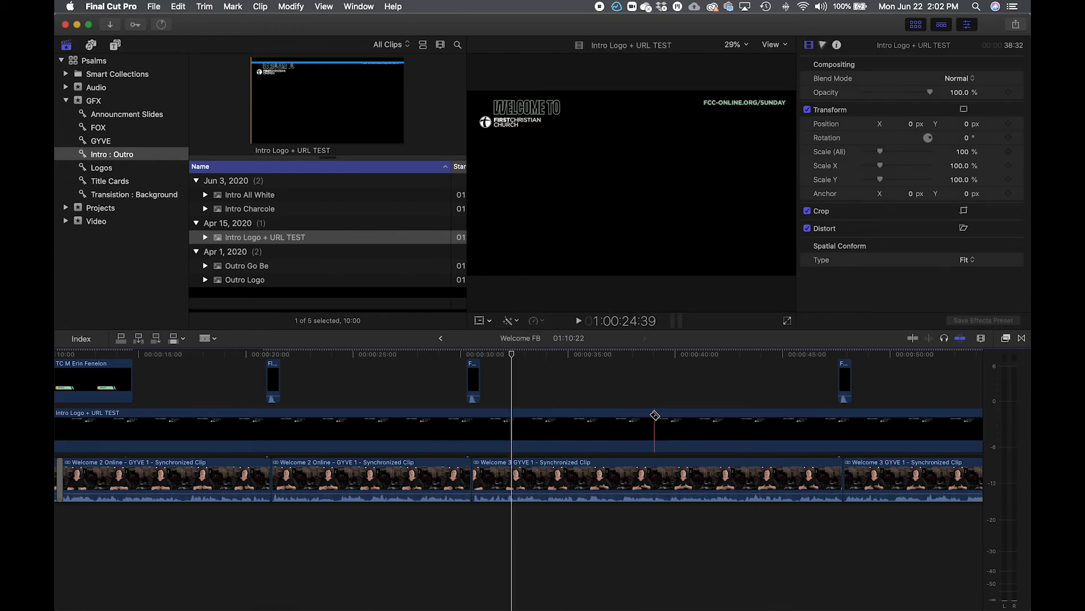
pyautogui.press('a')
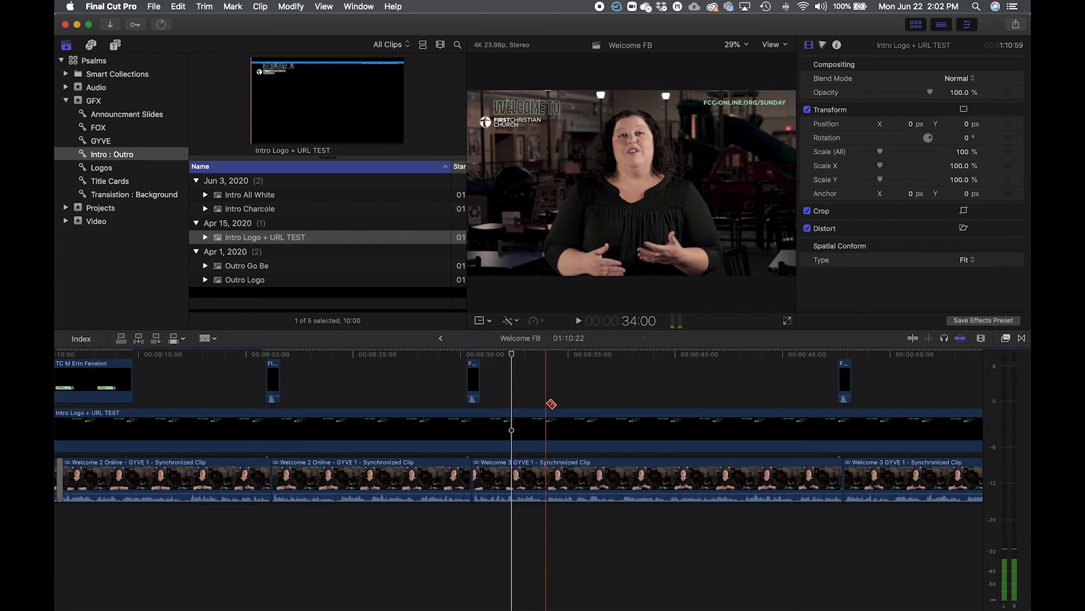
# Apply the Draw Mask effect from the Masks category to the Intro Logo + URL TEST graphic.
pyautogui.click(613, 445)
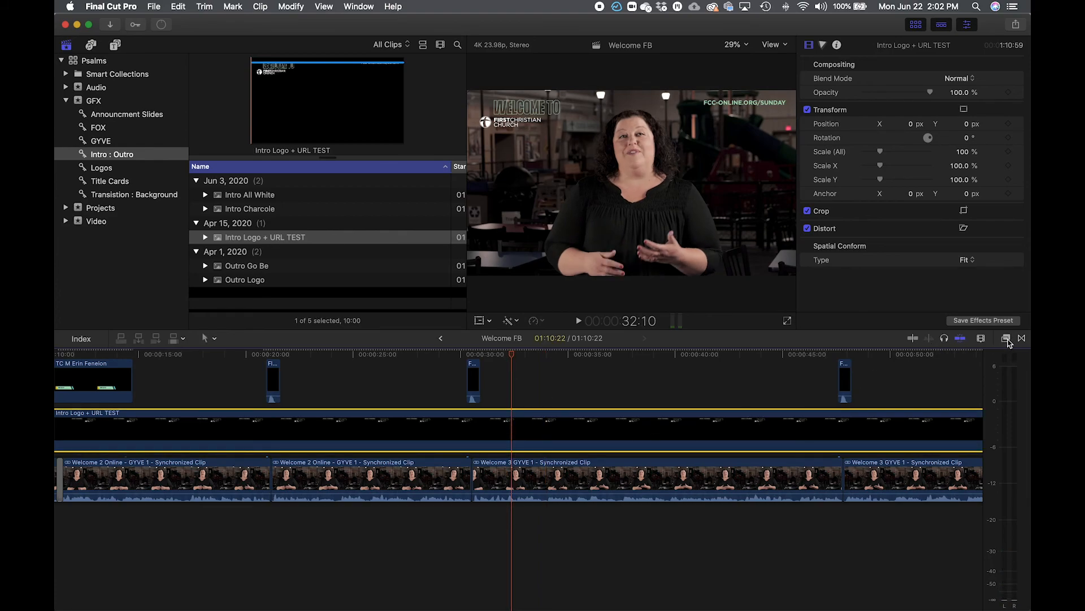
pyautogui.click(1007, 340)
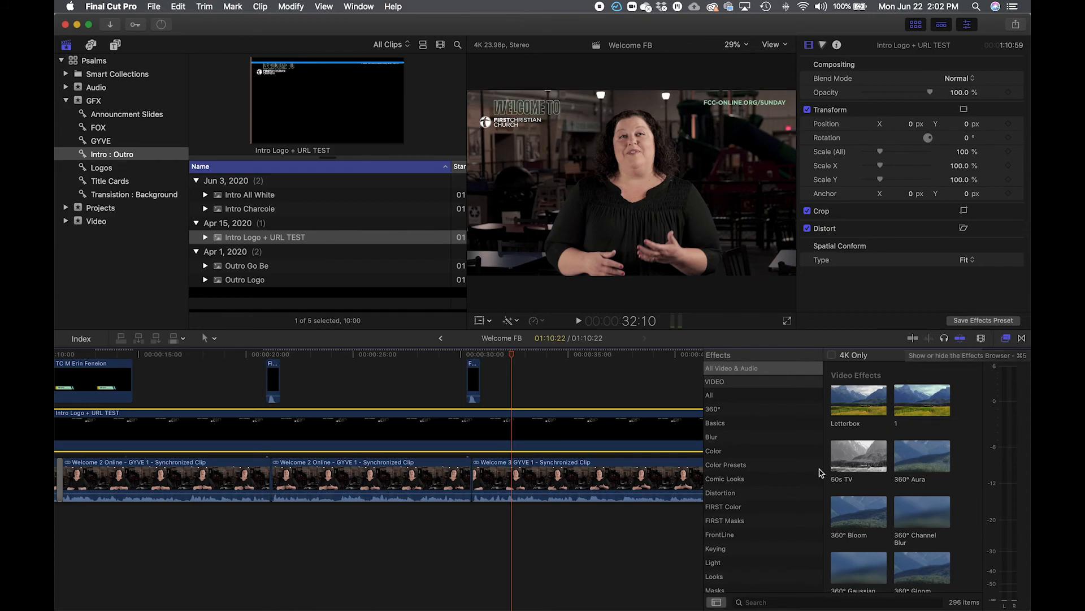
pyautogui.scroll(-1, 776, 509)
pyautogui.scroll(1, 772, 510)
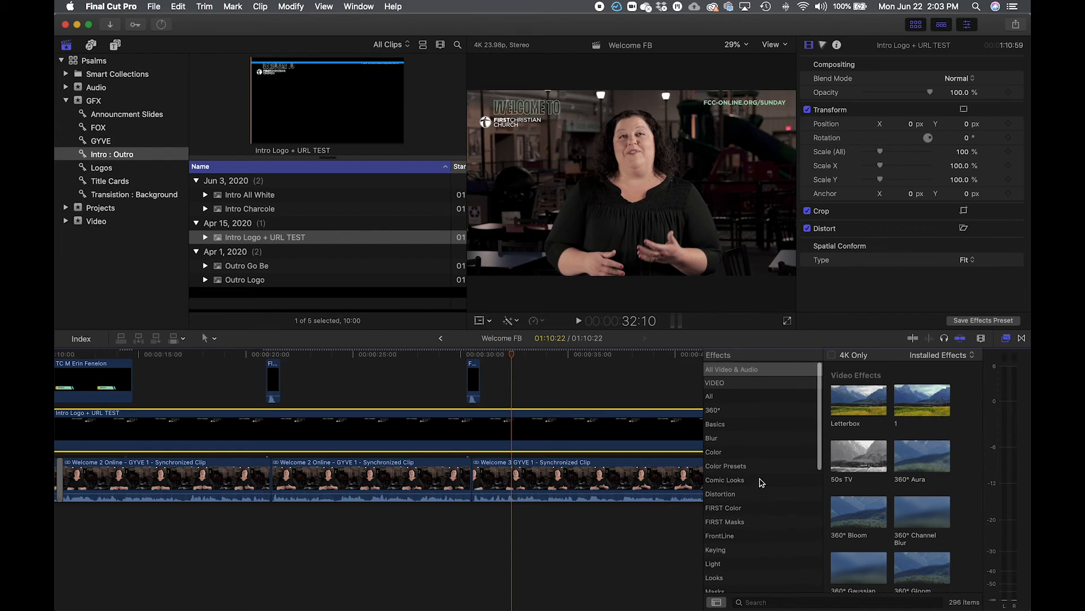
pyautogui.scroll(-3, 746, 588)
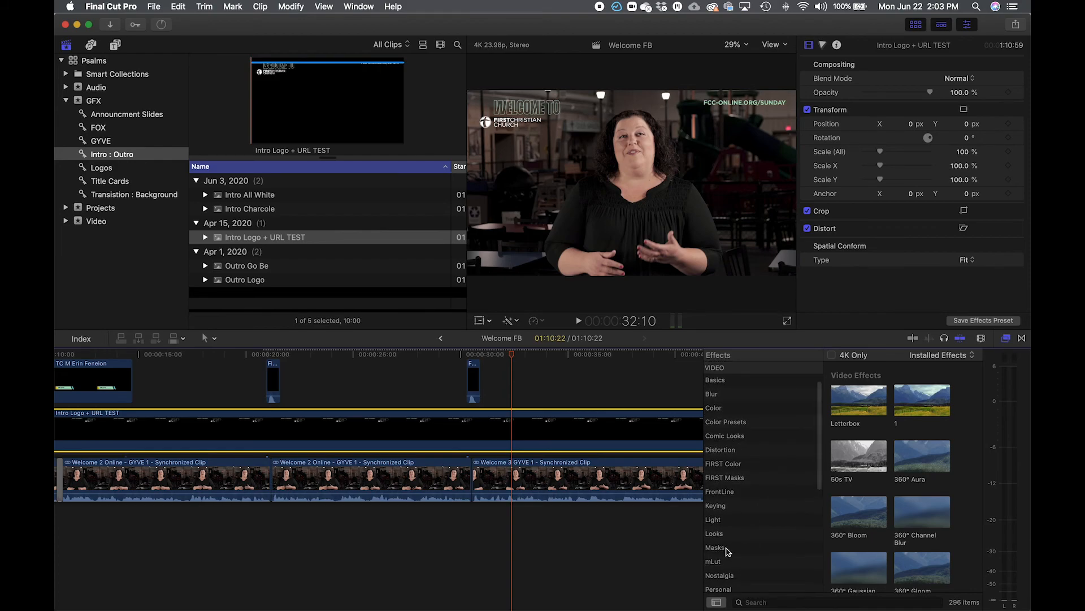
pyautogui.click(715, 547)
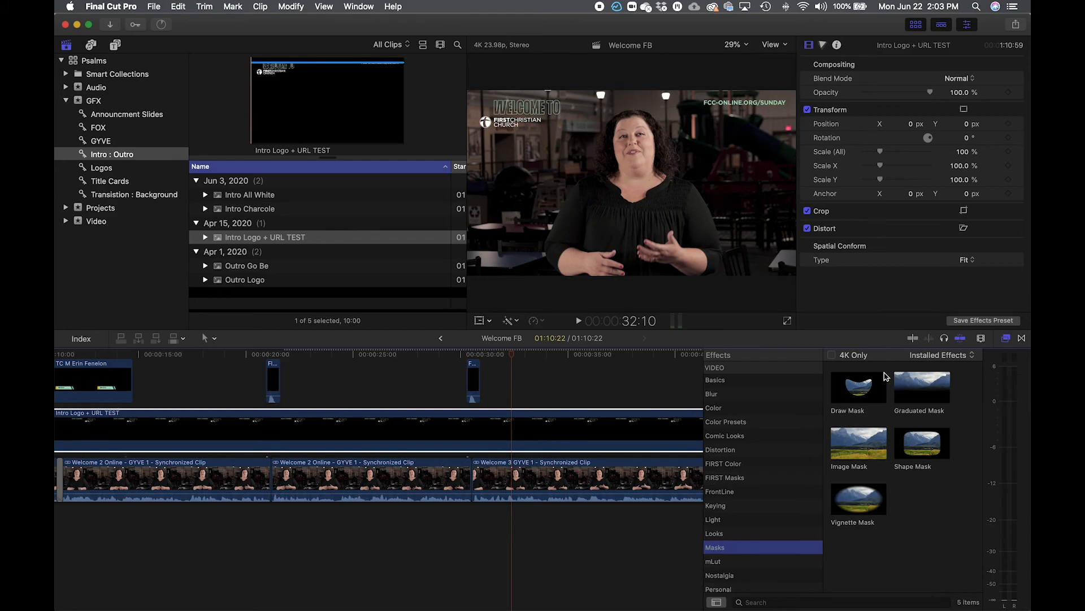
pyautogui.moveTo(859, 389)
pyautogui.mouseDown()
pyautogui.moveTo(644, 430)
pyautogui.moveTo(575, 430)
pyautogui.mouseUp()
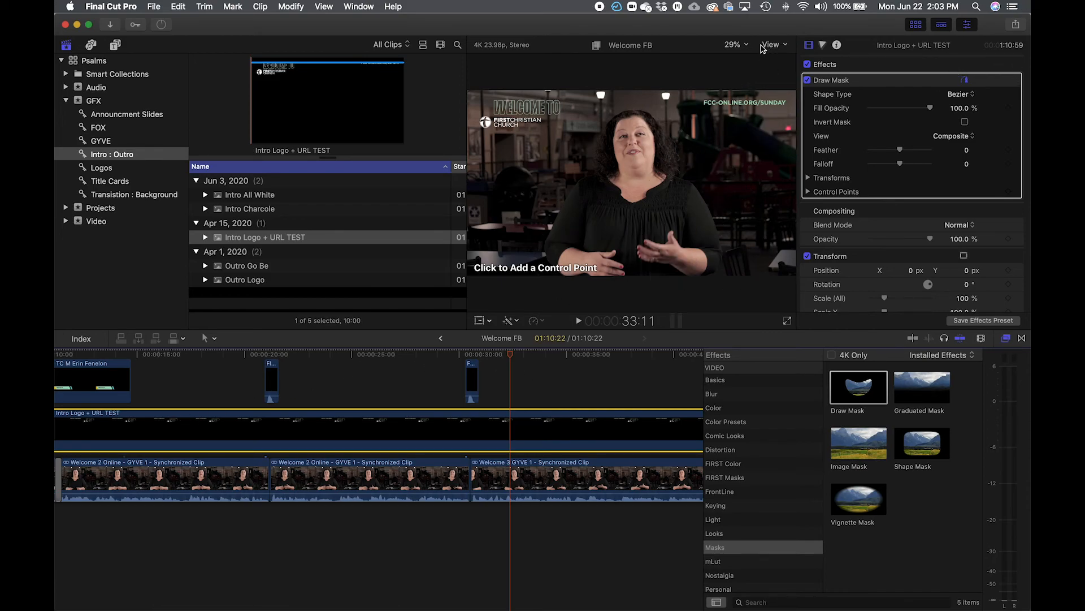
# Reduce the viewer scale to 12.5% and draw a closed four-point slanted mask enclosing the whole frame.
pyautogui.click(786, 45)
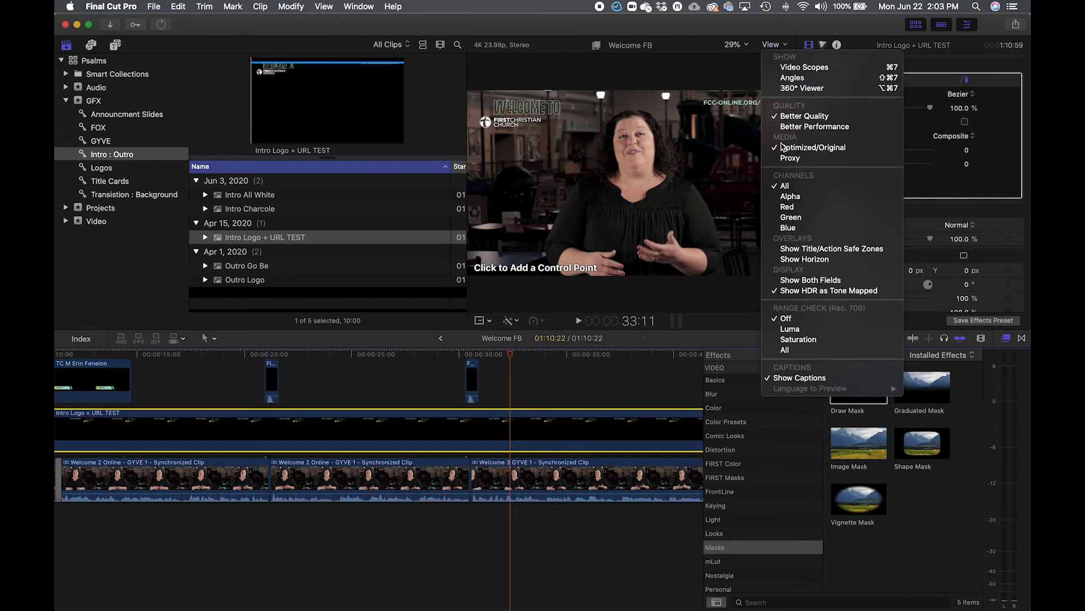
pyautogui.click(778, 44)
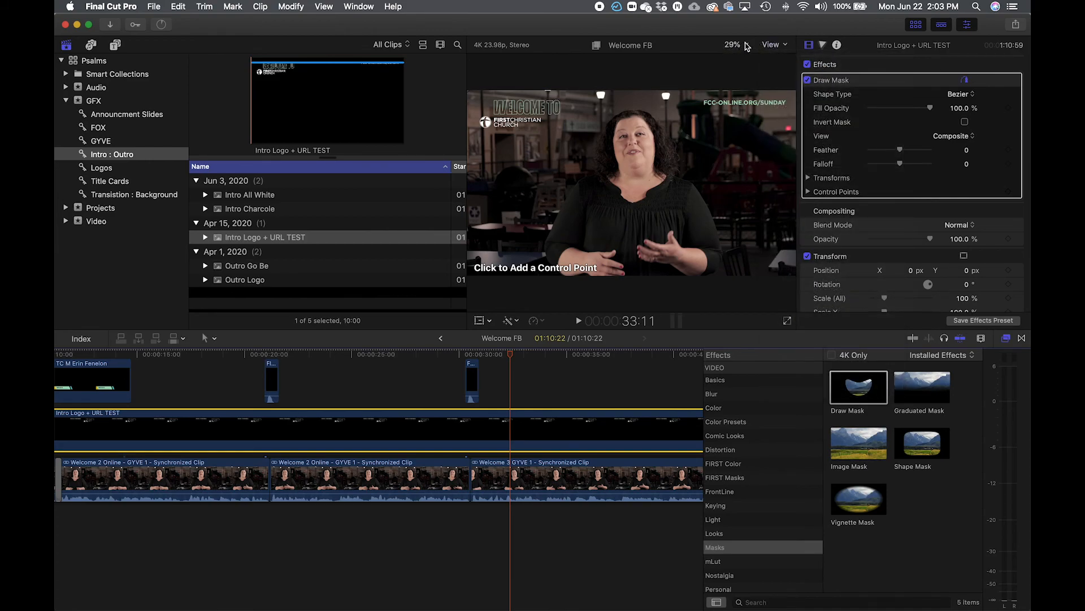
pyautogui.click(745, 46)
pyautogui.click(746, 72)
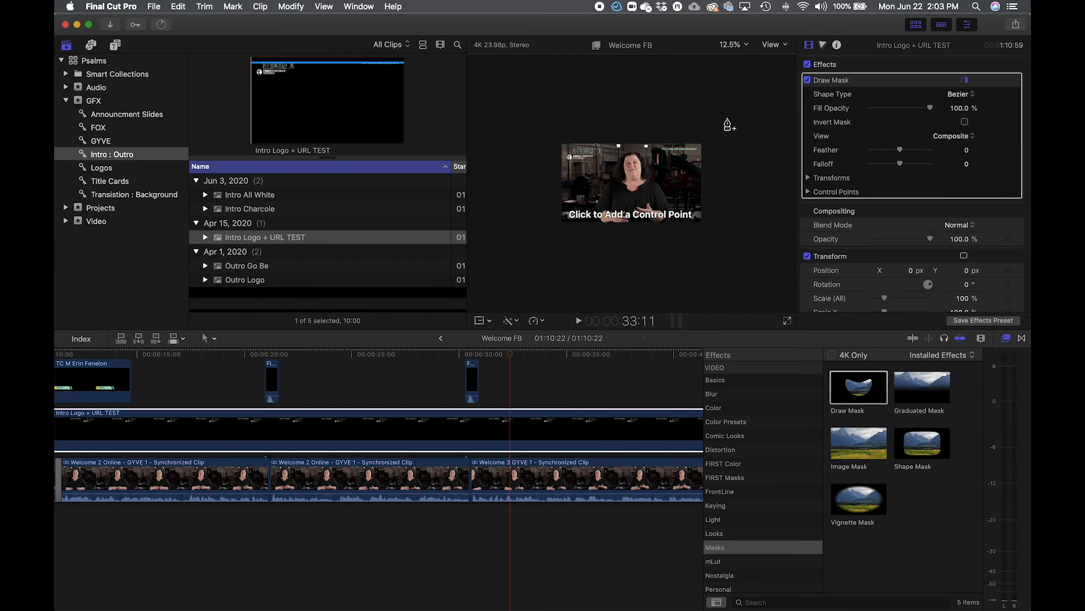
pyautogui.click(728, 118)
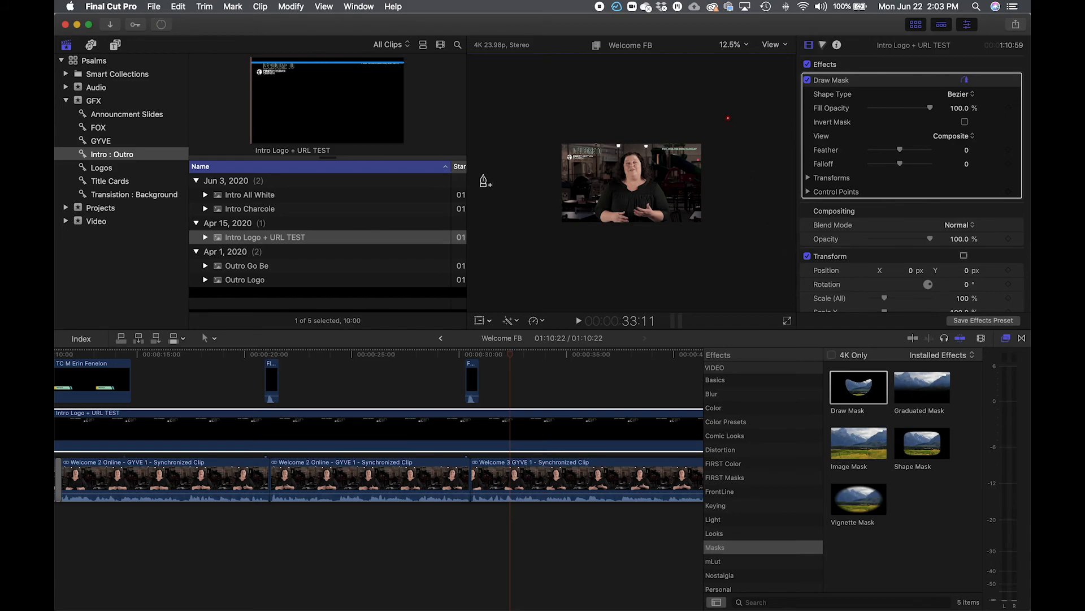
pyautogui.click(786, 242)
pyautogui.click(539, 247)
pyautogui.click(490, 104)
pyautogui.click(728, 119)
# Shift the drawn mask around the frame and toggle the graphic off and on to test the masking.
pyautogui.moveTo(702, 191); pyautogui.dragTo(707, 212)
pyautogui.click(559, 441)
pyautogui.press('v')
pyautogui.press('v')
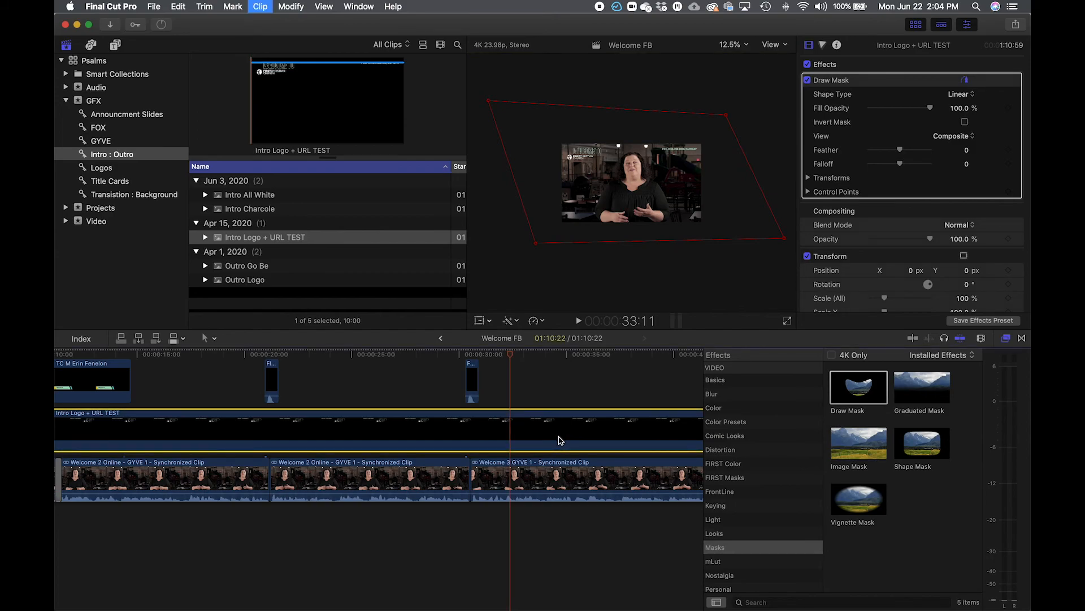
pyautogui.press('v')
pyautogui.press('v')
pyautogui.moveTo(701, 190)
pyautogui.mouseDown()
pyautogui.moveTo(617, 195)
pyautogui.moveTo(793, 189)
pyautogui.moveTo(756, 191)
pyautogui.mouseUp()
pyautogui.moveTo(654, 192)
pyautogui.mouseDown()
pyautogui.moveTo(633, 194)
pyautogui.moveTo(688, 194)
pyautogui.mouseUp()
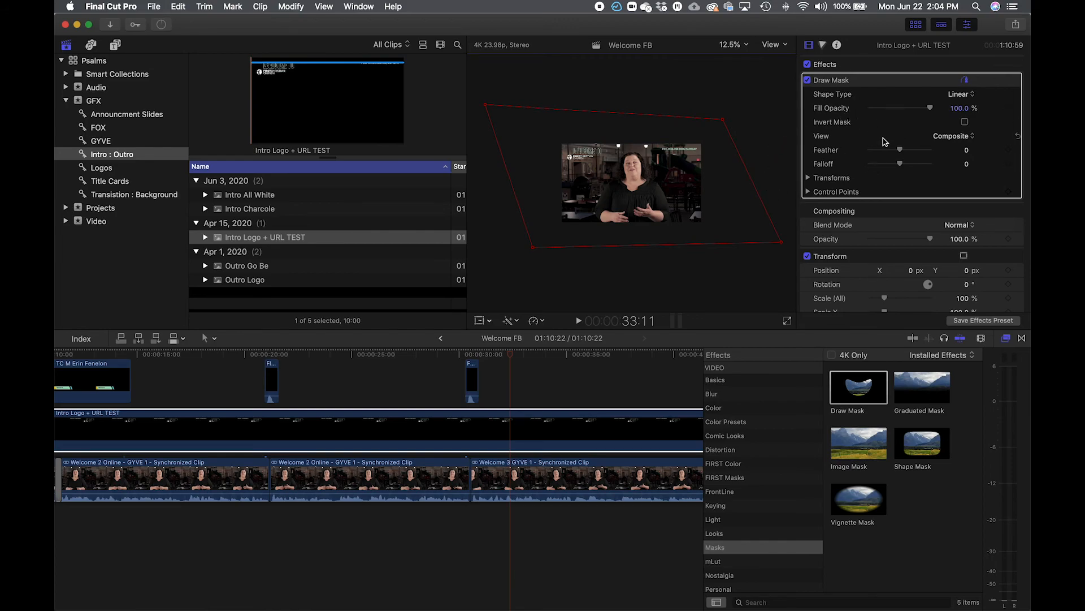
# Invert the mask and move its shape off the left side of the frame, clear of the logo.
pyautogui.click(965, 122)
pyautogui.moveTo(687, 169)
pyautogui.mouseDown()
pyautogui.moveTo(507, 182)
pyautogui.moveTo(689, 182)
pyautogui.mouseUp()
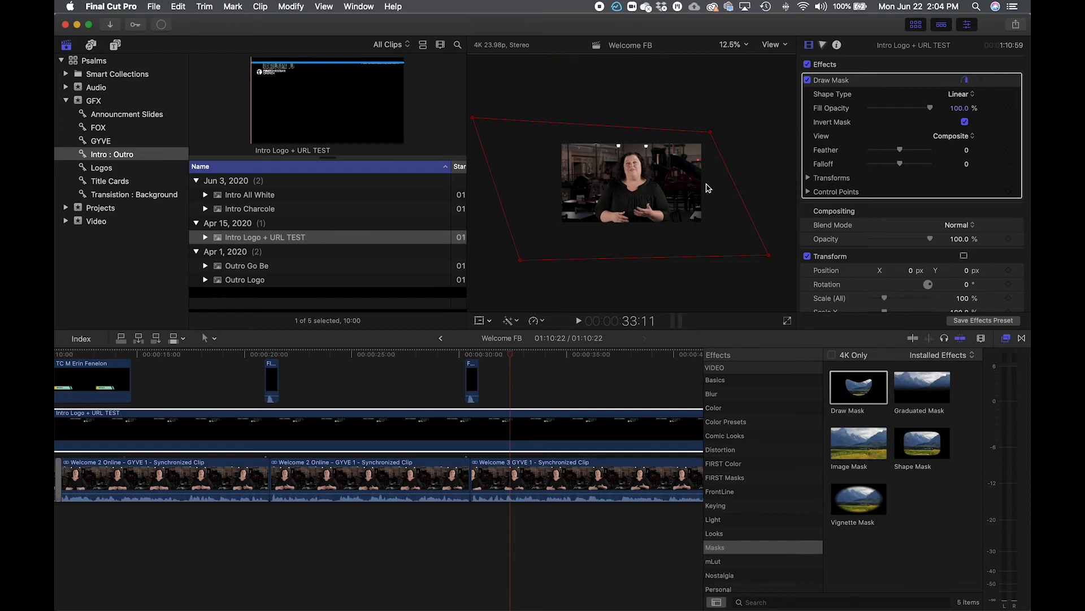
pyautogui.moveTo(701, 186)
pyautogui.mouseDown()
pyautogui.moveTo(646, 193)
pyautogui.moveTo(734, 172)
pyautogui.mouseUp()
pyautogui.moveTo(697, 134); pyautogui.dragTo(497, 156)
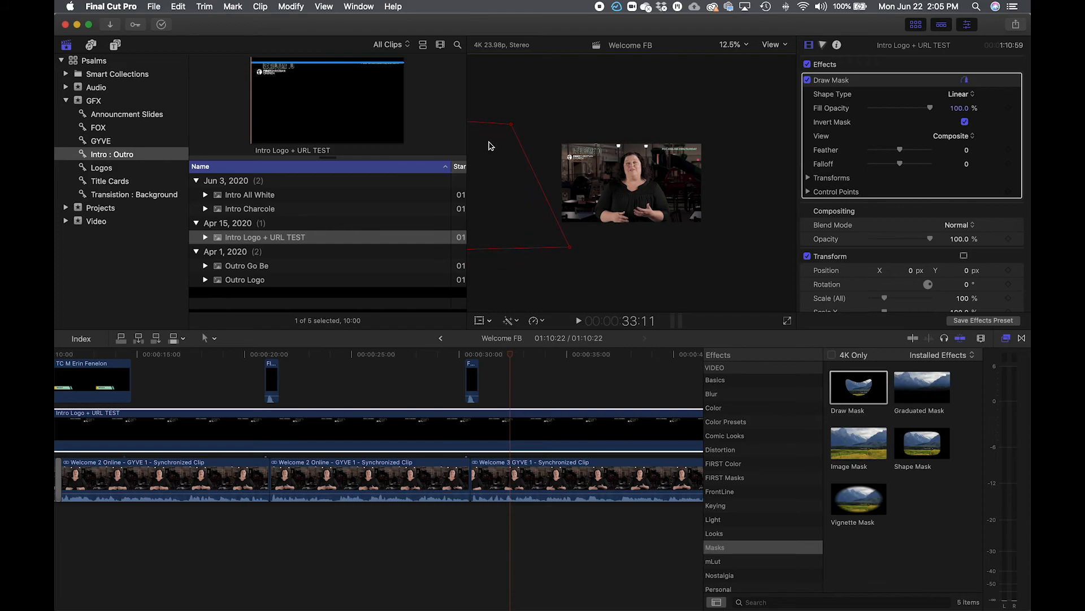
# Set the viewer scale to 25% and add a keyframe for the mask's Position at 33:11.
pyautogui.click(731, 41)
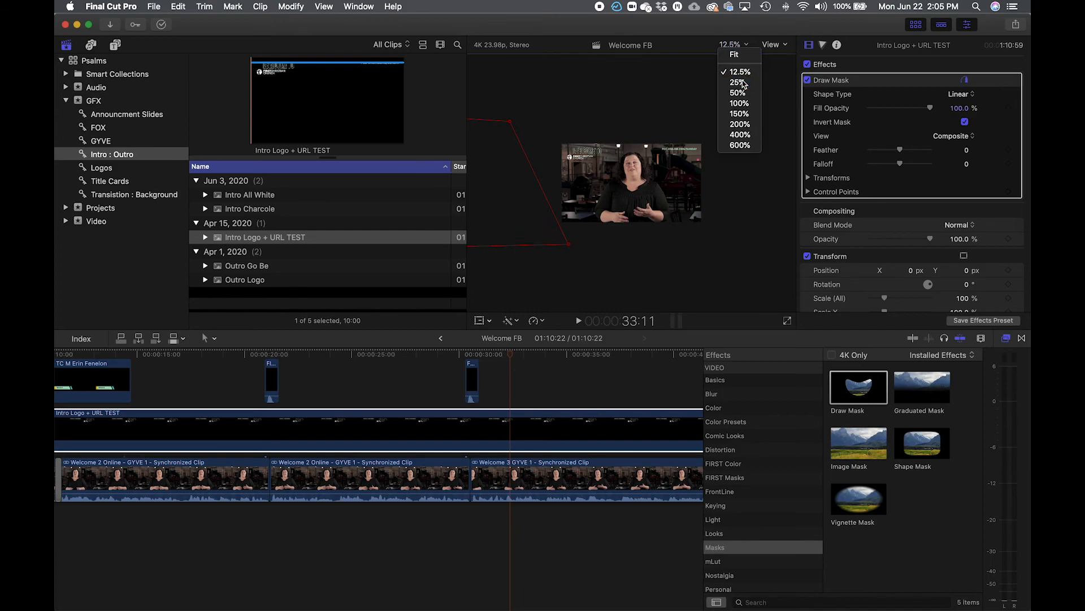
pyautogui.click(733, 86)
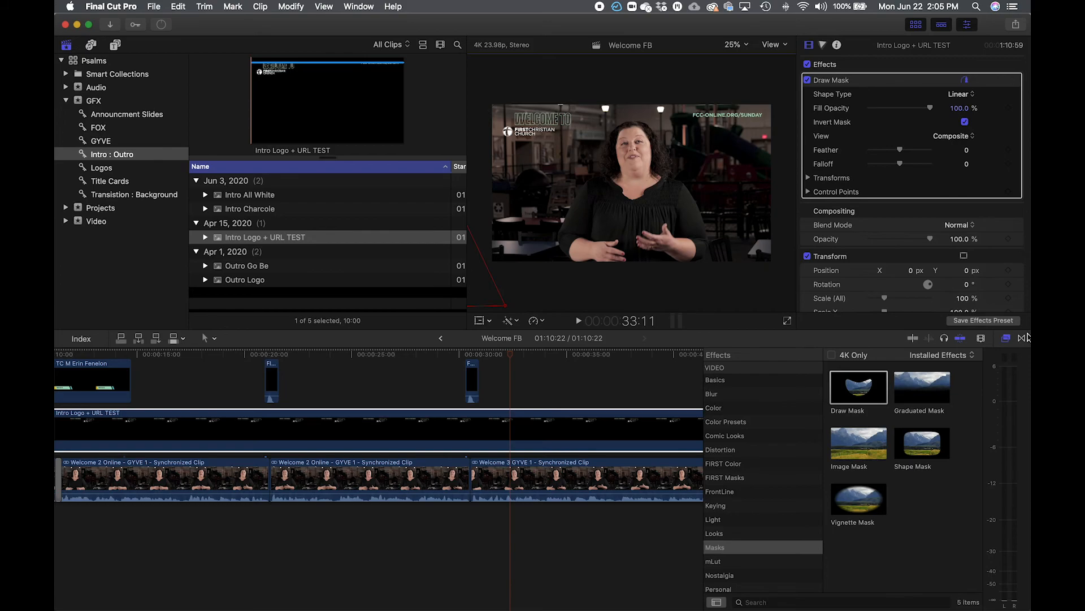
pyautogui.click(809, 179)
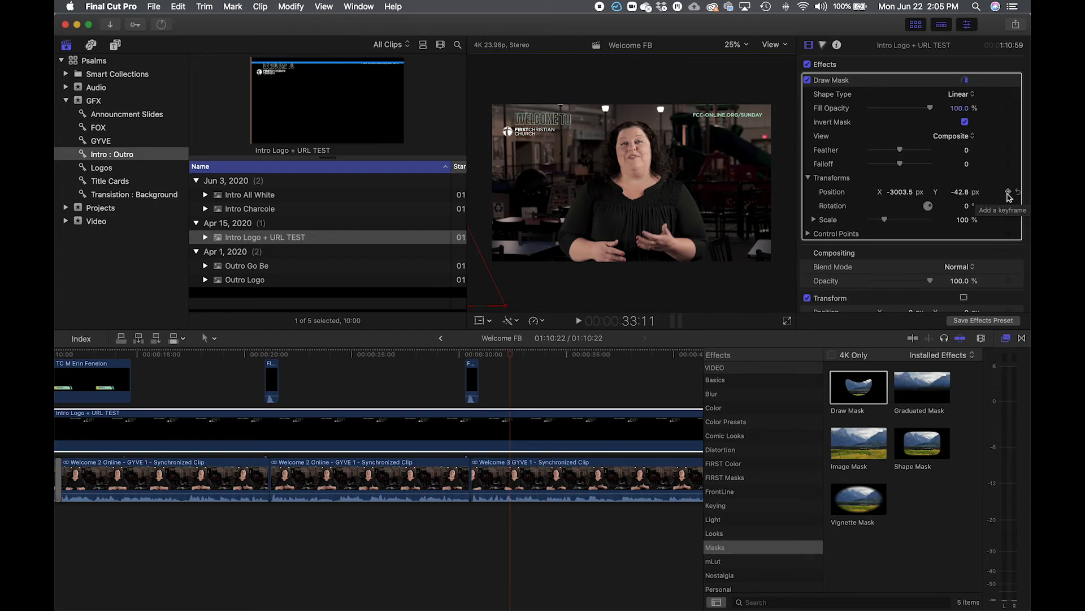
pyautogui.click(1009, 194)
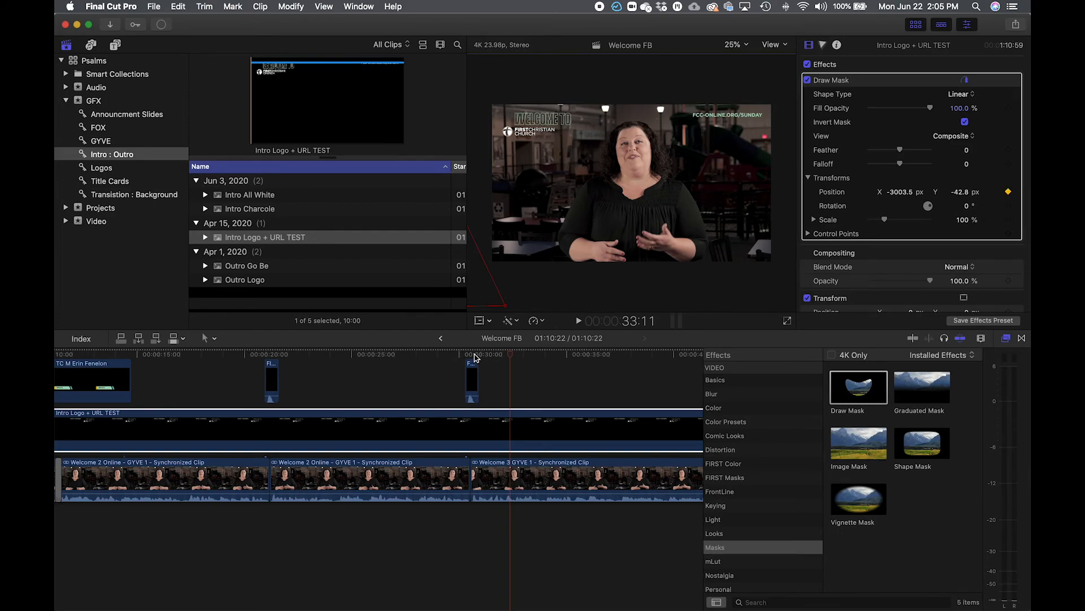
# Add a mask Position keyframe at 30:07 and nudge the mask to about X -2965.1 px, Y -52.9 px.
pyautogui.click(464, 356)
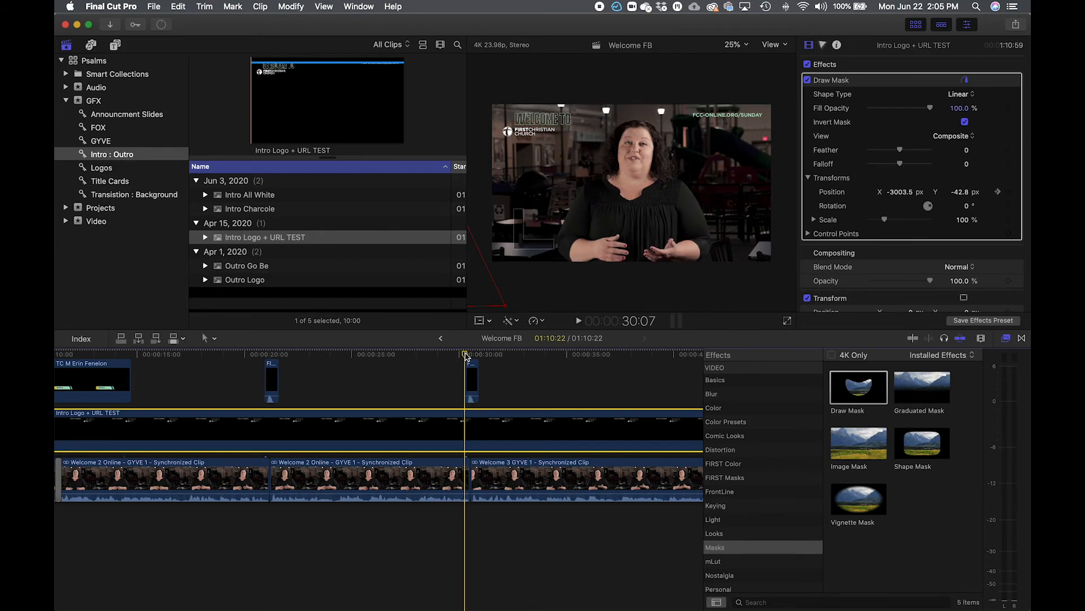
pyautogui.moveTo(465, 356)
pyautogui.mouseDown()
pyautogui.moveTo(454, 358)
pyautogui.moveTo(466, 359)
pyautogui.mouseUp()
pyautogui.moveTo(467, 358); pyautogui.dragTo(465, 388)
pyautogui.moveTo(465, 358); pyautogui.dragTo(447, 390)
pyautogui.click(1009, 193)
pyautogui.moveTo(477, 294)
pyautogui.mouseDown()
pyautogui.moveTo(586, 268)
pyautogui.moveTo(510, 322)
pyautogui.moveTo(485, 299)
pyautogui.mouseUp()
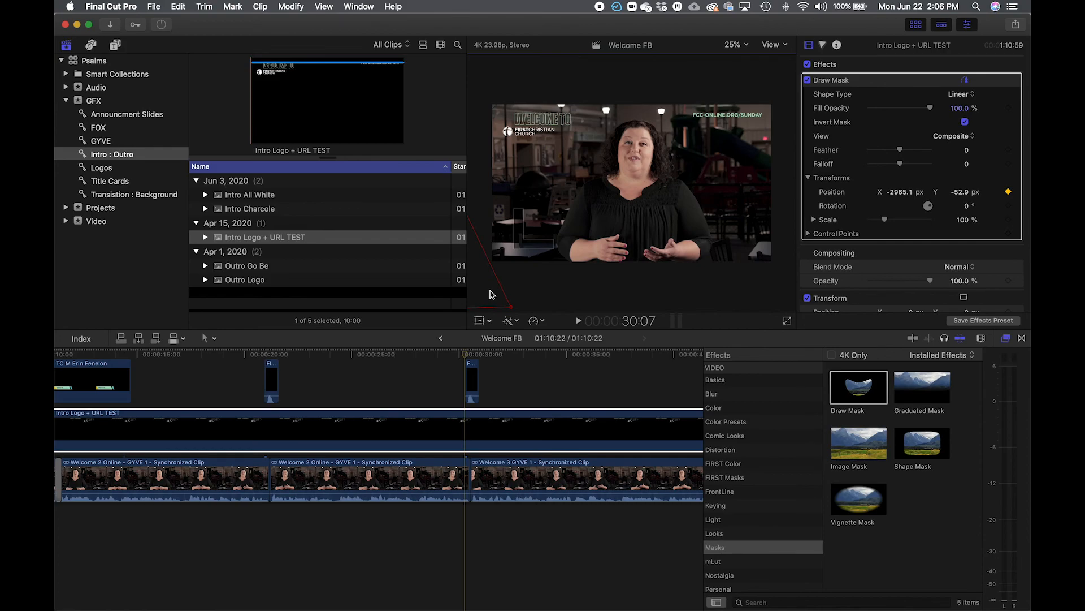
# Keyframe the mask at 30:08 by moving it to about X -2776.1 px, Y -60.0 px, and advance to 30:09.
pyautogui.press('Right')
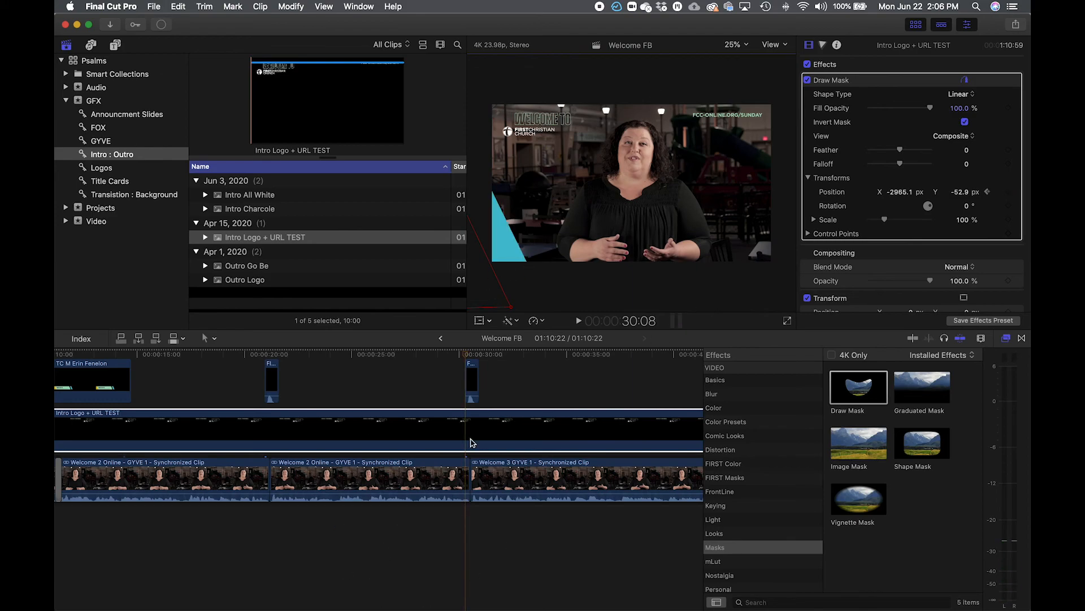
pyautogui.press('super+equal')
pyautogui.press('super+equal')
pyautogui.press('super+equal')
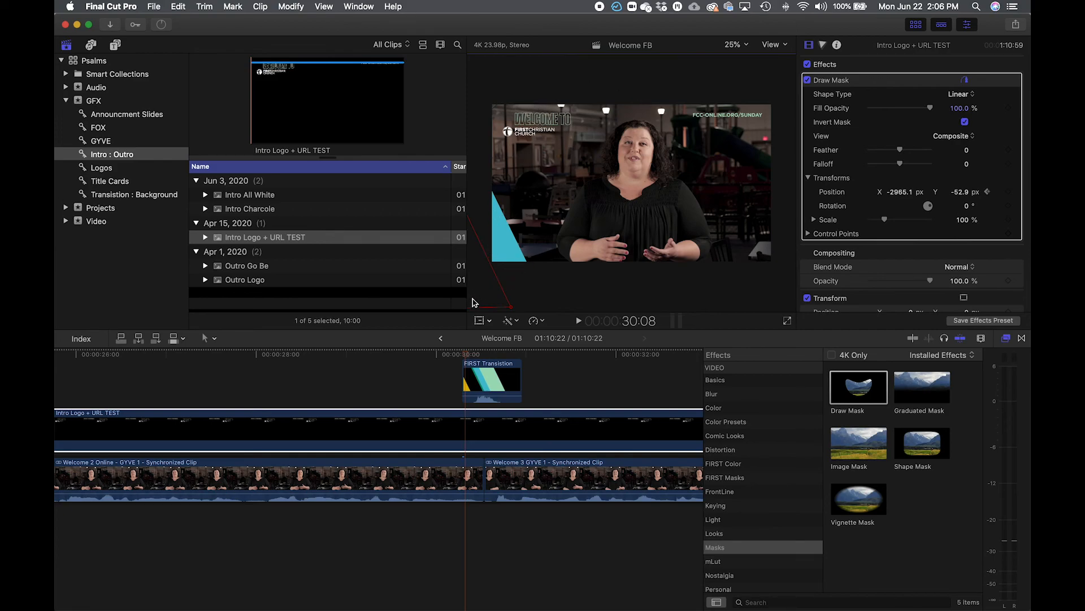
pyautogui.moveTo(474, 303); pyautogui.dragTo(501, 304)
pyautogui.press('Right')
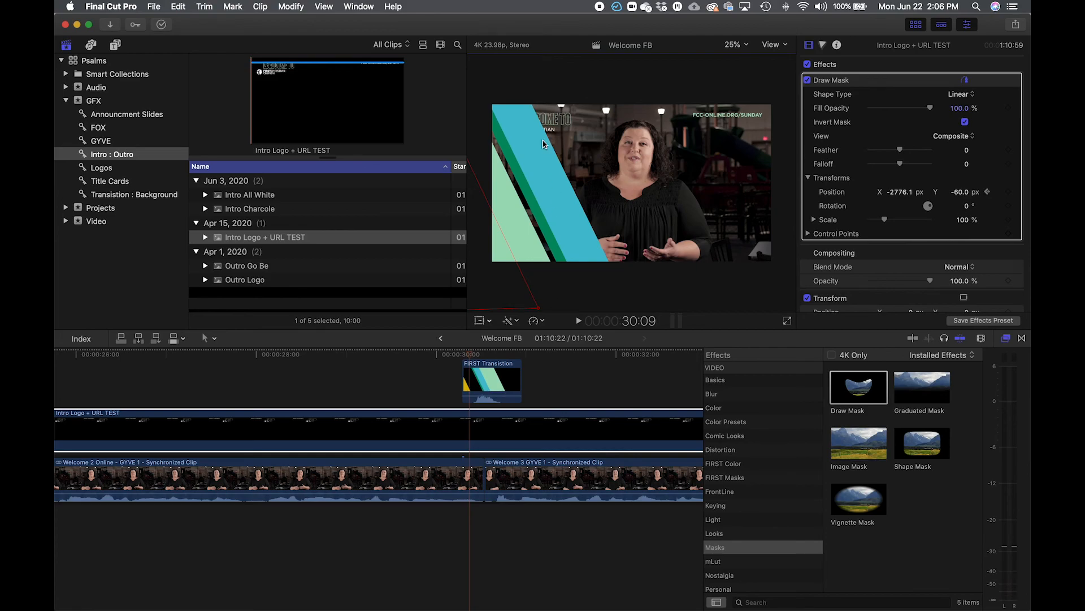
# Keyframe the mask at 30:09 to about X -2222.2 px, Y -60.1 px, and at 30:10 to about X -1960.2 px, Y -59.2 px.
pyautogui.moveTo(487, 292); pyautogui.dragTo(568, 296)
pyautogui.press('Right')
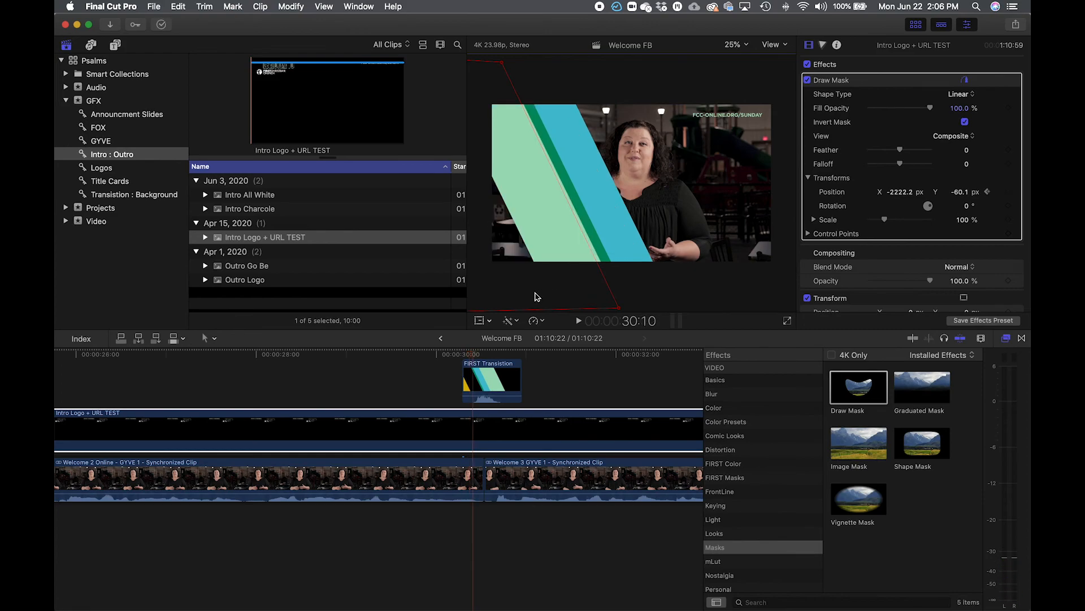
pyautogui.moveTo(562, 296); pyautogui.dragTo(574, 297)
pyautogui.press('Right')
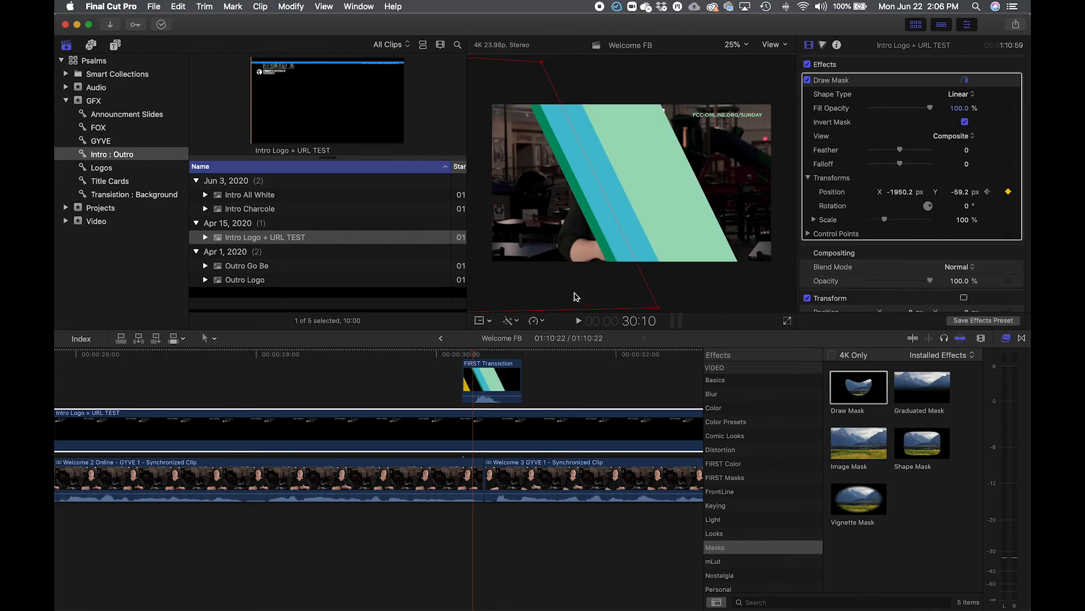
# Follow the transition's edge through 30:16, moving the mask to about X -1070.4 px, Y -40.9 px, and on to X -621.3 px, Y -66.5 px.
pyautogui.moveTo(569, 292)
pyautogui.mouseDown()
pyautogui.moveTo(604, 292)
pyautogui.moveTo(579, 300)
pyautogui.moveTo(565, 296)
pyautogui.moveTo(649, 277)
pyautogui.moveTo(639, 266)
pyautogui.moveTo(671, 268)
pyautogui.mouseUp()
pyautogui.press('Right')
pyautogui.press('Right')
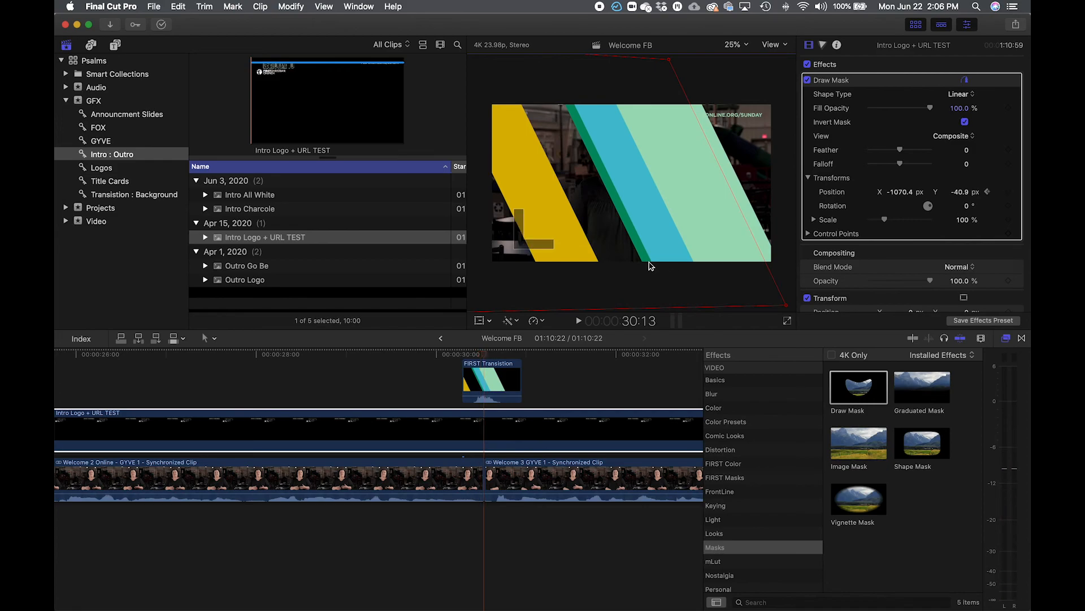
pyautogui.moveTo(649, 265); pyautogui.dragTo(717, 266)
pyautogui.press('Right')
pyautogui.press('Right')
pyautogui.press('Right')
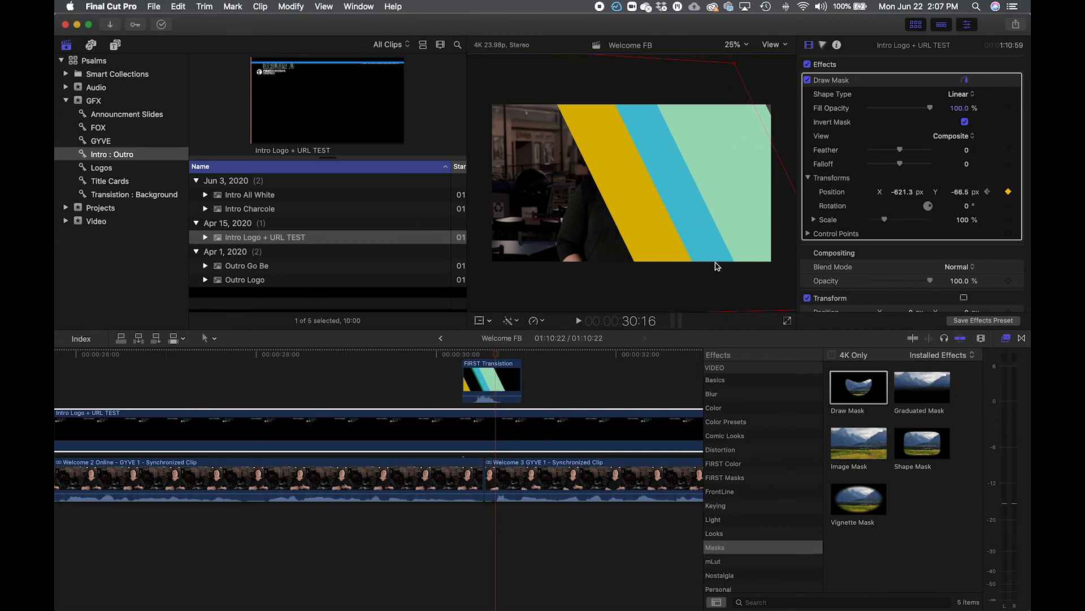
# Move the mask at 30:17 to about X -386.5 px, finish the wipe near X 307.3 px, Y -30.5 px, and play the transition back.
pyautogui.press('Right')
pyautogui.moveTo(731, 246); pyautogui.dragTo(747, 246)
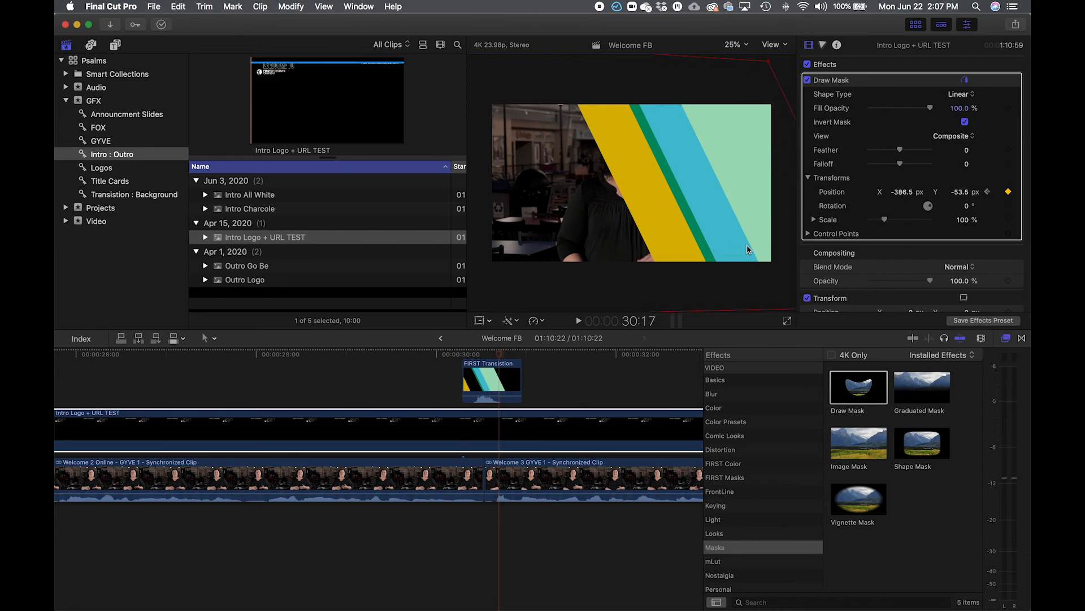
pyautogui.moveTo(644, 214)
pyautogui.mouseDown()
pyautogui.moveTo(745, 205)
pyautogui.moveTo(733, 228)
pyautogui.mouseUp()
pyautogui.click(445, 355)
pyautogui.press('space')
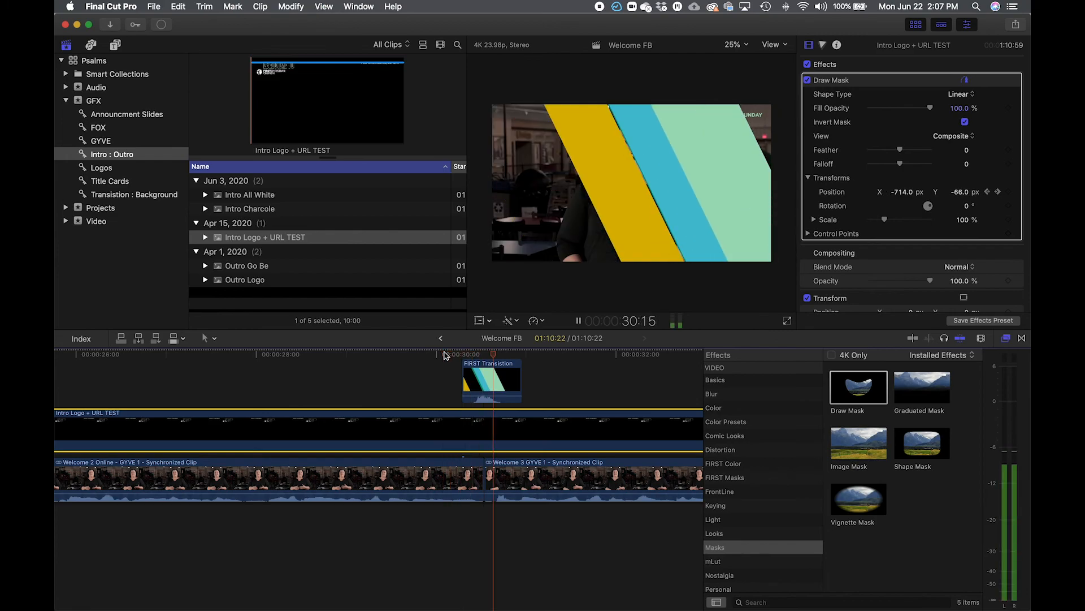
pyautogui.press('space')
# Place the playhead at 47:14, the start of the next FIRST Transition clip, with the timeline enlarged around it.
pyautogui.press('super+minus')
pyautogui.press('super+minus')
pyautogui.hscroll(3, 586, 455)
pyautogui.hscroll(10, 595, 452)
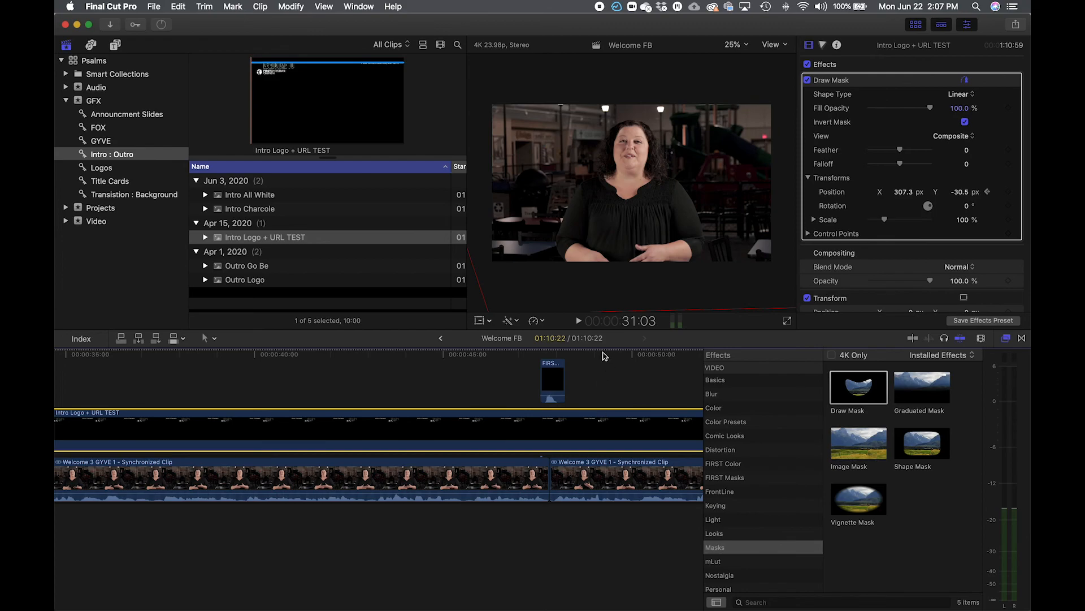
pyautogui.click(543, 354)
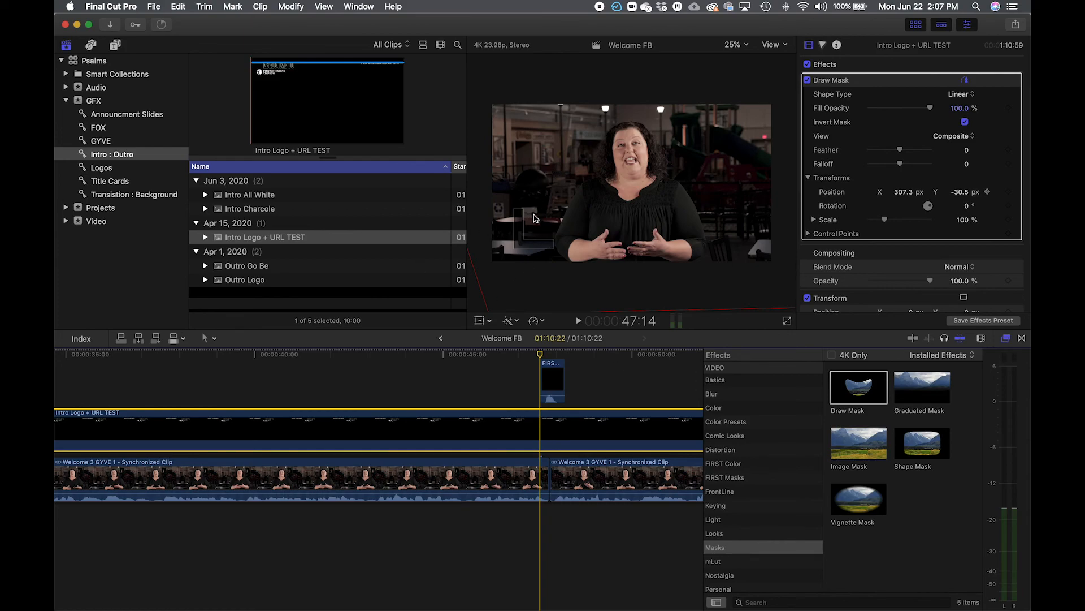
pyautogui.press('super+equal')
pyautogui.press('super+equal')
pyautogui.press('super+equal')
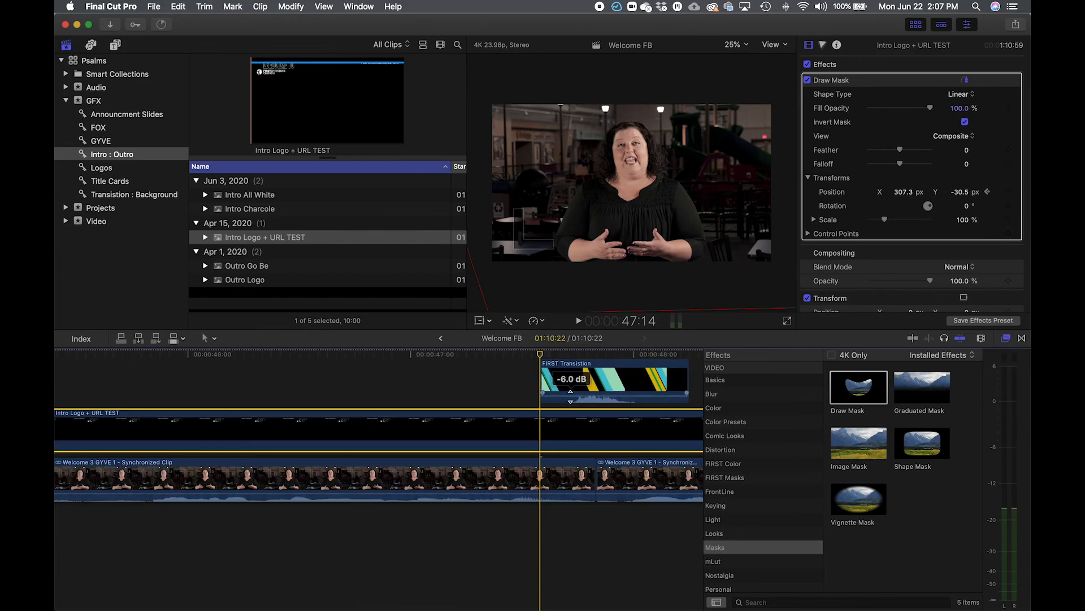
pyautogui.hscroll(3, 570, 391)
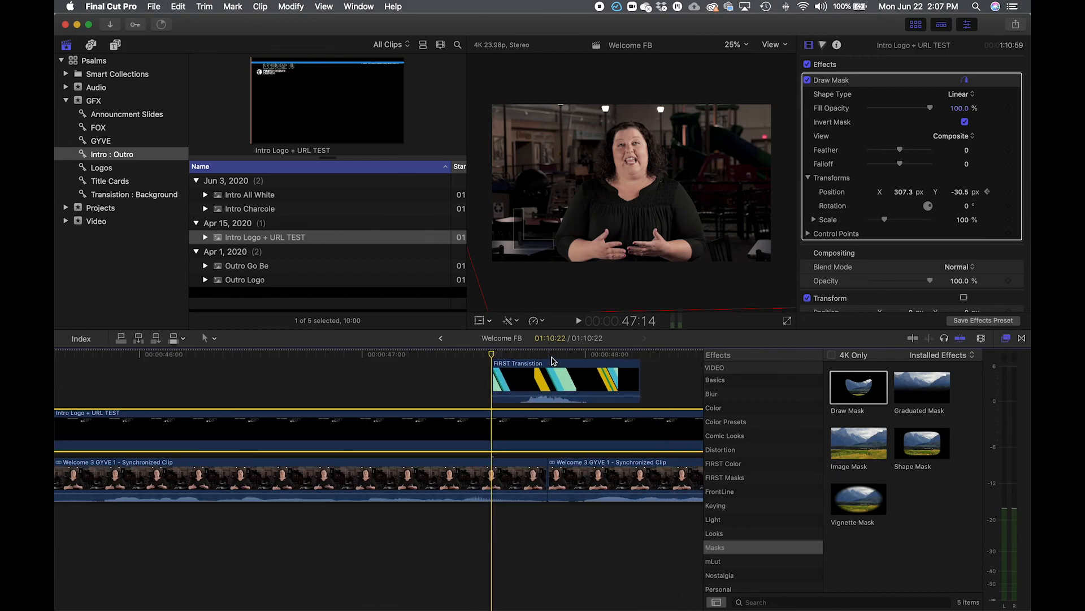
# Advance frame by frame to 47:19 and keyframe the mask's Position at about X 611.7 px, Y 3.5 px.
pyautogui.press('Right')
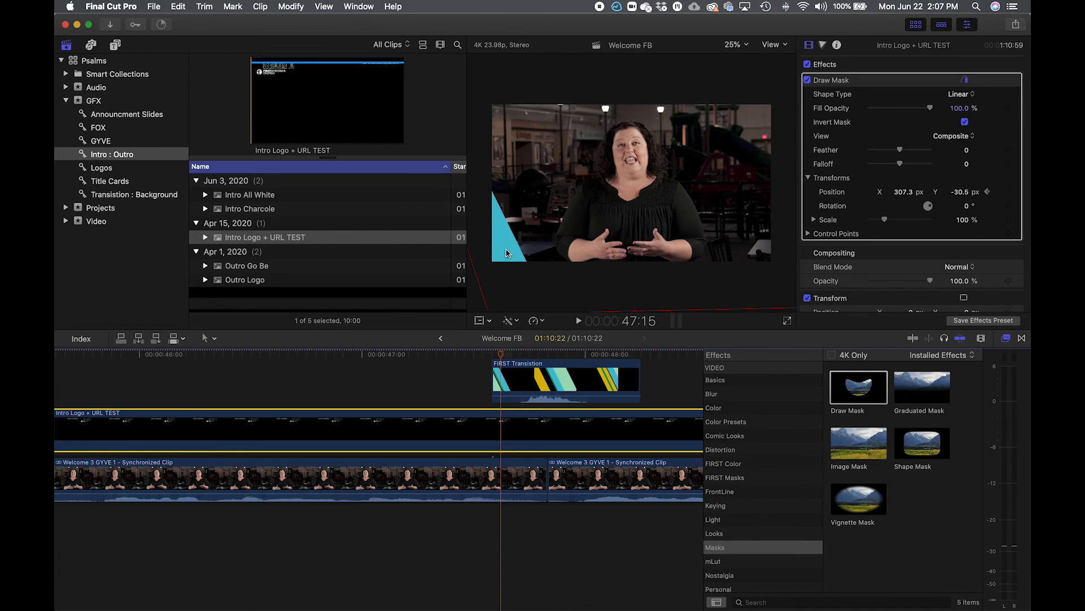
pyautogui.press('Right')
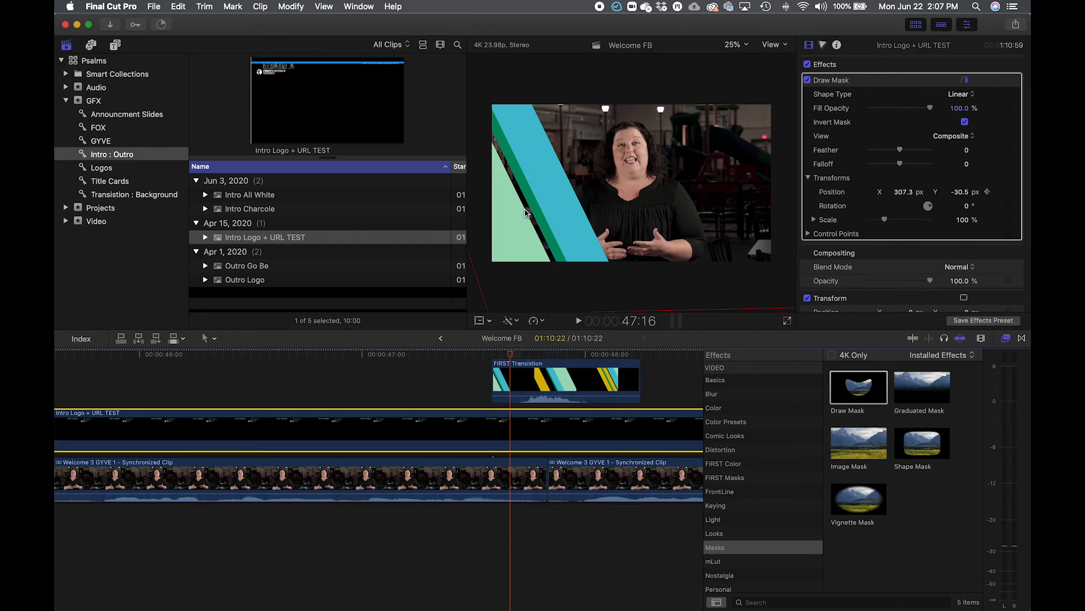
pyautogui.press('Right')
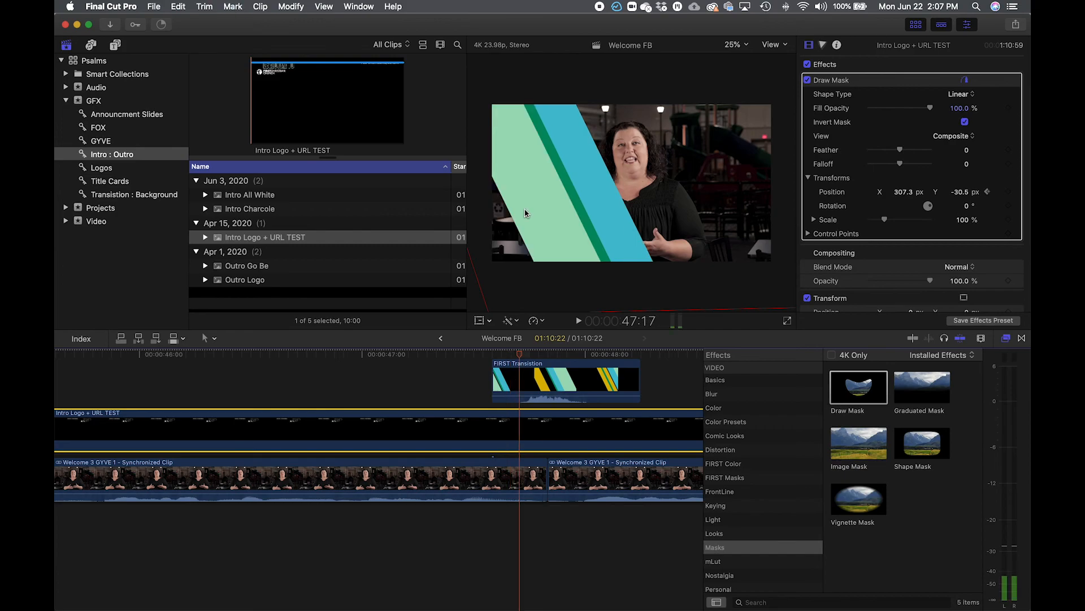
pyautogui.press('Right')
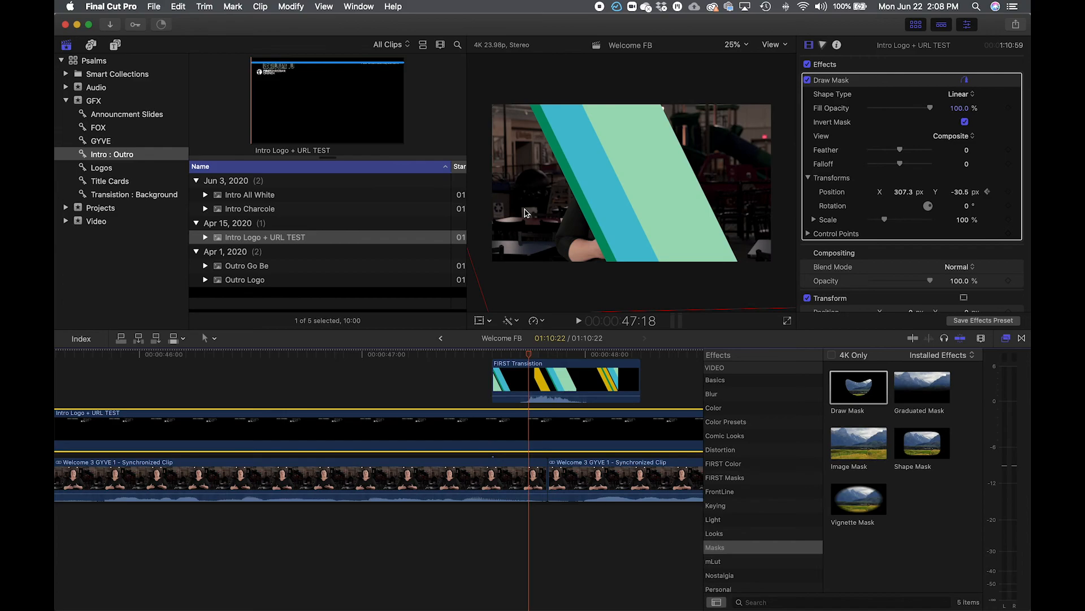
pyautogui.press('Right')
pyautogui.moveTo(520, 239); pyautogui.dragTo(565, 232)
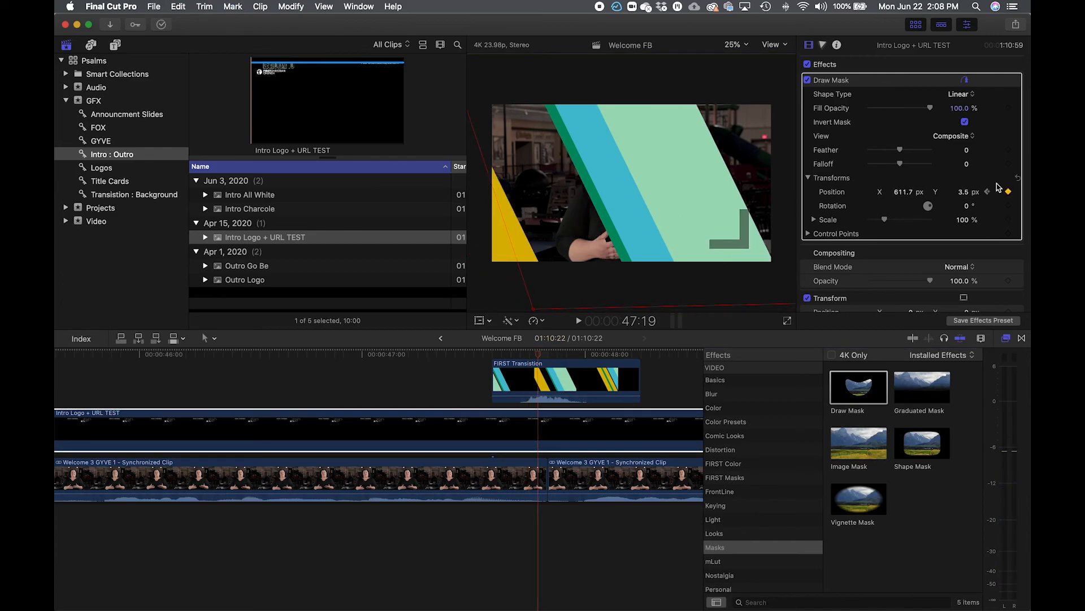
pyautogui.click(1009, 193)
# Keep the mask on the transition's edge up to 47:23, moving it through about X 1007.7 px and X 1196.7 px to X 1509.1 px.
pyautogui.press('Right')
pyautogui.moveTo(615, 221); pyautogui.dragTo(657, 226)
pyautogui.press('Right')
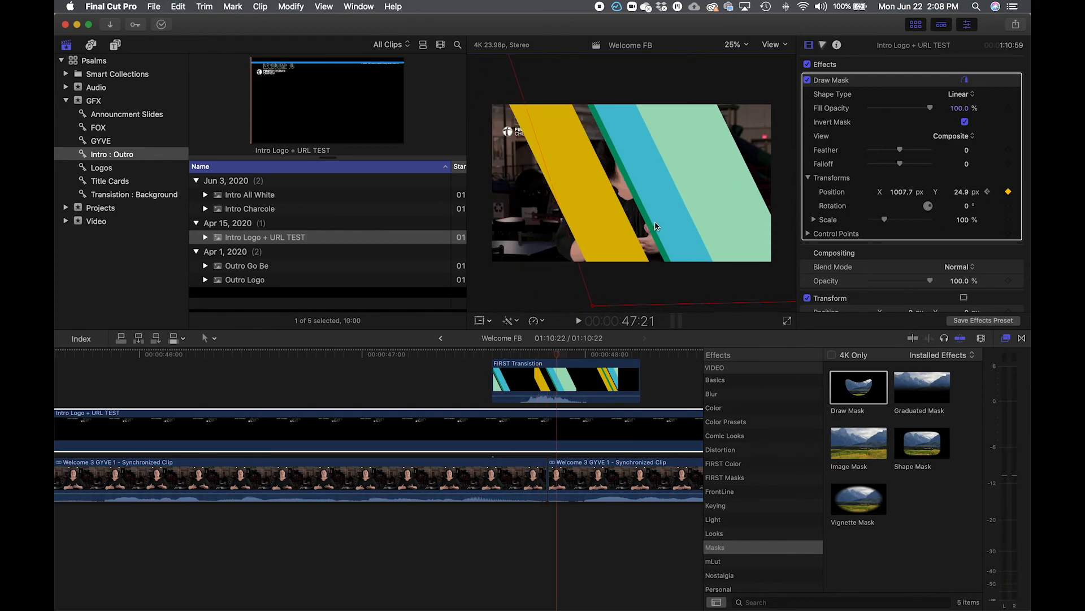
pyautogui.press('Right')
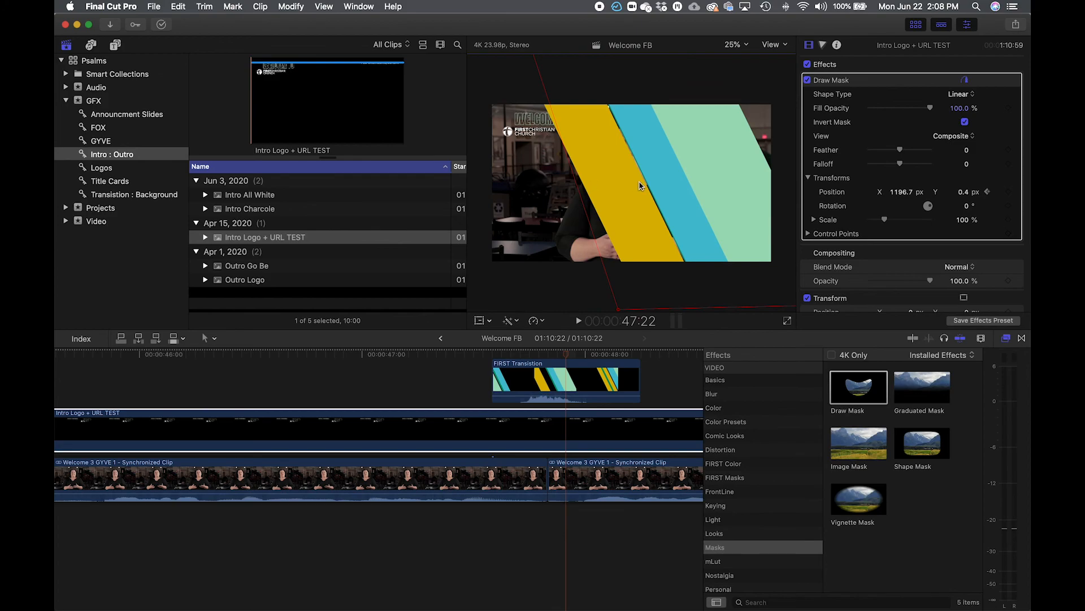
pyautogui.press('Right')
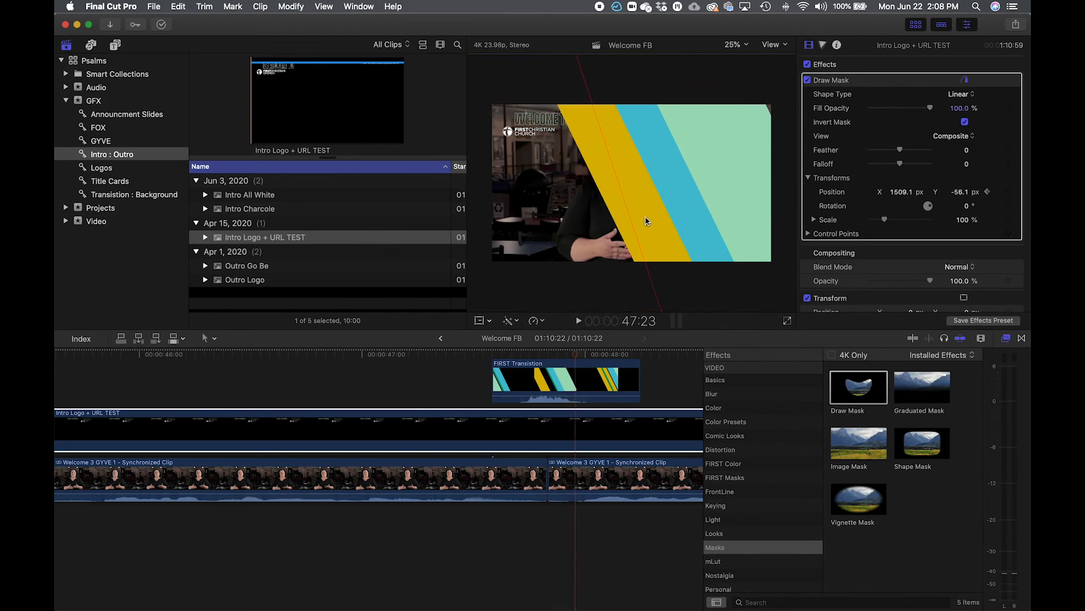
# Move the mask to about X 2477.6 px, Y -32.9 px, and at 48:03 to X 2804.1 px, Y -17.1 px, clearing the URL.
pyautogui.press('Right')
pyautogui.moveTo(663, 216)
pyautogui.mouseDown()
pyautogui.moveTo(739, 221)
pyautogui.moveTo(797, 193)
pyautogui.mouseUp()
pyautogui.press('Right')
pyautogui.press('Right')
pyautogui.press('Right')
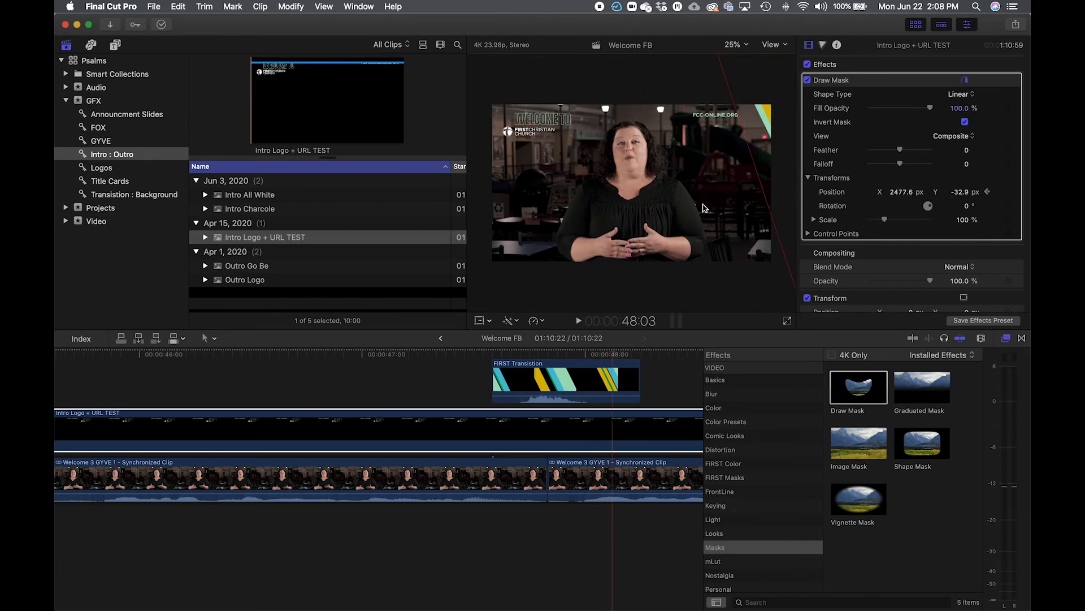
pyautogui.moveTo(780, 136); pyautogui.dragTo(818, 136)
pyautogui.press('Right')
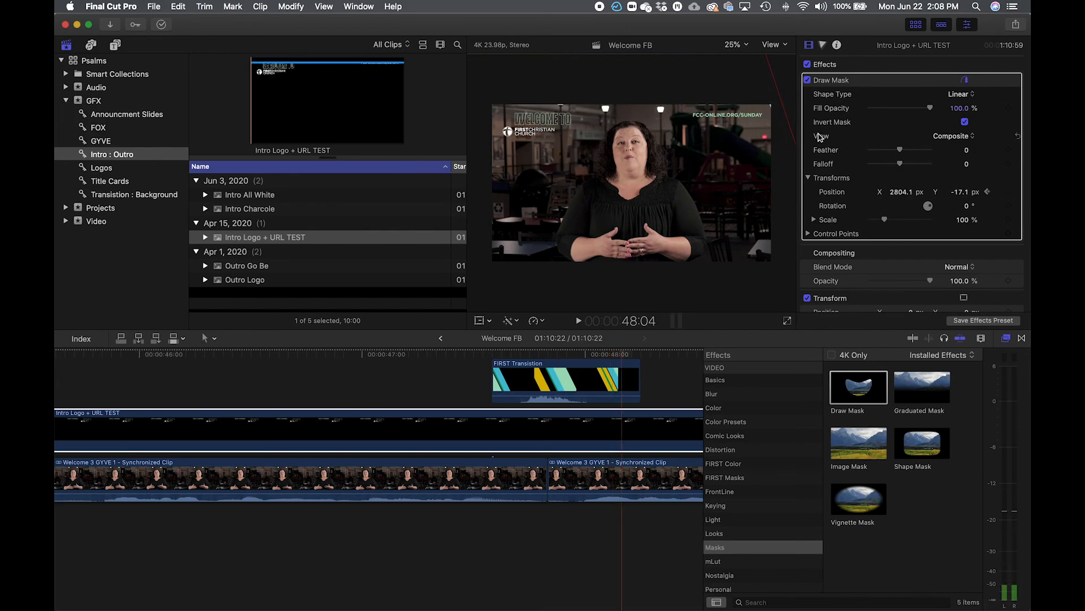
# Play back the transition around 47:14 to check the logo reveal, and return to an earlier part of the timeline.
pyautogui.click(327, 355)
pyautogui.press('space')
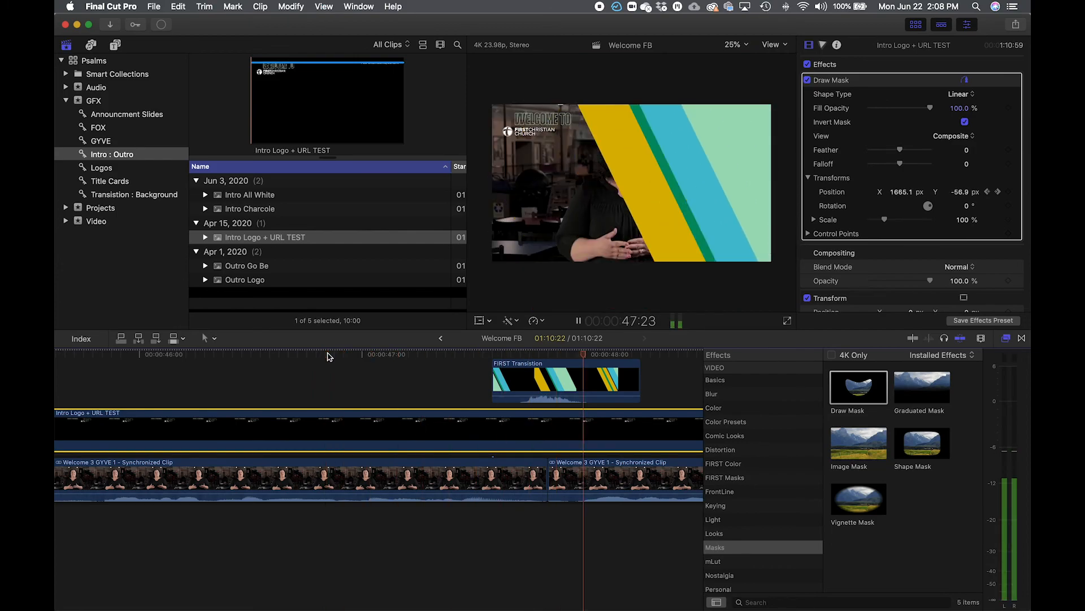
pyautogui.press('space')
pyautogui.press('super+minus')
pyautogui.press('super+minus')
pyautogui.press('super+minus')
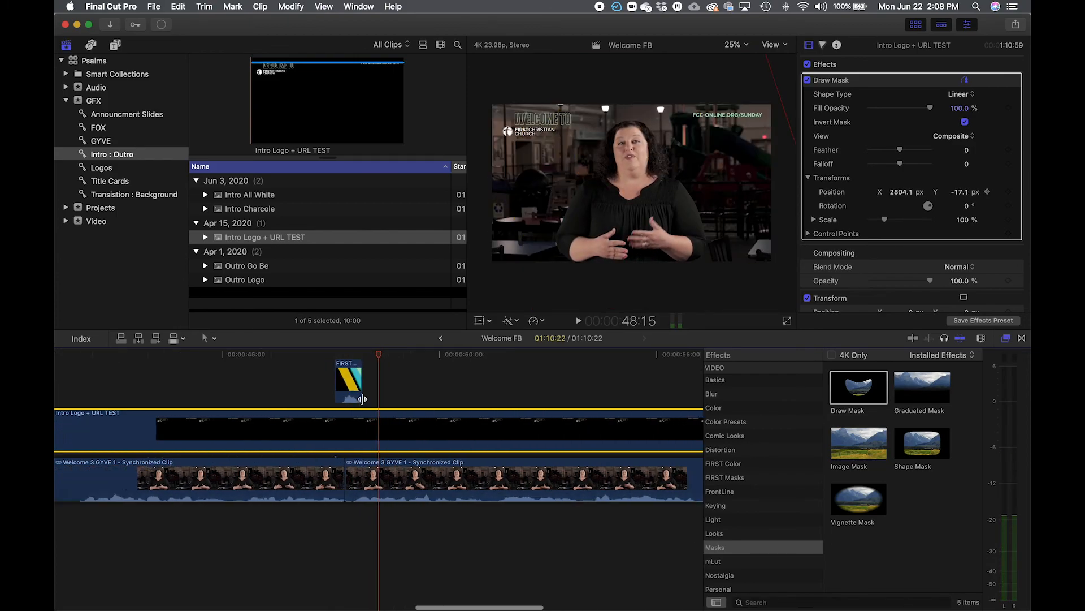
pyautogui.hscroll(-10, 363, 399)
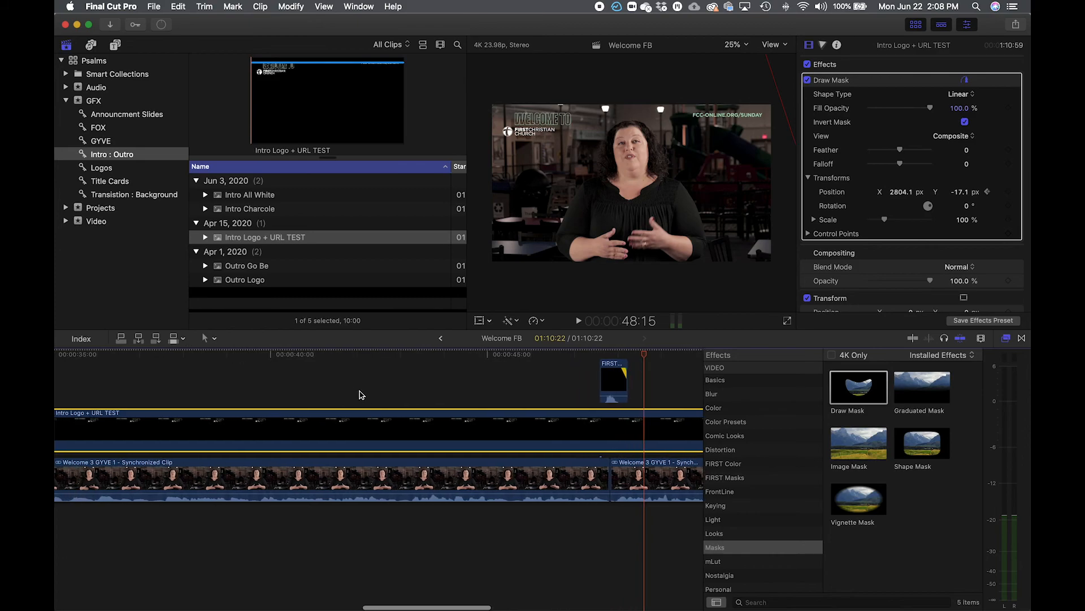
# Scrub through the section between the two transitions and park the playhead at 40:07.
pyautogui.click(354, 356)
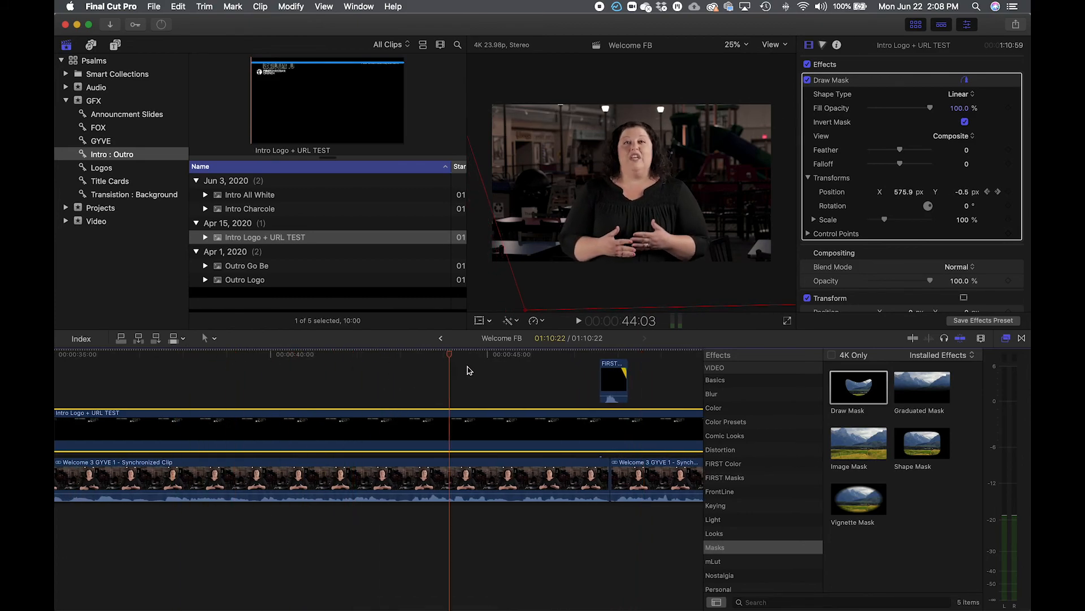
pyautogui.hscroll(5, 56, 372)
pyautogui.moveTo(56, 372); pyautogui.dragTo(218, 379)
pyautogui.press('super+minus')
pyautogui.hscroll(-5, 337, 390)
pyautogui.click(430, 369)
pyautogui.hscroll(10, 429, 371)
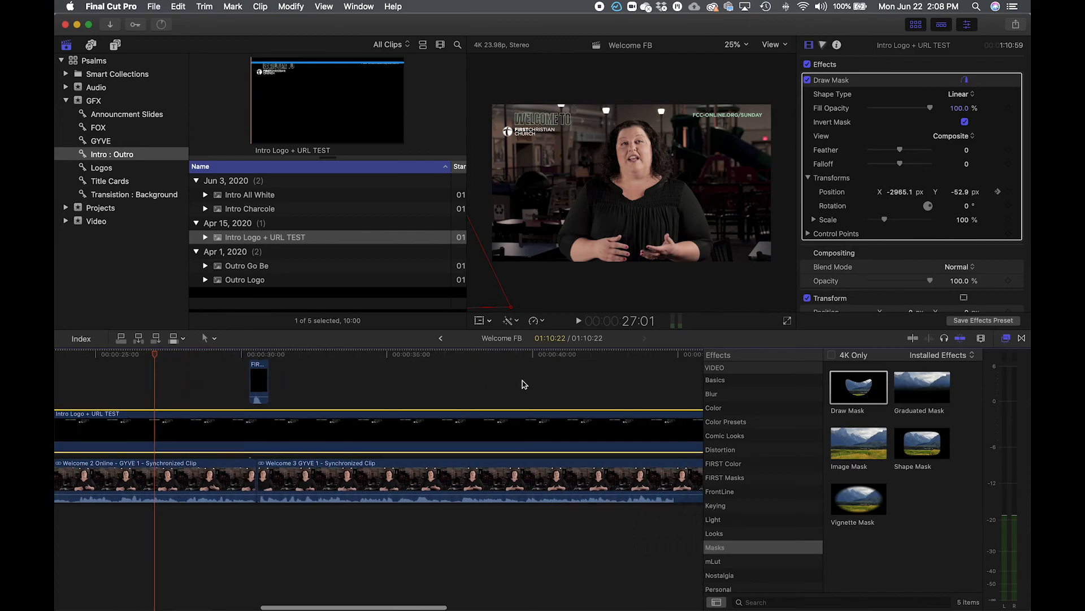
pyautogui.click(443, 357)
pyautogui.moveTo(443, 357); pyautogui.dragTo(401, 358)
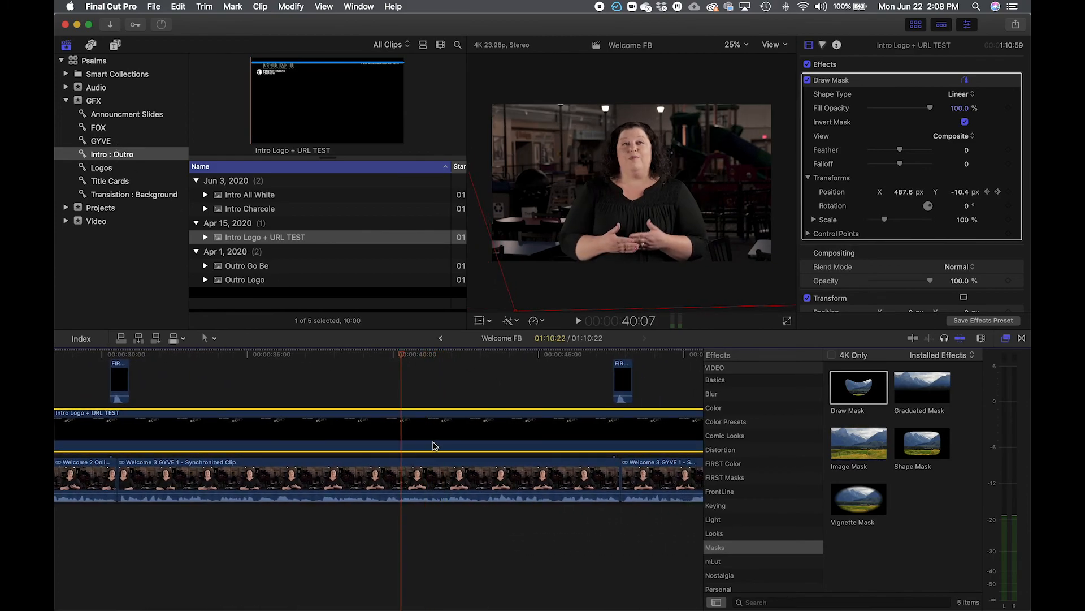
# Place the Sides-Opacity-Gradient graphic from the GYVE collection above the logo clip, stretched to span both transitions.
pyautogui.click(106, 141)
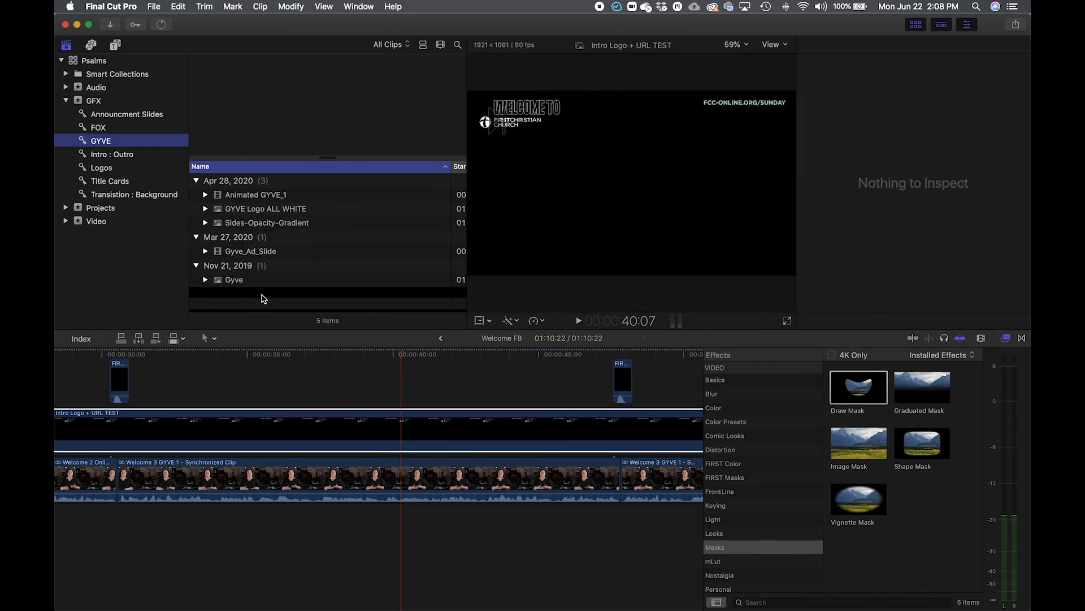
pyautogui.hscroll(-1, 253, 283)
pyautogui.click(240, 223)
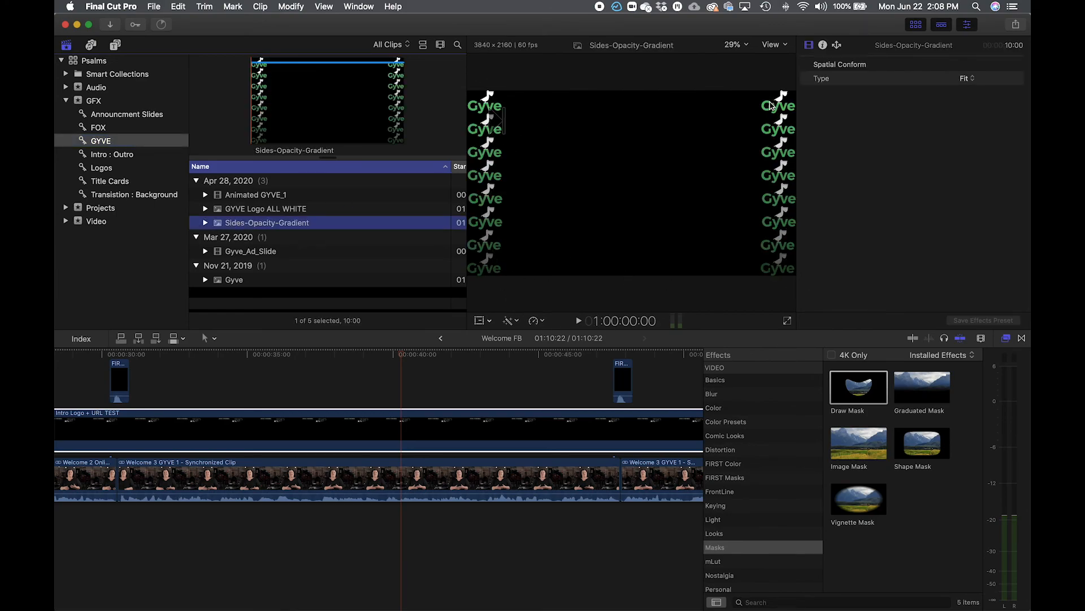
pyautogui.moveTo(243, 226); pyautogui.dragTo(94, 384)
pyautogui.moveTo(553, 379); pyautogui.dragTo(636, 382)
pyautogui.scroll(2, 552, 446)
pyautogui.scroll(1, 576, 443)
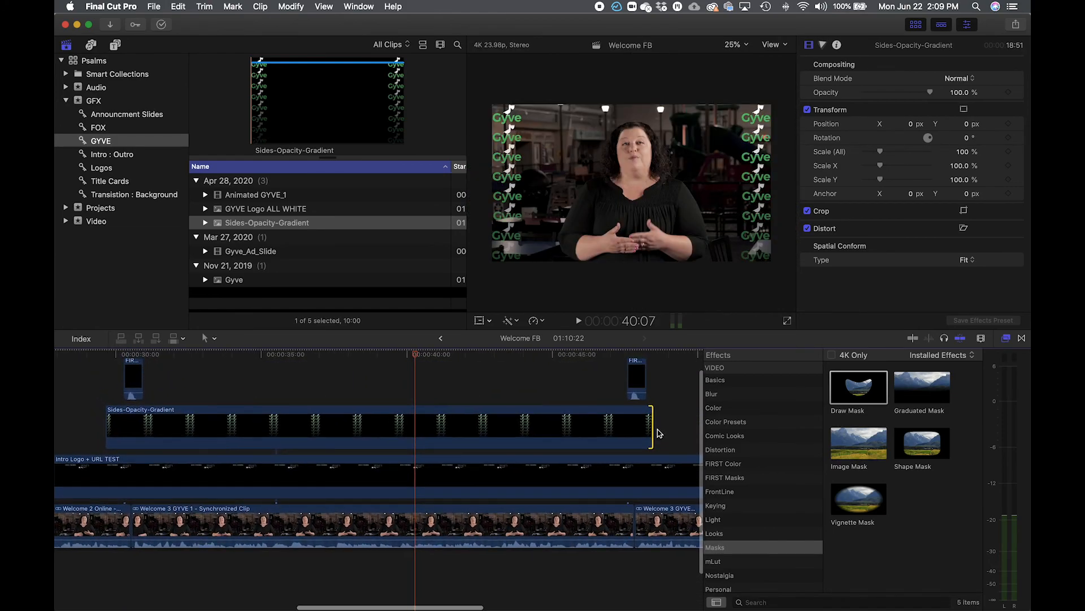
pyautogui.hscroll(-3, 431, 436)
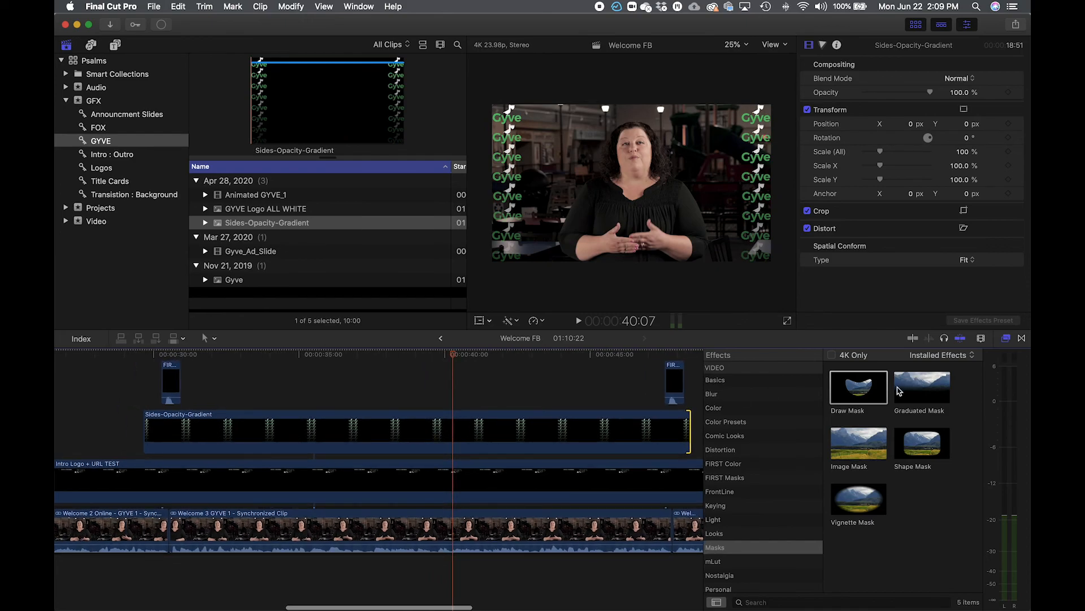
# Apply the Draw Mask effect to the Sides-Opacity-Gradient clip and extend both clip ends further past the transitions.
pyautogui.click(867, 390)
pyautogui.moveTo(868, 390)
pyautogui.mouseDown()
pyautogui.moveTo(461, 401)
pyautogui.moveTo(418, 430)
pyautogui.mouseUp()
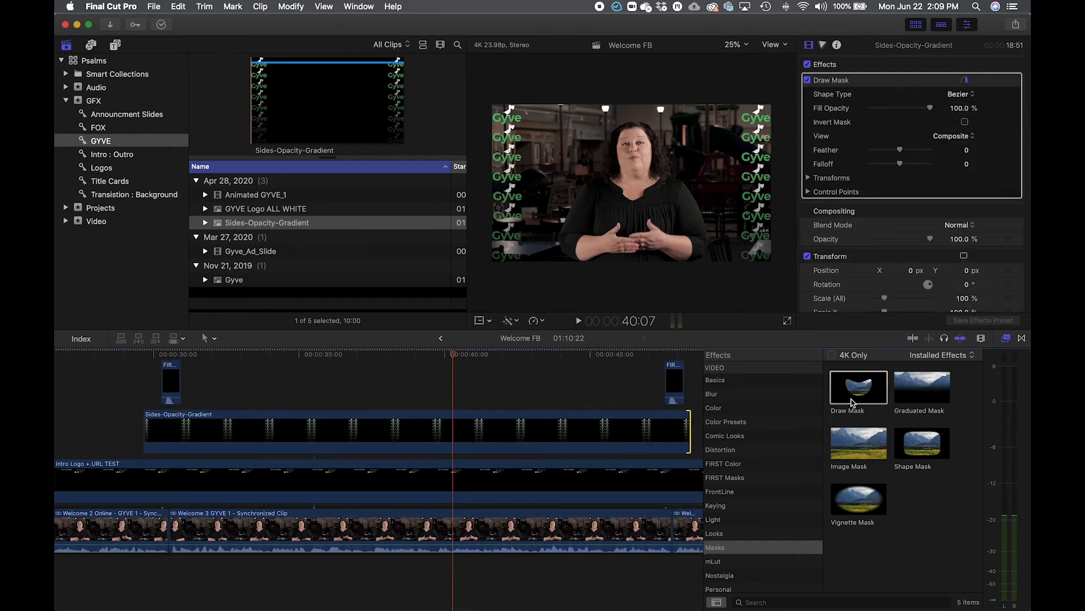
pyautogui.click(1005, 338)
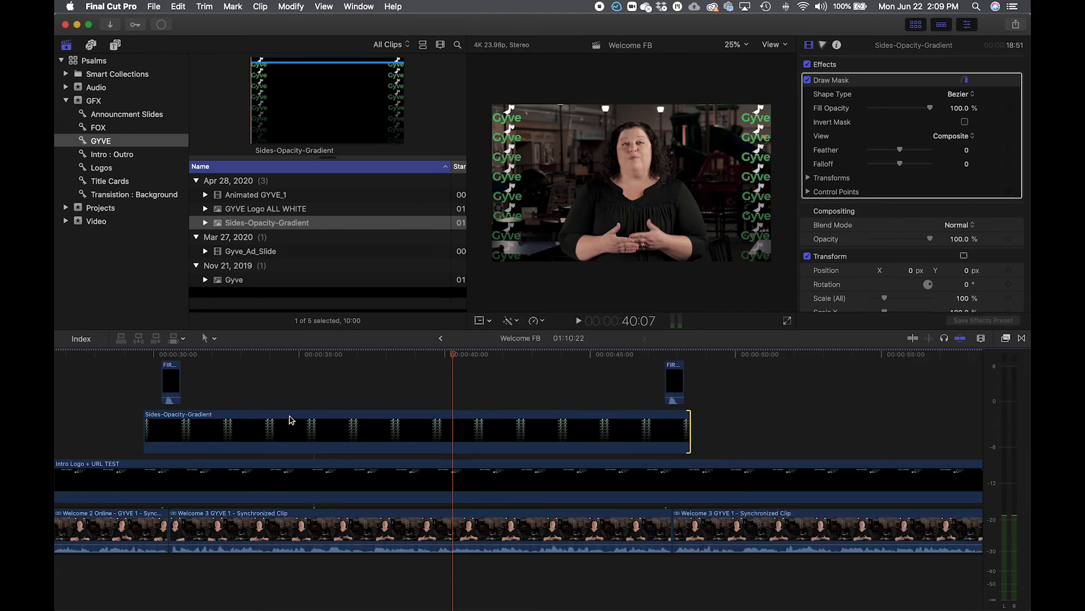
pyautogui.moveTo(689, 419); pyautogui.dragTo(700, 420)
pyautogui.moveTo(145, 425); pyautogui.dragTo(141, 425)
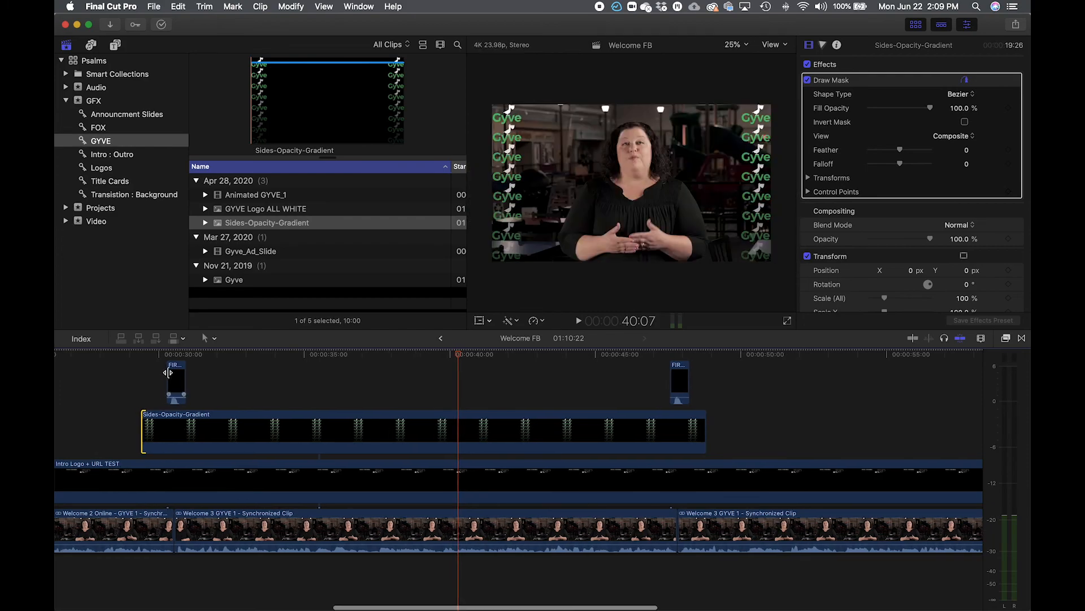
# Set the playhead at the start of the first FIRST Transition clip, at 30:07.
pyautogui.click(167, 355)
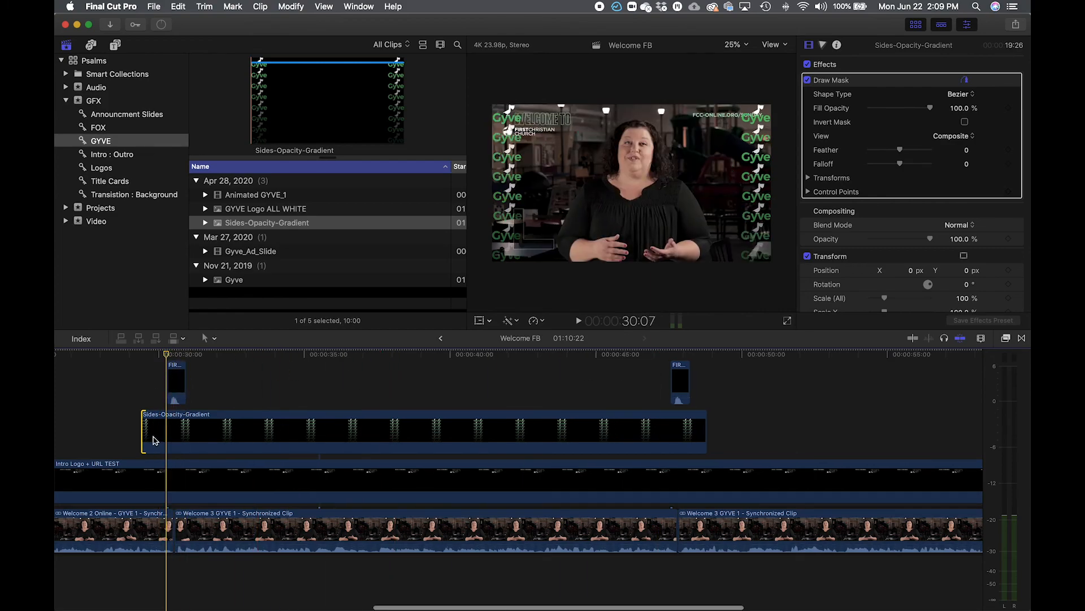
pyautogui.press('super+equal')
pyautogui.press('super+equal')
pyautogui.press('super+equal')
pyautogui.hscroll(-10, 359, 421)
pyautogui.hscroll(-5, 468, 422)
pyautogui.hscroll(2, 732, 425)
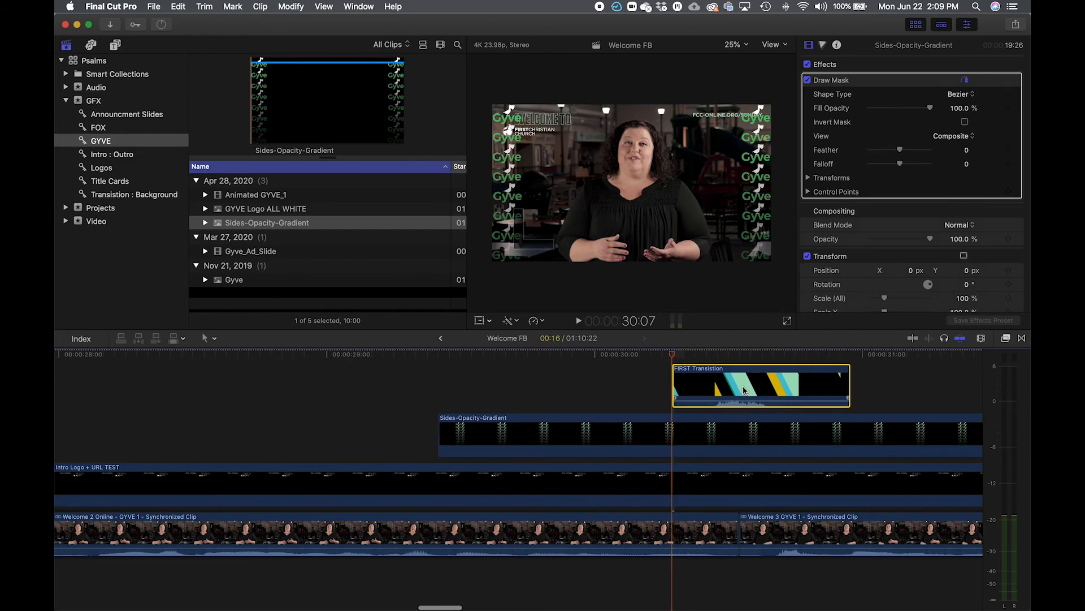
# Draw a closed four-point mask with slanted sides around the whole frame on the Sides-Opacity-Gradient clip, viewed at 12.5%.
pyautogui.click(695, 443)
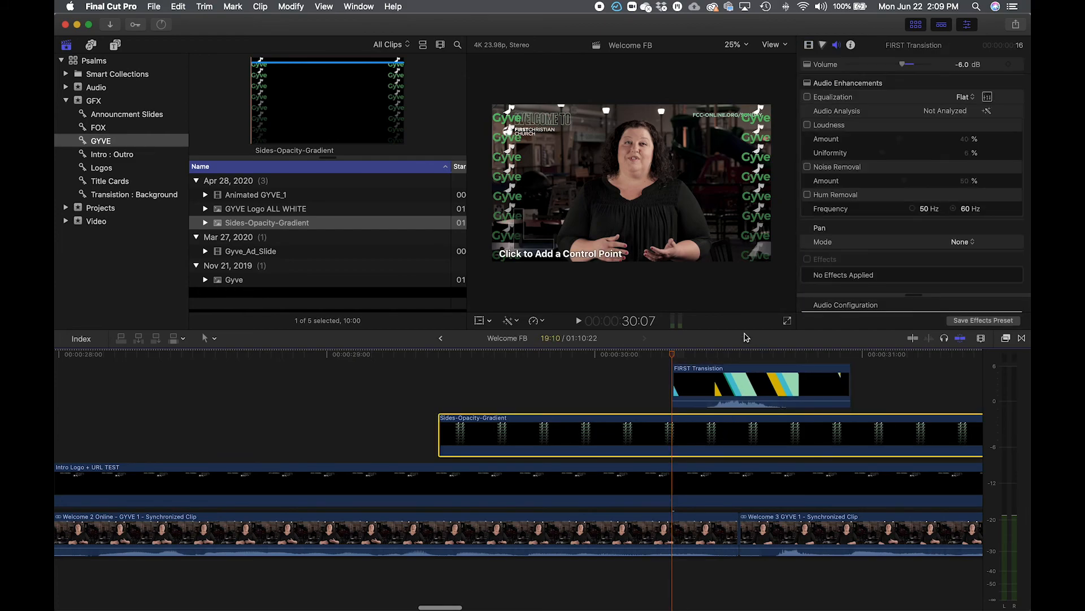
pyautogui.click(736, 45)
pyautogui.click(742, 77)
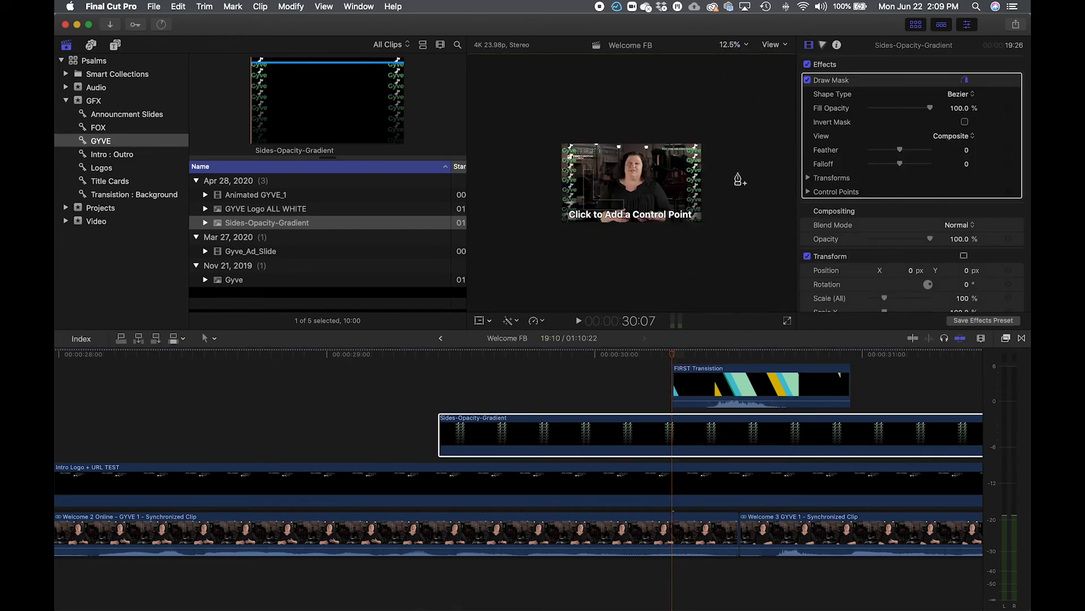
pyautogui.click(716, 110)
pyautogui.click(773, 249)
pyautogui.click(533, 255)
pyautogui.click(485, 117)
pyautogui.click(716, 111)
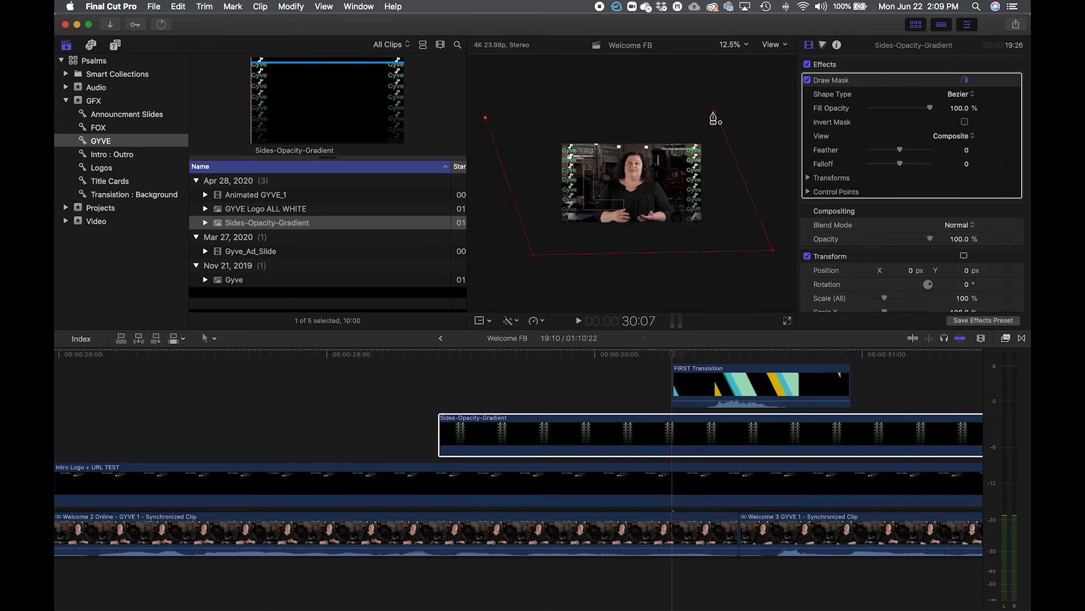
# Try sliding the mask across the frame and bring it back around the whole picture.
pyautogui.moveTo(729, 203)
pyautogui.mouseDown()
pyautogui.moveTo(743, 187)
pyautogui.moveTo(636, 211)
pyautogui.moveTo(823, 205)
pyautogui.moveTo(633, 203)
pyautogui.mouseUp()
pyautogui.click(551, 436)
pyautogui.moveTo(584, 188); pyautogui.dragTo(666, 181)
# Move the mask off the frame's left side to about X -5395.1, Y -274.1 px and keyframe its position at 30:07.
pyautogui.hscroll(5, 644, 404)
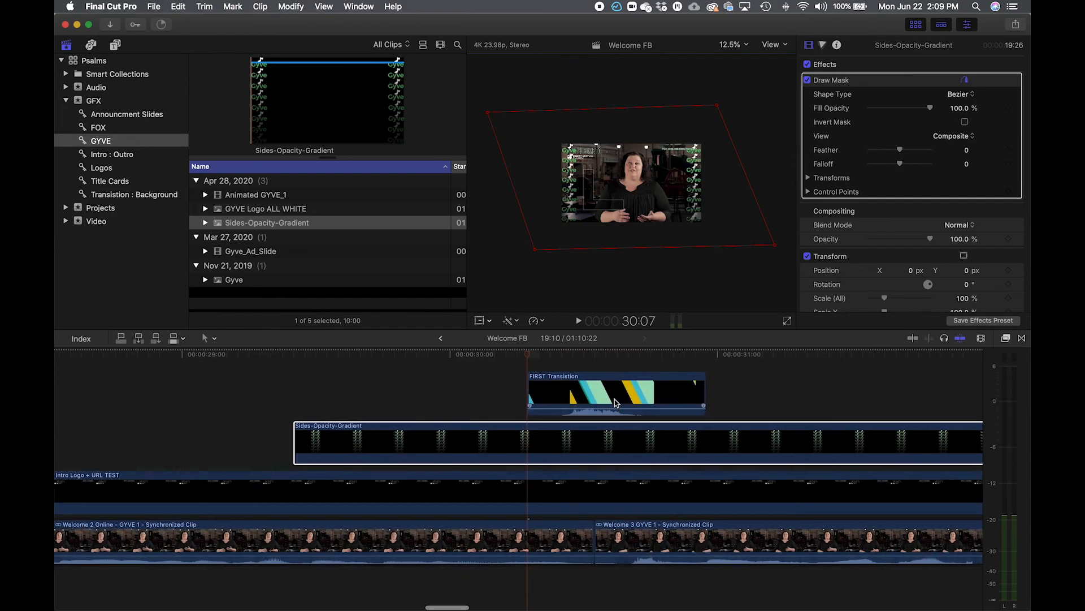
pyautogui.press('super+minus')
pyautogui.hscroll(1, 791, 424)
pyautogui.hscroll(-1, 722, 417)
pyautogui.moveTo(712, 185); pyautogui.dragTo(523, 199)
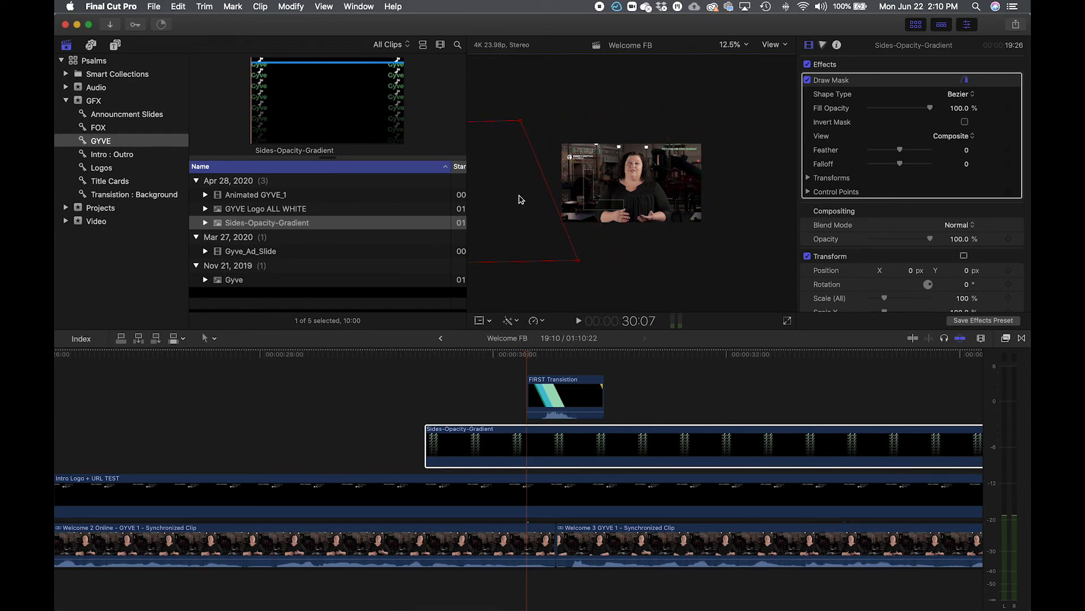
pyautogui.click(742, 47)
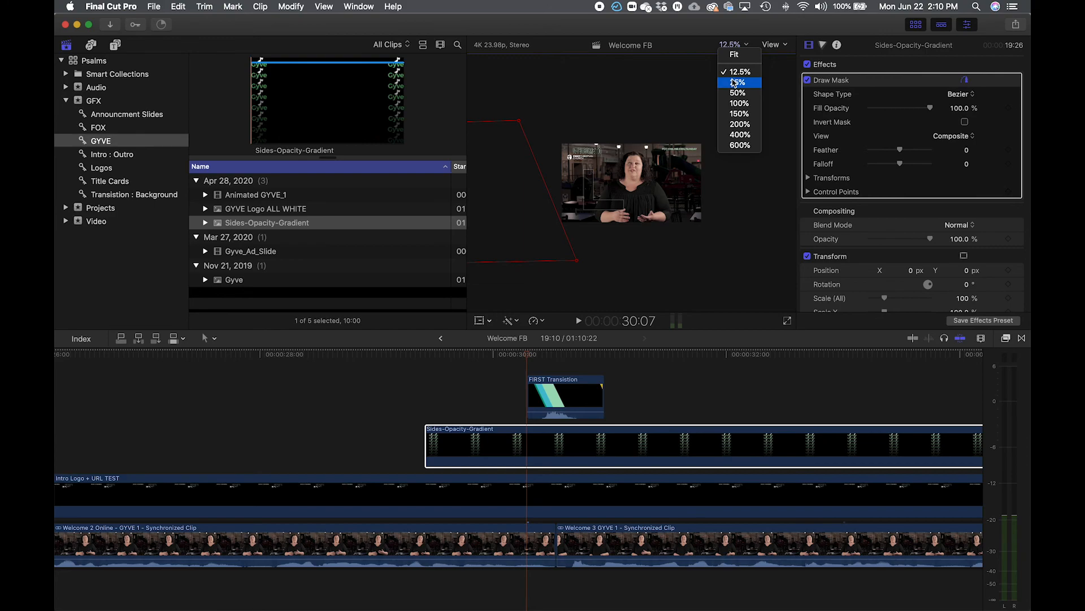
pyautogui.click(736, 82)
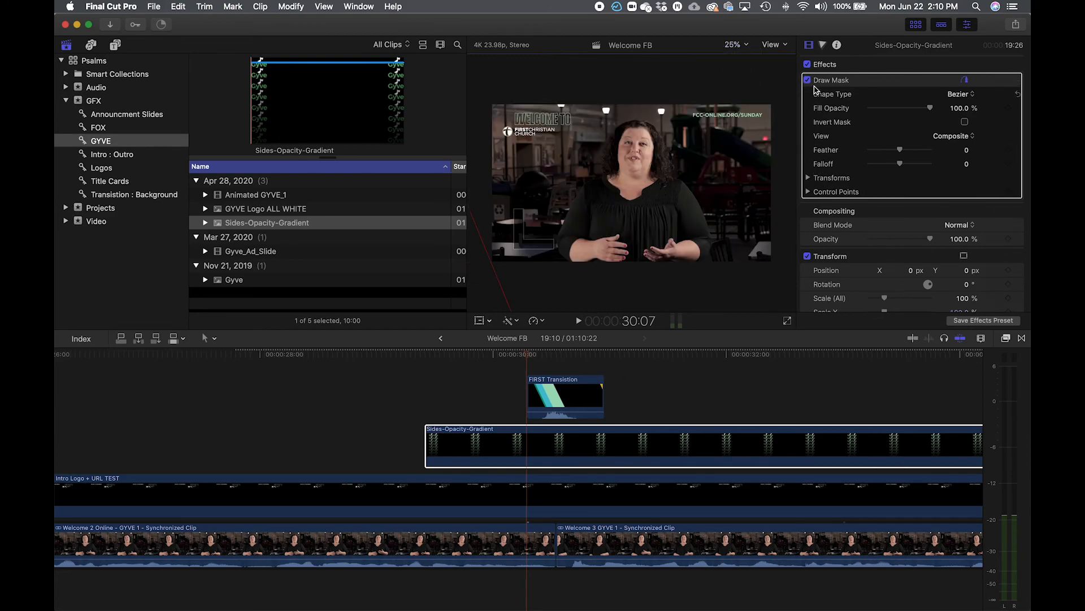
pyautogui.click(808, 178)
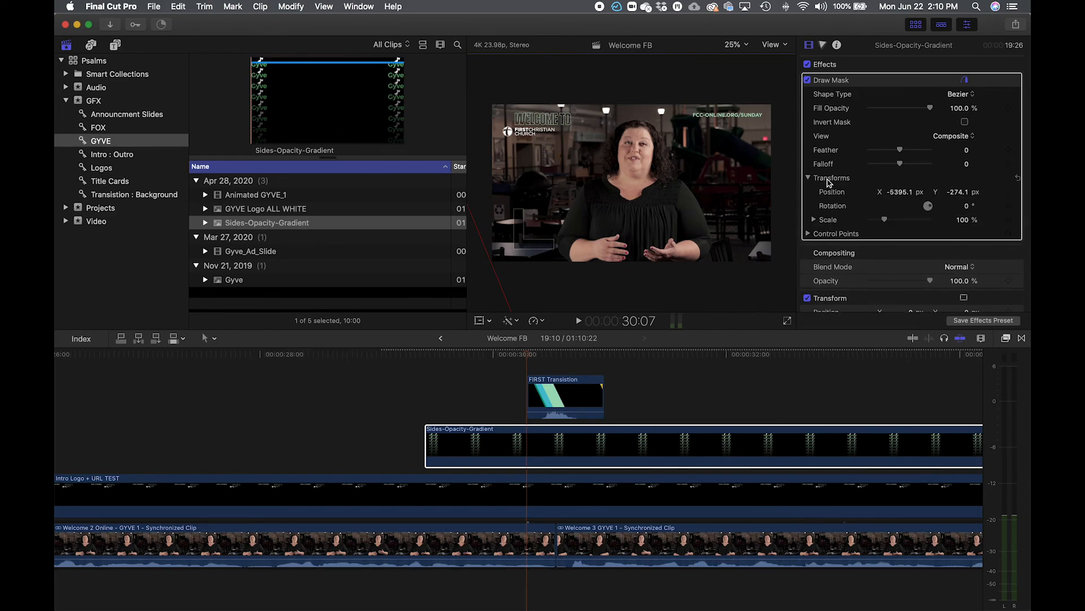
pyautogui.click(1009, 191)
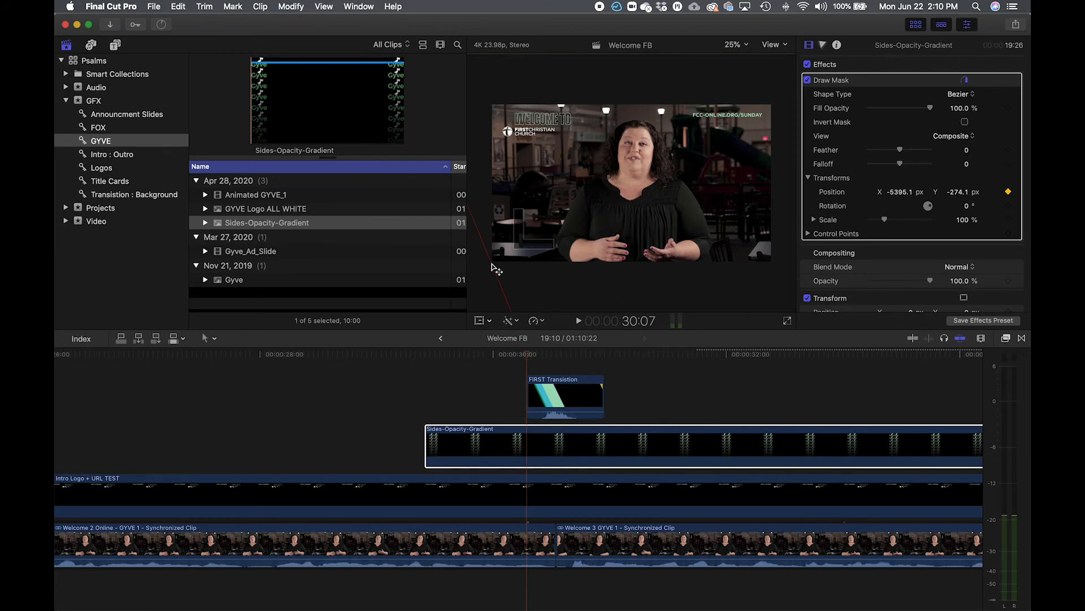
# Advance to 30:13 and move the mask to about X -4634.8, Y -185.4 px so its edge follows the yellow stripe.
pyautogui.press('Right')
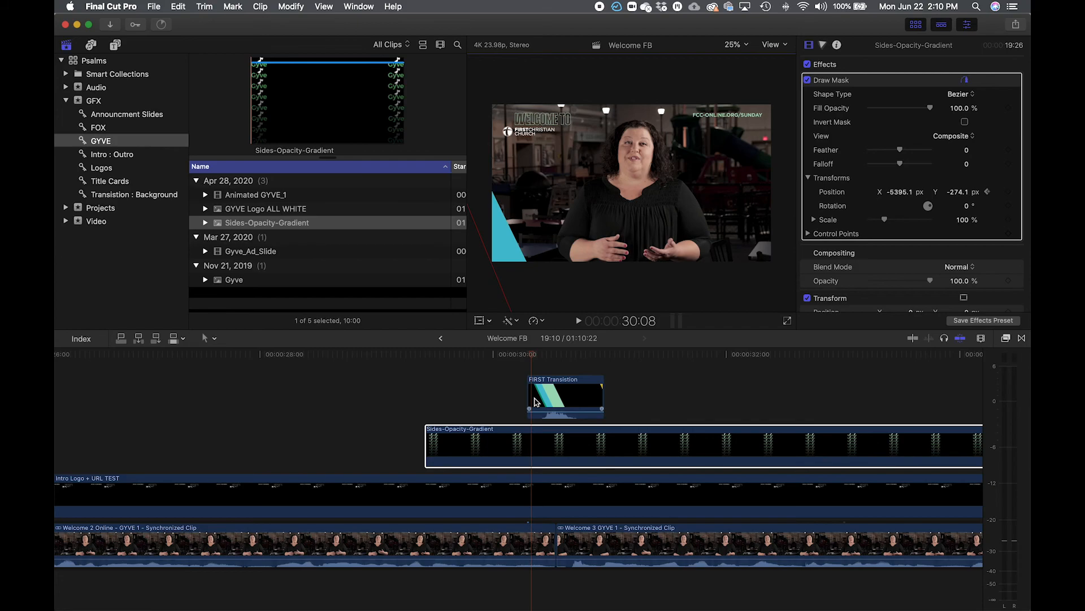
pyautogui.press('Right')
pyautogui.press('Right')
pyautogui.press('Right')
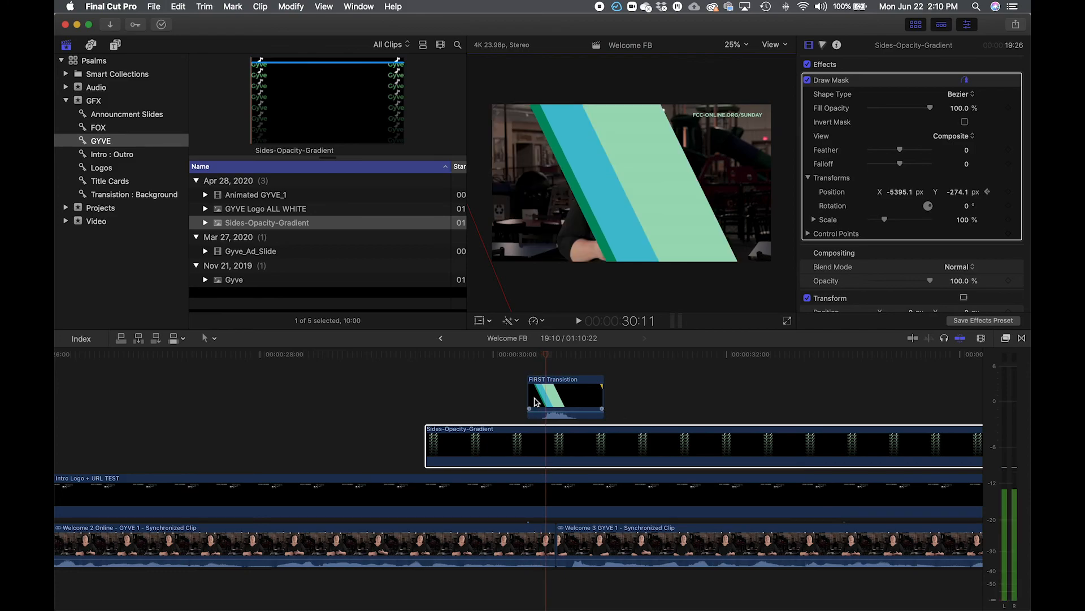
pyautogui.press('Right')
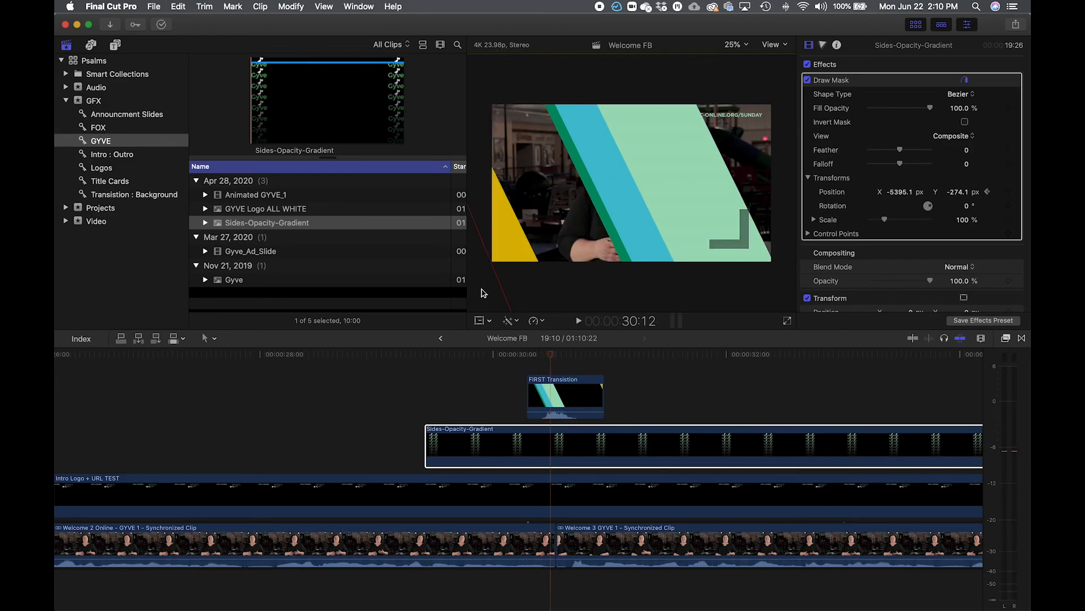
pyautogui.press('Right')
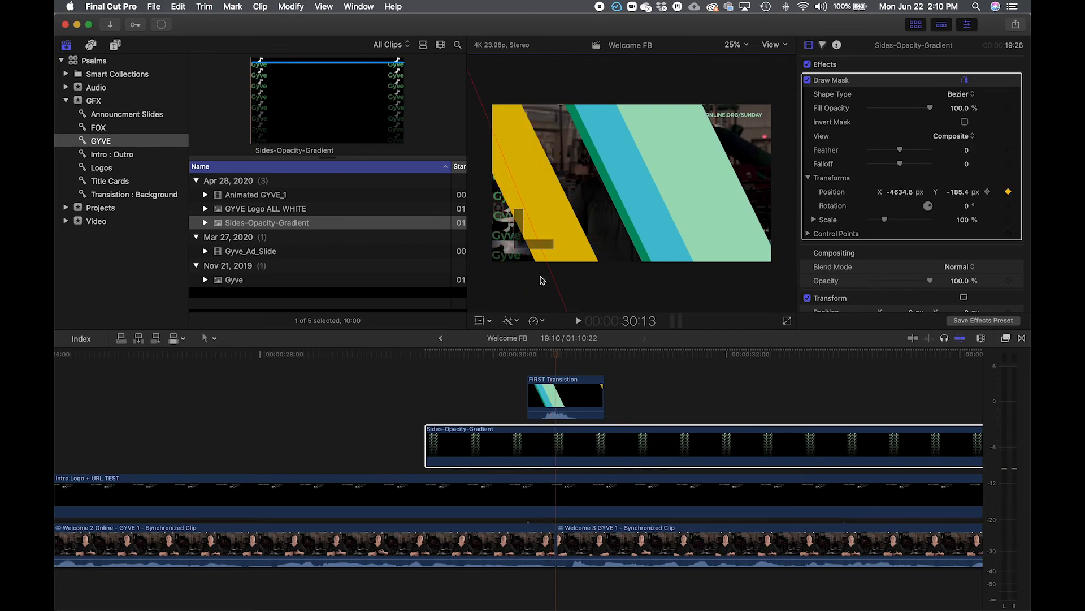
# Reposition the mask frame by frame behind the yellow stripe until it covers the whole picture at about X -85.0, Y -207.3 px.
pyautogui.press('Right')
pyautogui.moveTo(530, 278); pyautogui.dragTo(683, 262)
pyautogui.press('Right')
pyautogui.press('Right')
pyautogui.press('Right')
pyautogui.press('Right')
pyautogui.press('Right')
pyautogui.press('Right')
pyautogui.press('Right')
pyautogui.press('Right')
# Play back the first transition from before the gradient clip to check the mask reveal.
pyautogui.click(412, 353)
pyautogui.press('space')
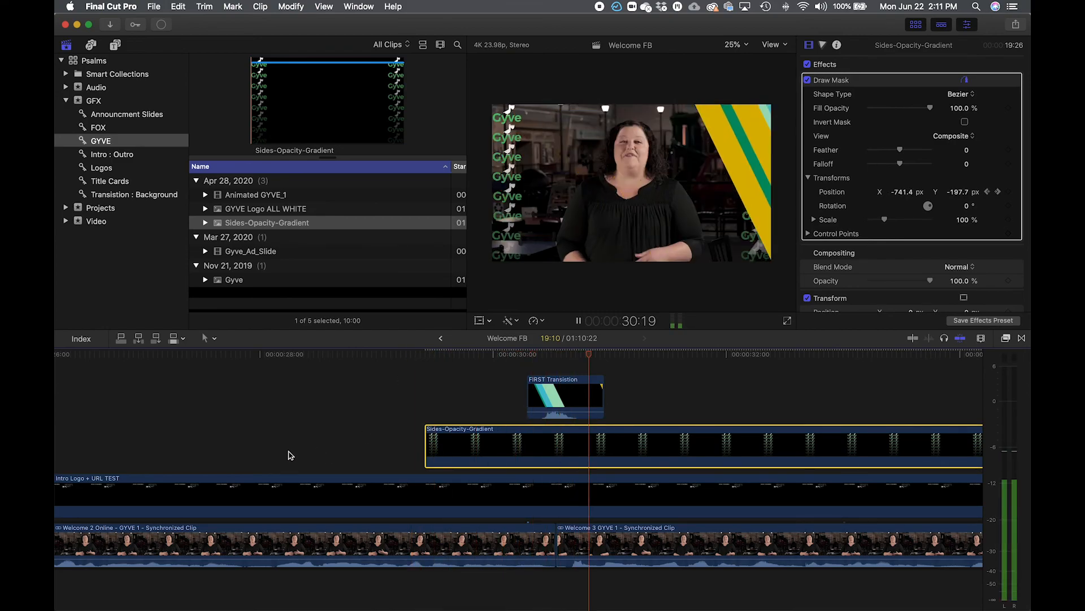
pyautogui.press('space')
# Set the playhead at the start of the second FIRST Transition clip, at 47:14.
pyautogui.press('super+minus')
pyautogui.press('super+minus')
pyautogui.press('super+minus')
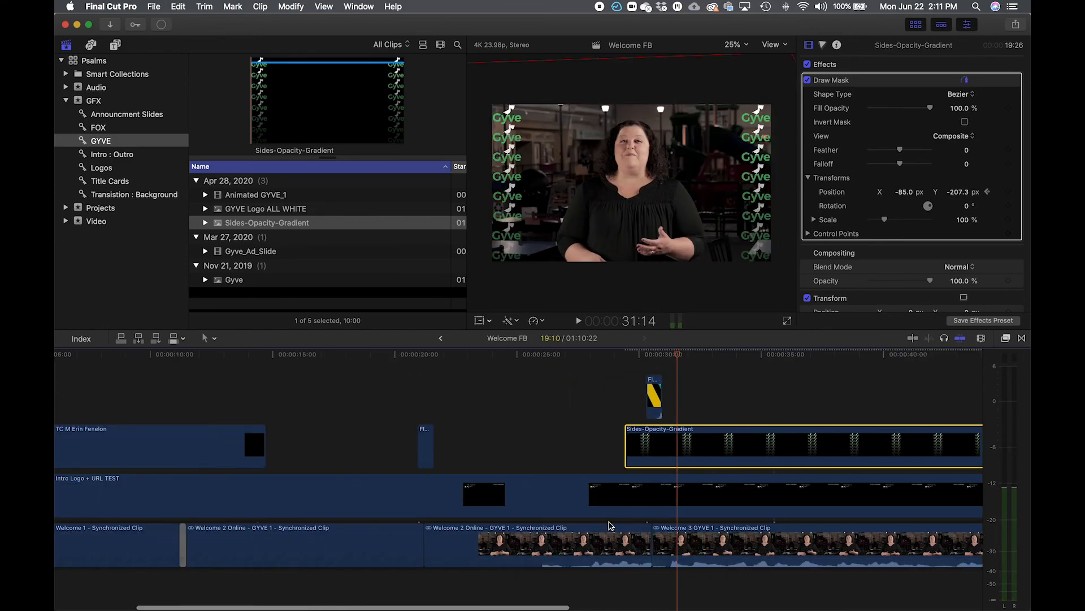
pyautogui.hscroll(4, 769, 461)
pyautogui.hscroll(10, 764, 463)
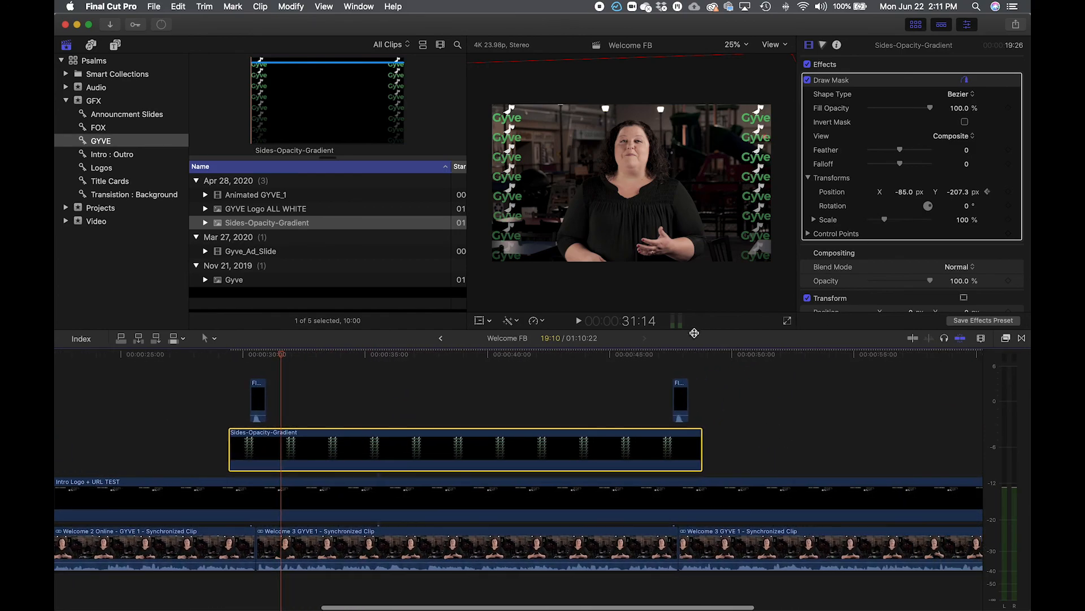
pyautogui.press('super+equal')
pyautogui.press('super+equal')
pyautogui.press('super+equal')
pyautogui.hscroll(20, 717, 408)
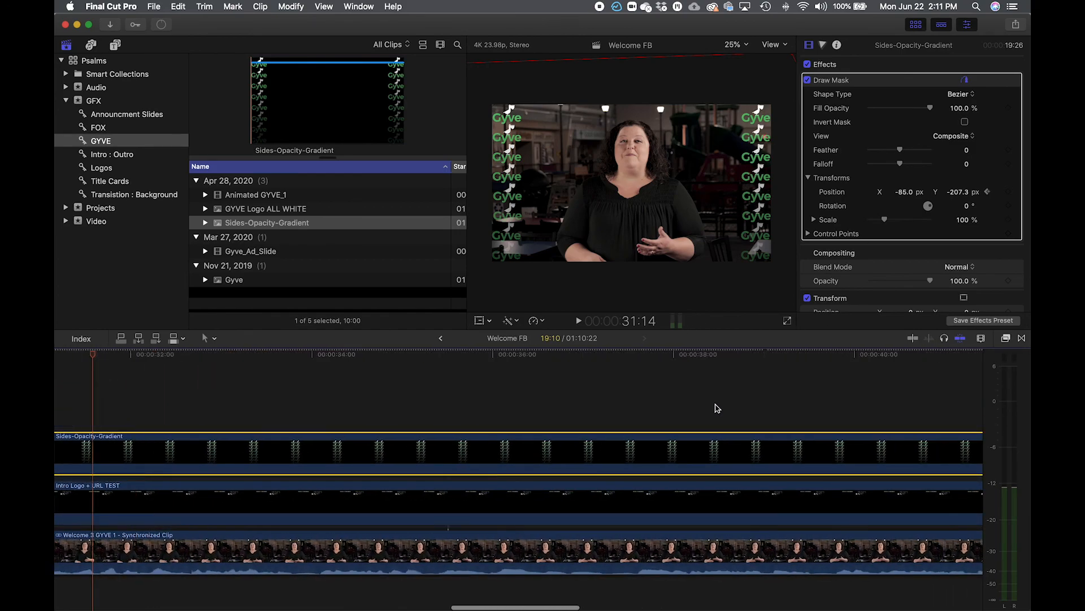
pyautogui.hscroll(3, 715, 408)
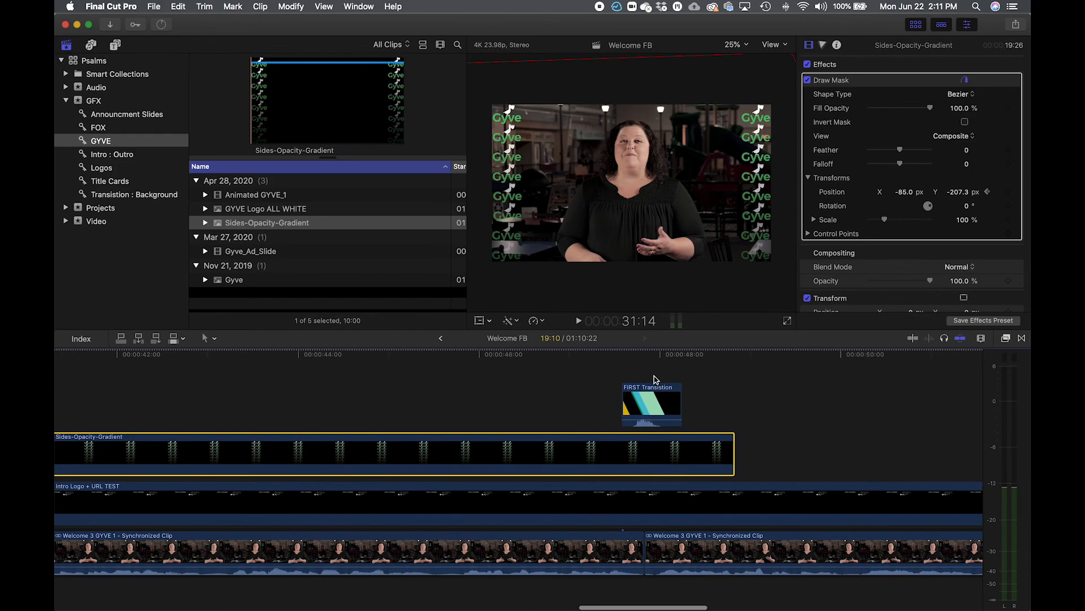
pyautogui.click(622, 354)
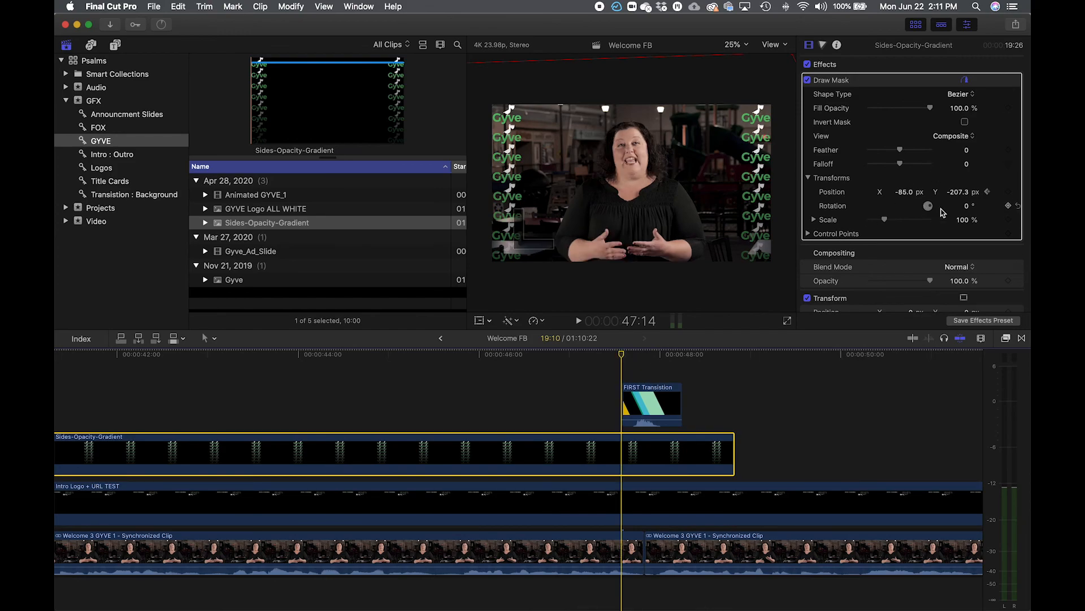
# Keyframe the mask's position at 47:14 and move it to about X 841.5, Y 467.9 px, still covering the graphics.
pyautogui.click(1008, 193)
pyautogui.moveTo(528, 234)
pyautogui.mouseDown()
pyautogui.moveTo(611, 225)
pyautogui.moveTo(588, 187)
pyautogui.mouseUp()
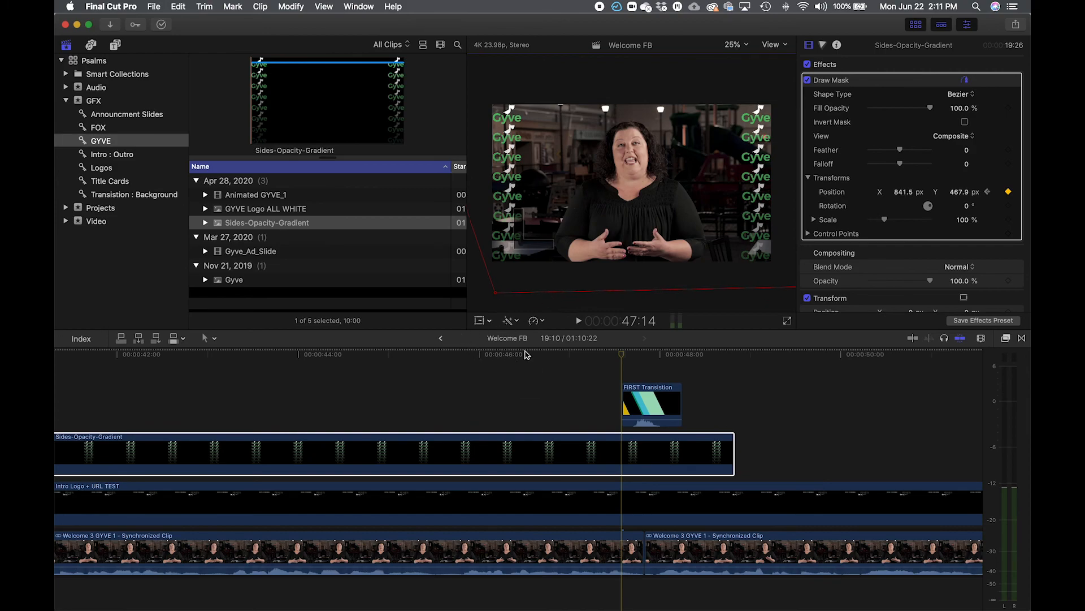
pyautogui.moveTo(621, 357); pyautogui.dragTo(627, 482)
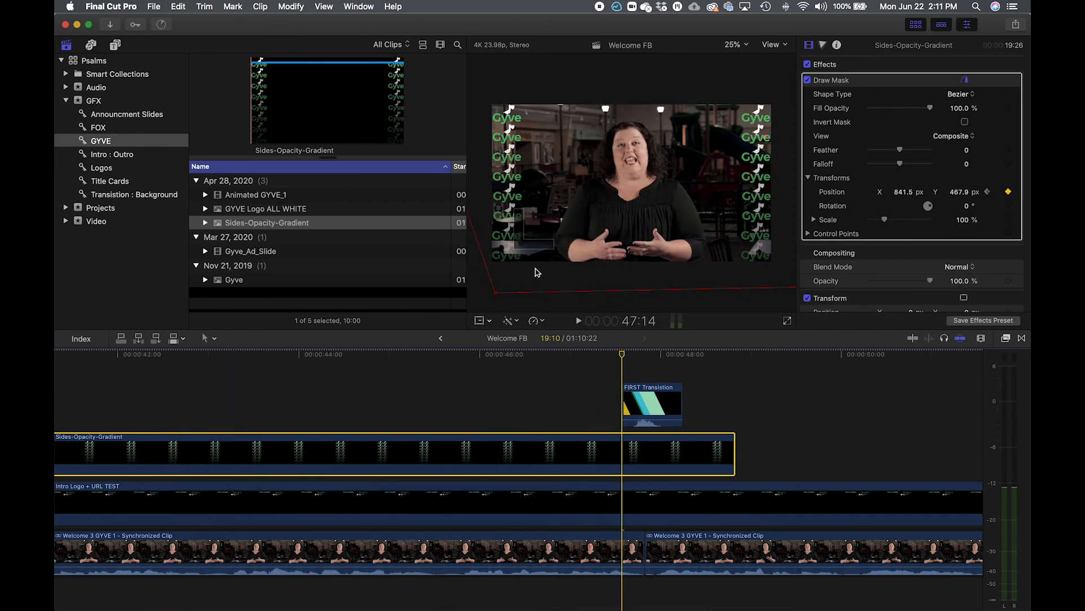
# Slide the mask frame by frame with the second transition's stripes, reaching about X 5503.7, Y 210.8 px at 48:01 to wipe off the graphics.
pyautogui.press('Right')
pyautogui.press('Right')
pyautogui.moveTo(516, 265); pyautogui.dragTo(787, 234)
pyautogui.press('Right')
pyautogui.press('Right')
pyautogui.press('Right')
pyautogui.press('Right')
pyautogui.press('Right')
pyautogui.press('Right')
pyautogui.press('Right')
pyautogui.press('Right')
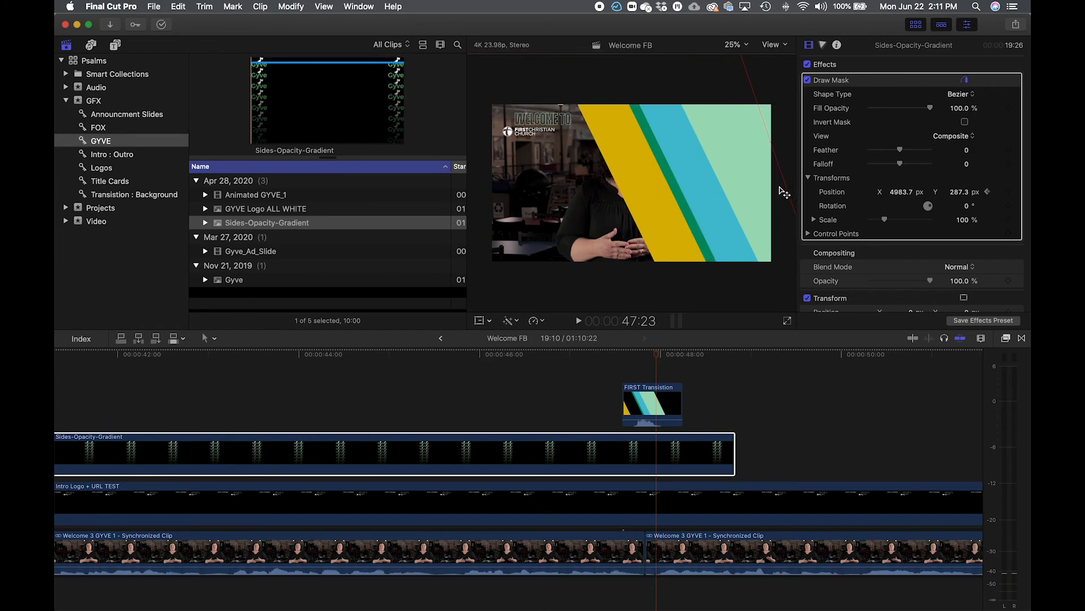
pyautogui.moveTo(793, 148); pyautogui.dragTo(830, 144)
pyautogui.press('Right')
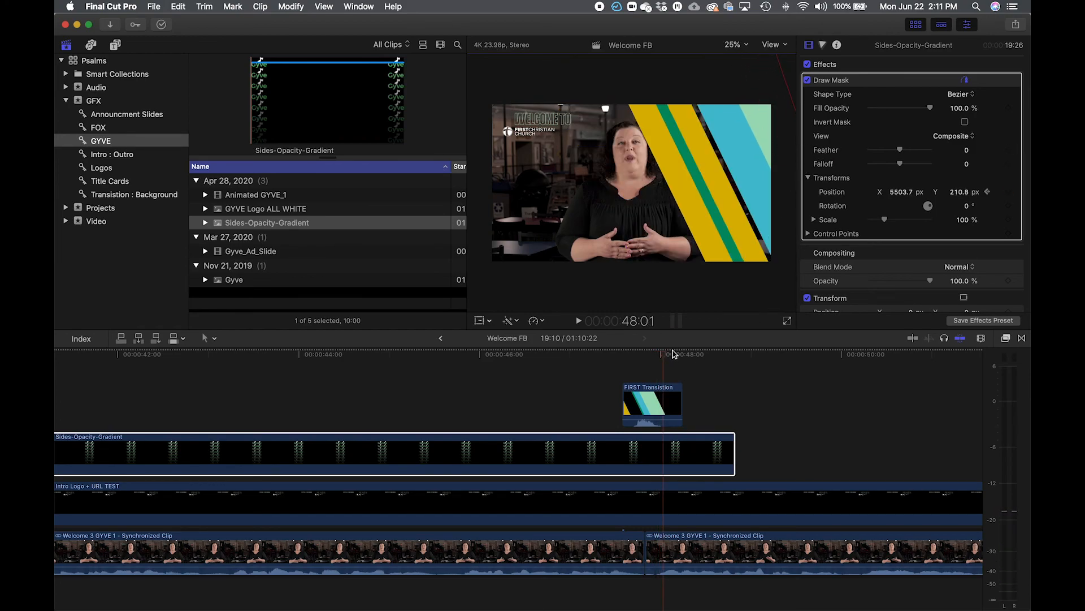
# Play back the Sides-Opacity-Gradient clip through both stripe transitions to check the mask reveal and wipe-off.
pyautogui.click(702, 356)
pyautogui.press('super+minus')
pyautogui.press('super+minus')
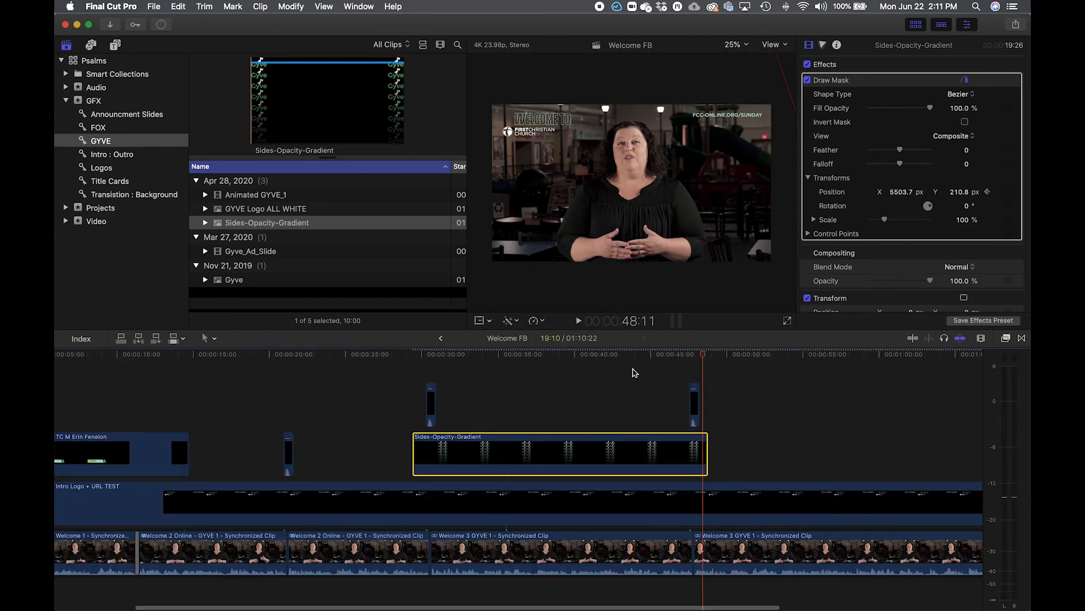
pyautogui.click(415, 355)
pyautogui.press('space')
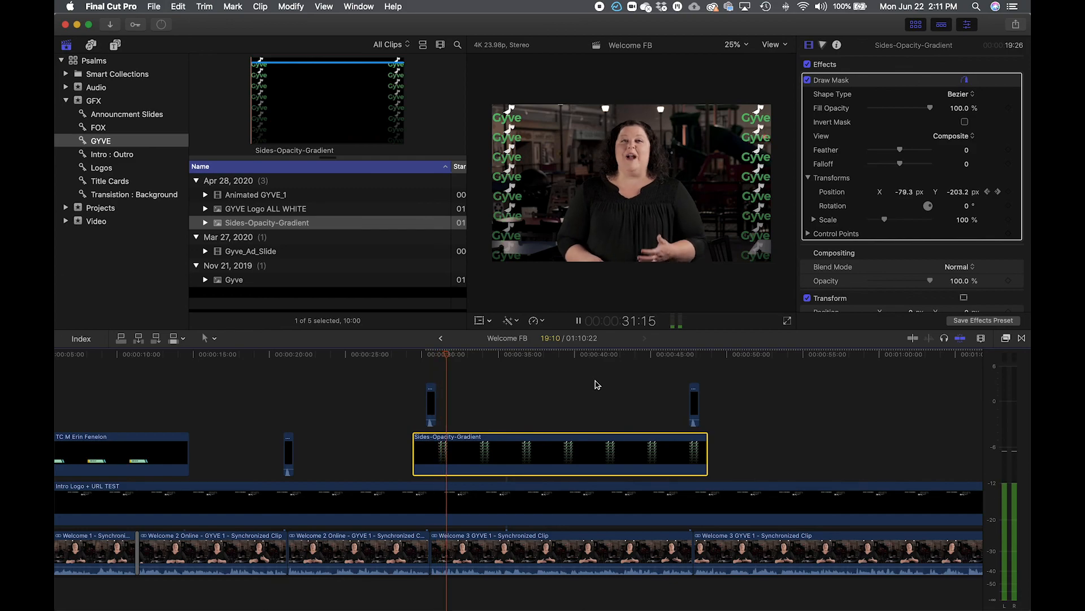
pyautogui.press('space')
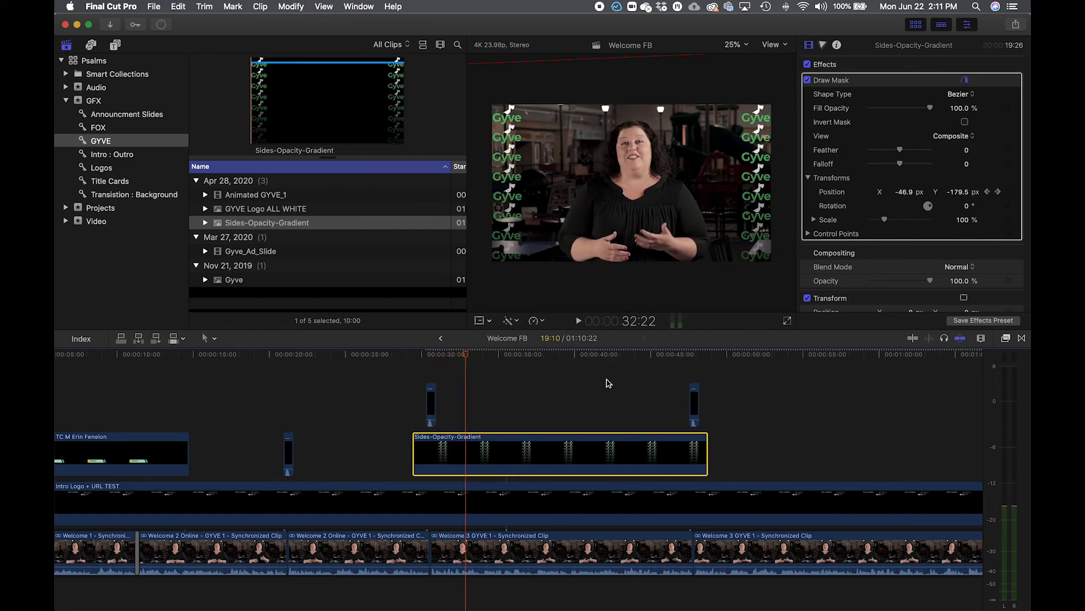
pyautogui.click(681, 355)
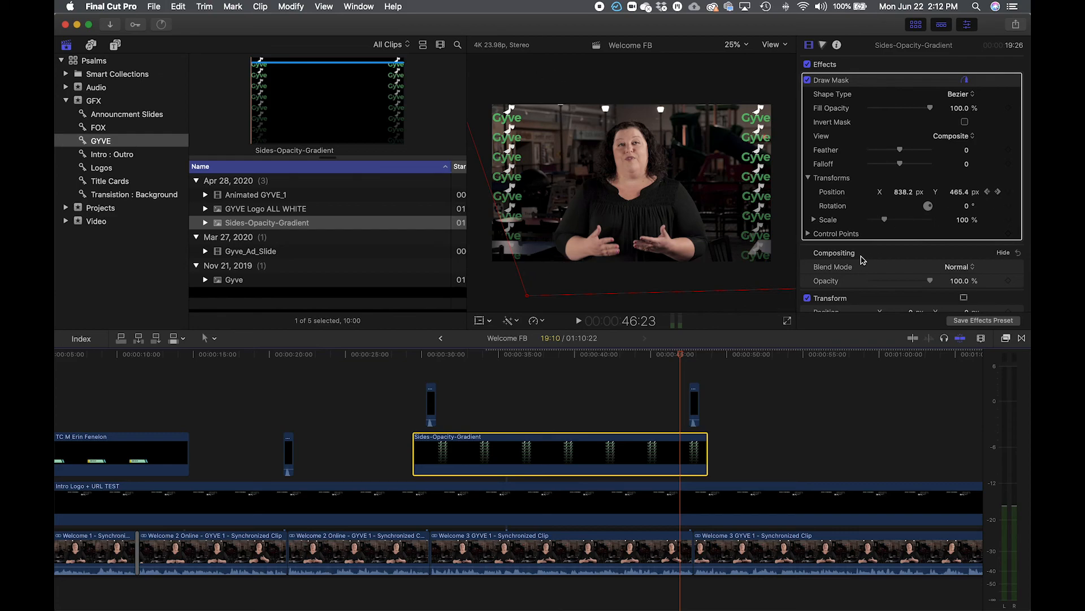
# Go to the mask's position keyframe at 47:14 and move the mask to about X 413.7, Y 428.3 px.
pyautogui.click(998, 192)
pyautogui.scroll(-1, 1002, 200)
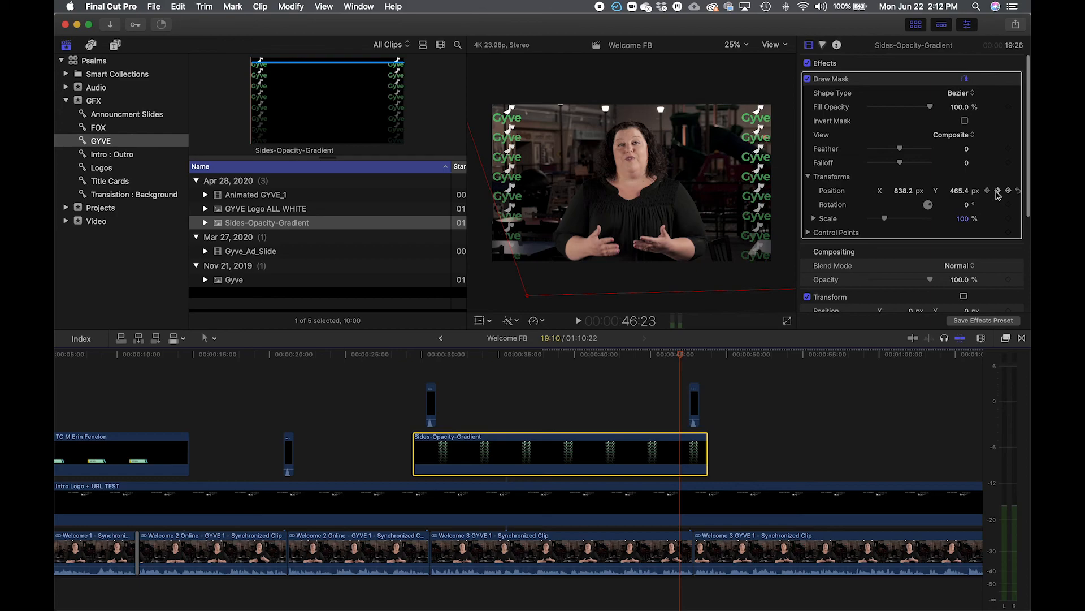
pyautogui.scroll(1, 987, 192)
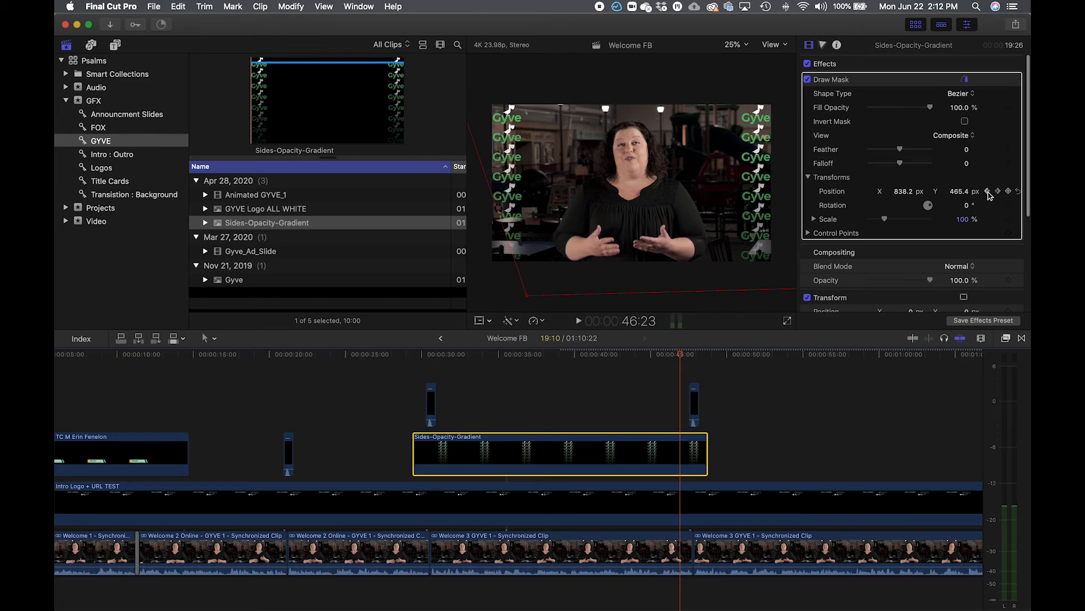
pyautogui.click(988, 192)
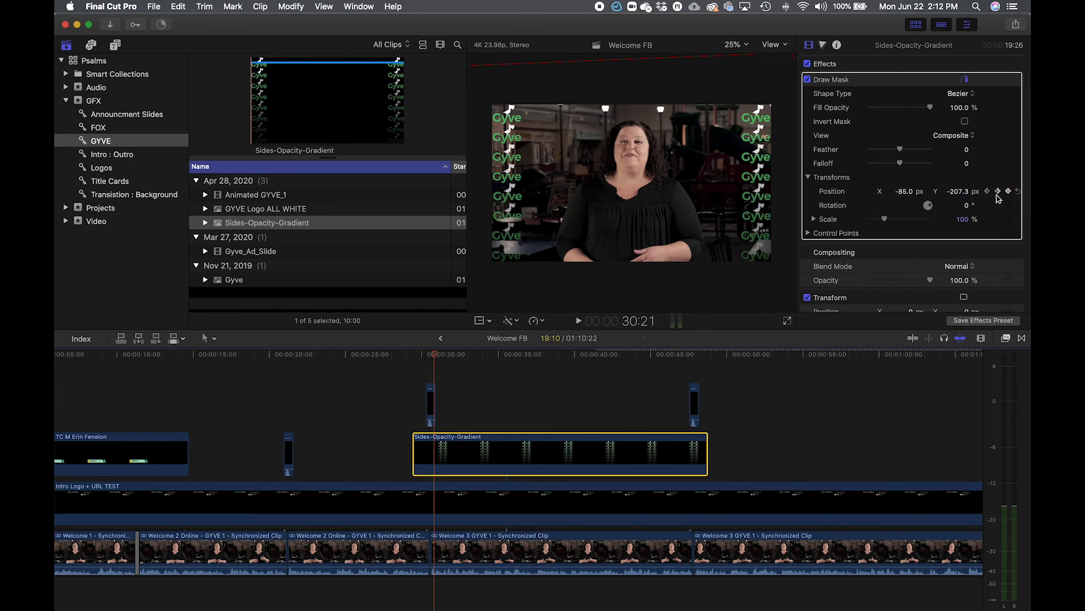
pyautogui.scroll(-1, 998, 197)
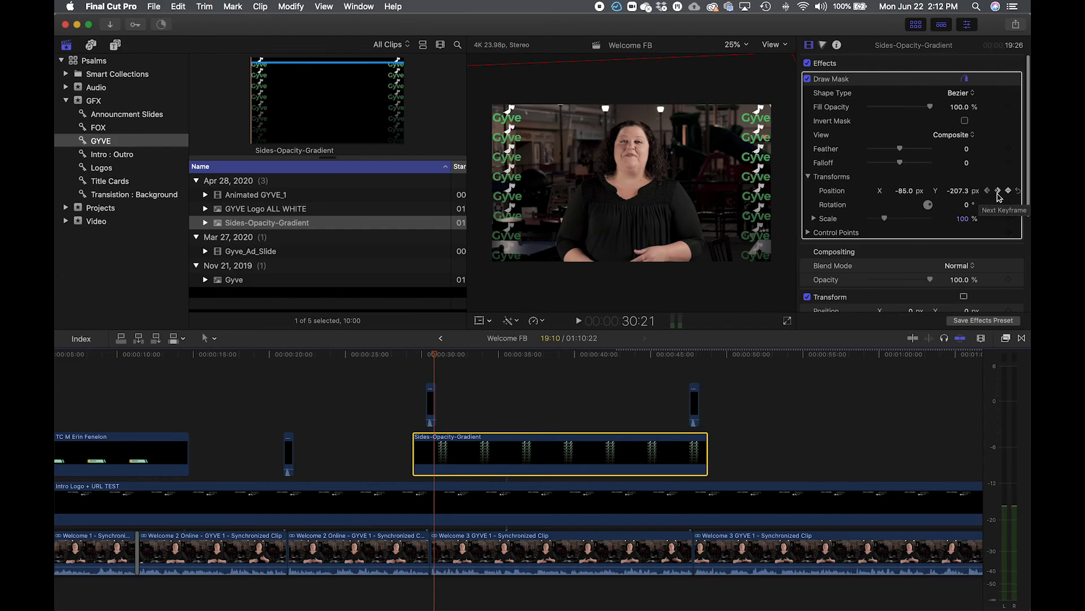
pyautogui.click(998, 193)
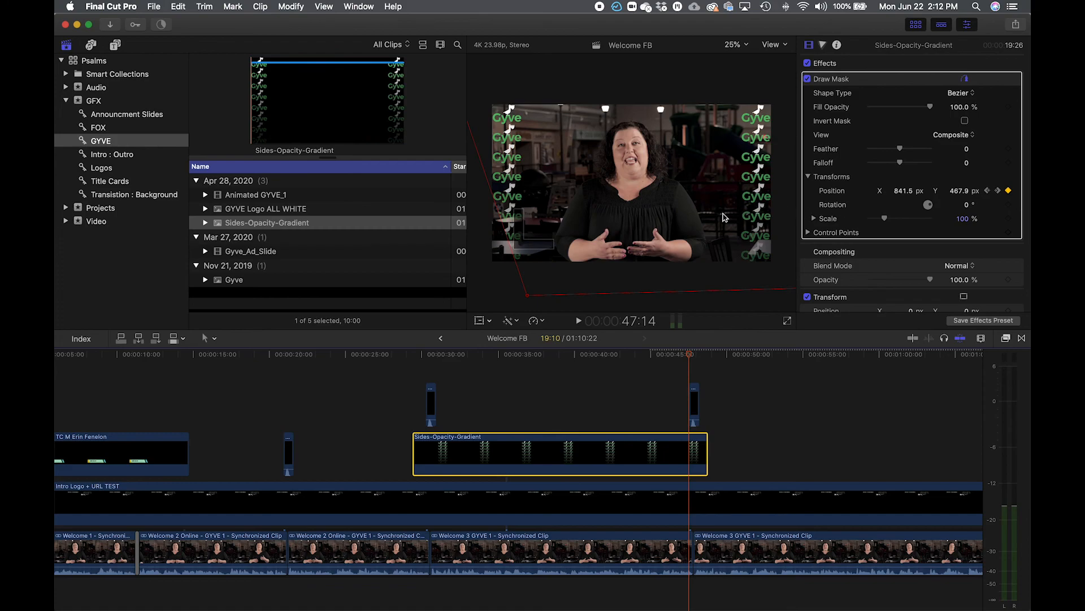
pyautogui.moveTo(722, 217); pyautogui.dragTo(693, 220)
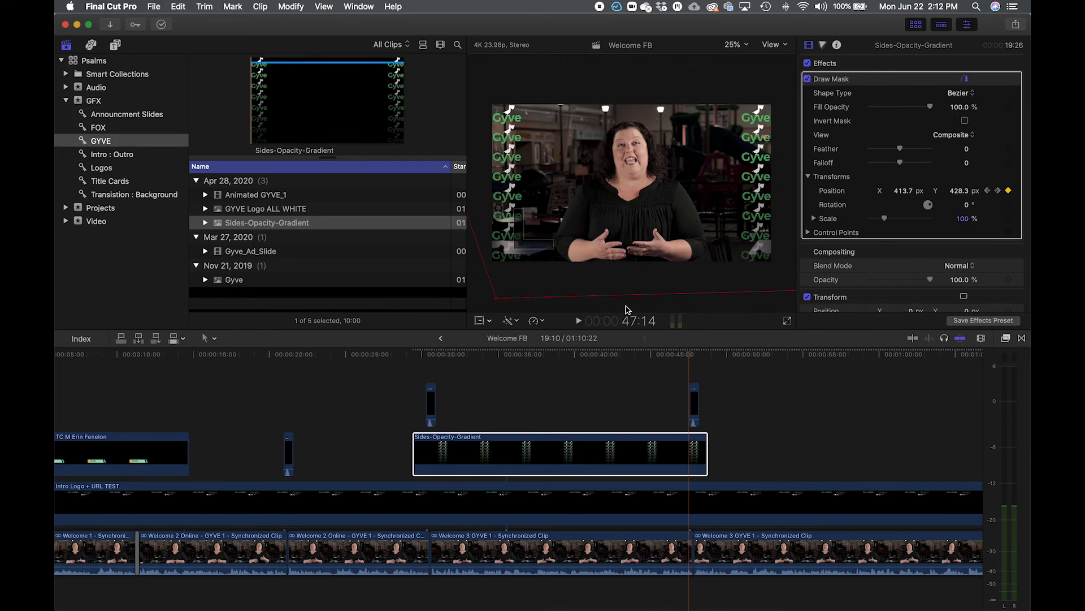
# Refine the mask's position frame by frame from 47:15 towards 48:01 so its edge stays hidden behind the second transition's stripes.
pyautogui.click(998, 192)
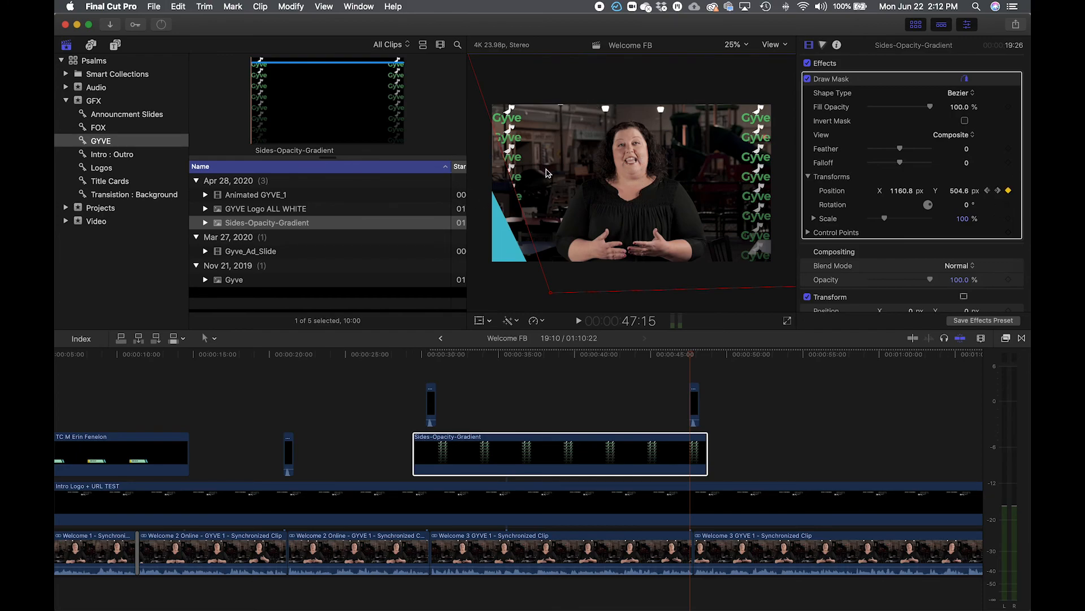
pyautogui.moveTo(605, 168)
pyautogui.mouseDown()
pyautogui.moveTo(579, 186)
pyautogui.moveTo(633, 180)
pyautogui.moveTo(620, 179)
pyautogui.mouseUp()
pyautogui.moveTo(660, 149)
pyautogui.mouseDown()
pyautogui.moveTo(705, 196)
pyautogui.moveTo(740, 194)
pyautogui.mouseUp()
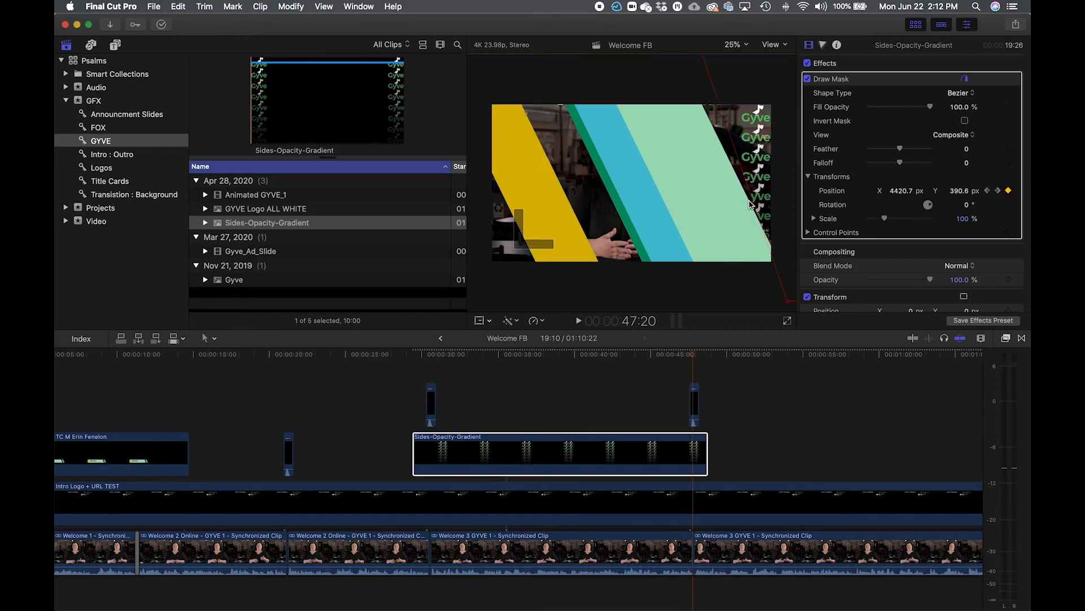
pyautogui.moveTo(761, 148); pyautogui.dragTo(728, 150)
pyautogui.press('Right')
pyautogui.press('Right')
pyautogui.moveTo(770, 100); pyautogui.dragTo(748, 121)
pyautogui.press('Right')
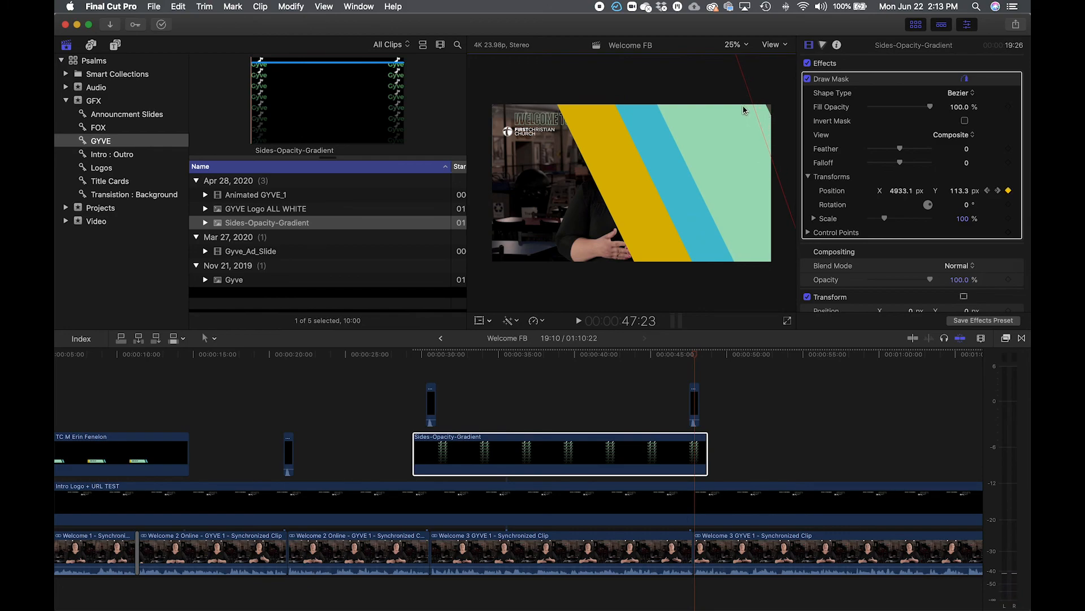
pyautogui.press('Right')
pyautogui.press('Right')
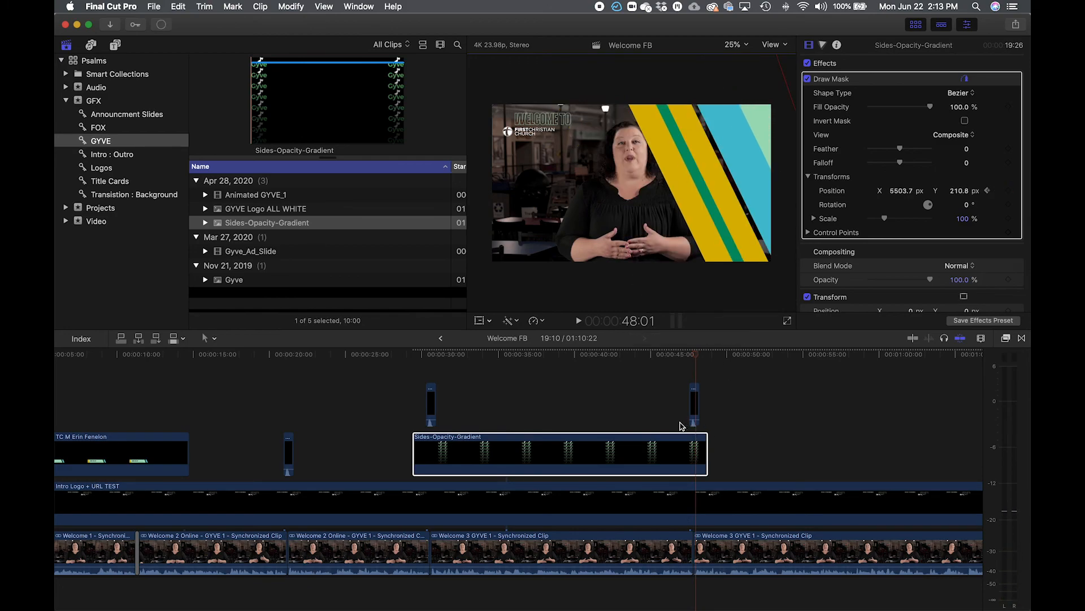
# Play back the first transition from 30:07 and the second from just before its clip to check the refined mask.
pyautogui.click(426, 356)
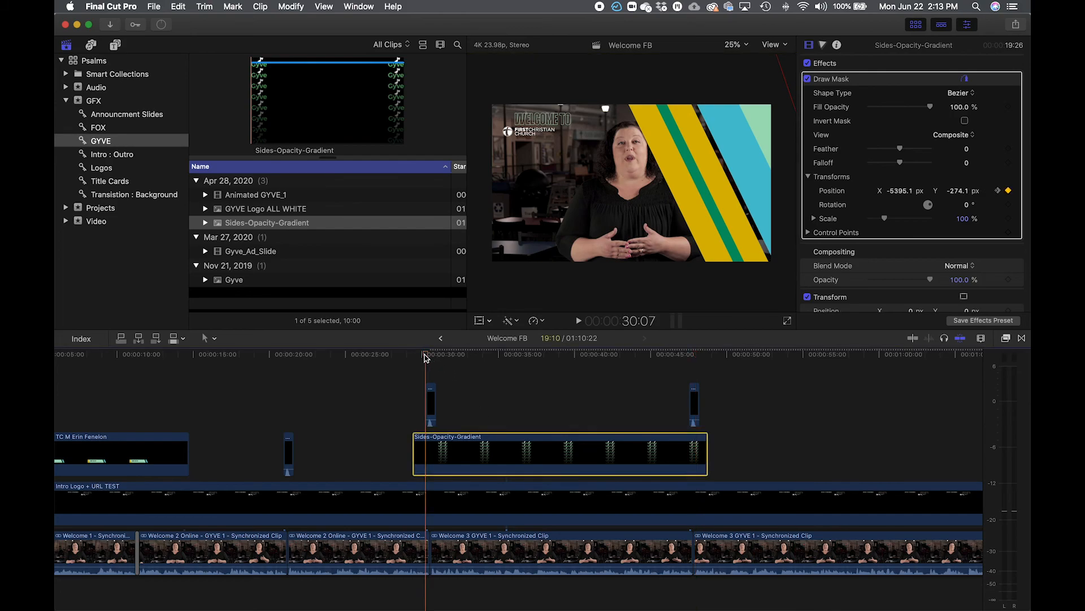
pyautogui.press('space')
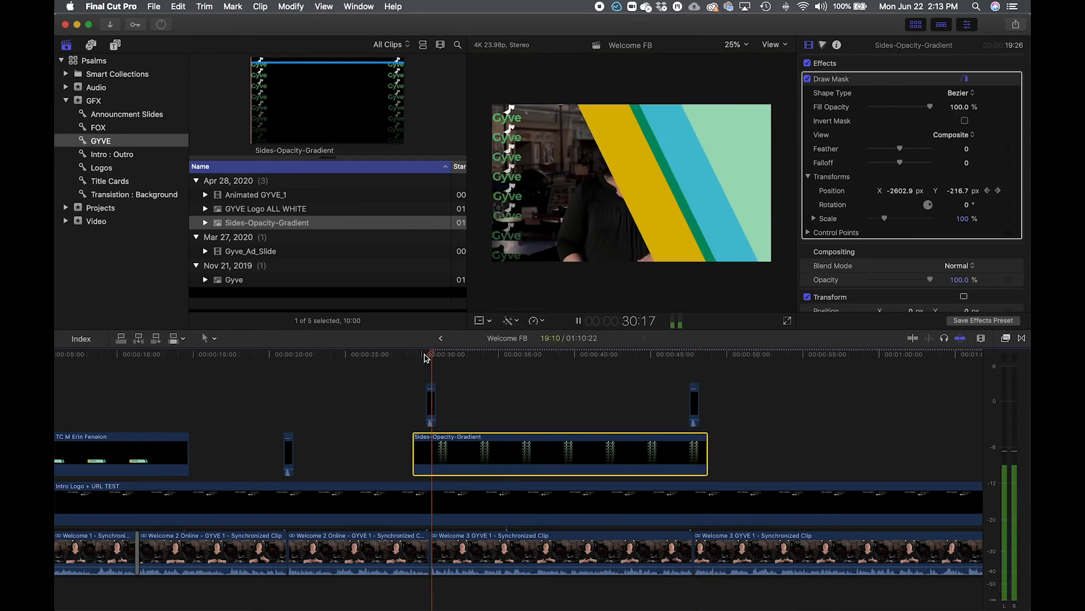
pyautogui.click(682, 355)
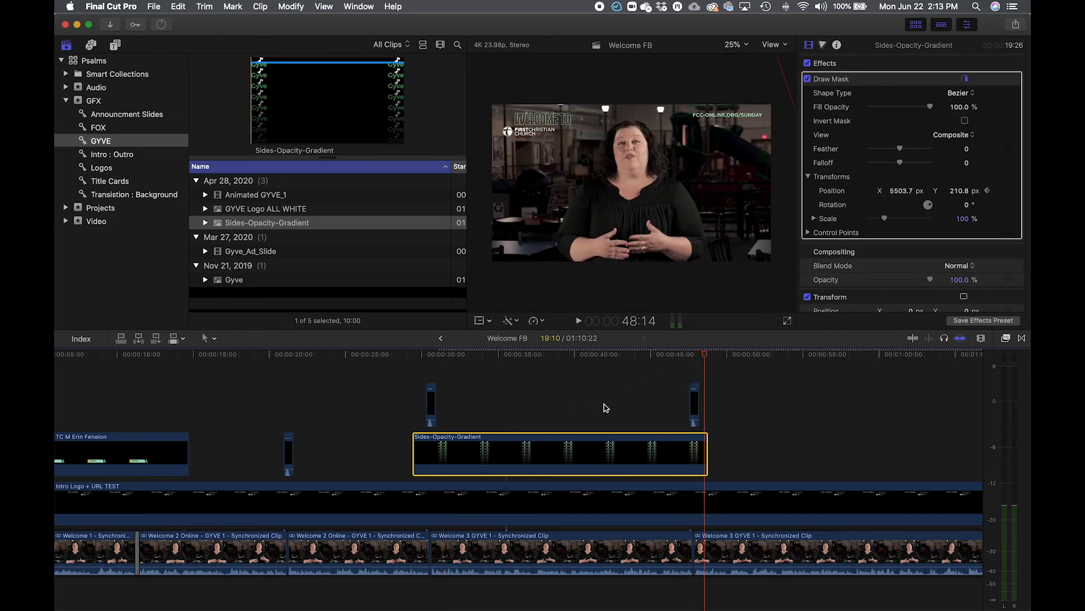
# Create a Compound Clips event with a new project in the Psalms library, using custom 4K, 3840x2160, 23.98p settings.
pyautogui.press('super+minus')
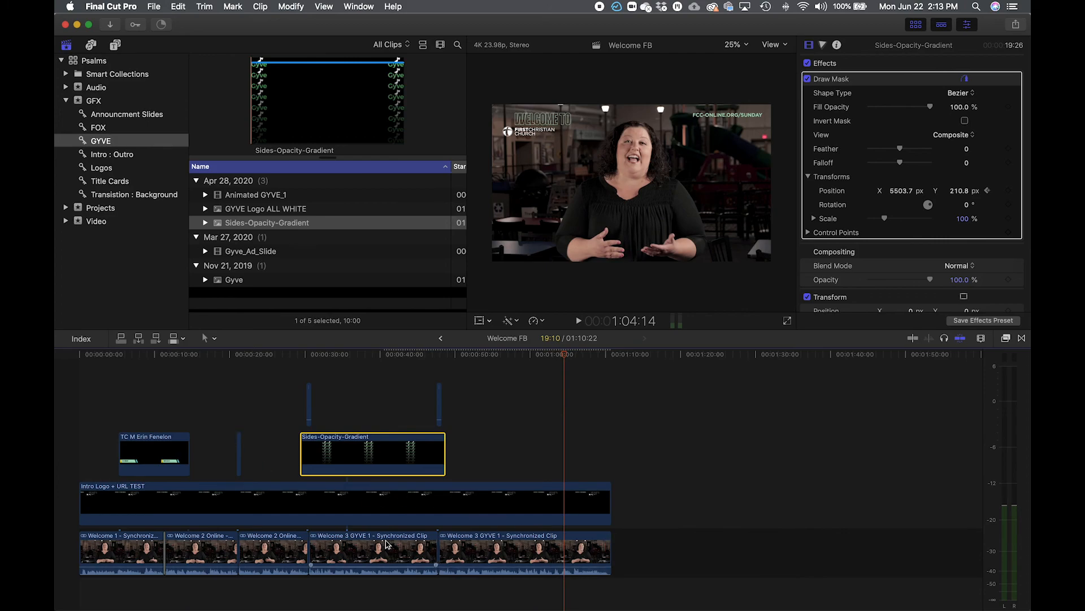
pyautogui.scroll(-2, 346, 541)
pyautogui.scroll(-4, 346, 541)
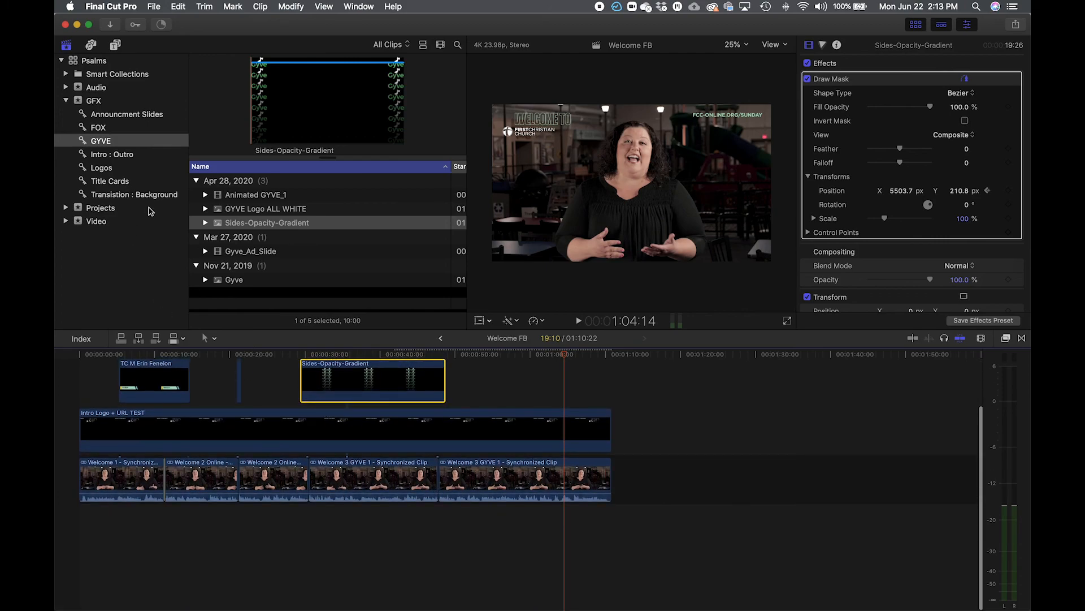
pyautogui.click(65, 101)
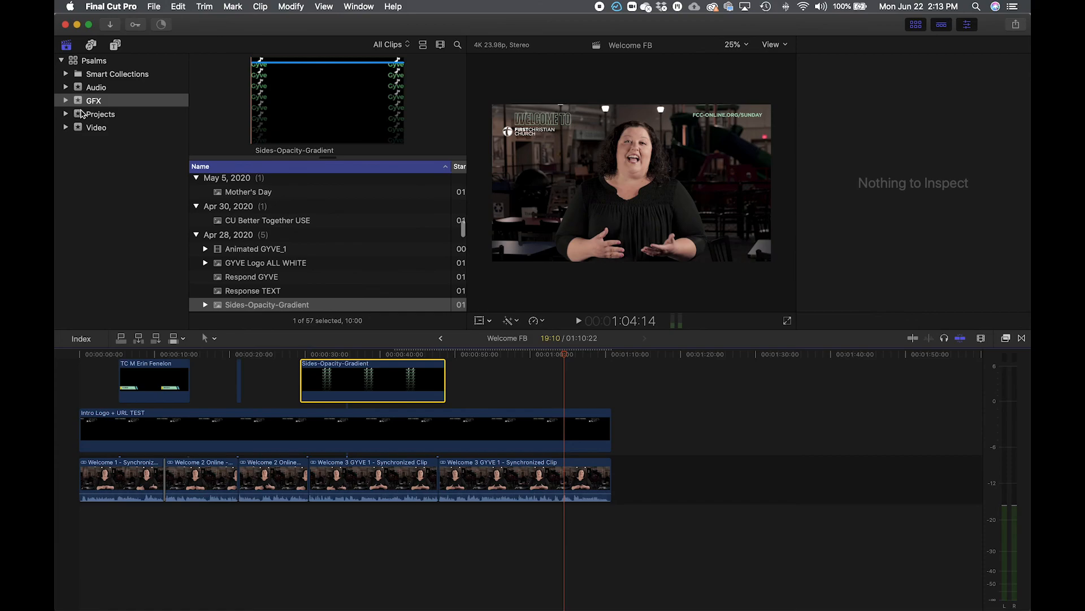
pyautogui.click(156, 7)
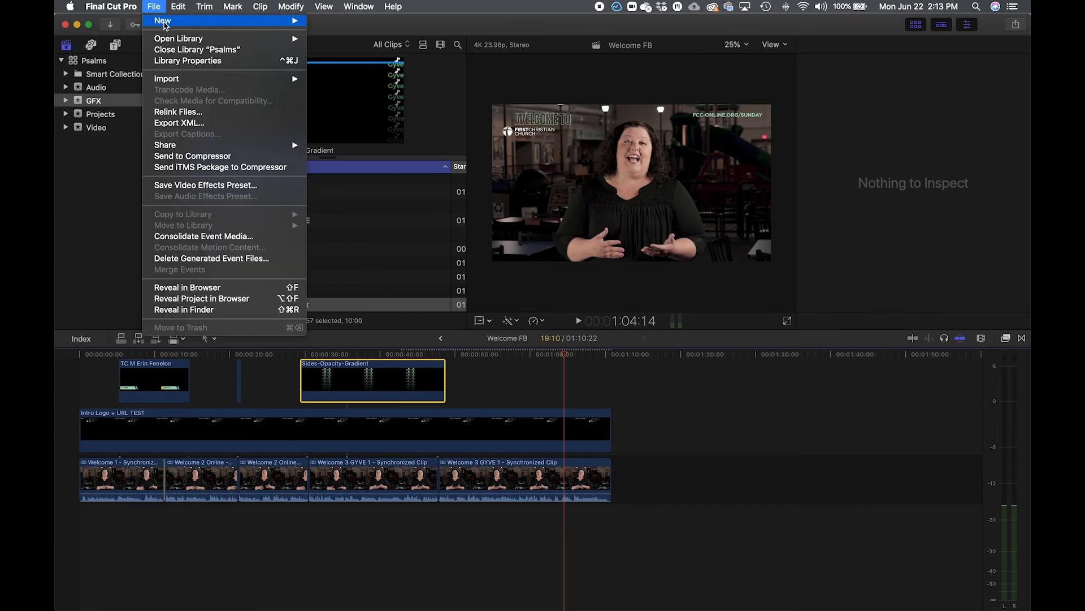
pyautogui.moveTo(169, 21)
pyautogui.click(340, 36)
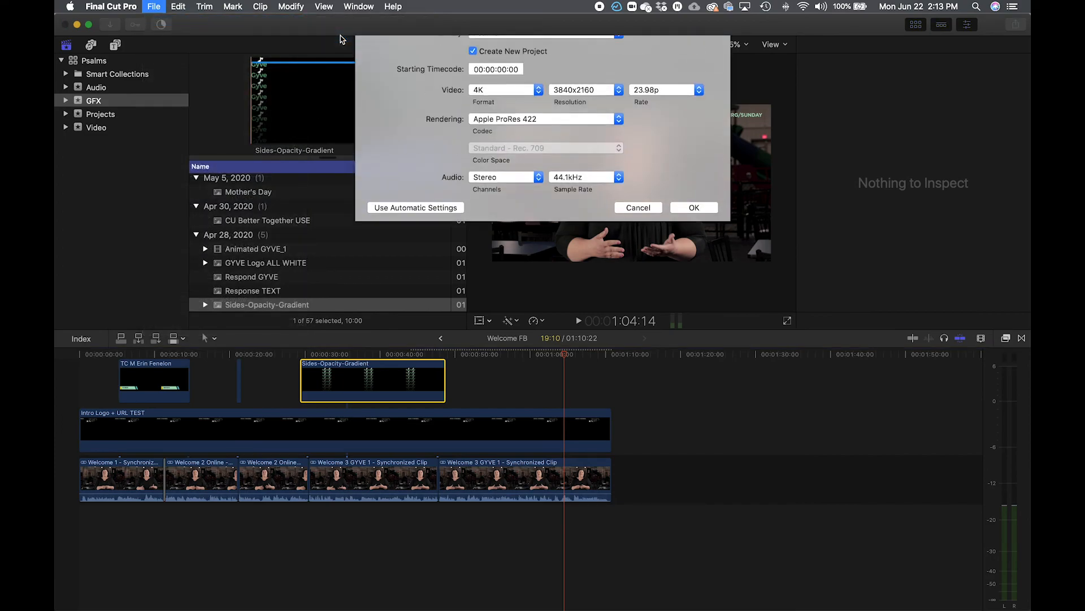
pyautogui.write('Compound Clips')
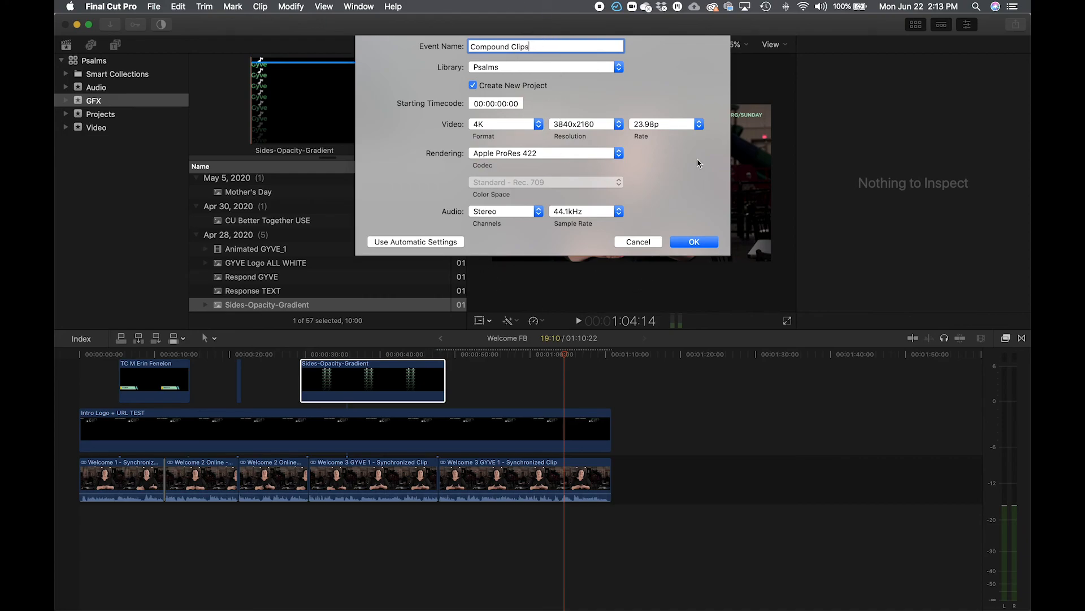
pyautogui.click(415, 241)
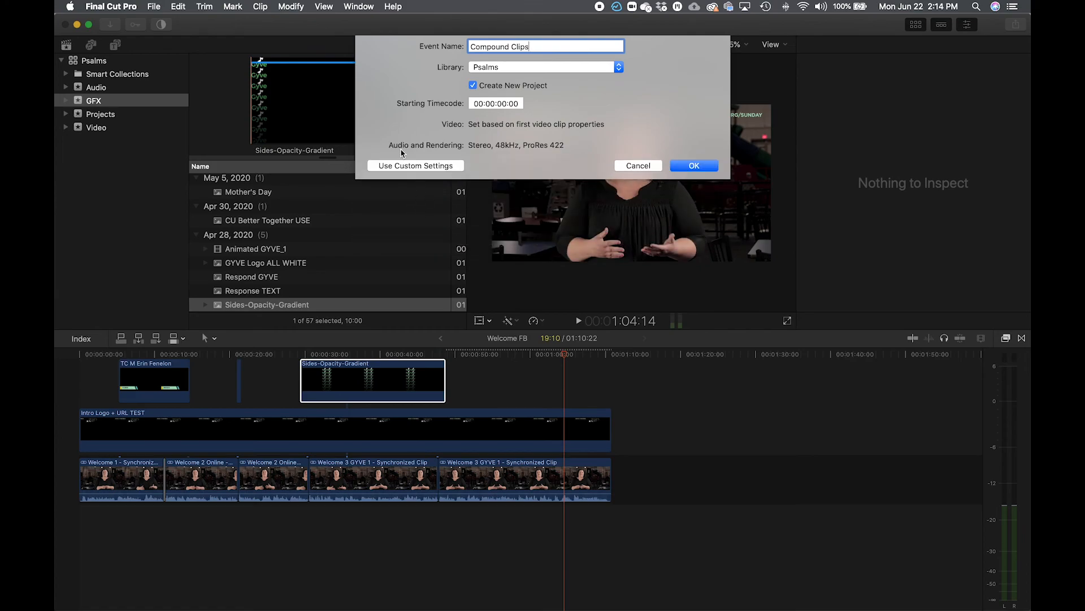
pyautogui.click(414, 166)
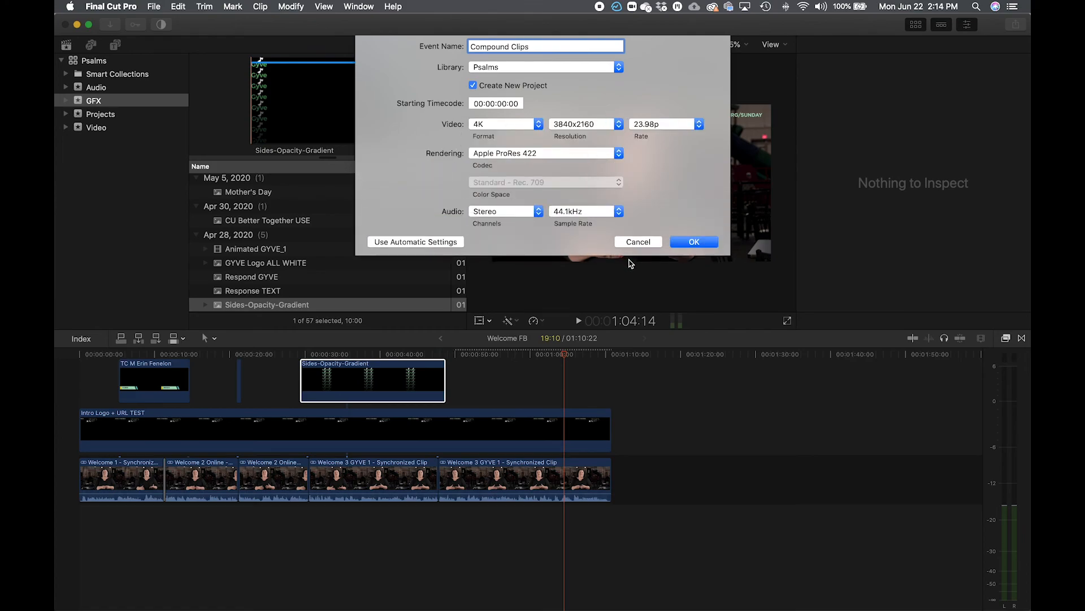
pyautogui.click(695, 242)
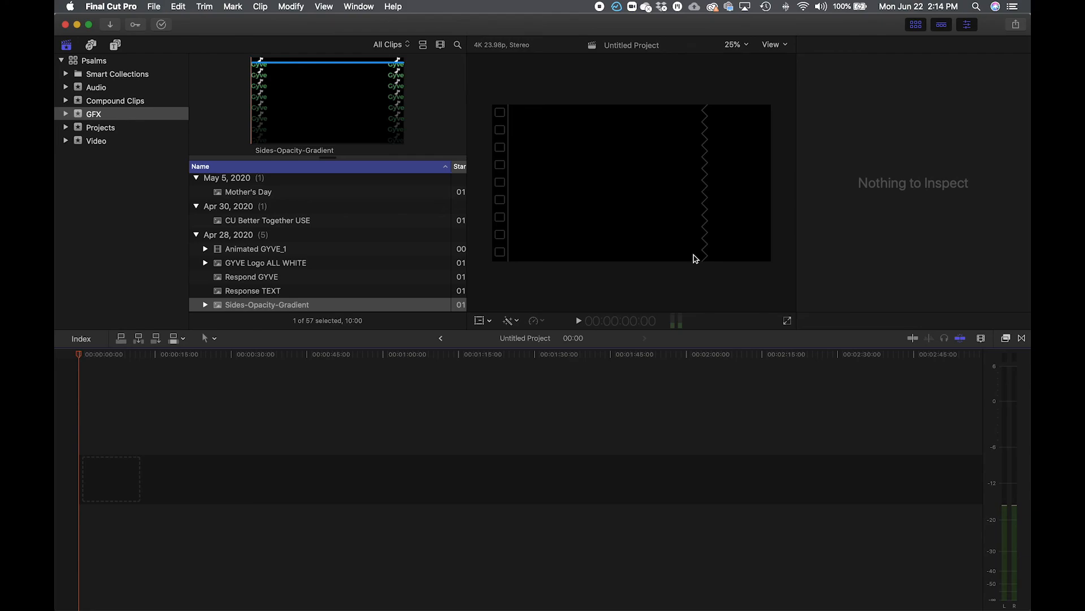
# Reopen the Welcome FB project from the Projects event.
pyautogui.click(100, 128)
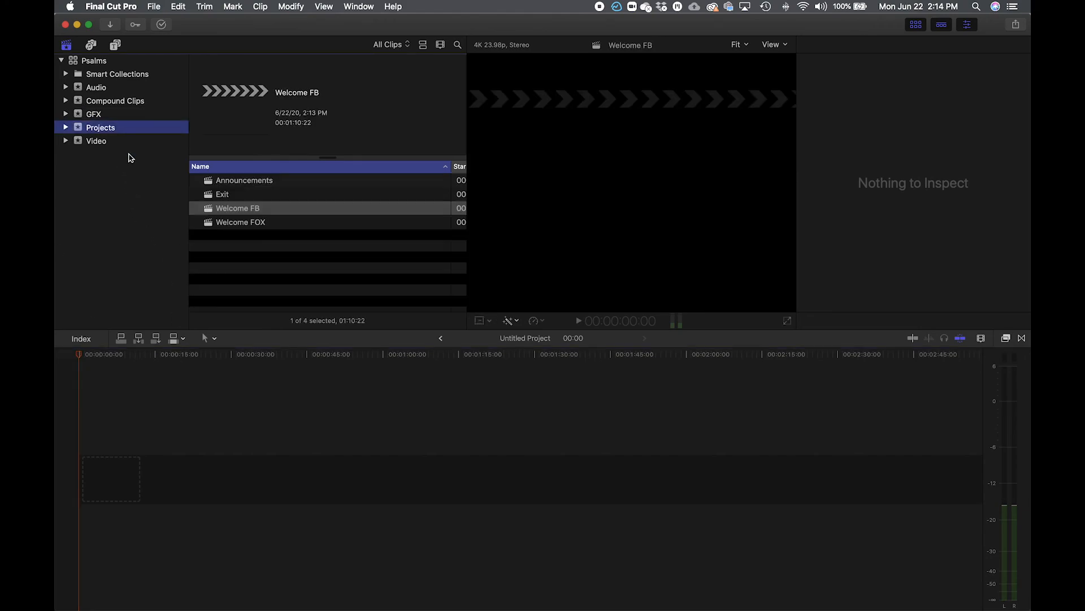
pyautogui.click(261, 210)
pyautogui.doubleClick(262, 210)
# Combine the five clips in the primary storyline into a compound clip named Welcome FB Video, stored in the Compound Clips event.
pyautogui.click(482, 419)
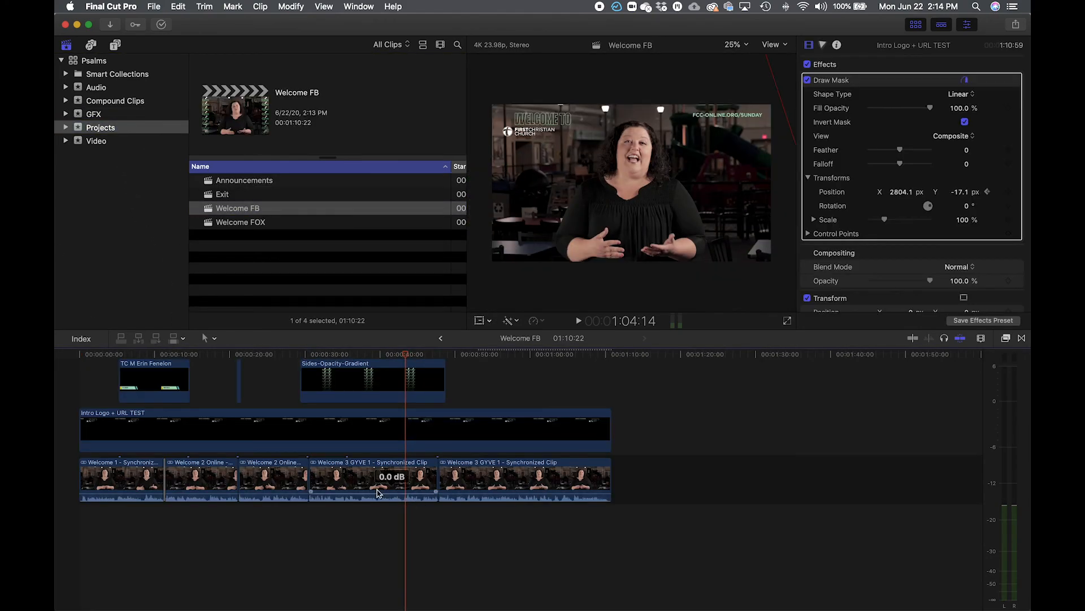
pyautogui.moveTo(702, 548); pyautogui.dragTo(109, 477)
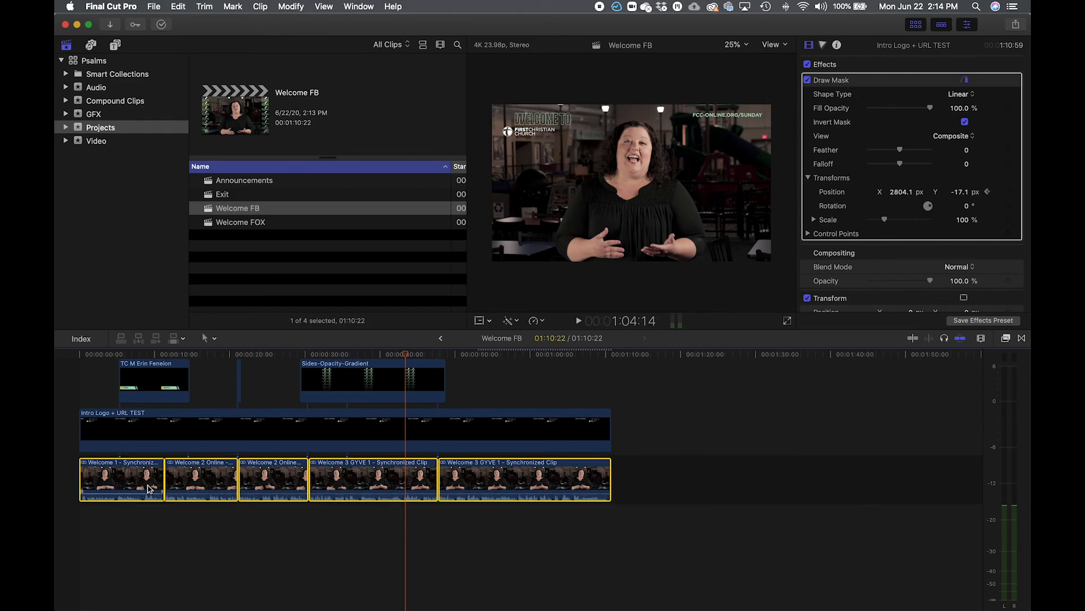
pyautogui.click(539, 439)
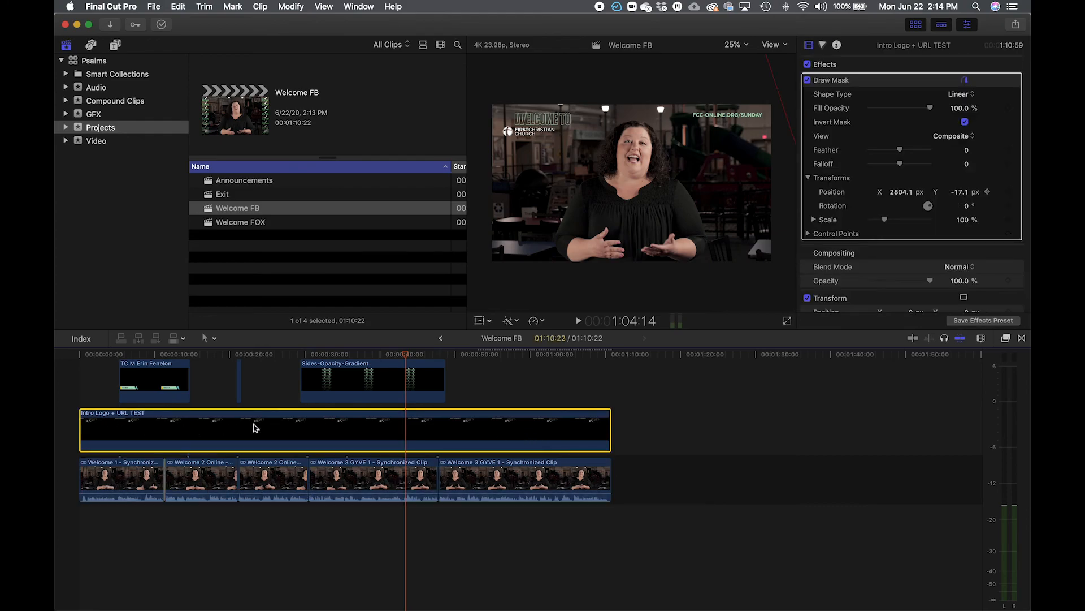
pyautogui.moveTo(667, 516); pyautogui.dragTo(90, 455)
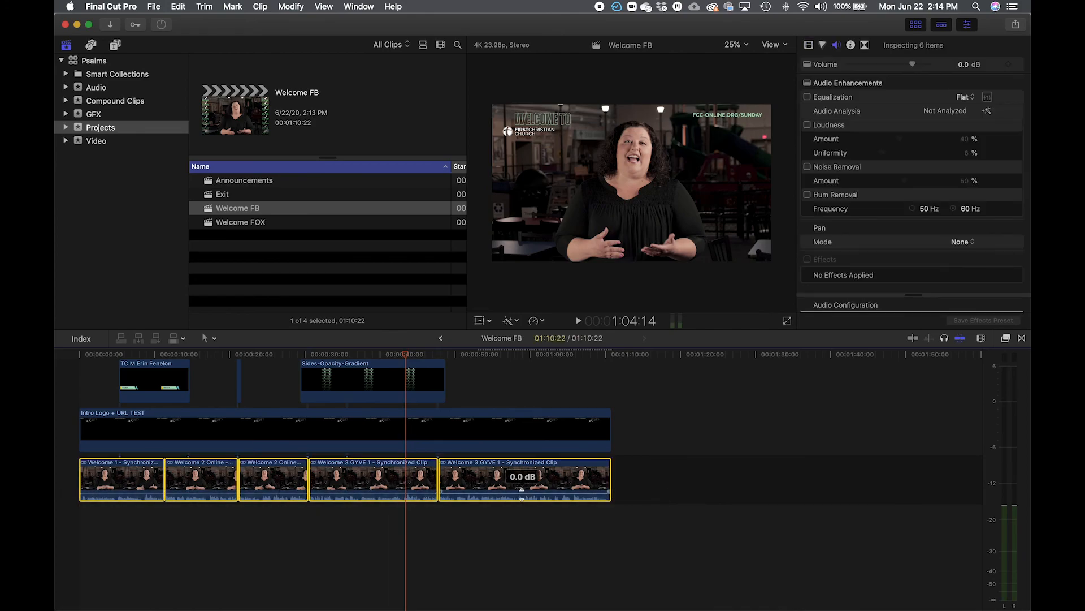
pyautogui.rightClick(527, 482)
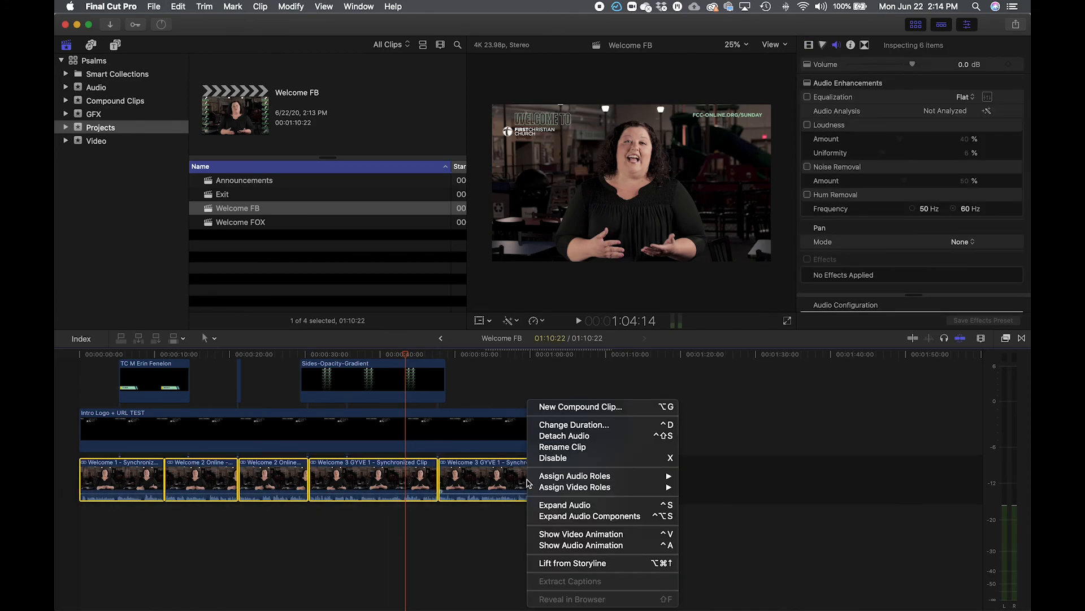
pyautogui.click(593, 408)
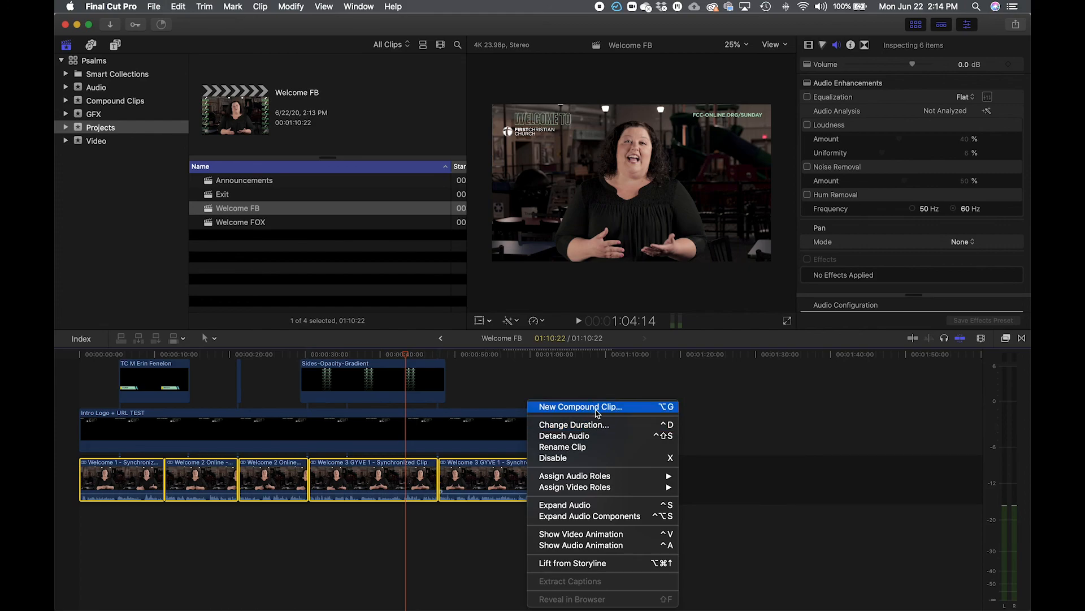
pyautogui.click(597, 408)
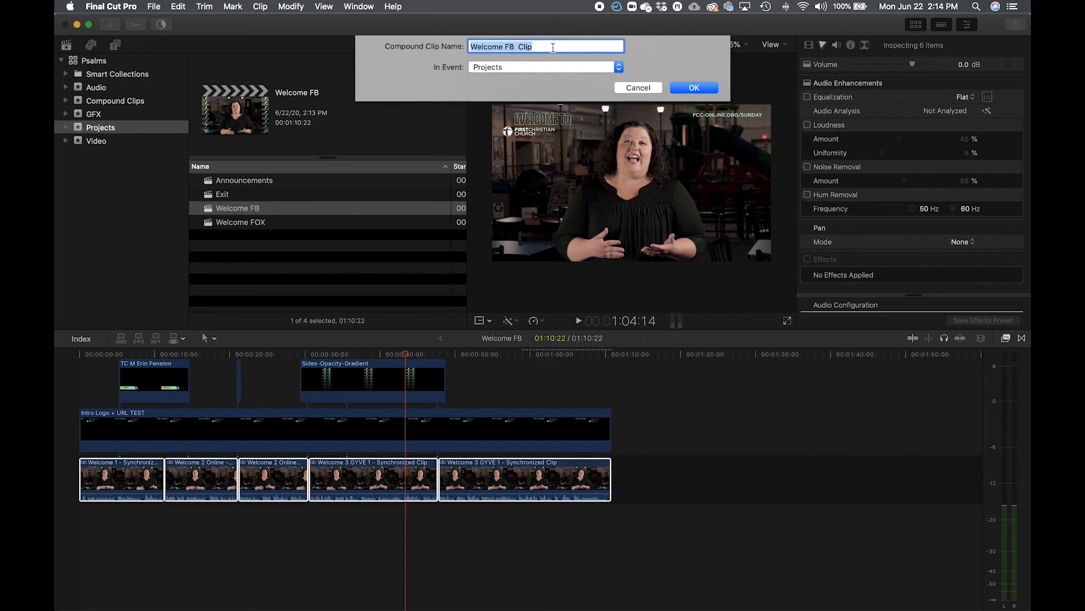
pyautogui.click(553, 48)
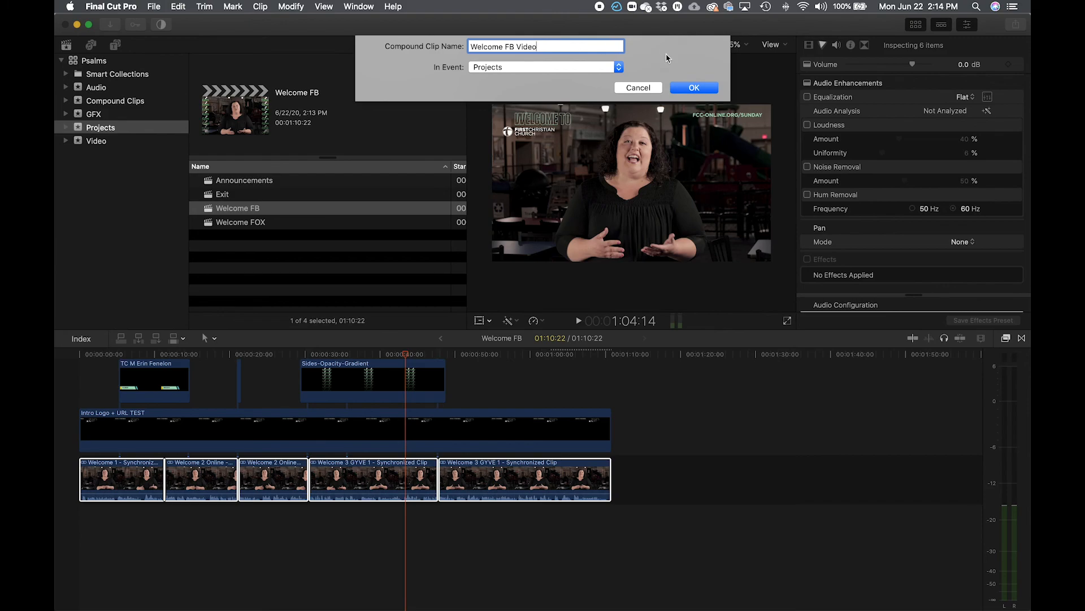
pyautogui.click(606, 69)
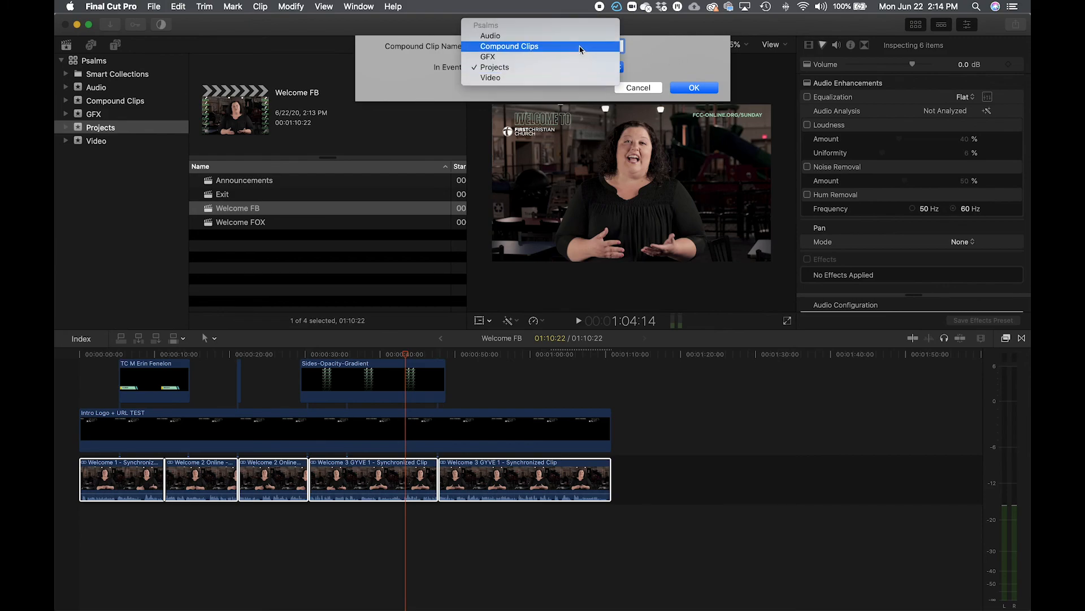
pyautogui.click(540, 46)
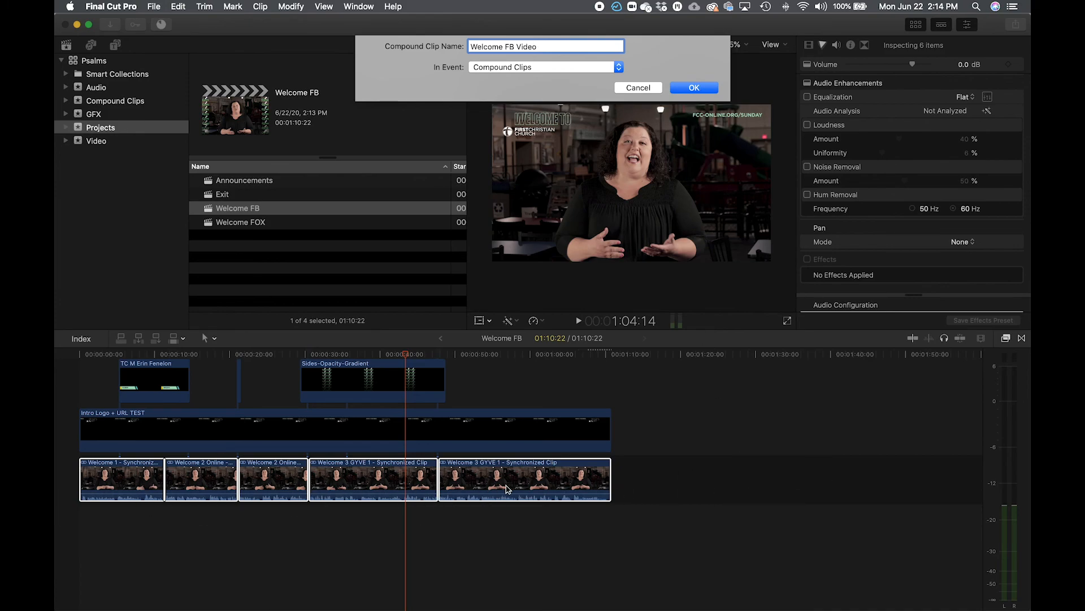
pyautogui.click(695, 88)
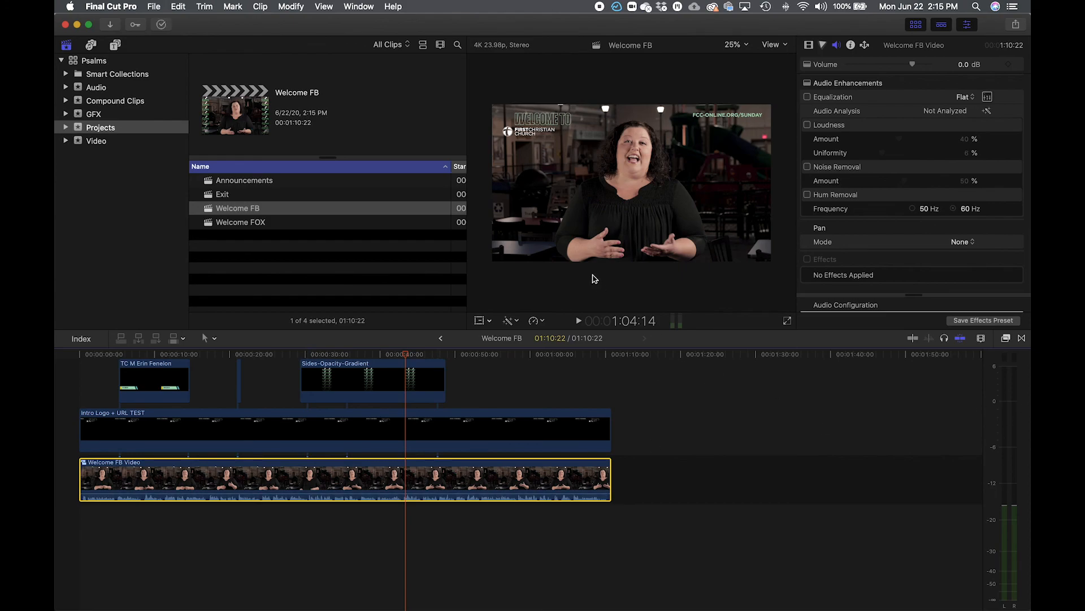
# Delete the empty Untitled Project from the Compound Clips event.
pyautogui.click(99, 101)
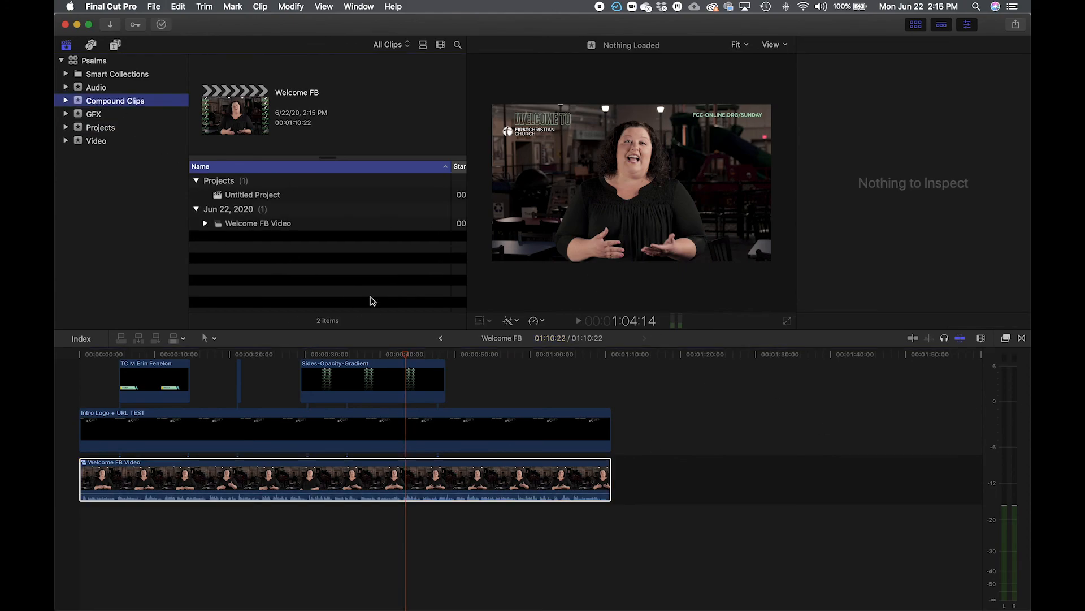
pyautogui.click(274, 198)
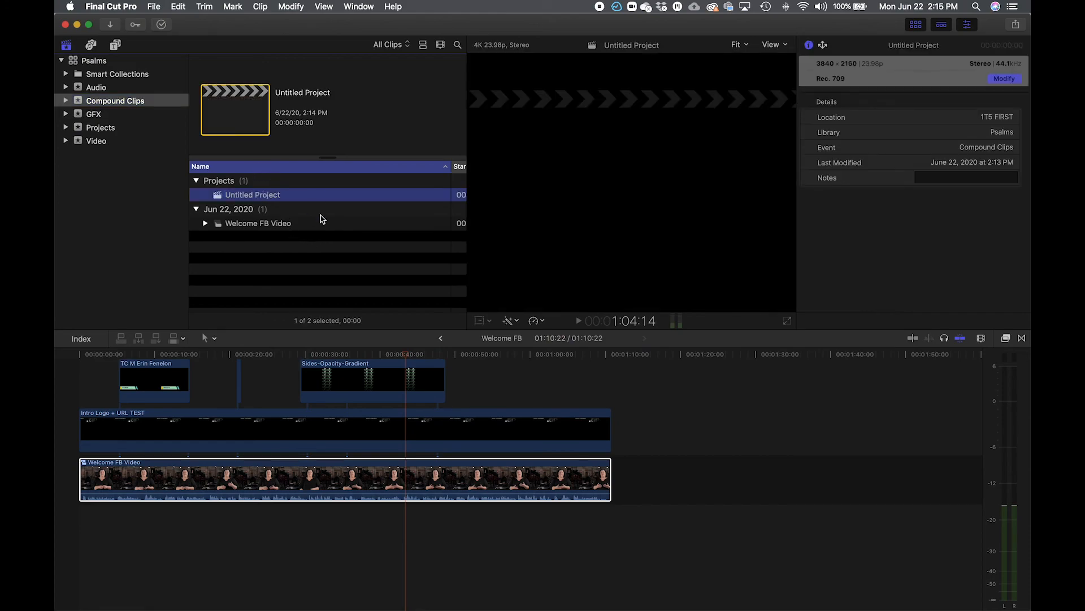
pyautogui.press('super+BackSpace')
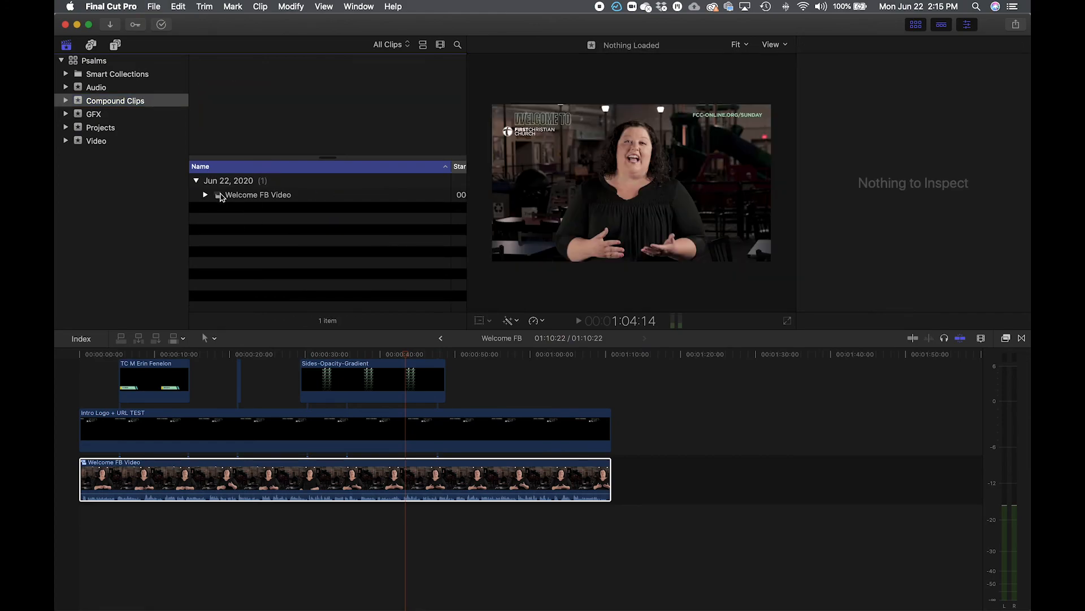
# Inspect the Welcome FB Video compound clip in the Compound Clips event.
pyautogui.click(229, 196)
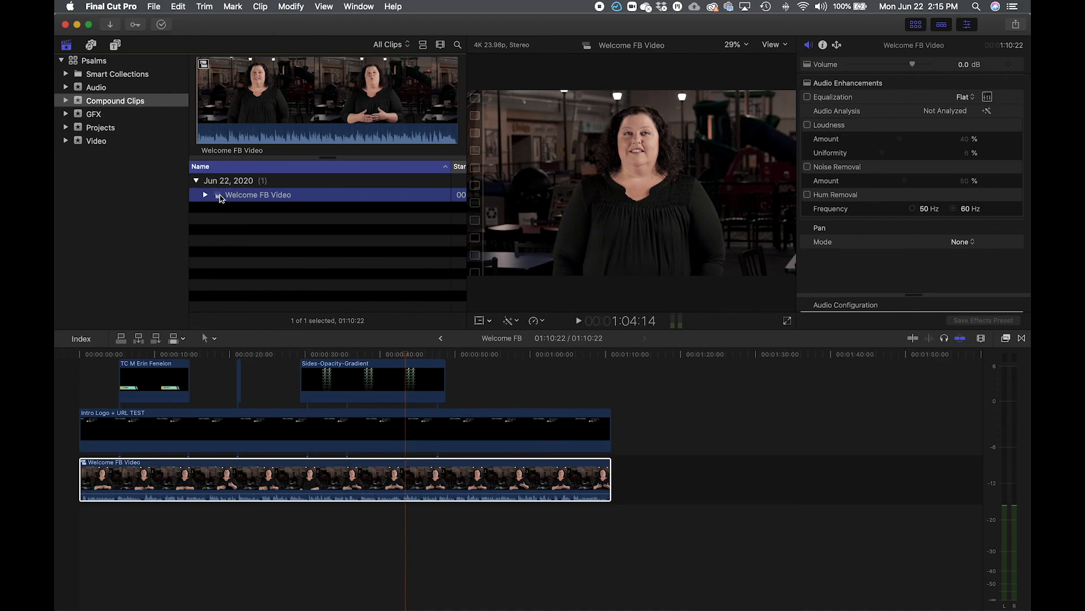
pyautogui.click(206, 196)
pyautogui.click(206, 196)
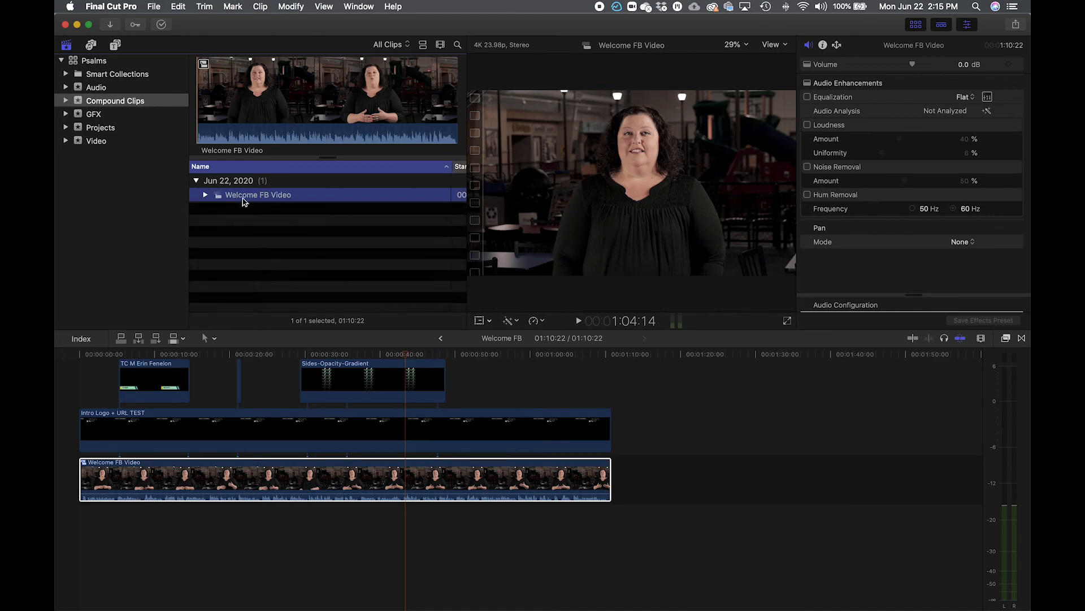
pyautogui.click(308, 206)
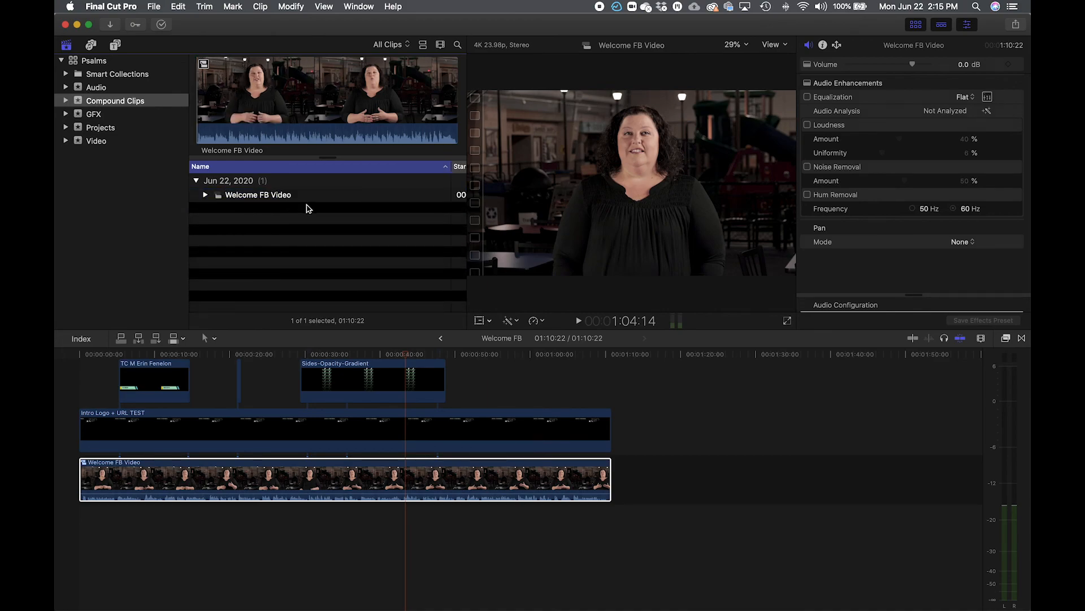
# Return to the Projects event and set the viewer zoom to Fit.
pyautogui.click(101, 128)
pyautogui.click(856, 549)
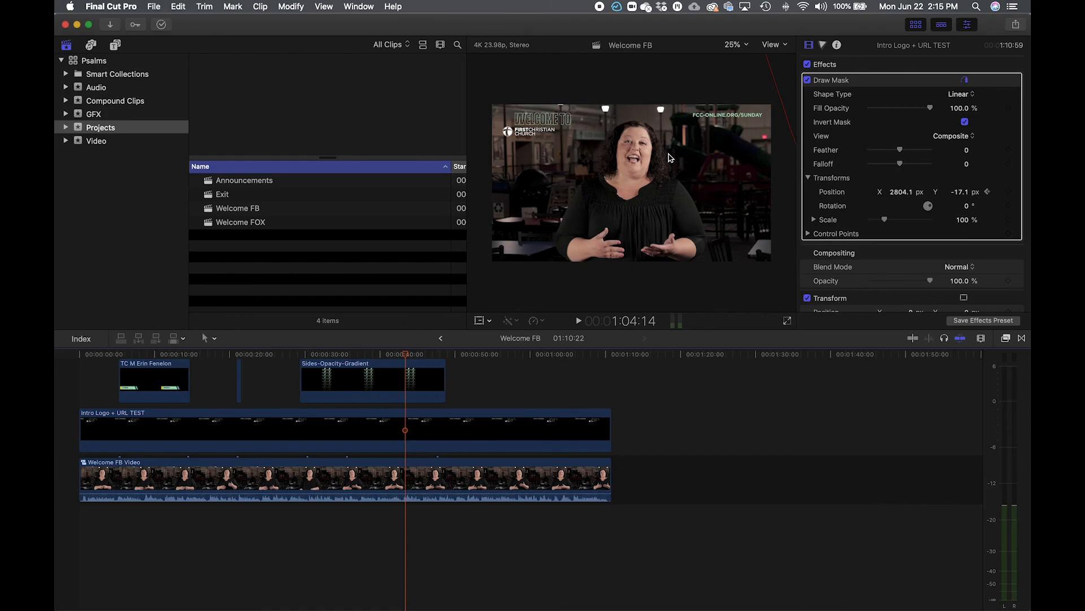
pyautogui.click(735, 44)
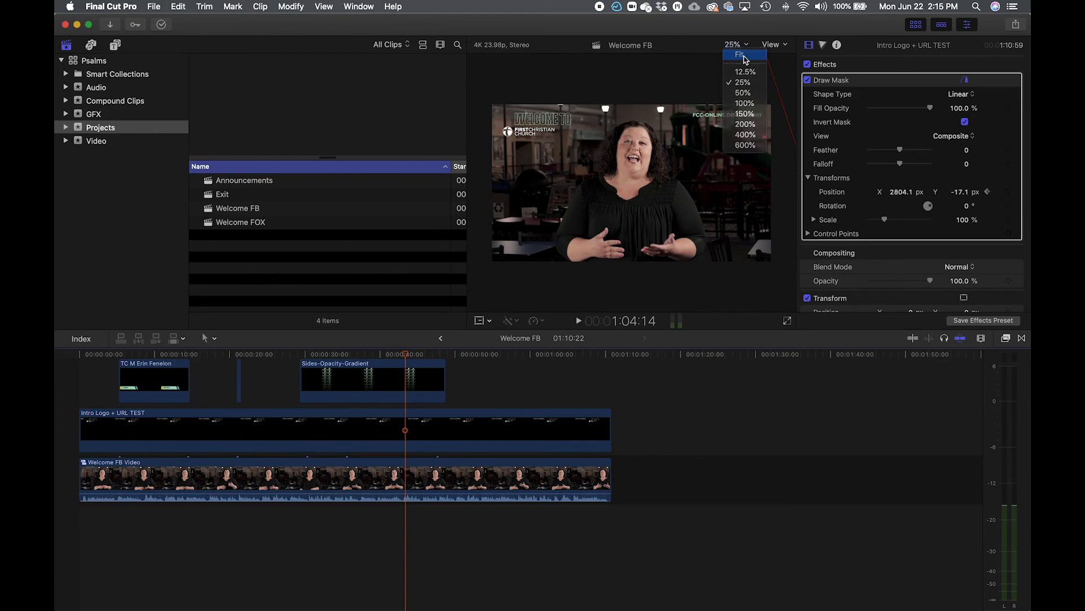
pyautogui.click(742, 54)
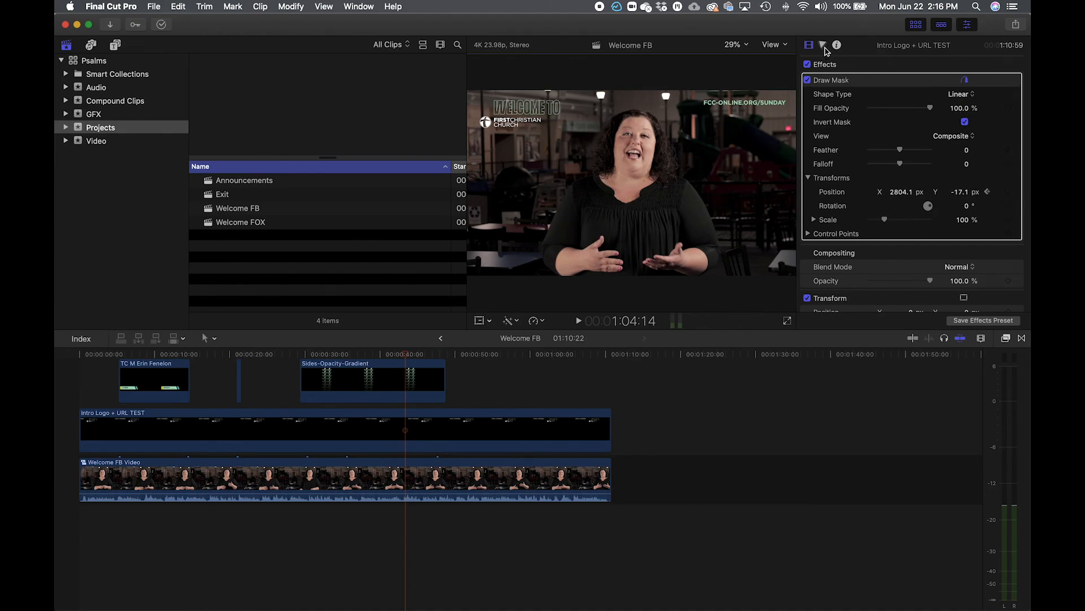
# Apply the mLut by motionVFX effect to the Welcome FB Video compound clip and display the clip's video properties.
pyautogui.click(1005, 340)
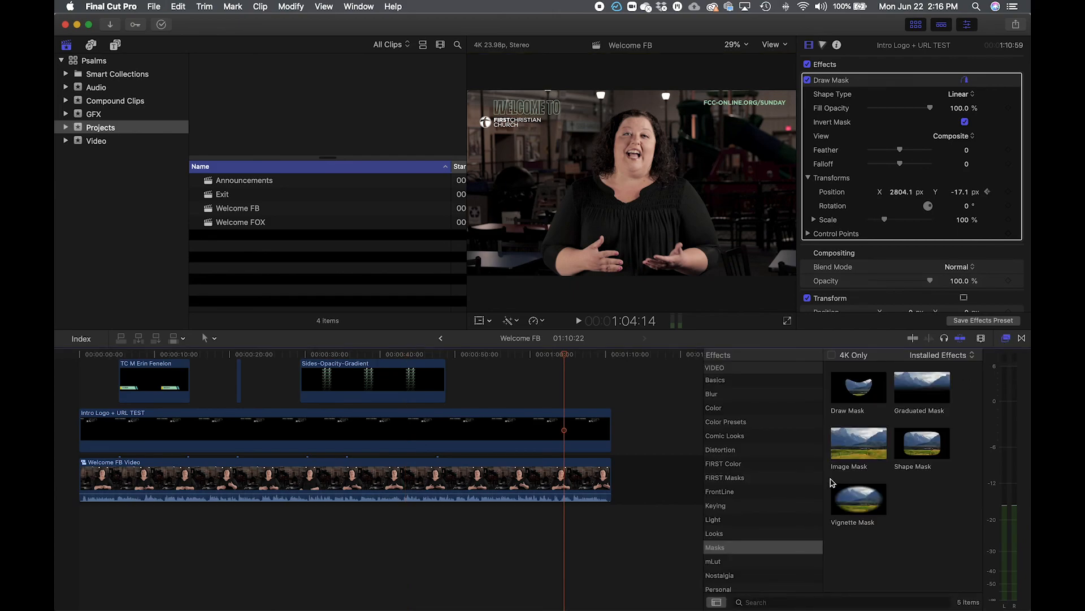
pyautogui.click(733, 563)
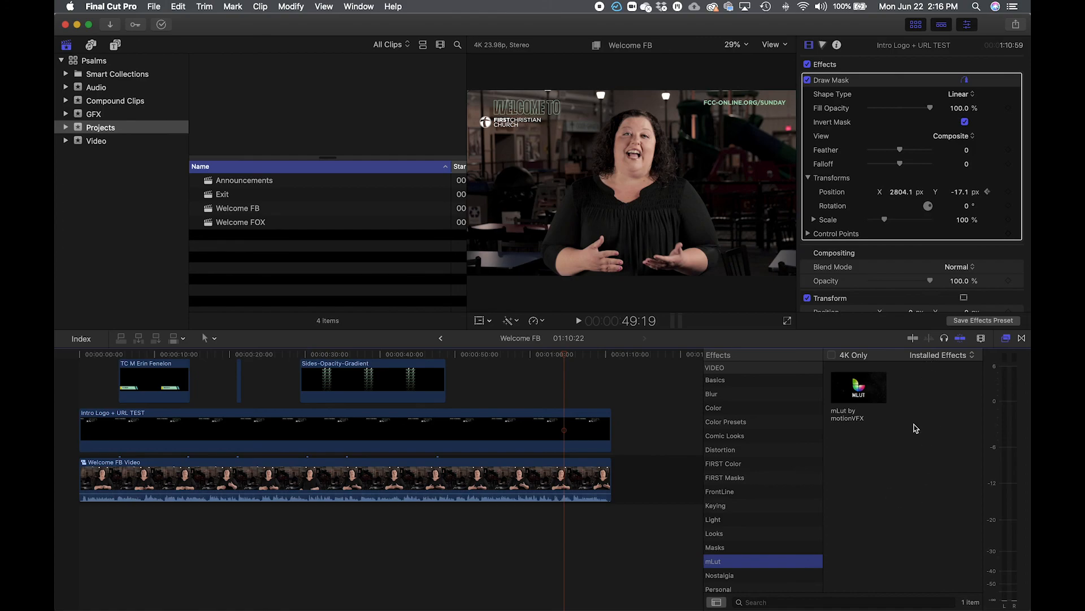
pyautogui.moveTo(867, 388); pyautogui.dragTo(527, 476)
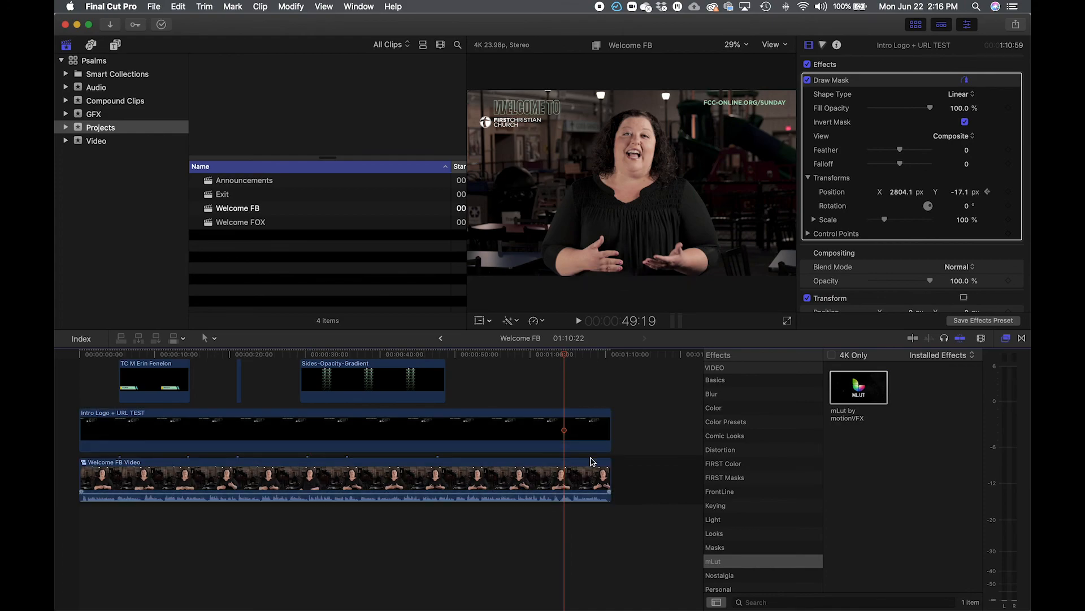
pyautogui.click(444, 480)
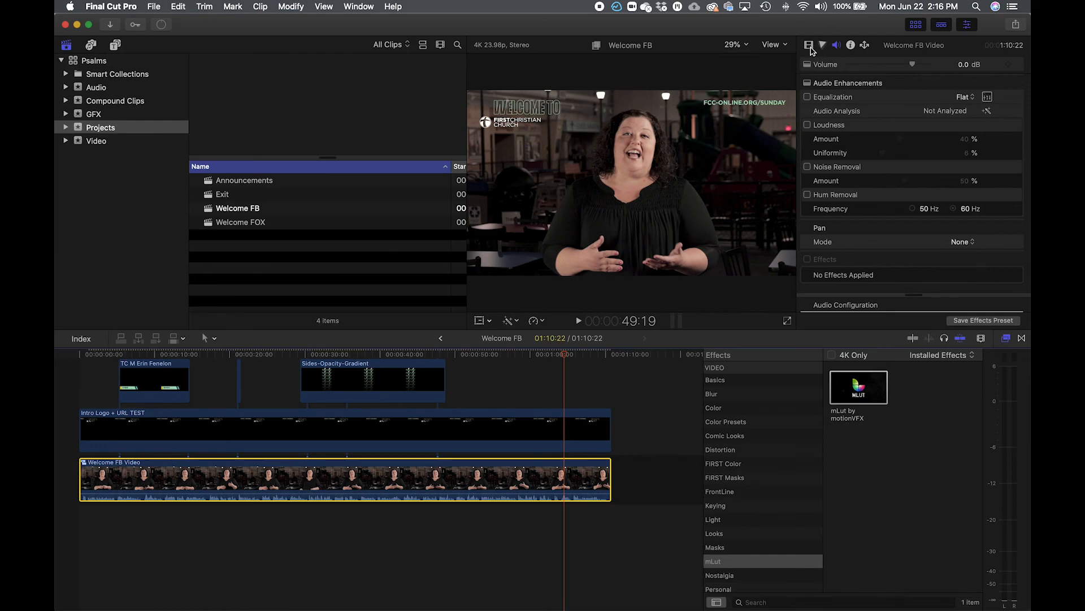
pyautogui.click(810, 45)
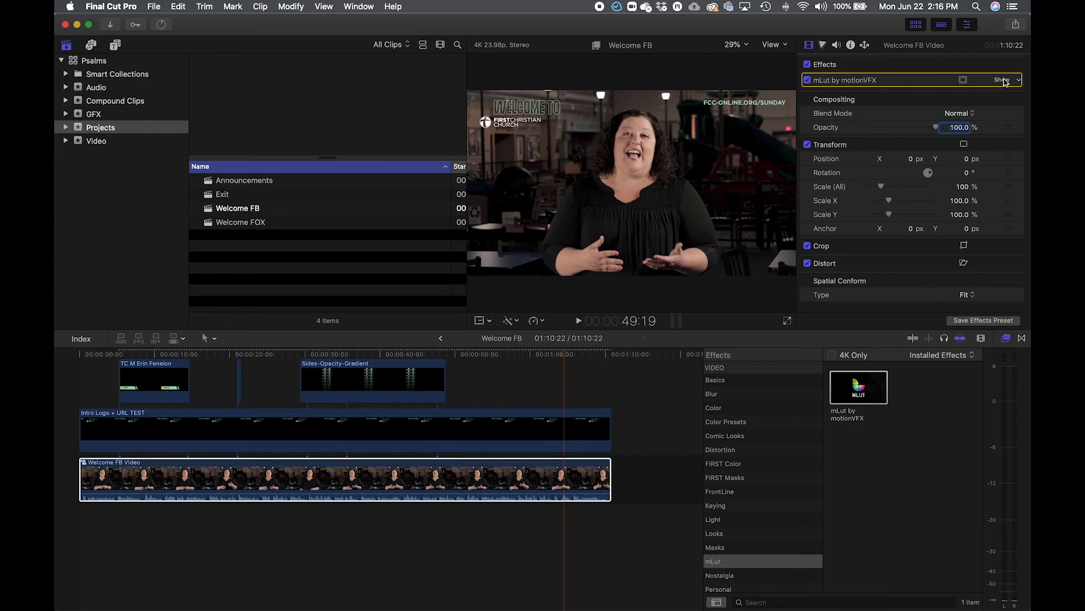
# Expand the mLut effect's parameters and review its LUT, levels, contrast, hue/saturation and grain settings.
pyautogui.click(1002, 80)
pyautogui.scroll(-10, 939, 159)
pyautogui.scroll(-2, 940, 159)
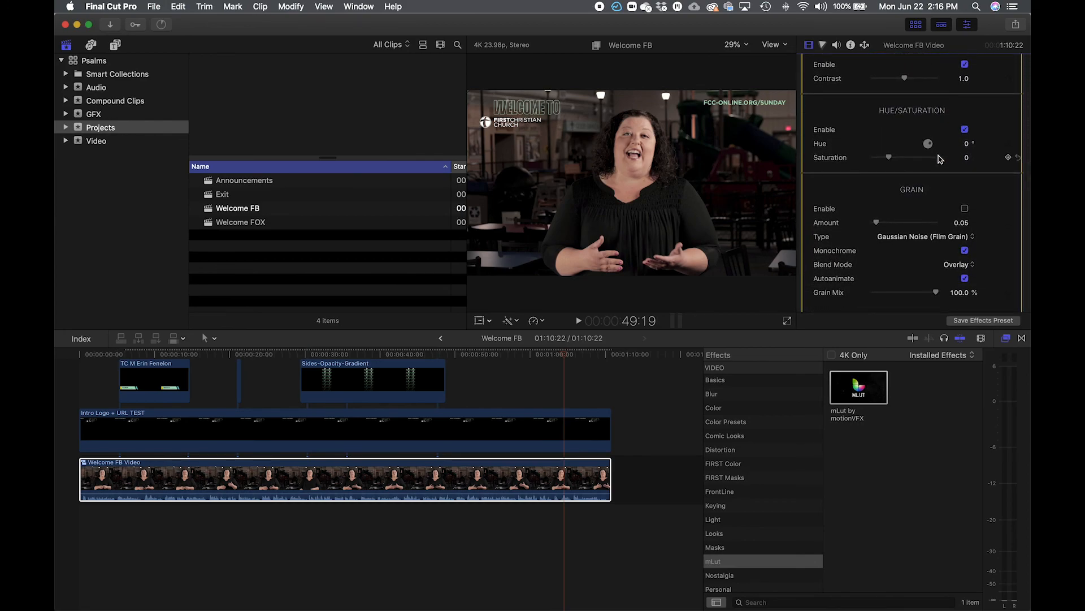
pyautogui.scroll(12, 939, 160)
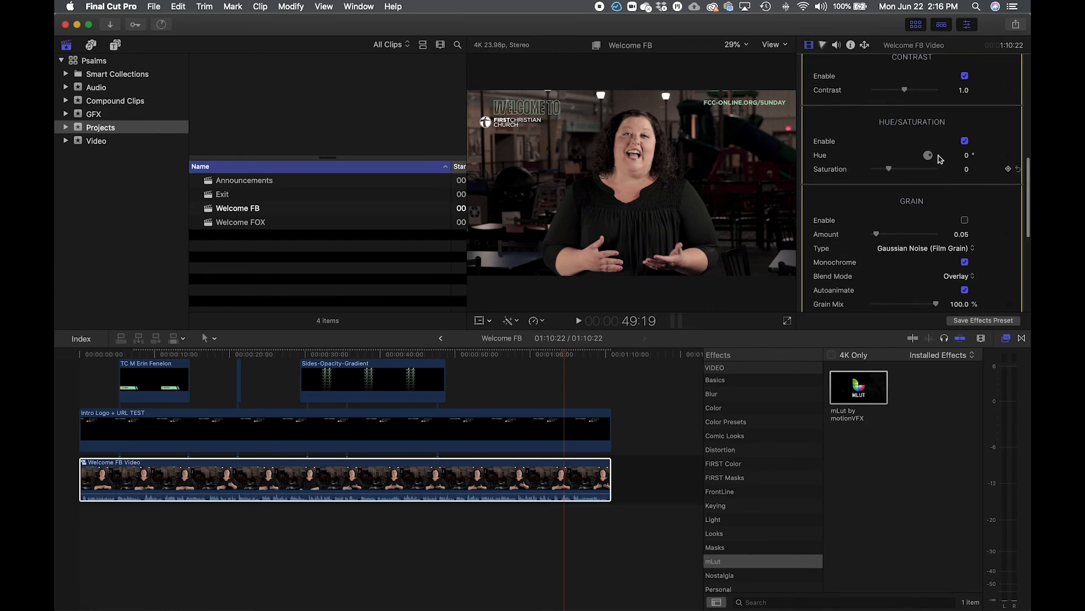
pyautogui.scroll(-12, 939, 159)
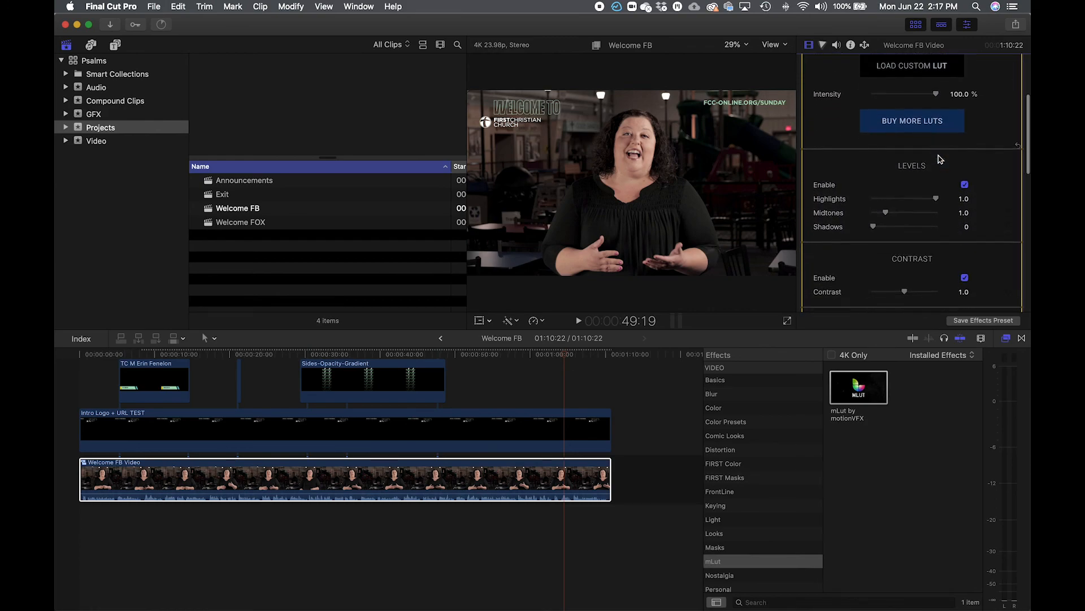
pyautogui.scroll(12, 930, 205)
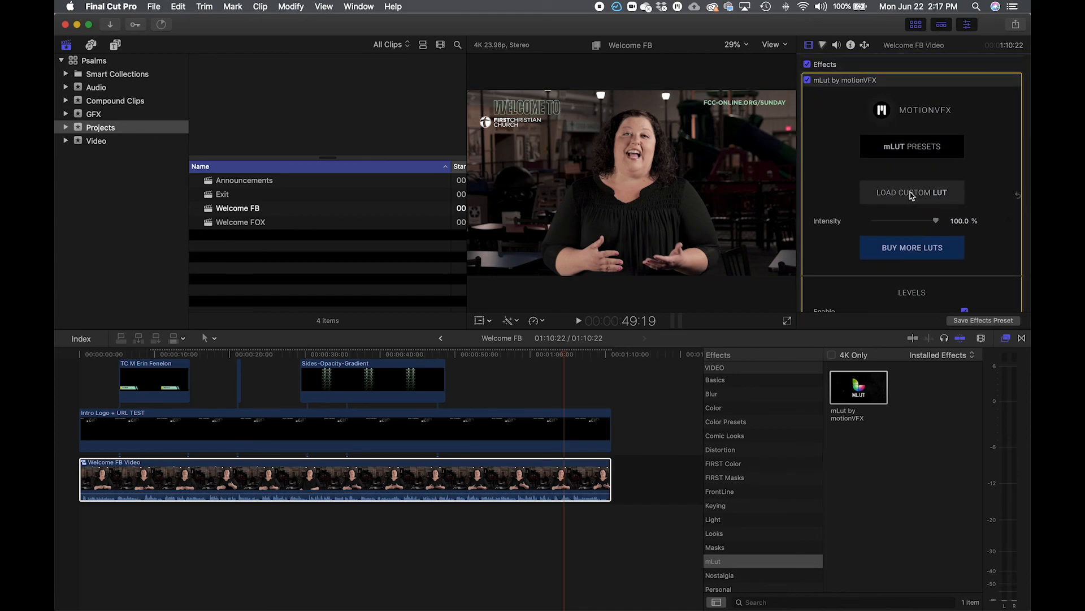
pyautogui.click(912, 195)
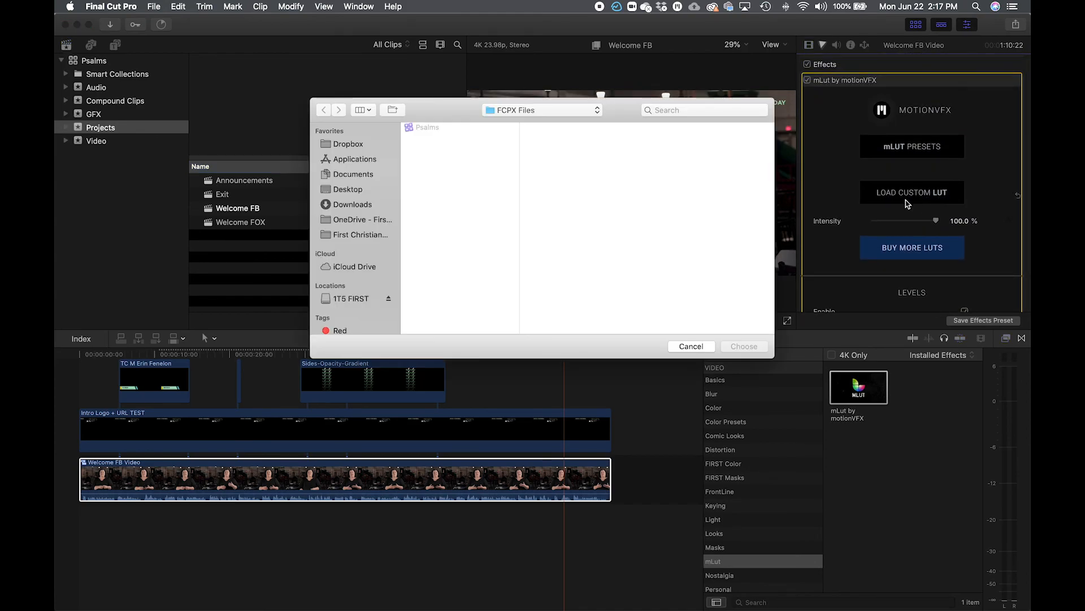
pyautogui.click(694, 351)
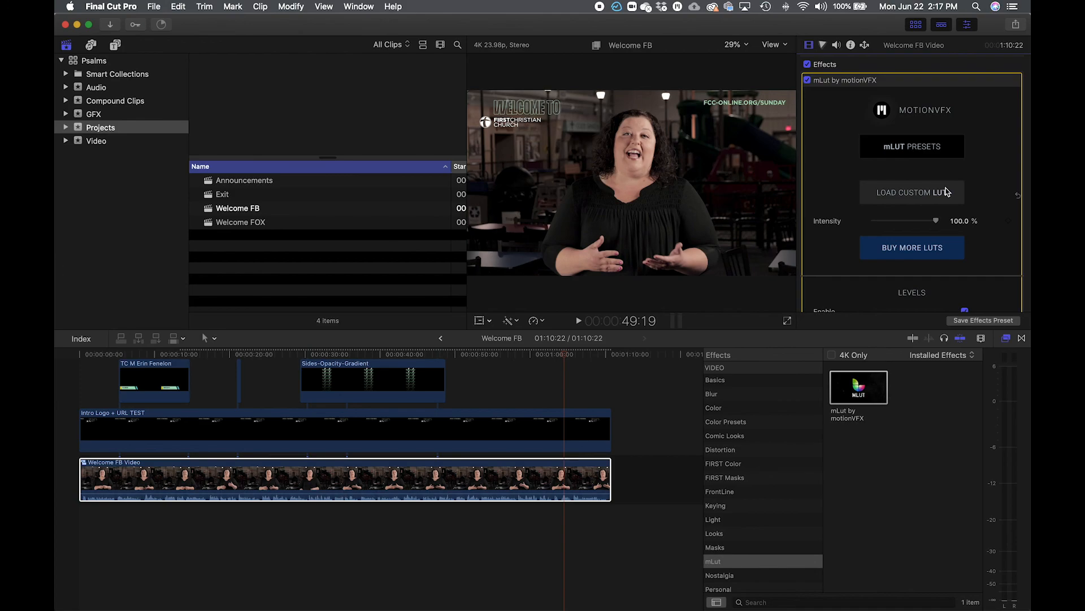
pyautogui.click(939, 195)
pyautogui.click(702, 348)
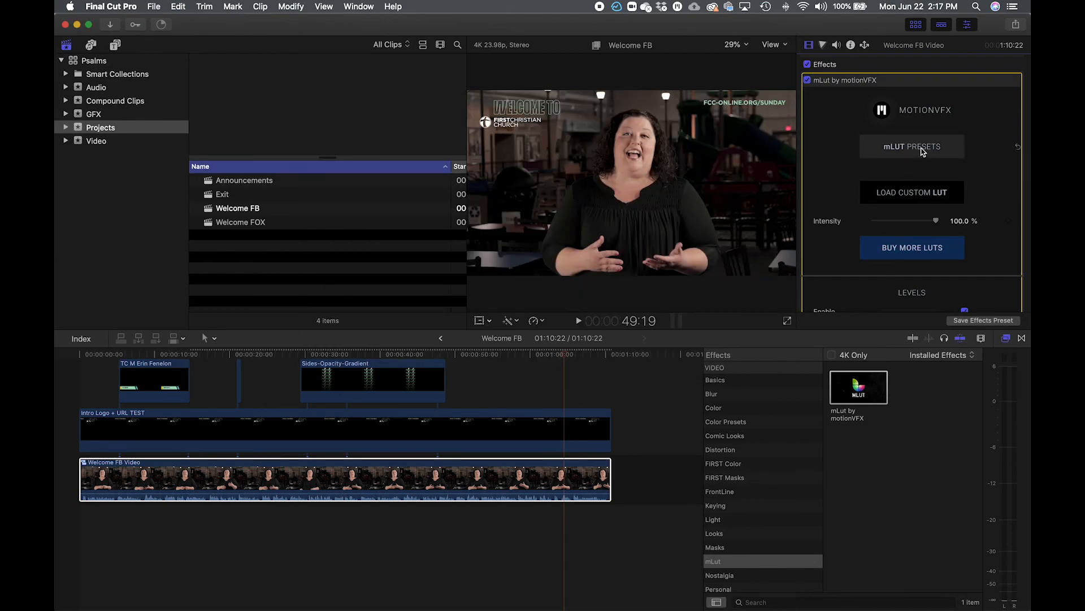
# Open the mLUT preset library for the Welcome FB Video clip and browse the MH presets.
pyautogui.click(949, 146)
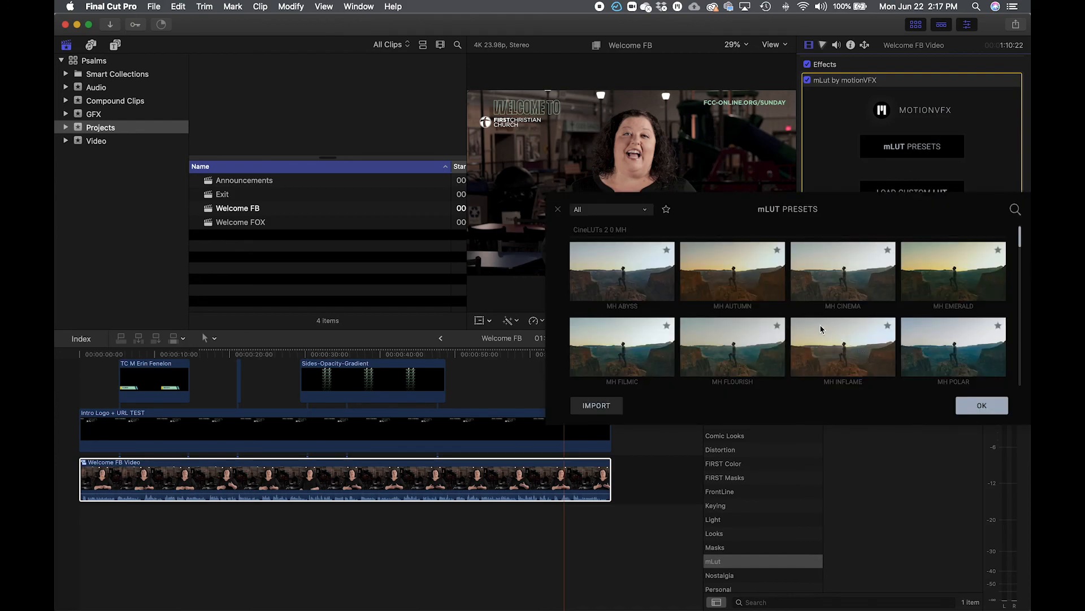
pyautogui.scroll(-3, 812, 325)
pyautogui.scroll(3, 812, 325)
pyautogui.scroll(-3, 945, 308)
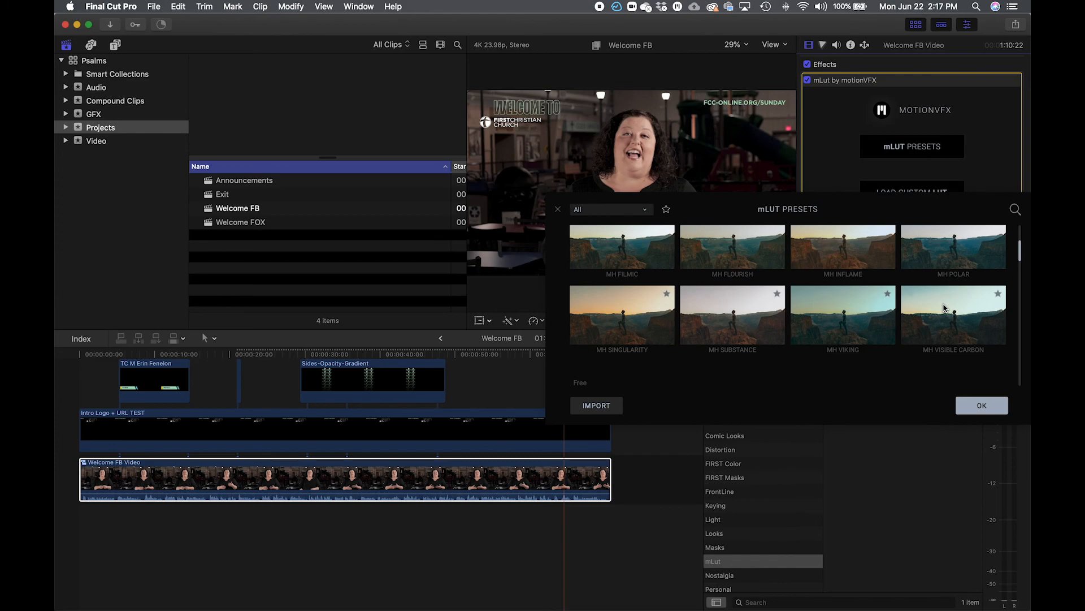
pyautogui.scroll(2, 944, 308)
pyautogui.scroll(-2, 944, 308)
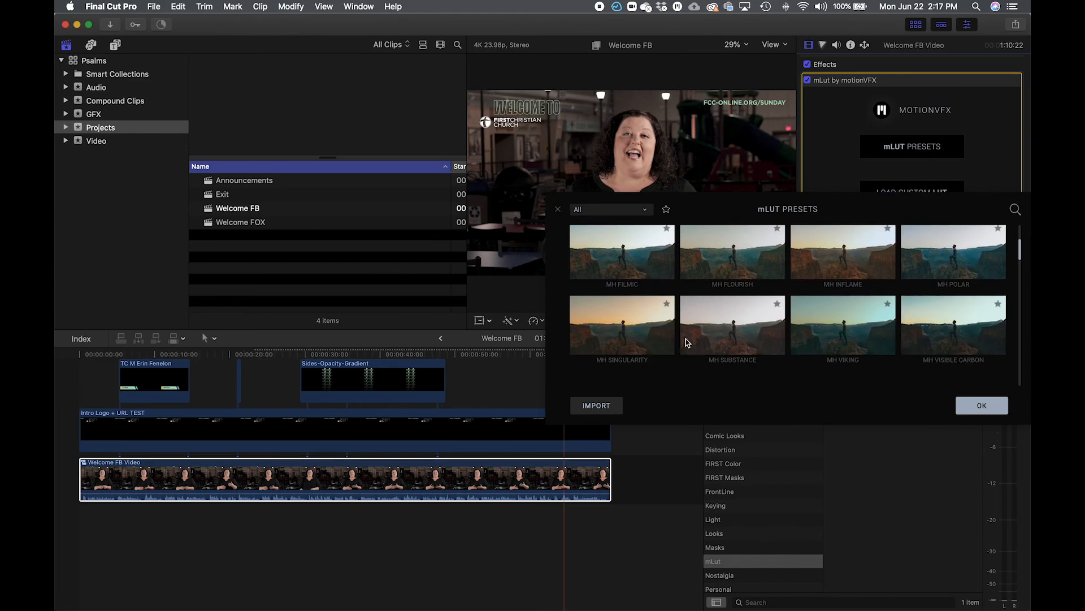
# Preview the MH Singularity, MH Visible Carbon and MH Viking presets on the clip, returning to MH Singularity.
pyautogui.click(623, 326)
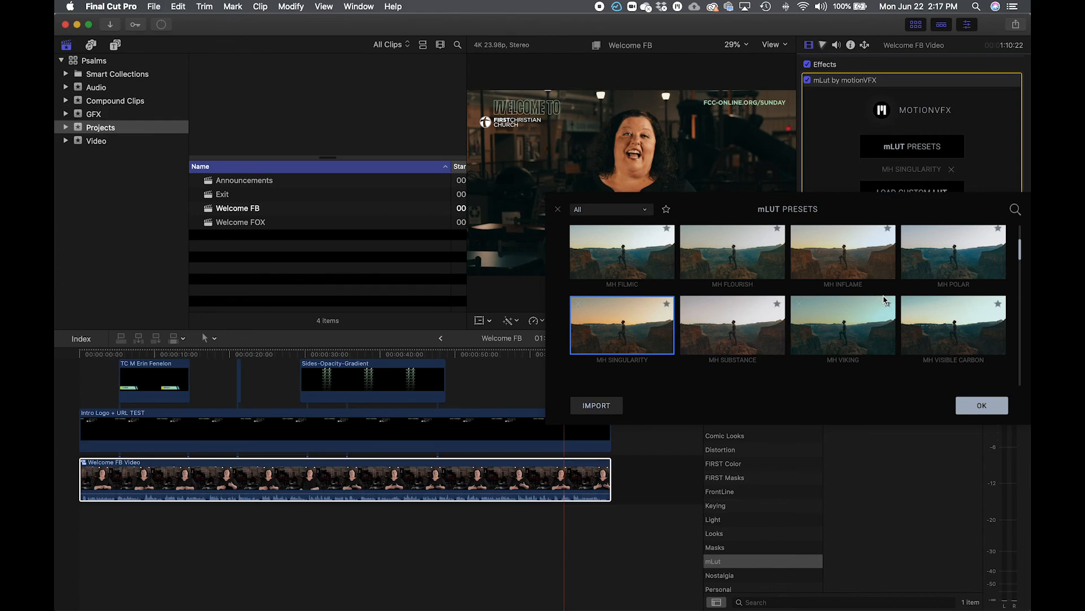
pyautogui.scroll(-1, 893, 299)
pyautogui.click(984, 299)
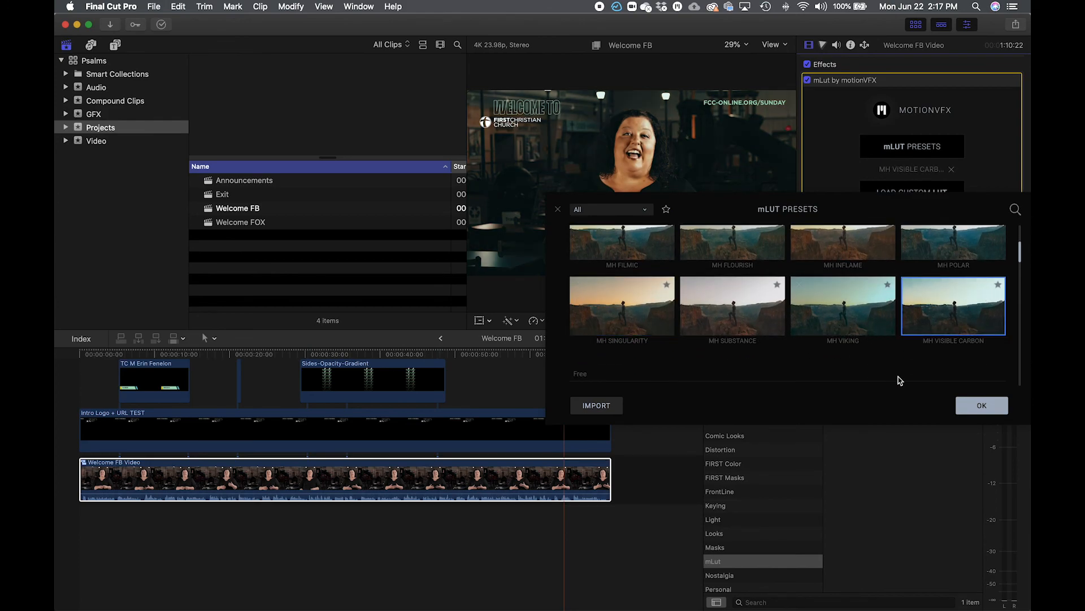
pyautogui.click(853, 326)
pyautogui.click(593, 321)
# Preview the MH Polar, MH Inflame, MH Flourish and MH Filmic presets on the clip.
pyautogui.scroll(2, 593, 322)
pyautogui.click(967, 300)
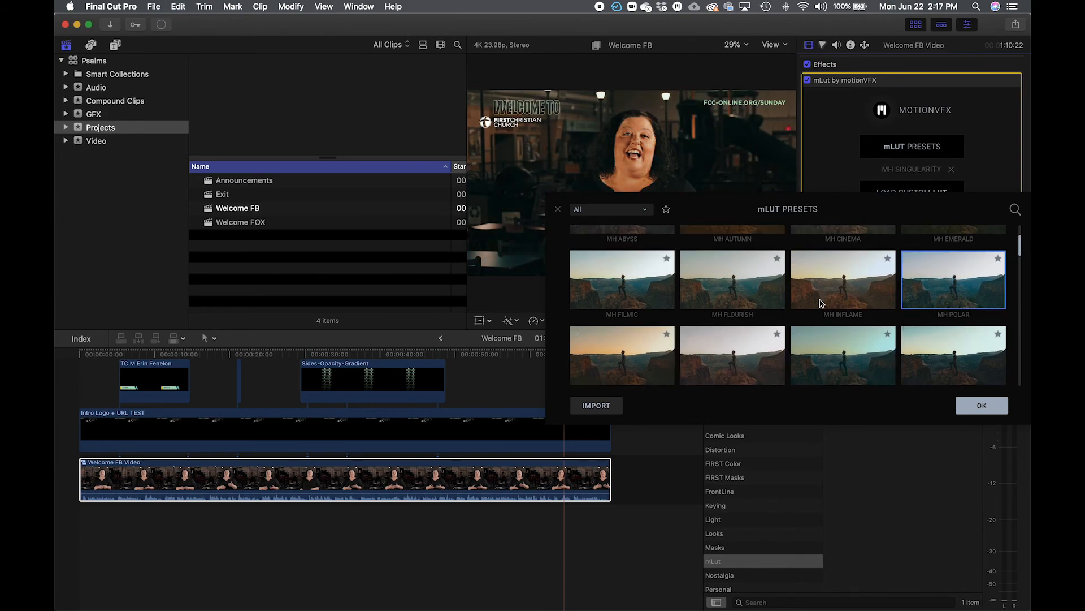
pyautogui.click(820, 293)
pyautogui.click(712, 291)
pyautogui.click(624, 294)
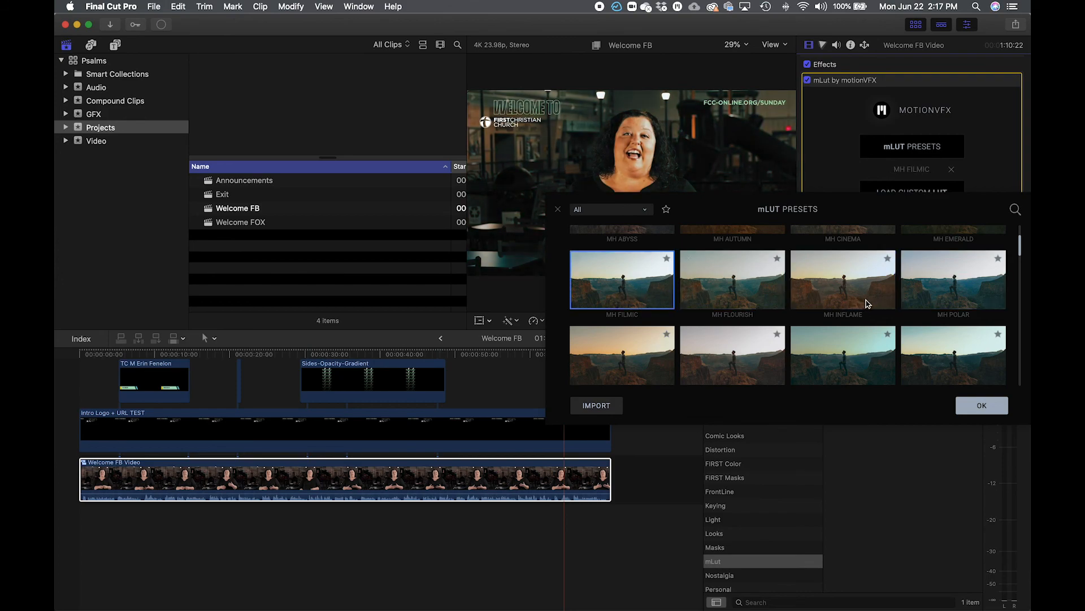
# Preview the MH Emerald, MH Cinema, MH Autumn and MH Abyss presets on the clip.
pyautogui.scroll(2, 867, 304)
pyautogui.click(957, 287)
pyautogui.click(794, 283)
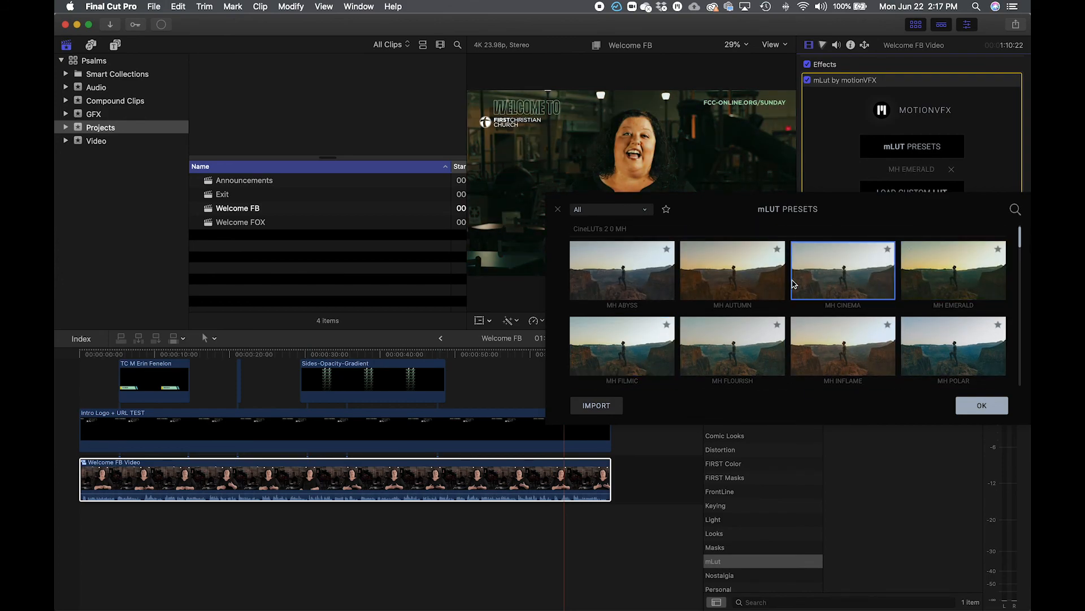
pyautogui.click(733, 281)
pyautogui.click(630, 282)
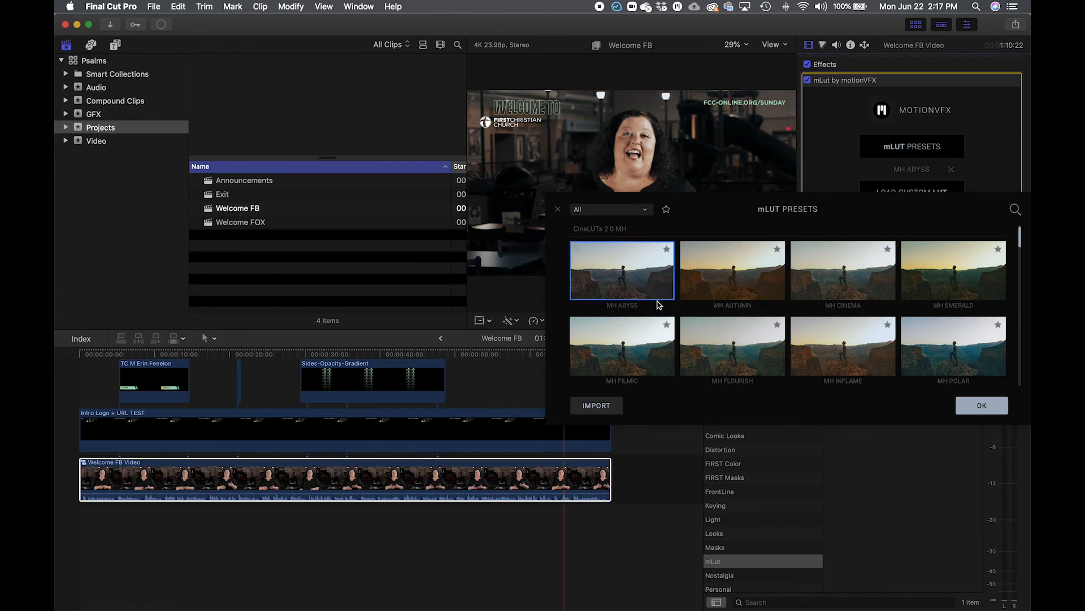
pyautogui.scroll(-1, 693, 299)
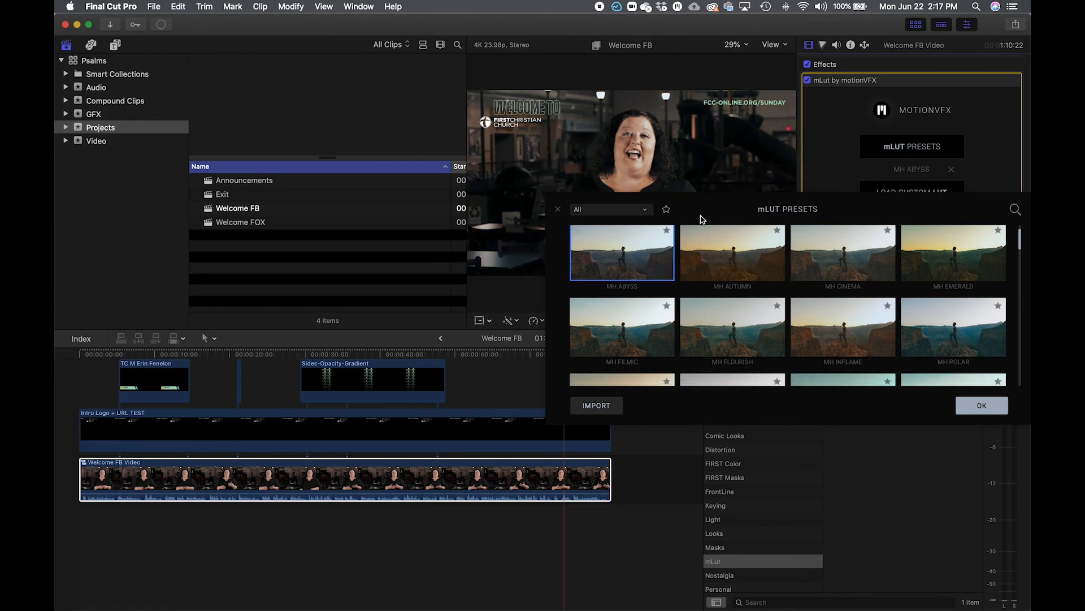
pyautogui.scroll(1, 716, 290)
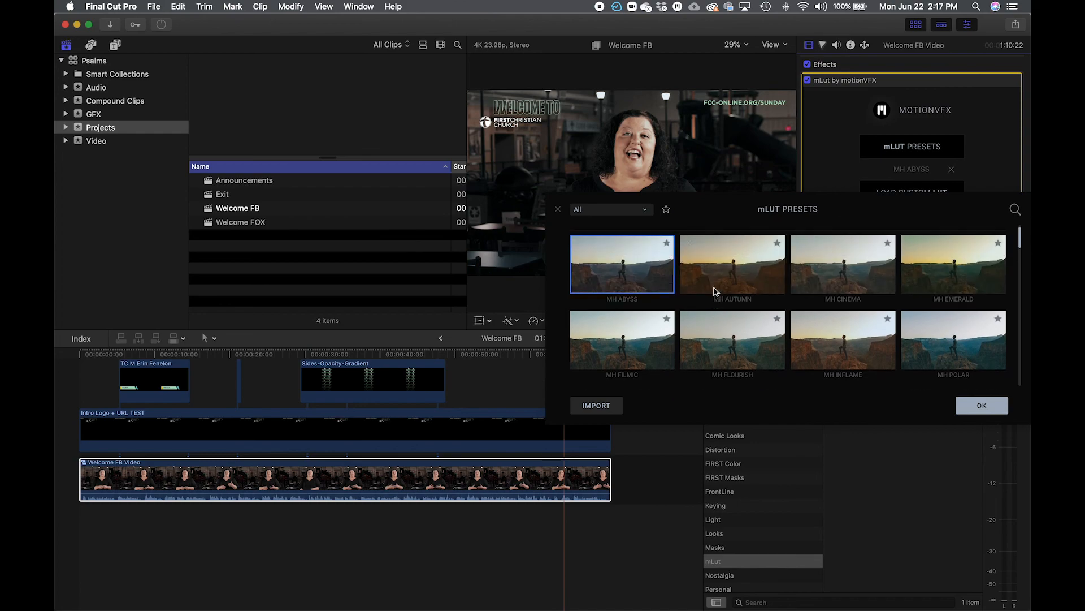
# Compare the MH Polar preset with MH Singularity on the clip.
pyautogui.scroll(-4, 712, 294)
pyautogui.click(955, 277)
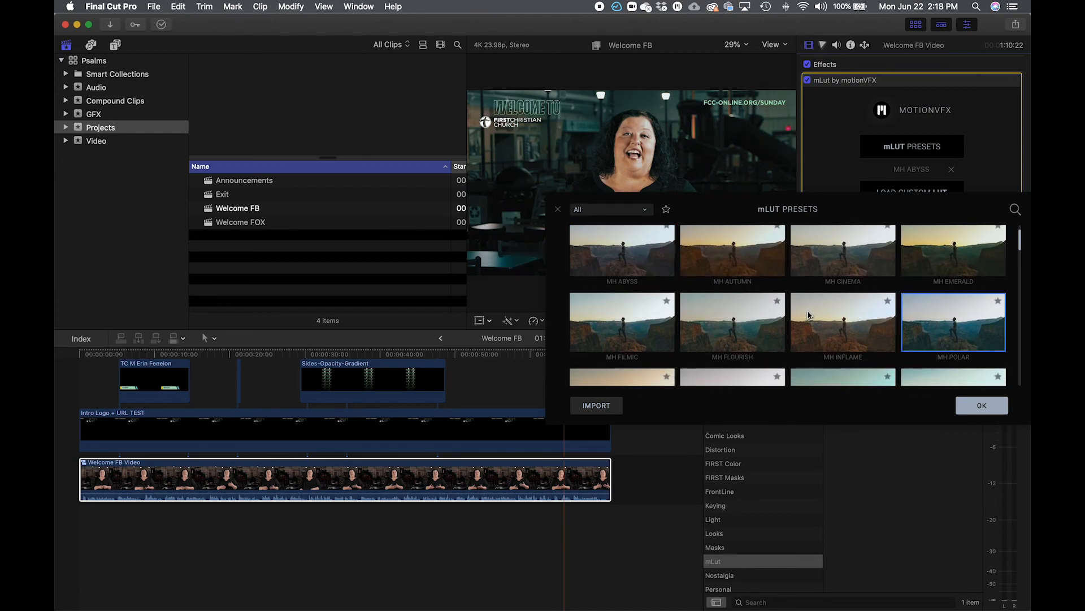
pyautogui.scroll(-1, 808, 315)
pyautogui.click(636, 332)
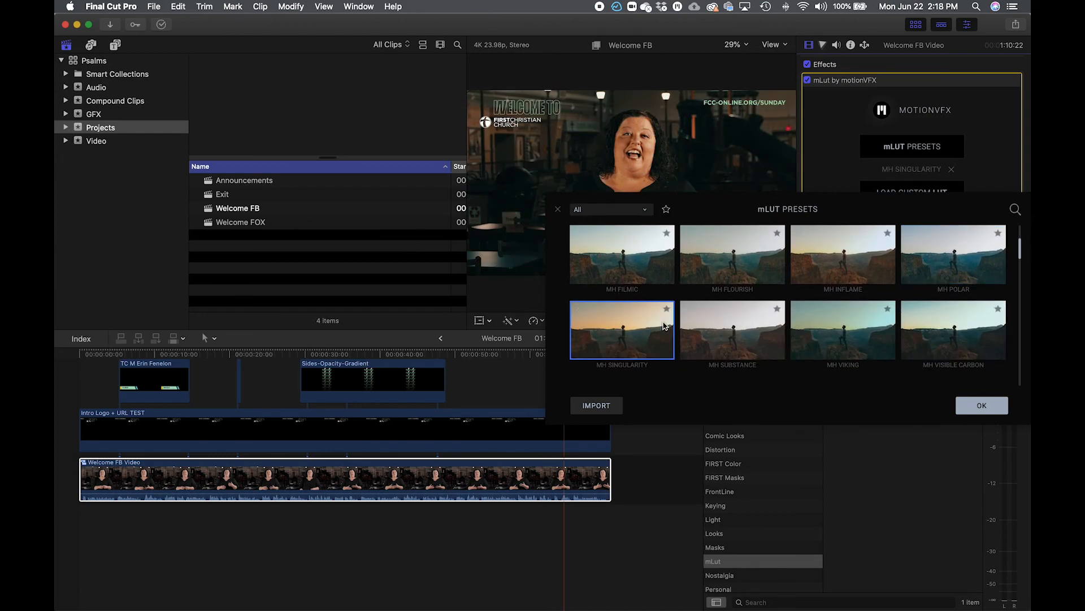
# Apply the MH Polar preset to the Welcome FB Video clip and collapse the mLut effect's parameters.
pyautogui.scroll(3, 789, 294)
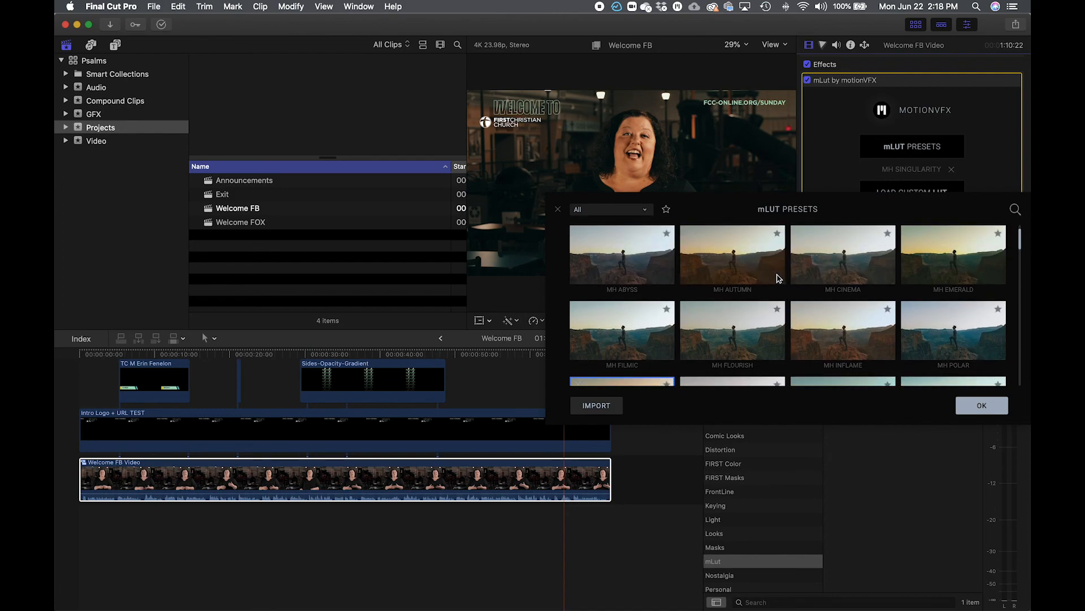
pyautogui.scroll(-1, 803, 292)
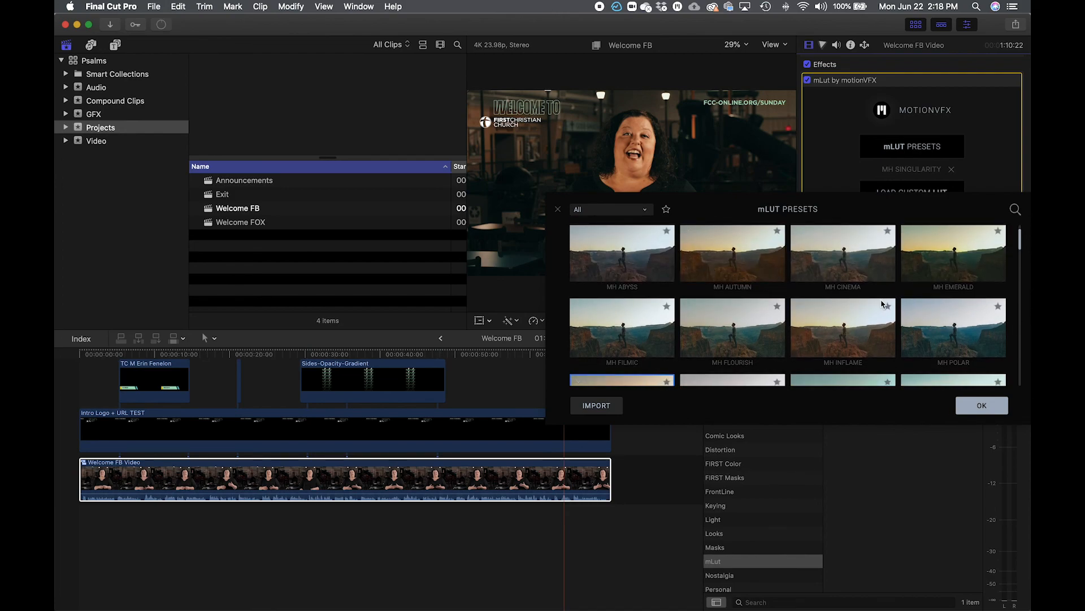
pyautogui.click(924, 326)
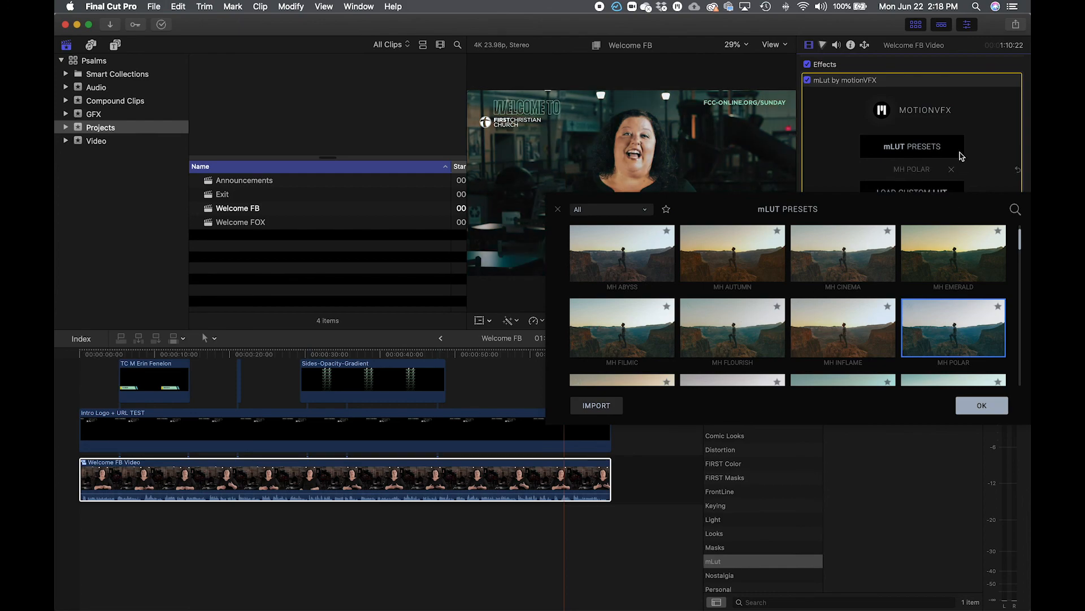
pyautogui.click(997, 412)
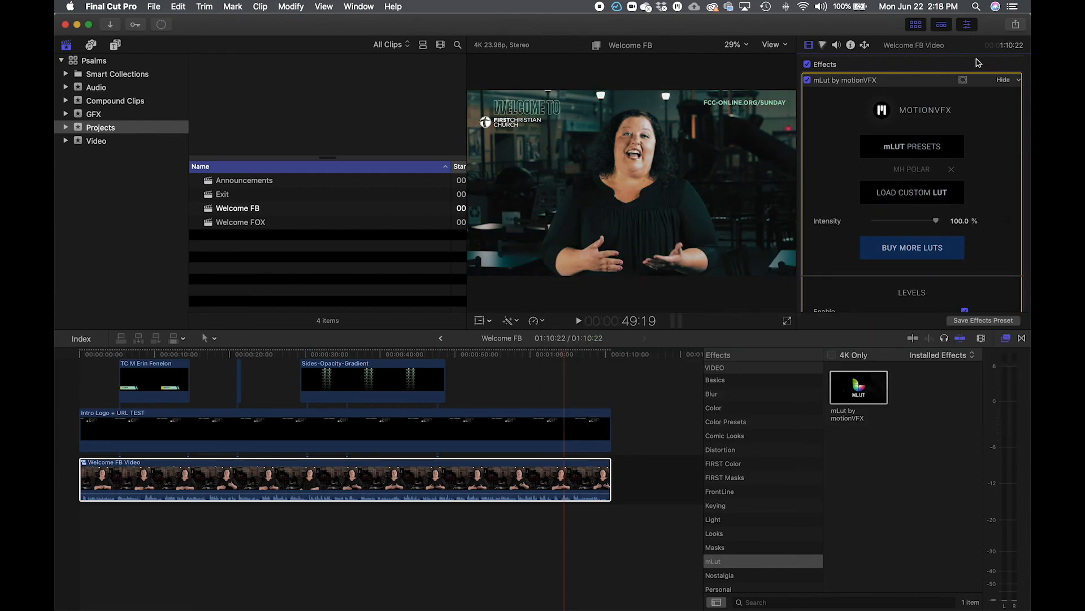
pyautogui.click(1000, 81)
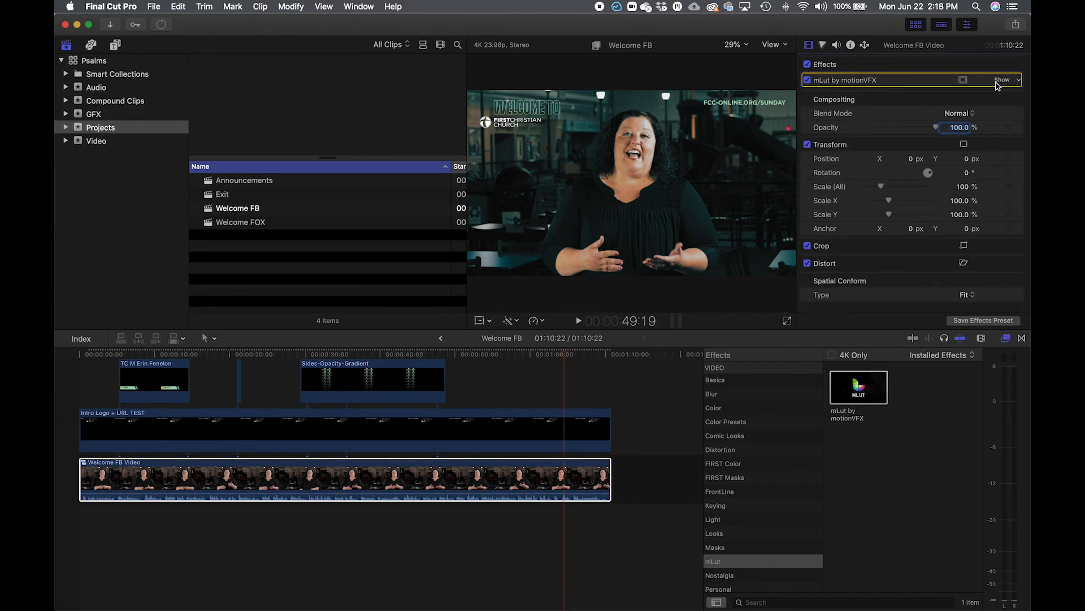
# Add a Color Wheels correction to the Welcome FB Video clip.
pyautogui.click(823, 45)
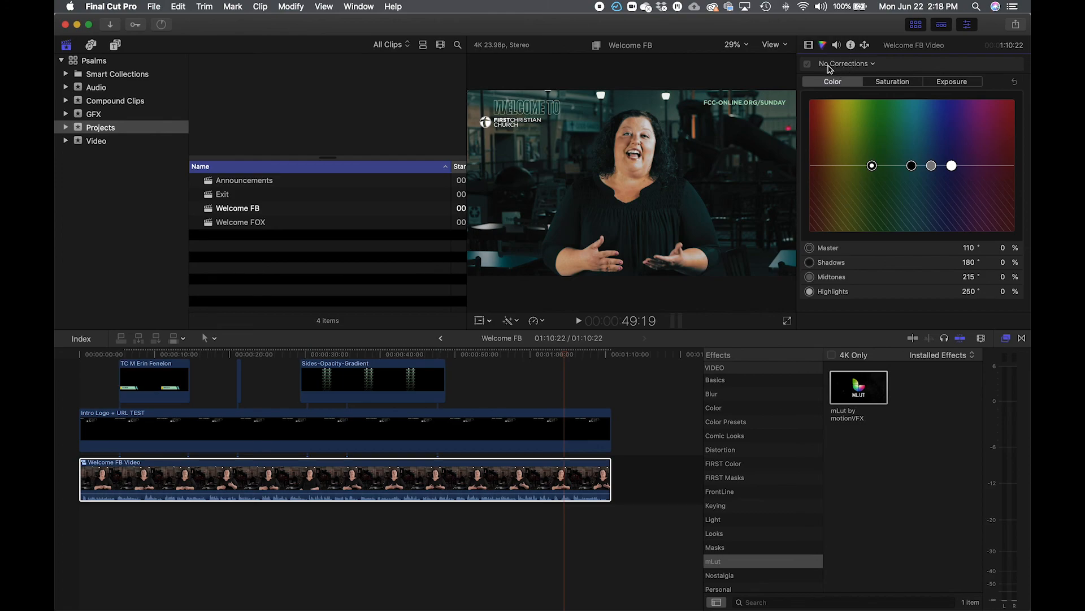
pyautogui.click(873, 64)
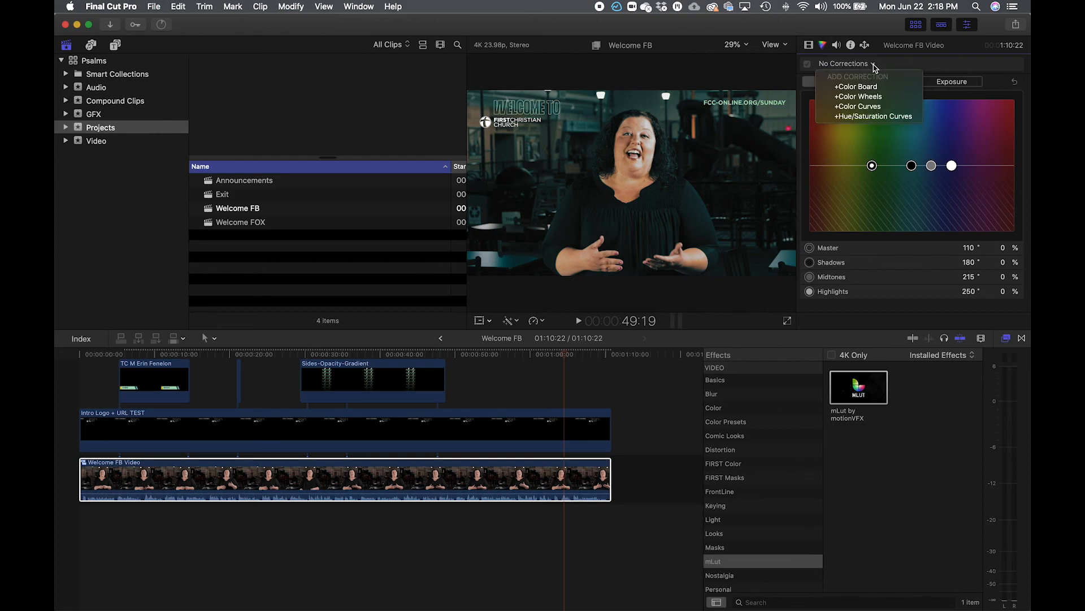
pyautogui.click(860, 97)
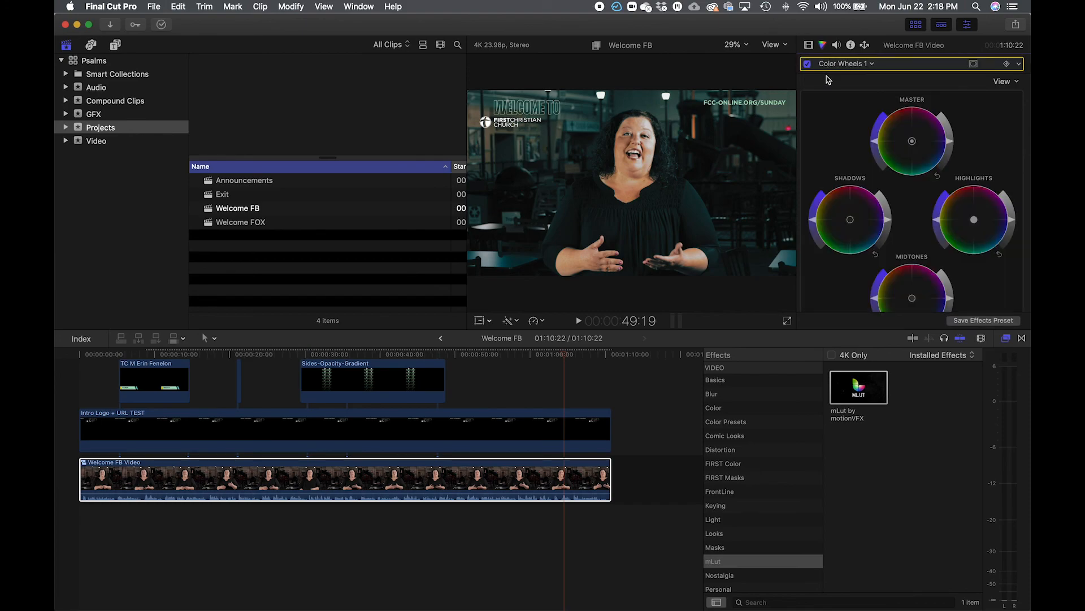
# Test the Color Wheels temperature at 2500 and 10000, and settle on 3715.
pyautogui.scroll(1, 927, 205)
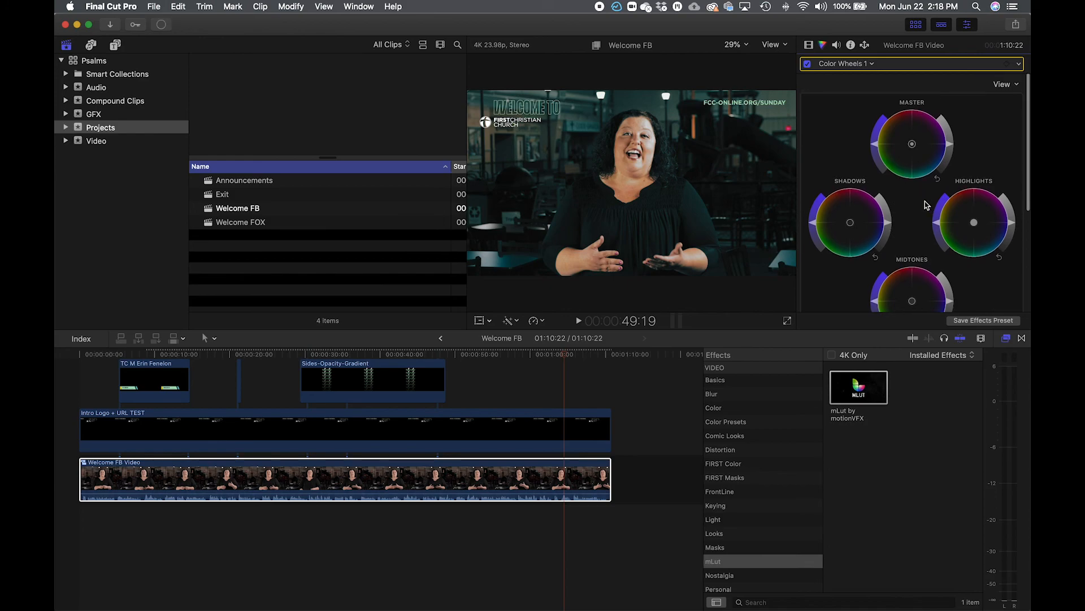
pyautogui.scroll(-3, 926, 205)
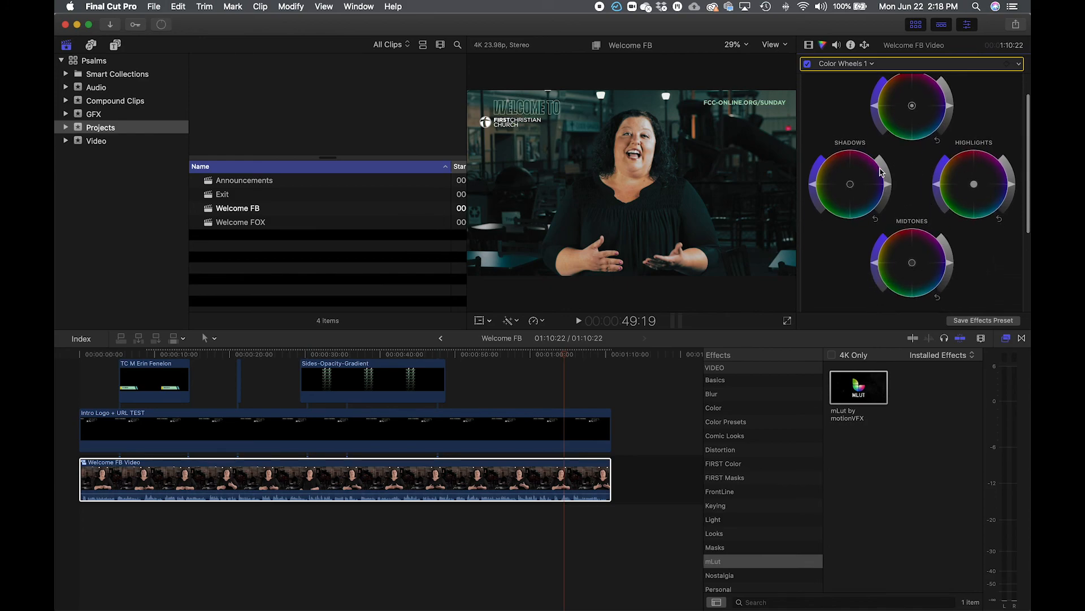
pyautogui.scroll(-4, 880, 172)
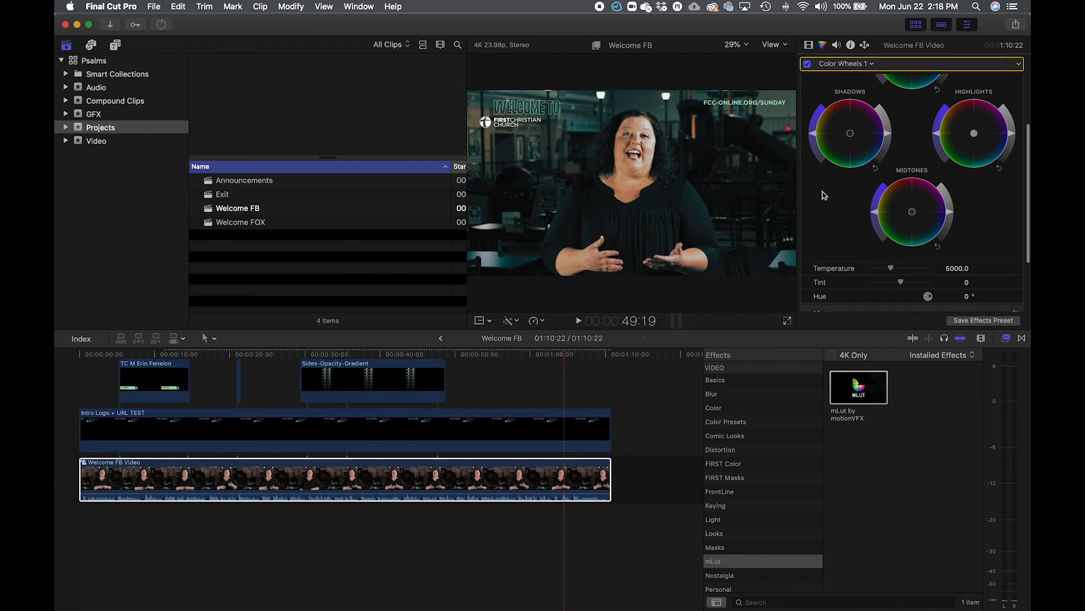
pyautogui.scroll(-1, 899, 271)
pyautogui.moveTo(893, 264); pyautogui.dragTo(848, 268)
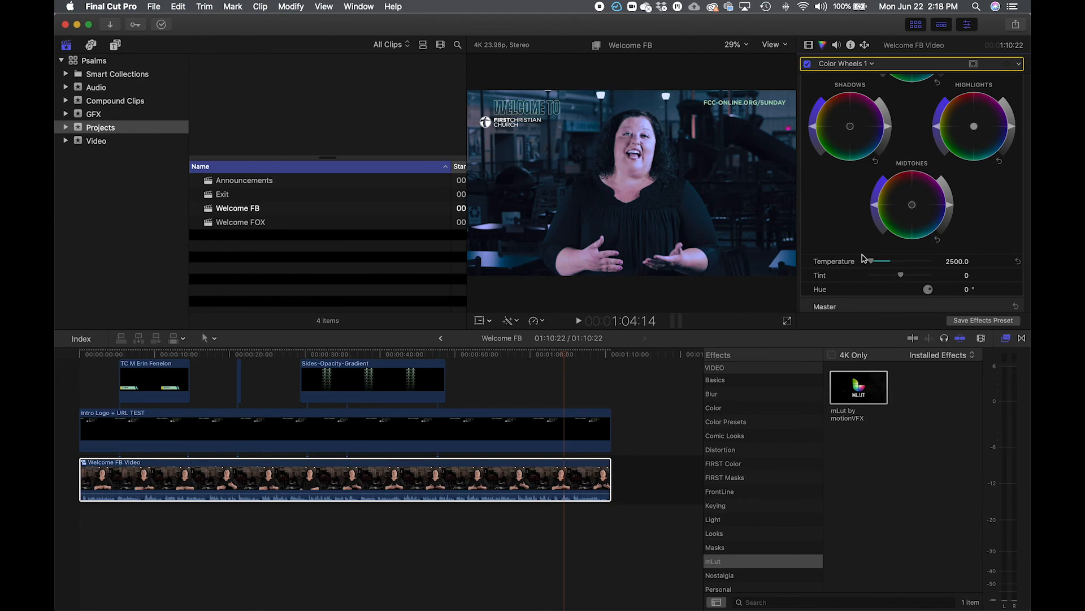
pyautogui.moveTo(870, 260); pyautogui.dragTo(932, 262)
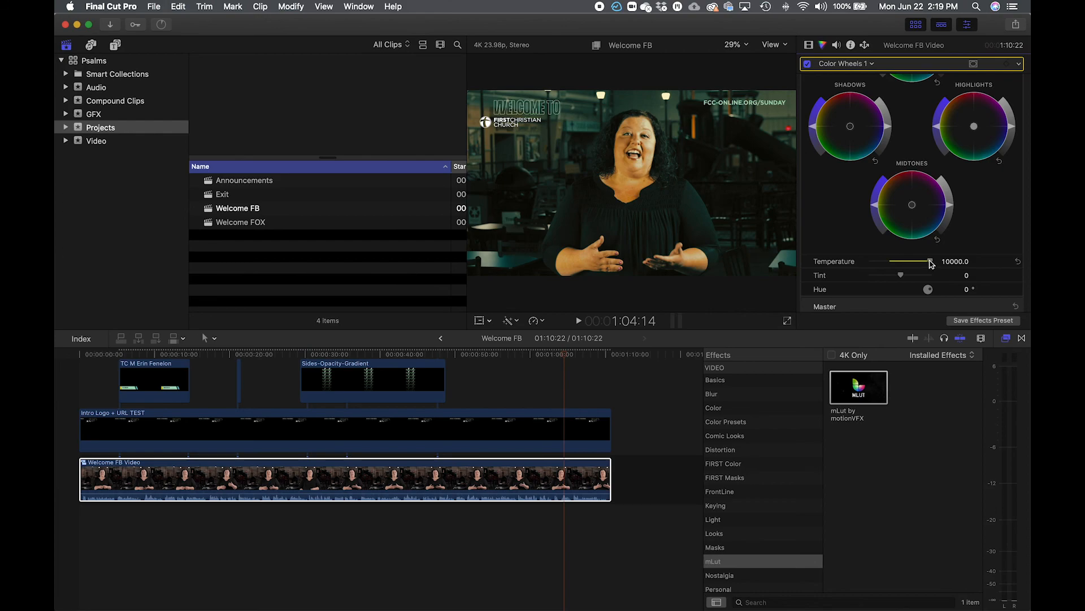
pyautogui.moveTo(931, 264); pyautogui.dragTo(882, 273)
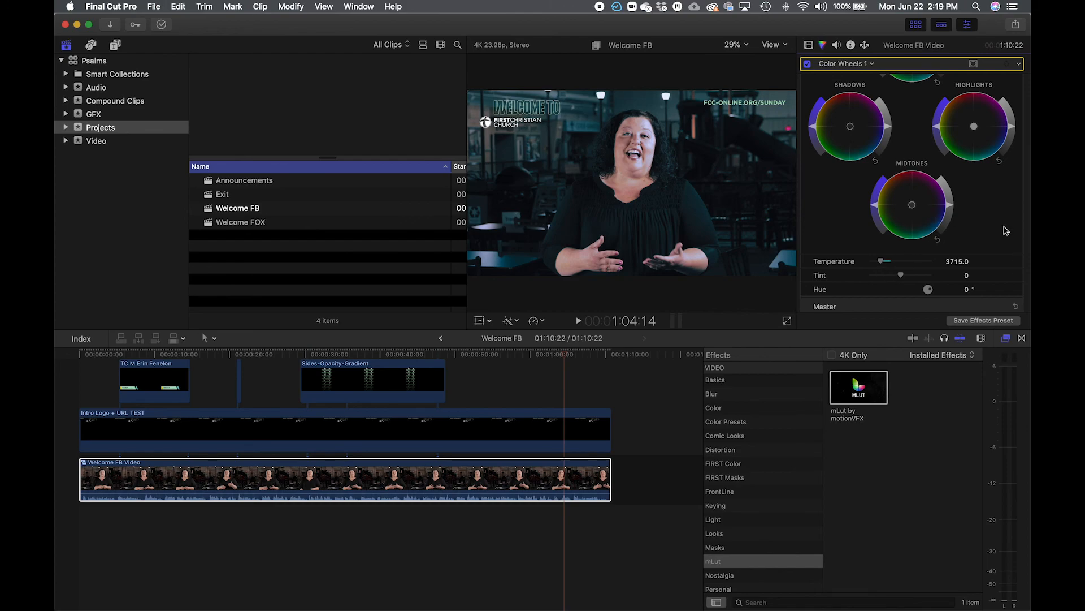
# Fine-tune the brightness of the Shadows, Midtones and Highlights color wheels, raising the shadows and midtones slightly.
pyautogui.scroll(3, 904, 141)
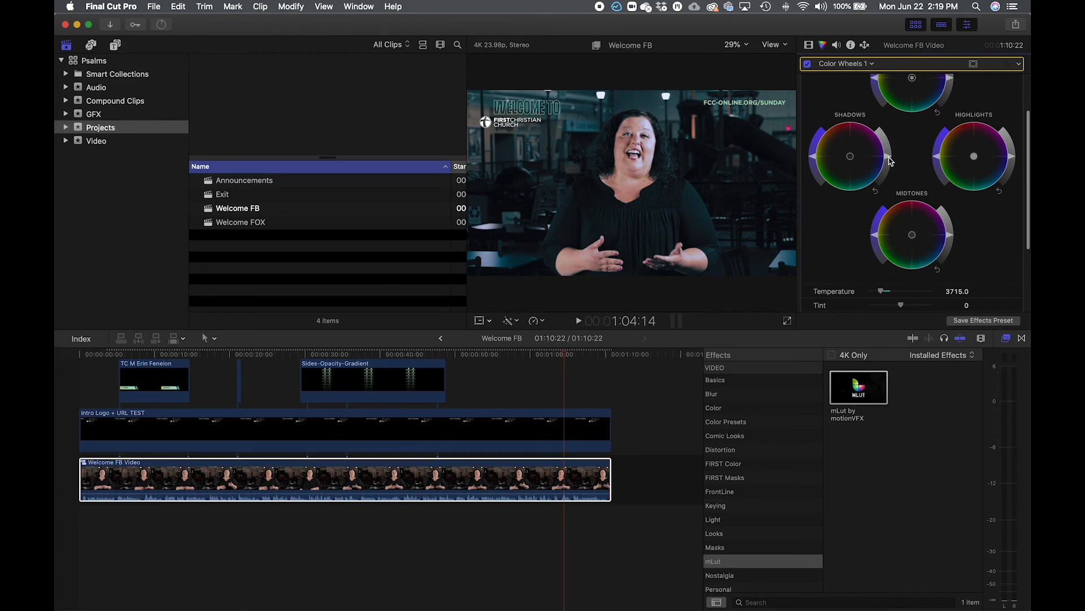
pyautogui.moveTo(888, 163)
pyautogui.mouseDown()
pyautogui.moveTo(878, 138)
pyautogui.moveTo(889, 186)
pyautogui.moveTo(889, 158)
pyautogui.mouseUp()
pyautogui.moveTo(950, 239)
pyautogui.mouseDown()
pyautogui.moveTo(950, 219)
pyautogui.moveTo(950, 239)
pyautogui.mouseUp()
pyautogui.moveTo(1011, 162)
pyautogui.mouseDown()
pyautogui.moveTo(1010, 133)
pyautogui.moveTo(1015, 197)
pyautogui.moveTo(1016, 162)
pyautogui.mouseUp()
pyautogui.moveTo(889, 156); pyautogui.dragTo(891, 157)
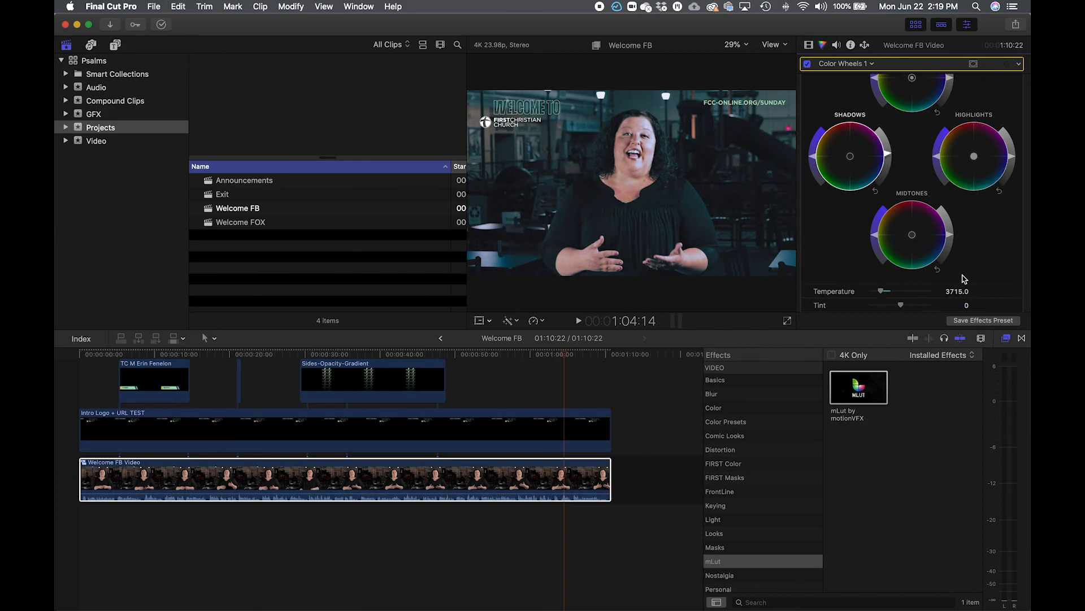
pyautogui.click(952, 232)
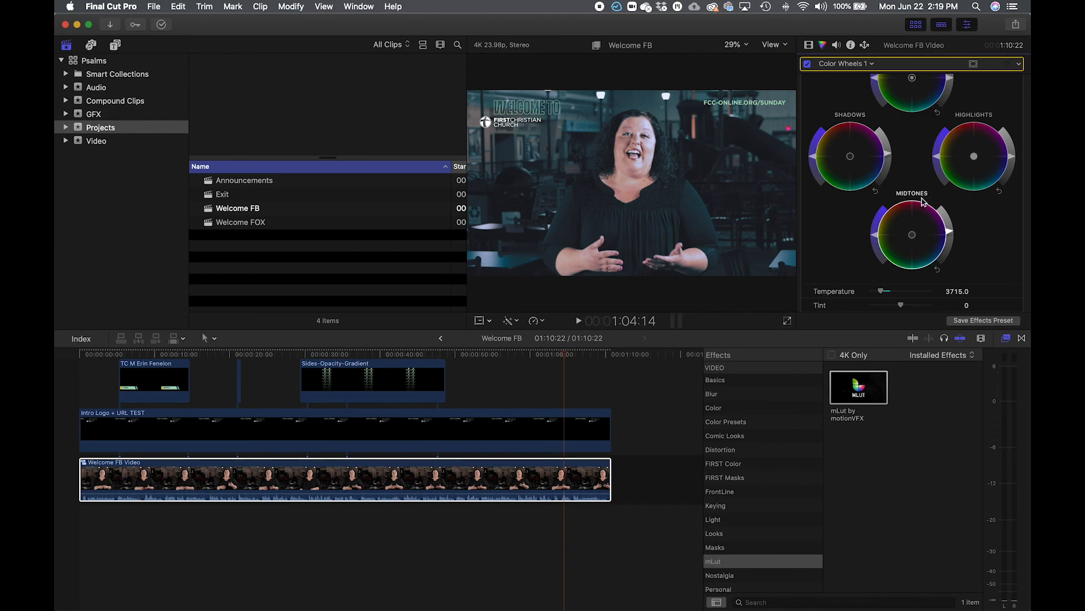
pyautogui.click(889, 158)
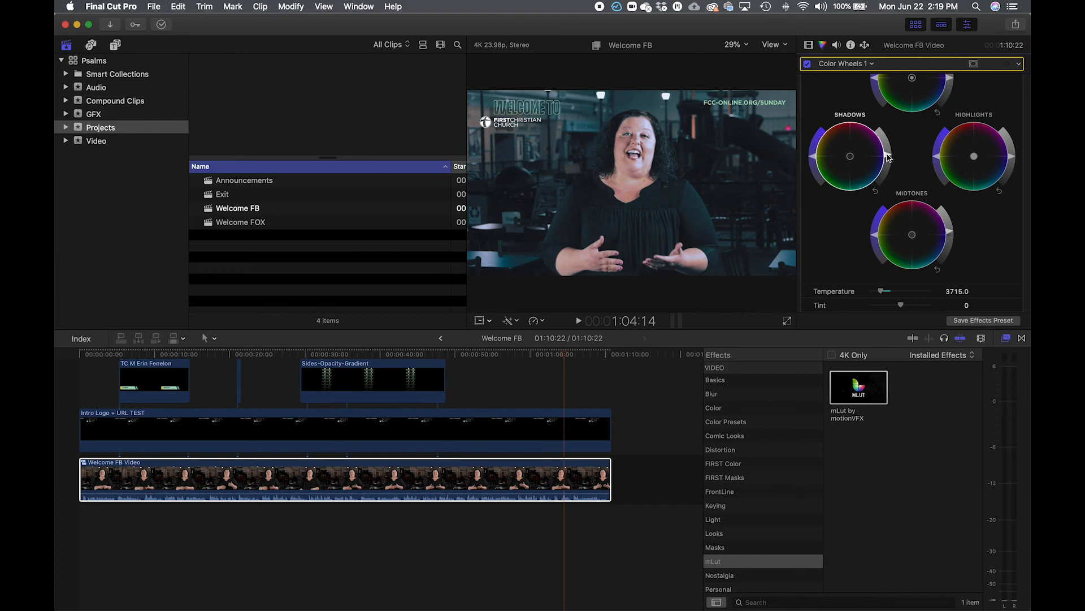
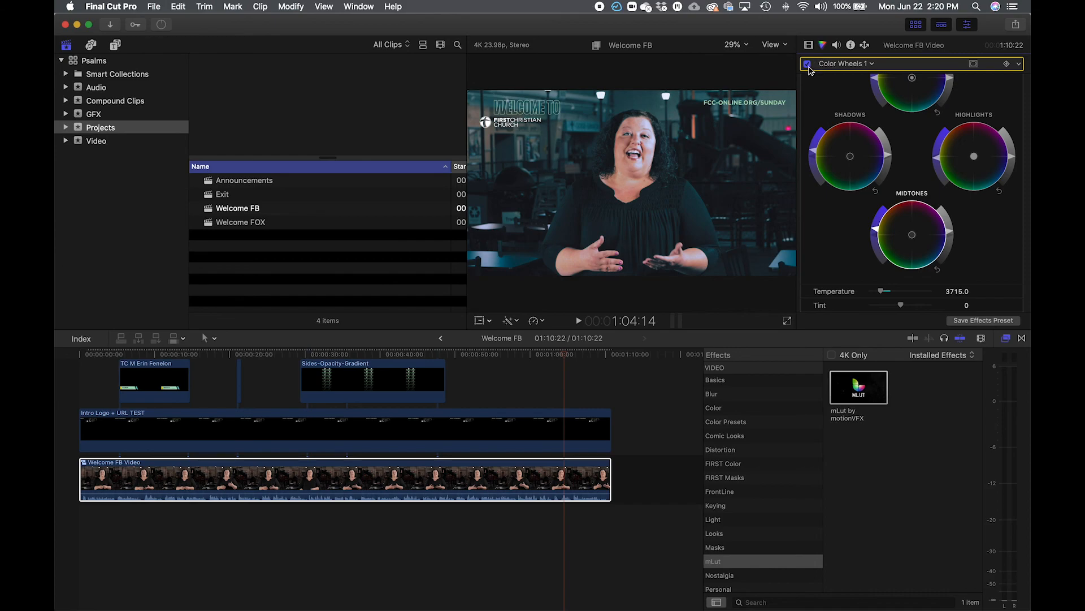
# Compare the clip with the Color Wheels correction off and on, and play the graded video full screen.
pyautogui.click(807, 63)
pyautogui.click(807, 64)
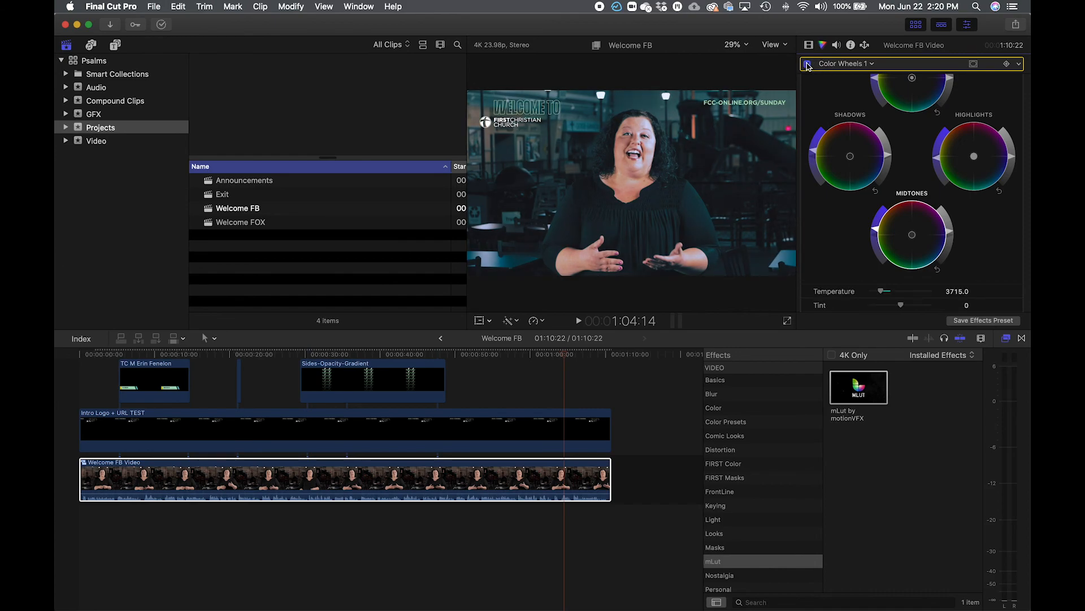
pyautogui.click(788, 323)
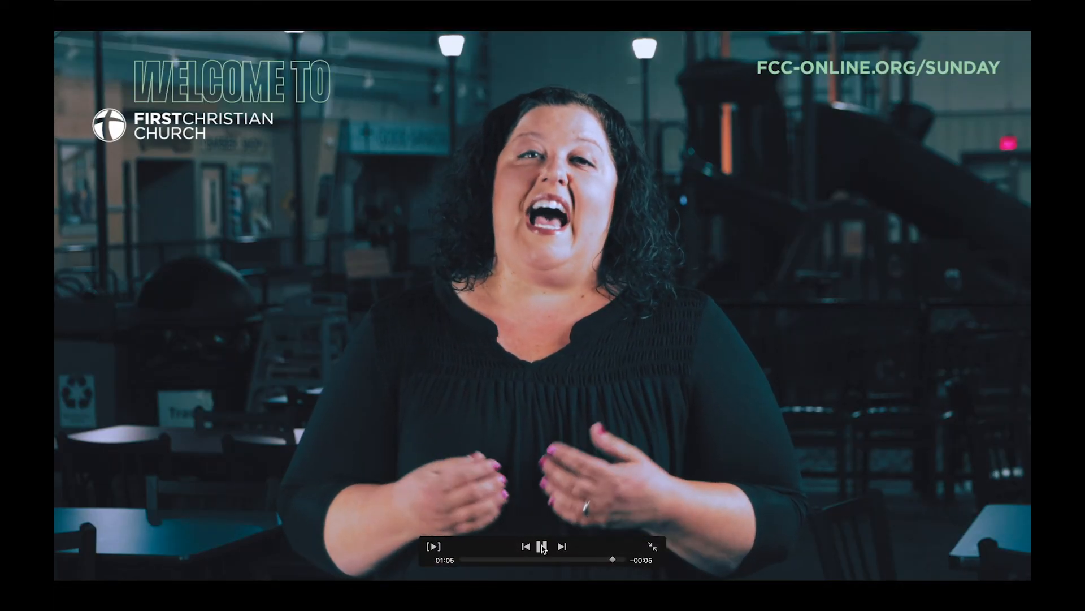
pyautogui.press('space')
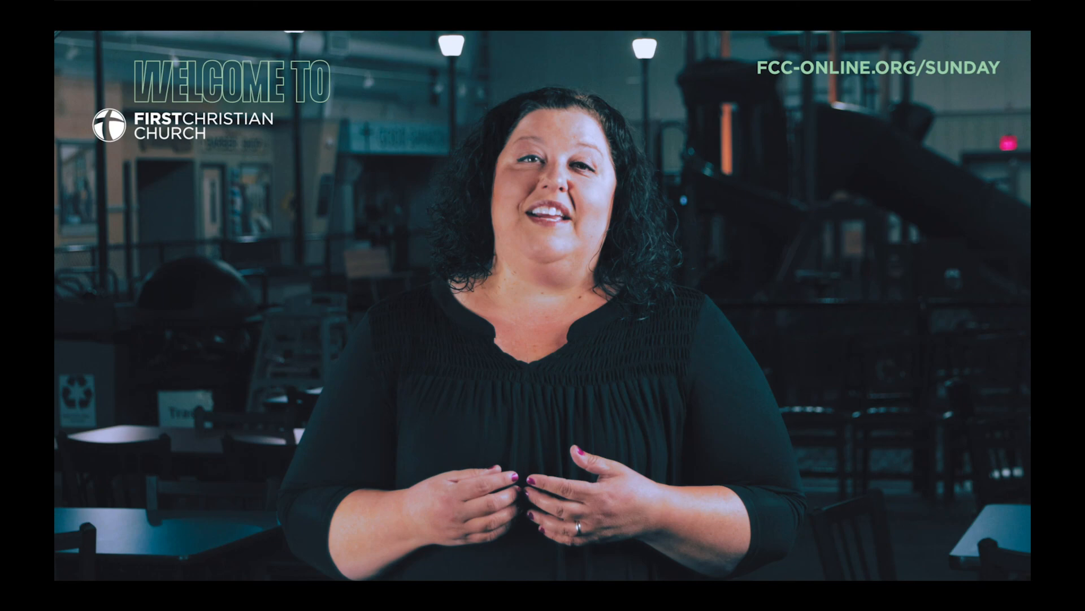
# Leave full-screen playback and add a Color Curves correction to the Welcome FB Video clip.
pyautogui.moveTo(719, 488)
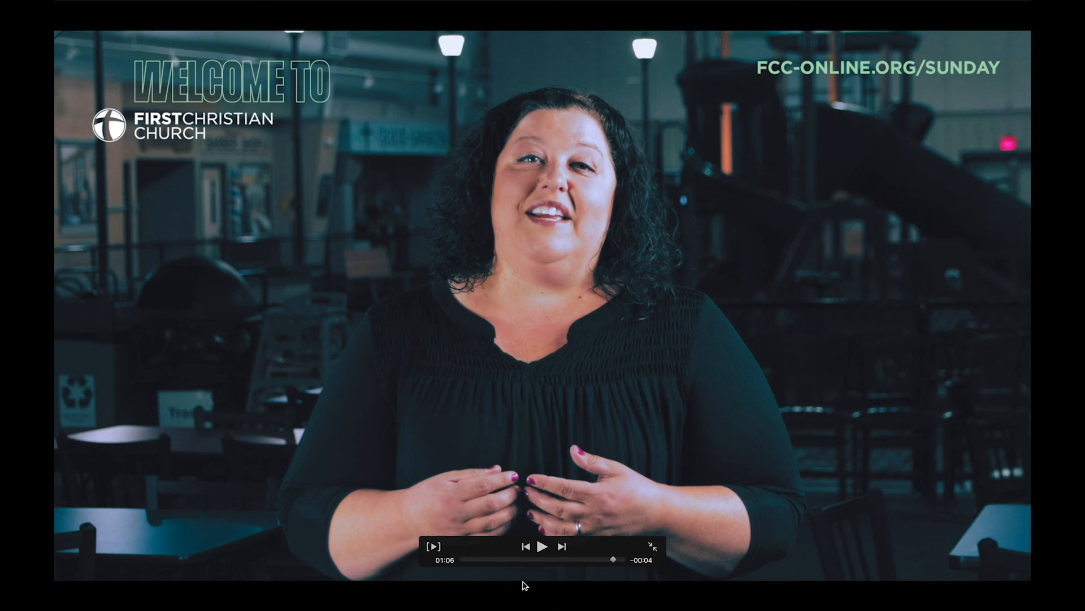
pyautogui.press('Escape')
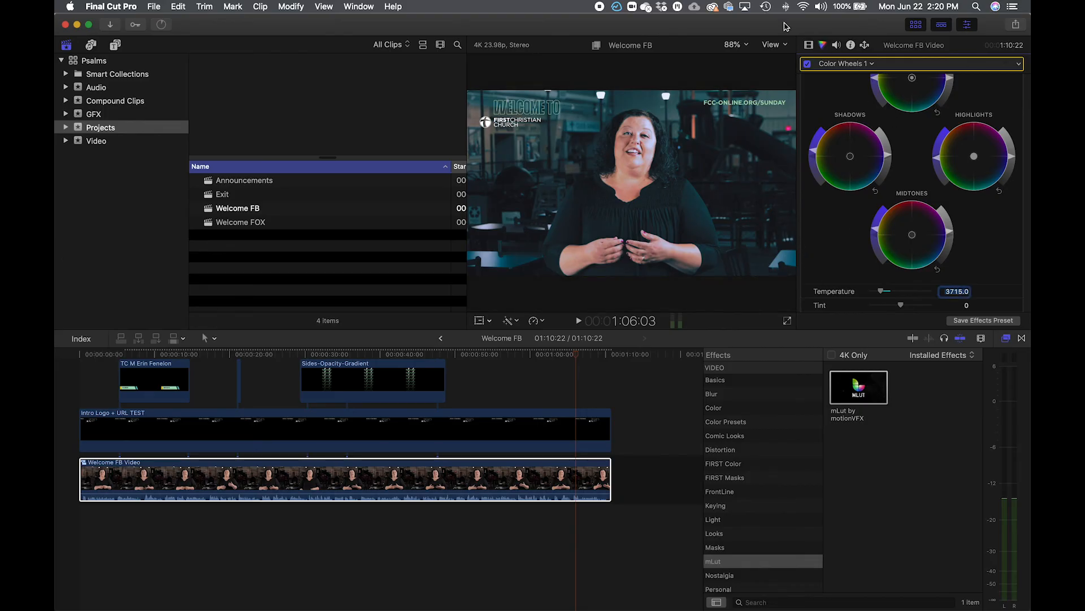
pyautogui.click(853, 64)
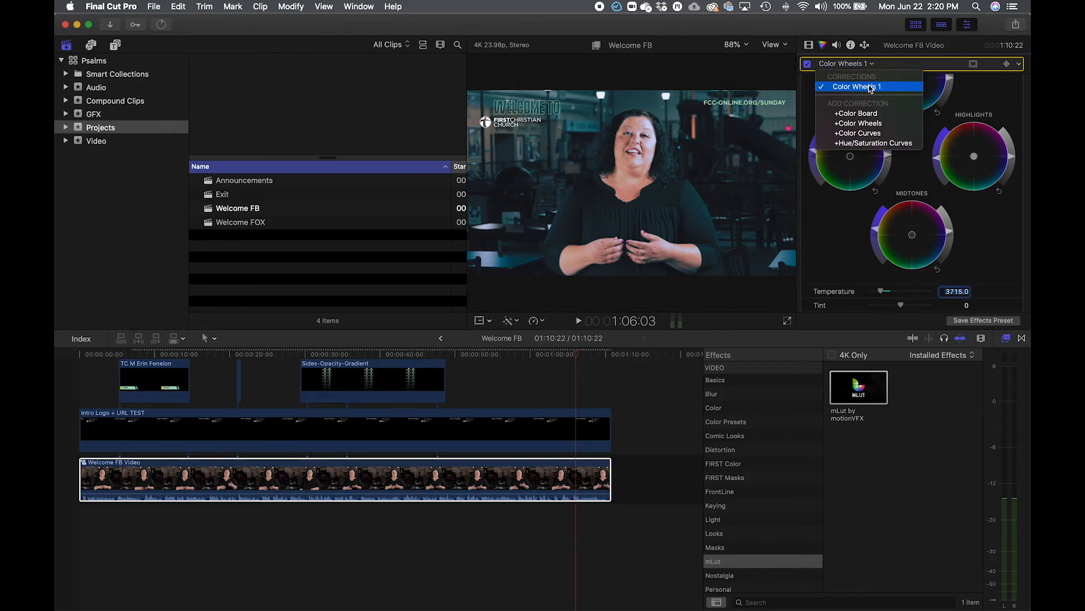
pyautogui.click(876, 133)
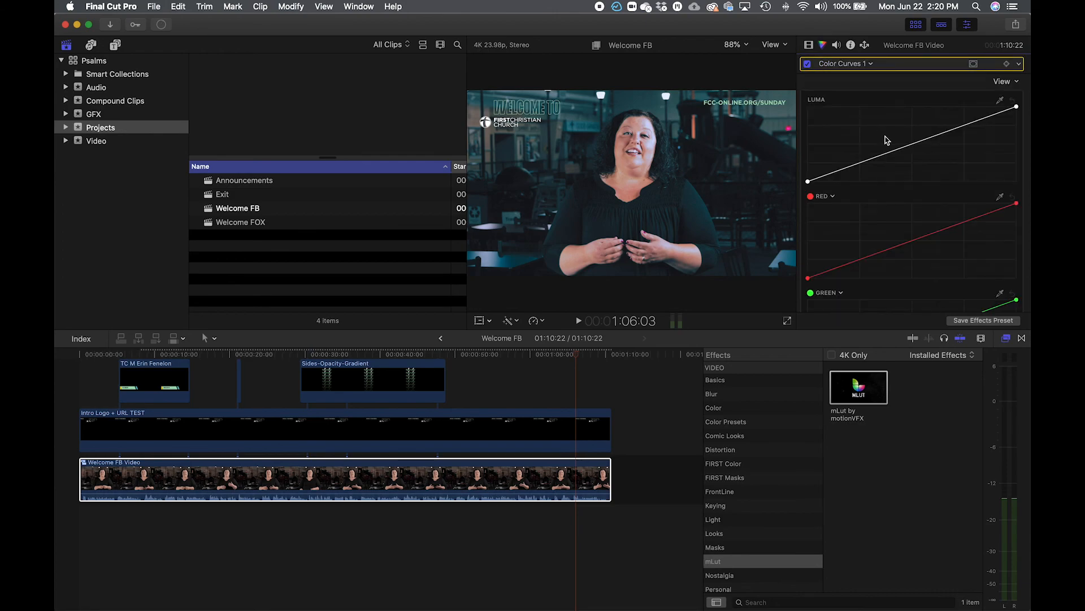
pyautogui.scroll(-6, 908, 132)
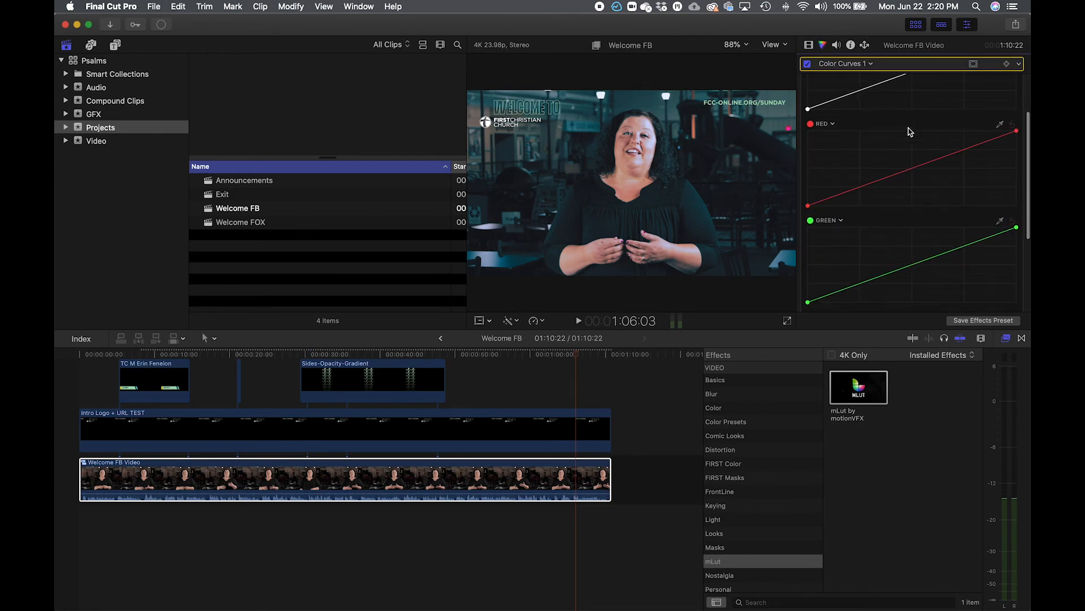
pyautogui.scroll(6, 909, 132)
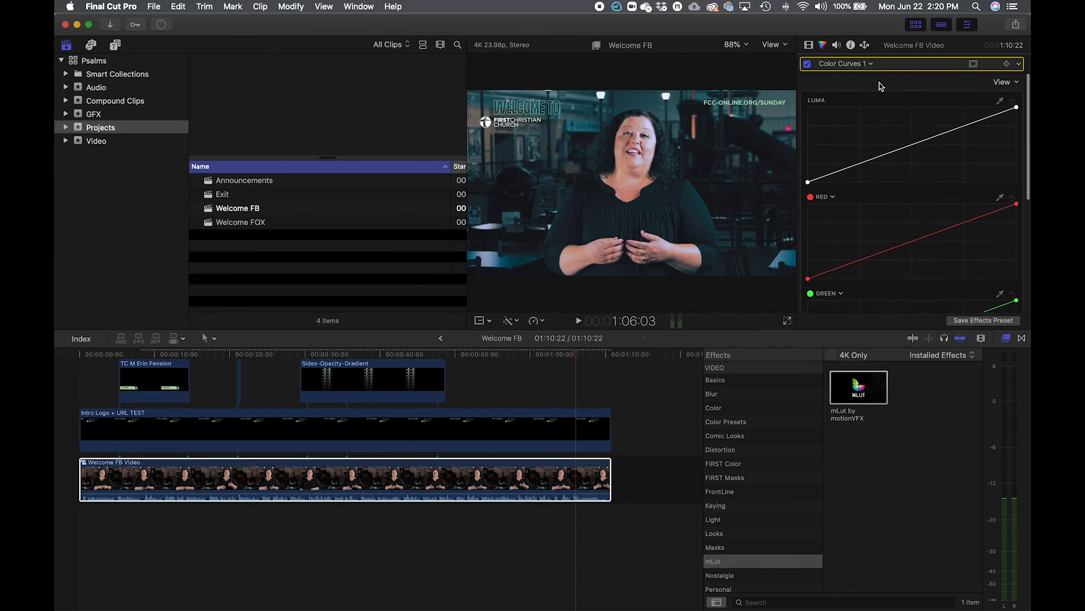
# Add a Hue/Saturation Curves correction, sample the woman's face for Hue vs Hue, and lower the sampled red point slightly.
pyautogui.click(871, 64)
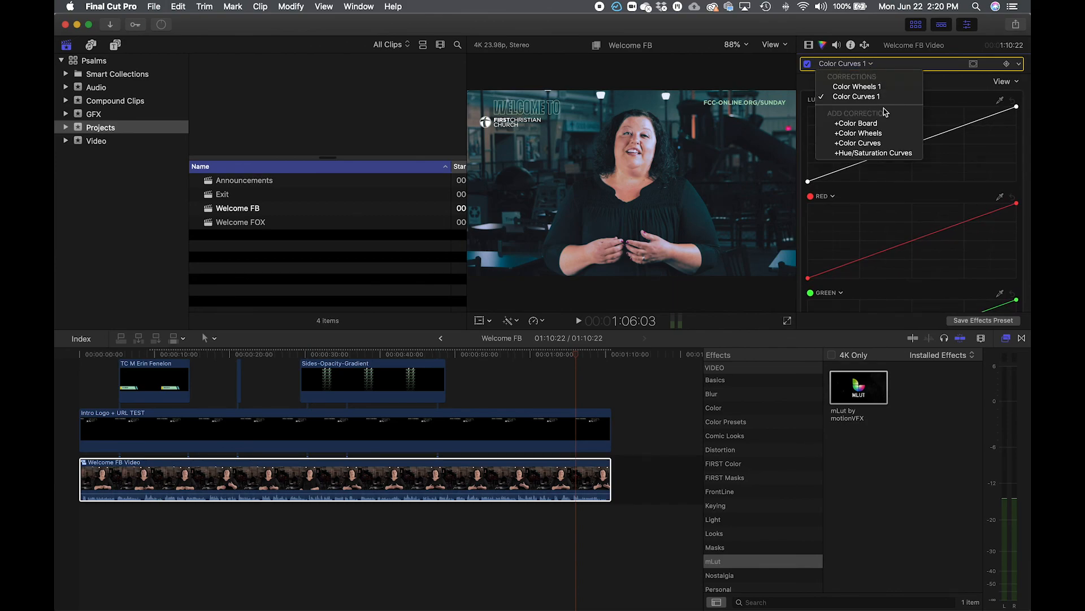
pyautogui.click(901, 154)
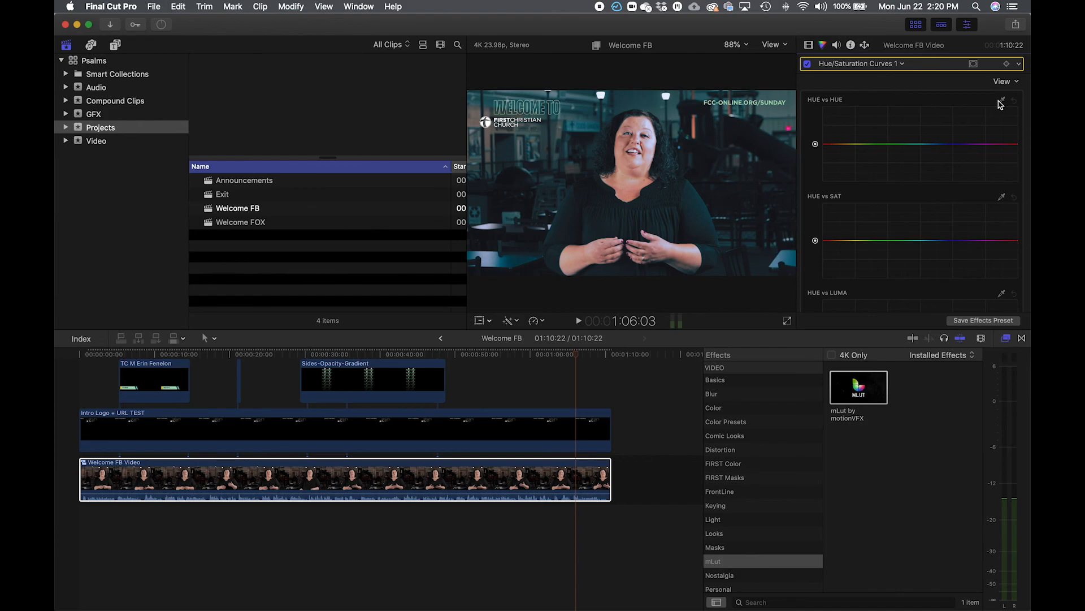
pyautogui.click(1001, 101)
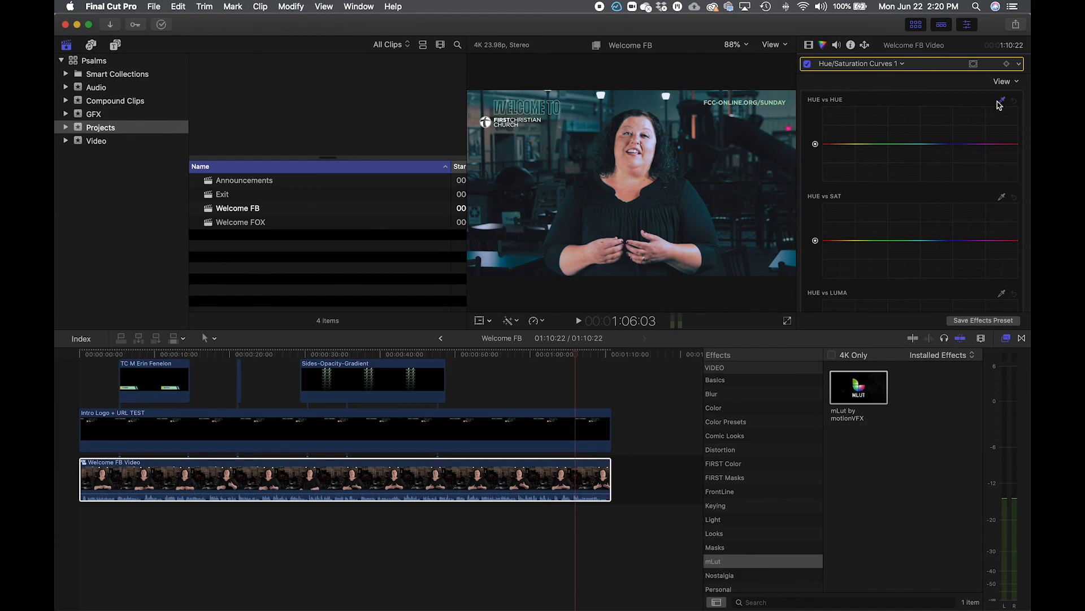
pyautogui.click(630, 136)
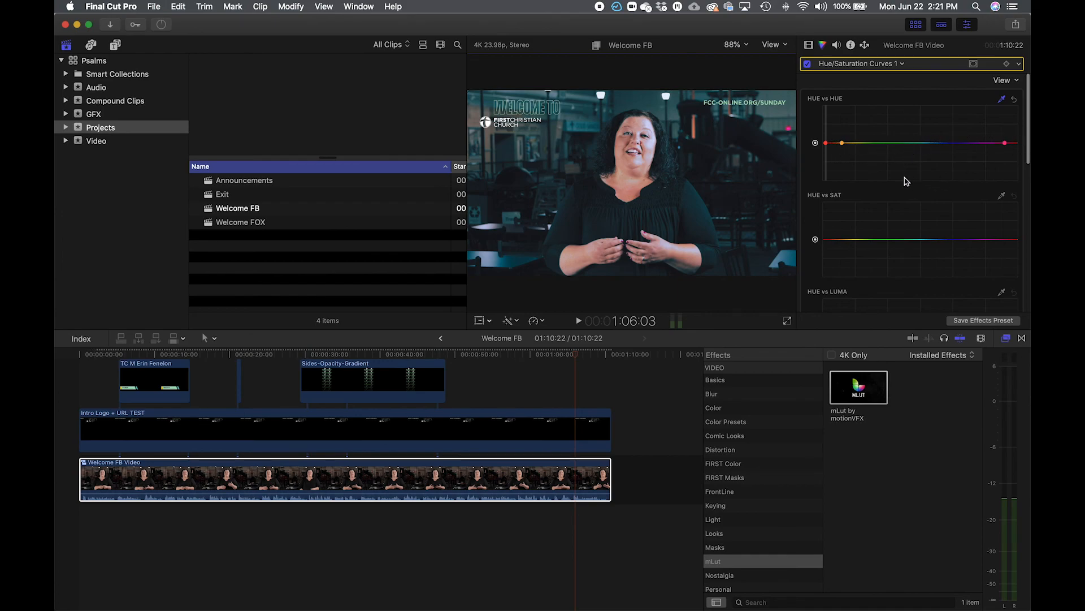
pyautogui.moveTo(825, 143); pyautogui.dragTo(826, 160)
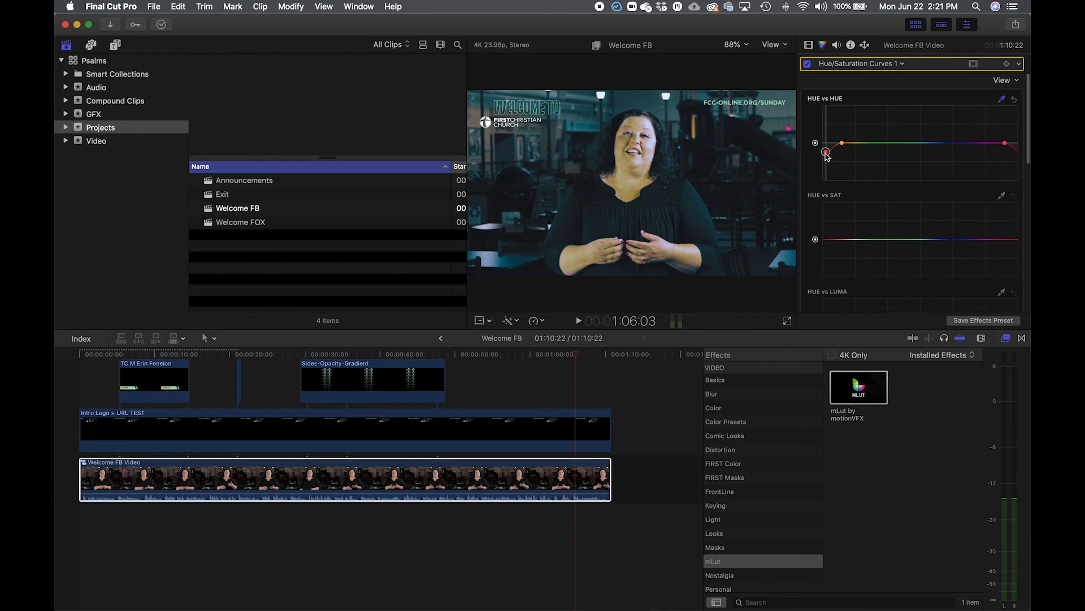
pyautogui.moveTo(826, 161)
pyautogui.mouseDown()
pyautogui.moveTo(826, 117)
pyautogui.moveTo(824, 146)
pyautogui.mouseUp()
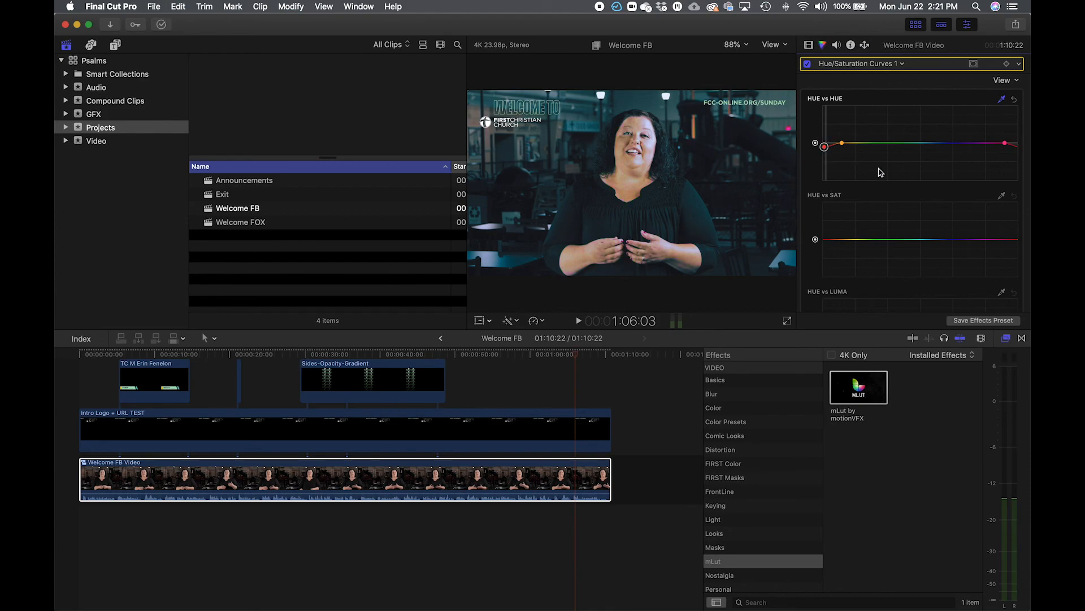
# Sample the woman's face for Hue vs Sat and lower the sampled red point slightly to reduce its saturation.
pyautogui.click(1002, 198)
pyautogui.click(628, 140)
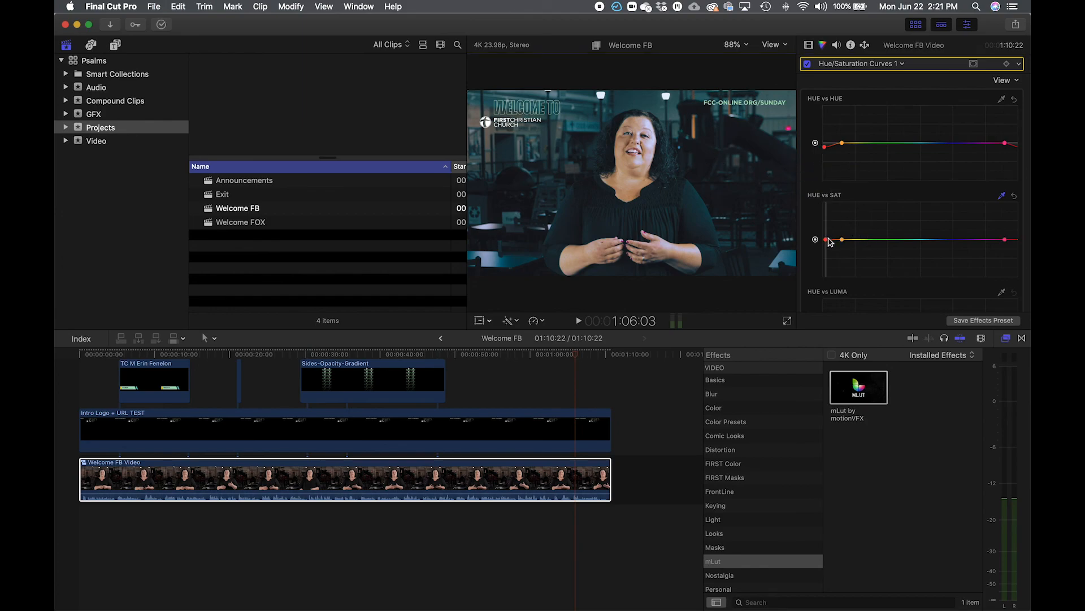
pyautogui.moveTo(826, 239)
pyautogui.mouseDown()
pyautogui.moveTo(825, 210)
pyautogui.moveTo(826, 250)
pyautogui.mouseUp()
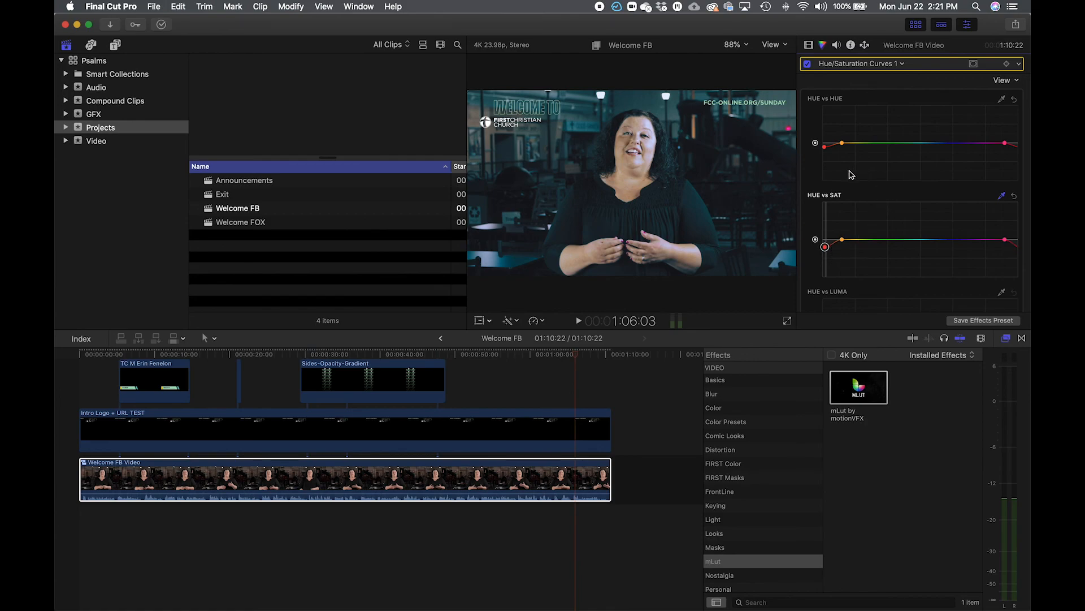
# Fine-tune the red and magenta points on Hue vs Hue and the red point on Hue vs Sat, and enlarge the viewer.
pyautogui.click(824, 142)
pyautogui.moveTo(1005, 143); pyautogui.dragTo(1000, 145)
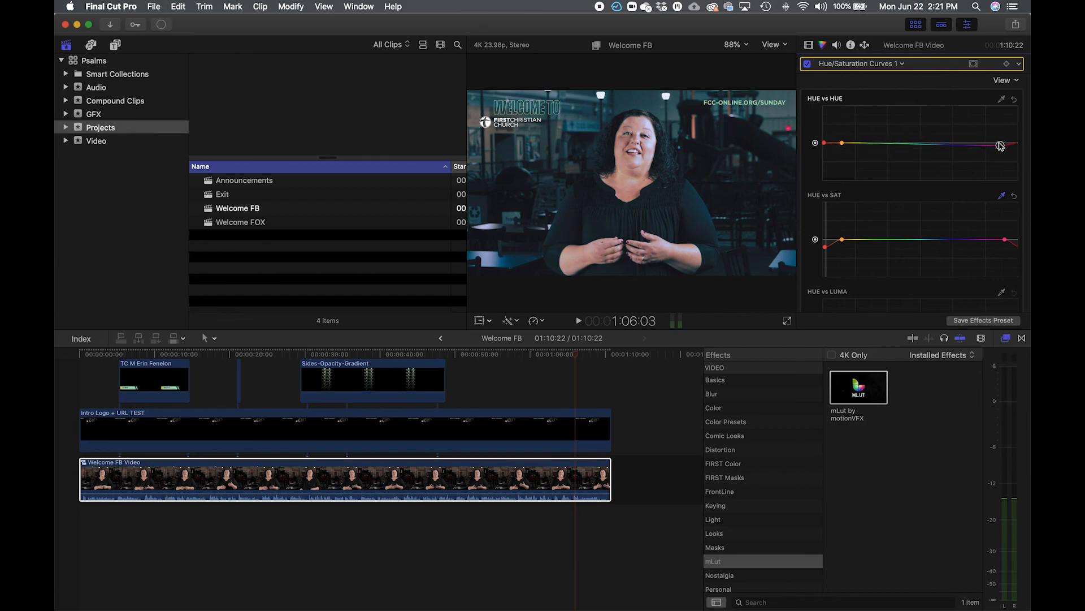
pyautogui.click(826, 247)
pyautogui.moveTo(466, 303); pyautogui.dragTo(373, 309)
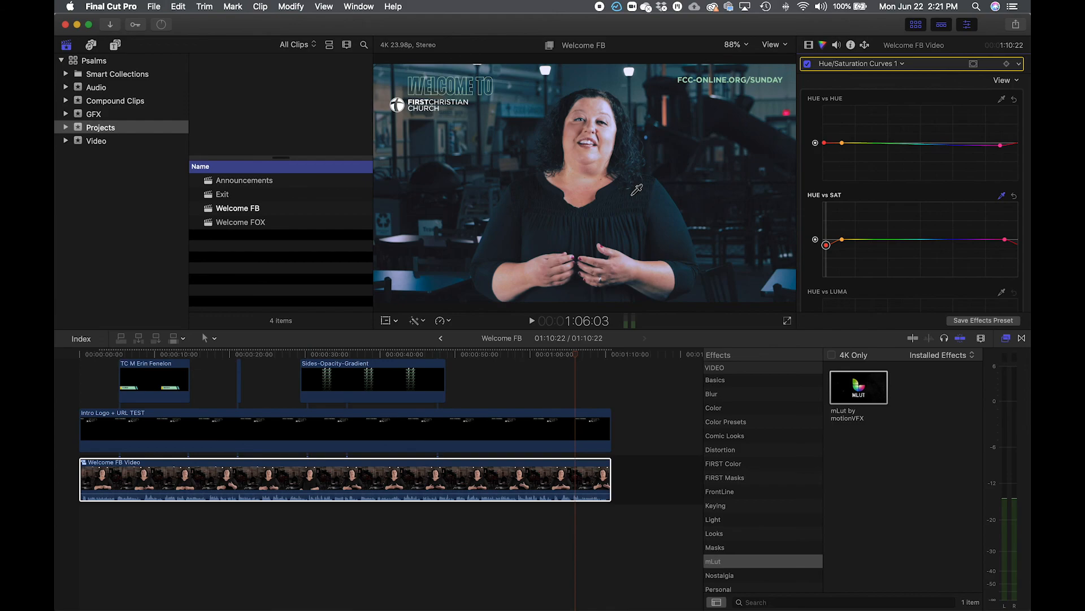
# Sample the teal background for Hue vs Hue, try raising its point on the curve, and undo the change.
pyautogui.click(1002, 99)
pyautogui.click(531, 108)
pyautogui.moveTo(929, 144); pyautogui.dragTo(933, 109)
pyautogui.press('super+z')
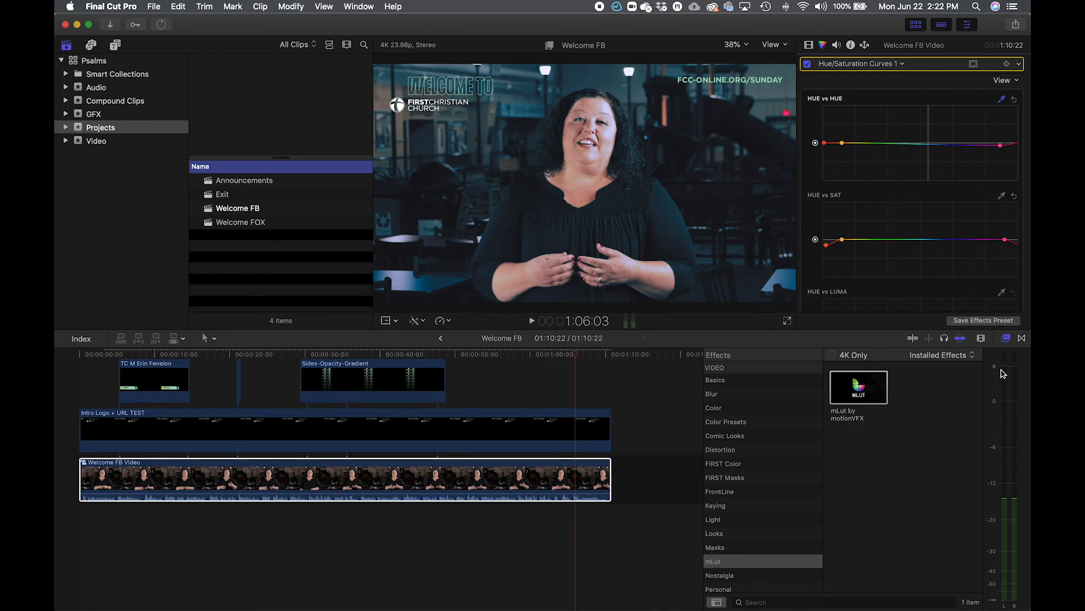
# Save the color corrections as an effects preset in the FIRST Color category, named with the host's name followed by "Playground Host".
pyautogui.click(1006, 321)
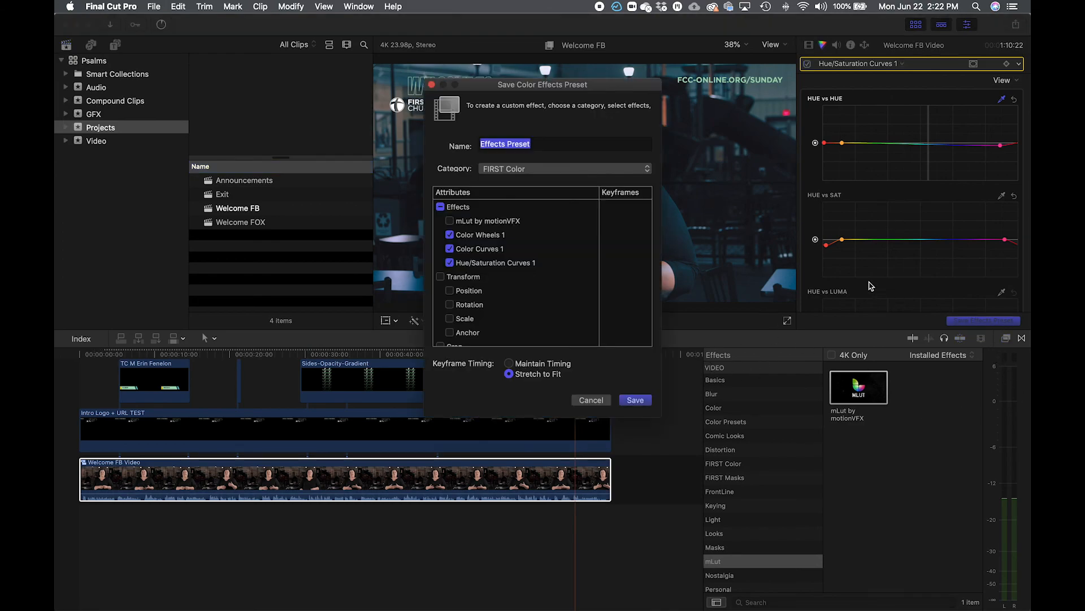
pyautogui.click(559, 172)
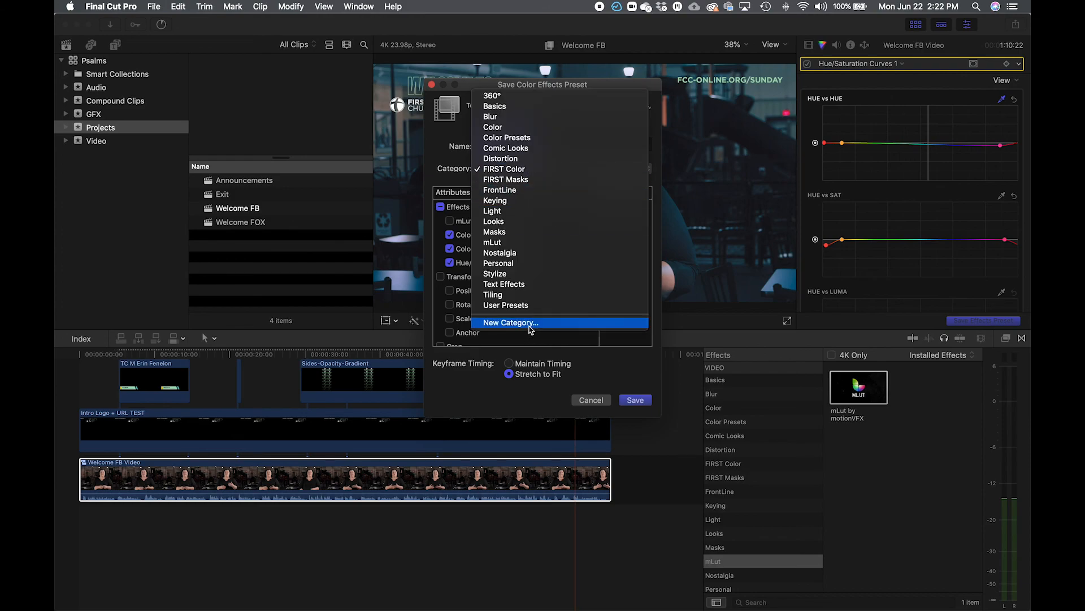
pyautogui.click(528, 171)
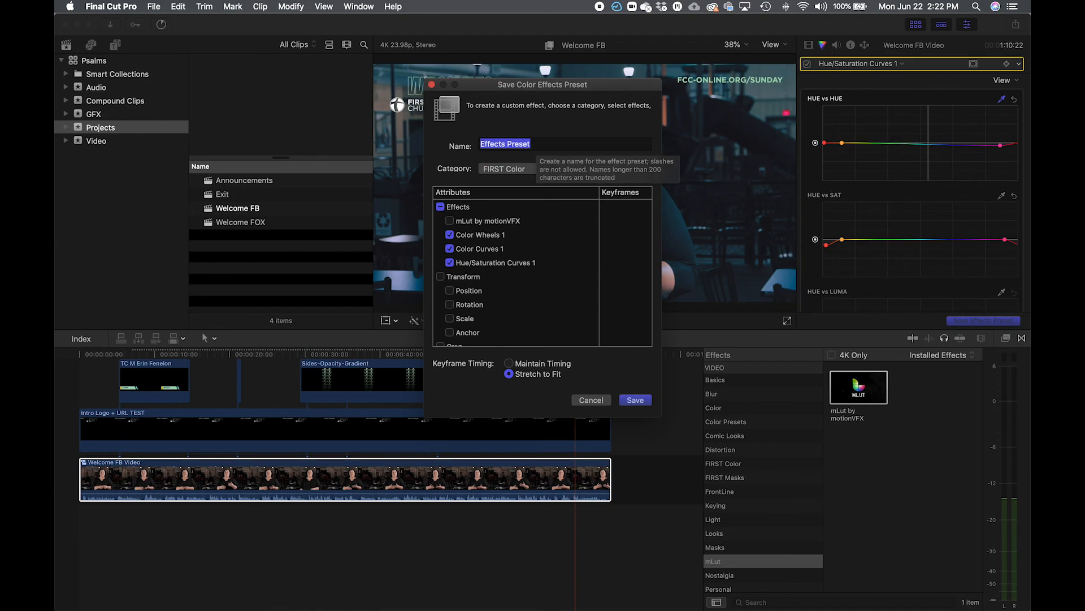
pyautogui.write('Erin F Playground Host')
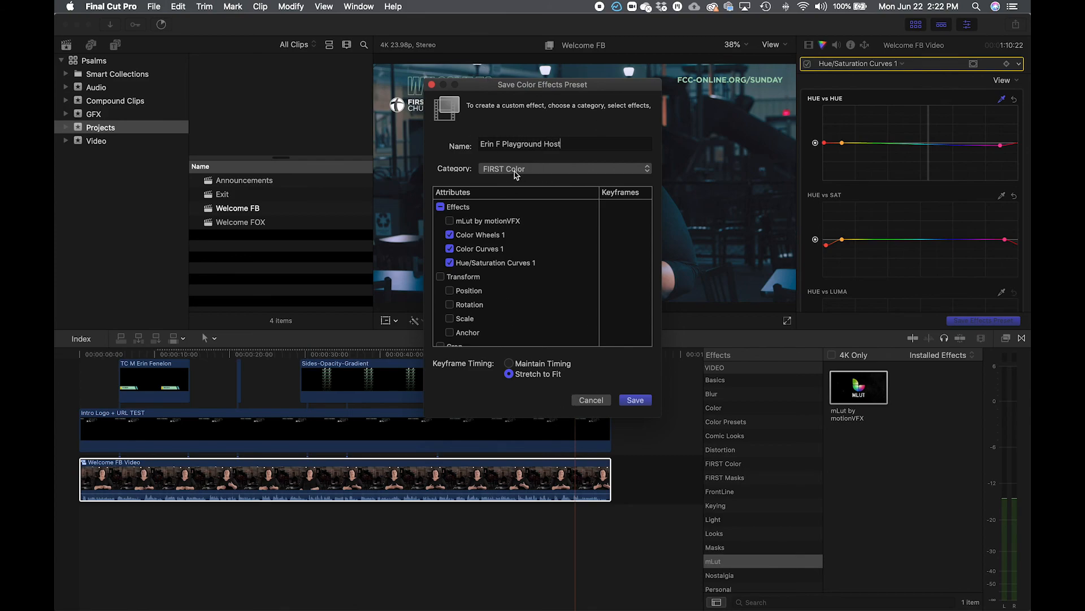
pyautogui.click(635, 400)
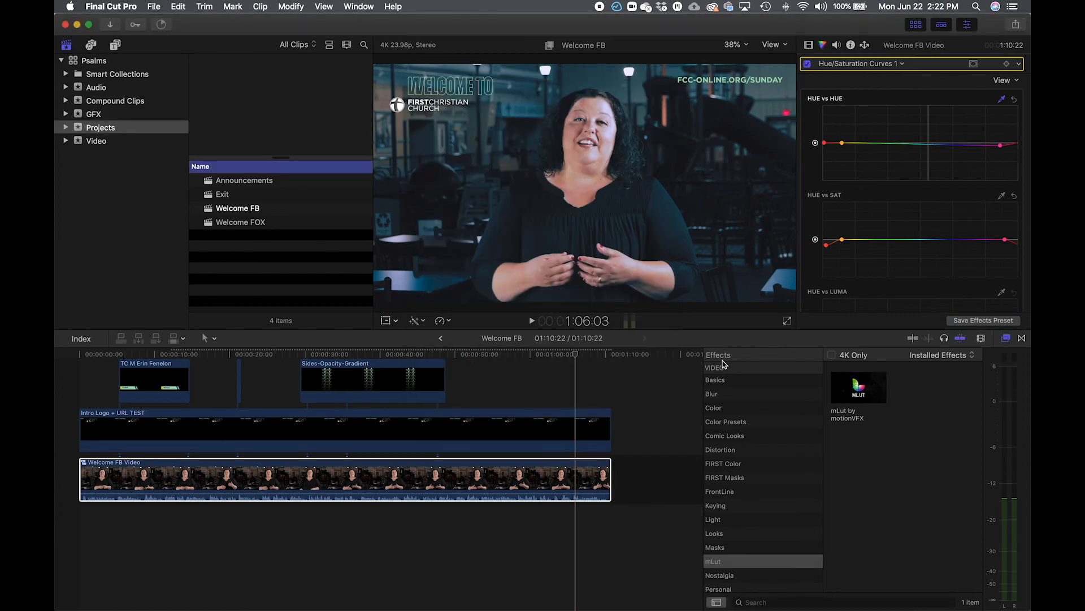
# Try the new Playground Host preset from FIRST Color on the Welcome FB Video clip, and undo it.
pyautogui.click(732, 464)
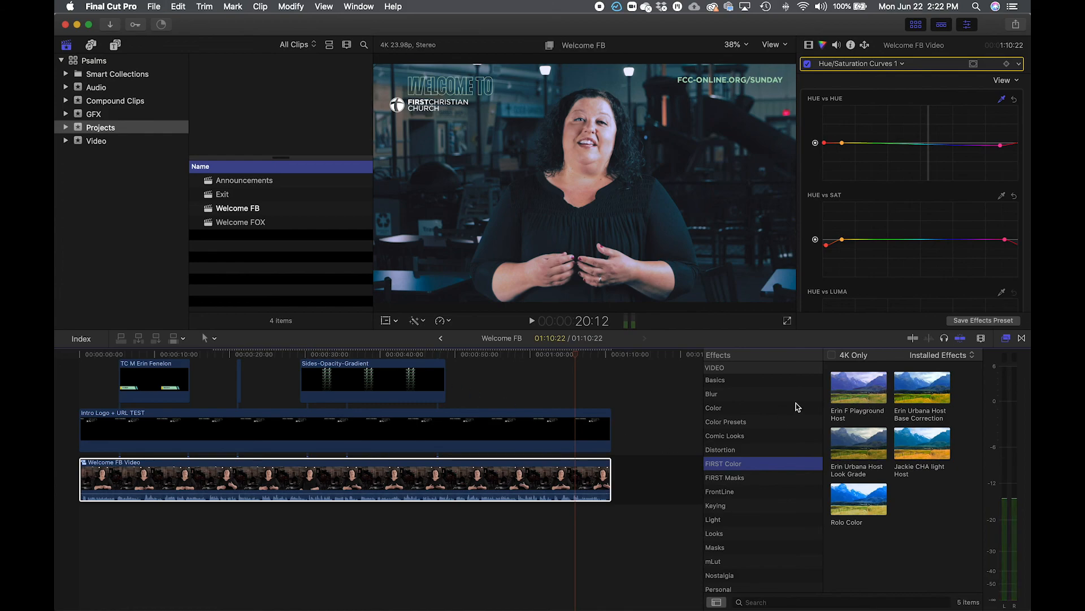
pyautogui.moveTo(876, 391); pyautogui.dragTo(561, 483)
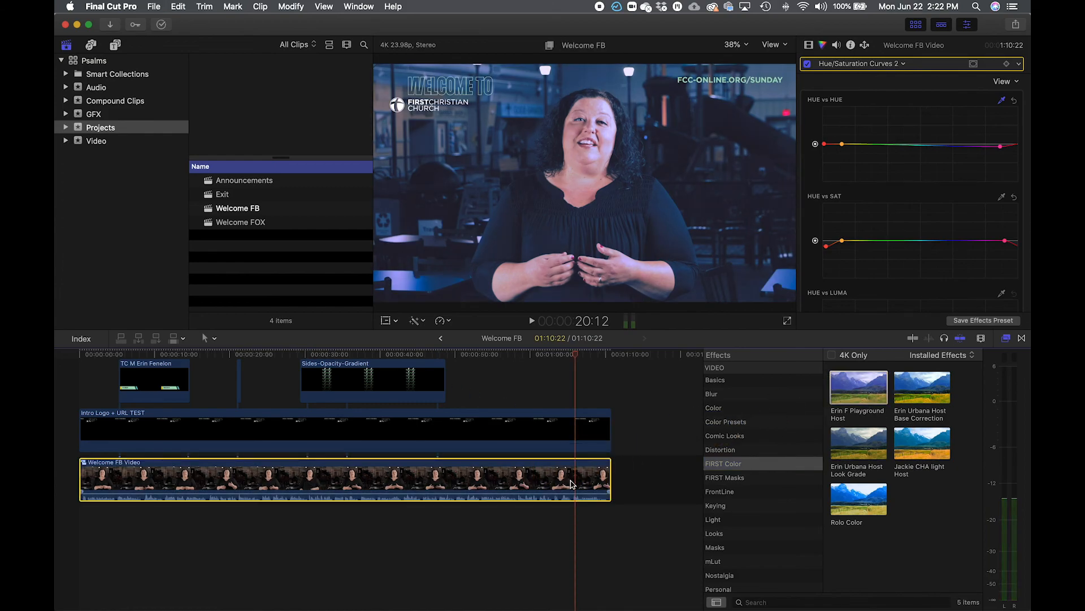
pyautogui.press('super+z')
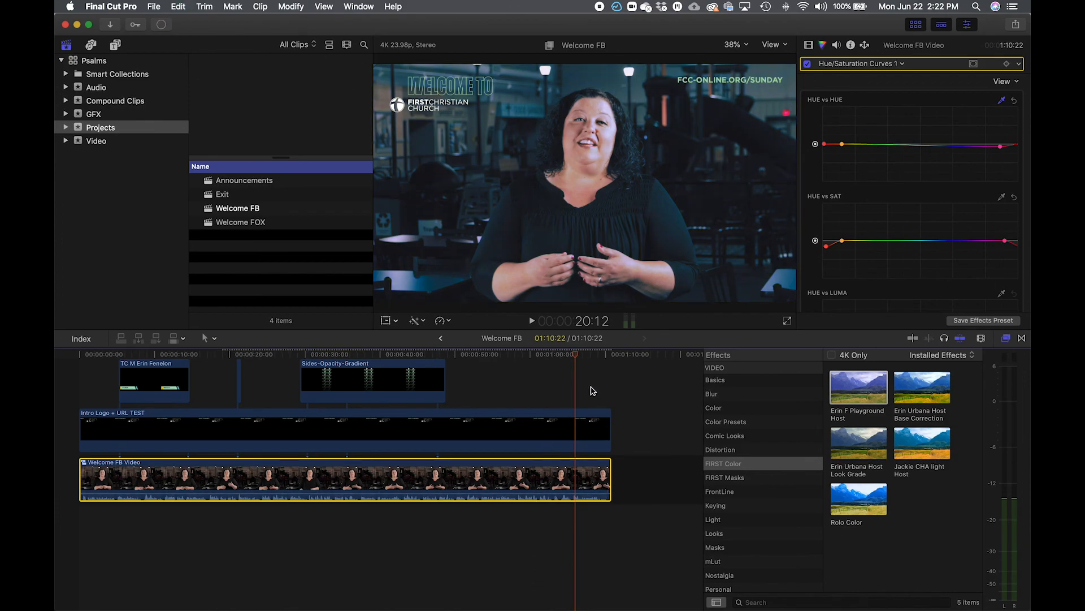
pyautogui.moveTo(576, 360); pyautogui.dragTo(572, 360)
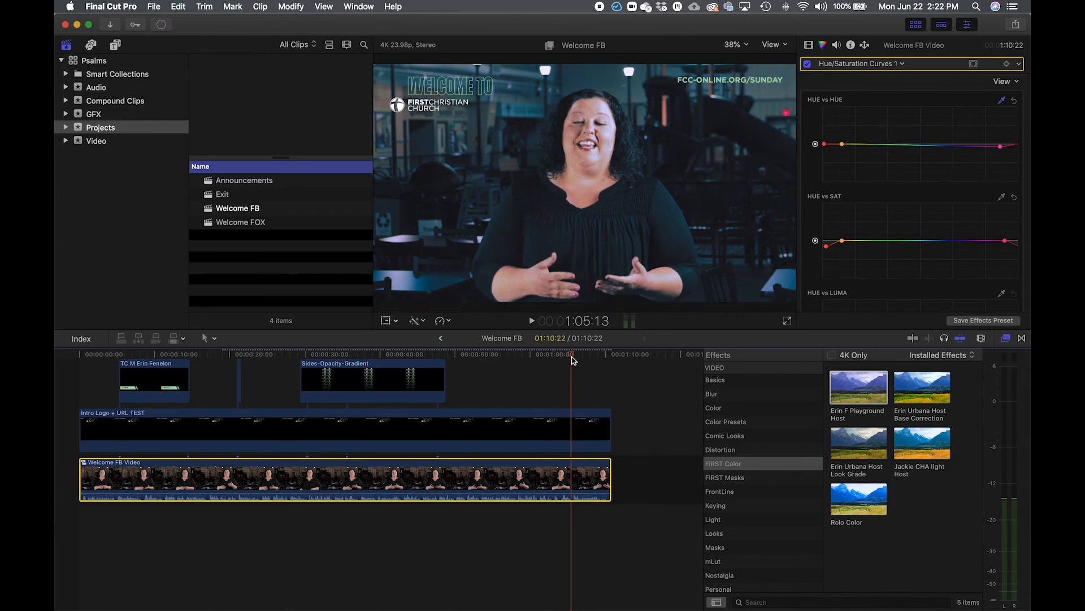
pyautogui.click(1006, 338)
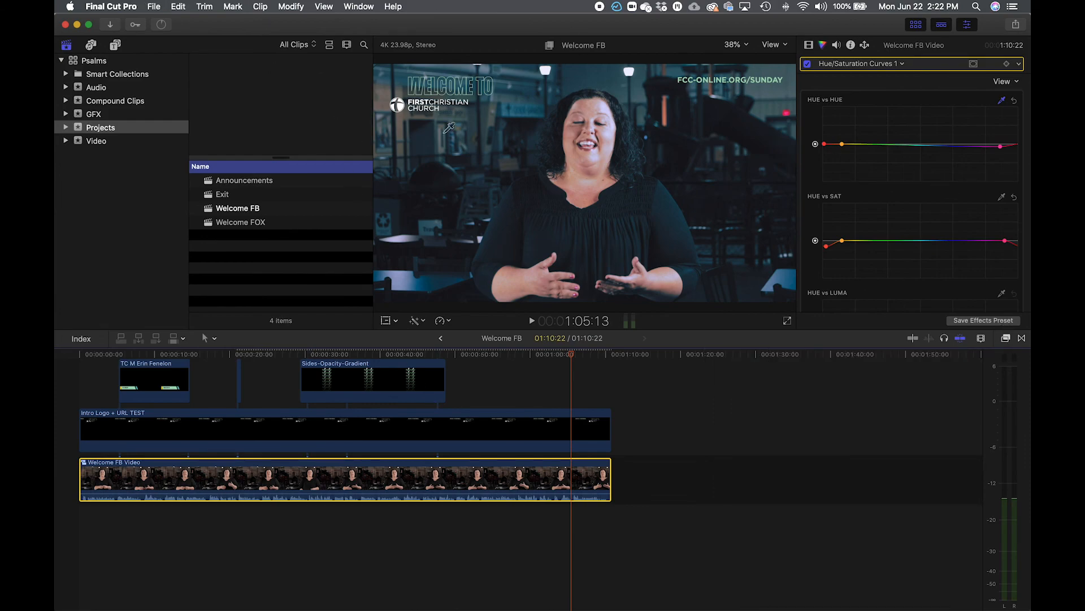
# Search all audio effects for "comp" and apply the Logic Compressor to the Welcome FB Video clip.
pyautogui.click(837, 45)
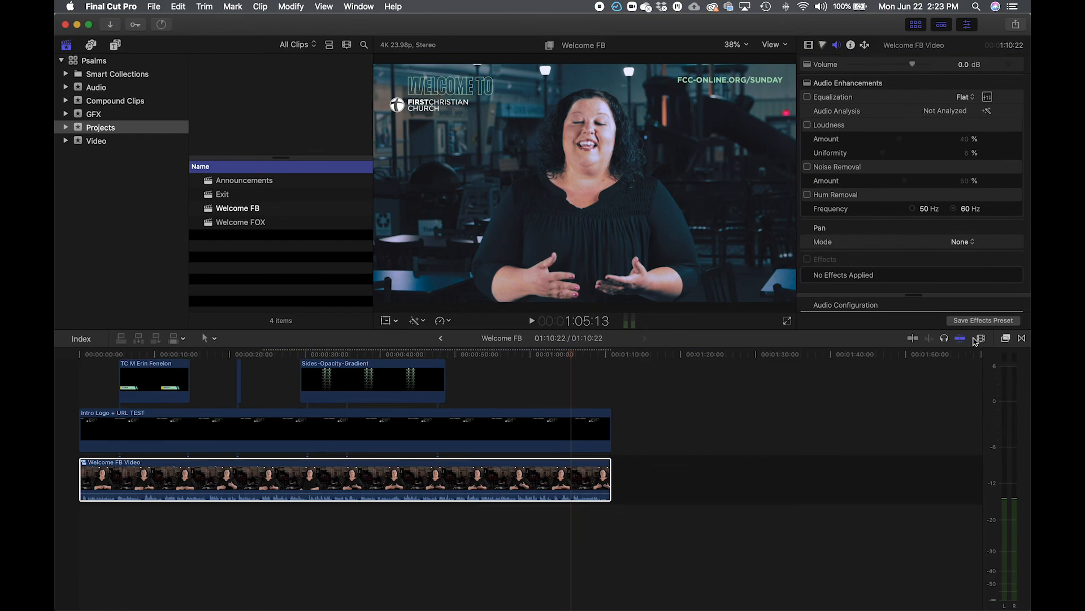
pyautogui.click(1005, 338)
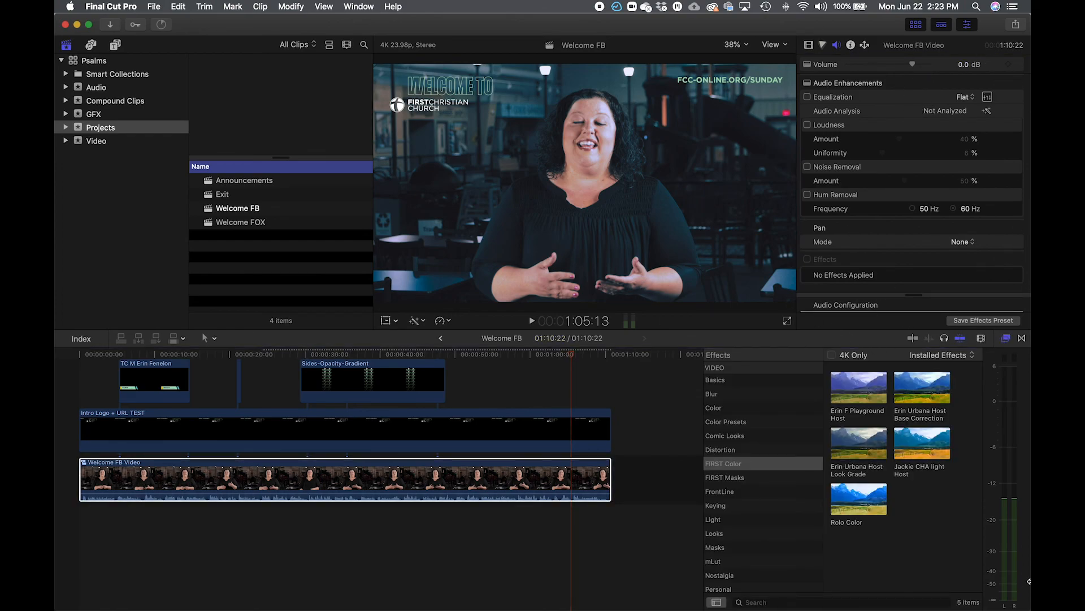
pyautogui.scroll(3, 790, 434)
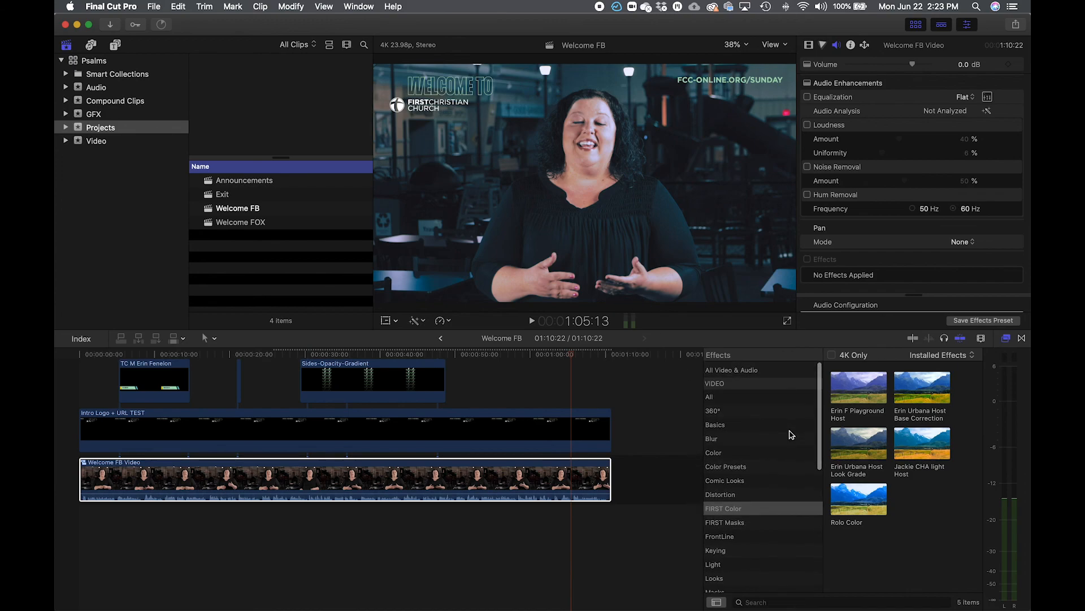
pyautogui.scroll(-15, 750, 402)
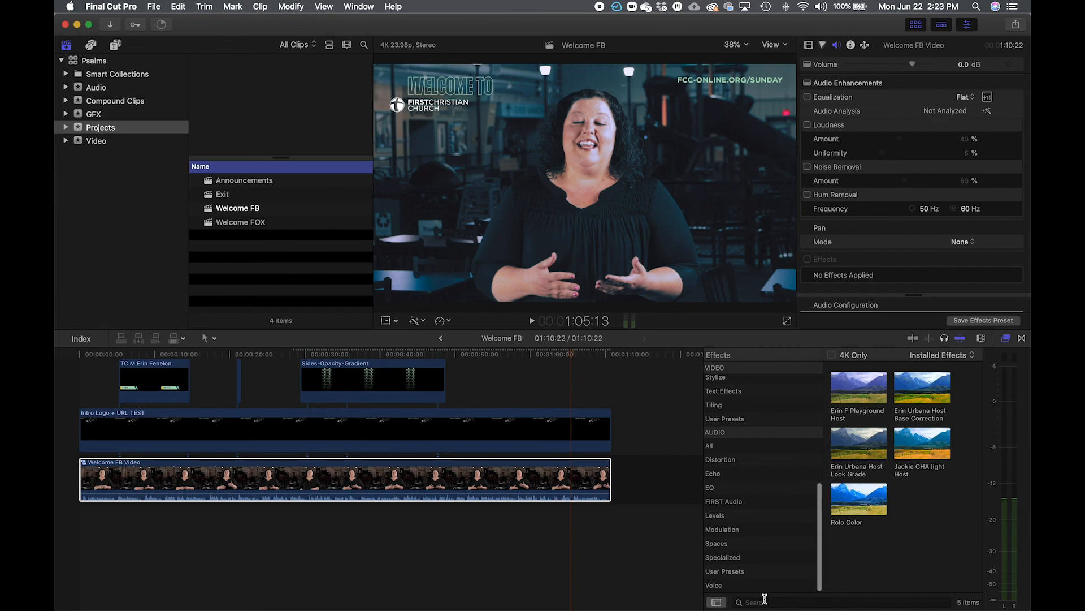
pyautogui.click(764, 600)
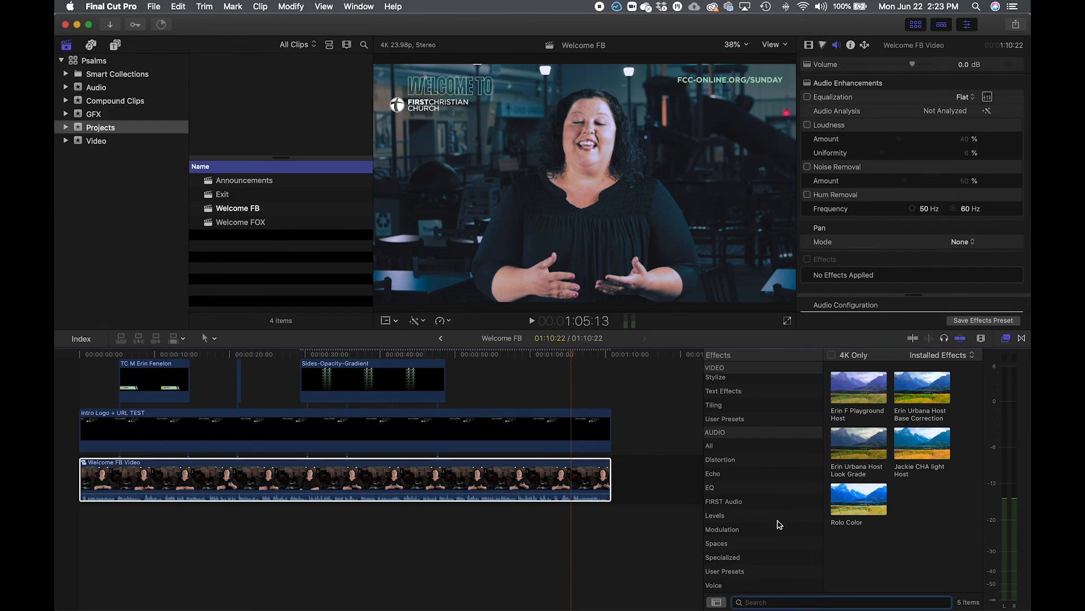
pyautogui.write('comp')
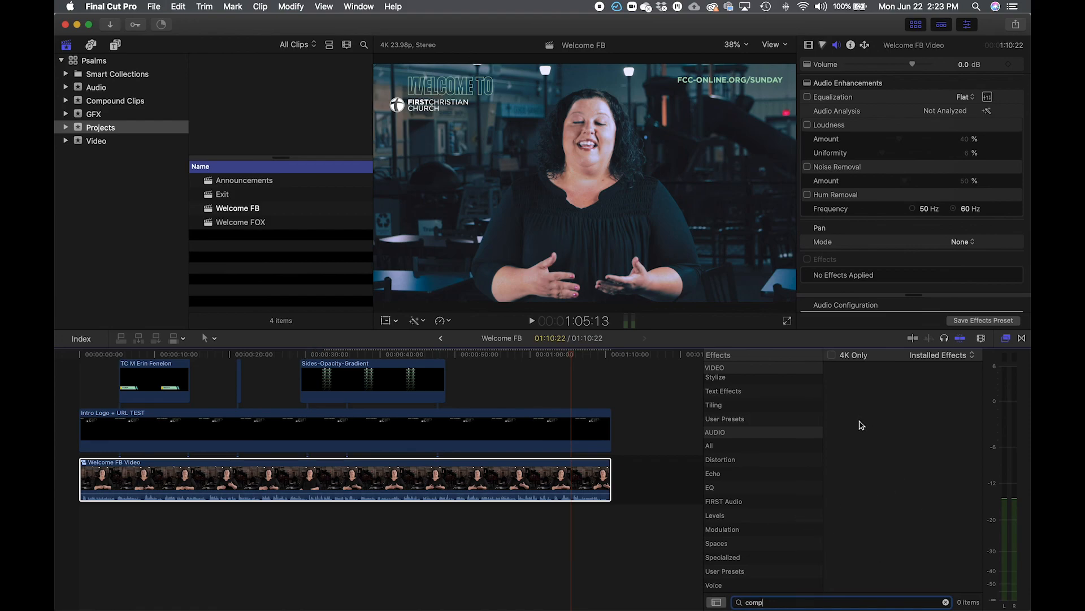
pyautogui.click(713, 446)
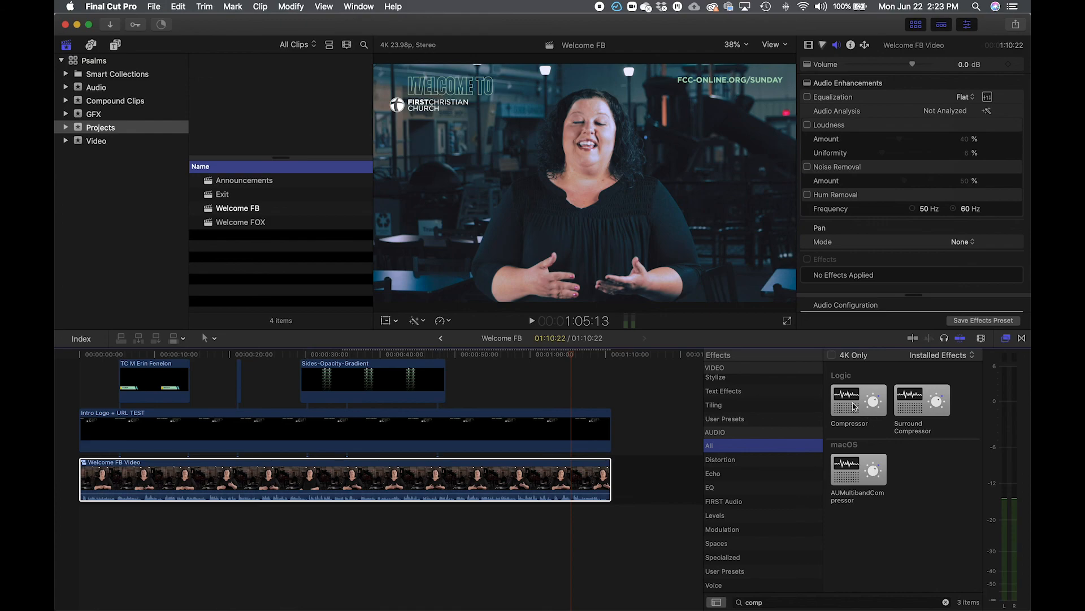
pyautogui.moveTo(856, 404); pyautogui.dragTo(534, 485)
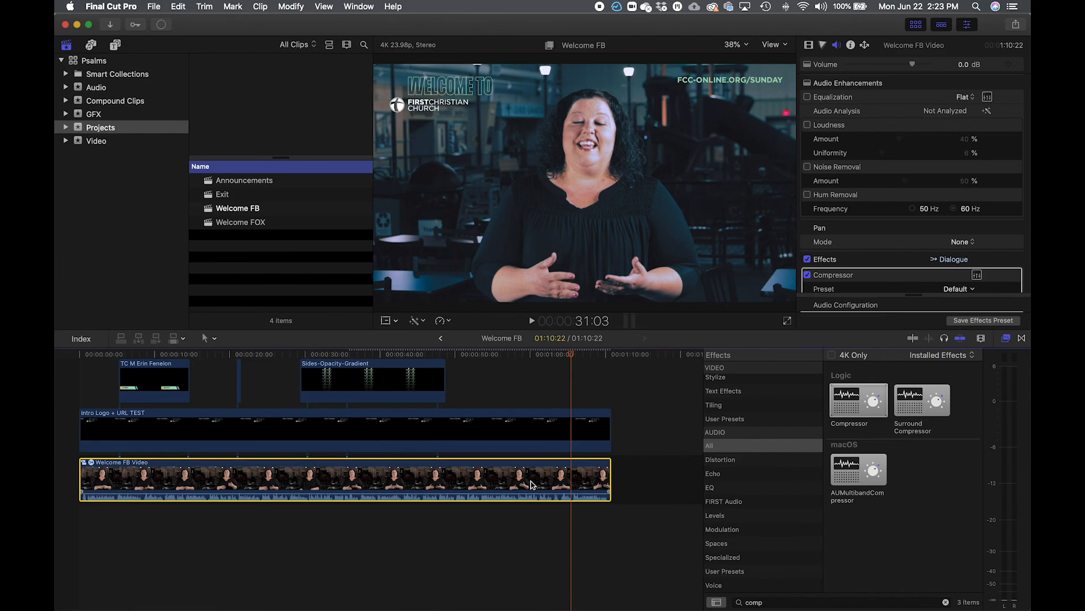
# Open the Compressor's settings for the Welcome FB Video clip and turn its Auto Gain off, keeping the Output section shown.
pyautogui.click(978, 279)
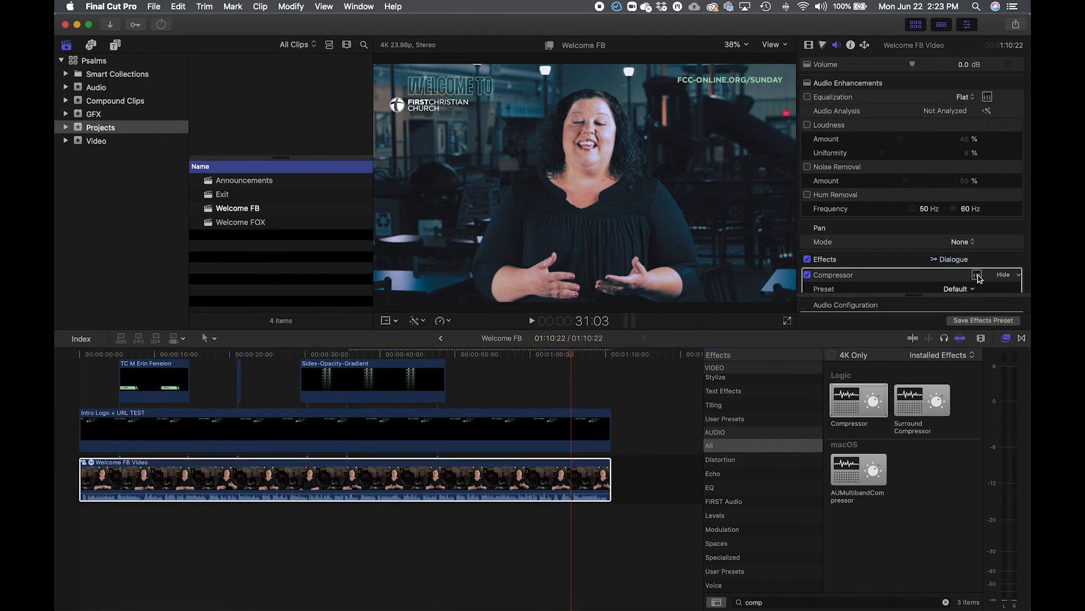
pyautogui.click(977, 279)
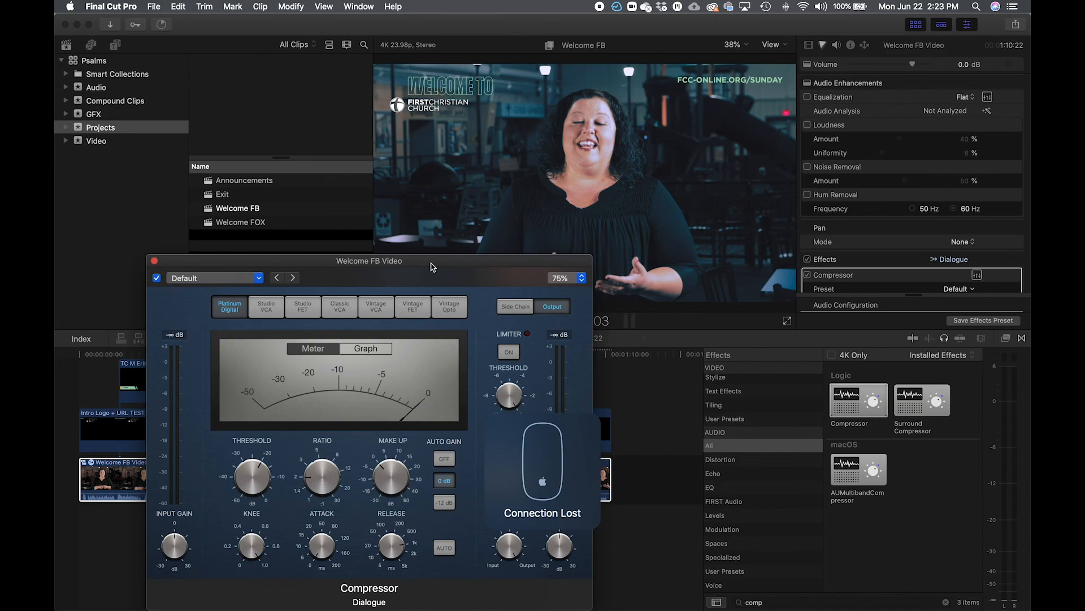
pyautogui.moveTo(433, 262); pyautogui.dragTo(635, 68)
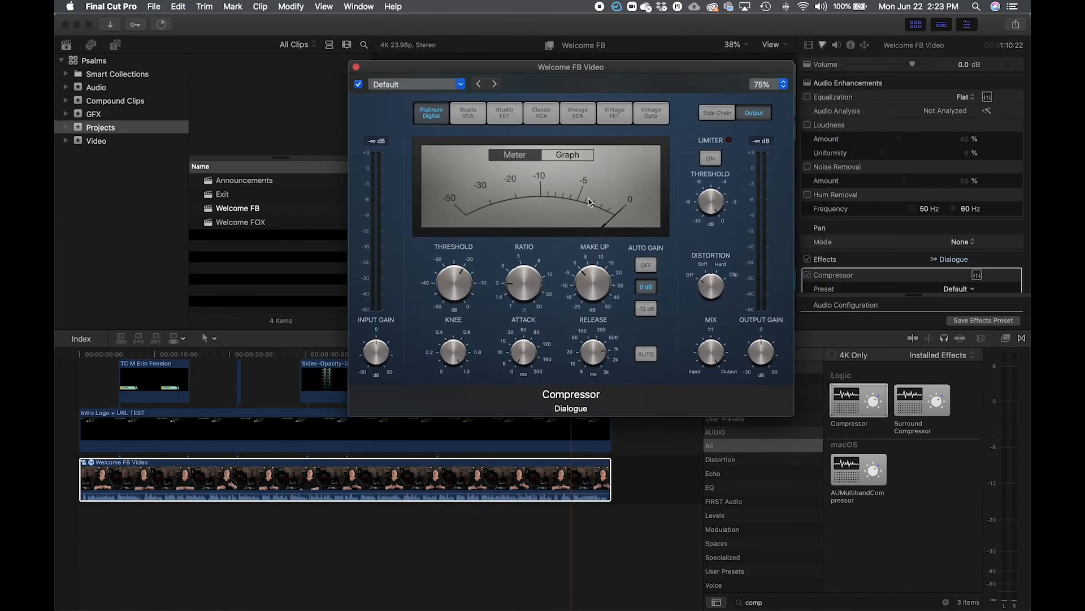
pyautogui.moveTo(688, 69); pyautogui.dragTo(776, 46)
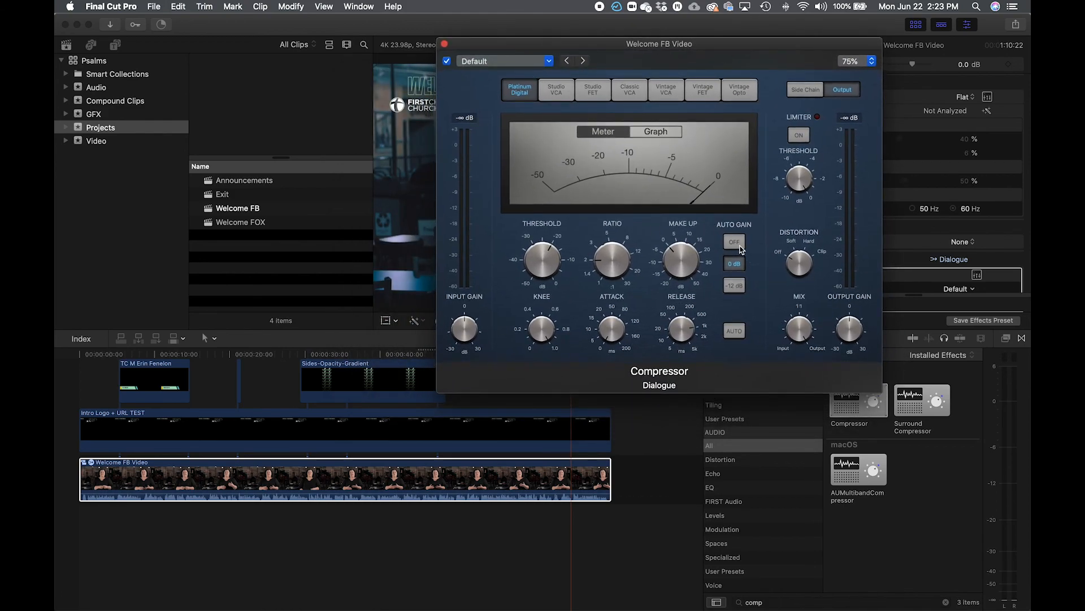
pyautogui.click(738, 245)
pyautogui.click(811, 92)
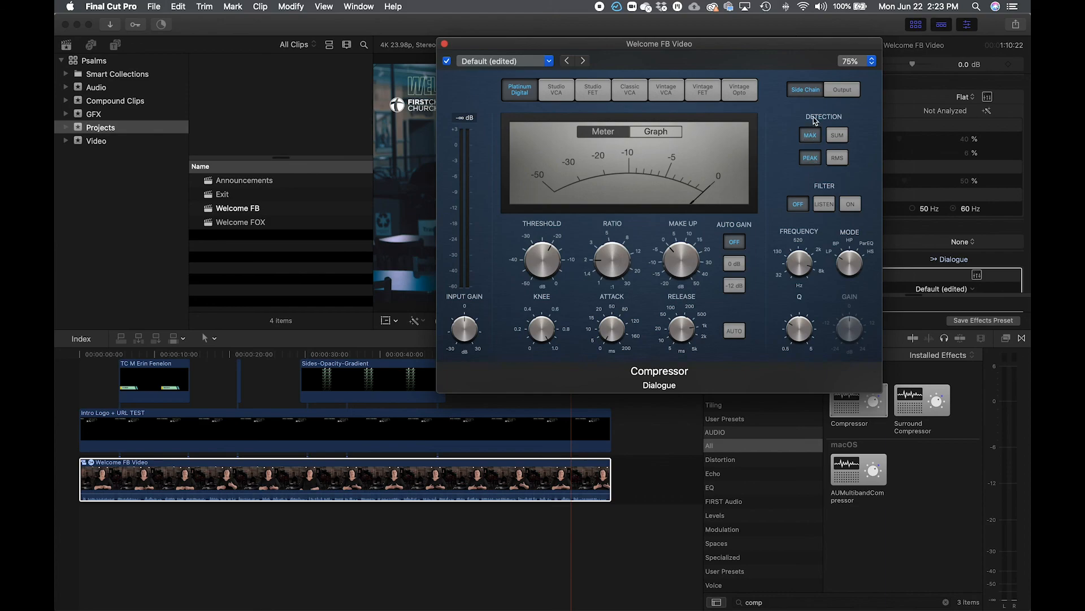
pyautogui.click(841, 91)
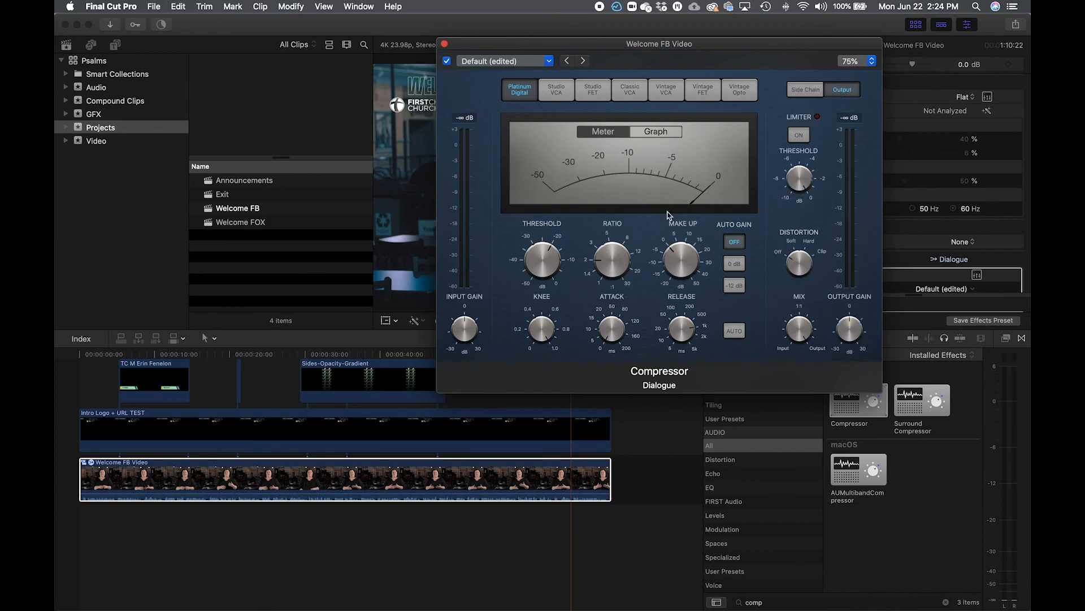
# Play the clip with the Compressor's Graph display shown and raise the ratio to about 5:1.
pyautogui.press('space')
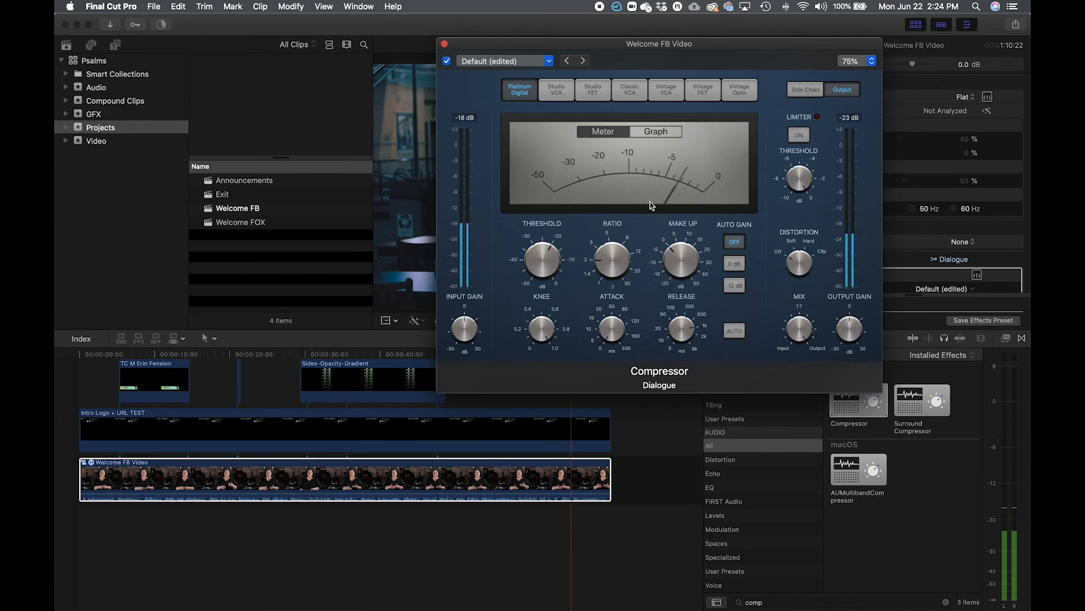
pyautogui.click(667, 138)
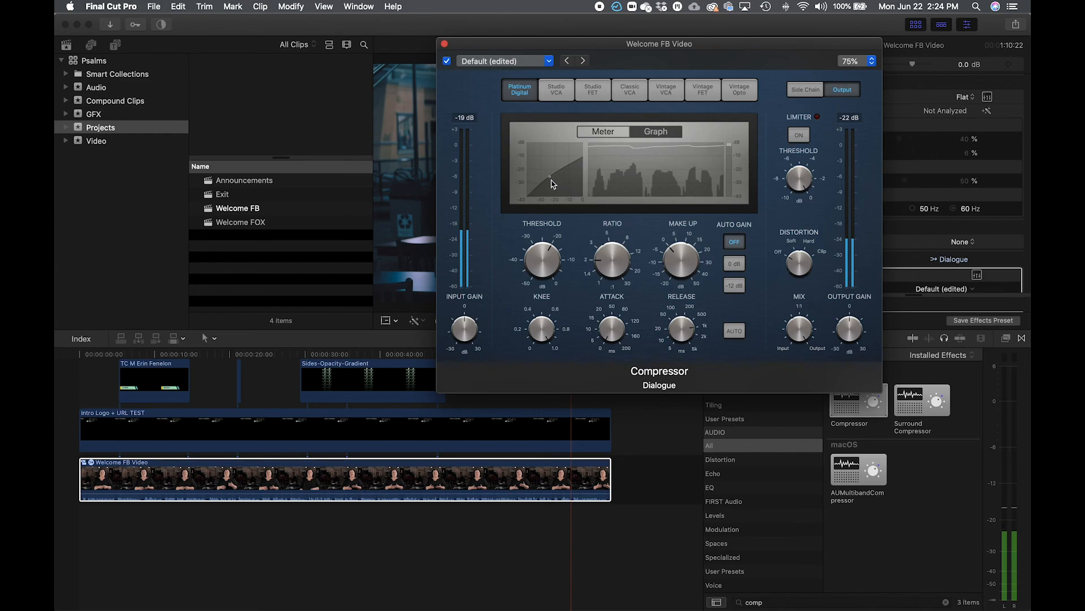
pyautogui.moveTo(623, 273)
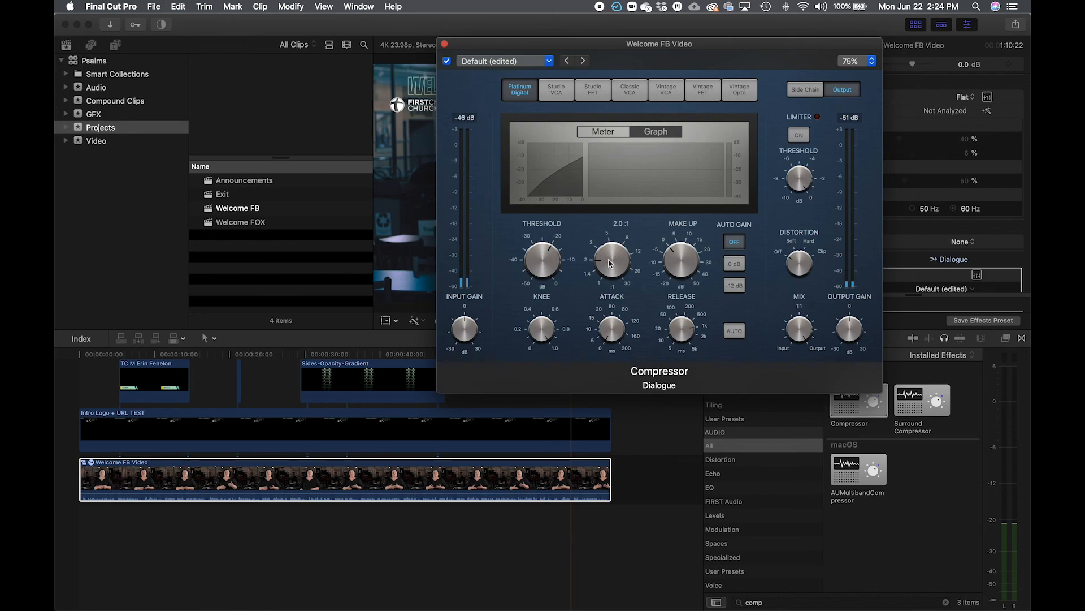
pyautogui.moveTo(608, 273); pyautogui.dragTo(595, 236)
# Lower the Compressor's threshold to -25 dB and raise its make-up gain past 4.5 dB while checking playback.
pyautogui.moveTo(555, 267)
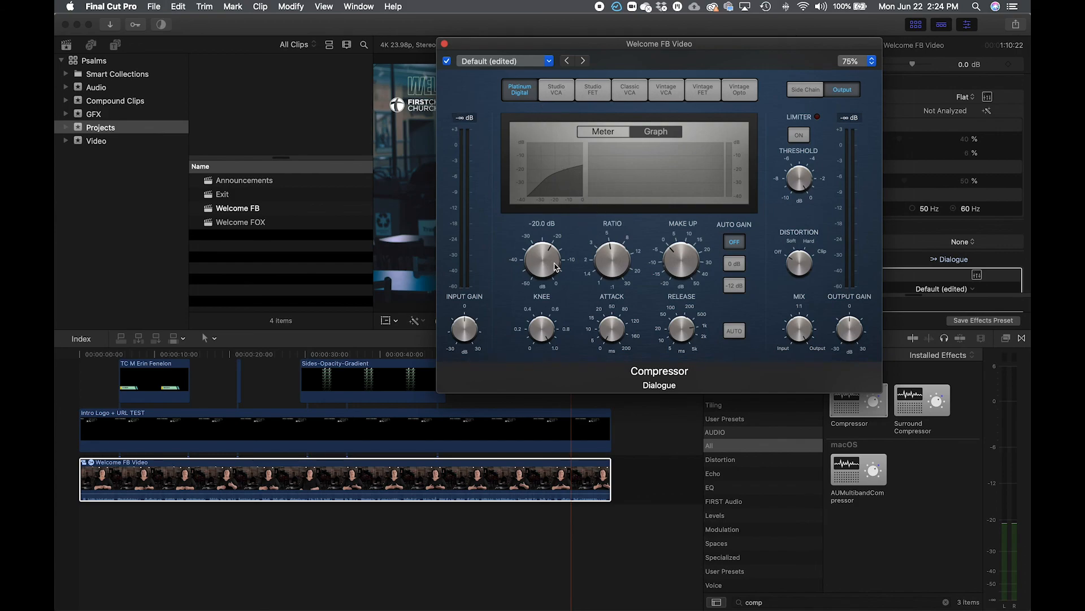
pyautogui.moveTo(537, 259); pyautogui.dragTo(533, 267)
pyautogui.moveTo(688, 276)
pyautogui.moveTo(680, 276); pyautogui.dragTo(671, 267)
pyautogui.press('space')
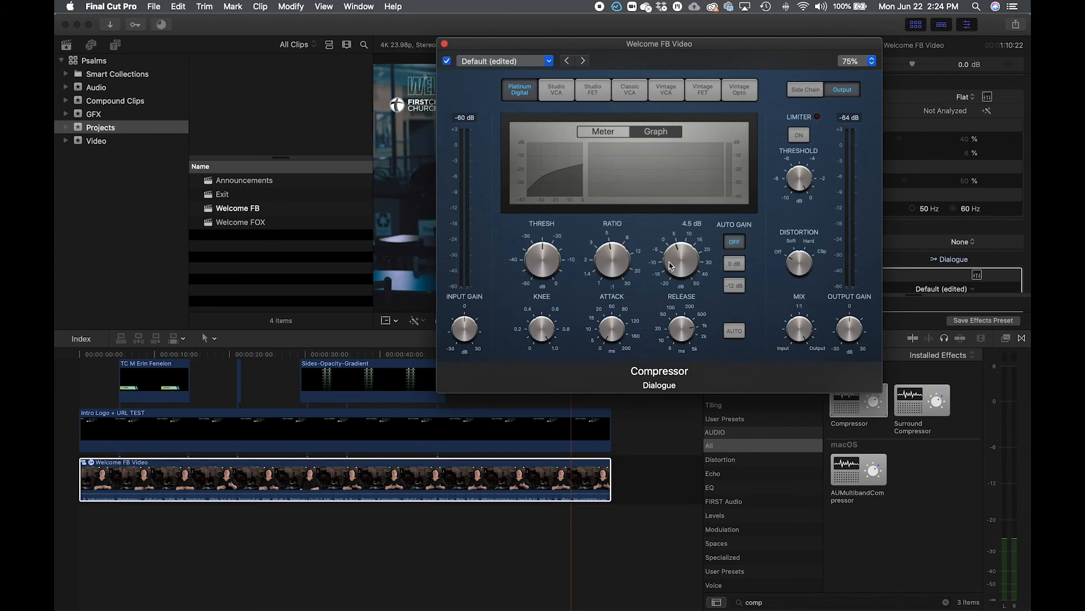
pyautogui.moveTo(670, 266); pyautogui.dragTo(666, 252)
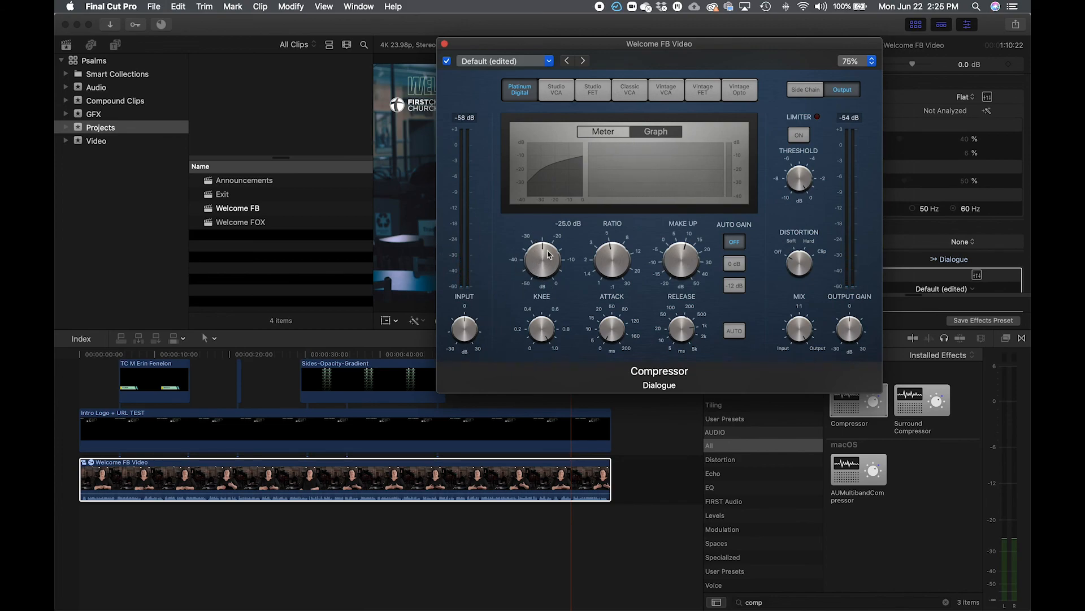
# Raise the Compressor's threshold slightly and its make-up gain beyond 10.5 dB, check the level in playback, and close its settings.
pyautogui.moveTo(535, 268); pyautogui.dragTo(535, 257)
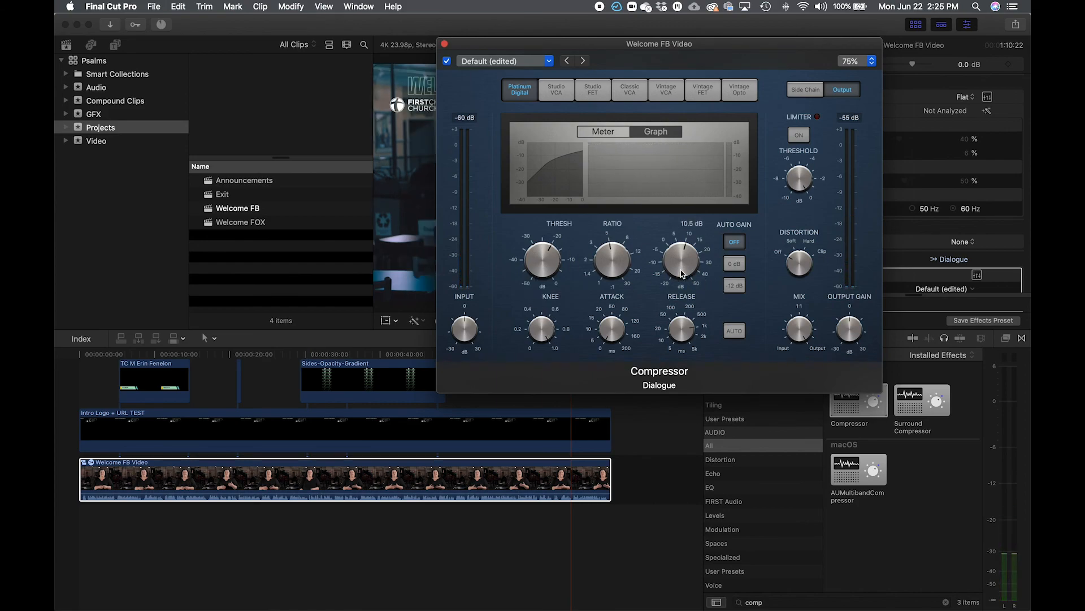
pyautogui.moveTo(680, 274); pyautogui.dragTo(676, 270)
pyautogui.moveTo(535, 256); pyautogui.dragTo(534, 250)
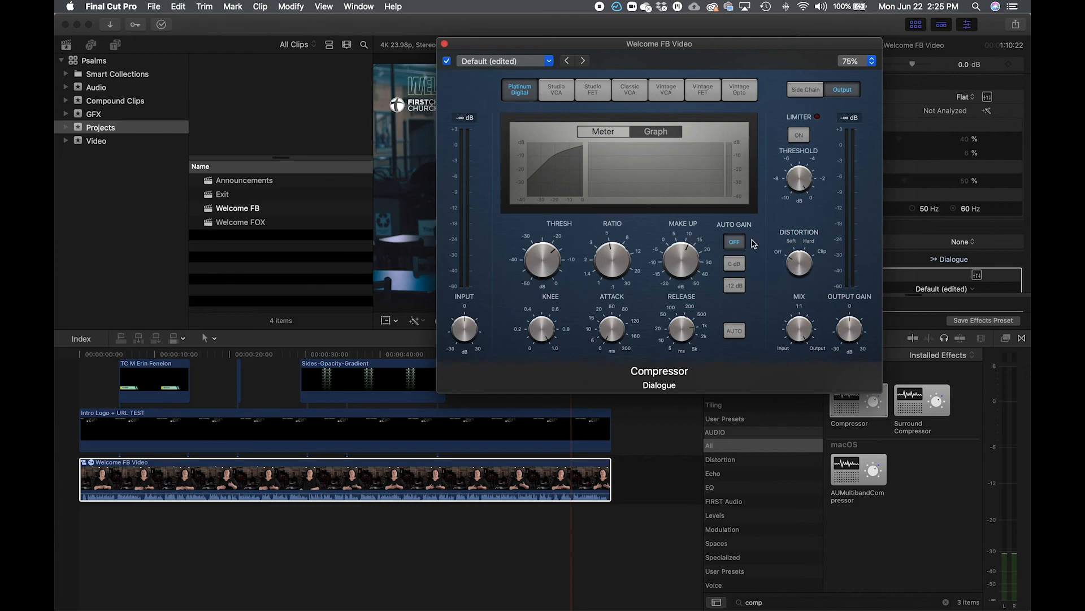
pyautogui.press('space')
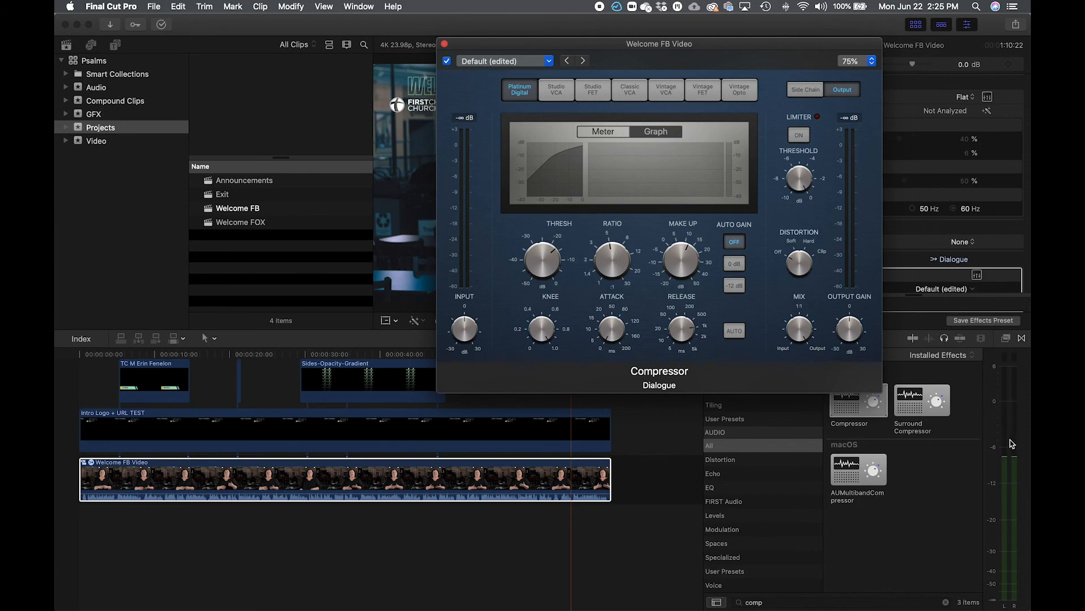
pyautogui.click(444, 44)
# Search the audio effects for "eq", apply the Logic Channel EQ to the Welcome FB Video clip, and open its settings.
pyautogui.click(838, 604)
pyautogui.write('equ')
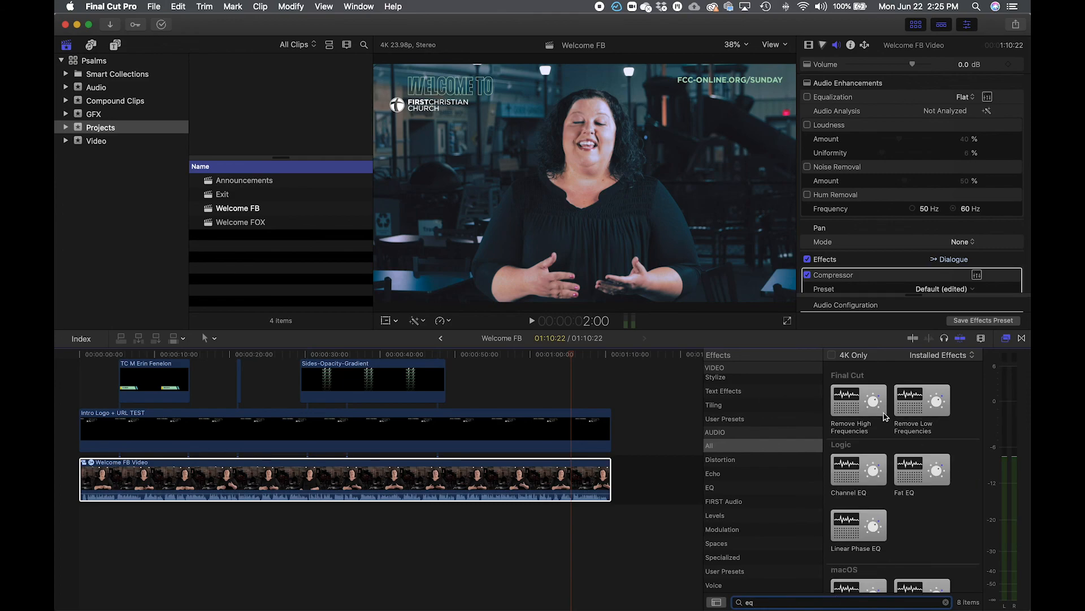
pyautogui.moveTo(874, 470); pyautogui.dragTo(479, 475)
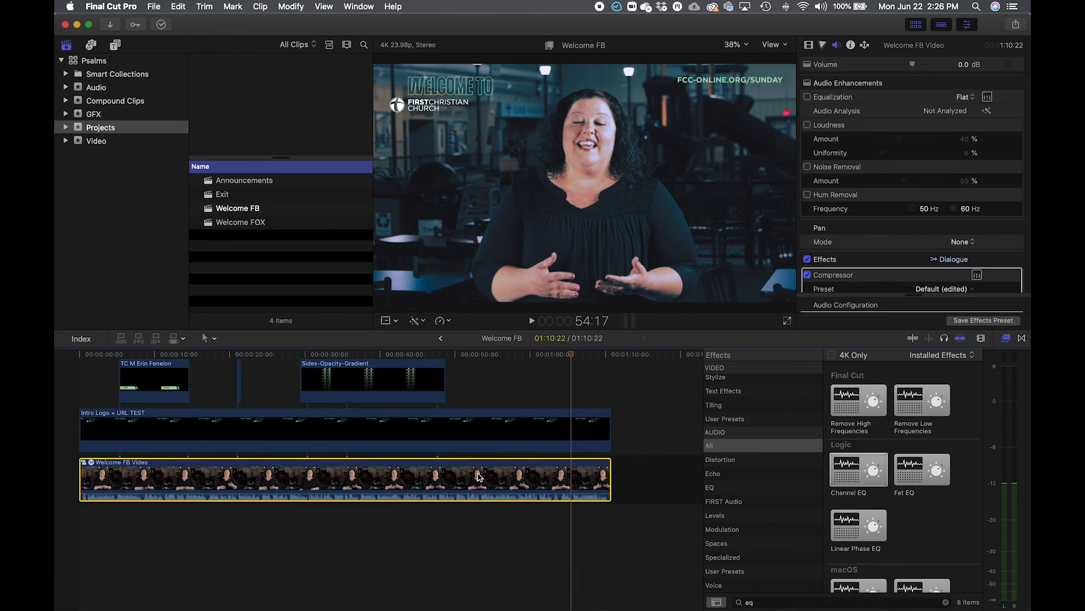
pyautogui.scroll(-3, 899, 238)
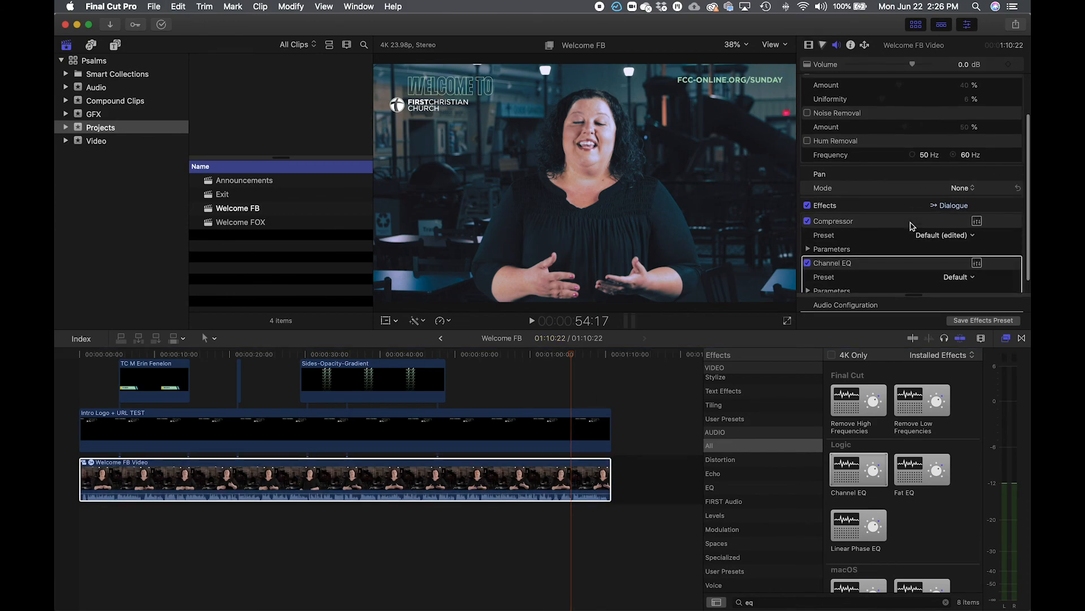
pyautogui.click(978, 264)
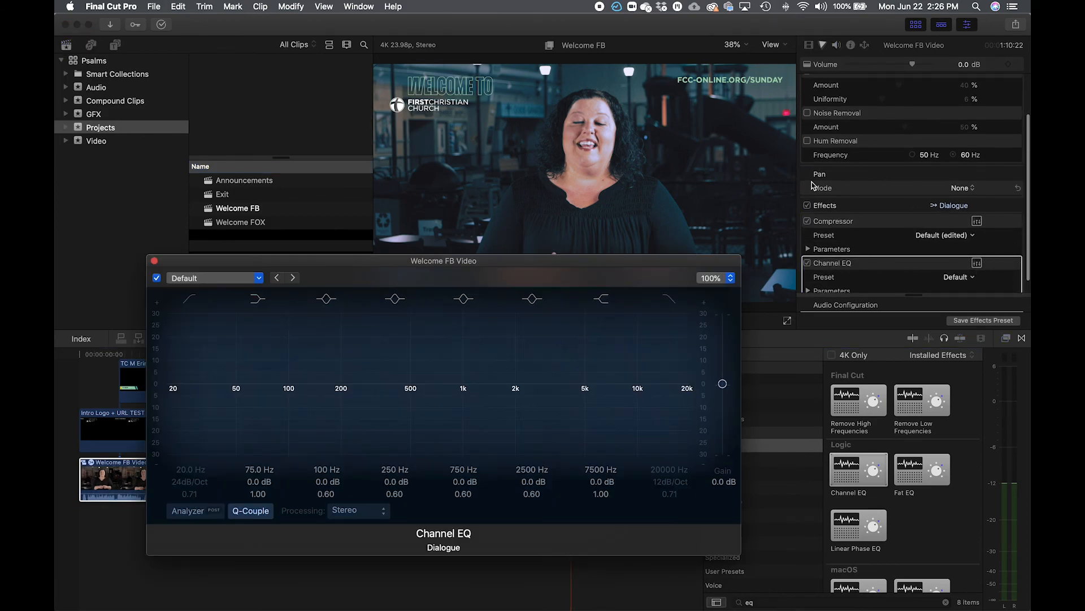
pyautogui.moveTo(480, 263); pyautogui.dragTo(701, 78)
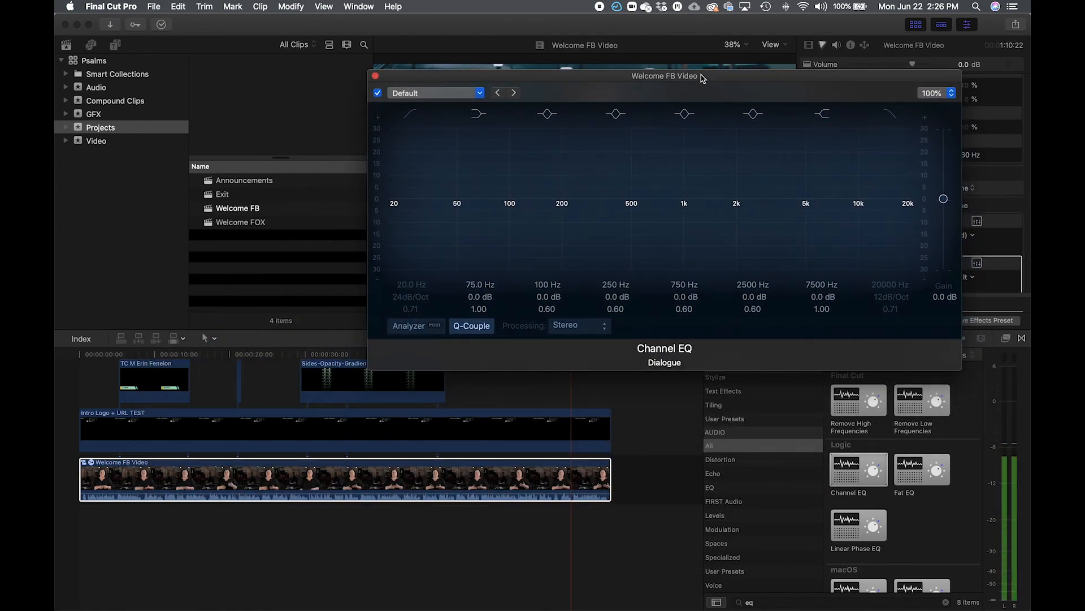
# Enable the Channel EQ's low-cut filter with a 48 dB/Oct slope at 120 Hz while checking playback.
pyautogui.press('space')
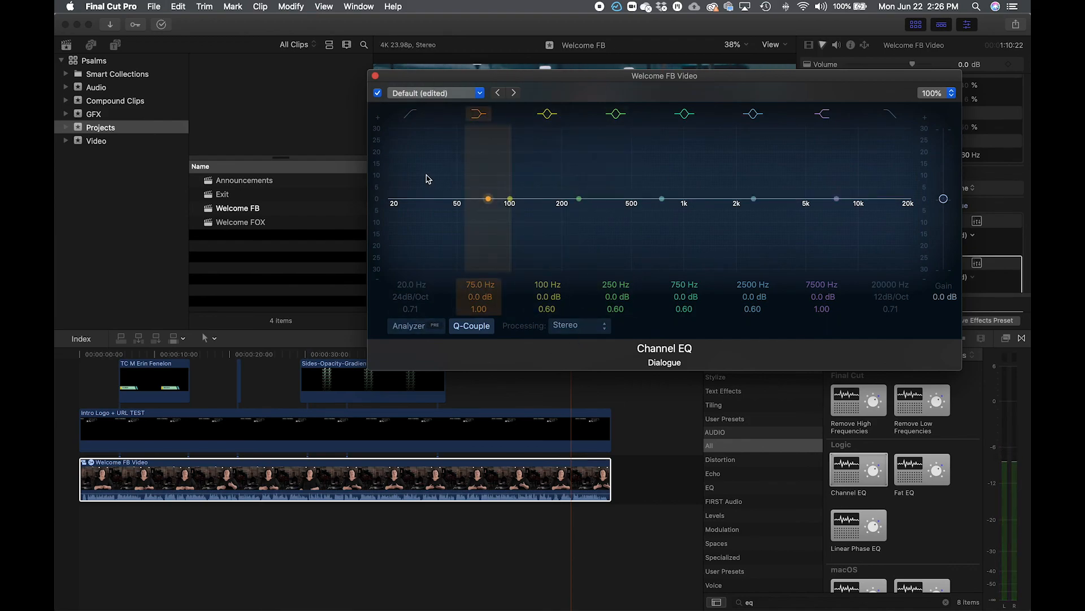
pyautogui.click(417, 115)
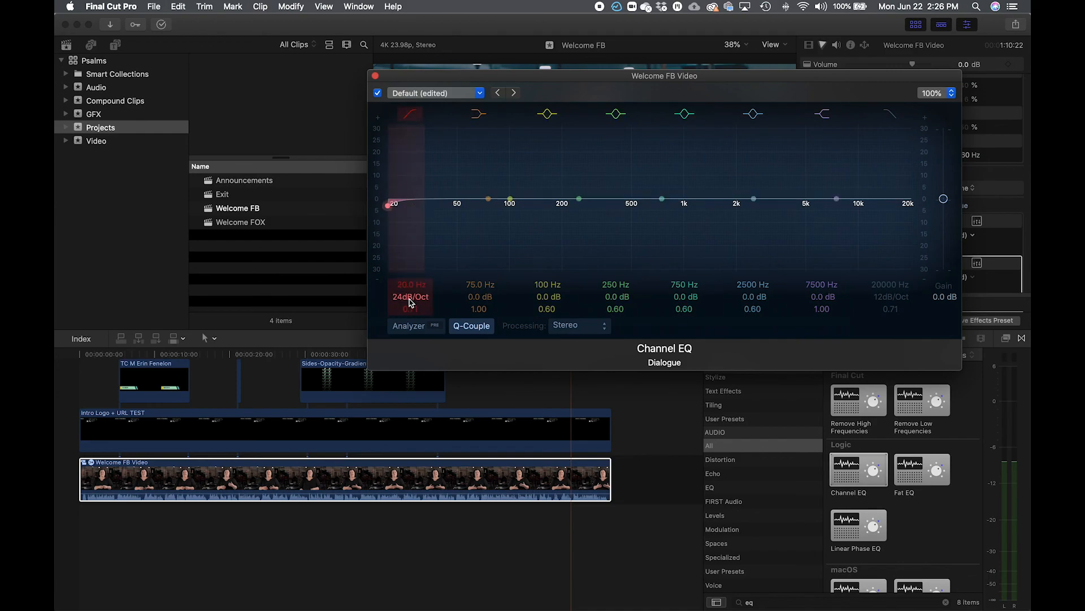
pyautogui.moveTo(411, 297); pyautogui.dragTo(411, 286)
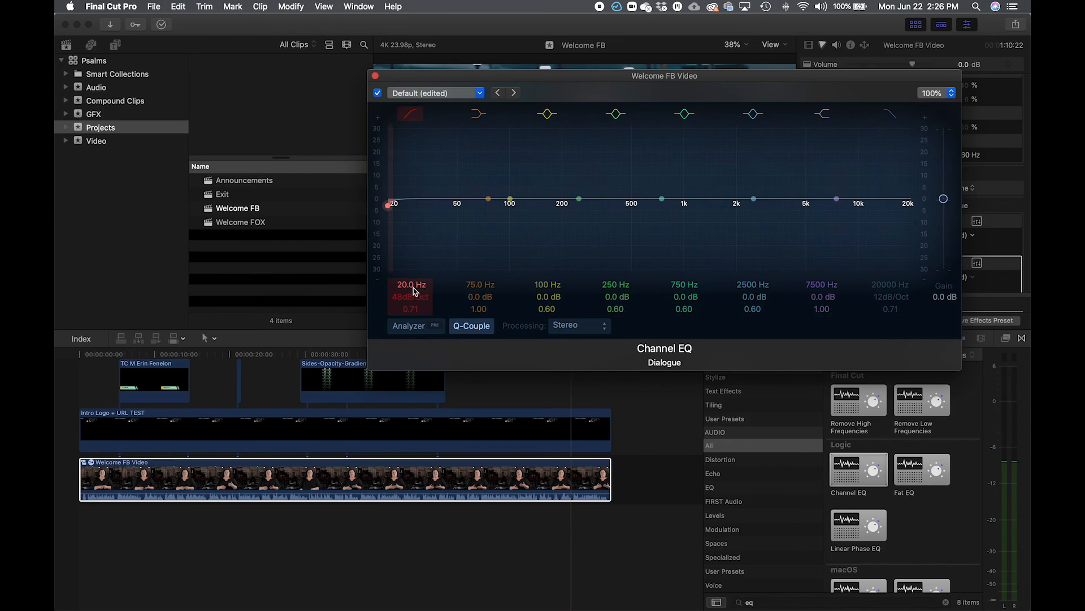
pyautogui.moveTo(415, 291); pyautogui.dragTo(414, 258)
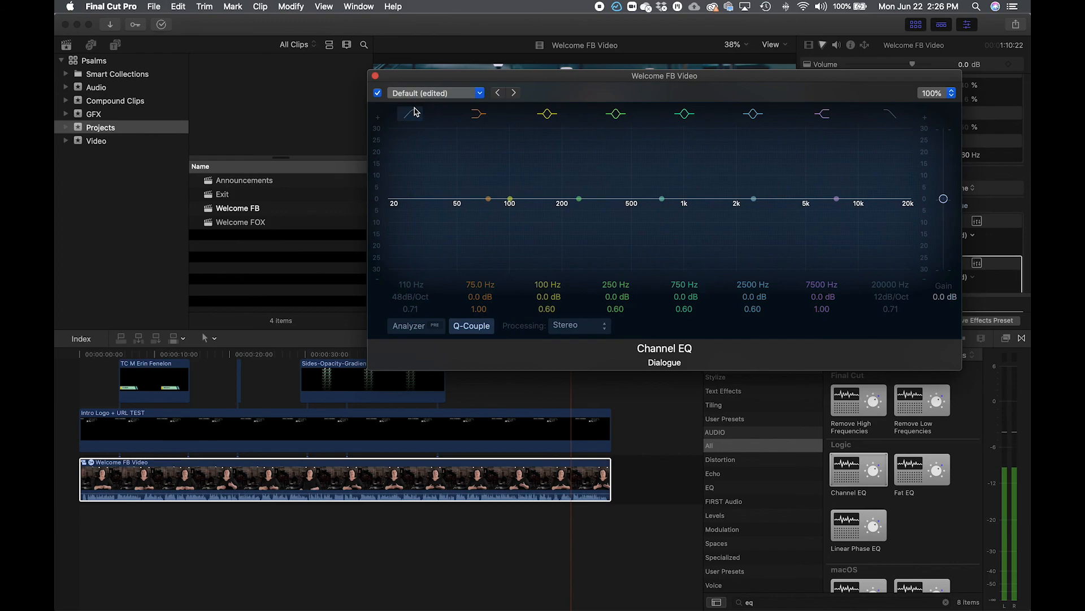
pyautogui.scroll(3, 409, 287)
pyautogui.press('space')
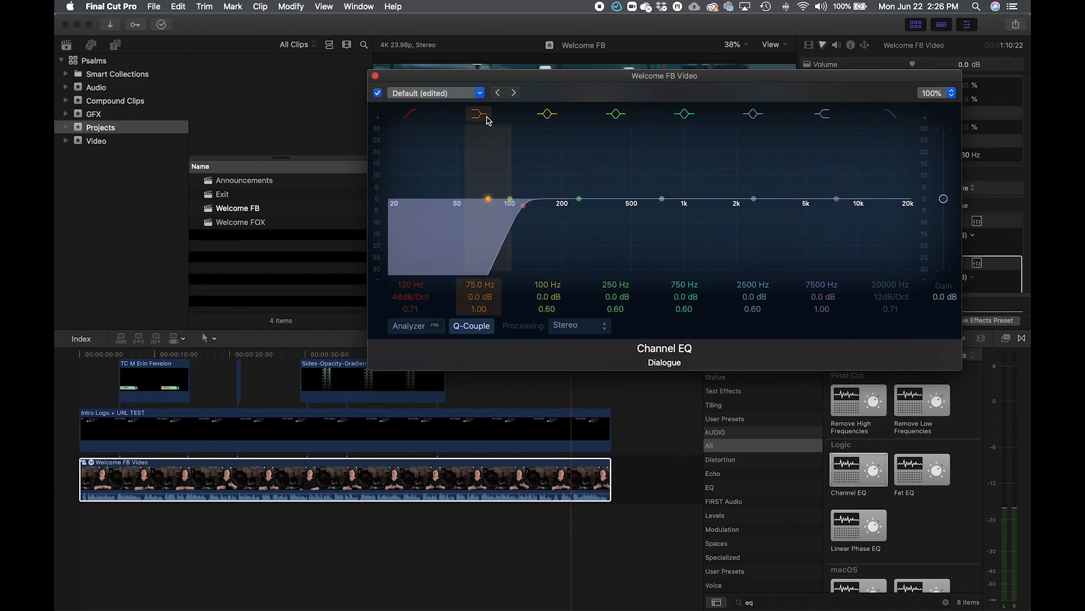
# Set the EQ's low shelf to +5.0 dB at 88 Hz and the yellow bell band to -3.5 dB at 144 Hz.
pyautogui.moveTo(488, 170); pyautogui.dragTo(508, 152)
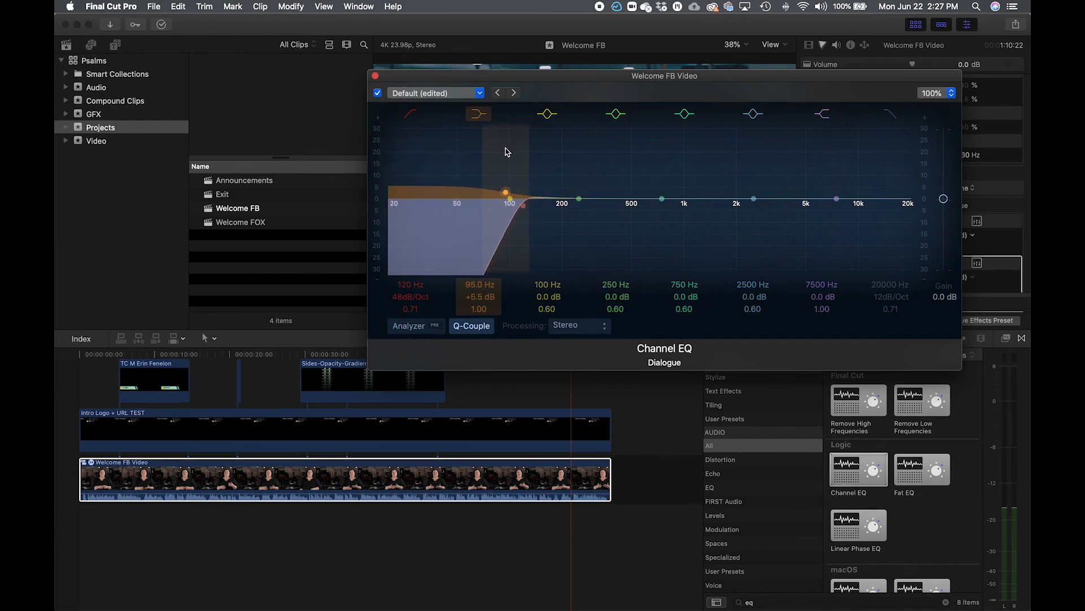
pyautogui.moveTo(505, 152)
pyautogui.mouseDown()
pyautogui.moveTo(499, 175)
pyautogui.moveTo(501, 155)
pyautogui.mouseUp()
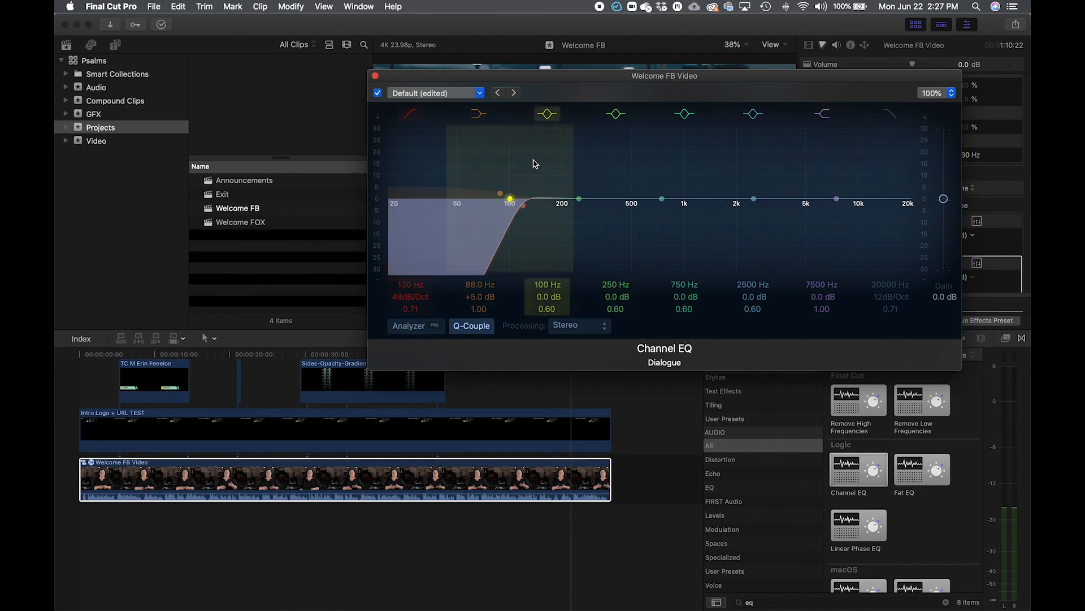
pyautogui.moveTo(533, 163); pyautogui.dragTo(571, 160)
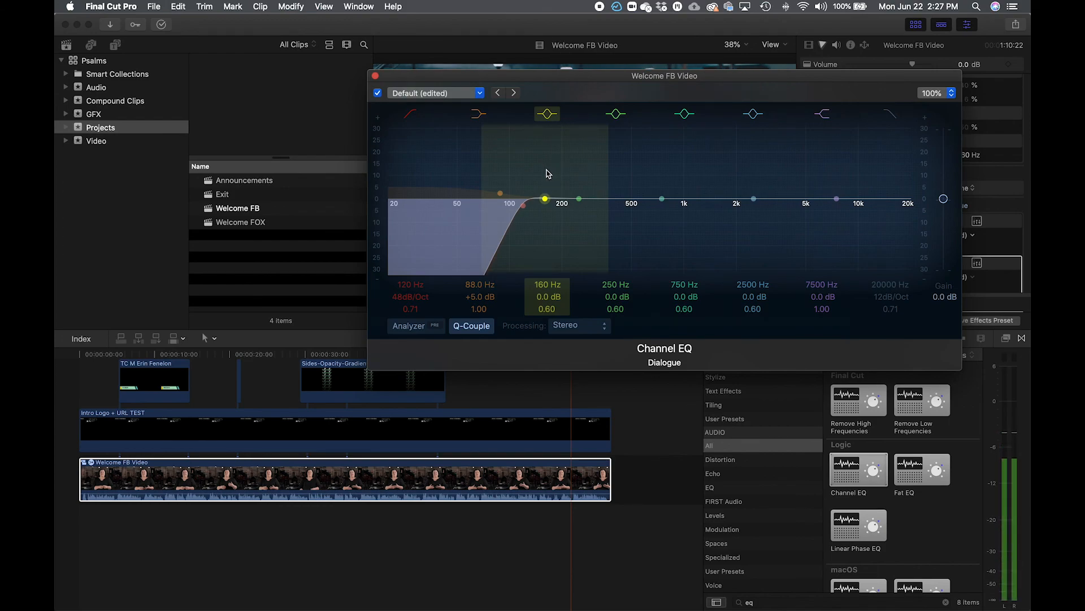
pyautogui.moveTo(547, 173)
pyautogui.mouseDown()
pyautogui.moveTo(552, 51)
pyautogui.moveTo(546, 218)
pyautogui.moveTo(545, 167)
pyautogui.mouseUp()
pyautogui.press('space')
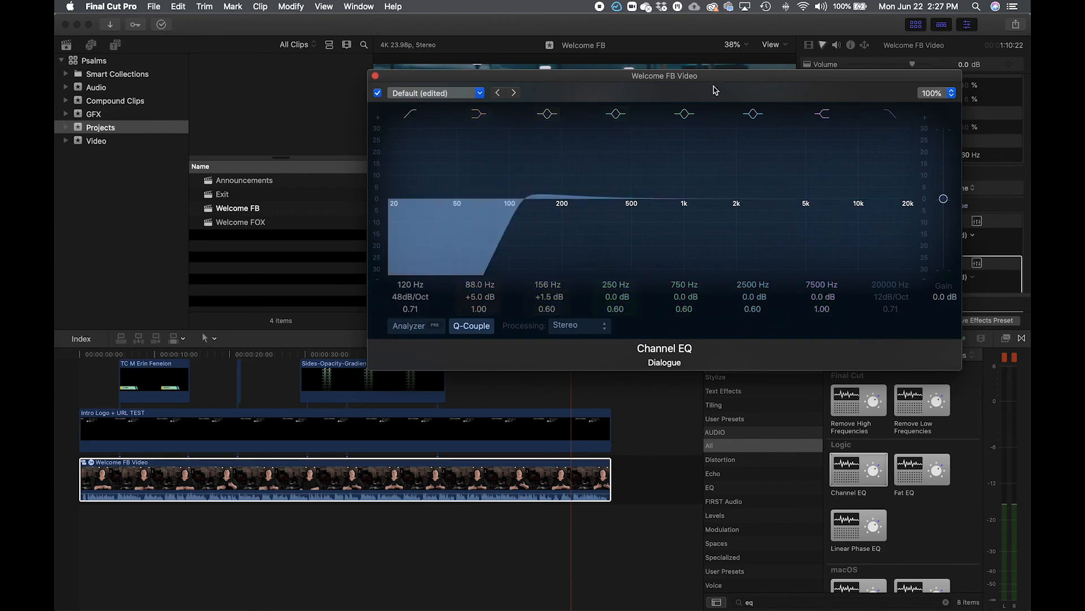
pyautogui.moveTo(547, 166)
pyautogui.mouseDown()
pyautogui.moveTo(544, 69)
pyautogui.moveTo(551, 324)
pyautogui.moveTo(578, 193)
pyautogui.moveTo(552, 212)
pyautogui.moveTo(548, 112)
pyautogui.moveTo(542, 186)
pyautogui.moveTo(543, 171)
pyautogui.mouseUp()
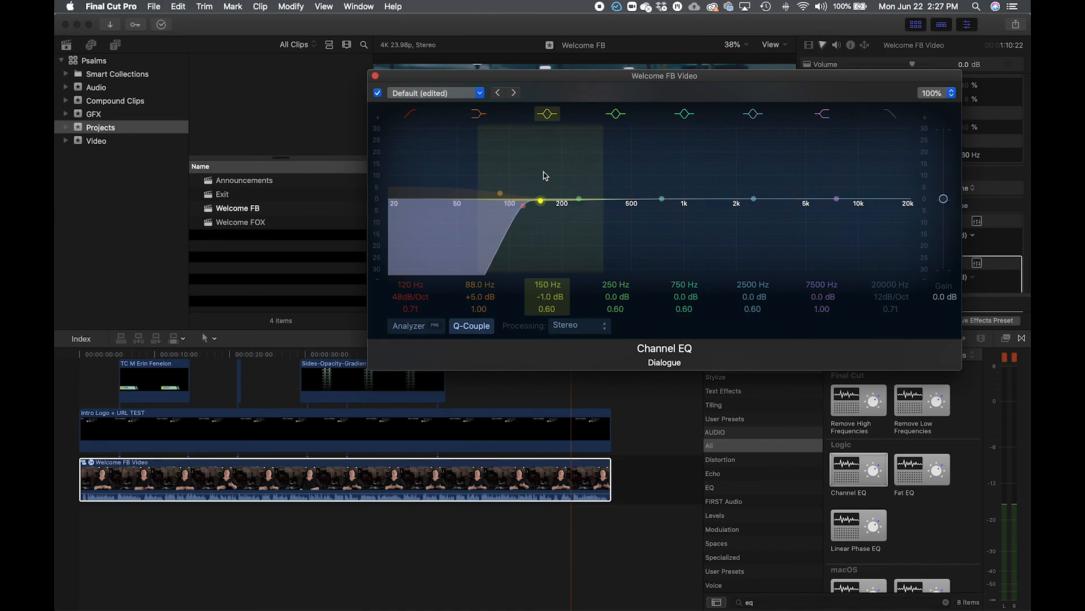
pyautogui.press('space')
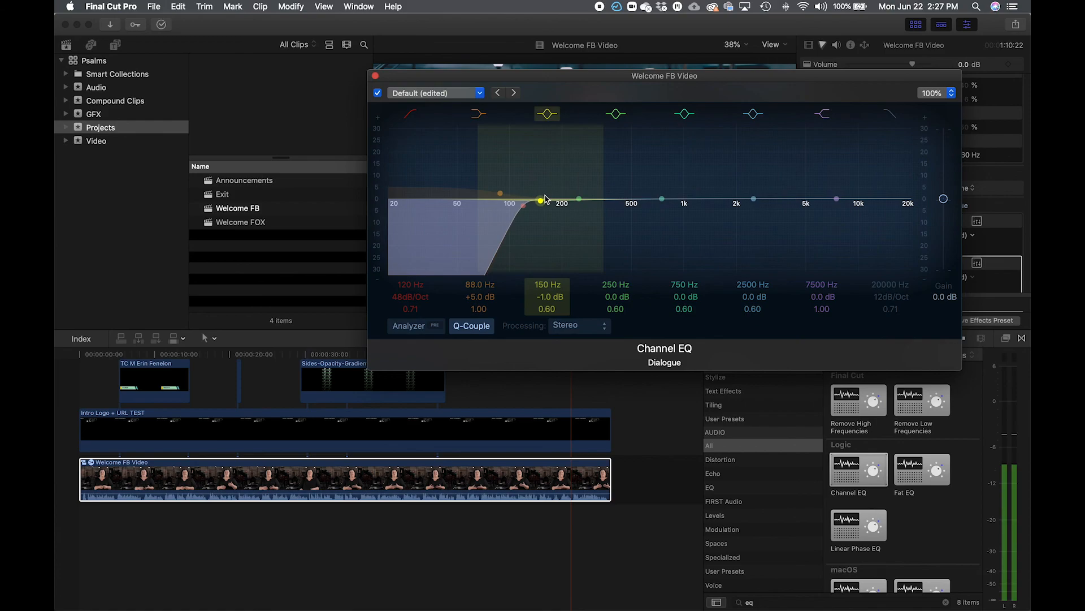
pyautogui.moveTo(541, 201)
pyautogui.mouseDown()
pyautogui.moveTo(550, 140)
pyautogui.moveTo(542, 208)
pyautogui.mouseUp()
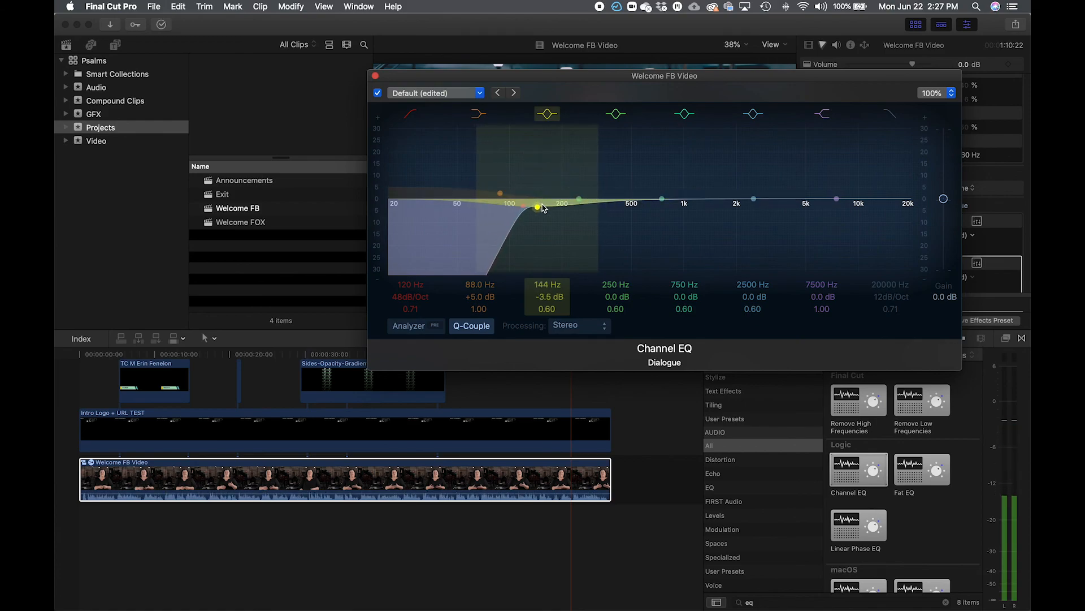
pyautogui.press('space')
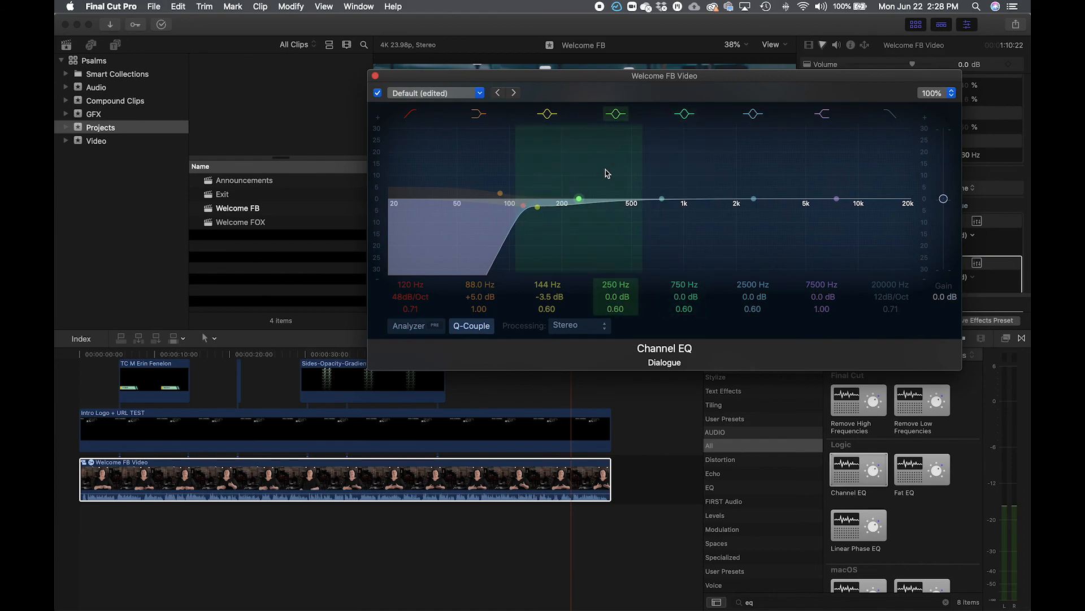
# Sweep the Channel EQ's green bell band boosted during playback, and set it to -1.5 dB at 305 Hz.
pyautogui.moveTo(606, 174); pyautogui.dragTo(602, 46)
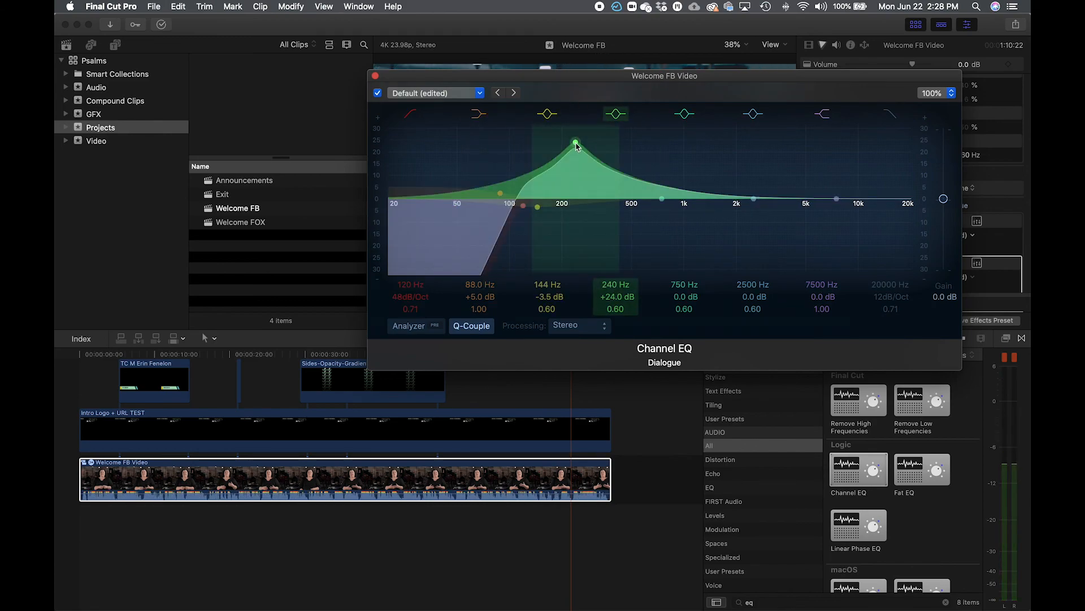
pyautogui.moveTo(577, 146); pyautogui.dragTo(584, 54)
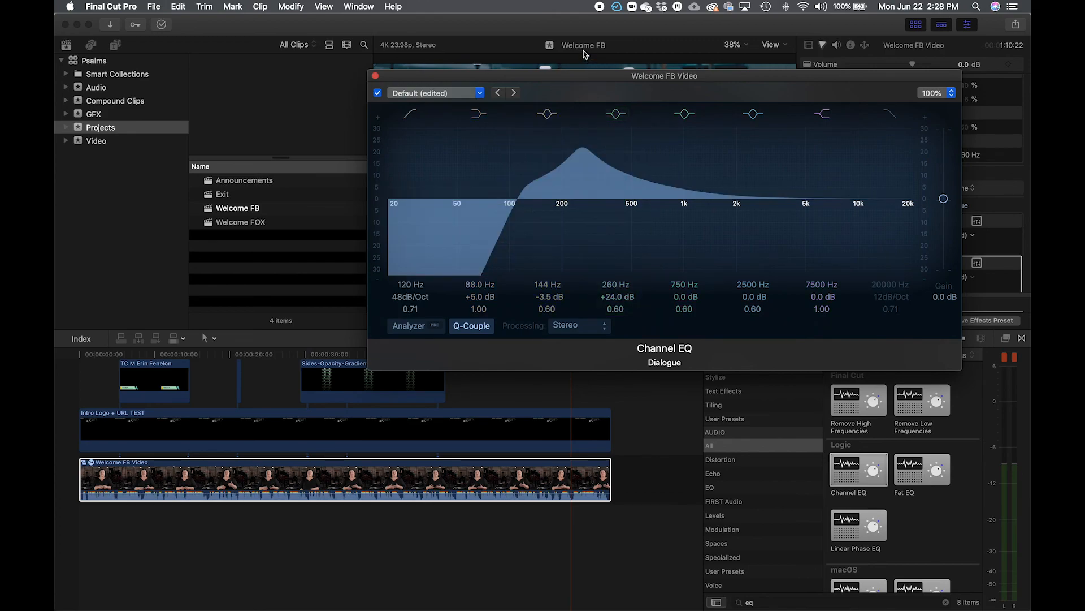
pyautogui.moveTo(583, 153)
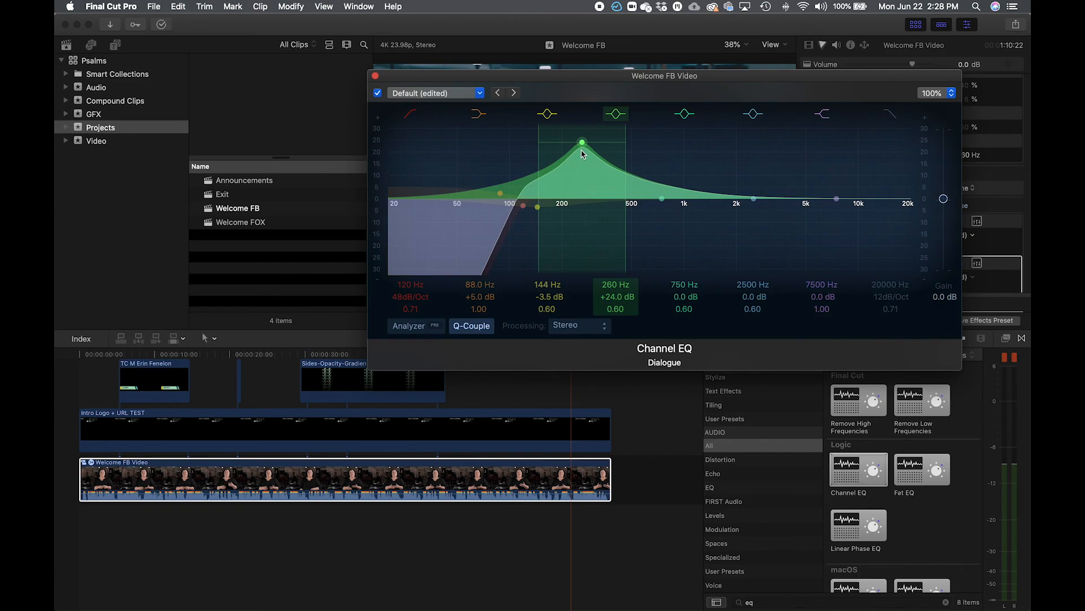
pyautogui.moveTo(583, 154); pyautogui.dragTo(596, 106)
pyautogui.press('space')
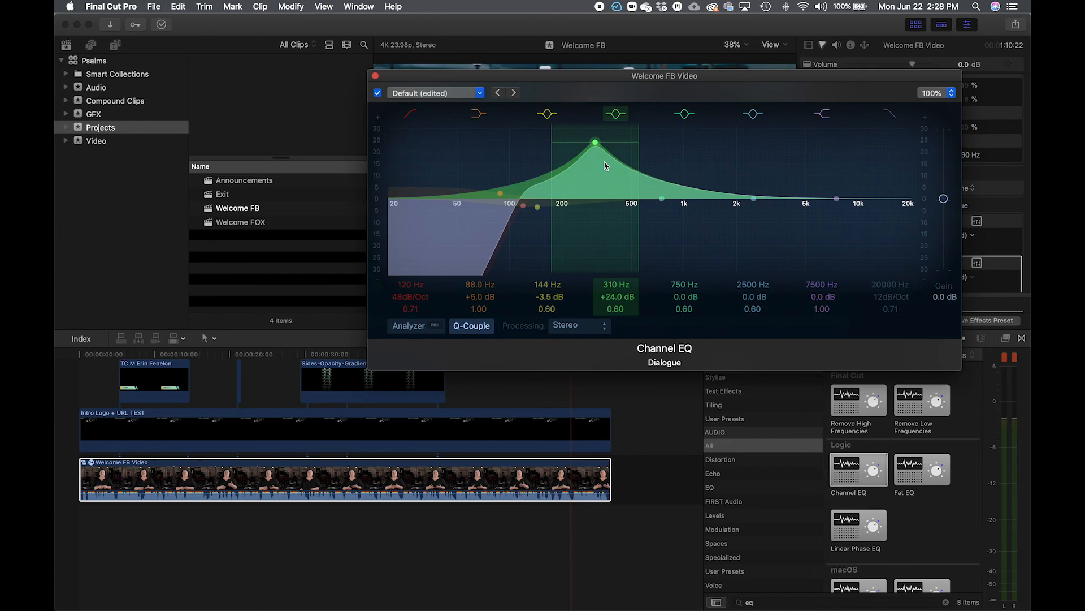
pyautogui.moveTo(604, 166); pyautogui.dragTo(604, 242)
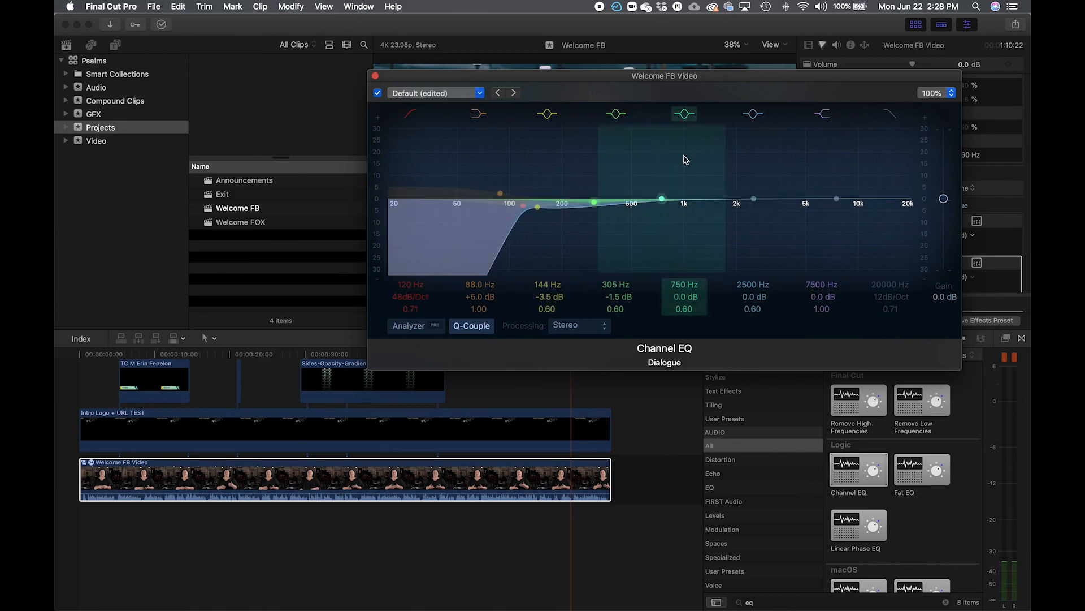
# Sweep the EQ's 750 Hz teal bell band boosted, and set it to -6.5 dB at 1660 Hz with a Q of 2.60.
pyautogui.moveTo(686, 162); pyautogui.dragTo(754, 6)
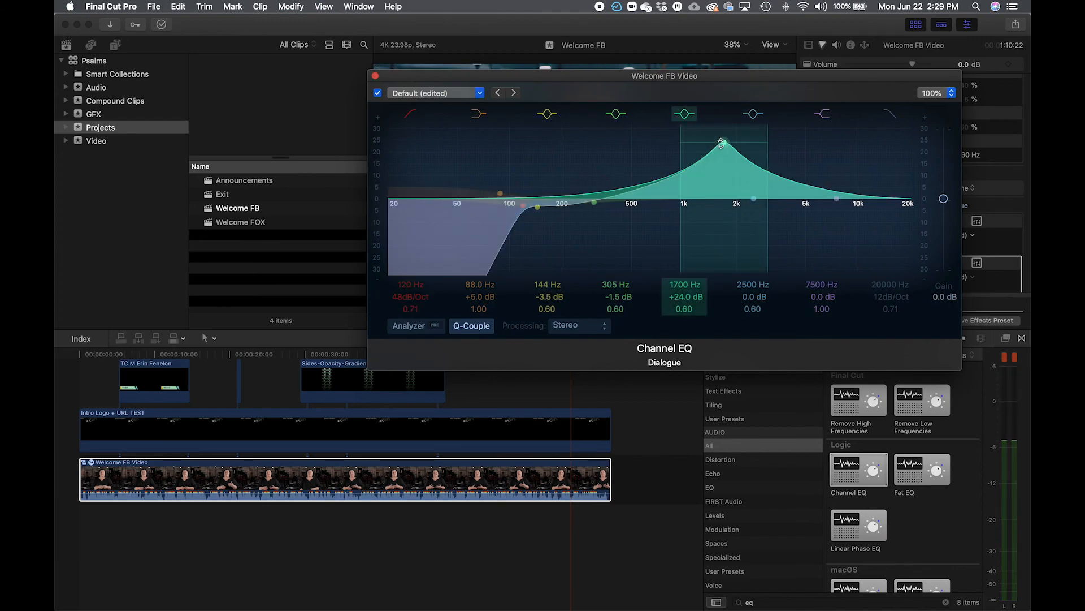
pyautogui.moveTo(722, 142); pyautogui.dragTo(729, 238)
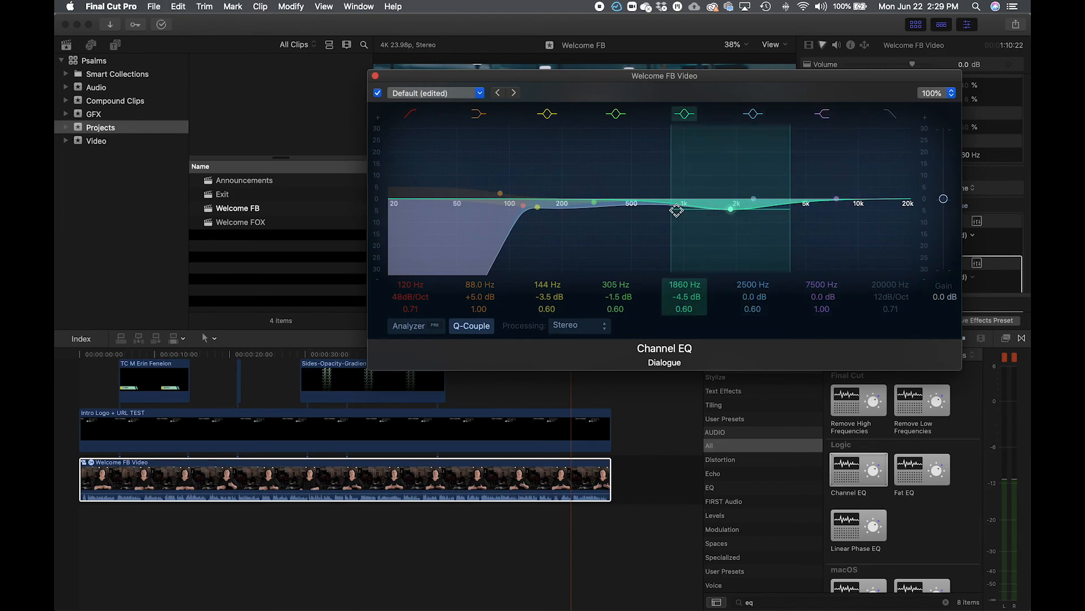
pyautogui.moveTo(674, 211); pyautogui.dragTo(690, 209)
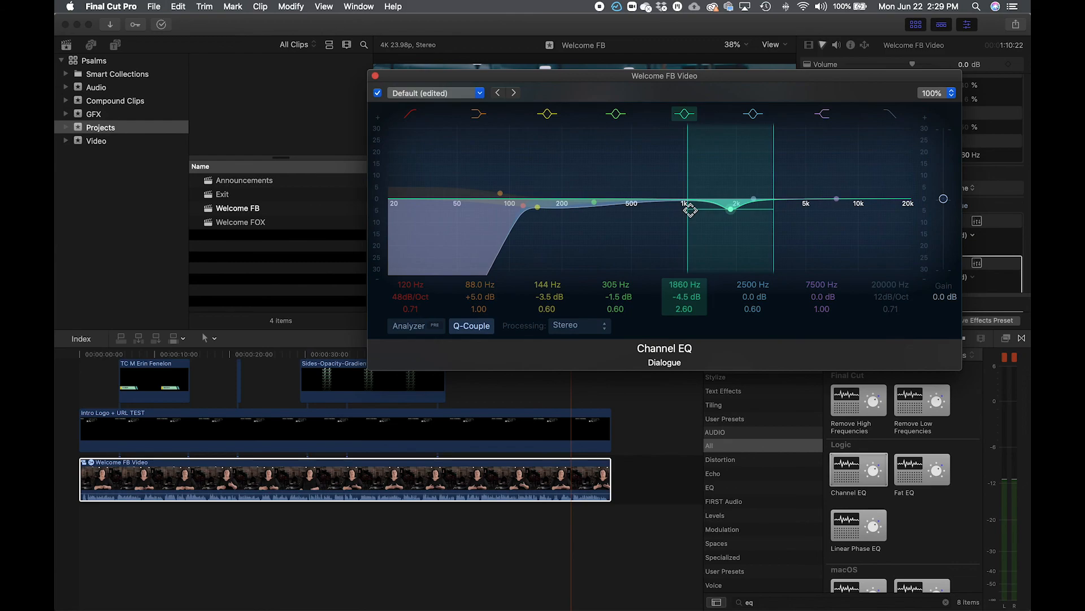
pyautogui.moveTo(733, 212)
pyautogui.mouseDown()
pyautogui.moveTo(738, 133)
pyautogui.moveTo(711, 108)
pyautogui.moveTo(753, 107)
pyautogui.moveTo(742, 106)
pyautogui.moveTo(721, 121)
pyautogui.moveTo(724, 220)
pyautogui.mouseUp()
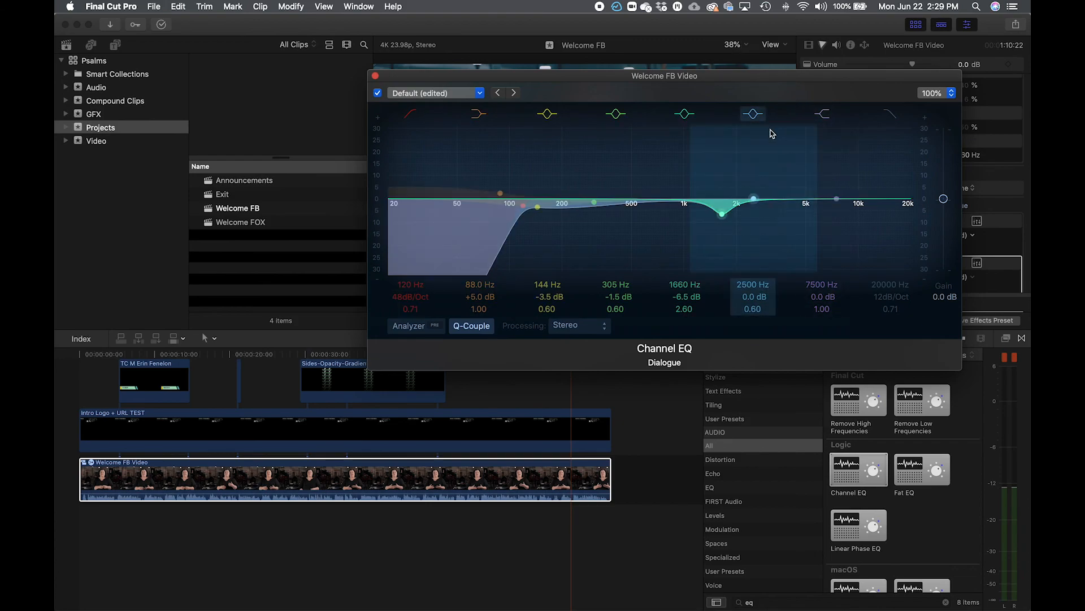
# Sweep the EQ's blue bell band boosted, and set it to -7.0 dB at 2800 Hz with a Q of 2.50.
pyautogui.moveTo(773, 192); pyautogui.dragTo(777, 79)
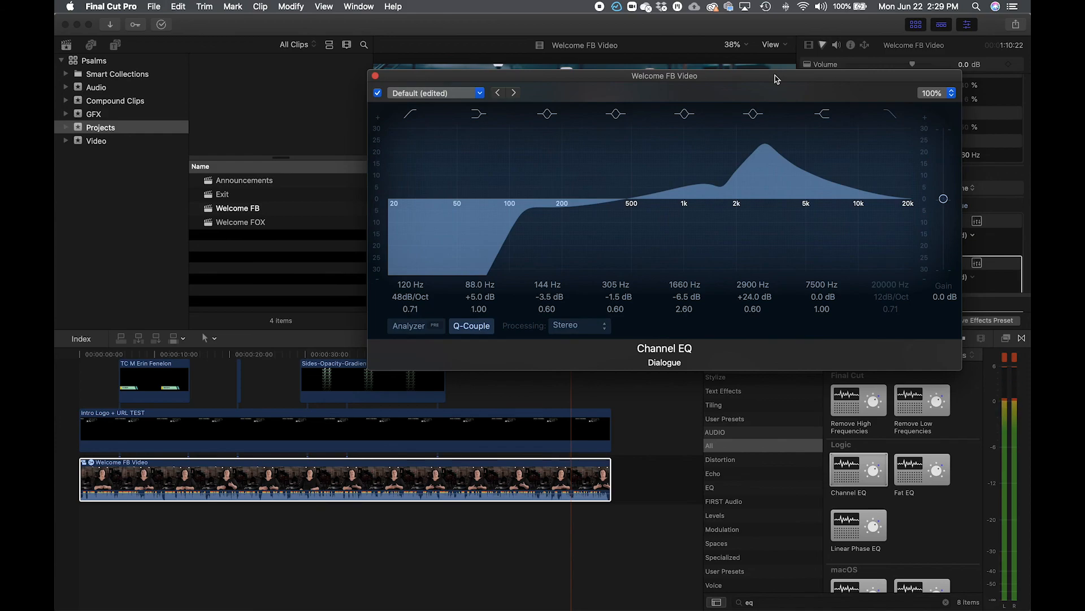
pyautogui.press('XF86AudioRaiseVolume')
pyautogui.moveTo(767, 144)
pyautogui.mouseDown()
pyautogui.moveTo(818, 133)
pyautogui.moveTo(773, 124)
pyautogui.moveTo(764, 151)
pyautogui.mouseUp()
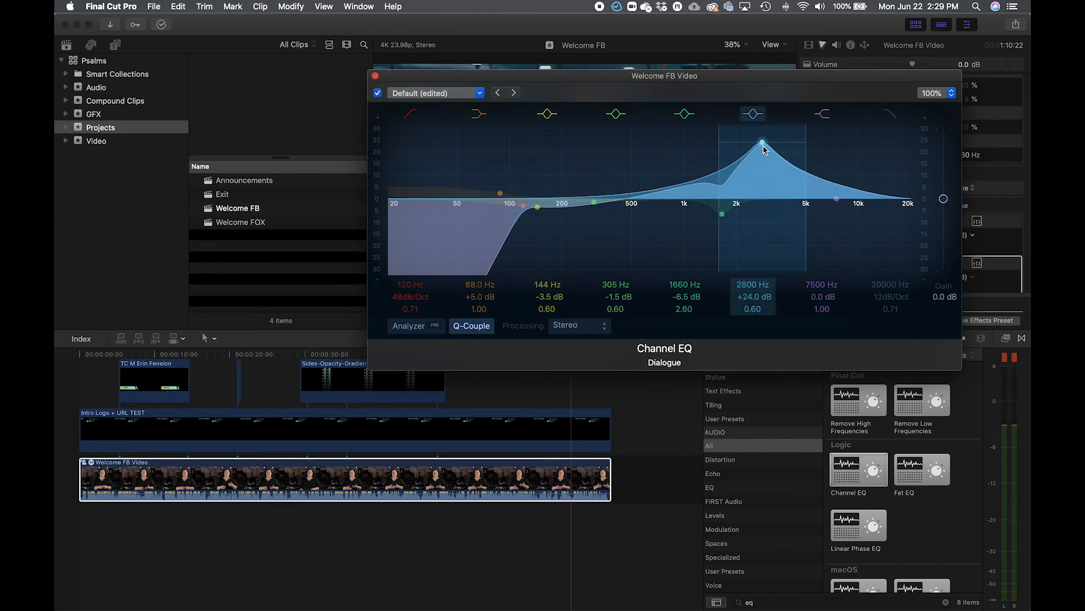
pyautogui.press('XF86AudioRaiseVolume')
pyautogui.moveTo(765, 150); pyautogui.dragTo(770, 226)
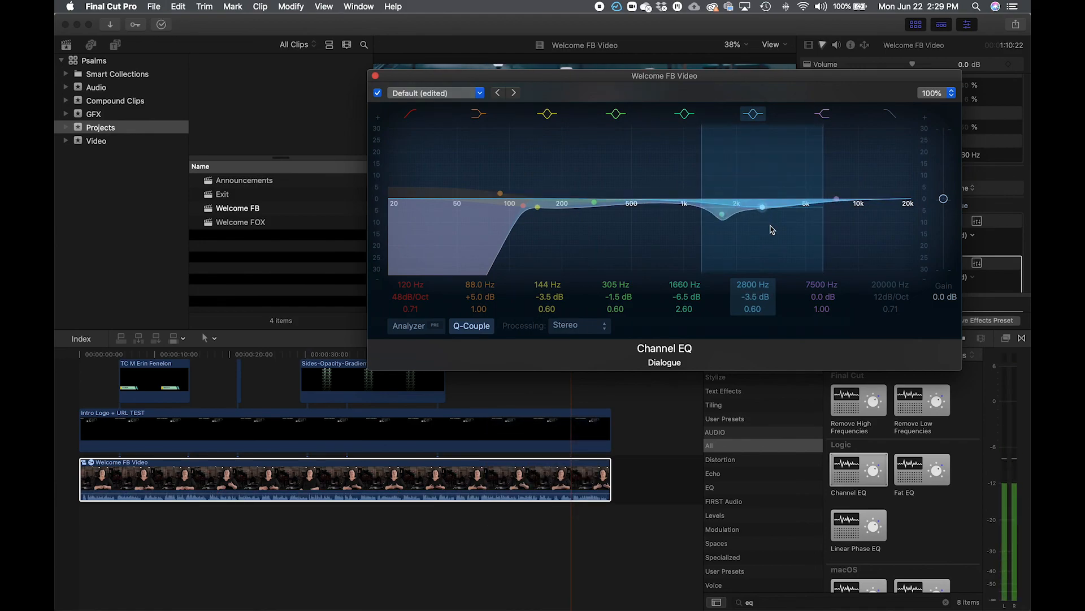
pyautogui.moveTo(702, 180); pyautogui.dragTo(718, 180)
pyautogui.moveTo(763, 207)
pyautogui.mouseDown()
pyautogui.moveTo(760, 182)
pyautogui.moveTo(763, 222)
pyautogui.mouseUp()
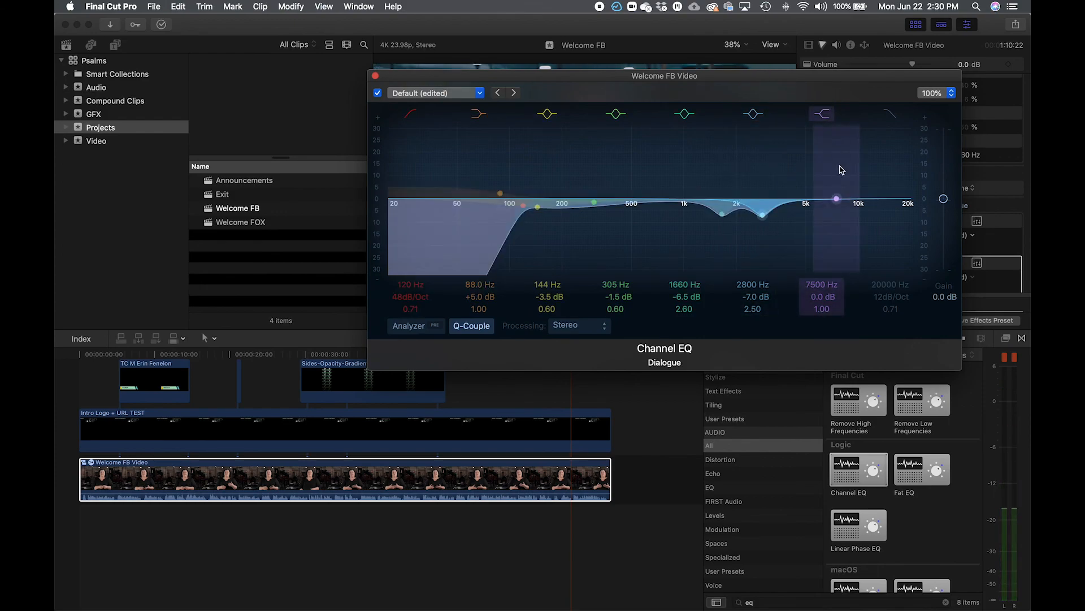
# Set the EQ's high shelf to +2.5 dB at 7800 Hz and enable the high-cut filter at 16800 Hz with a 48 dB/Oct slope.
pyautogui.moveTo(838, 199)
pyautogui.mouseDown()
pyautogui.moveTo(848, 83)
pyautogui.moveTo(840, 205)
pyautogui.moveTo(886, 182)
pyautogui.moveTo(886, 217)
pyautogui.moveTo(841, 191)
pyautogui.mouseUp()
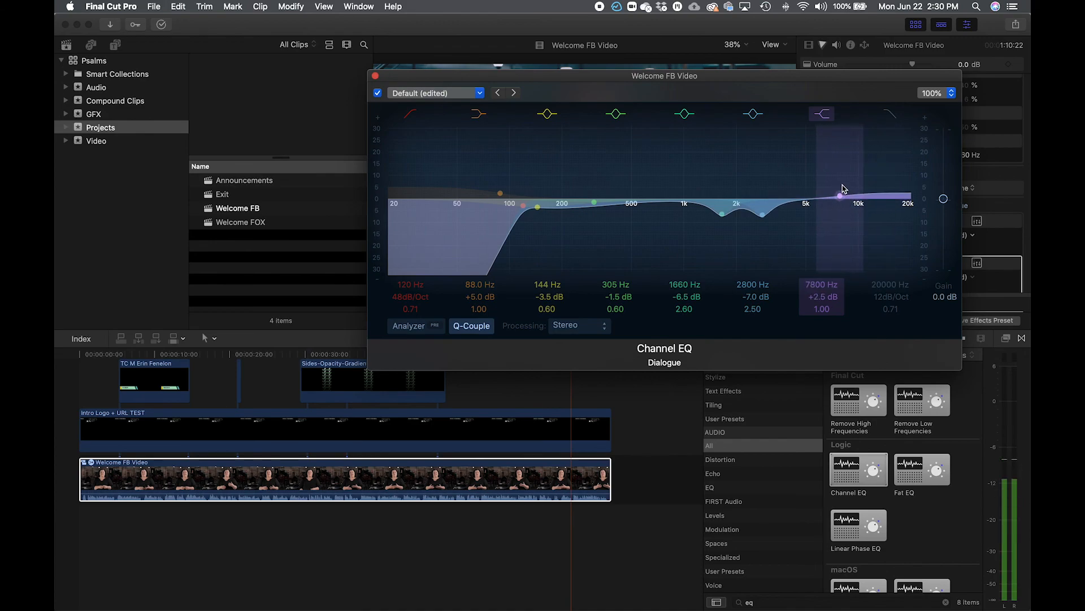
pyautogui.click(893, 114)
pyautogui.moveTo(886, 301); pyautogui.dragTo(933, 281)
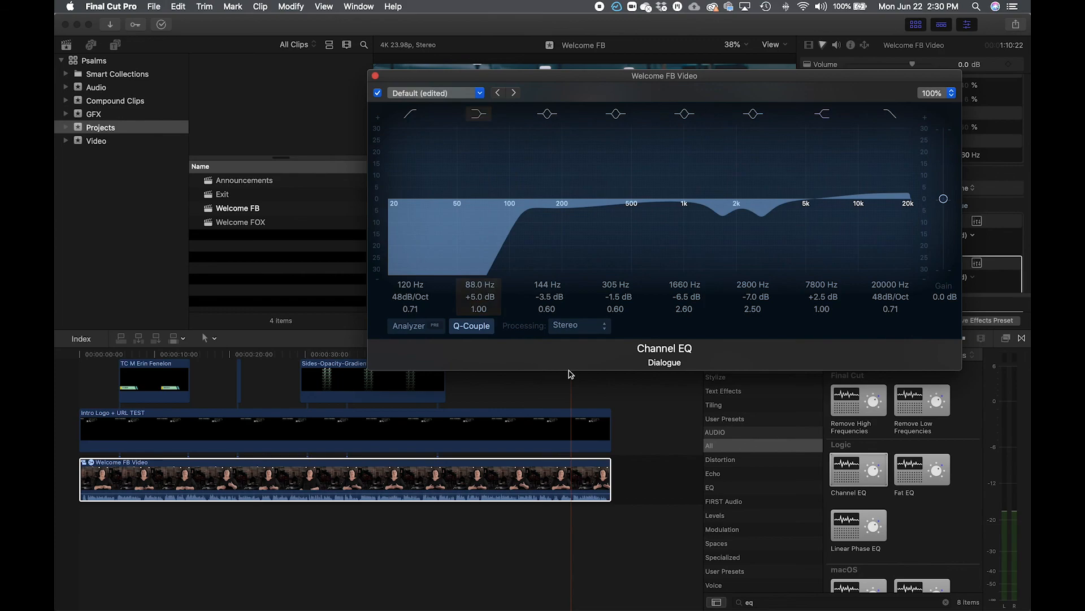
pyautogui.moveTo(880, 289); pyautogui.dragTo(880, 314)
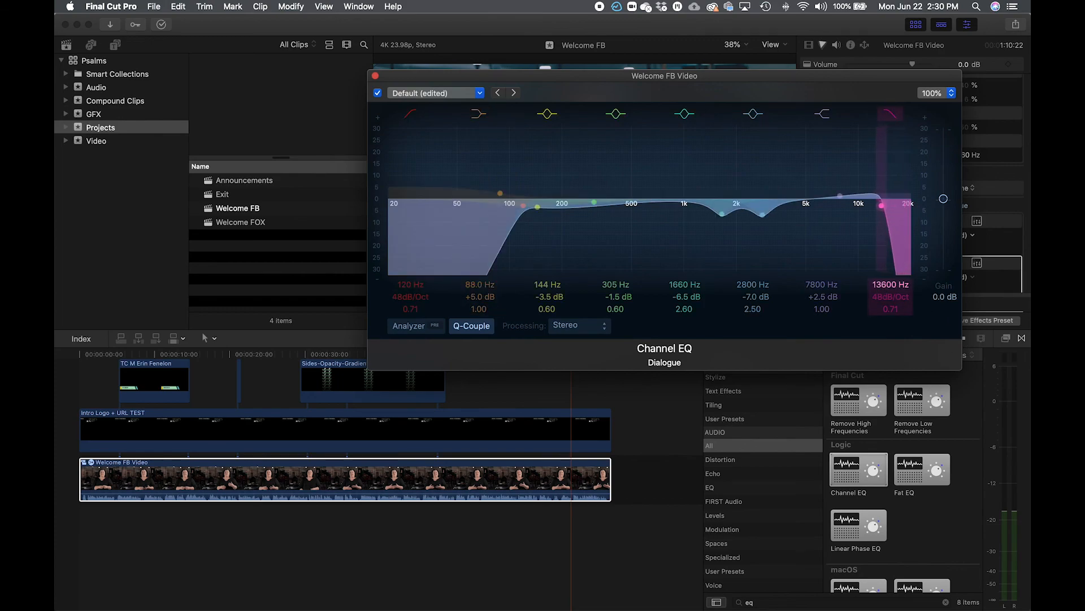
pyautogui.press('space')
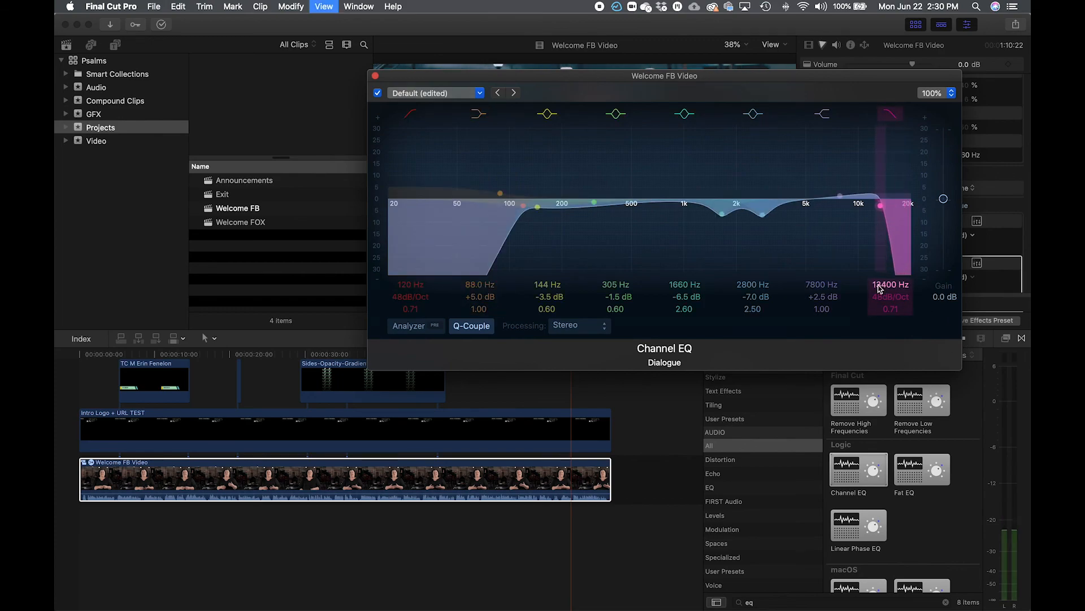
pyautogui.moveTo(885, 292); pyautogui.dragTo(885, 280)
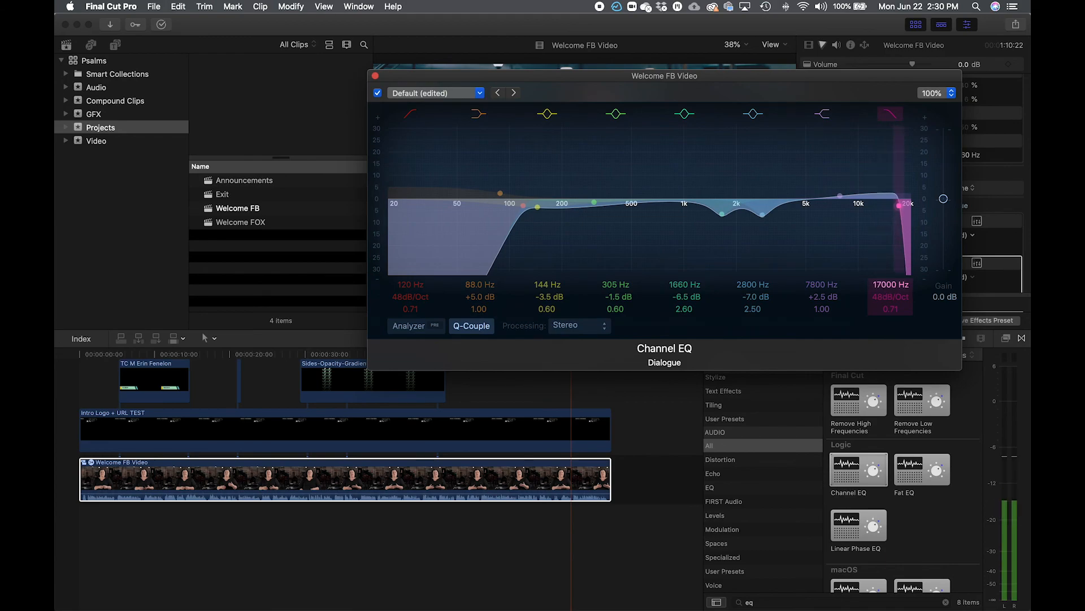
pyautogui.press('space')
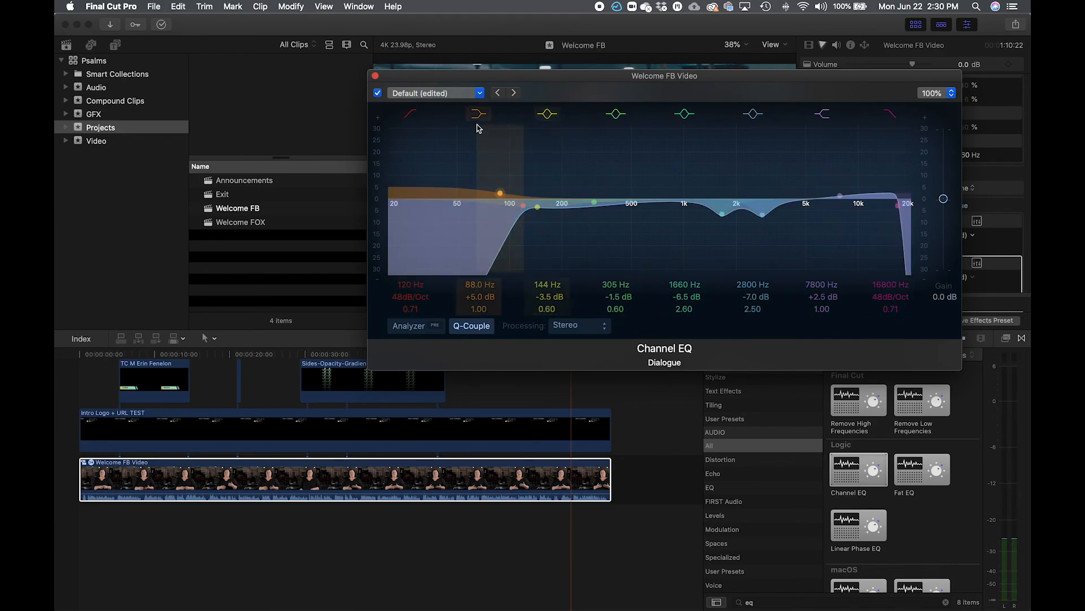
# Play the clip from about 20 seconds, compare the sound with the Channel EQ bypassed and enabled, and close its settings.
pyautogui.click(215, 354)
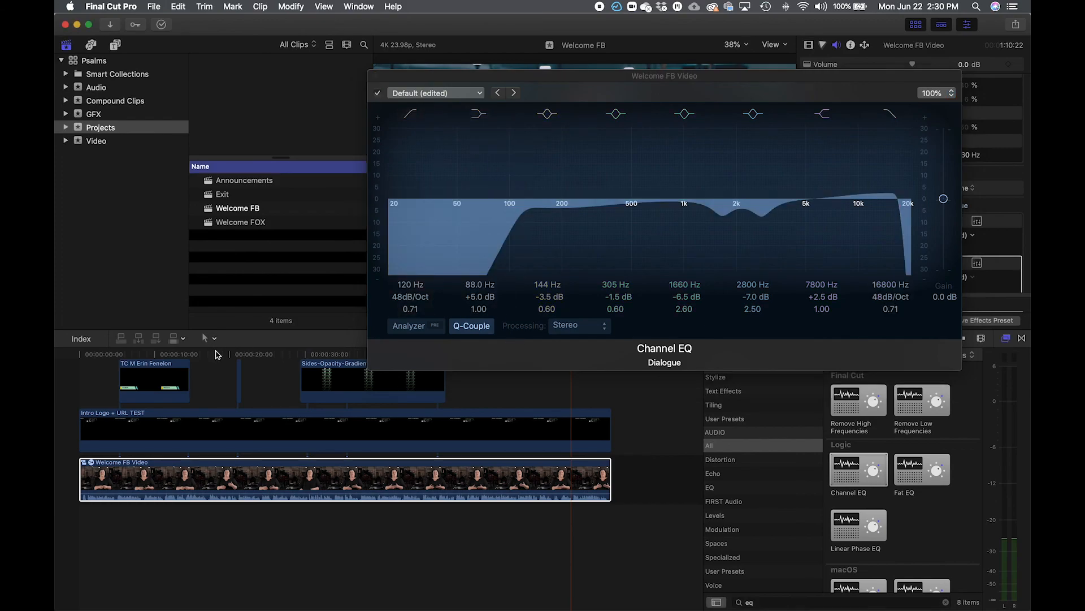
pyautogui.click(221, 354)
pyautogui.press('space')
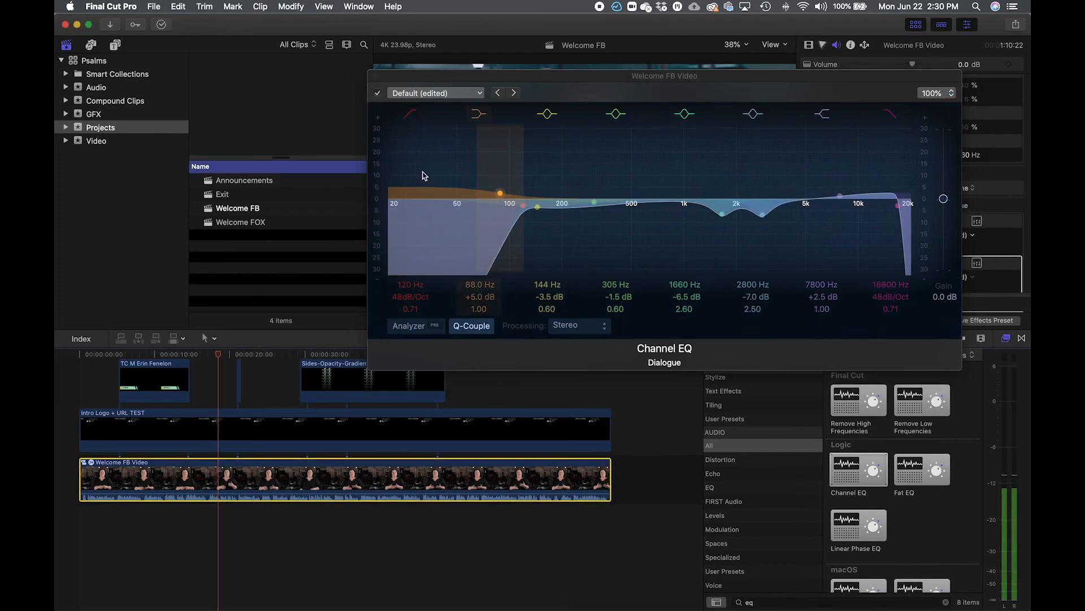
pyautogui.click(437, 327)
pyautogui.click(437, 328)
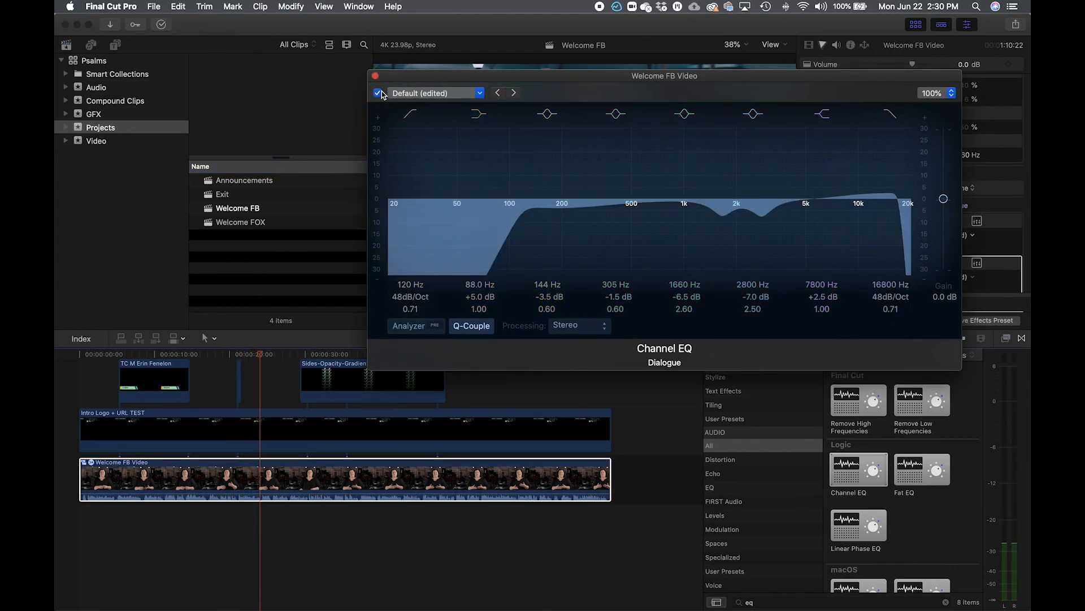
pyautogui.click(378, 94)
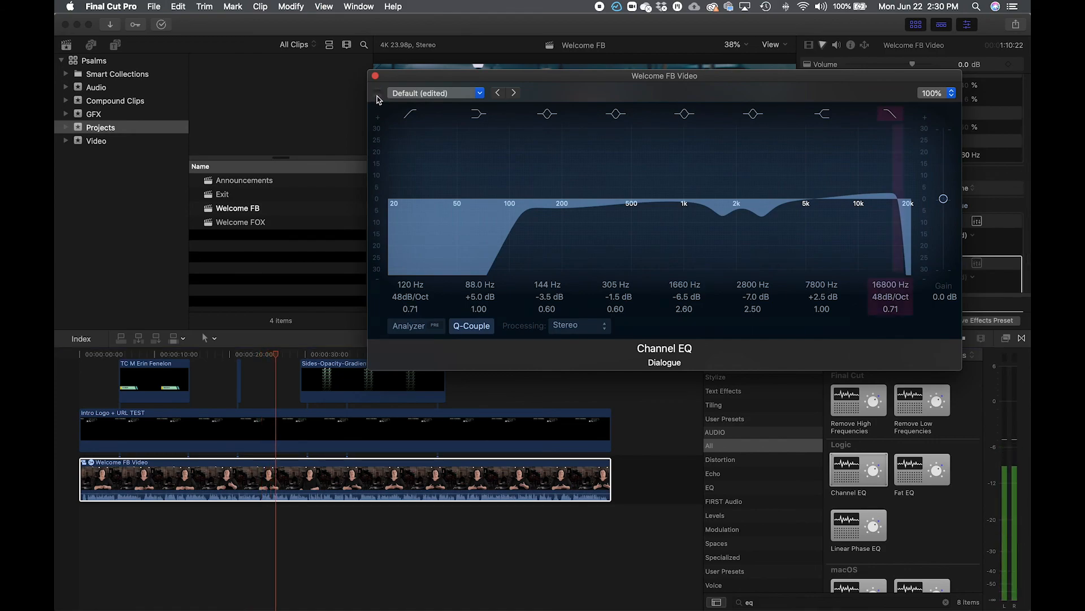
pyautogui.click(378, 94)
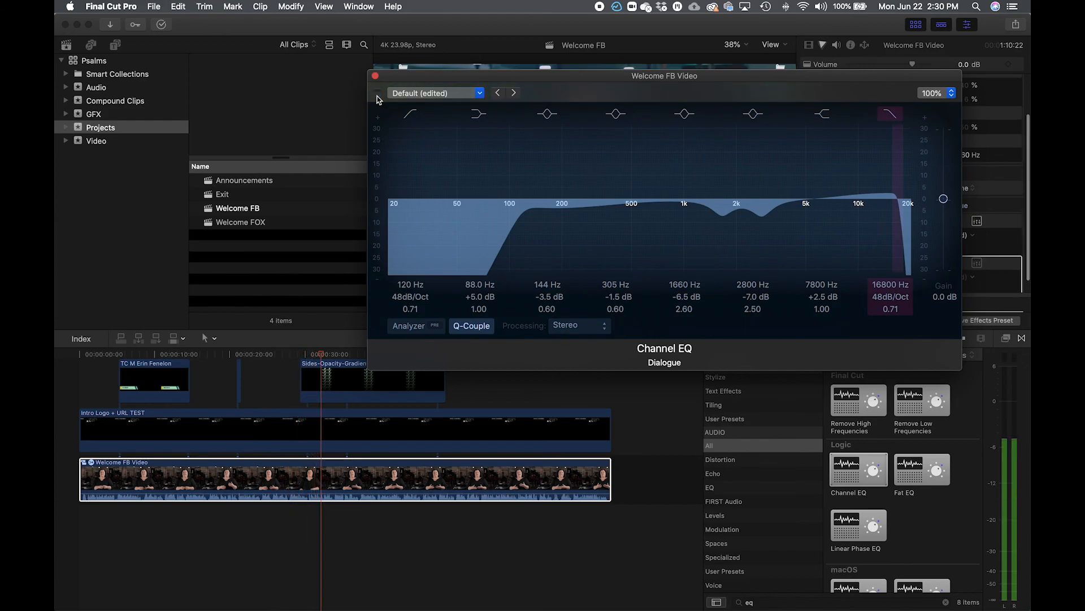
pyautogui.click(377, 94)
pyautogui.click(378, 94)
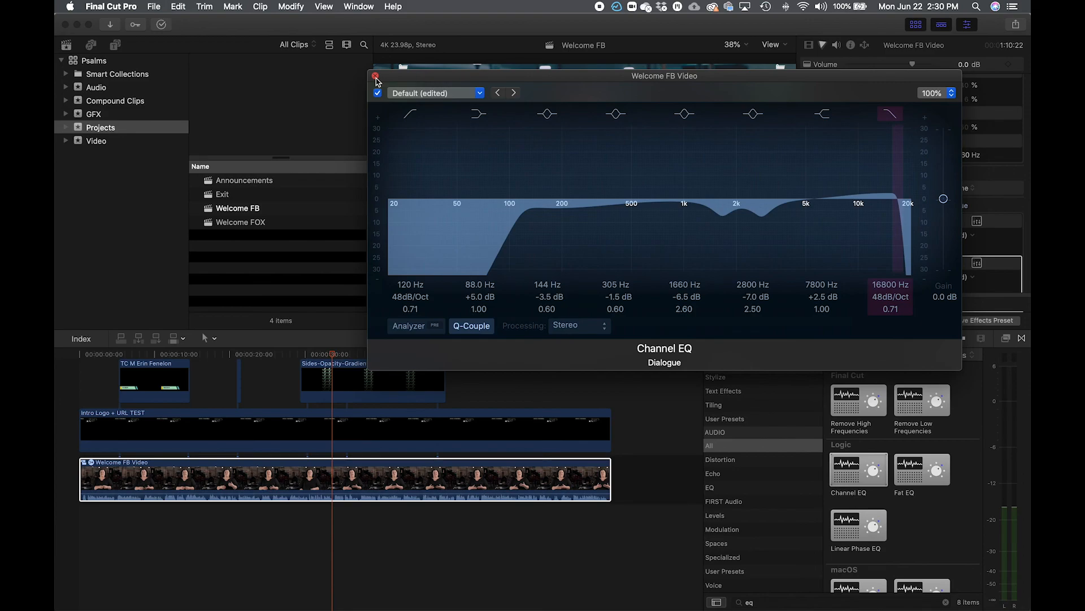
pyautogui.click(376, 76)
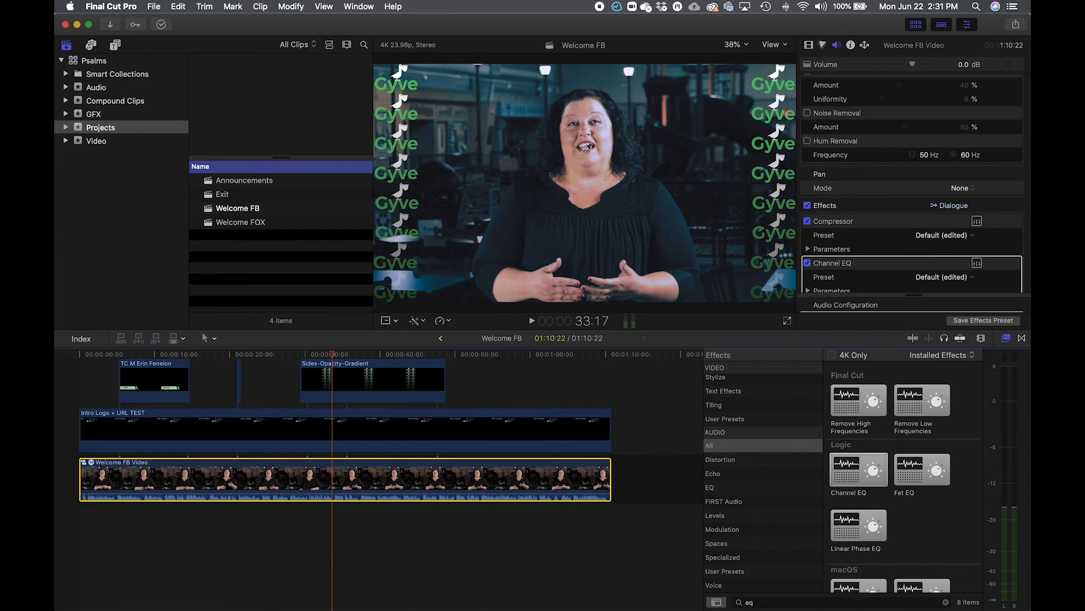
# Lower the red and orange saturation on the Hue vs Sat curve and add a yellow control point near the neutral line.
pyautogui.click(821, 45)
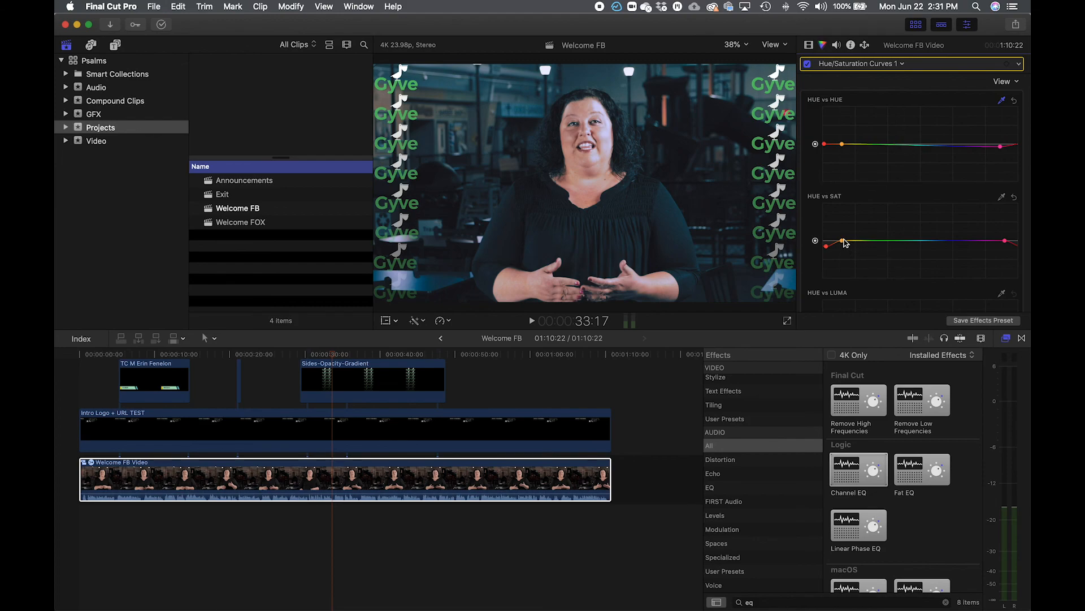
pyautogui.moveTo(842, 241); pyautogui.dragTo(844, 249)
pyautogui.moveTo(844, 245)
pyautogui.mouseDown()
pyautogui.moveTo(825, 258)
pyautogui.moveTo(843, 246)
pyautogui.mouseUp()
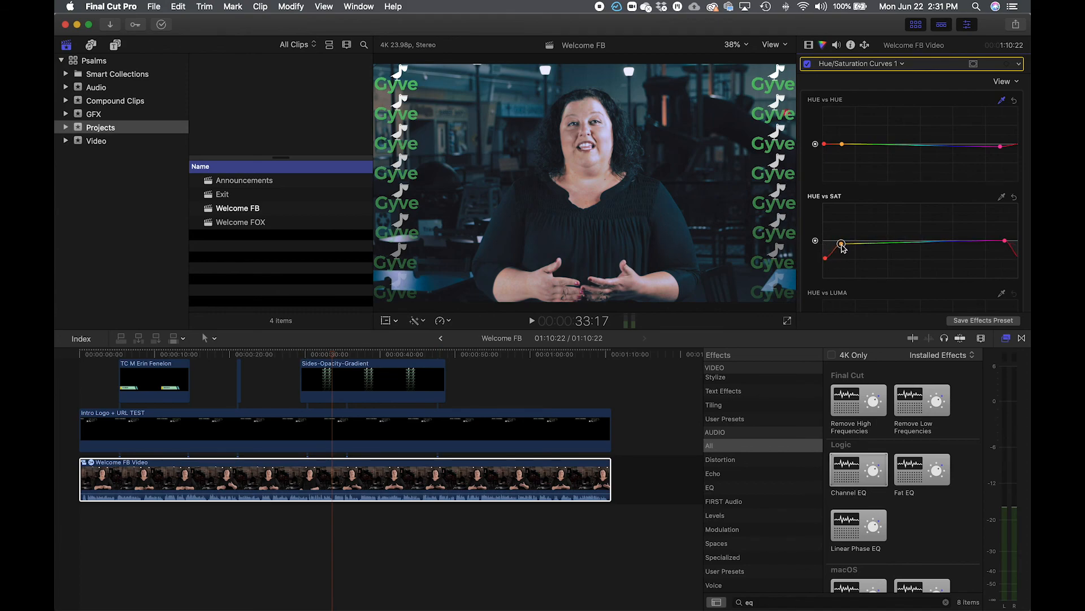
pyautogui.click(855, 240)
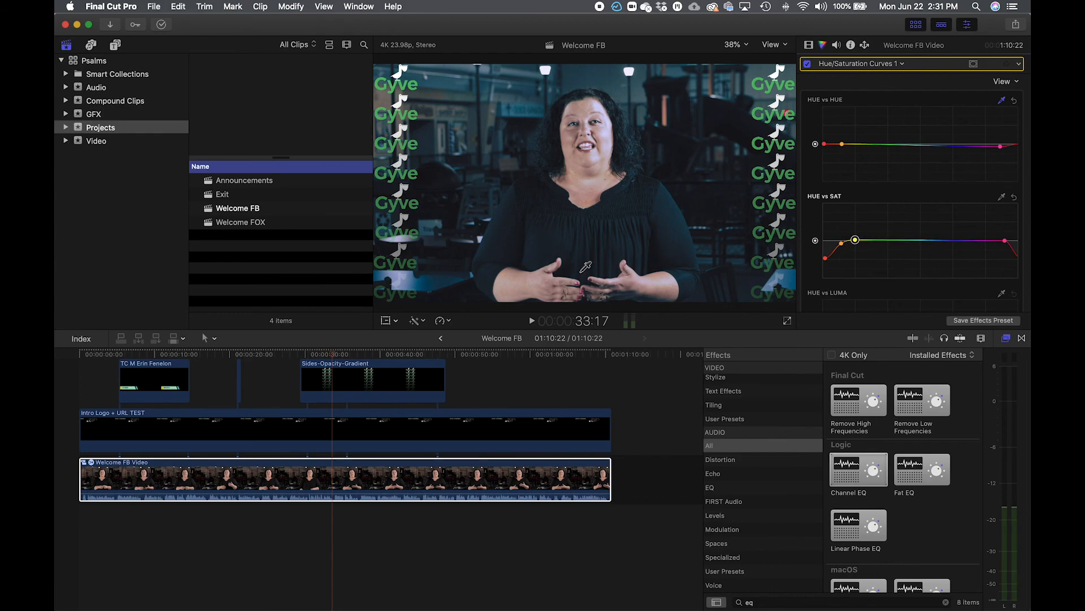
# Search the audio effects for "dee", apply the DeEsser to the Welcome FB Video clip, and display it among the clip's audio effects.
pyautogui.click(516, 489)
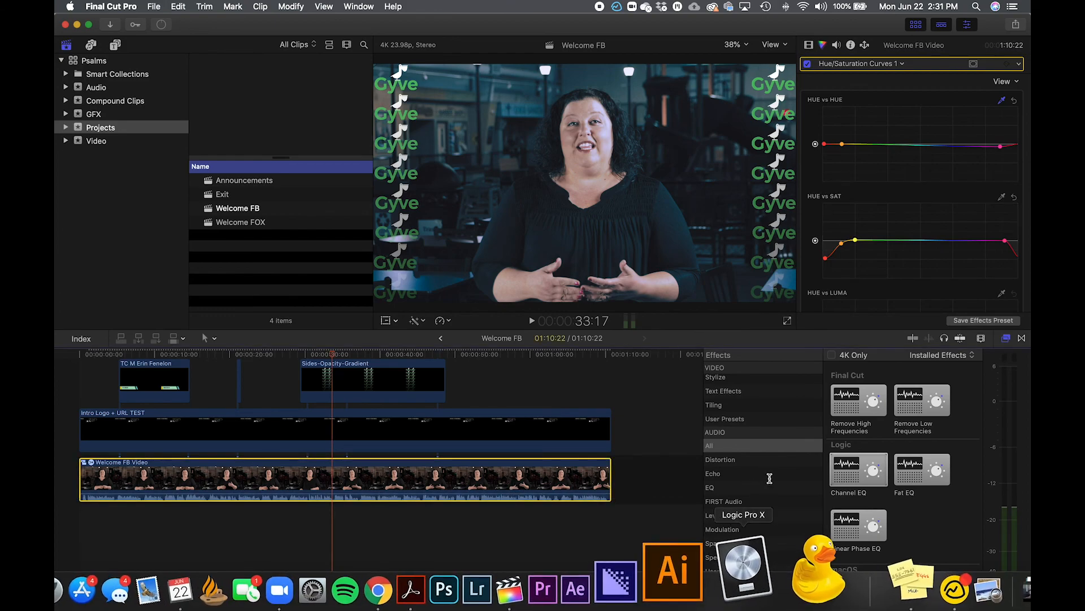
pyautogui.click(760, 603)
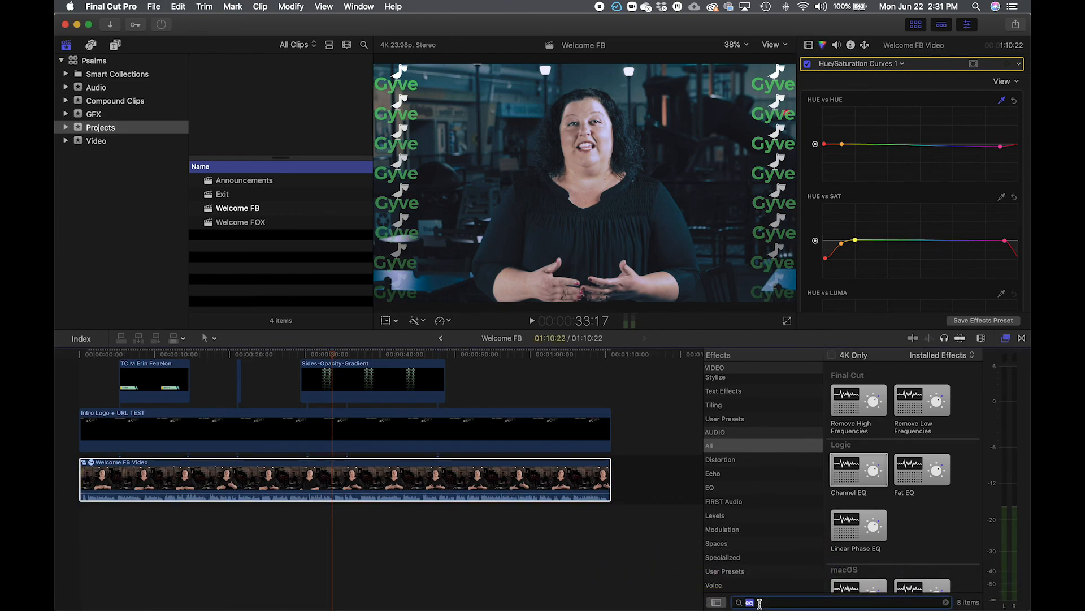
pyautogui.write('dee')
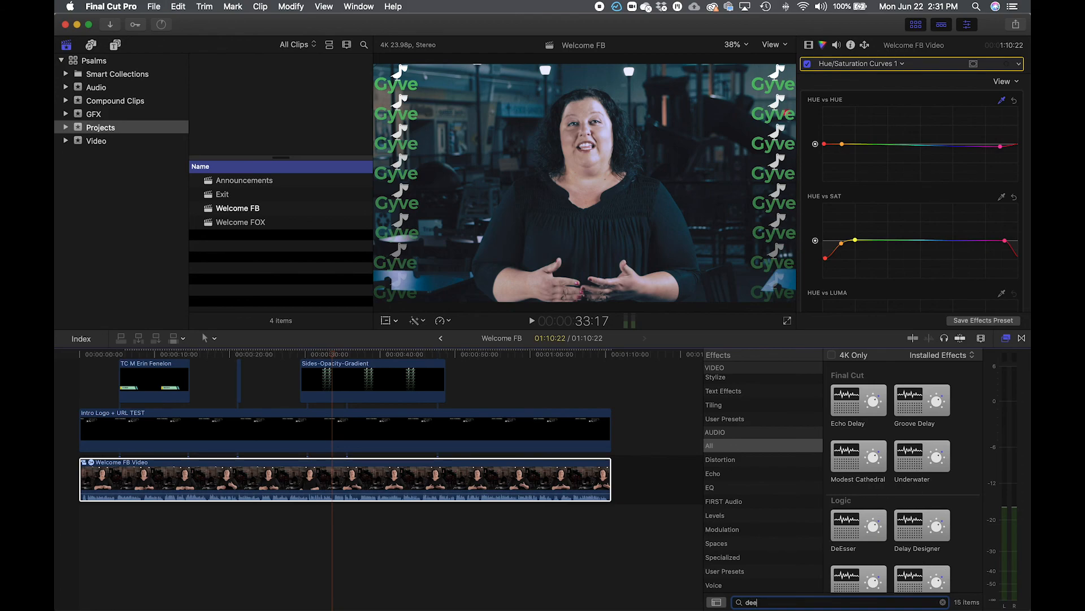
pyautogui.press('BackSpace')
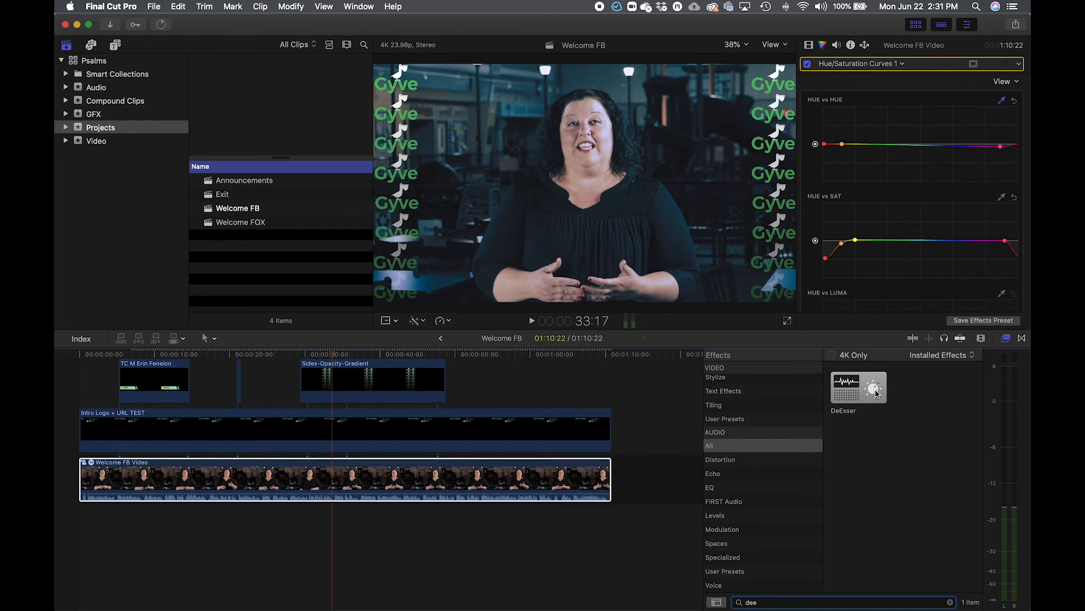
pyautogui.moveTo(876, 394); pyautogui.dragTo(467, 489)
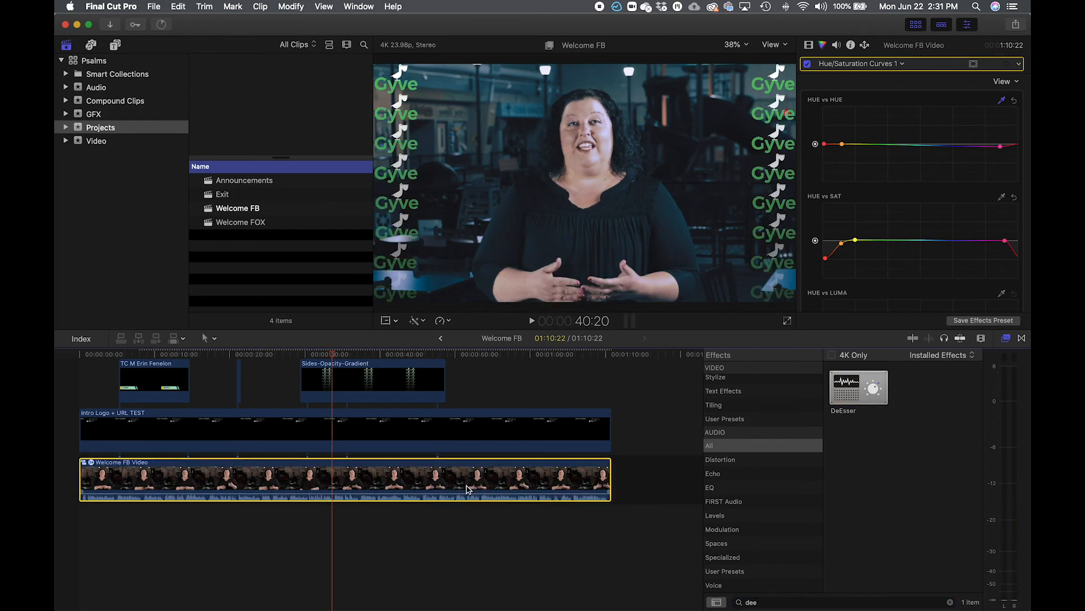
pyautogui.click(837, 47)
pyautogui.scroll(-5, 882, 226)
pyautogui.scroll(-3, 882, 227)
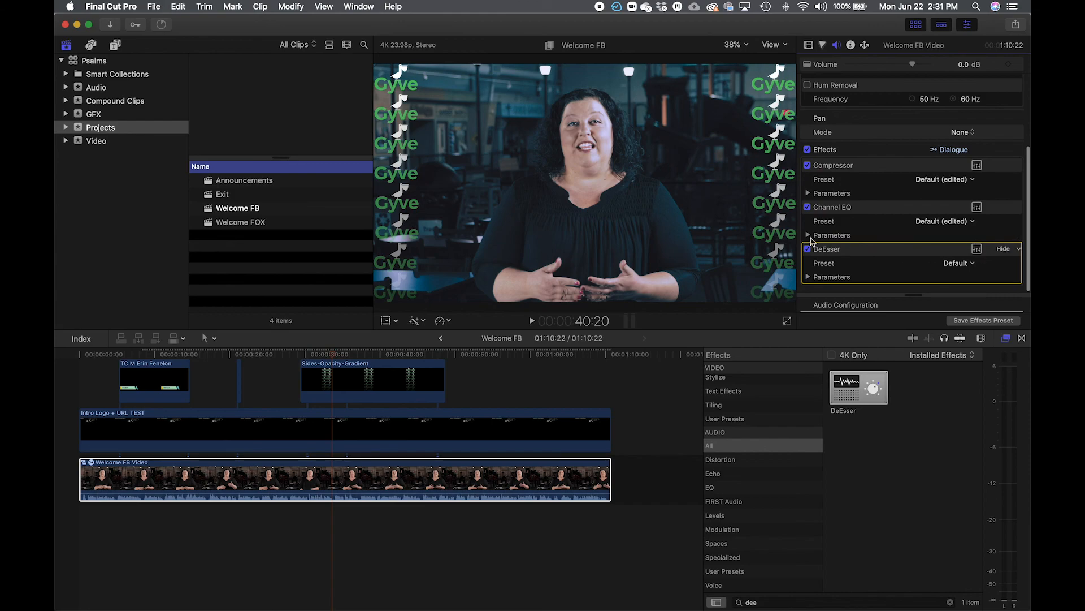
# Open the DeEsser's settings for the Welcome FB Video clip and play the timeline from about 18 seconds.
pyautogui.click(842, 244)
pyautogui.moveTo(315, 259); pyautogui.dragTo(585, 94)
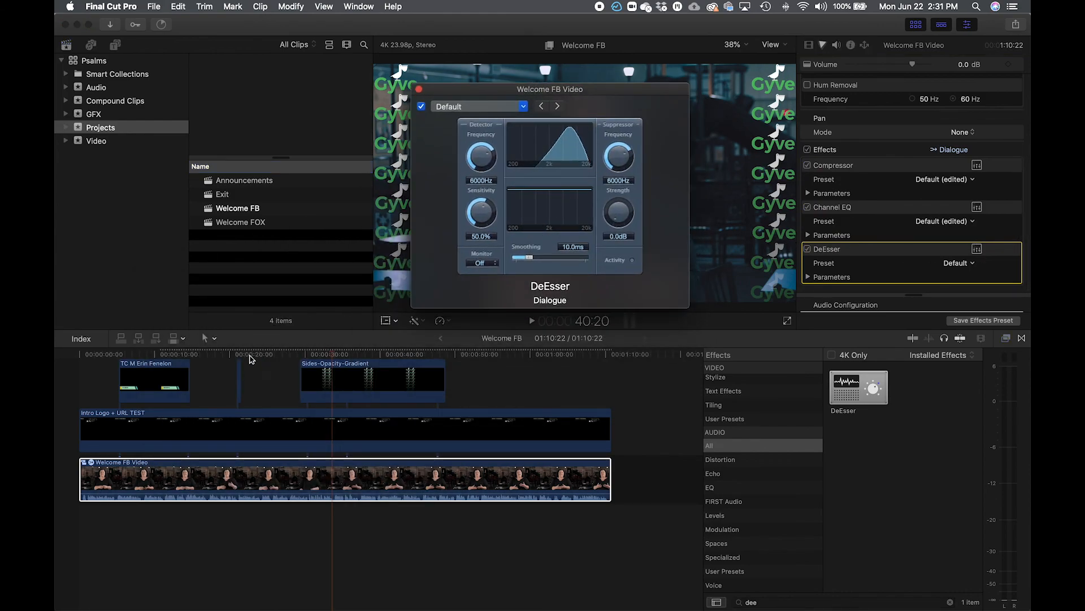
pyautogui.click(215, 360)
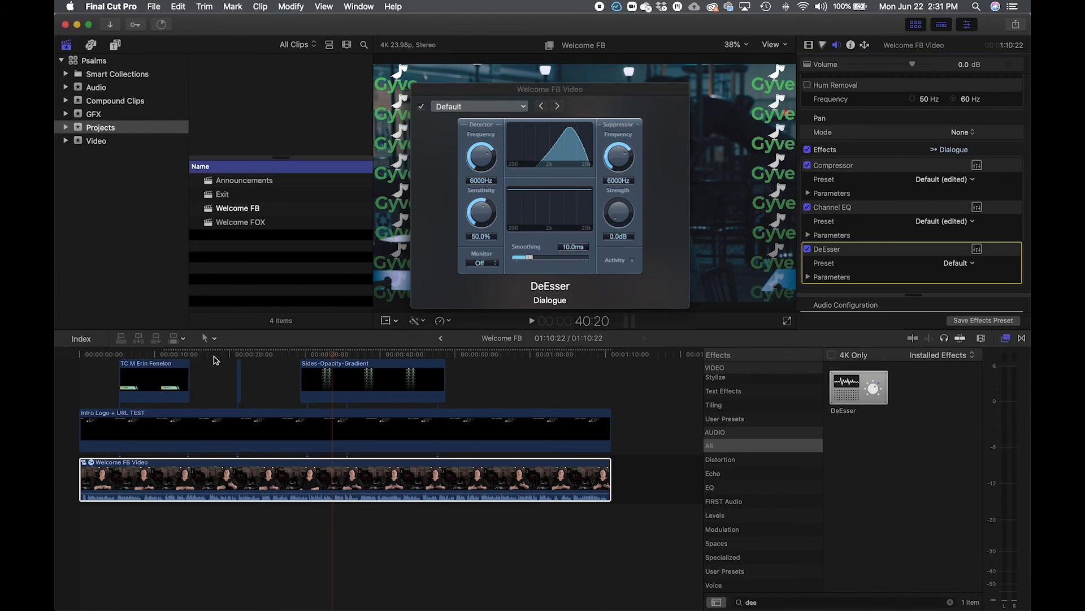
pyautogui.click(216, 360)
pyautogui.press('space')
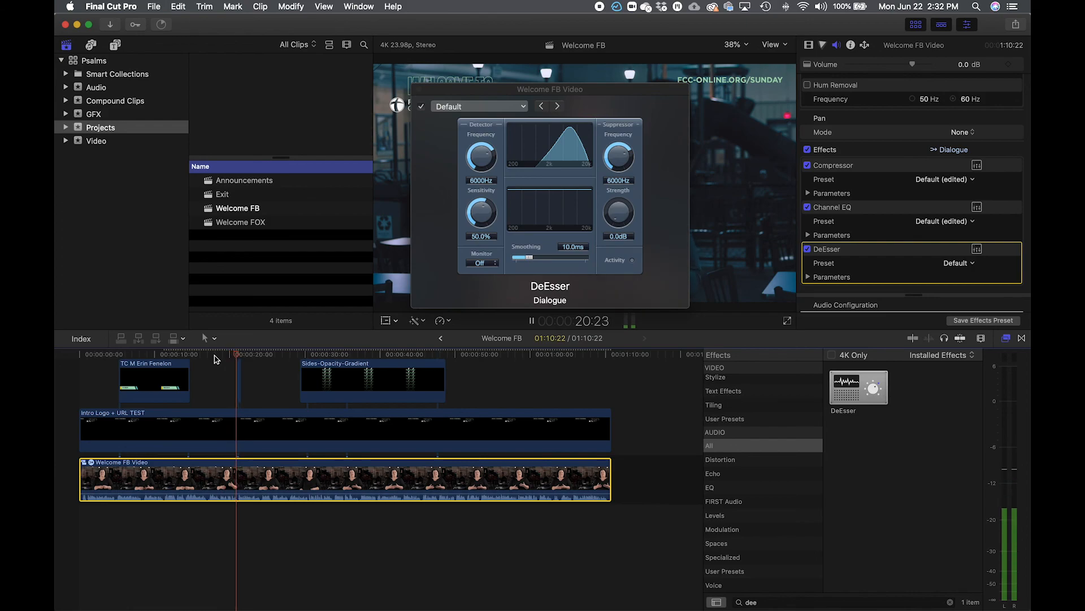
# Apply the Female Voice DeEsser preset to the DeEsser and play the clip to listen to it.
pyautogui.click(522, 106)
pyautogui.click(521, 105)
pyautogui.press('space')
pyautogui.click(525, 107)
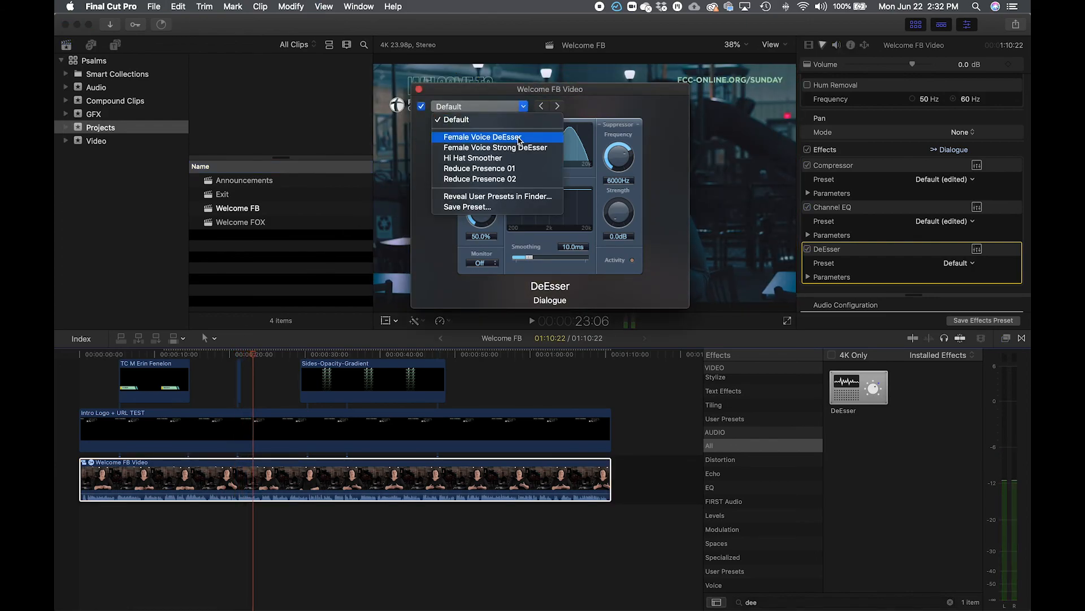
pyautogui.click(552, 139)
pyautogui.press('space')
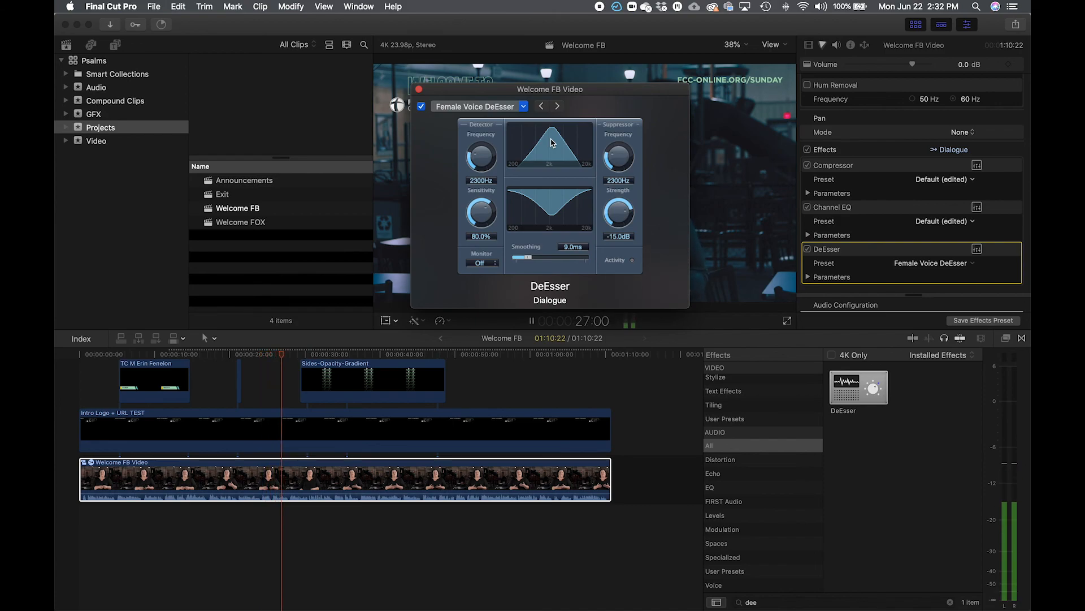
# Set the DeEsser to the Female Voice Strong DeEsser preset and play the clip to listen to it.
pyautogui.press('space')
pyautogui.click(504, 109)
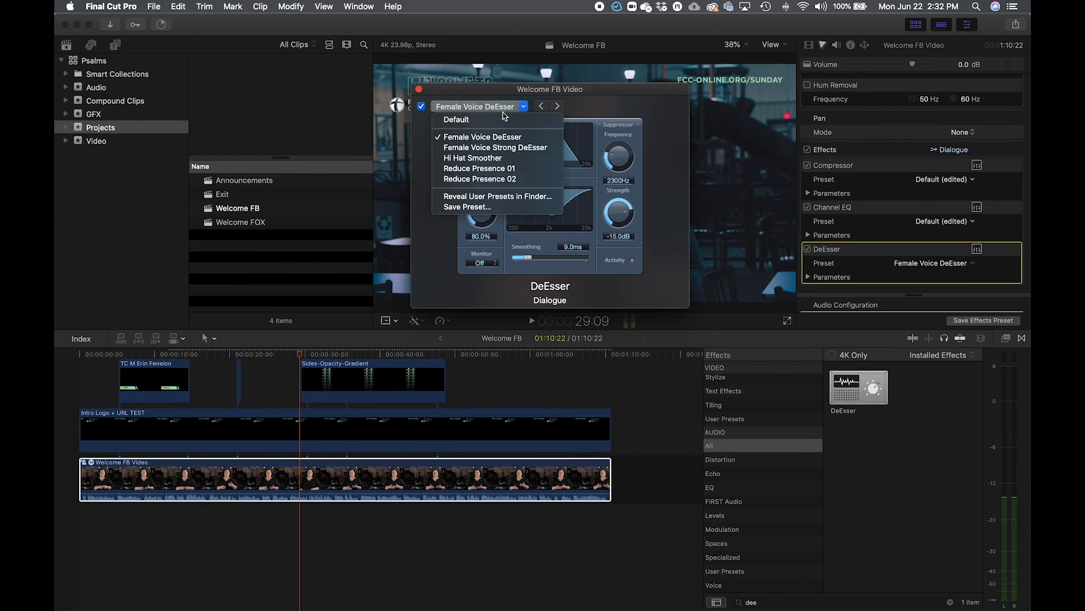
pyautogui.click(508, 148)
pyautogui.press('space')
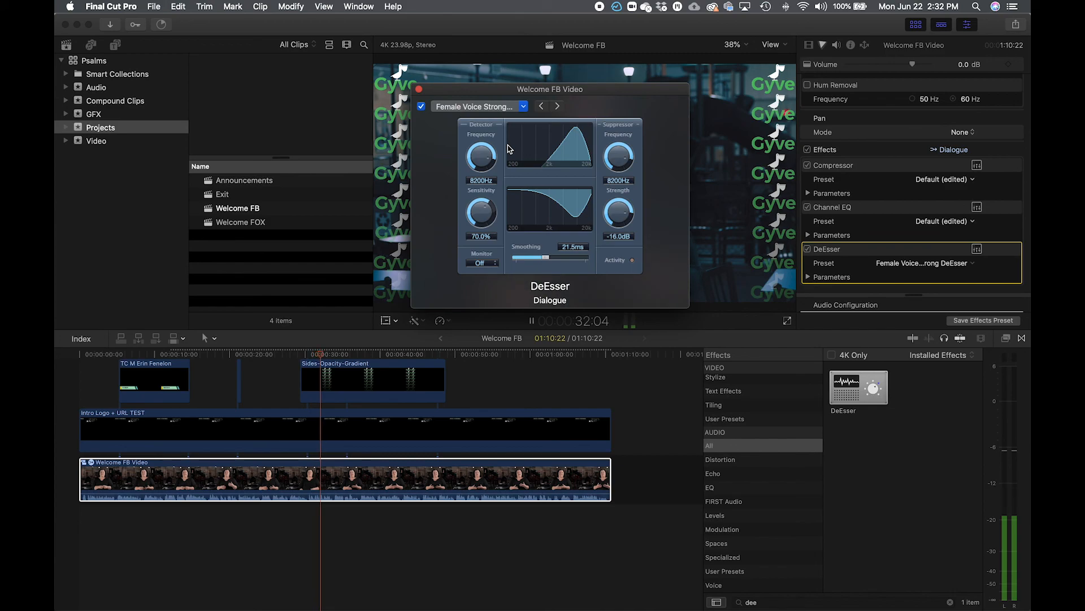
pyautogui.press('space')
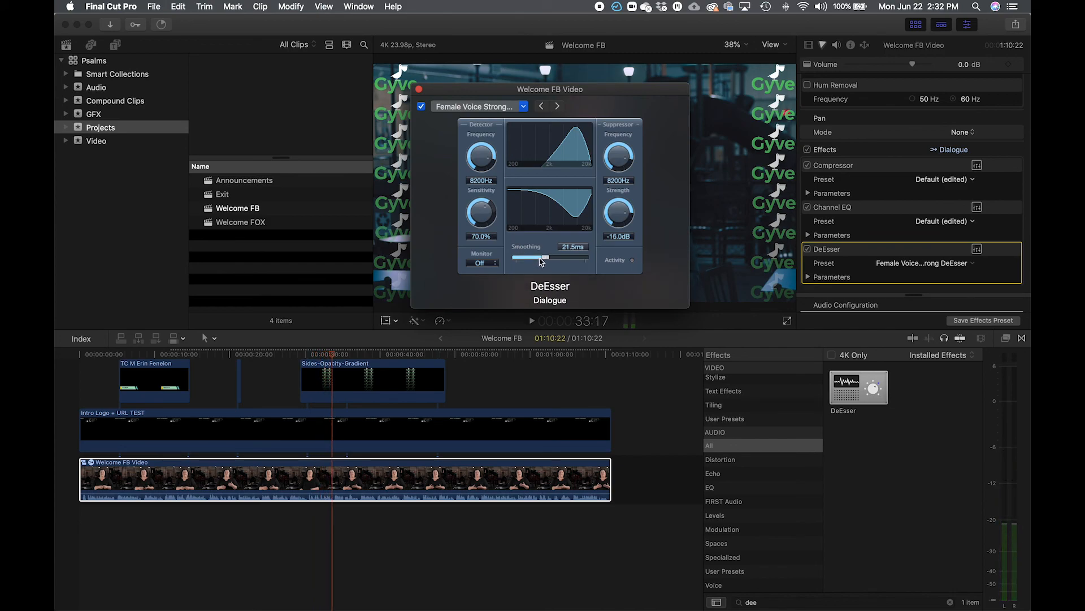
# Try the DeEsser's Smoothing at 9.5 ms during playback, set it to 32.0 ms, and close the settings.
pyautogui.moveTo(542, 259)
pyautogui.mouseDown()
pyautogui.moveTo(523, 260)
pyautogui.moveTo(589, 269)
pyautogui.moveTo(526, 261)
pyautogui.mouseUp()
pyautogui.press('space')
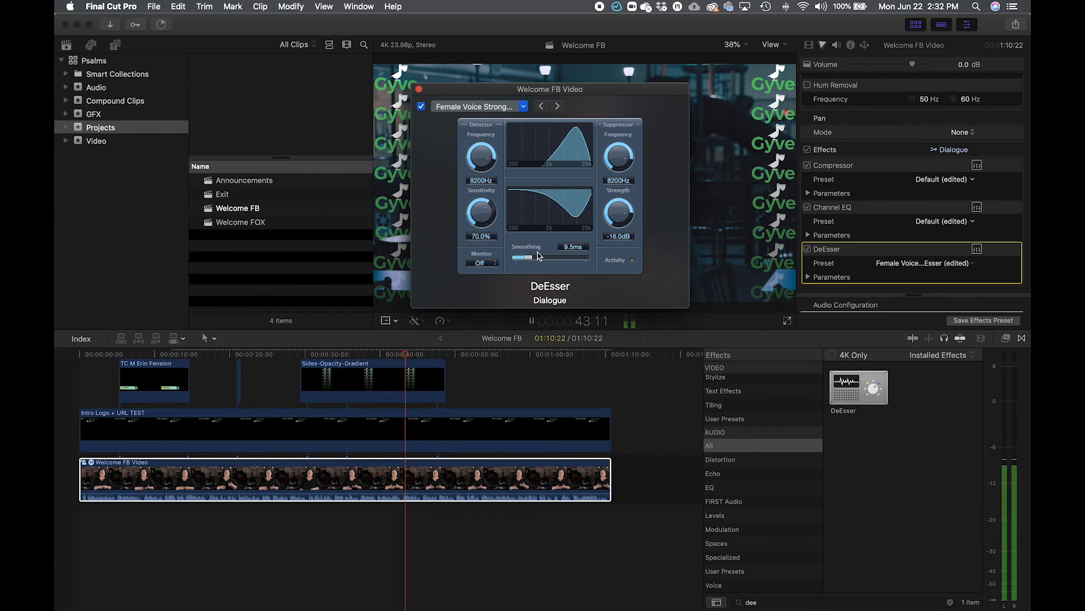
pyautogui.moveTo(538, 255); pyautogui.dragTo(564, 260)
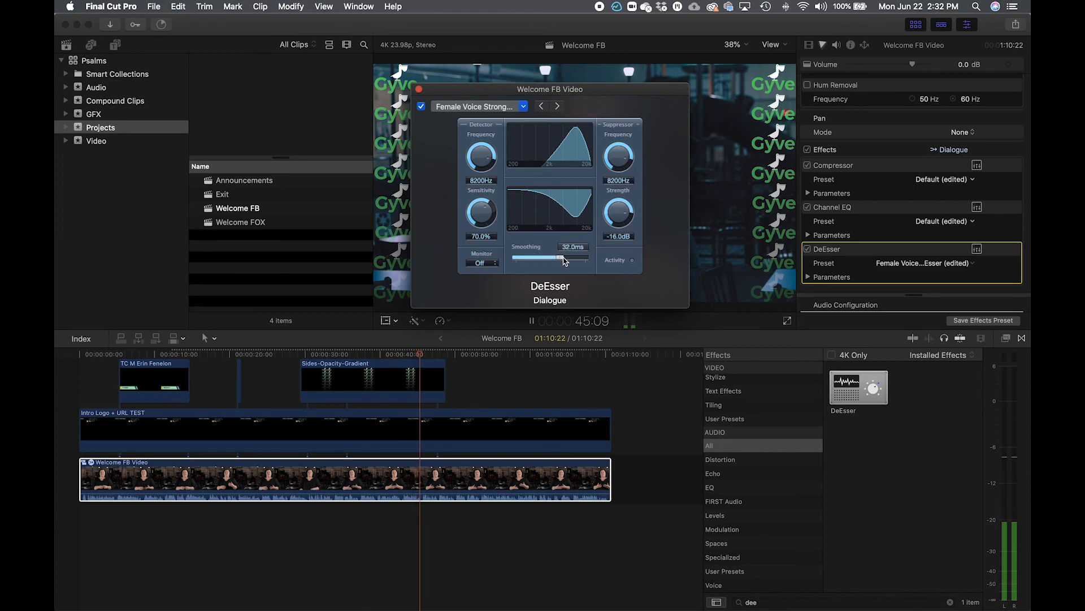
pyautogui.press('space')
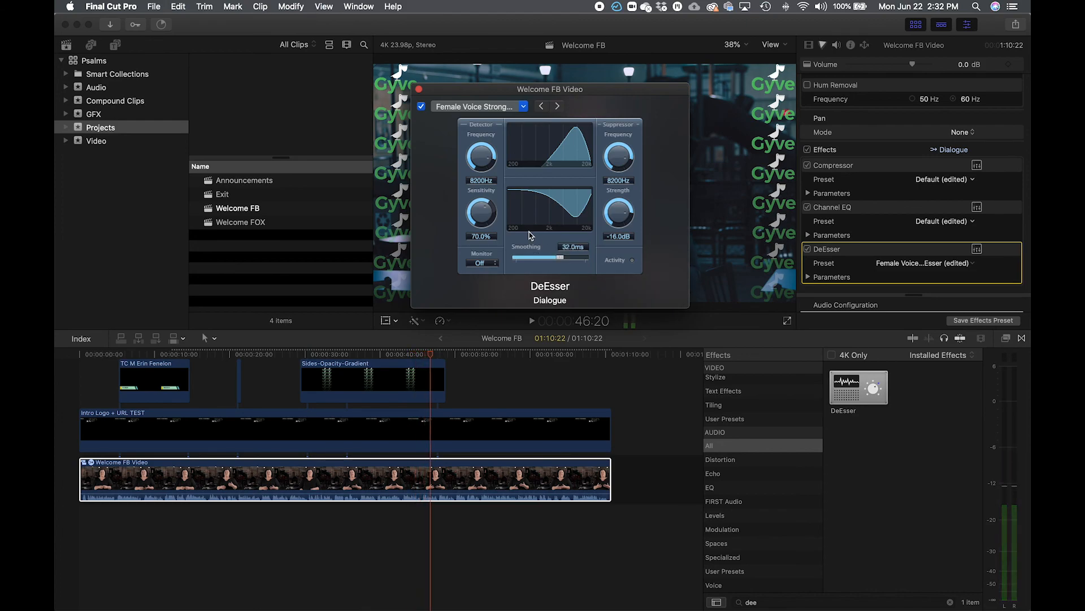
pyautogui.click(419, 90)
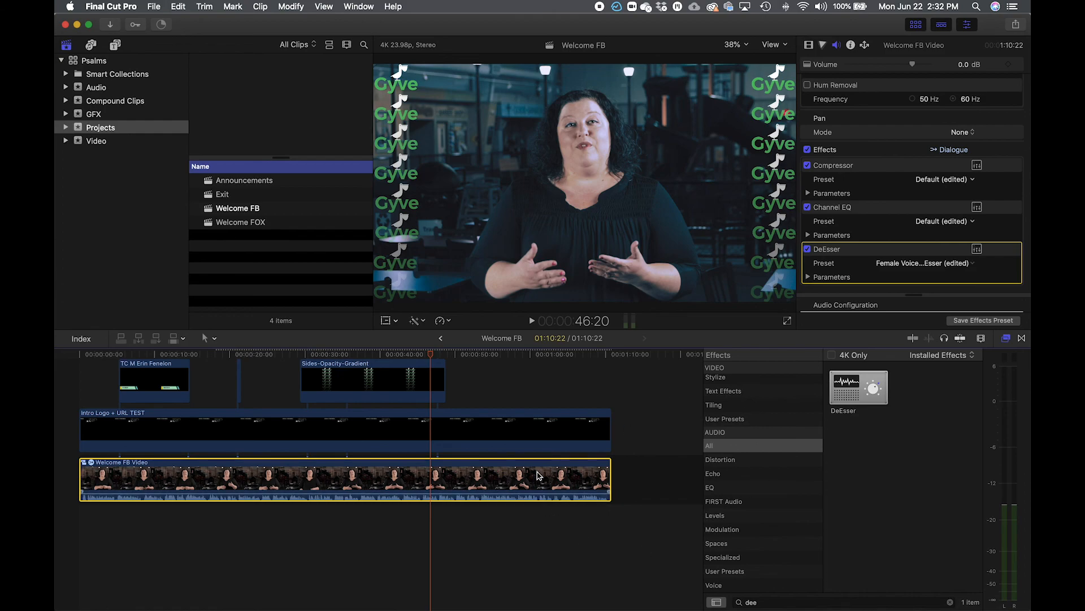
# Compare the picture with the mLut, Color Wheels, Color Curves and Hue/Saturation Curves effects switched off and on again.
pyautogui.click(809, 45)
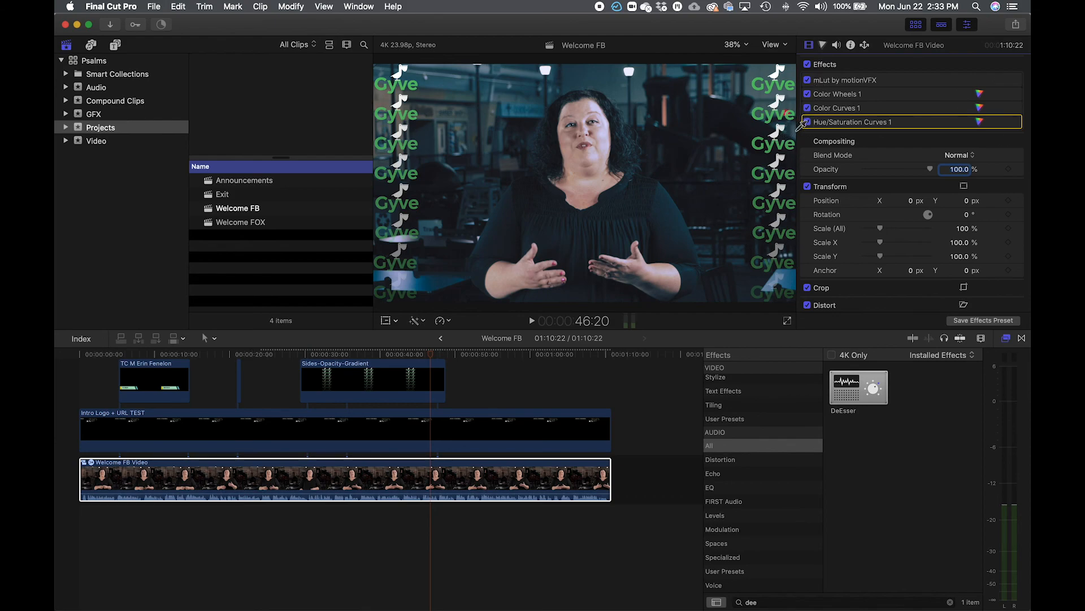
pyautogui.click(823, 44)
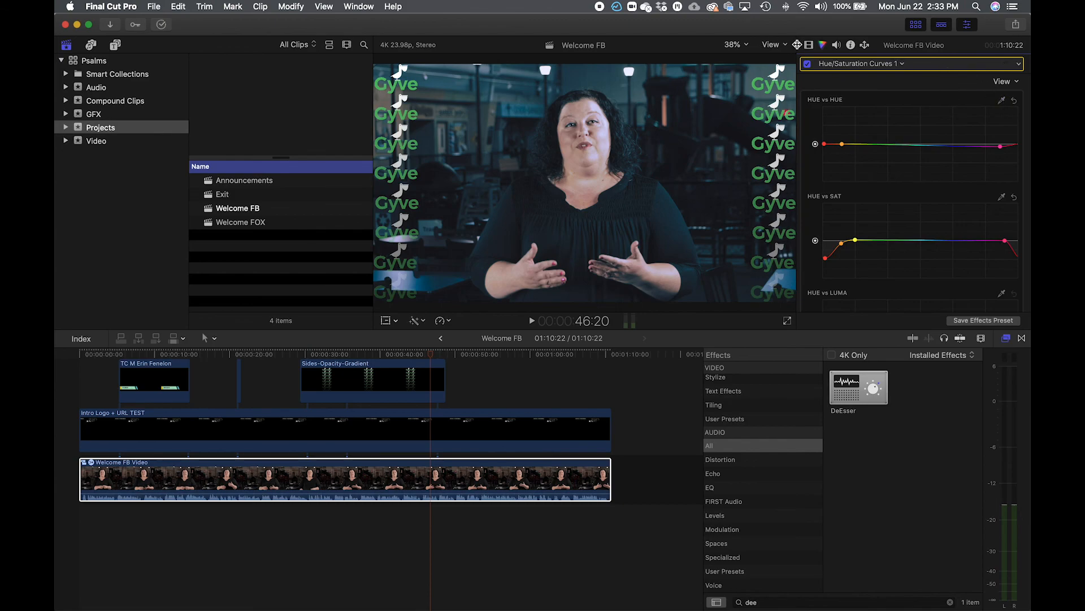
pyautogui.click(809, 45)
pyautogui.click(812, 122)
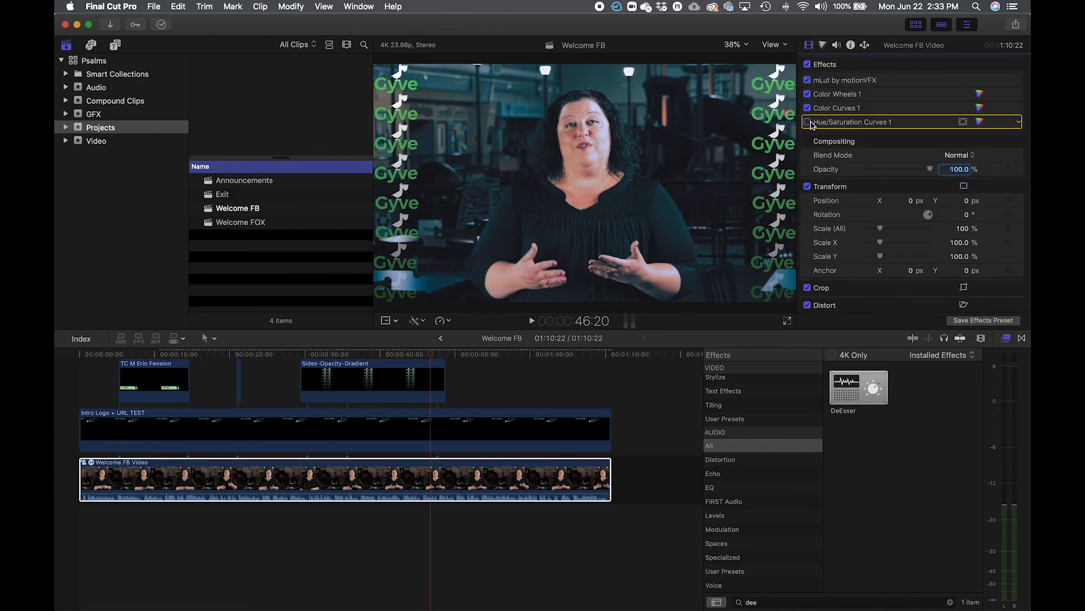
pyautogui.click(808, 94)
pyautogui.click(808, 80)
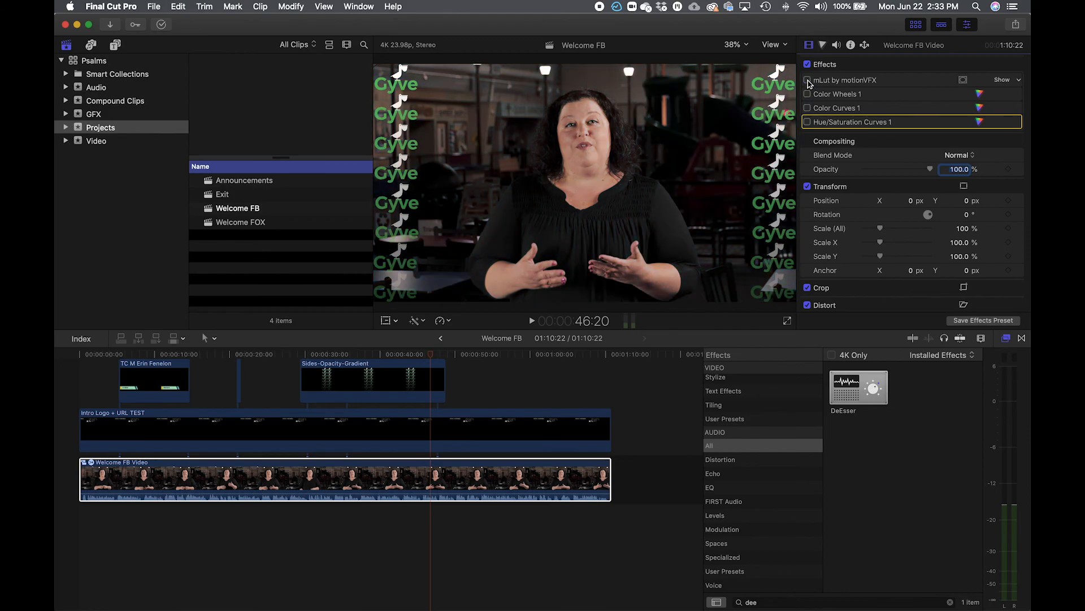
pyautogui.click(808, 80)
pyautogui.click(808, 94)
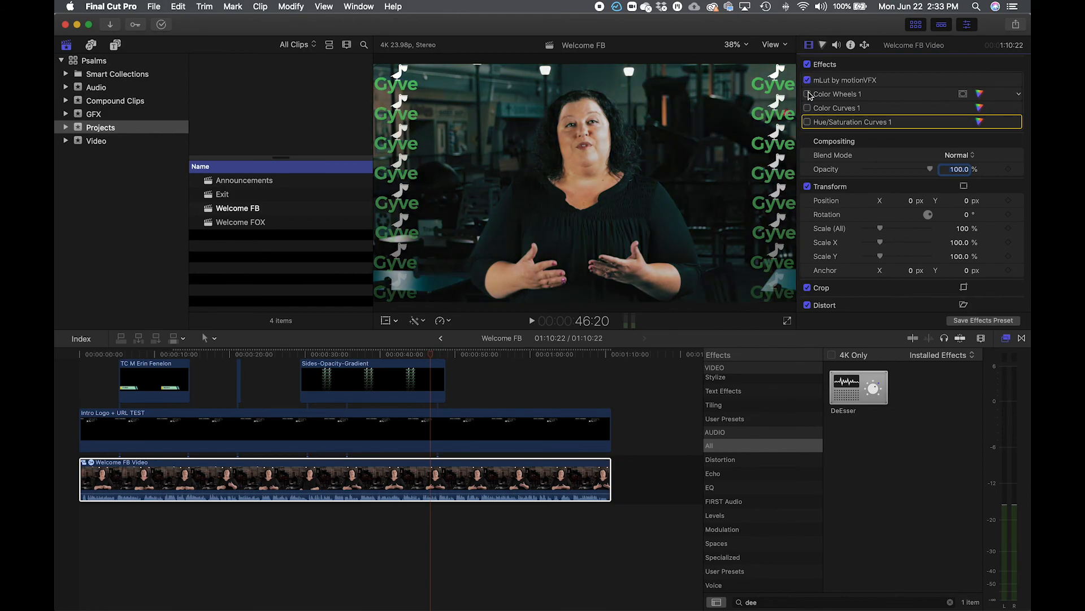
pyautogui.click(808, 124)
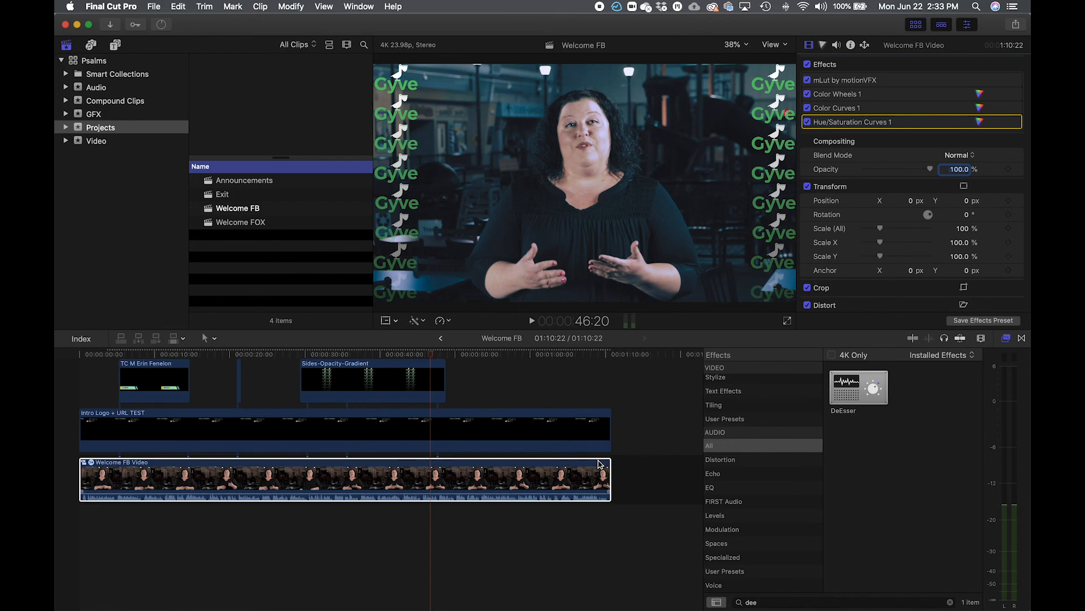
# Combine the Intro Logo + URL TEST and Welcome FB Video clips into a compound clip stored in the Compound Clips event.
pyautogui.click(573, 471)
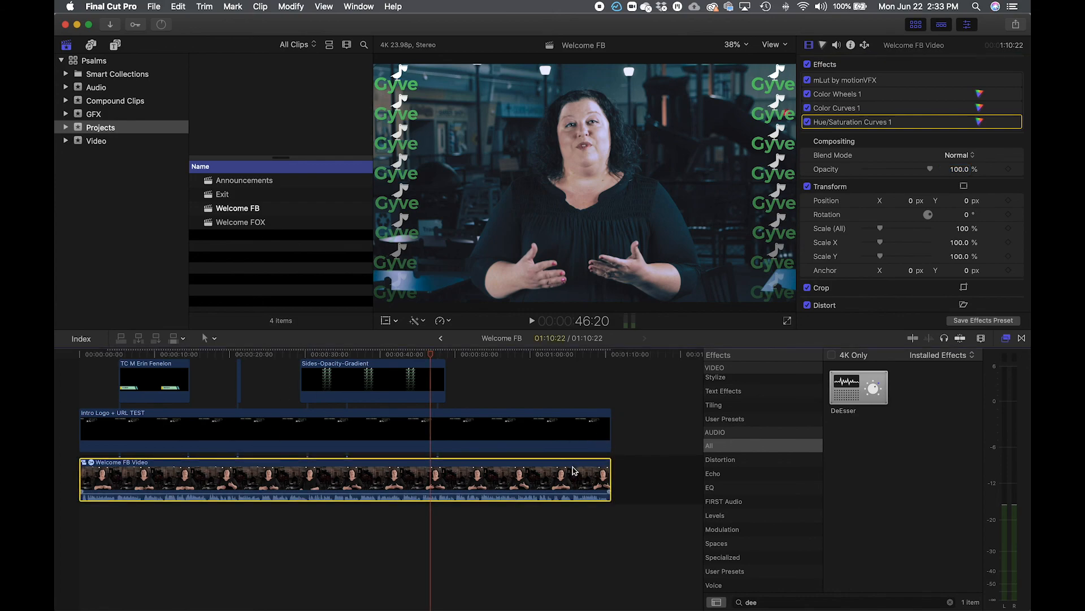
pyautogui.click(563, 439)
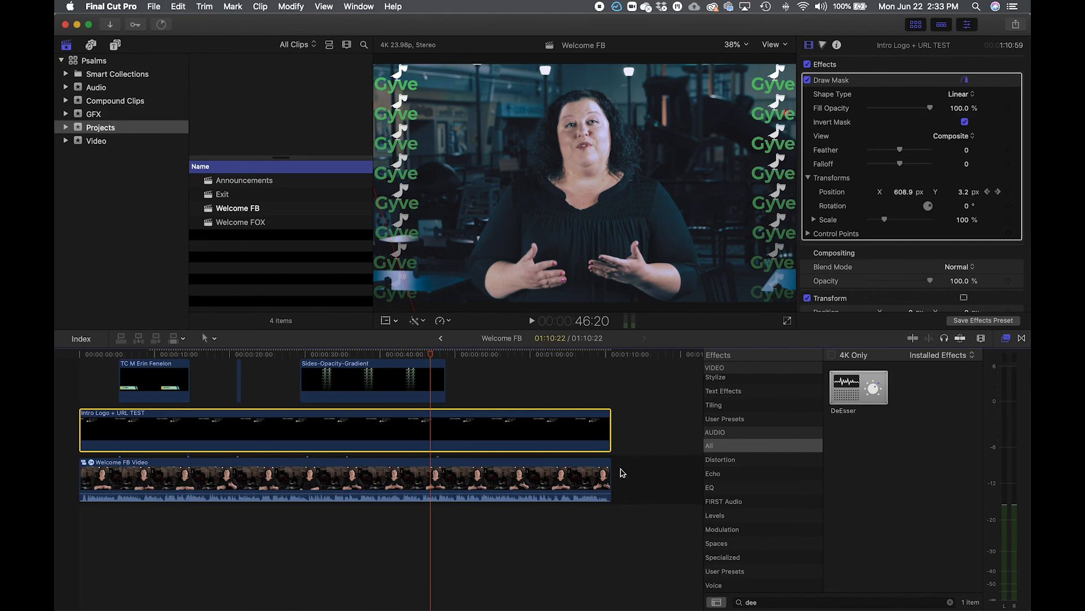
pyautogui.moveTo(636, 478); pyautogui.dragTo(502, 436)
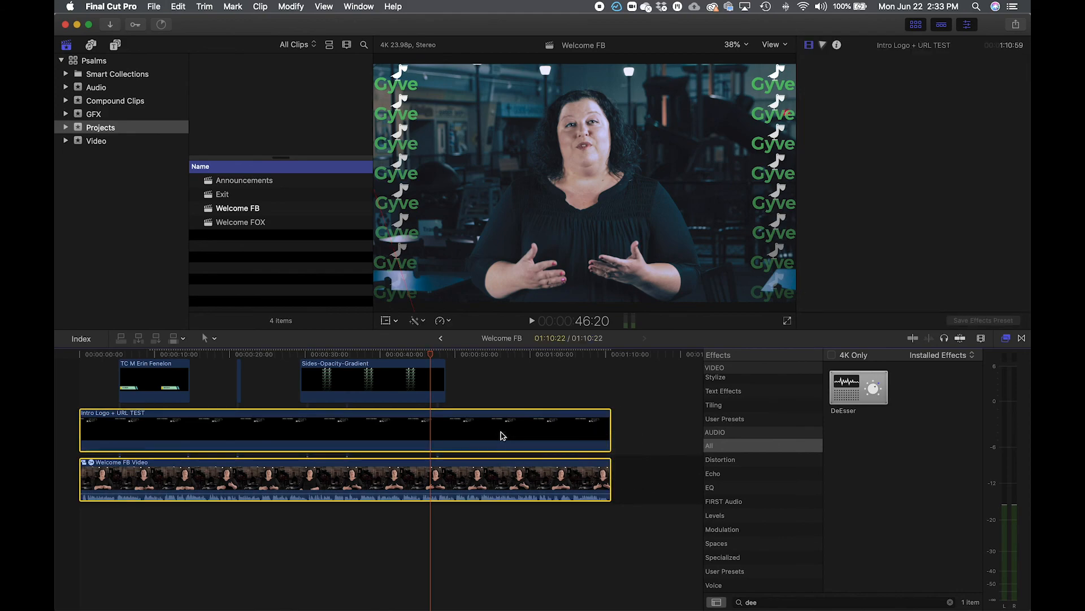
pyautogui.rightClick(501, 436)
pyautogui.click(532, 429)
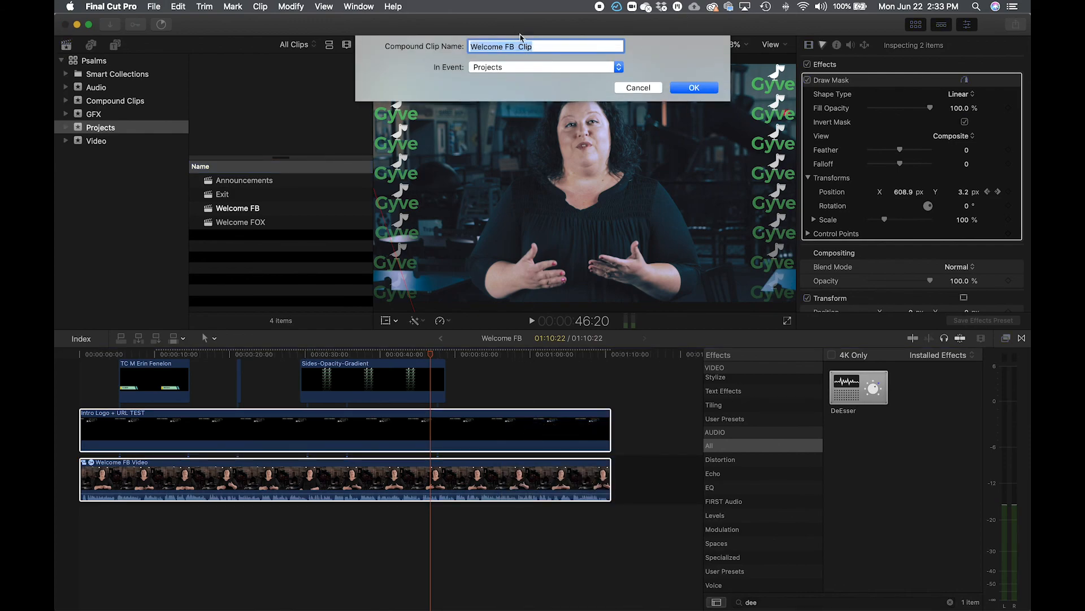
pyautogui.click(540, 73)
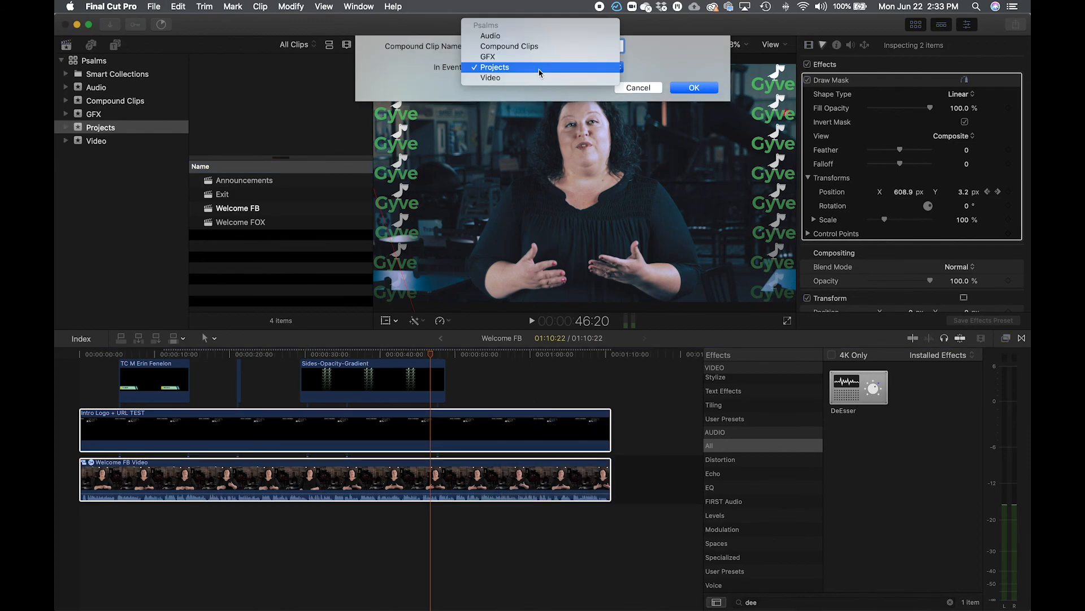
pyautogui.click(540, 47)
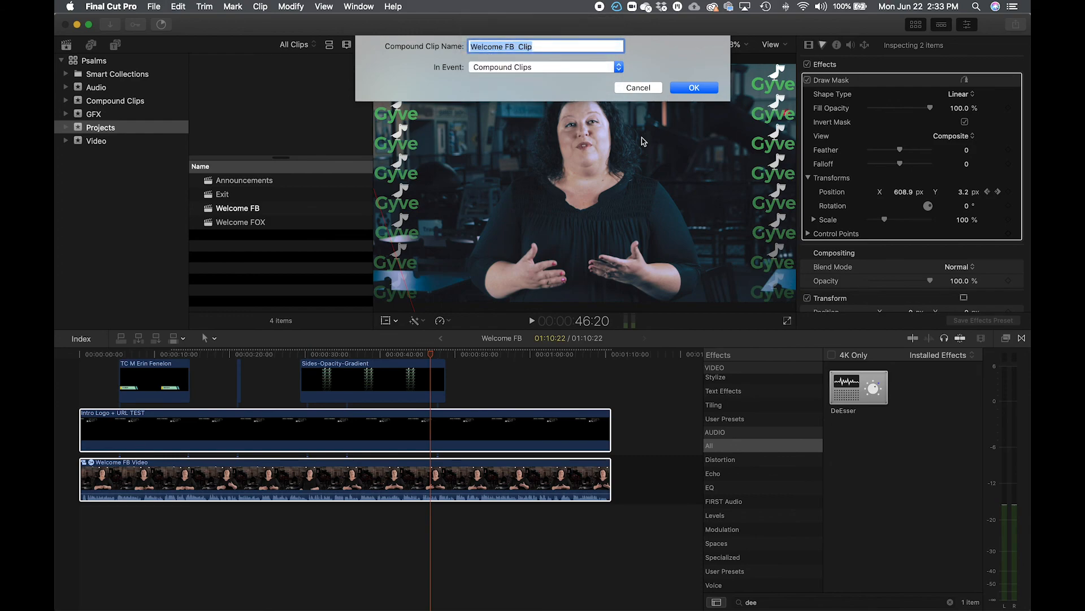
pyautogui.click(707, 86)
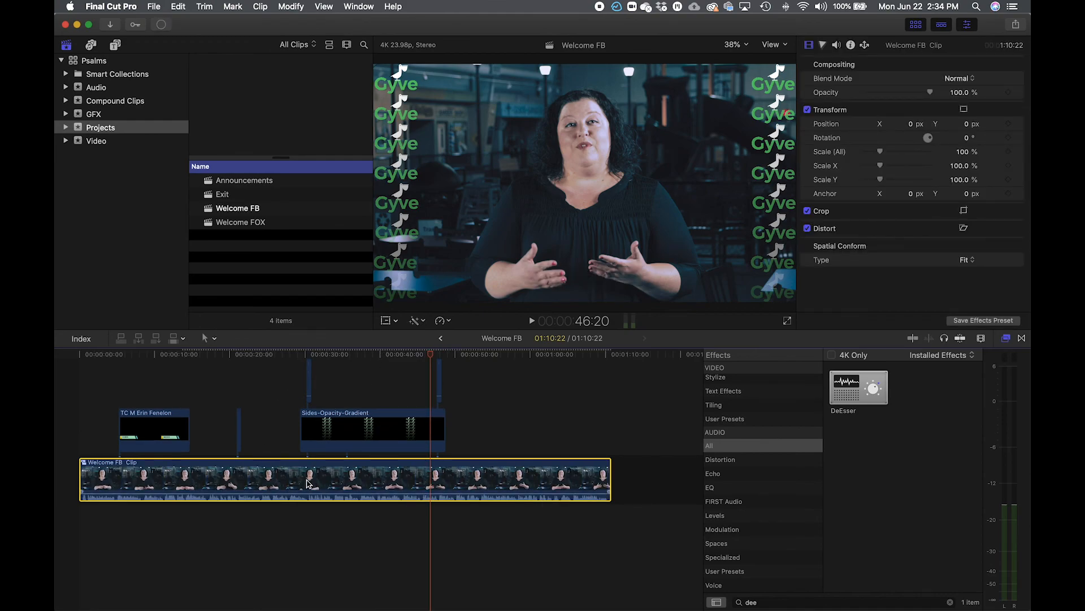
# Add a Cross Dissolve transition to the end and the start of the new compound clip.
pyautogui.click(128, 355)
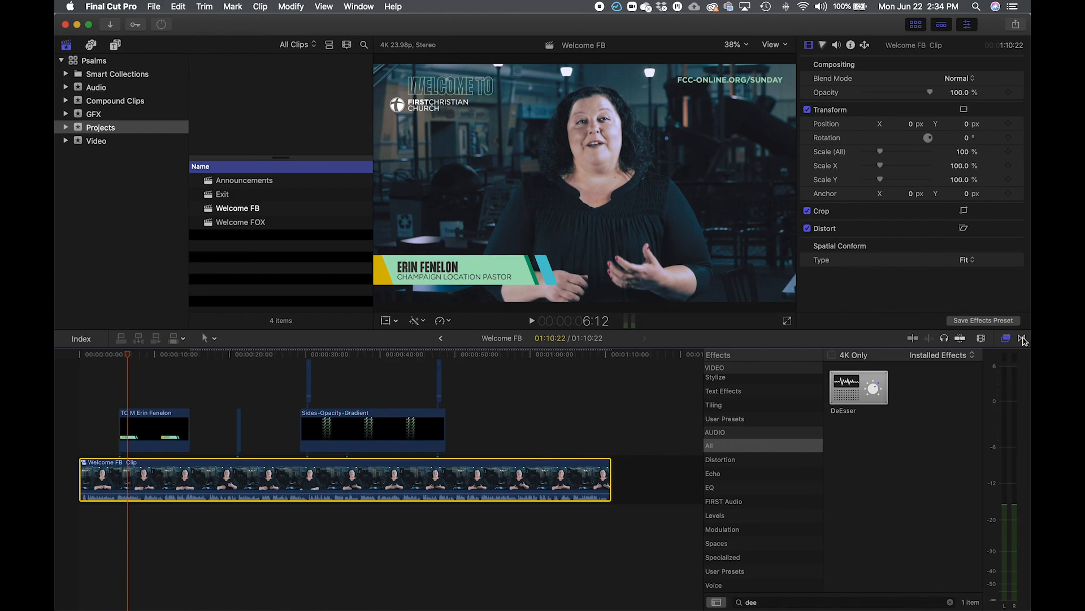
pyautogui.click(1023, 338)
pyautogui.moveTo(869, 388); pyautogui.dragTo(605, 480)
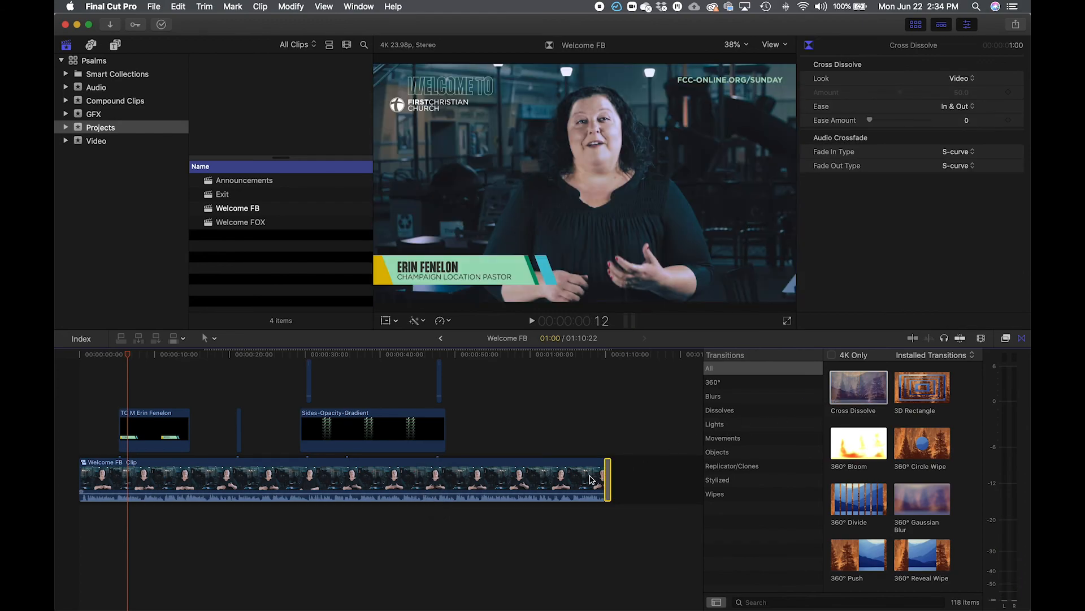
pyautogui.moveTo(858, 389); pyautogui.dragTo(86, 481)
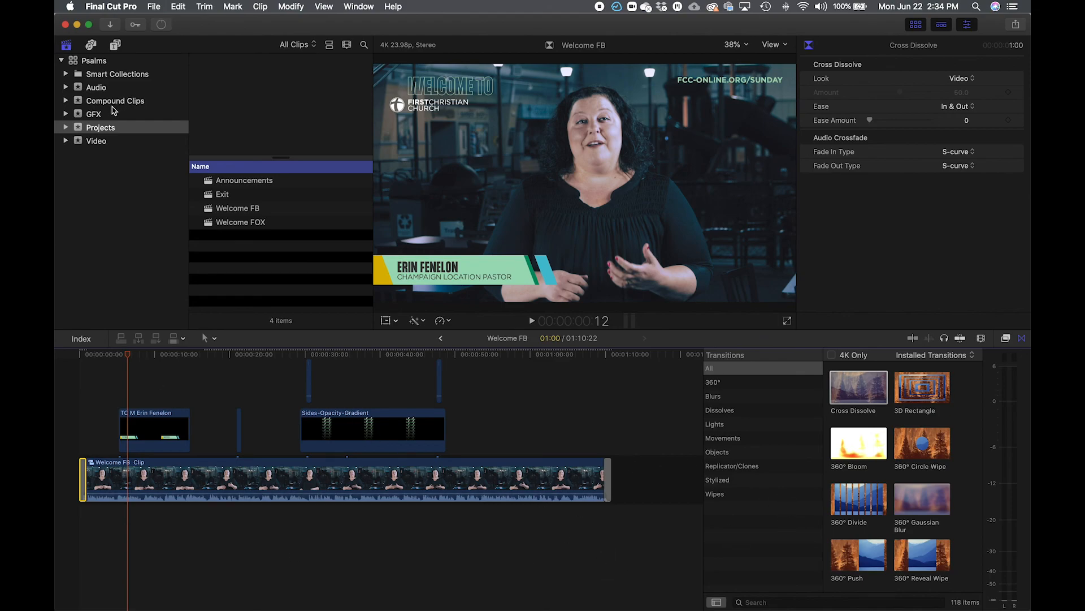
# Place the Outro Logo from the GFX event's Intro : Outro collection both before and after the compound clip.
pyautogui.click(66, 114)
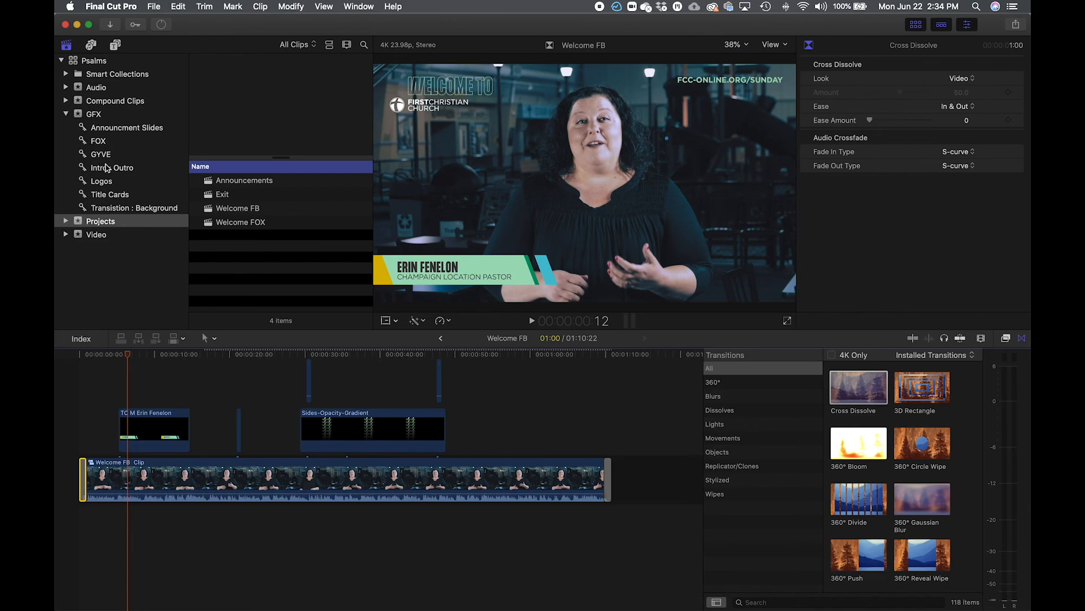
pyautogui.click(105, 166)
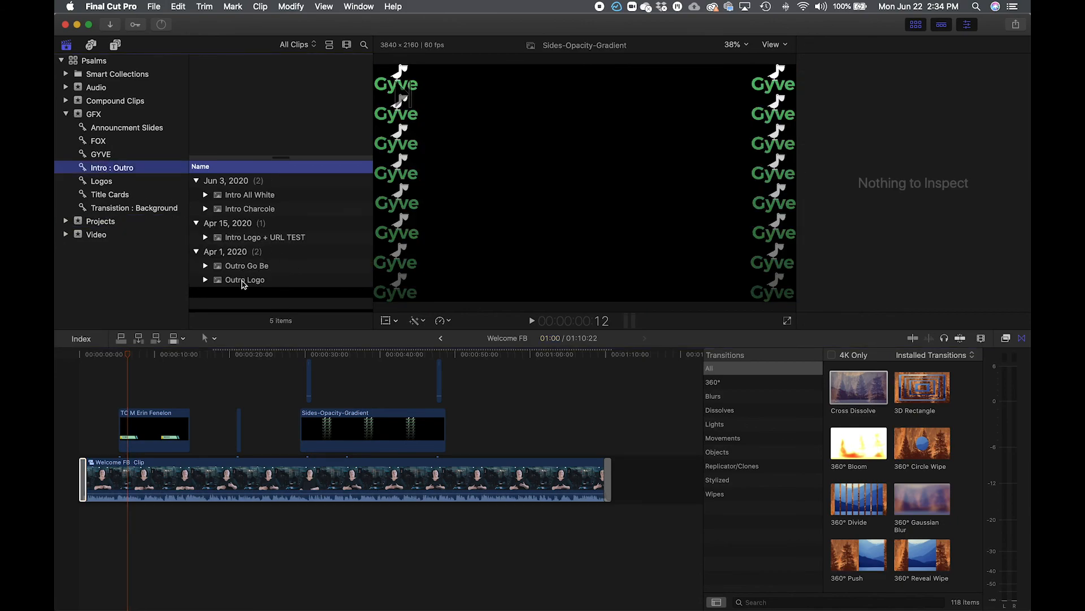
pyautogui.click(244, 281)
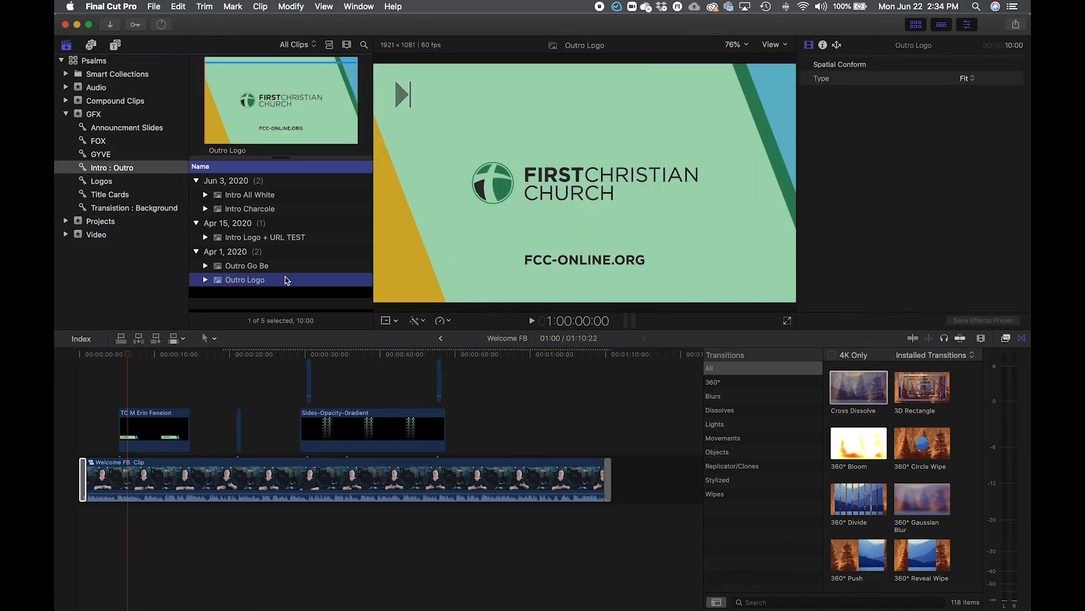
pyautogui.moveTo(260, 282); pyautogui.dragTo(113, 478)
pyautogui.moveTo(222, 285); pyautogui.dragTo(690, 485)
# Trim the opening Outro Logo to about 3 seconds and shorten the closing Outro Logo from its end.
pyautogui.moveTo(85, 472); pyautogui.dragTo(142, 477)
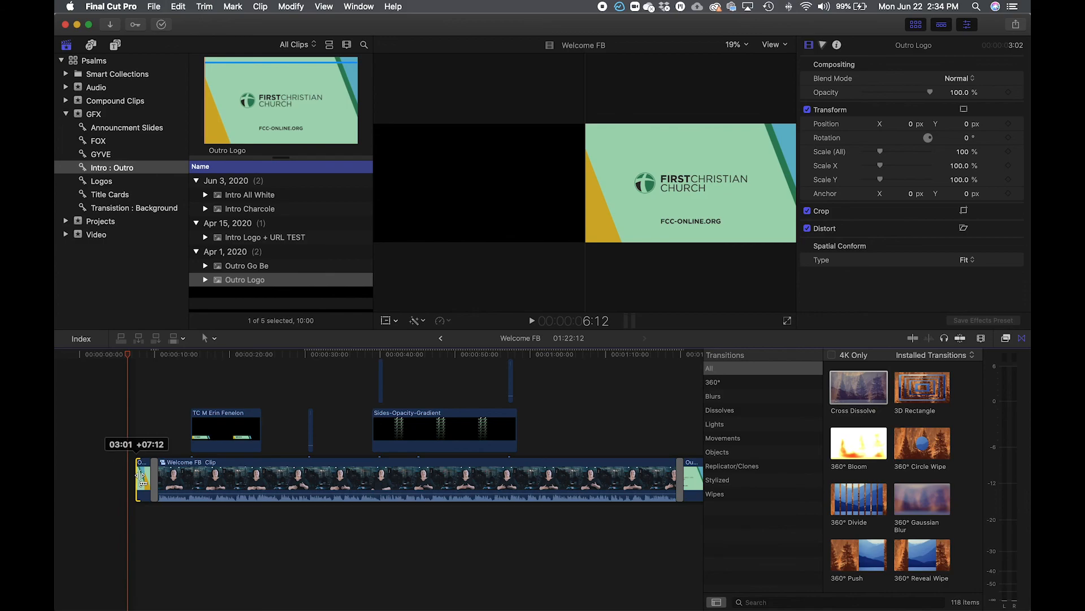
pyautogui.moveTo(141, 476); pyautogui.dragTo(140, 476)
pyautogui.hscroll(5, 331, 539)
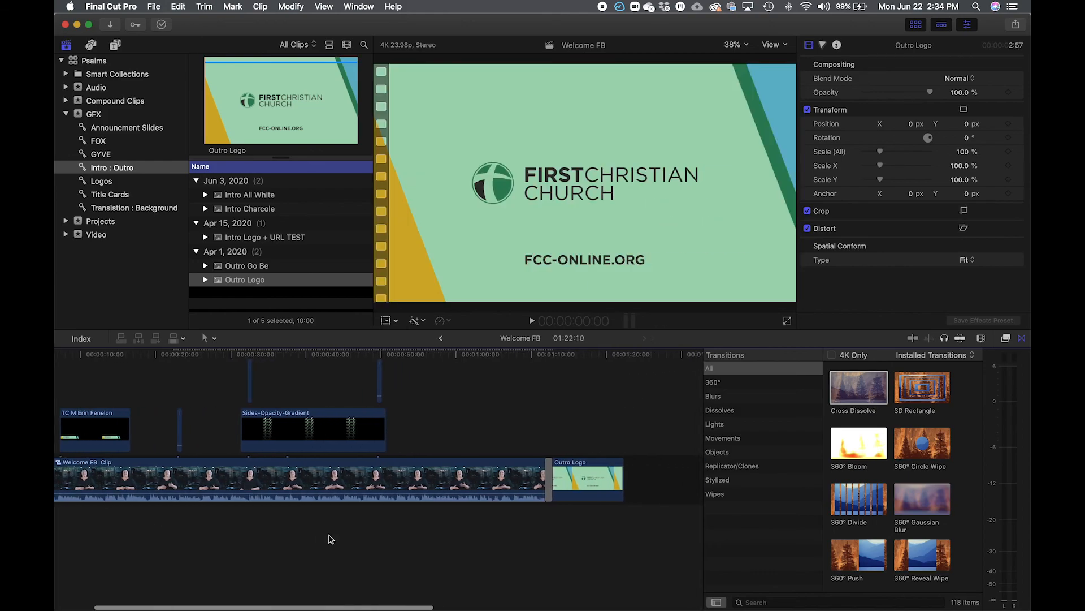
pyautogui.moveTo(585, 473); pyautogui.dragTo(528, 475)
# Add a Cross Dissolve to the end of the closing Outro Logo and the start of the opening one, and play the result.
pyautogui.moveTo(859, 389); pyautogui.dragTo(557, 485)
pyautogui.hscroll(-4, 556, 486)
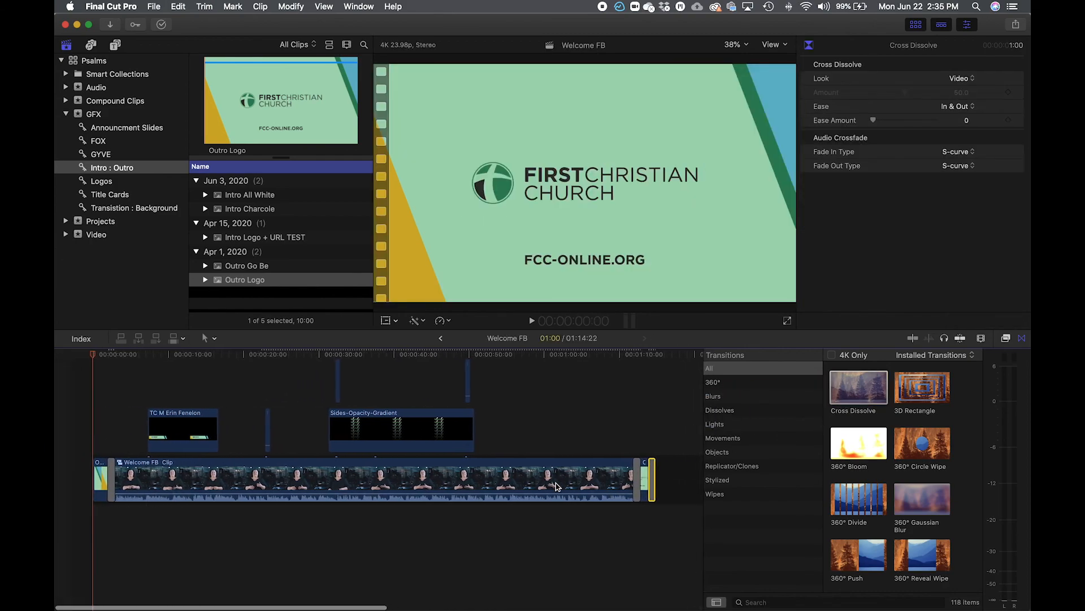
pyautogui.moveTo(859, 389); pyautogui.dragTo(77, 500)
pyautogui.press('space')
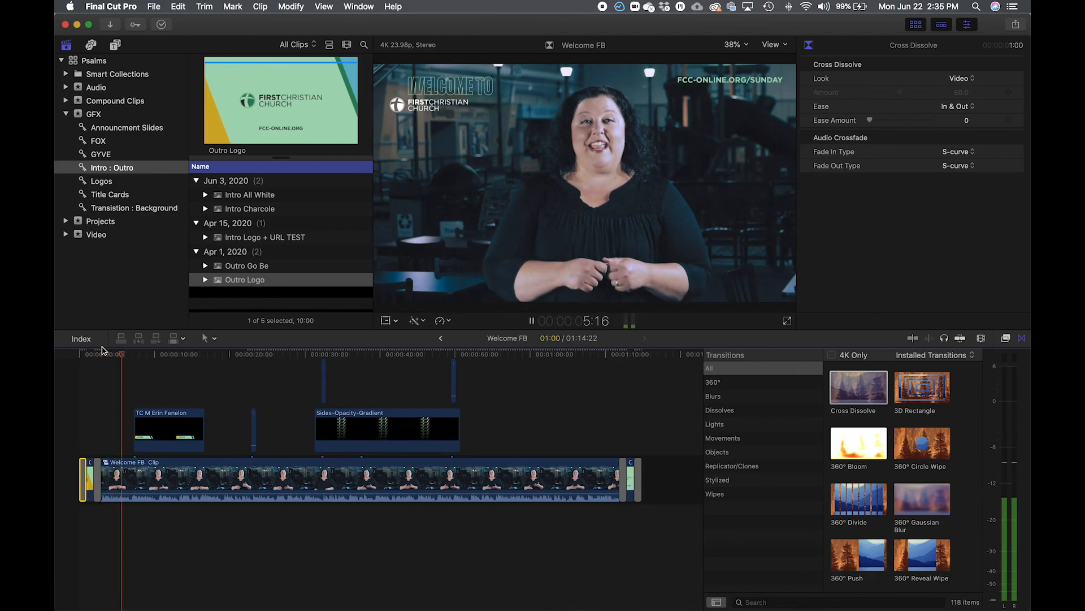
# Open the Audio event's In House Music collection and audition the Upbeat Track Cut 1 music.
pyautogui.press('space')
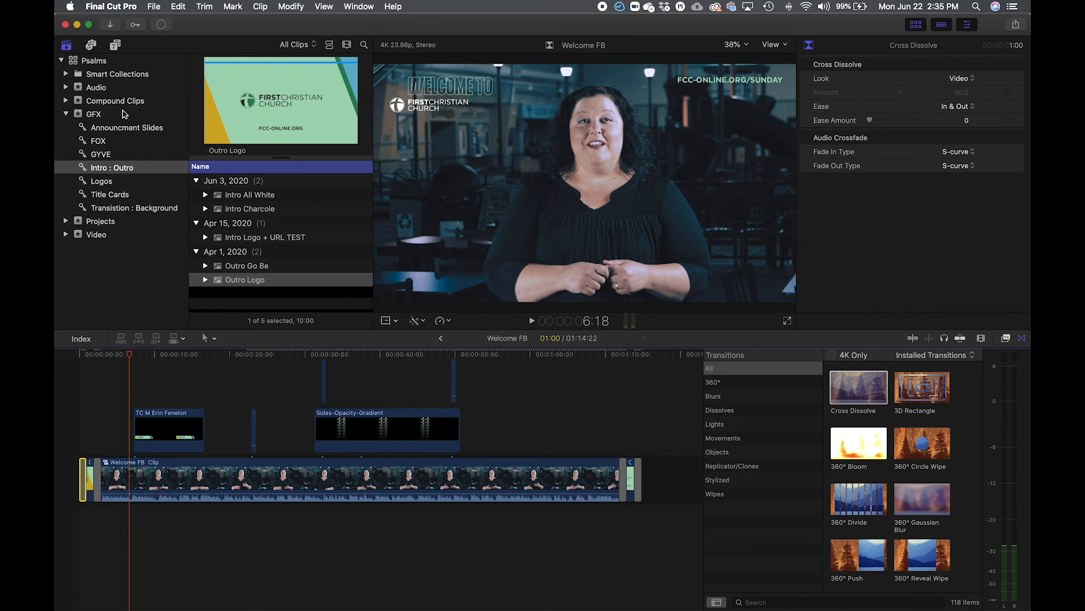
pyautogui.click(66, 87)
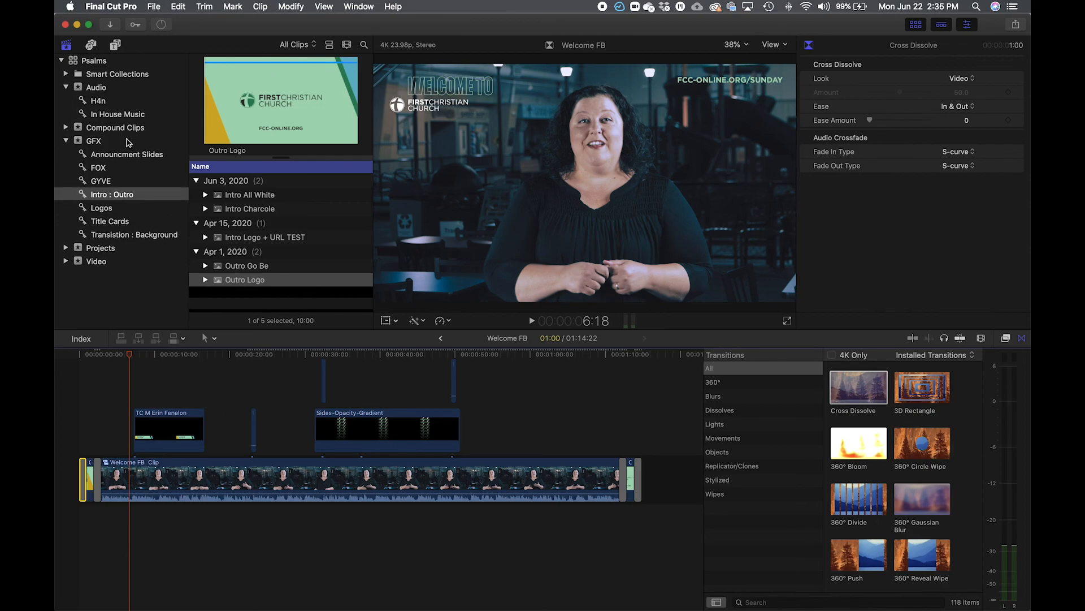
pyautogui.click(117, 114)
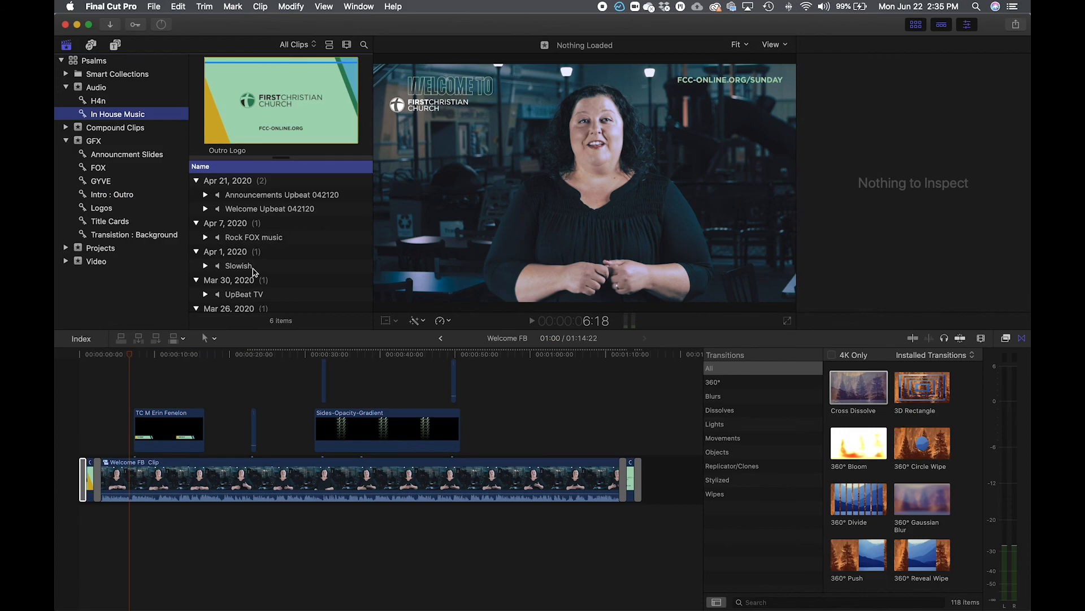
pyautogui.scroll(-2, 252, 271)
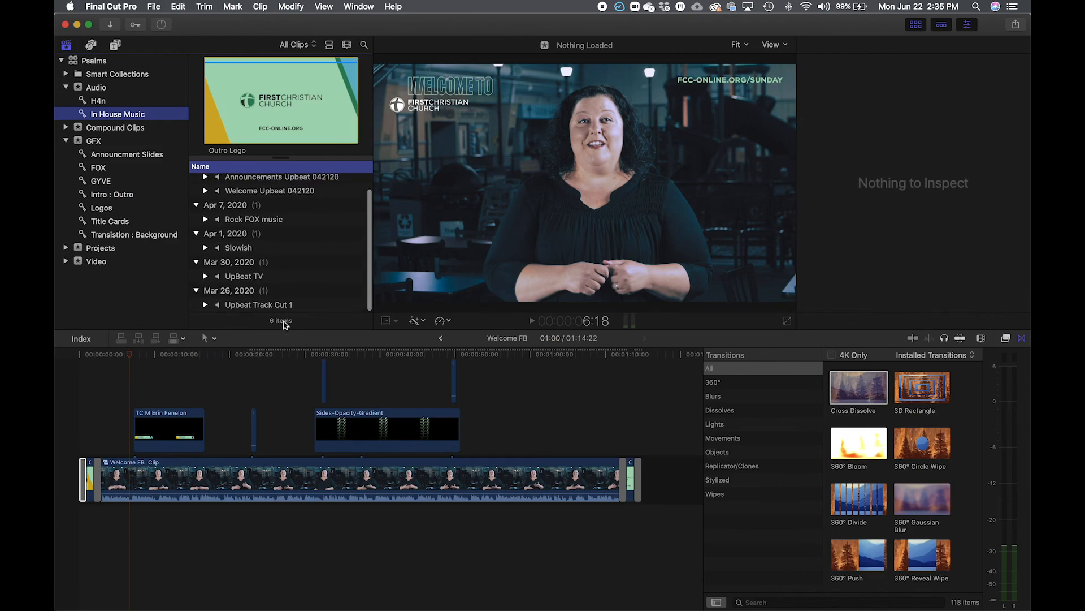
pyautogui.click(280, 305)
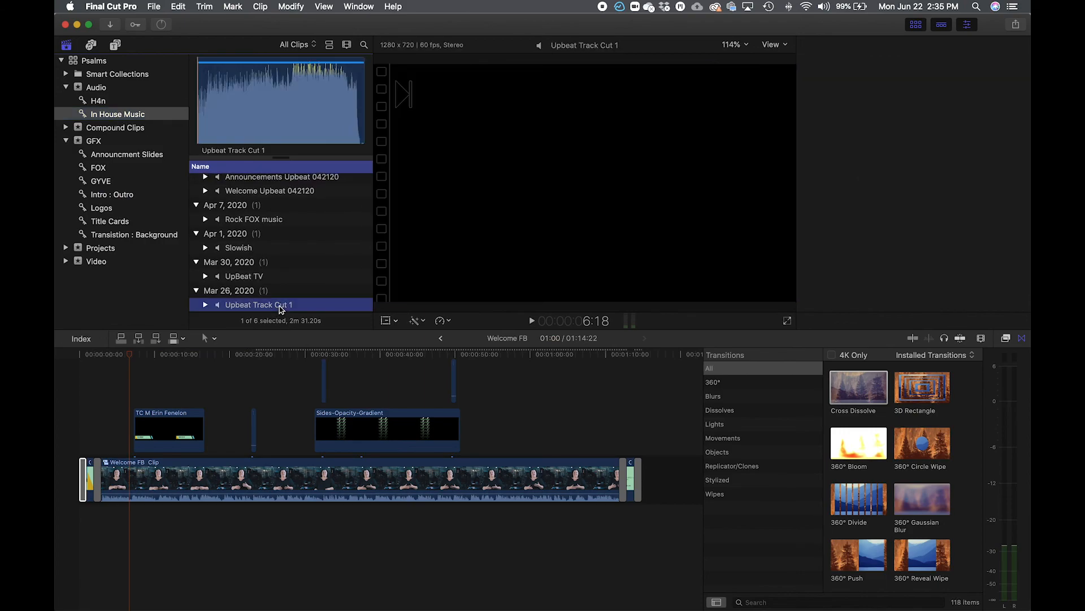
pyautogui.press('space')
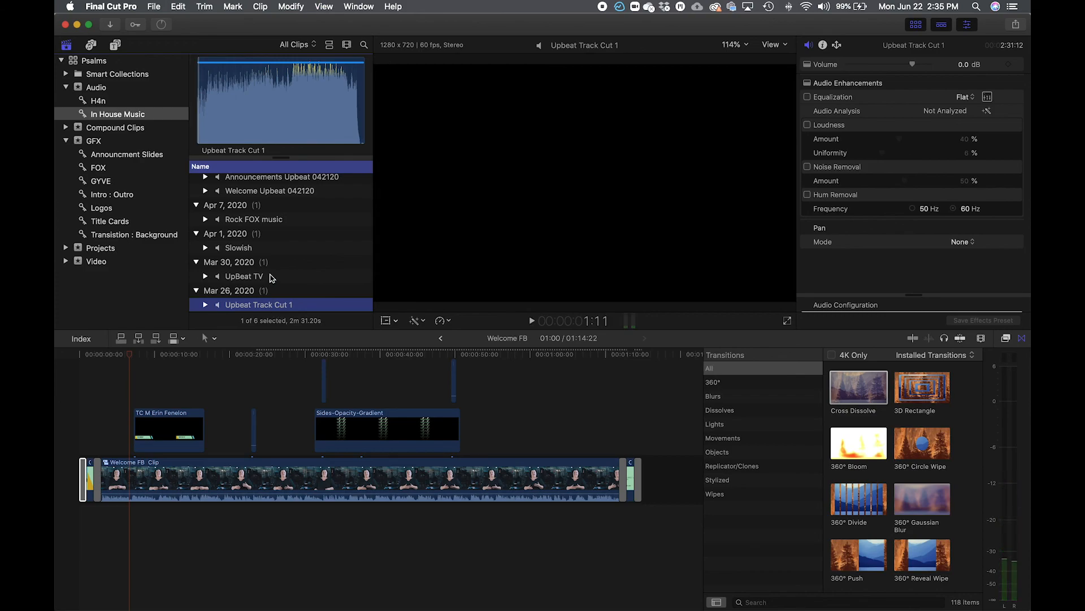
# Audition the UpBeat TV track and place all of it under the storyline from the project's start.
pyautogui.click(271, 278)
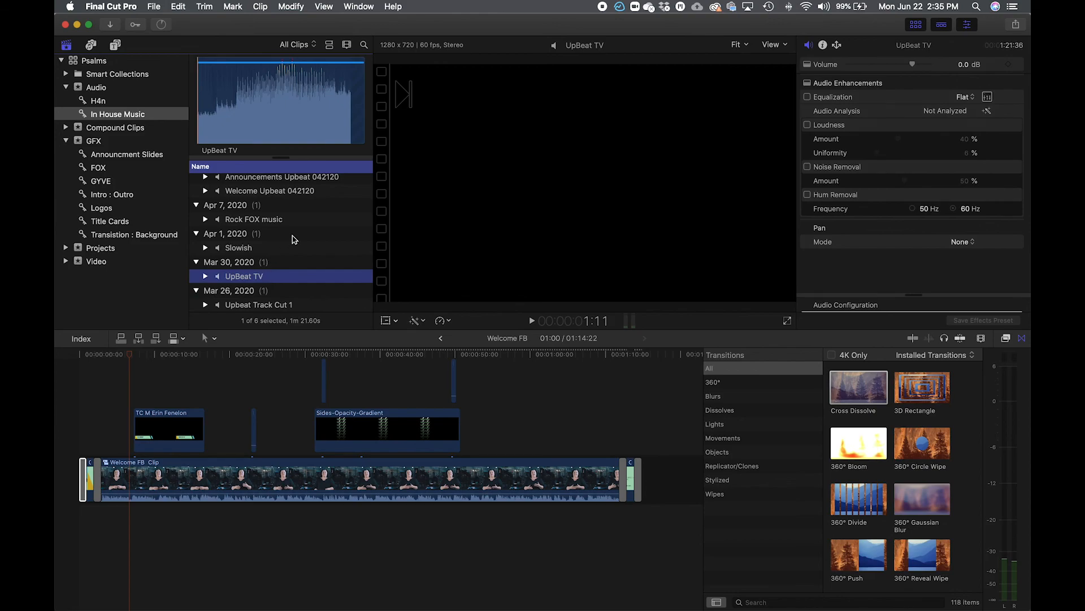
pyautogui.press('space')
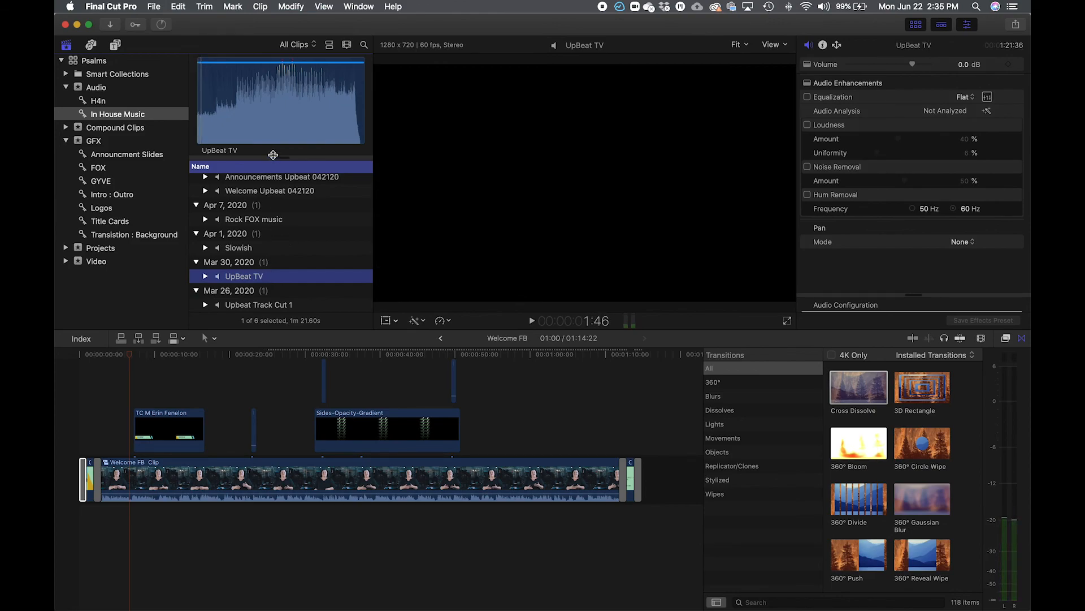
pyautogui.moveTo(289, 110); pyautogui.dragTo(132, 70)
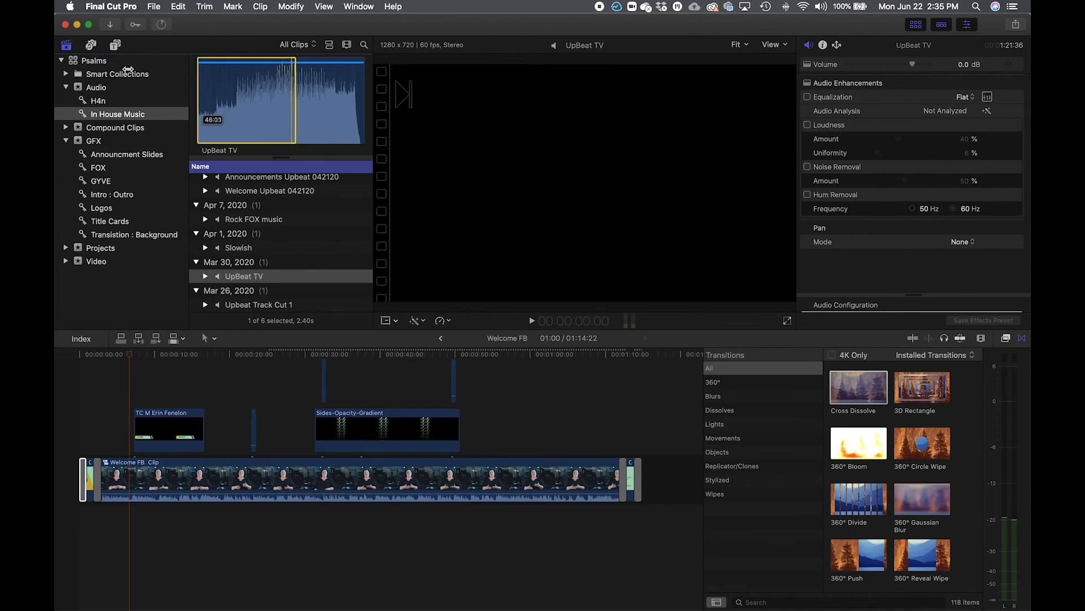
pyautogui.moveTo(295, 76); pyautogui.dragTo(66, 521)
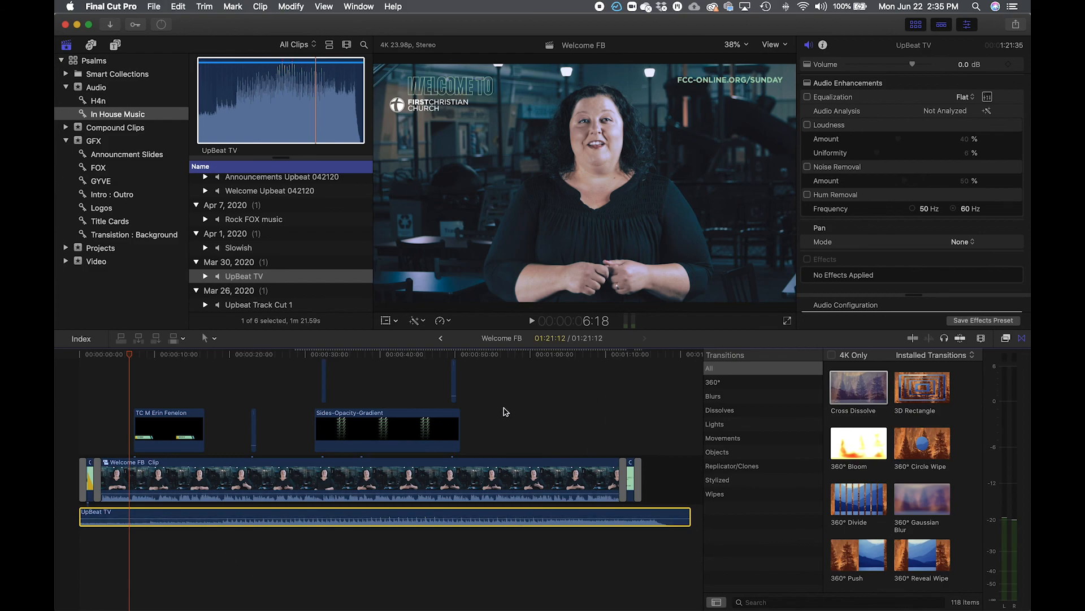
# Play the project's opening and its ending to judge how the UpBeat TV music fits.
pyautogui.moveTo(129, 358); pyautogui.dragTo(56, 357)
pyautogui.press('space')
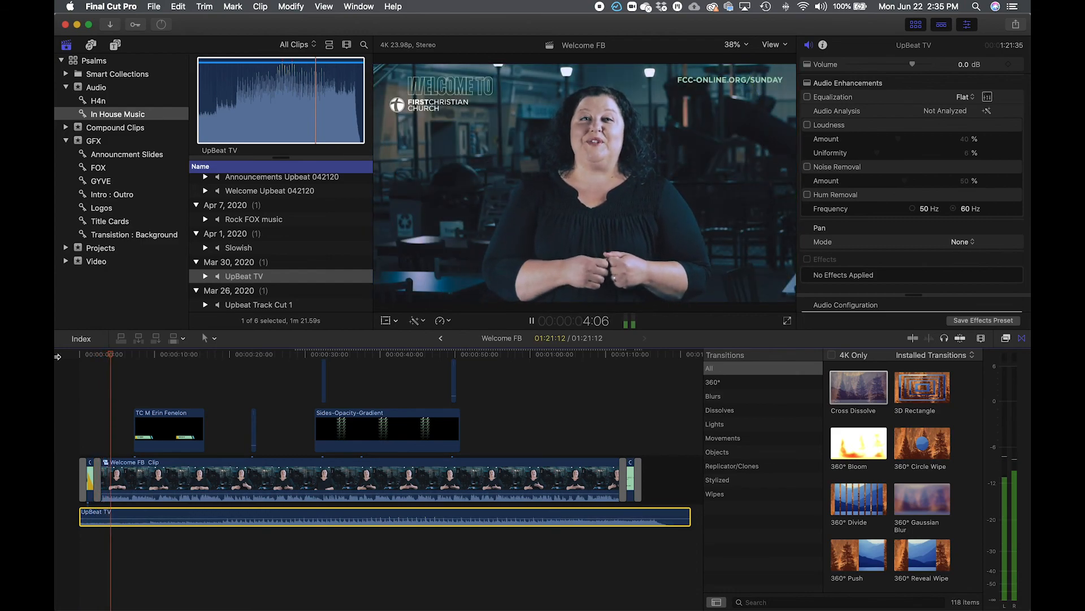
pyautogui.press('space')
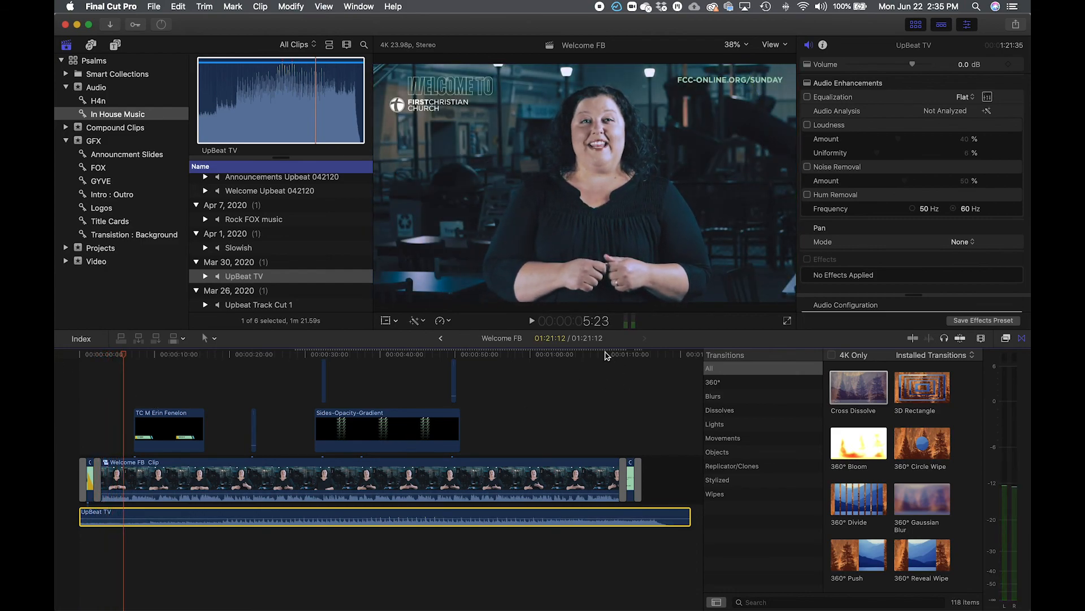
pyautogui.click(606, 355)
pyautogui.press('space')
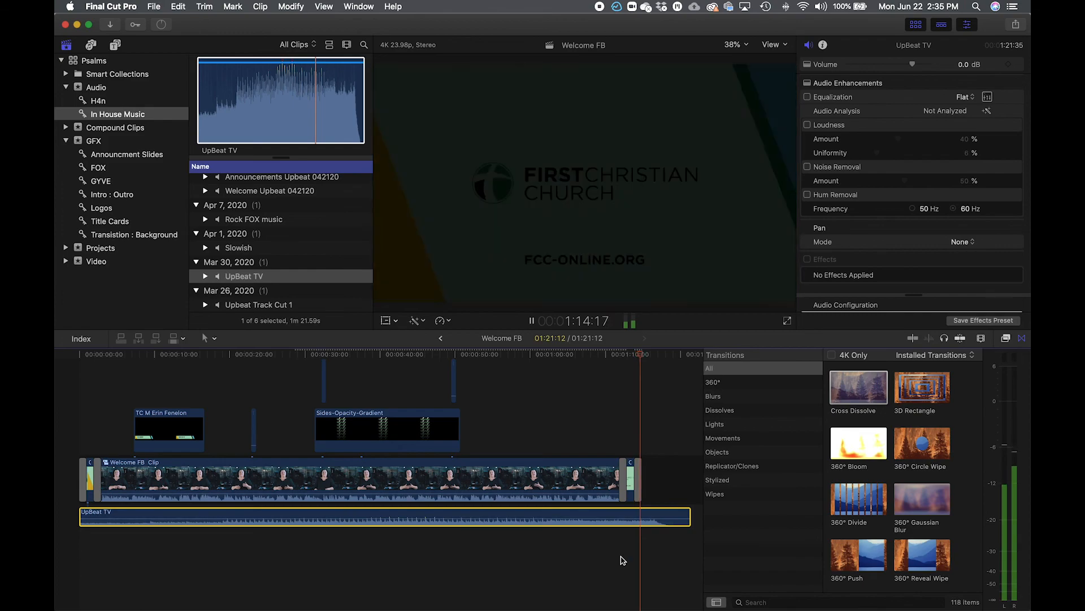
pyautogui.press('space')
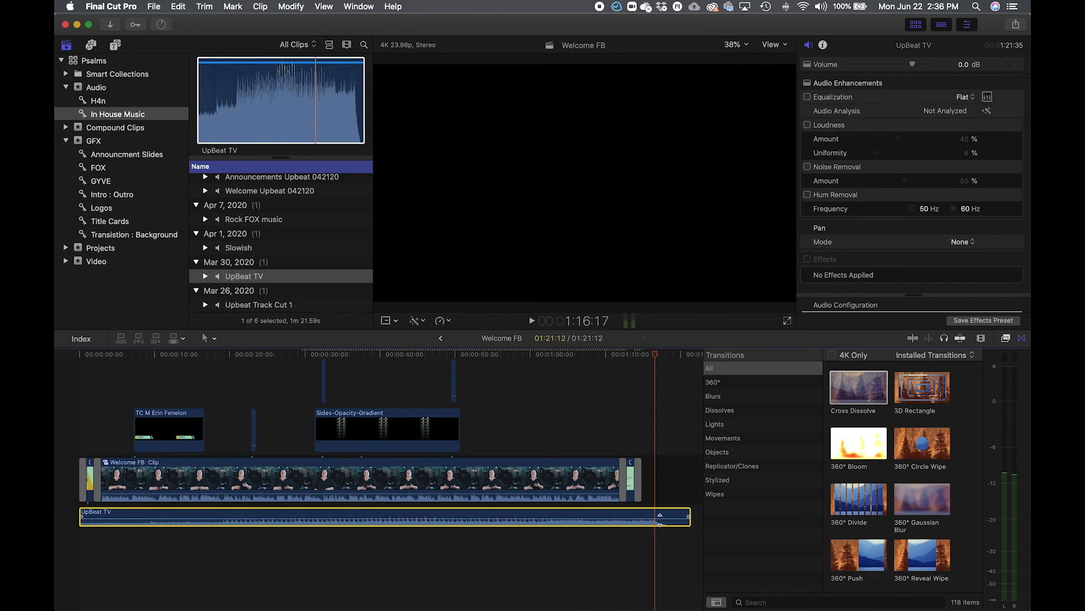
# Replay the opening, split the UpBeat TV track at about 4:18, and play past the cut.
pyautogui.press('super+equal')
pyautogui.hscroll(-15, 635, 528)
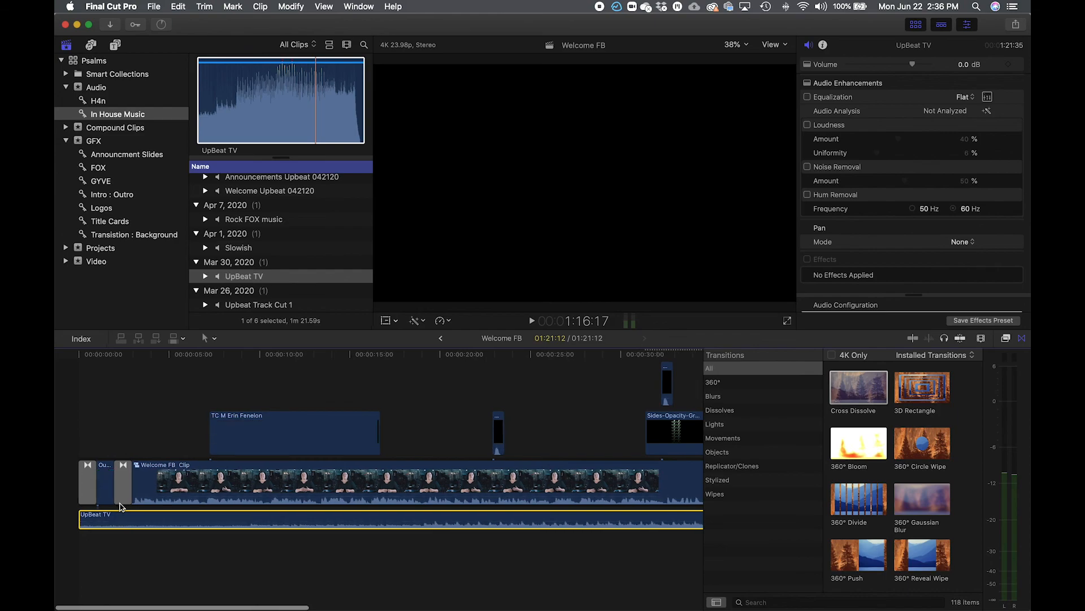
pyautogui.press('super+equal')
pyautogui.hscroll(-15, 121, 508)
pyautogui.hscroll(-10, 121, 508)
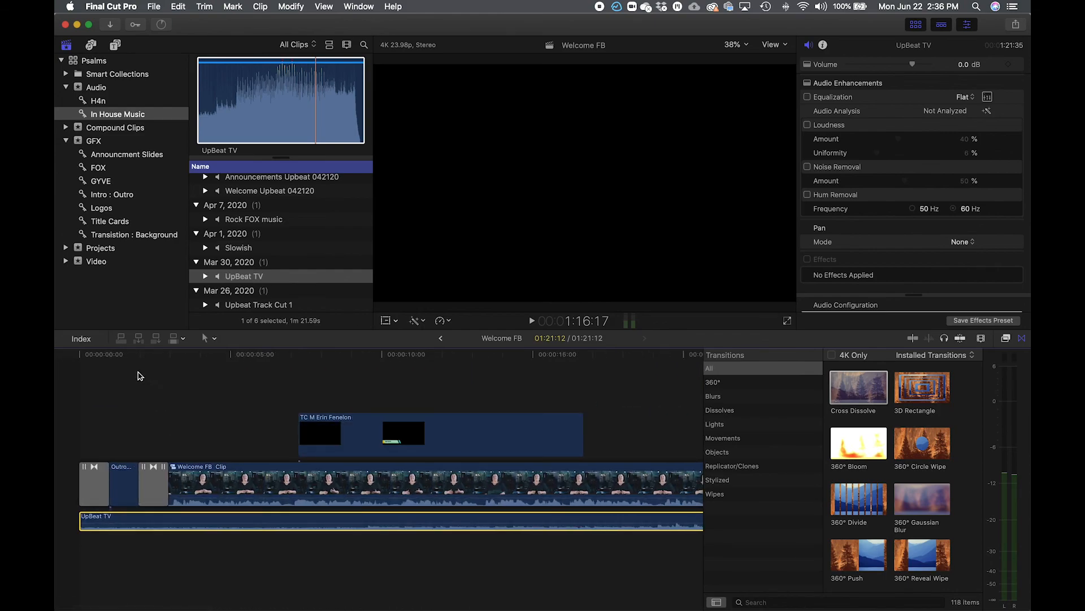
pyautogui.click(57, 360)
pyautogui.press('space')
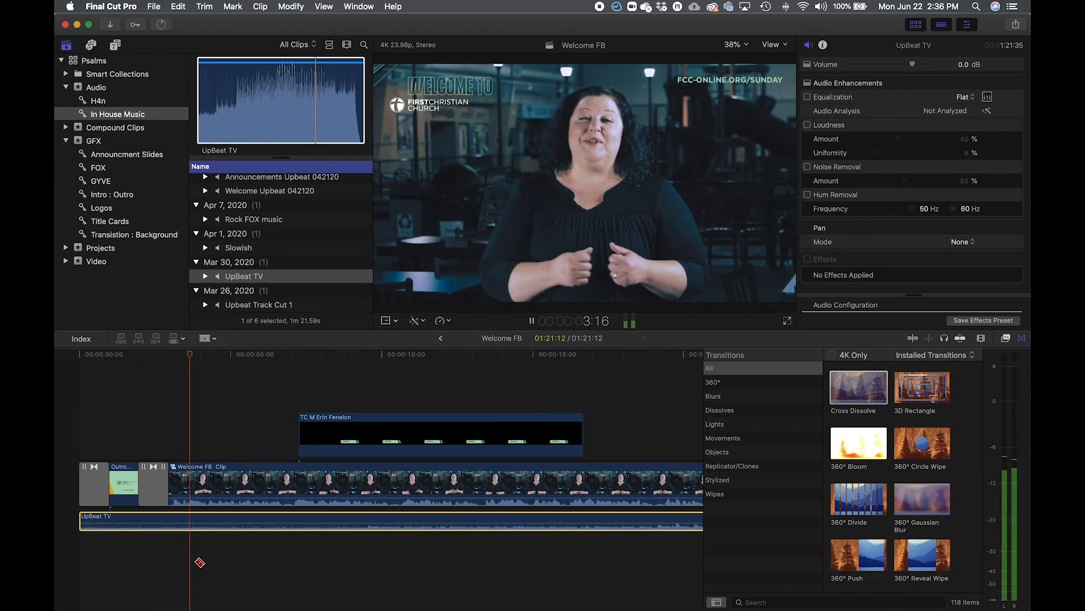
pyautogui.press('space')
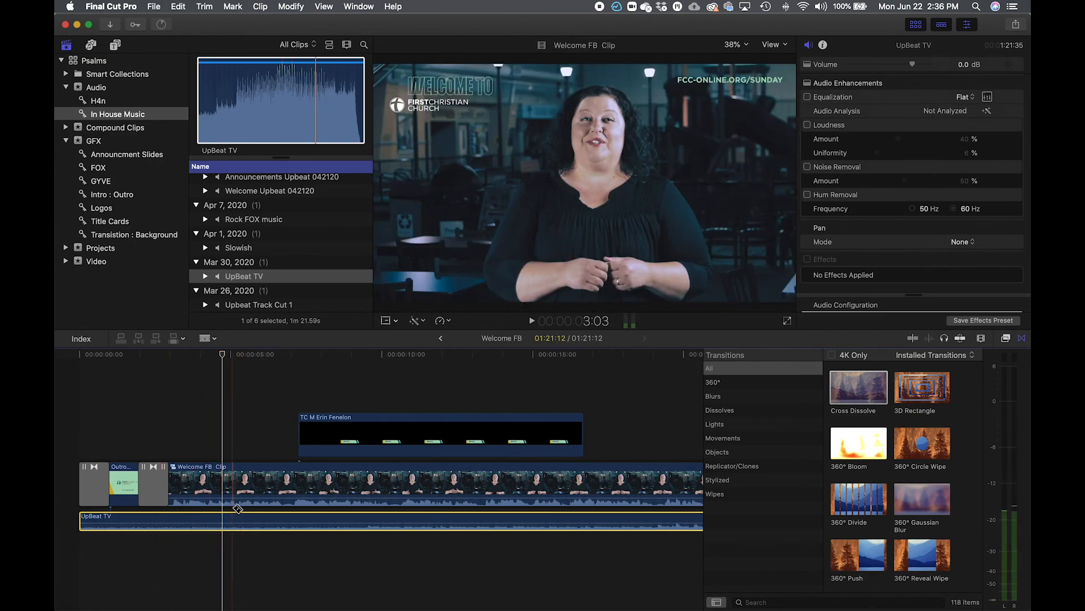
pyautogui.press('super+b')
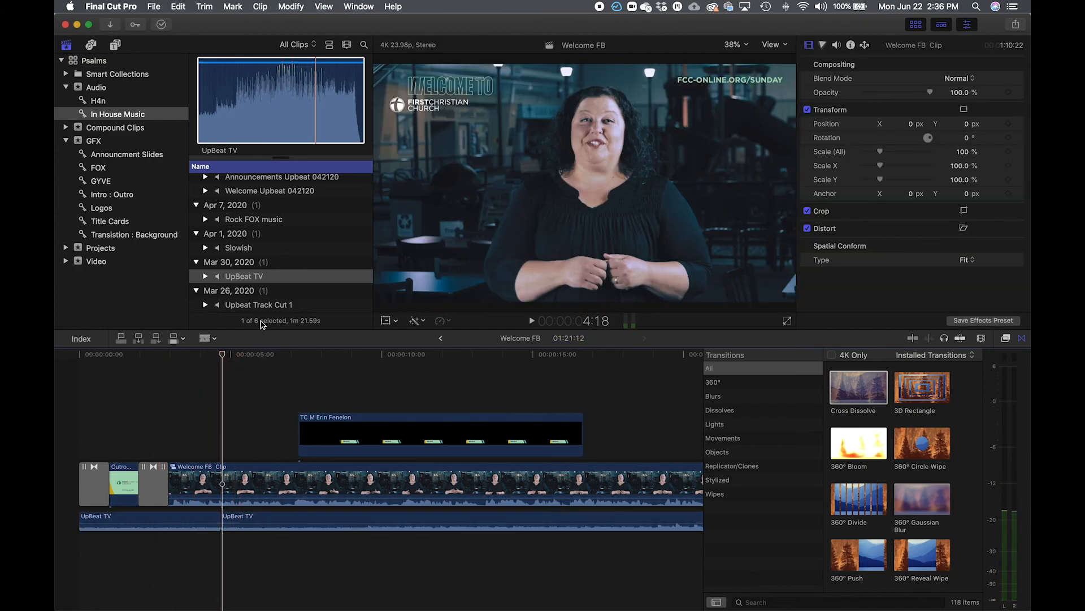
pyautogui.press('space')
pyautogui.press('space')
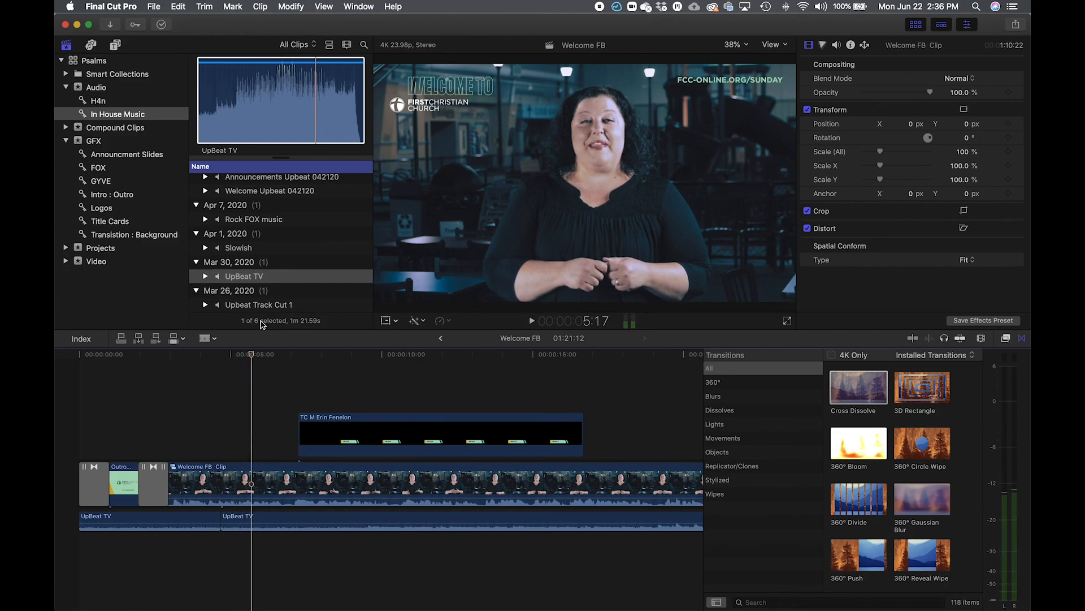
# Delete the short opening piece of the UpBeat TV track and move the remaining piece to the project's start.
pyautogui.press('a')
pyautogui.click(161, 522)
pyautogui.press('Delete')
pyautogui.moveTo(269, 519); pyautogui.dragTo(98, 518)
pyautogui.press('super+minus')
pyautogui.press('super+minus')
pyautogui.press('super+minus')
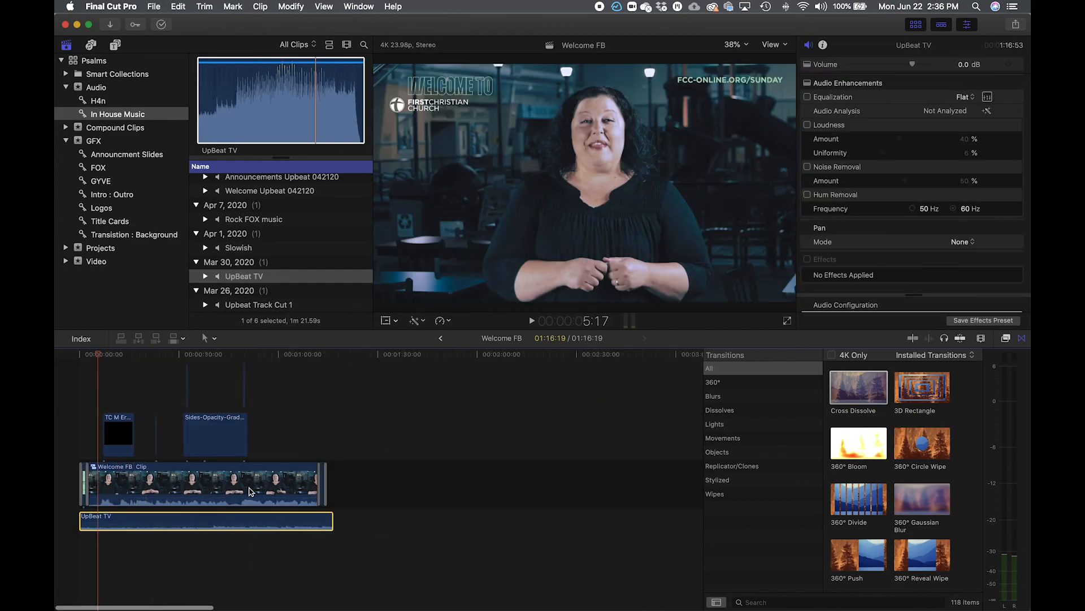
# Play the opening and the closing section to check the timing of the repositioned music.
pyautogui.hotkey('shift', 'z')
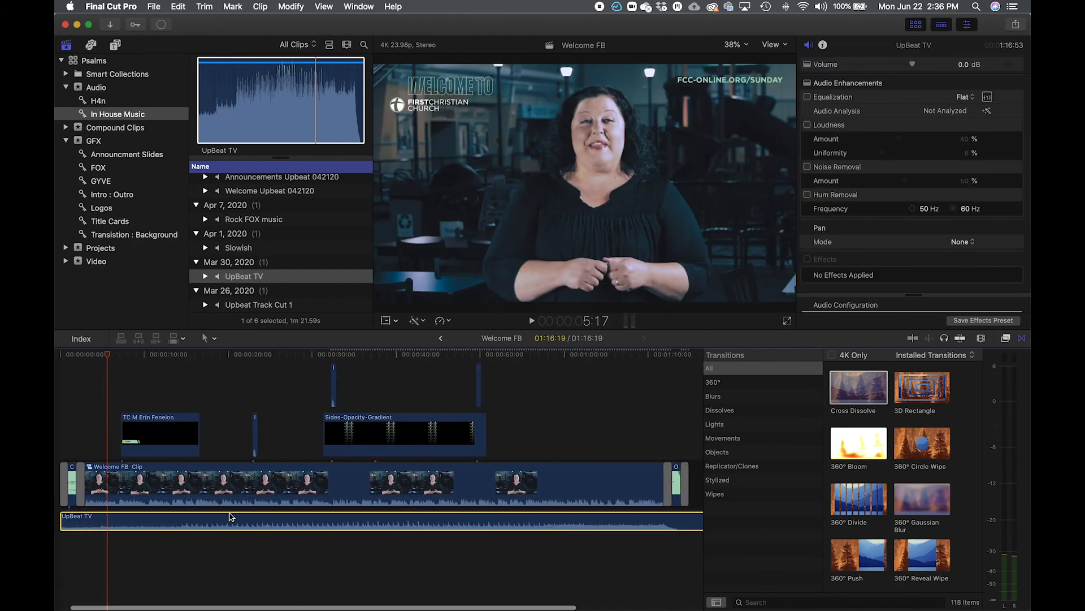
pyautogui.hscroll(3, 230, 516)
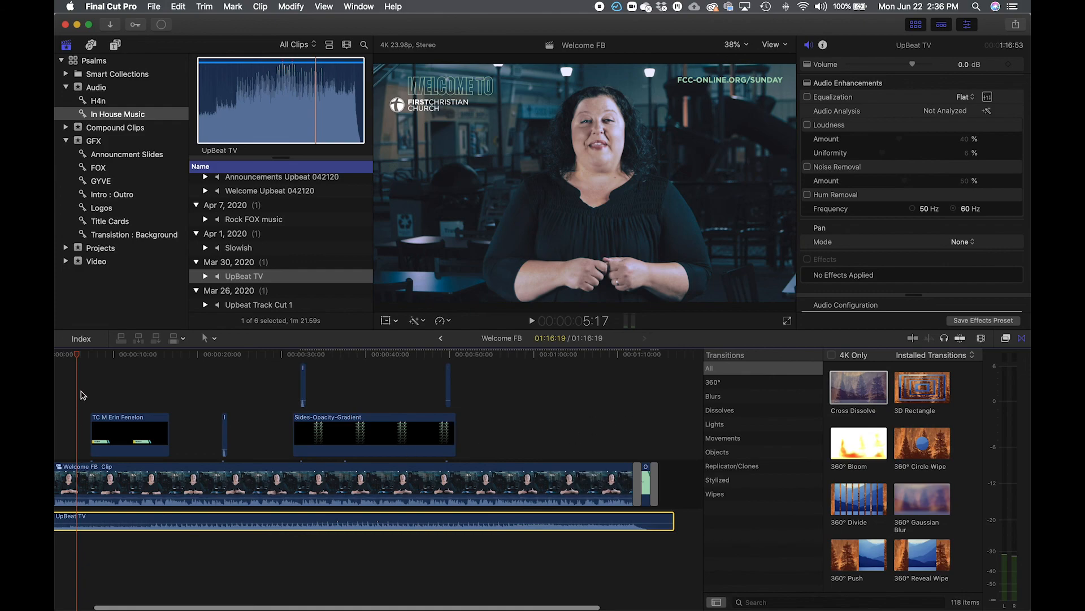
pyautogui.hscroll(-5, 79, 398)
pyautogui.moveTo(126, 352); pyautogui.dragTo(57, 350)
pyautogui.press('space')
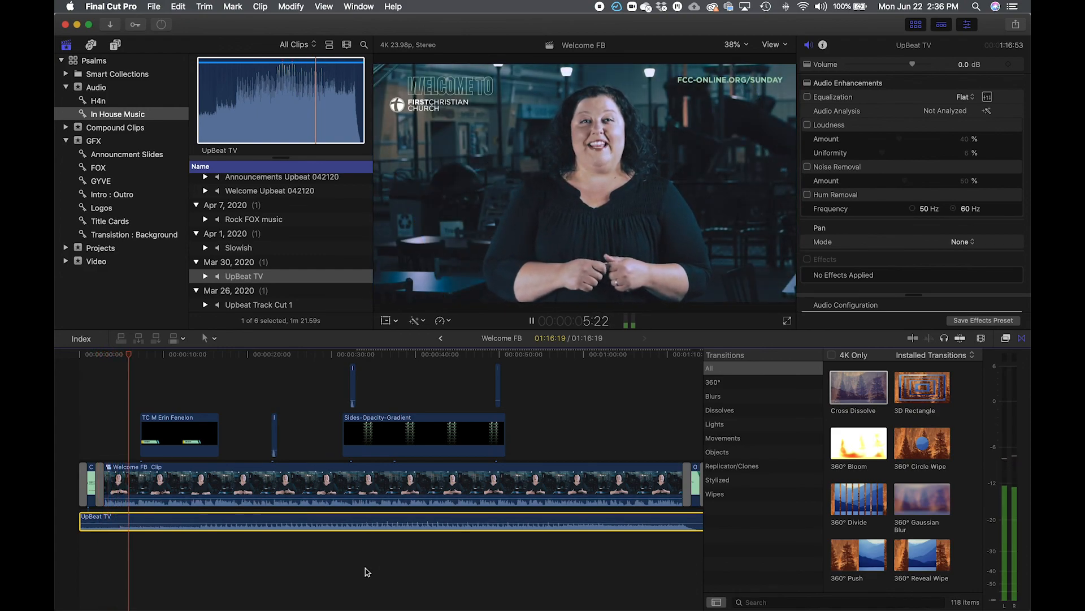
pyautogui.press('space')
pyautogui.hscroll(3, 366, 571)
pyautogui.hscroll(2, 366, 571)
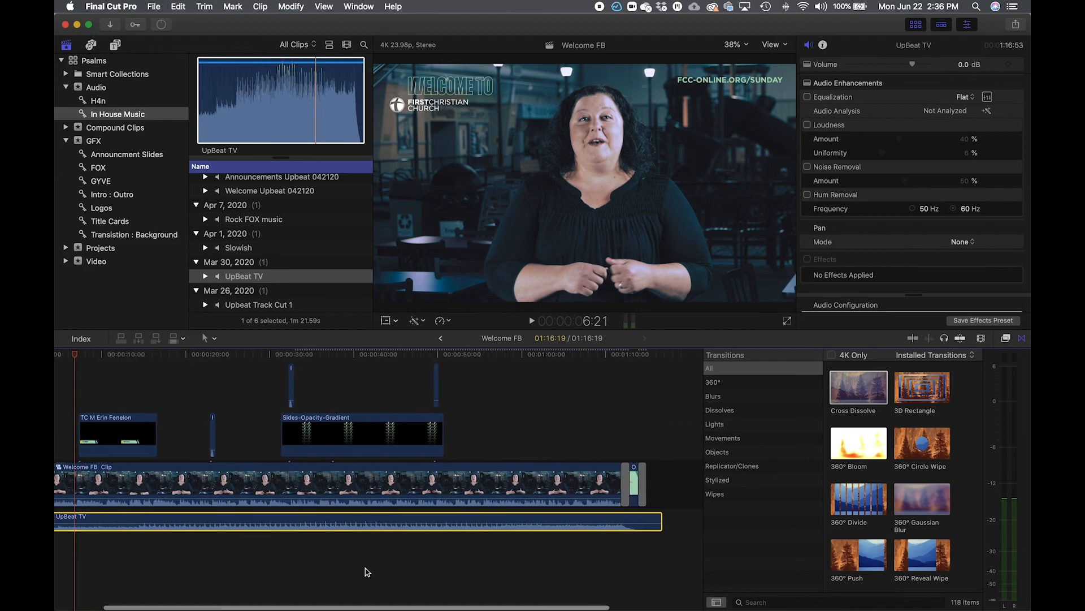
pyautogui.click(572, 355)
pyautogui.press('space')
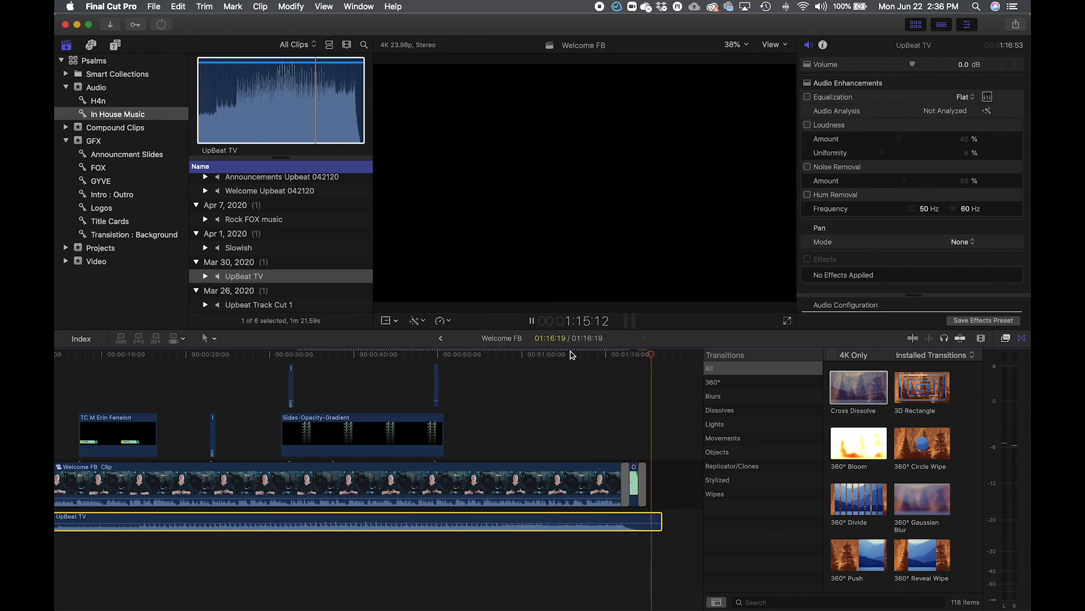
pyautogui.press('space')
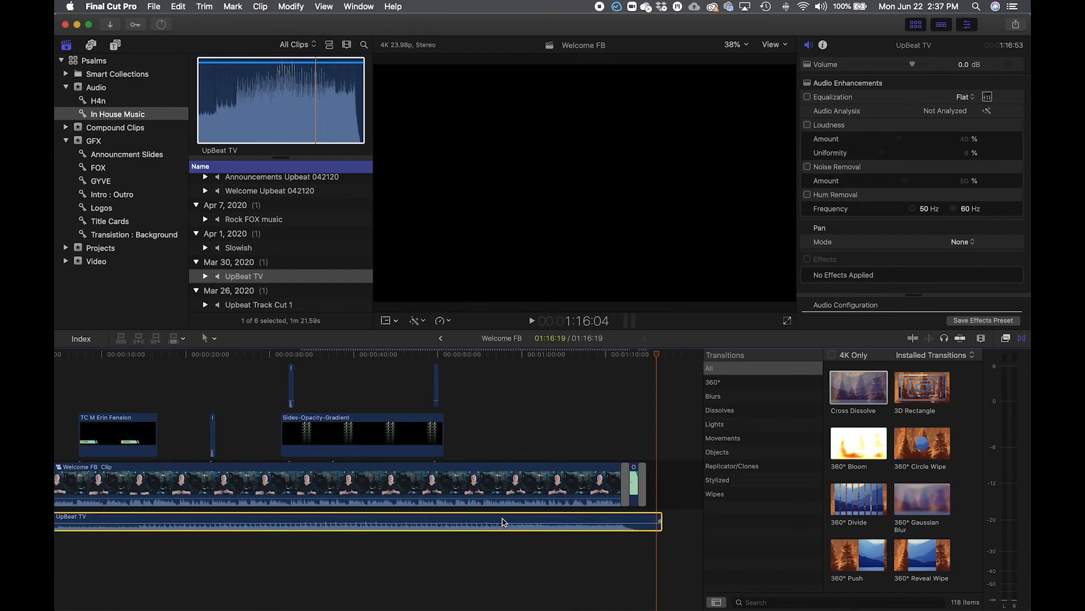
# Set the UpBeat TV track's volume to -8 dB and play the middle of the project to check the mix.
pyautogui.click(968, 129)
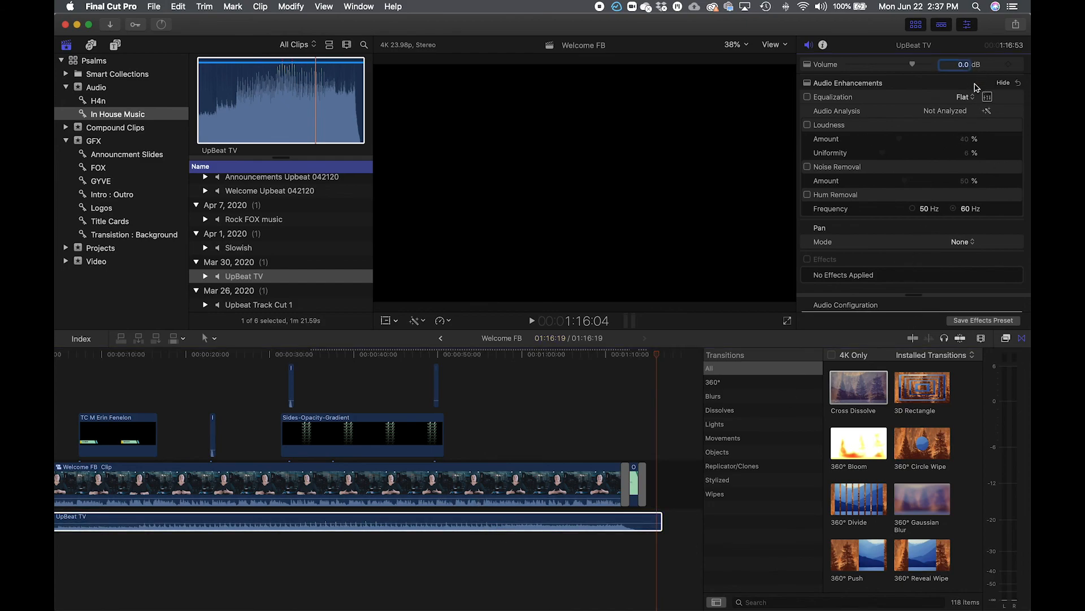
pyautogui.write('-8')
pyautogui.press('Return')
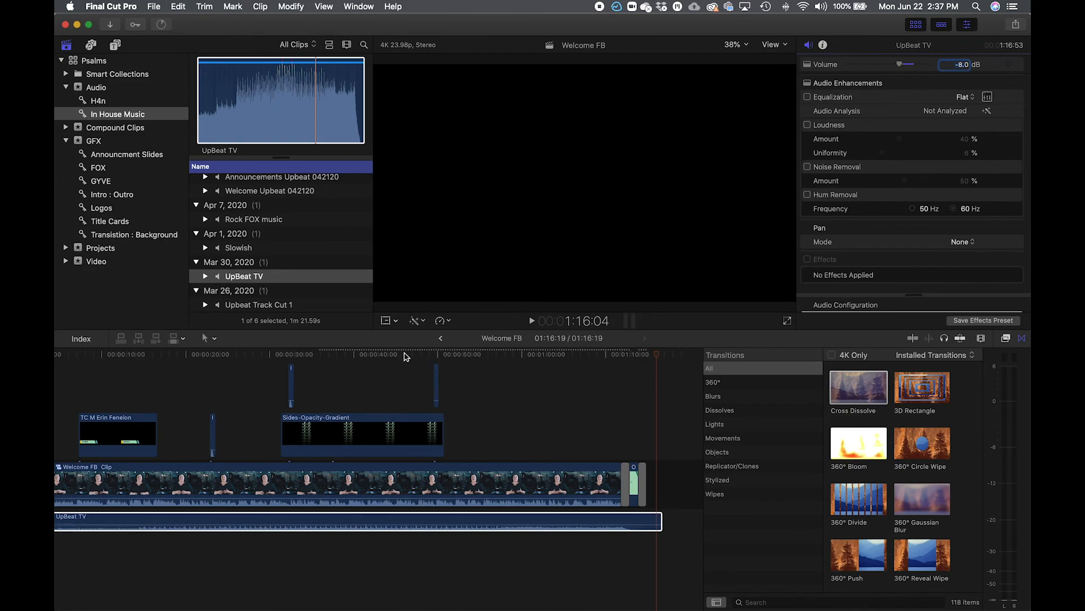
pyautogui.click(405, 357)
pyautogui.press('space')
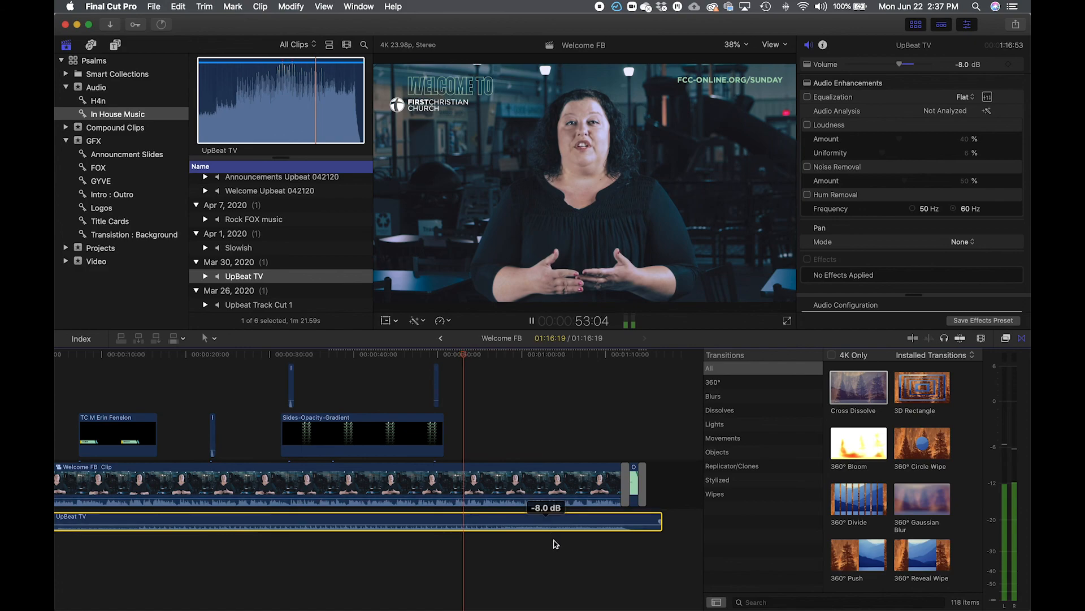
pyautogui.press('space')
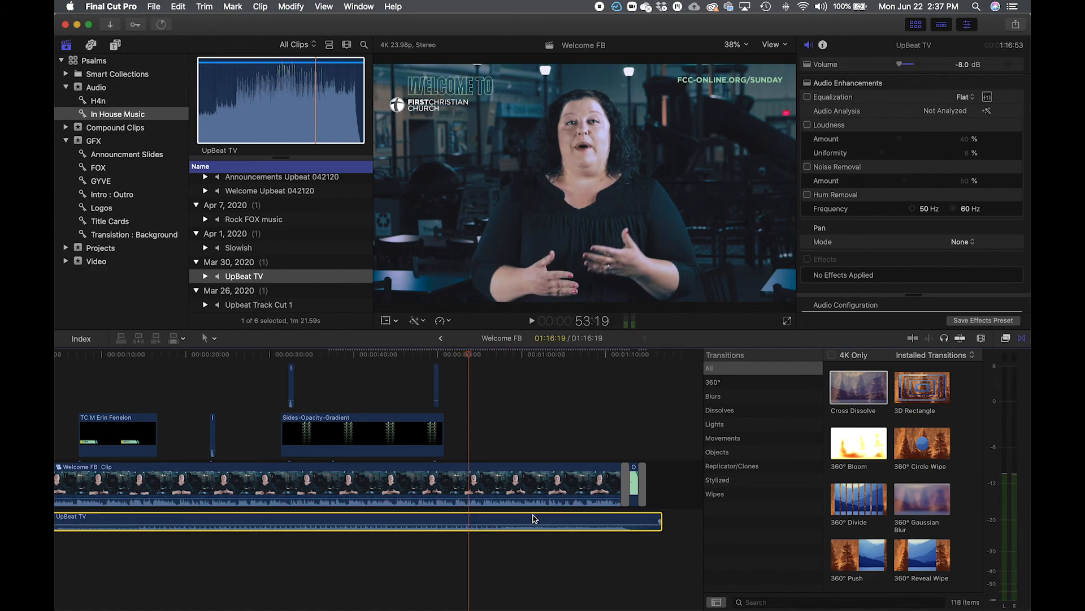
# Open the Welcome FB Clip compound clip and select the Welcome FB Video clip inside it.
pyautogui.click(535, 488)
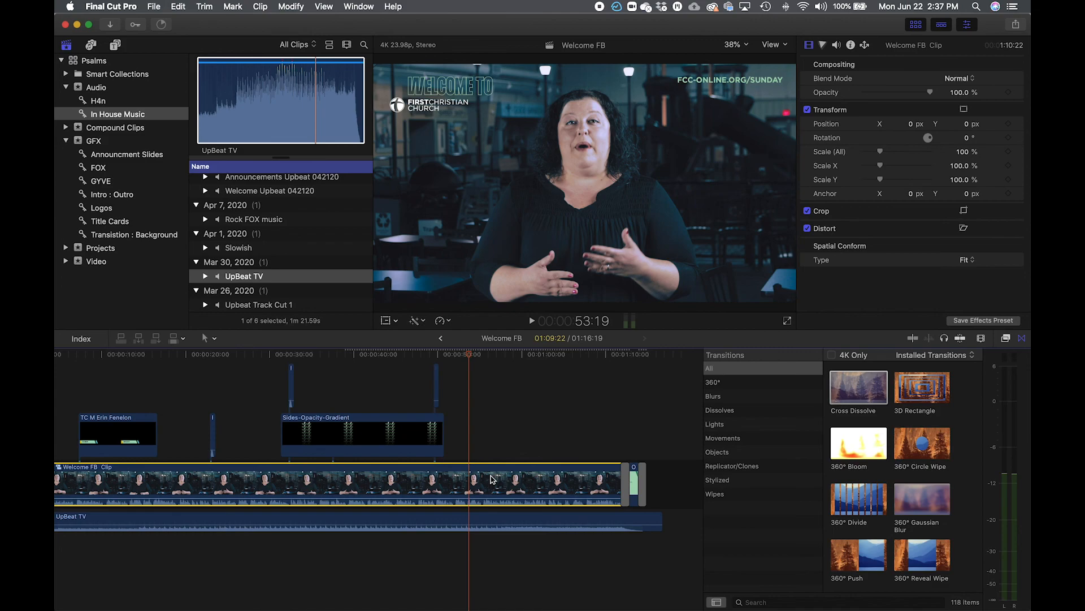
pyautogui.doubleClick(491, 479)
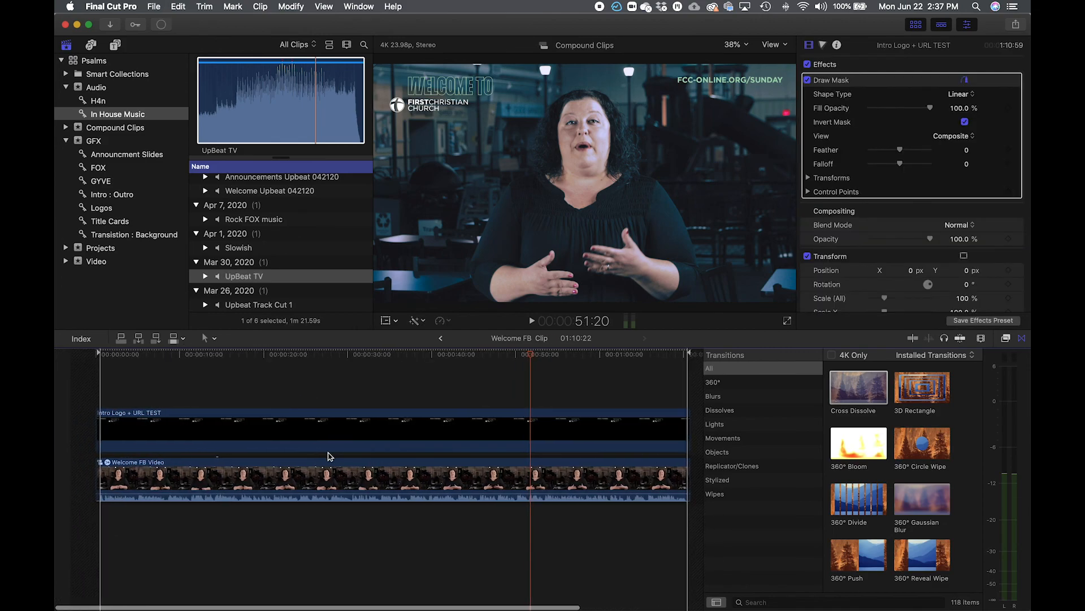
pyautogui.click(469, 487)
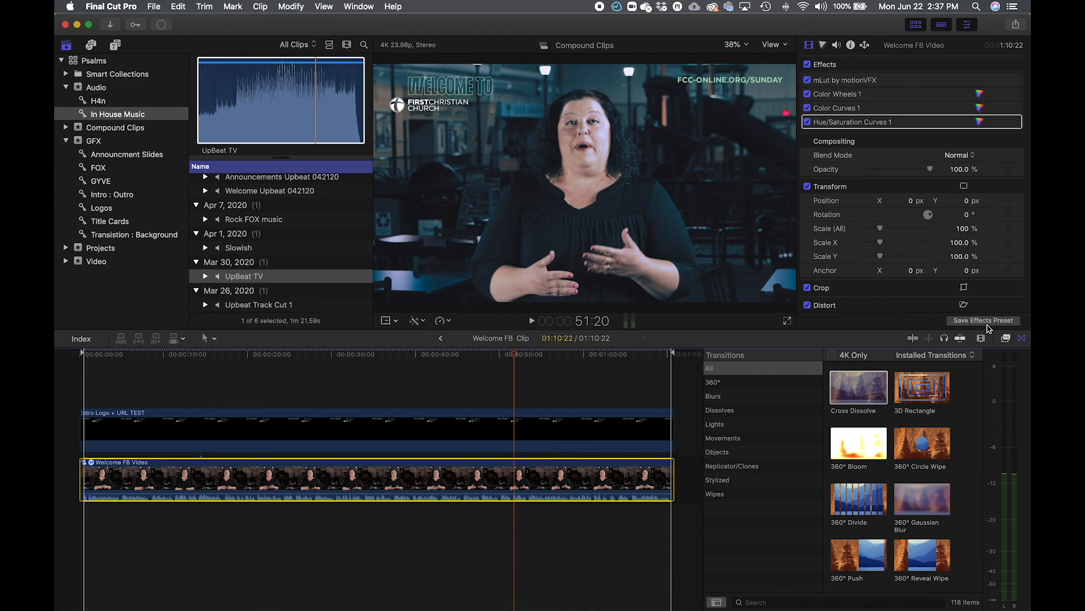
pyautogui.click(984, 320)
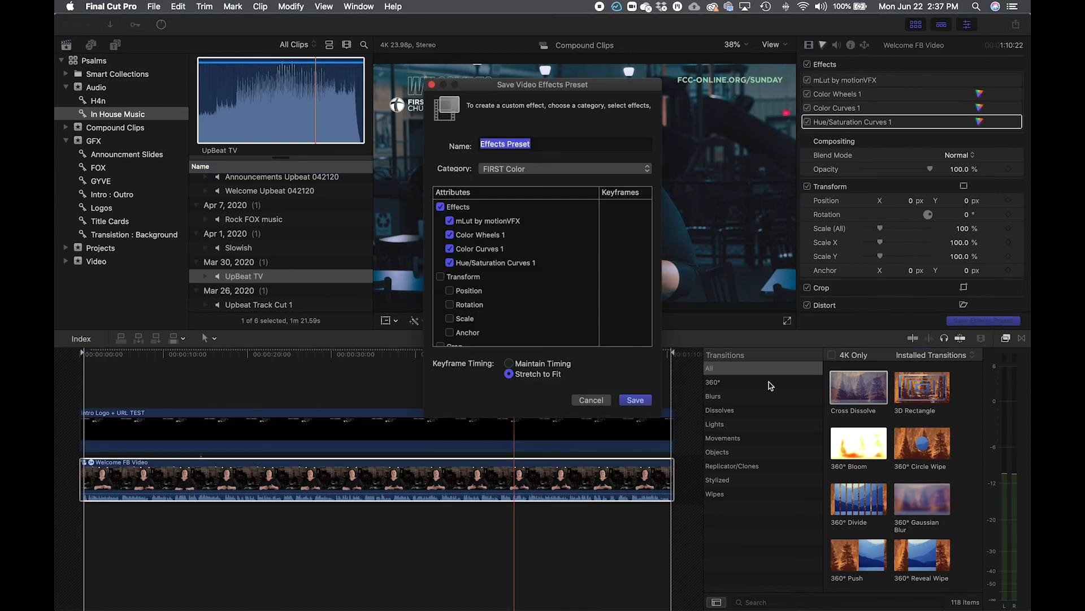
pyautogui.scroll(-5, 516, 281)
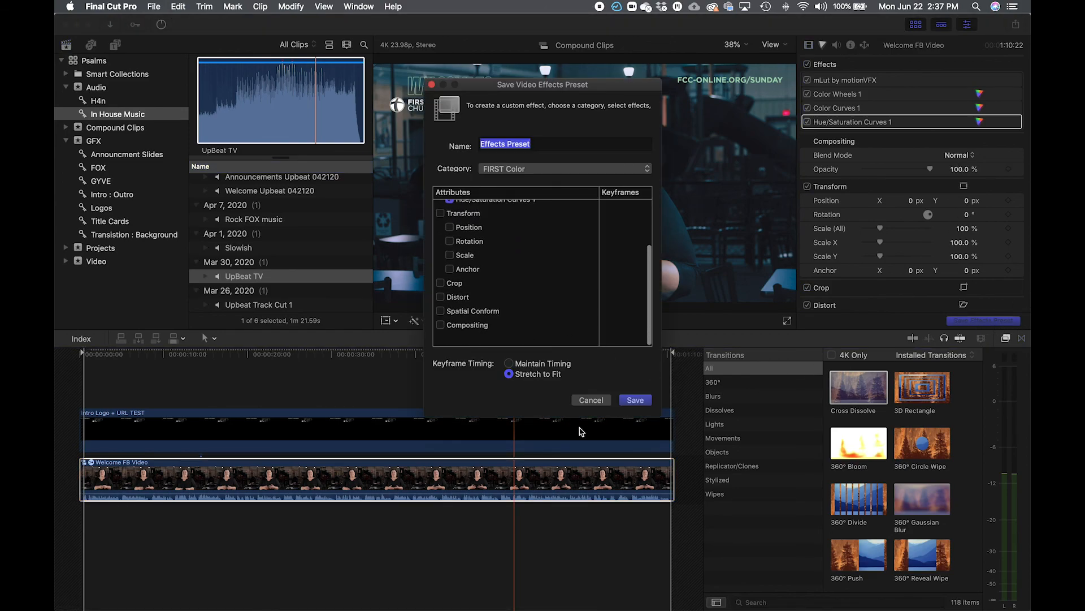
pyautogui.click(591, 400)
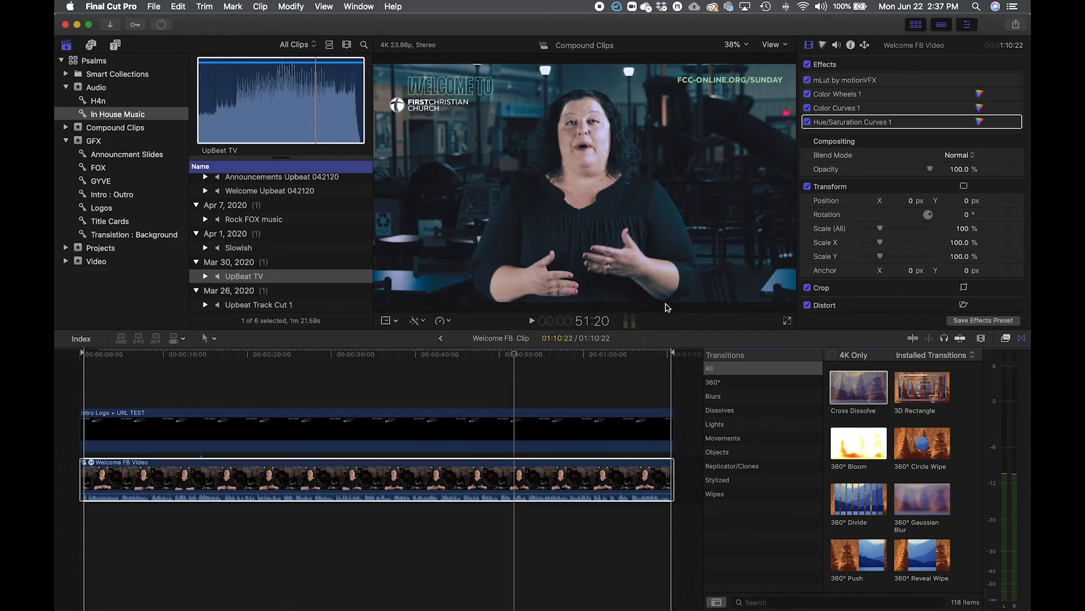
# Save the Welcome FB Video clip's Compressor, Channel EQ and DeEsser as an audio effects preset in FIRST Audio, named for the host.
pyautogui.click(837, 46)
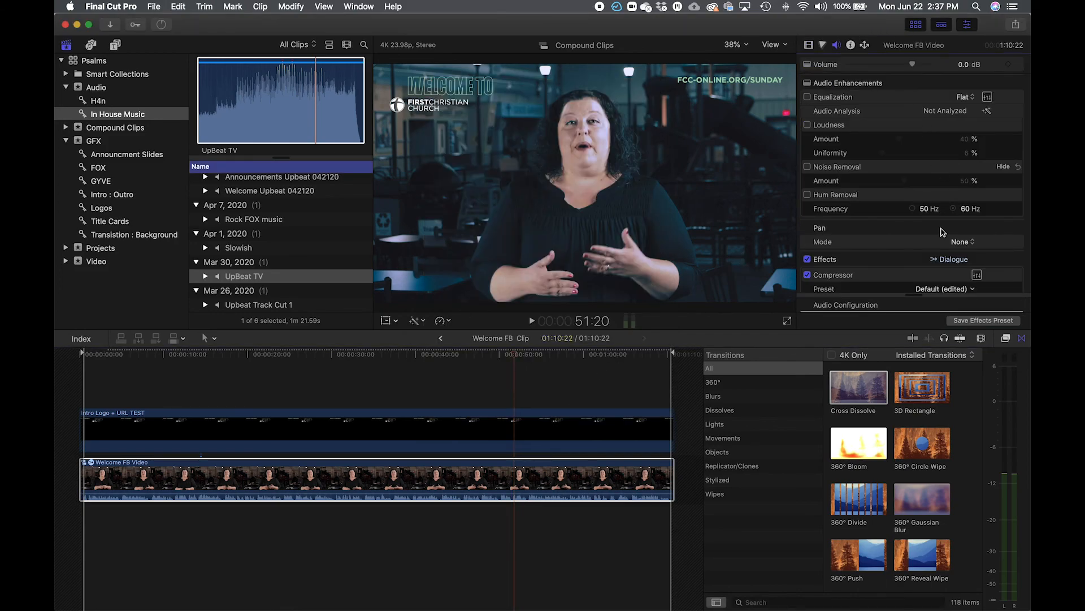
pyautogui.click(984, 321)
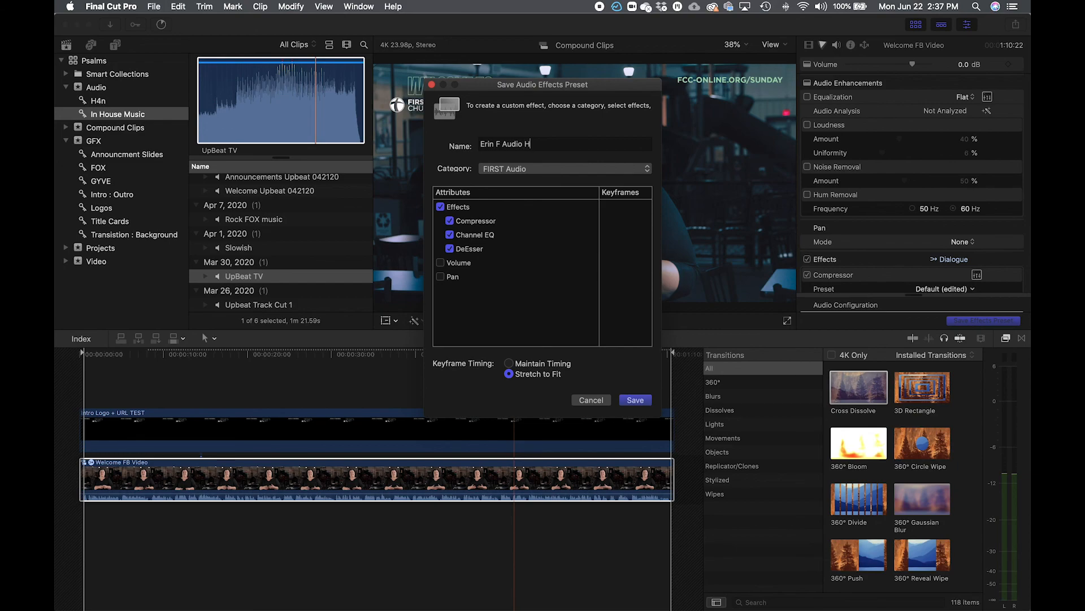
pyautogui.click(636, 403)
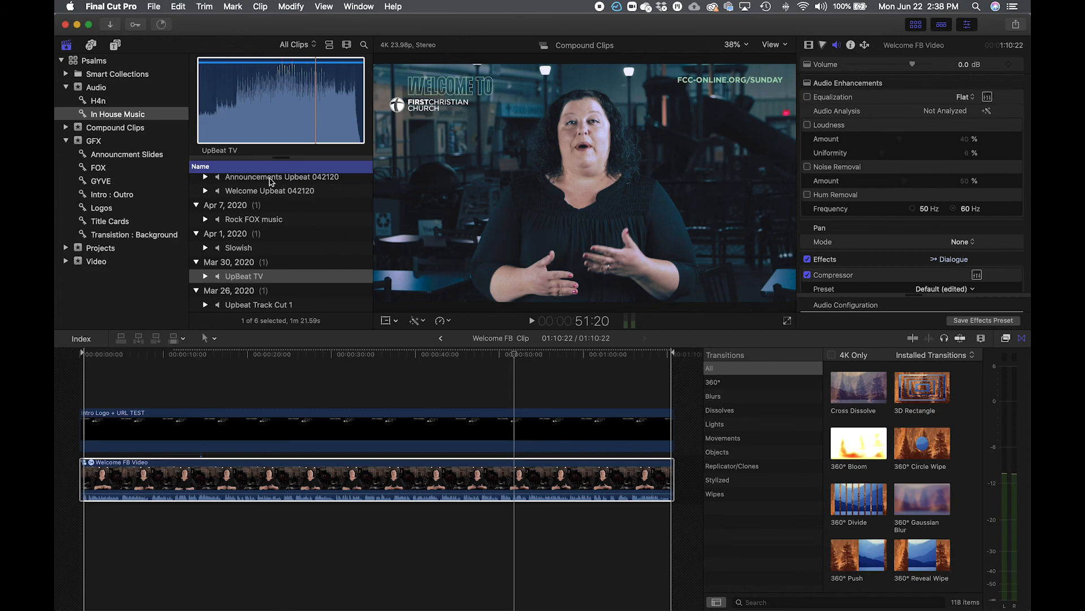
# Return to the Welcome FB project and apply the saved host preset from FIRST Audio to the UpBeat TV track.
pyautogui.click(125, 249)
pyautogui.click(264, 209)
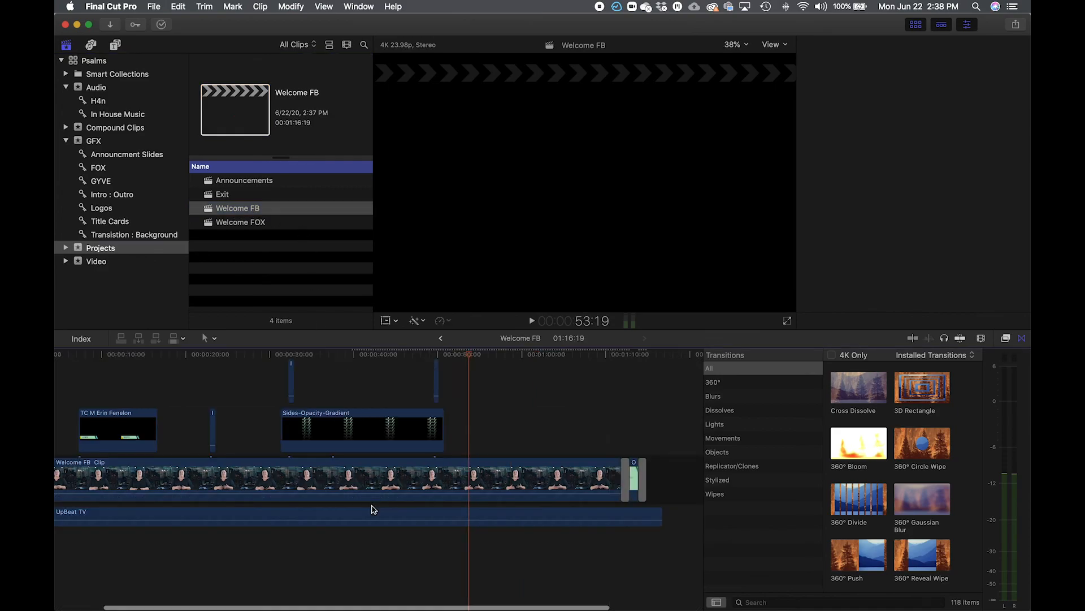
pyautogui.click(497, 517)
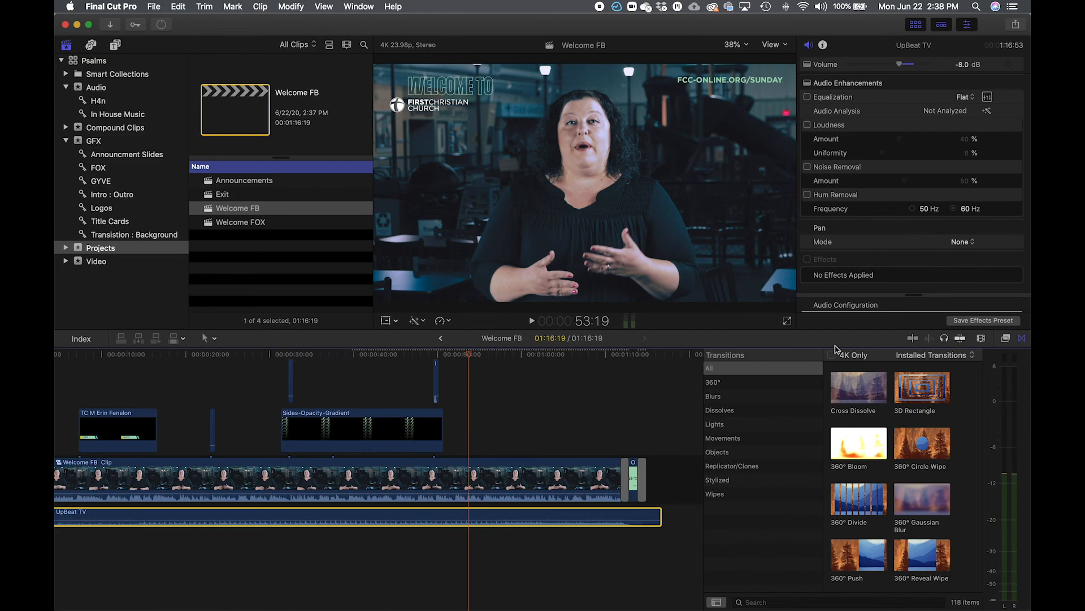
pyautogui.press('super+5')
pyautogui.scroll(-3, 755, 468)
pyautogui.scroll(-8, 756, 469)
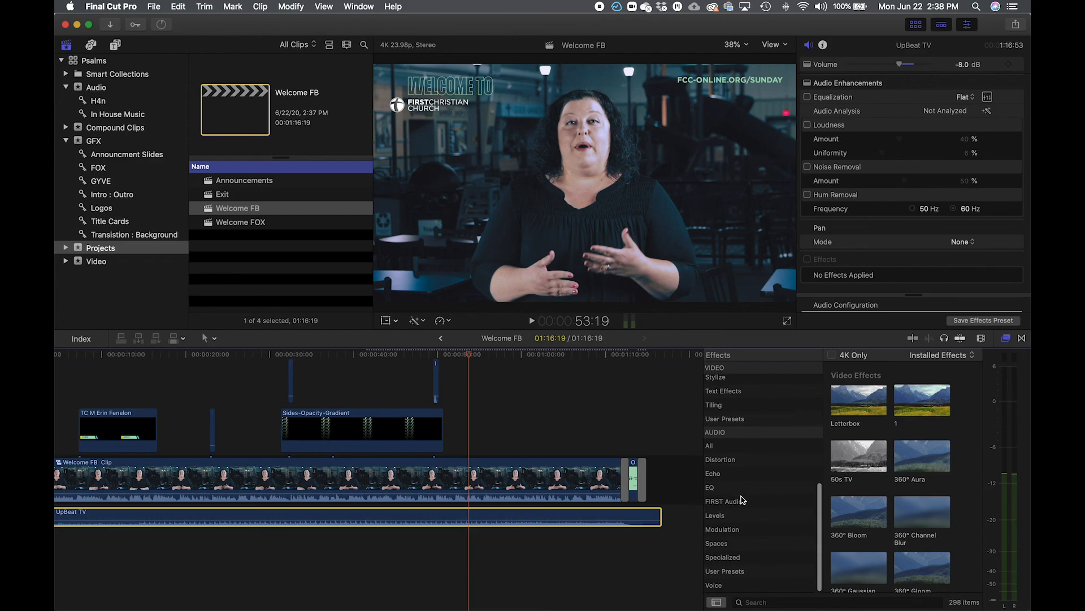
pyautogui.click(742, 499)
pyautogui.moveTo(871, 387); pyautogui.dragTo(586, 517)
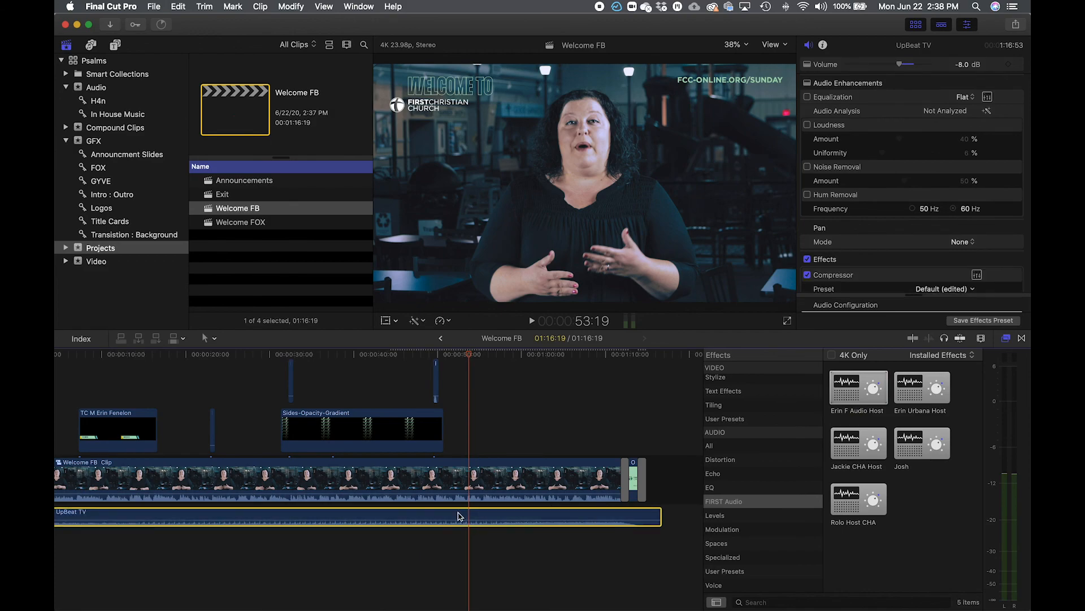
# Disable the Compressor and DeEsser effects on the UpBeat TV track.
pyautogui.scroll(-2, 848, 246)
pyautogui.click(807, 242)
pyautogui.scroll(-4, 882, 241)
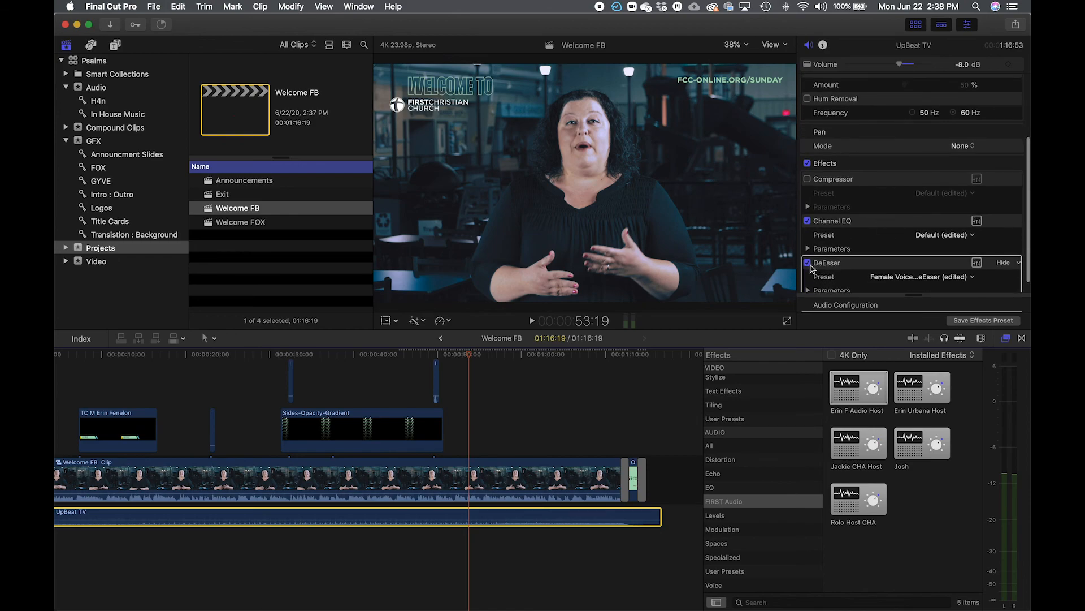
pyautogui.click(808, 263)
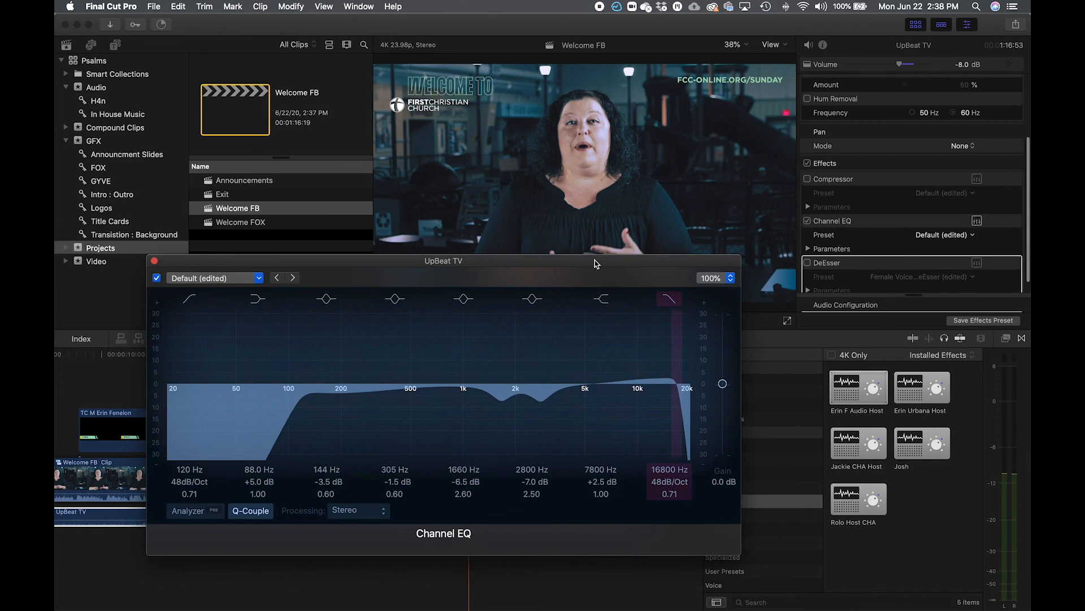
# Turn off the 120 Hz, 7800 Hz and 16800 Hz bands in the UpBeat TV track's Channel EQ and close the equalizer.
pyautogui.moveTo(595, 263); pyautogui.dragTo(605, 62)
pyautogui.click(680, 98)
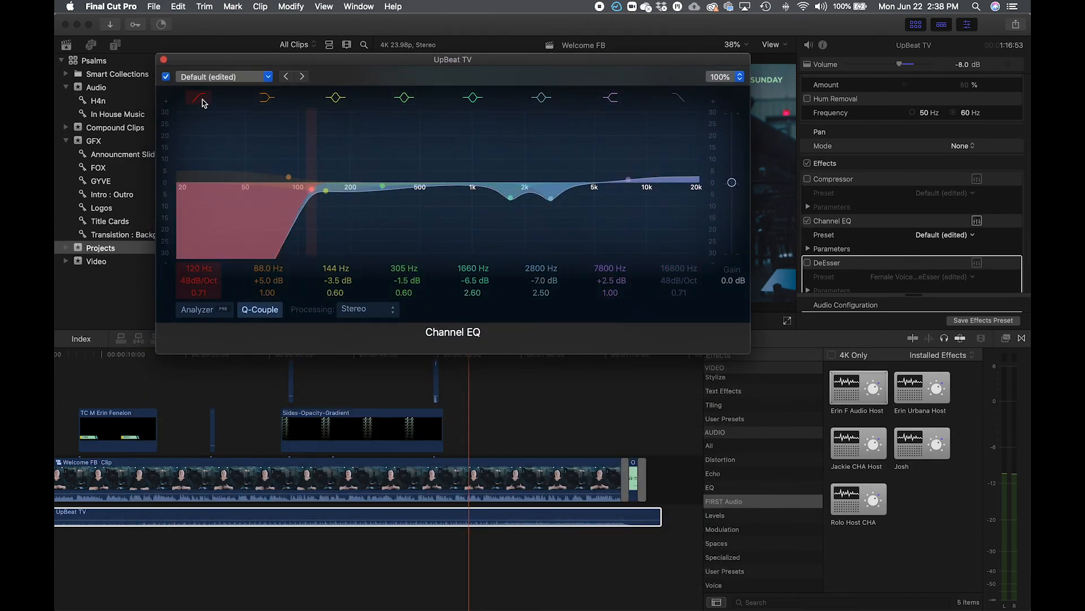
pyautogui.click(611, 98)
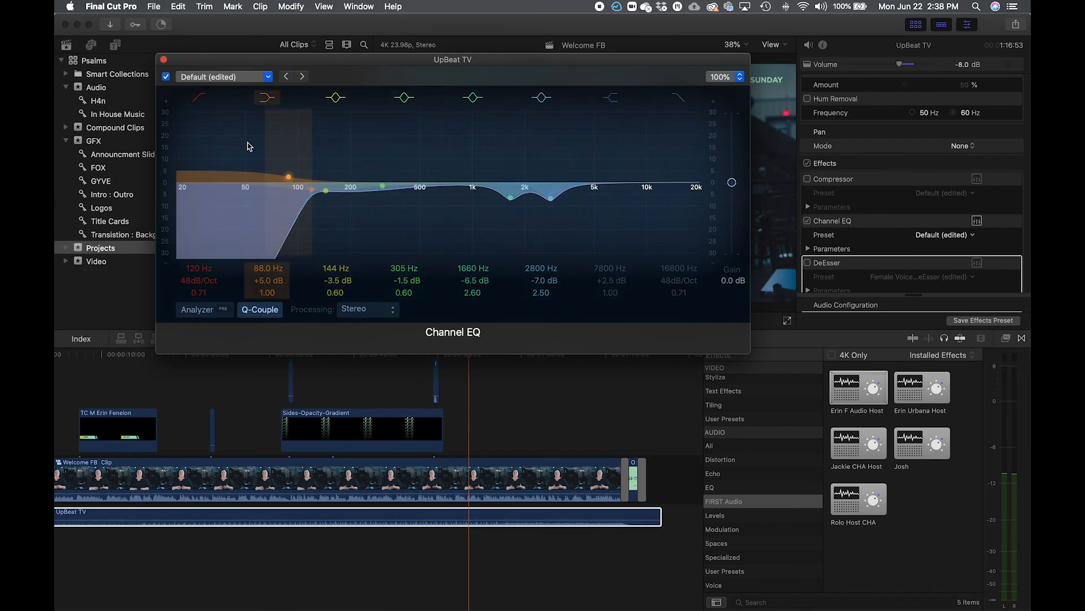
pyautogui.click(199, 98)
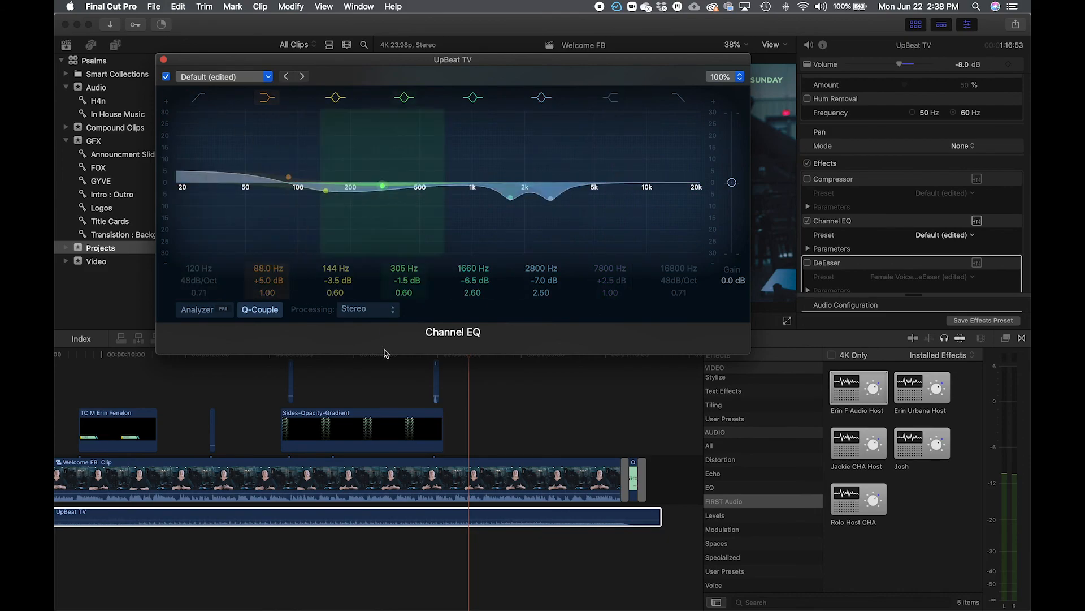
pyautogui.click(163, 59)
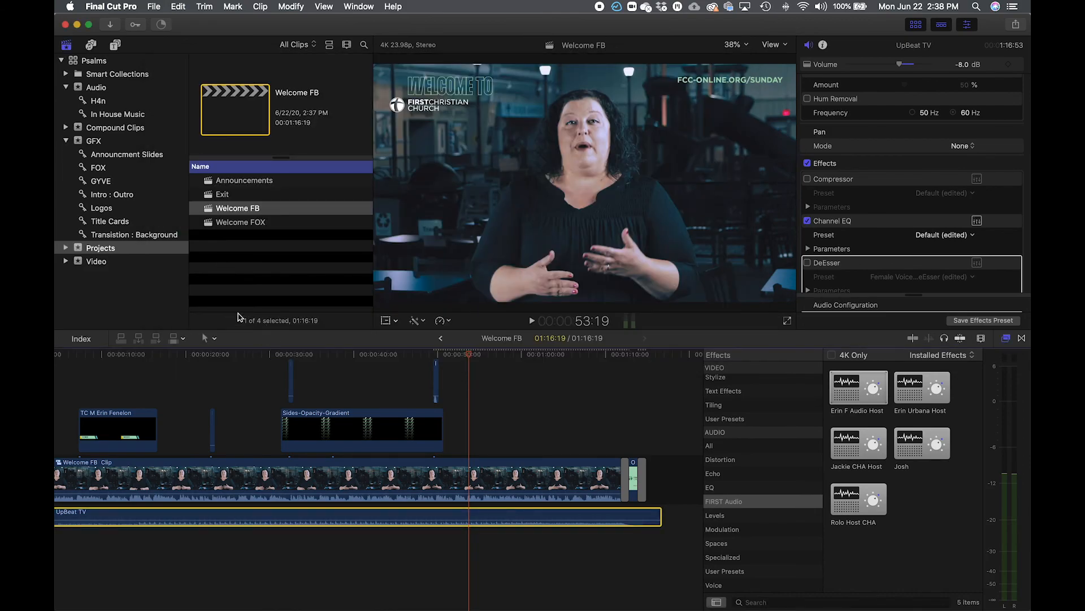
# Play the Welcome FB project from just before the 20-second mark to check the equalized music under the speech.
pyautogui.click(188, 354)
pyautogui.press('space')
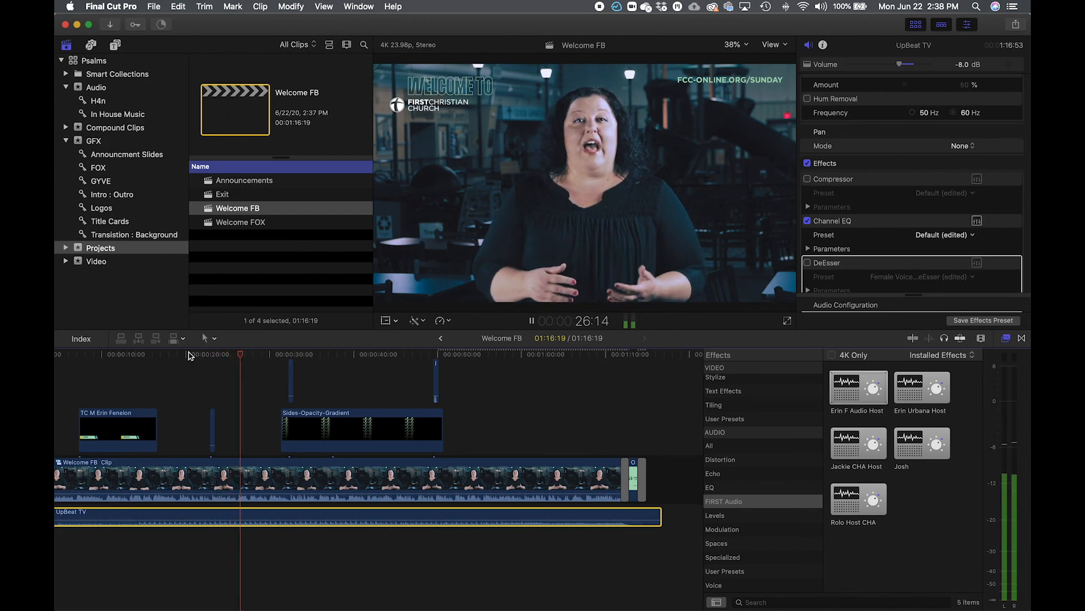
pyautogui.press('space')
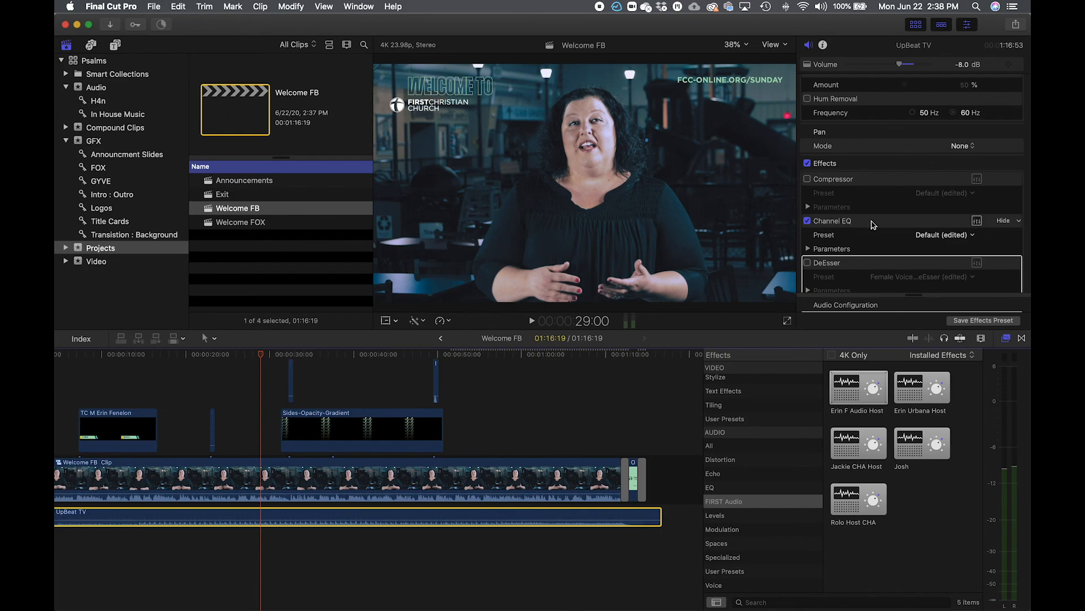
# Reopen the UpBeat TV track's Channel EQ to examine its frequency curve and close it.
pyautogui.click(986, 221)
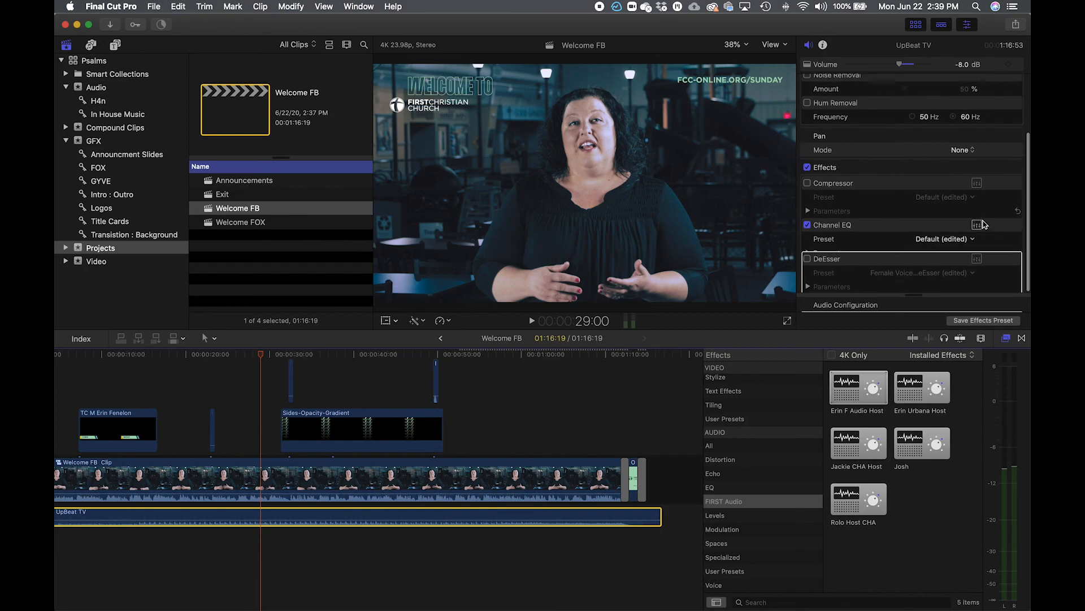
pyautogui.click(1003, 237)
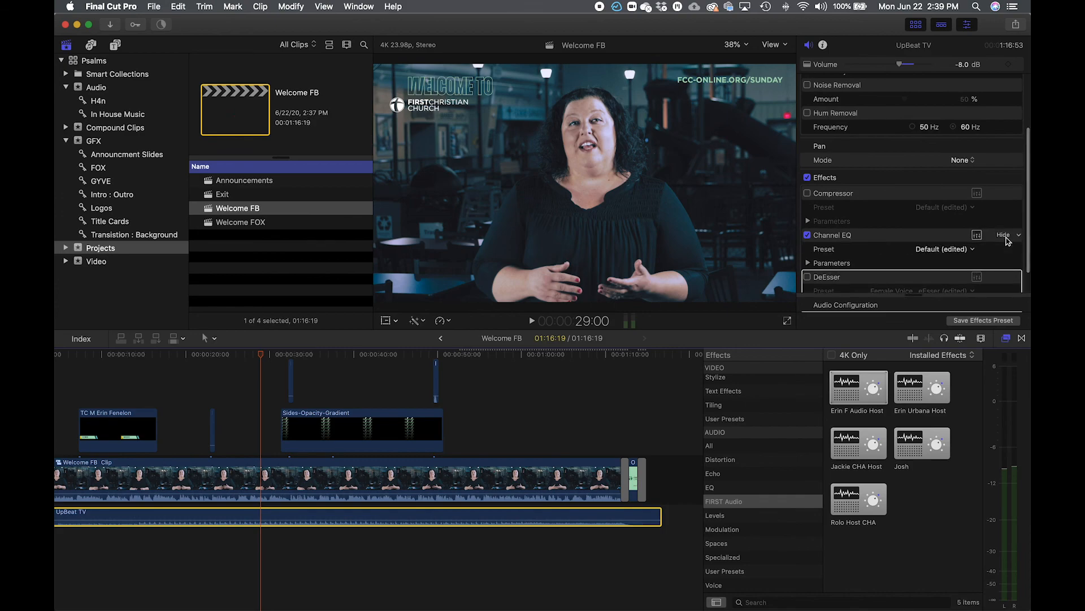
pyautogui.click(977, 235)
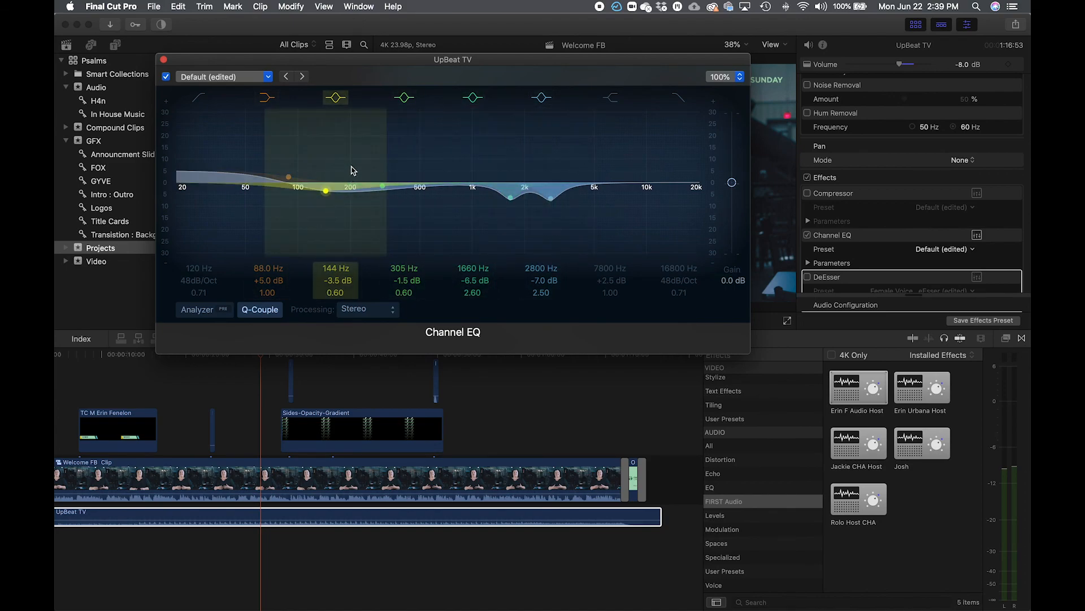
pyautogui.click(164, 60)
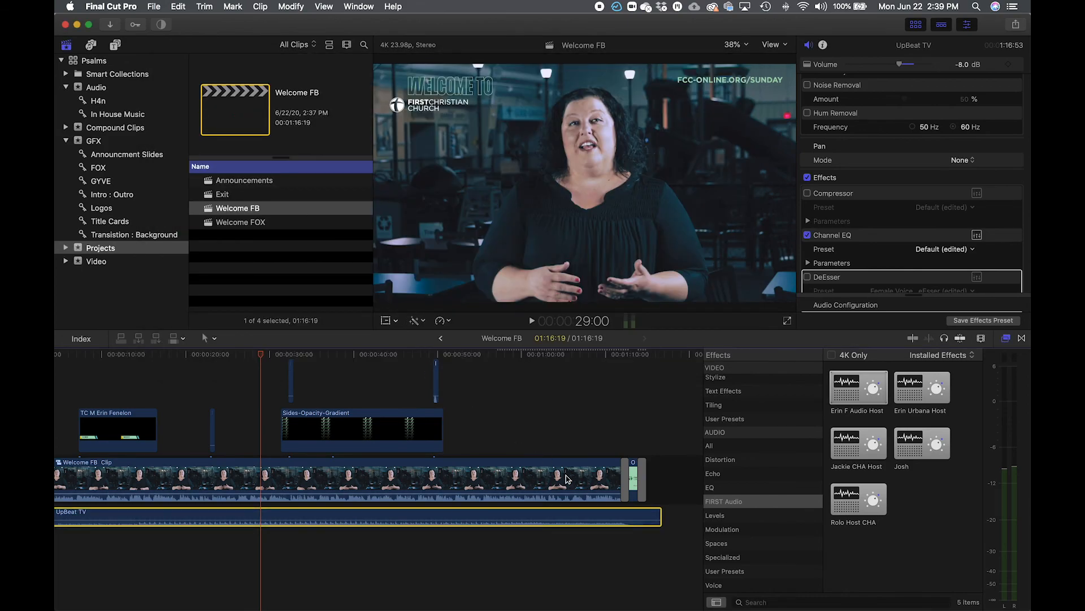
# Set up a Master File export of the Welcome FB project with the Video and Audio format and the Source - Apple ProRes 422 codec.
pyautogui.press('super+minus')
pyautogui.hscroll(-2, 562, 490)
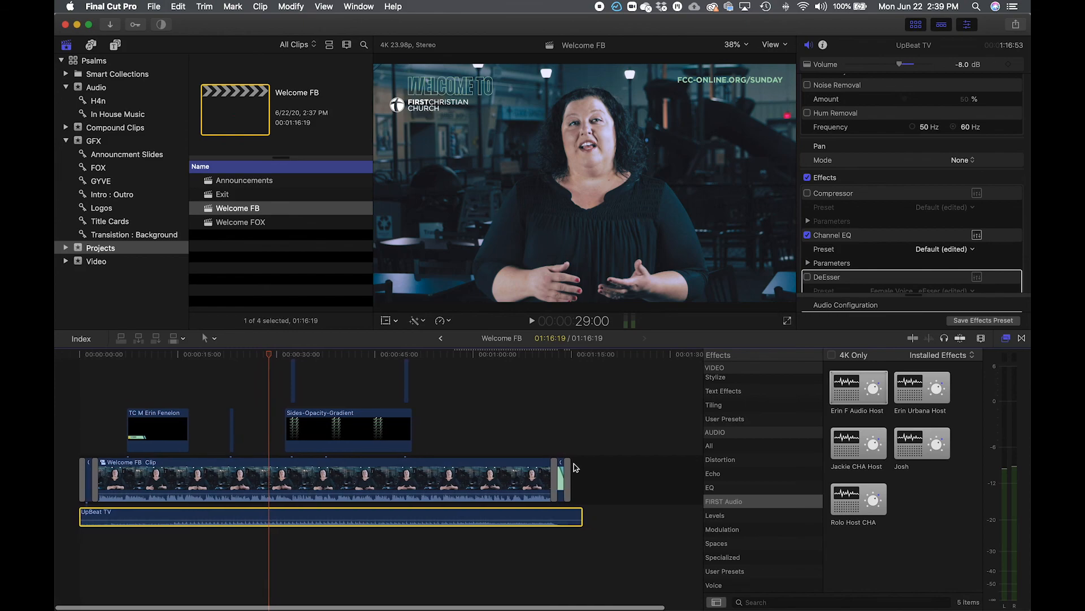
pyautogui.click(1015, 27)
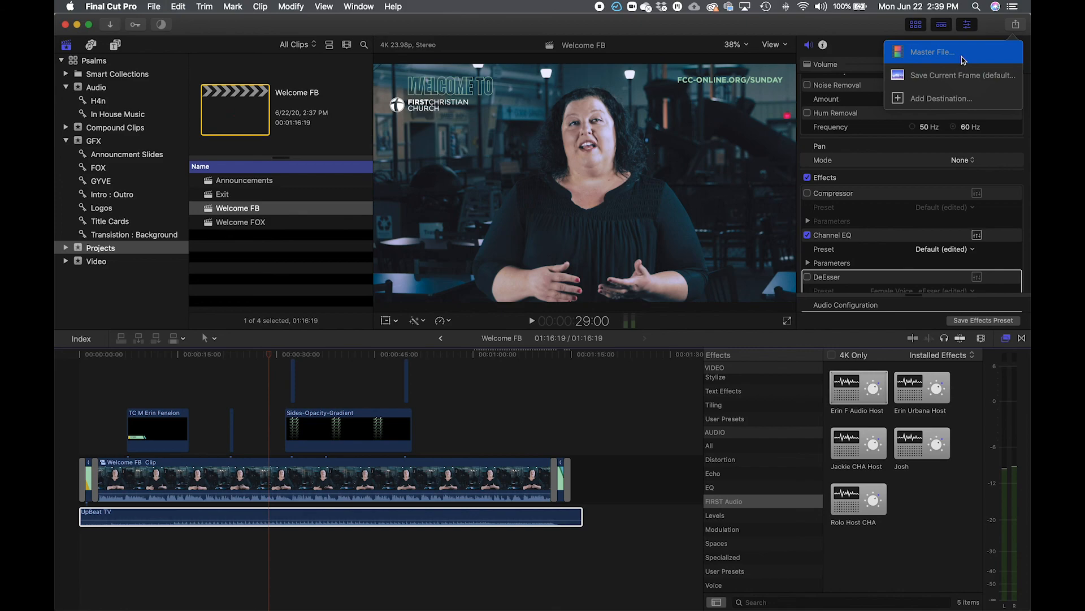
pyautogui.click(933, 52)
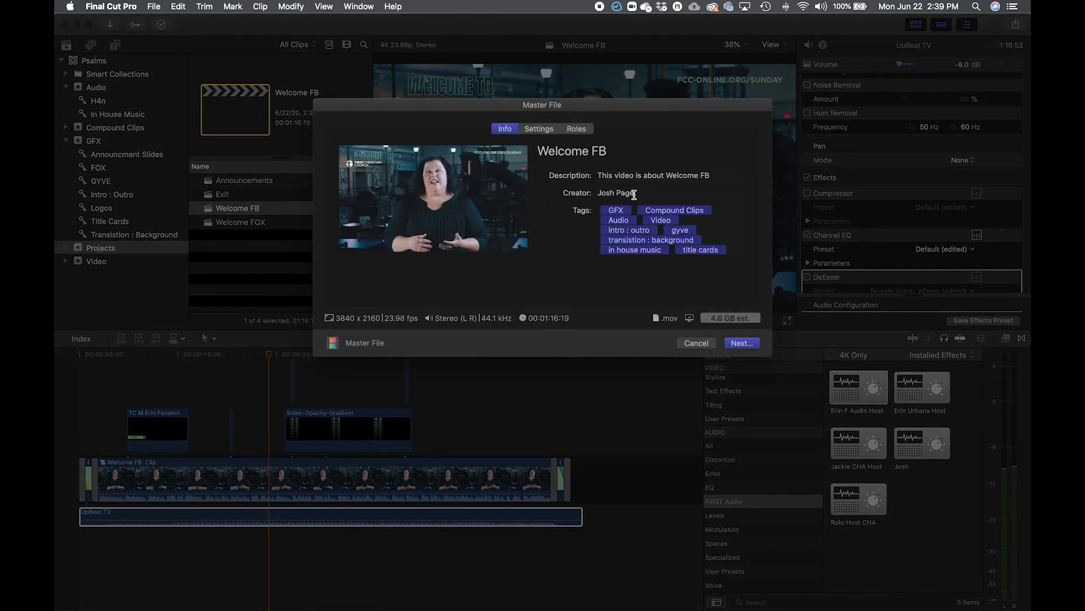
pyautogui.click(548, 130)
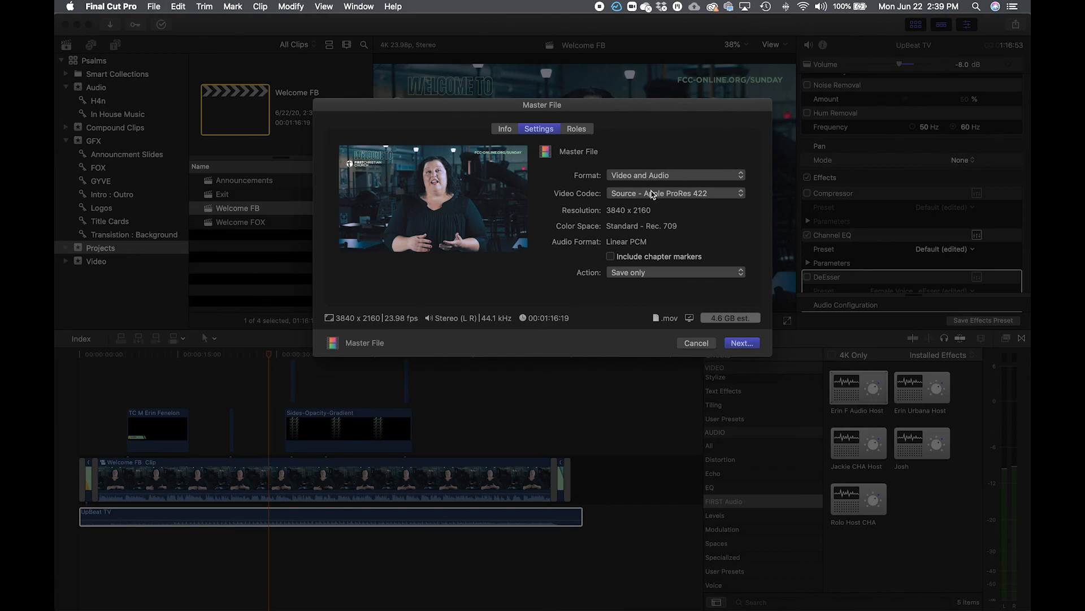
pyautogui.click(635, 194)
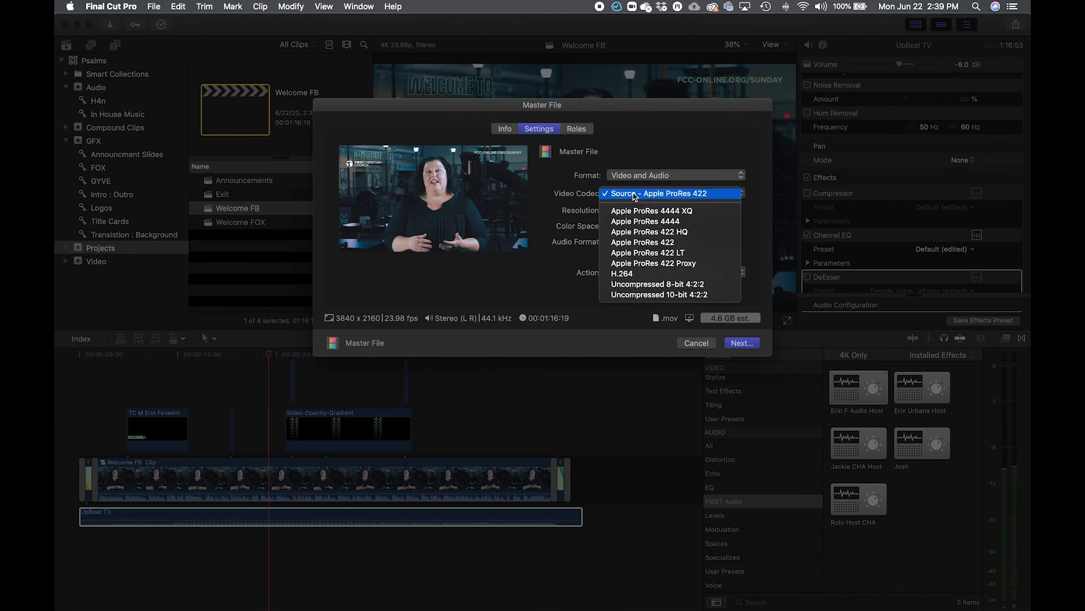
pyautogui.click(669, 194)
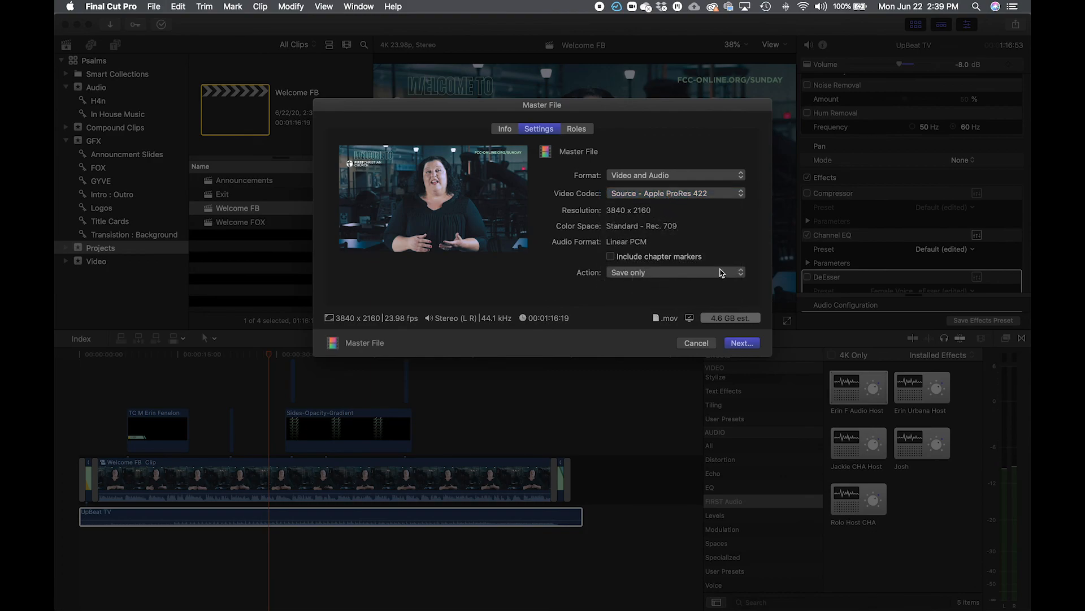
pyautogui.click(584, 130)
pyautogui.click(742, 344)
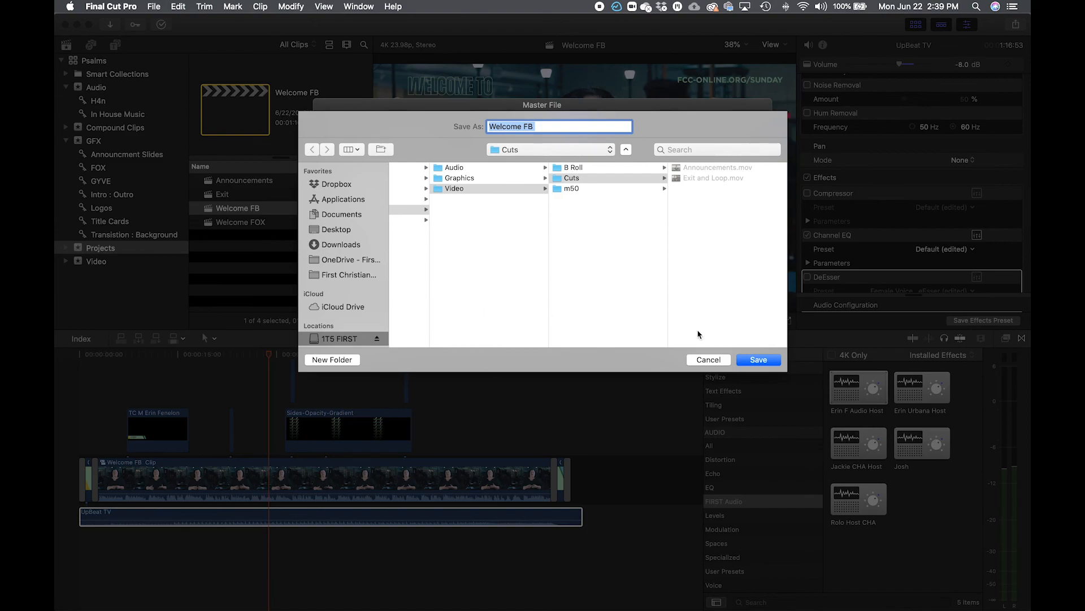
# Save the export as Welcome FB in the Cuts folder under Psalms, June 24, Video.
pyautogui.hscroll(-10, 536, 215)
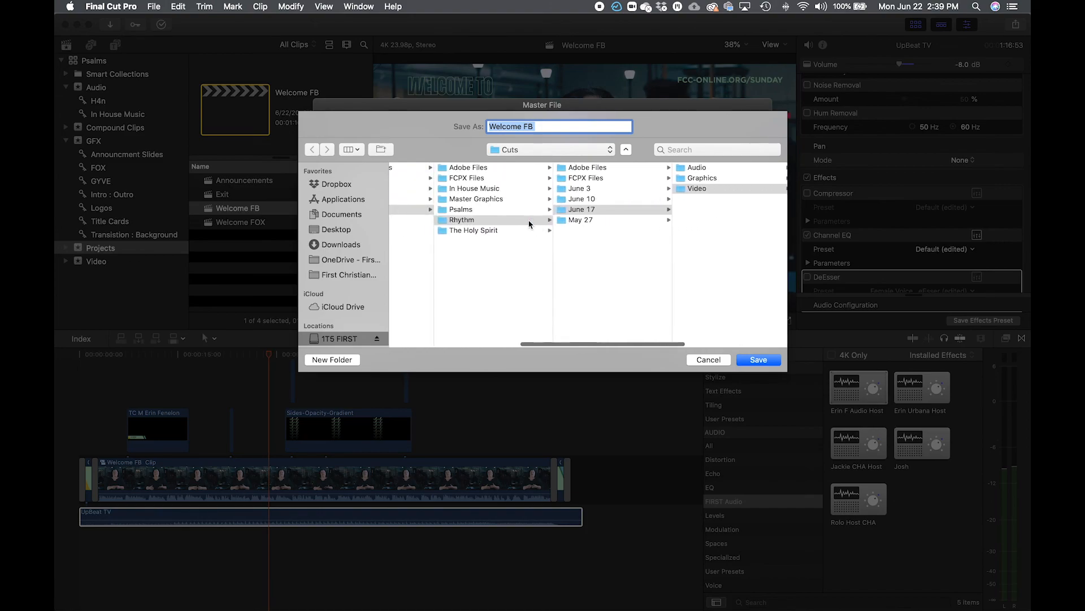
pyautogui.click(510, 212)
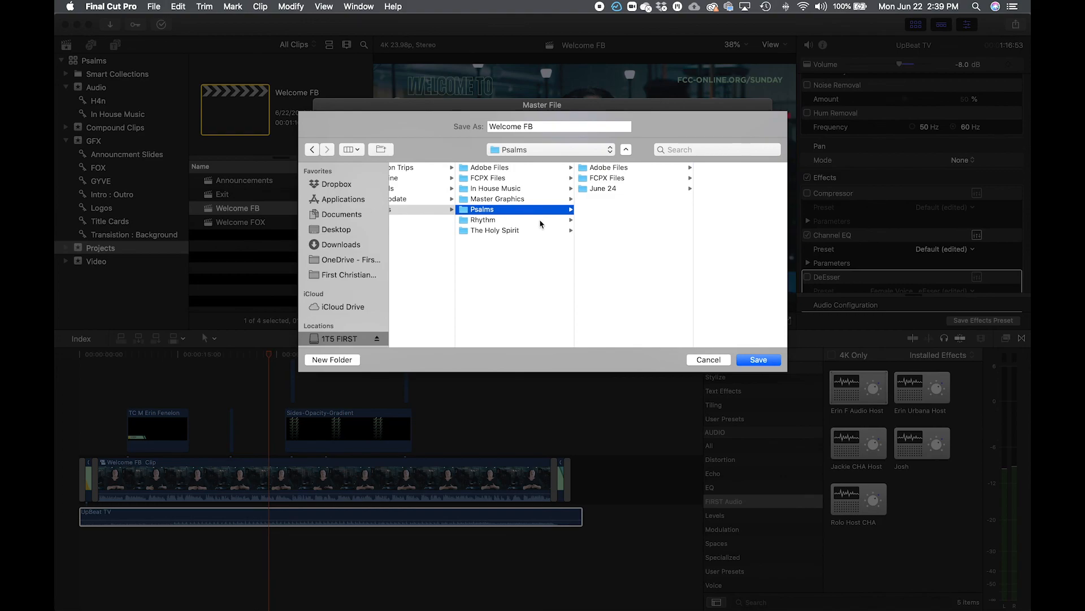
pyautogui.click(624, 192)
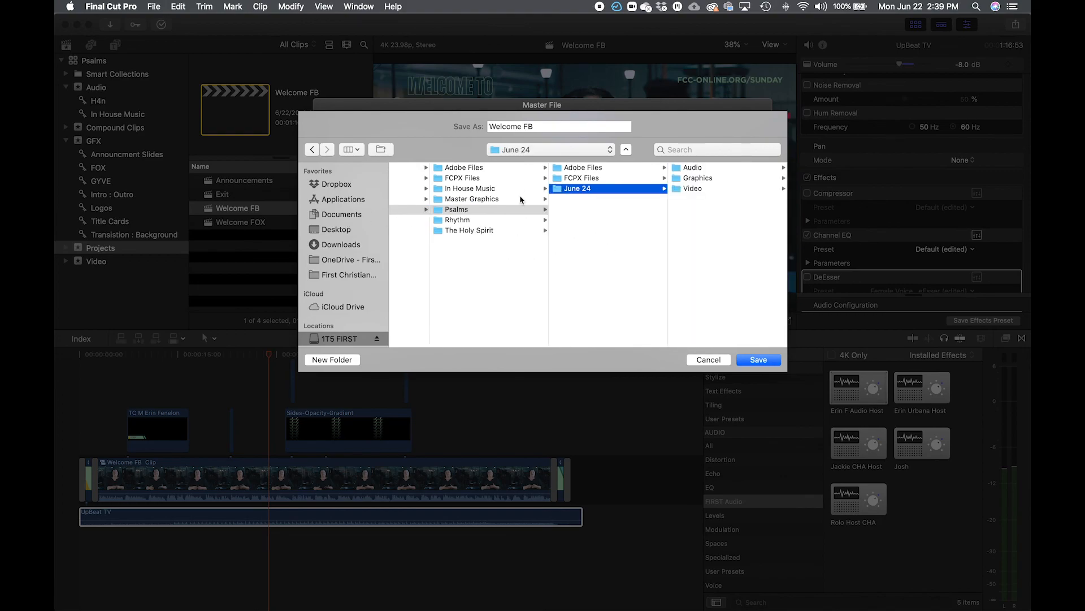
pyautogui.click(729, 192)
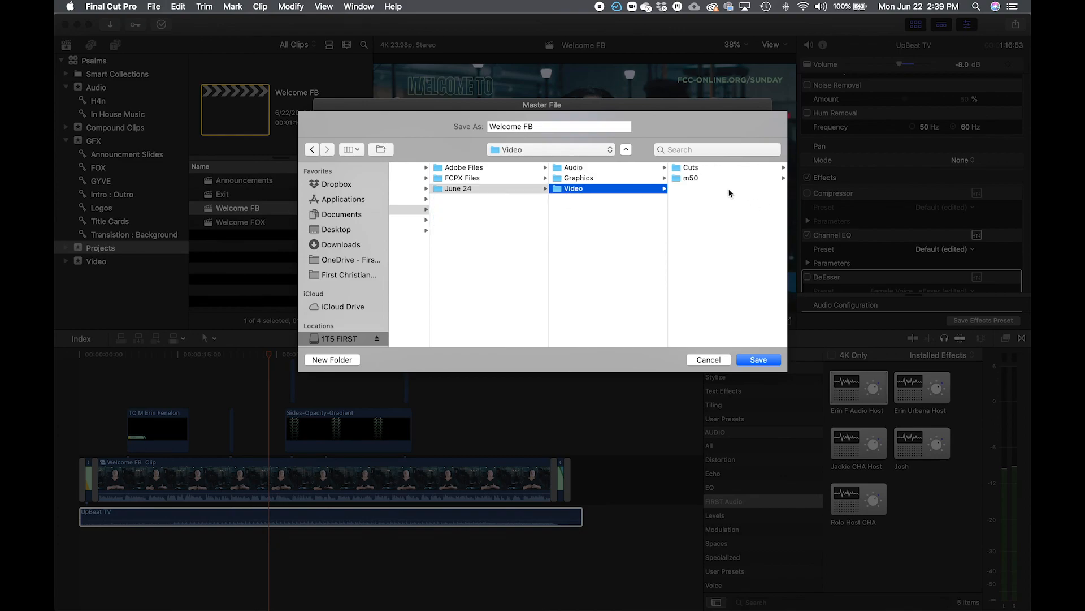
pyautogui.click(704, 168)
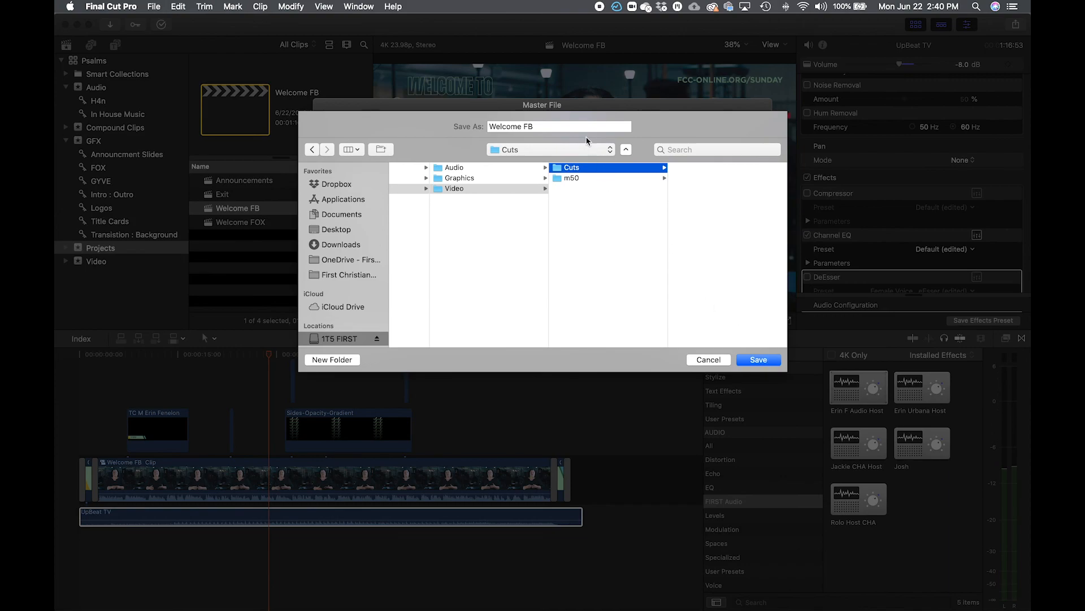
pyautogui.click(773, 362)
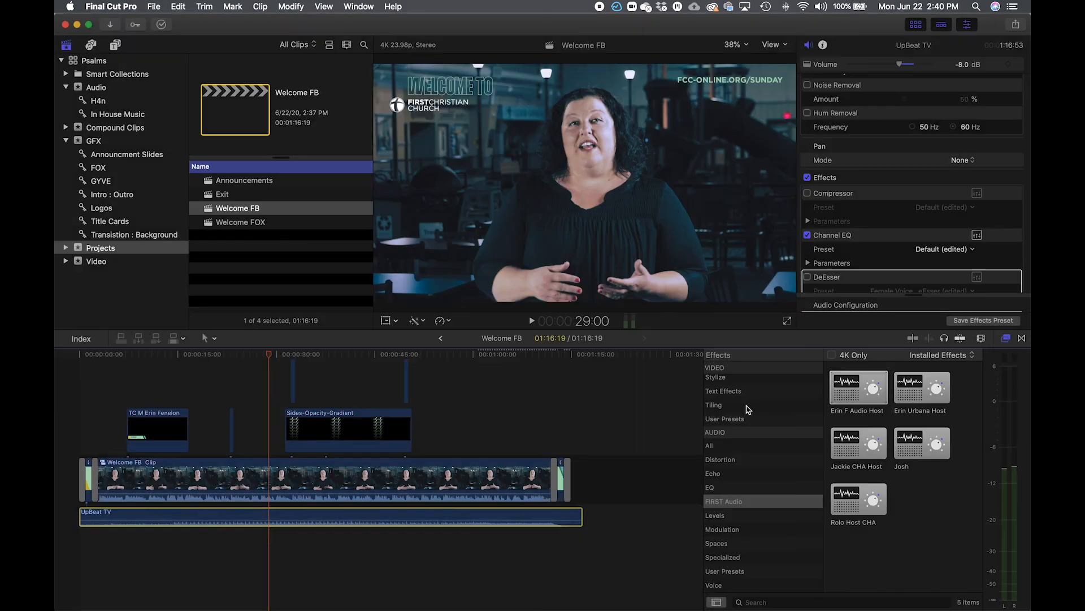